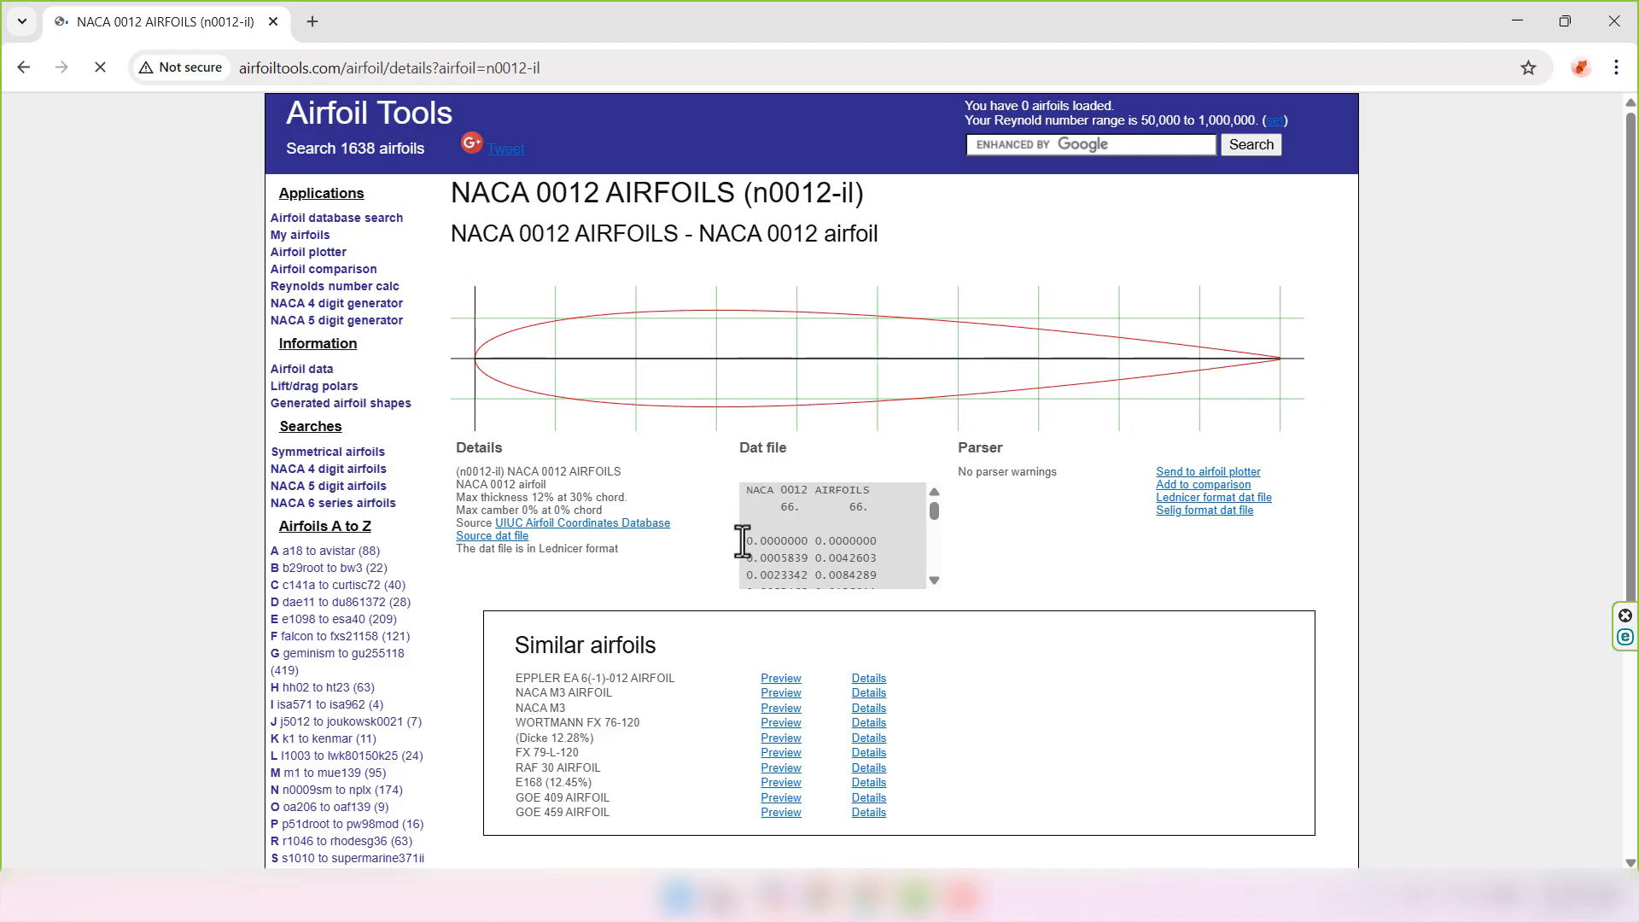
- Select all the NACA 0012 coordinate lines in the Dat file box and copy them
drag(739, 540, 897, 556)
scroll(894, 556, down, 20)
click(1391, 595)
scroll(1393, 621, down, 12)
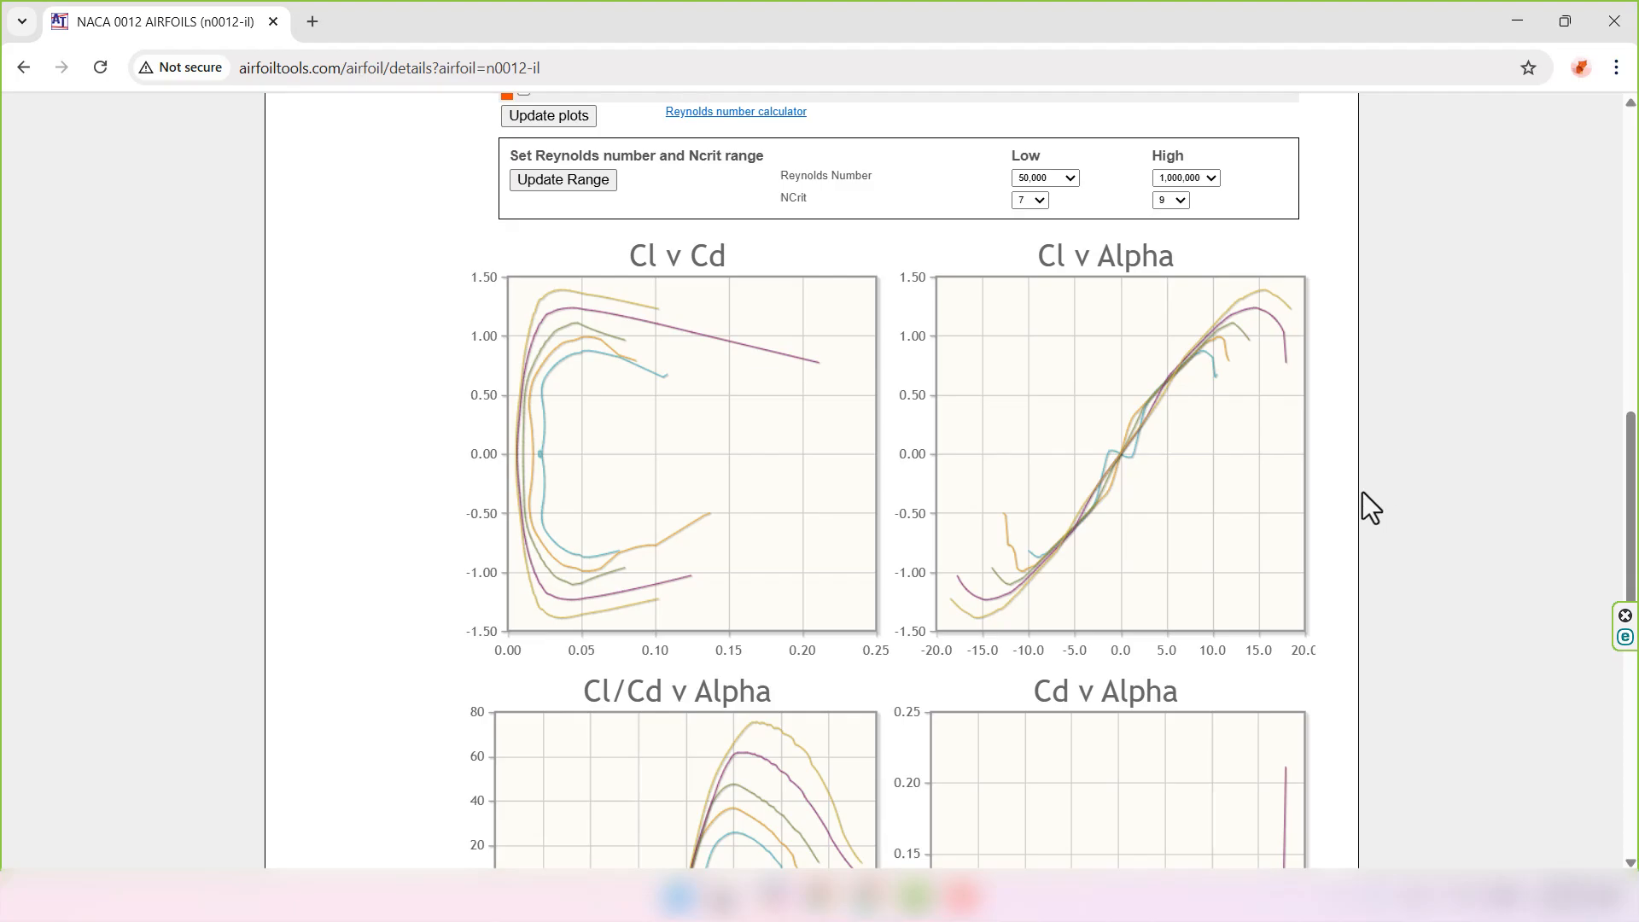
scroll(1041, 739, down, 5)
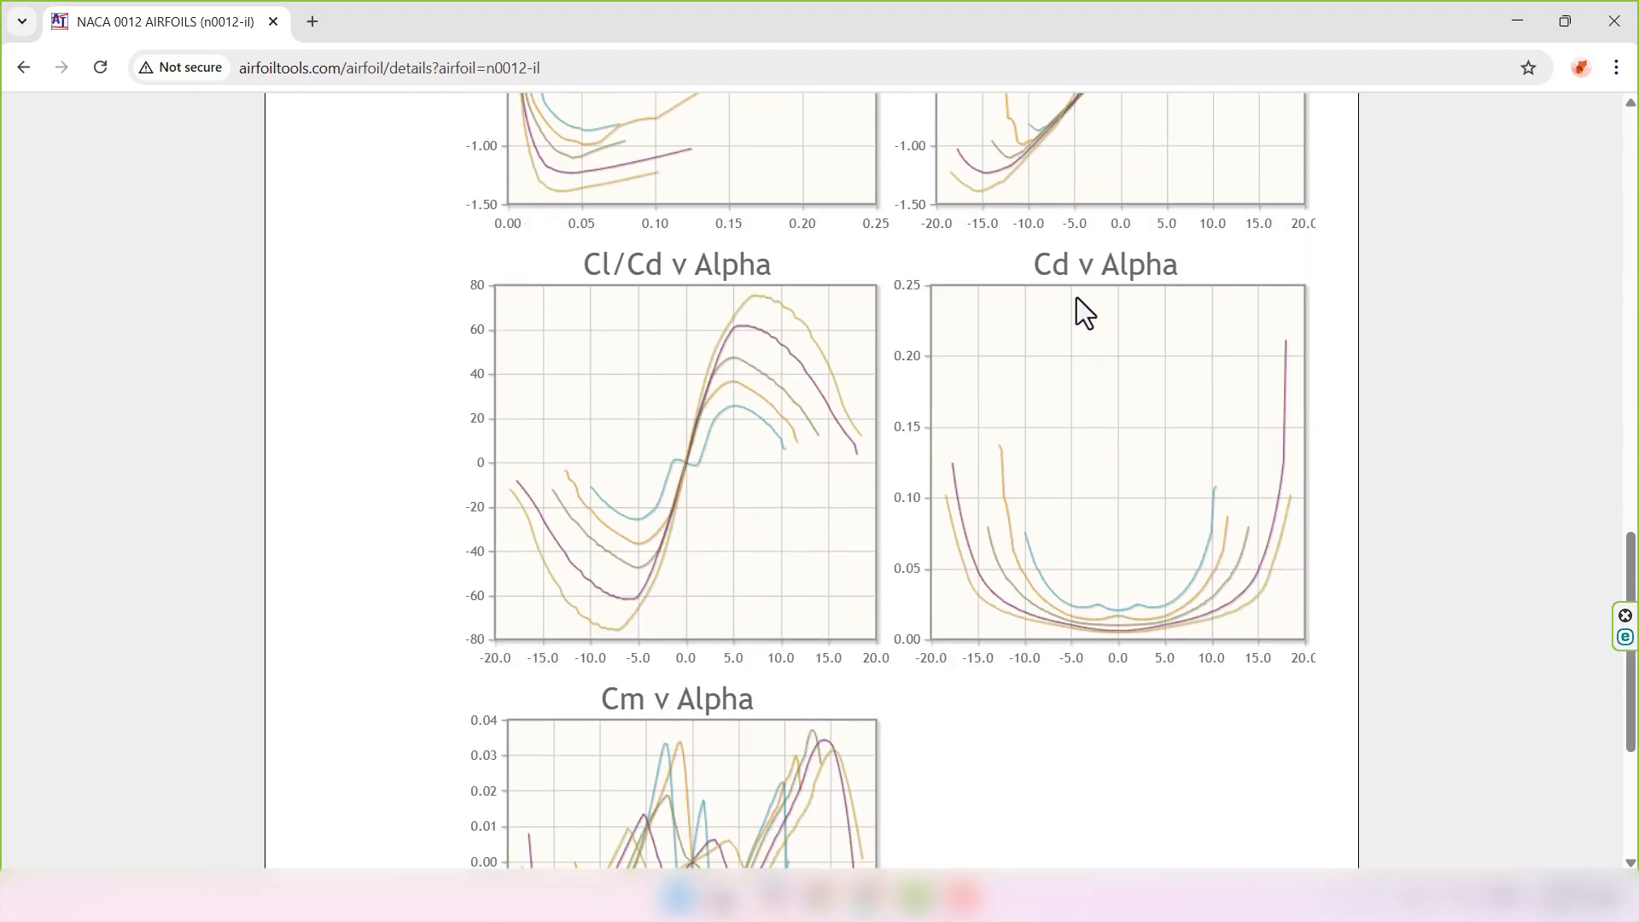
scroll(1379, 478, up, 4)
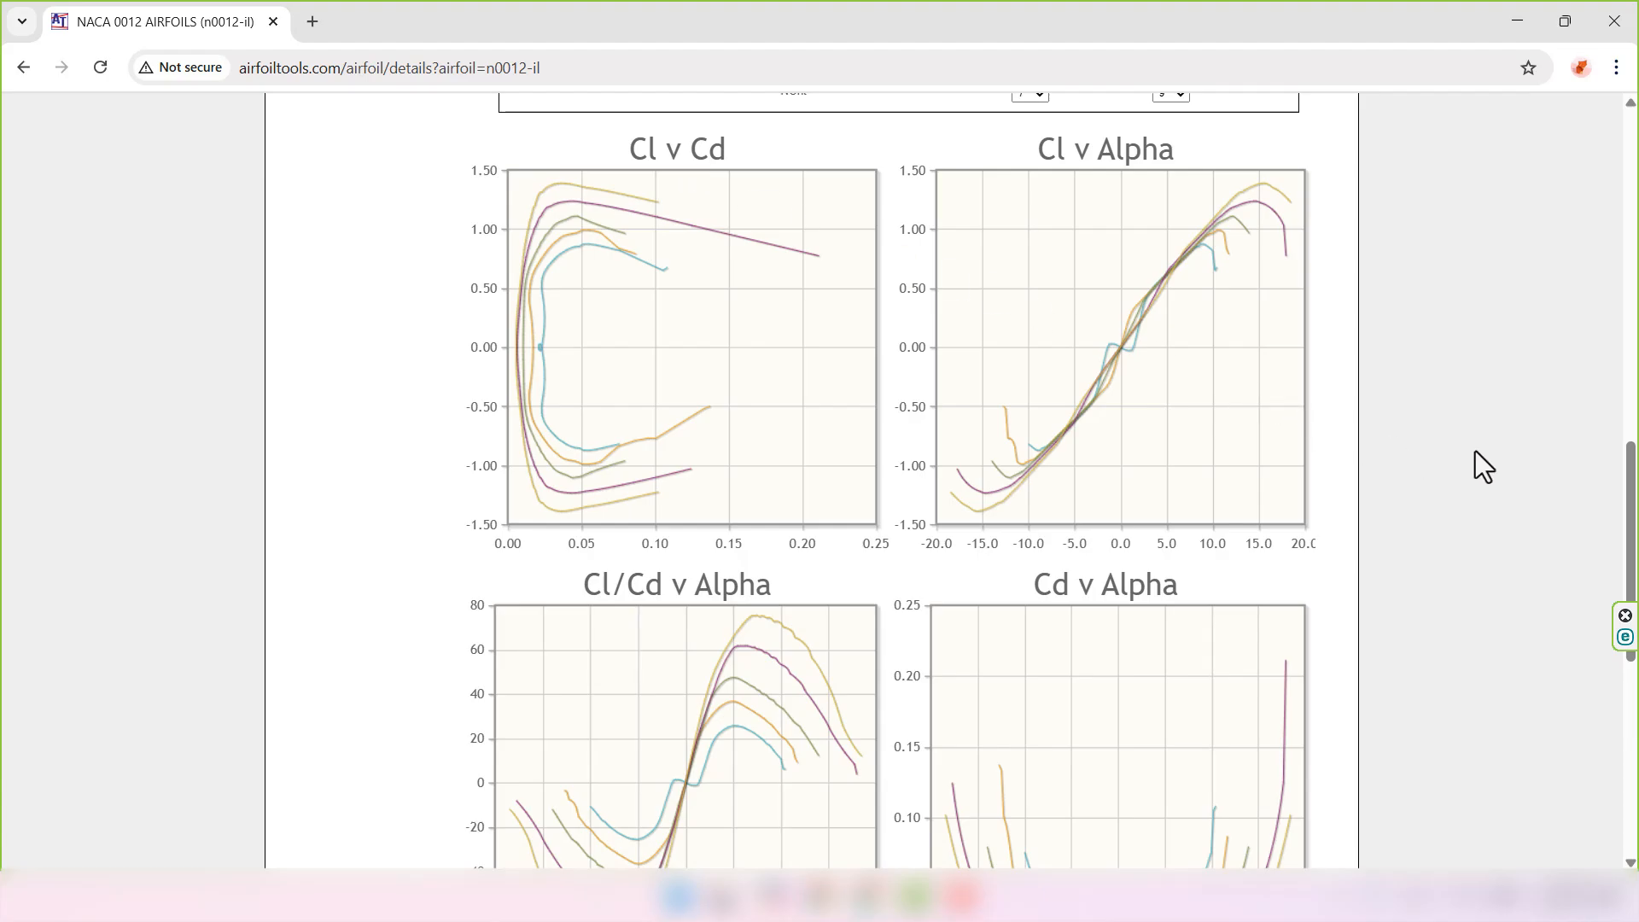
scroll(1475, 453, up, 14)
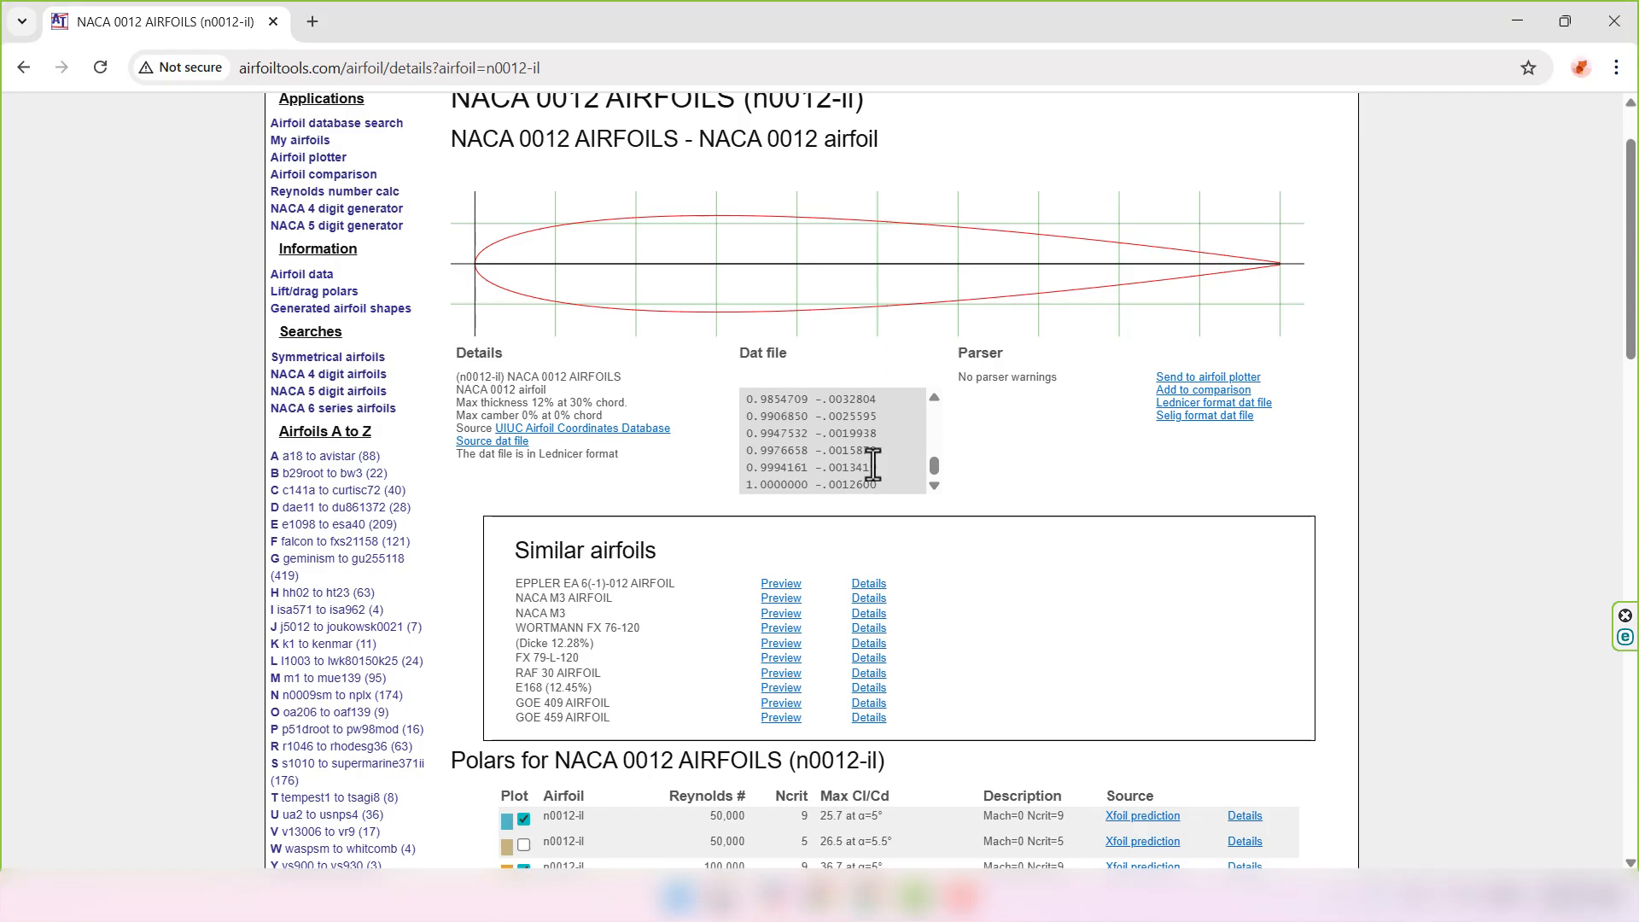
drag(874, 479, 757, 450)
right_click(766, 447)
click(801, 468)
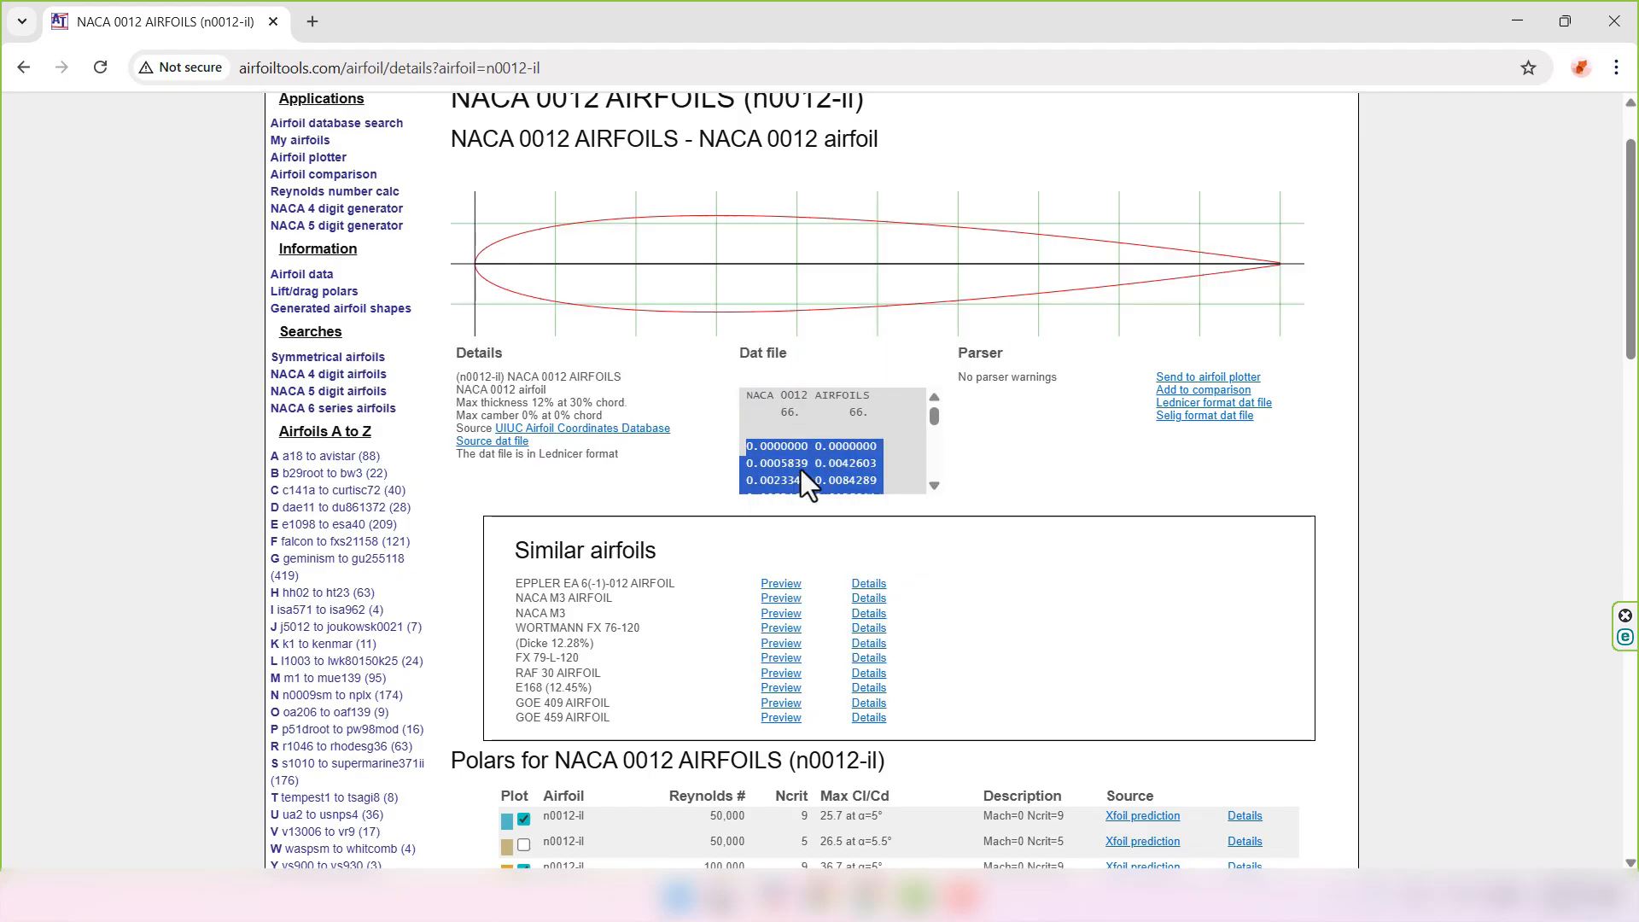
- Paste the copied NACA 0012 coordinates into a new Notepad++ document
key(alt+Tab)
key(ctrl+v)
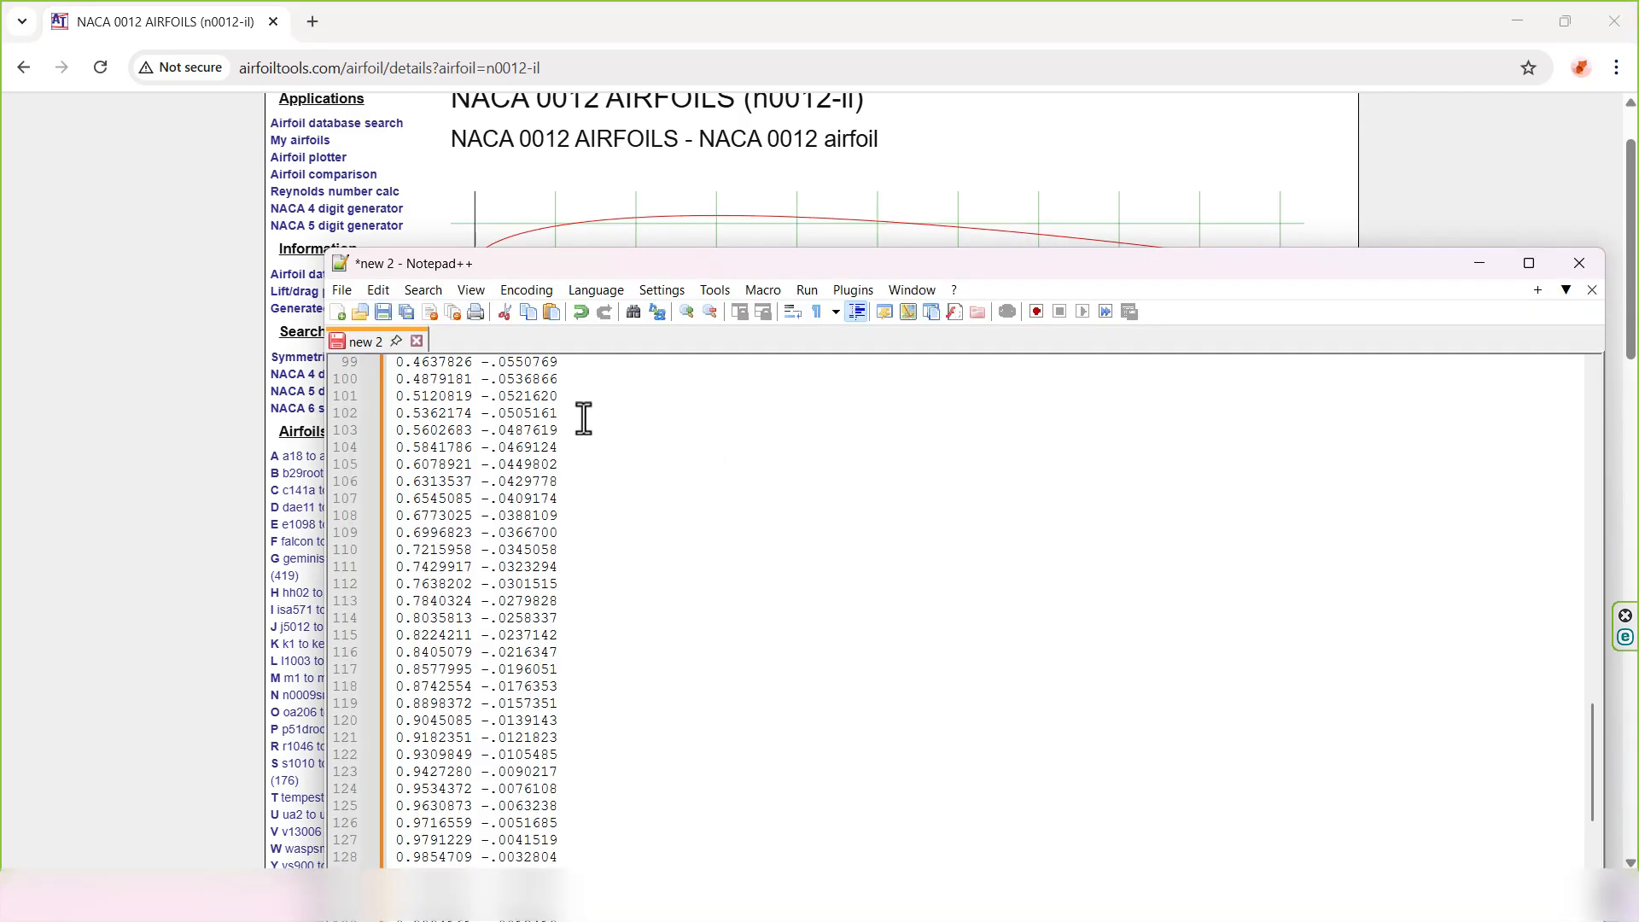
scroll(724, 466, up, 20)
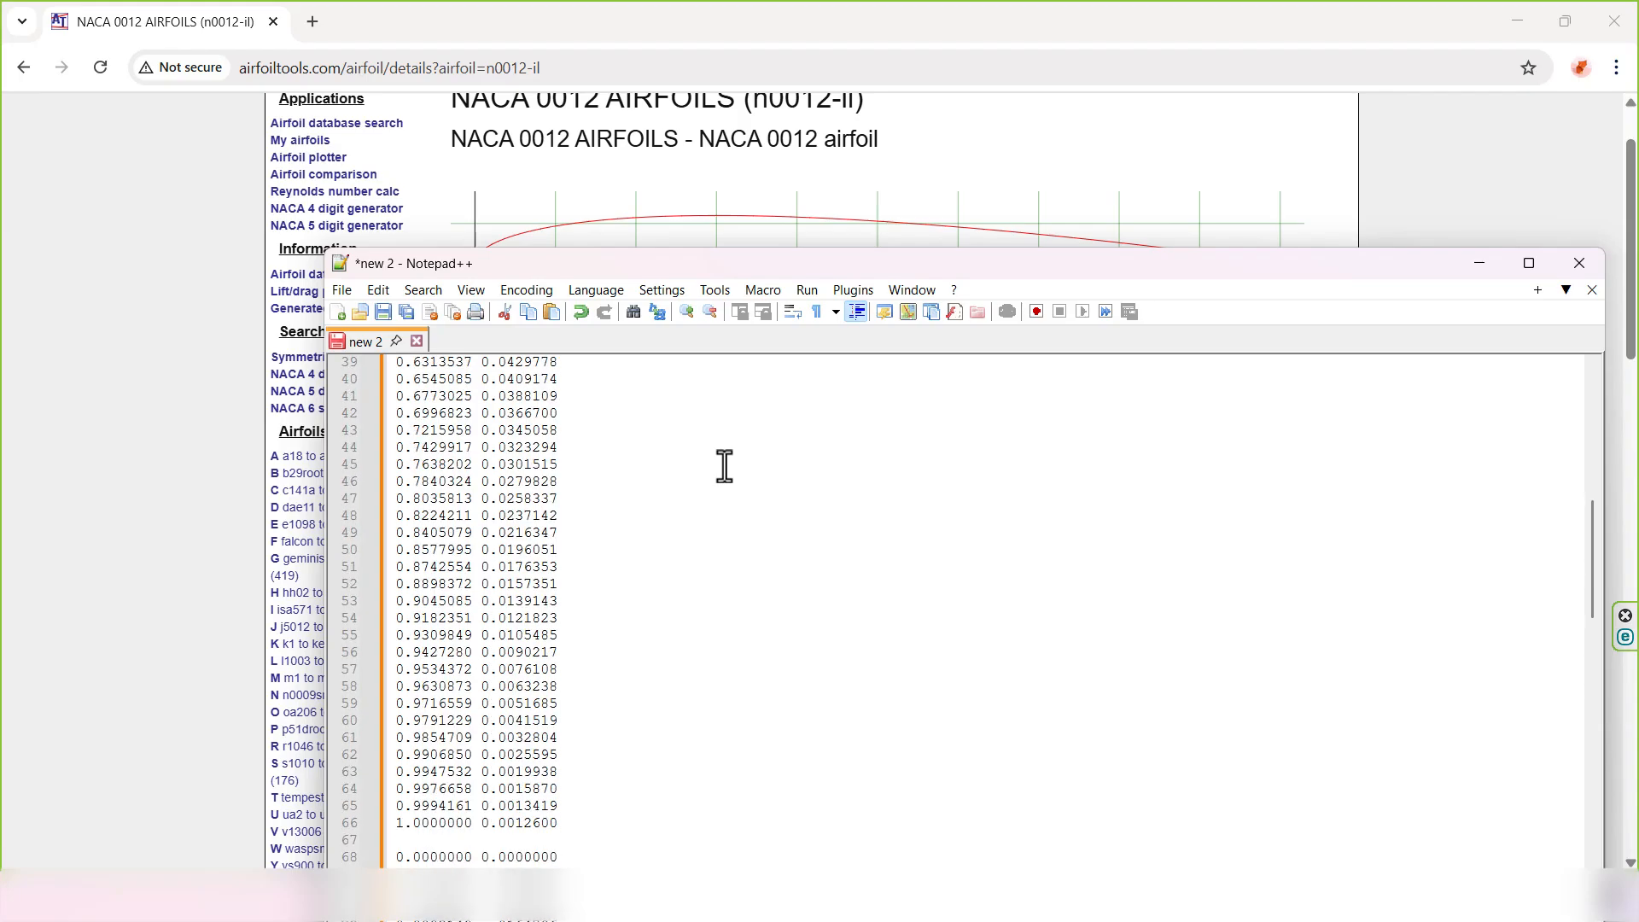
scroll(708, 512, up, 1)
click(684, 615)
- Save the coordinates to the Desktop as Naca 0012.txt, then minimize Notepad++ and Chrome
key(ctrl+s)
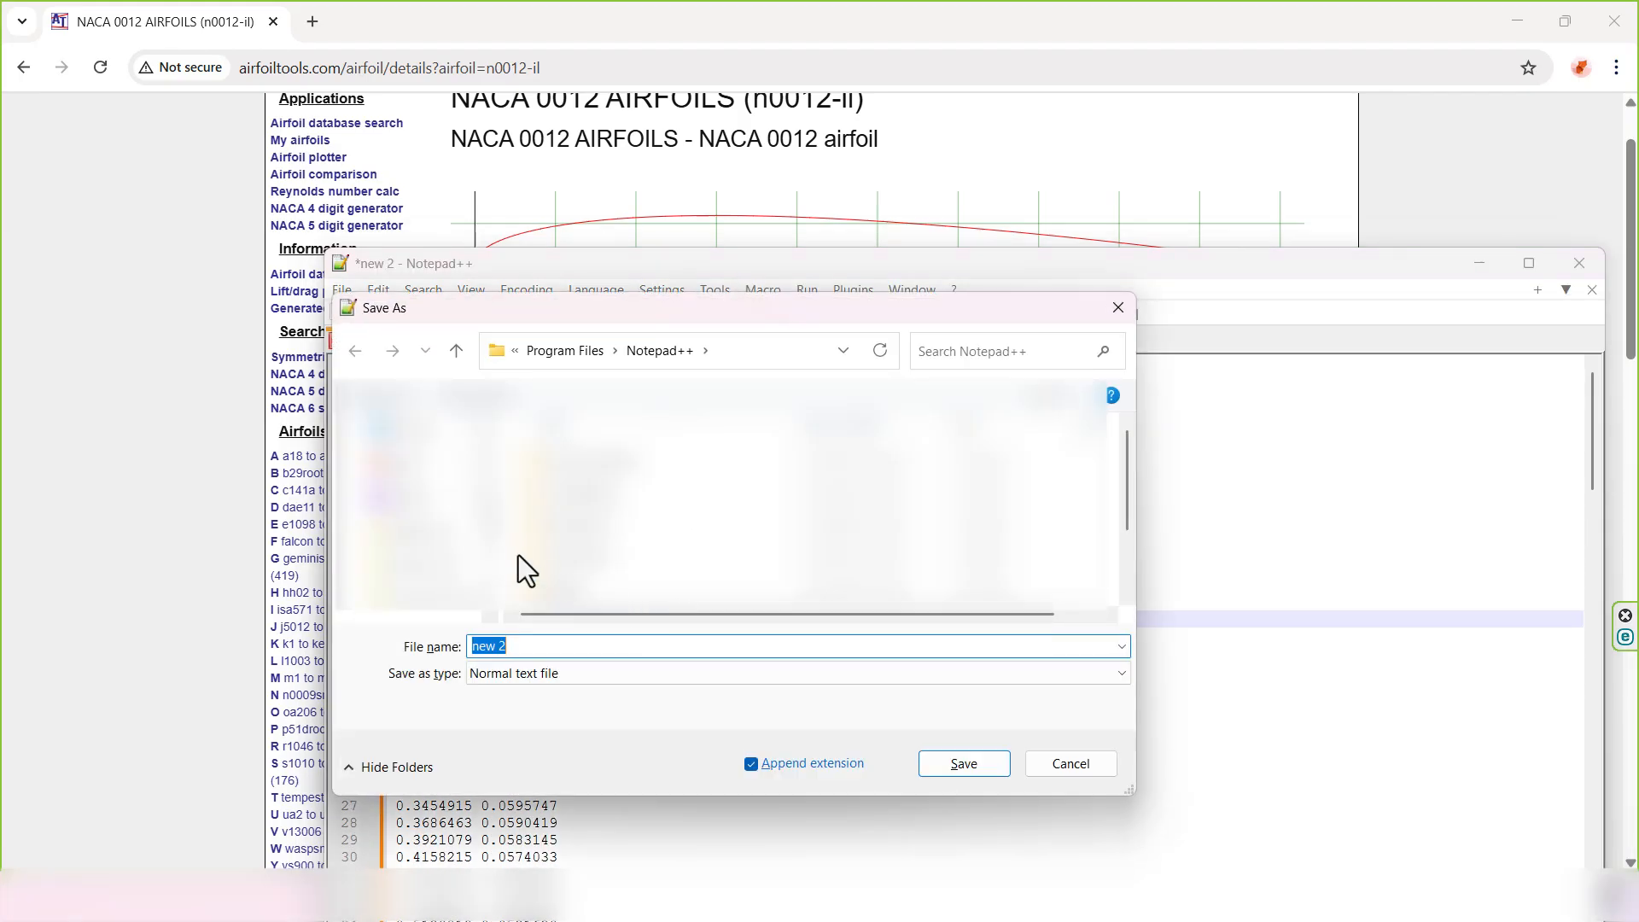
click(410, 576)
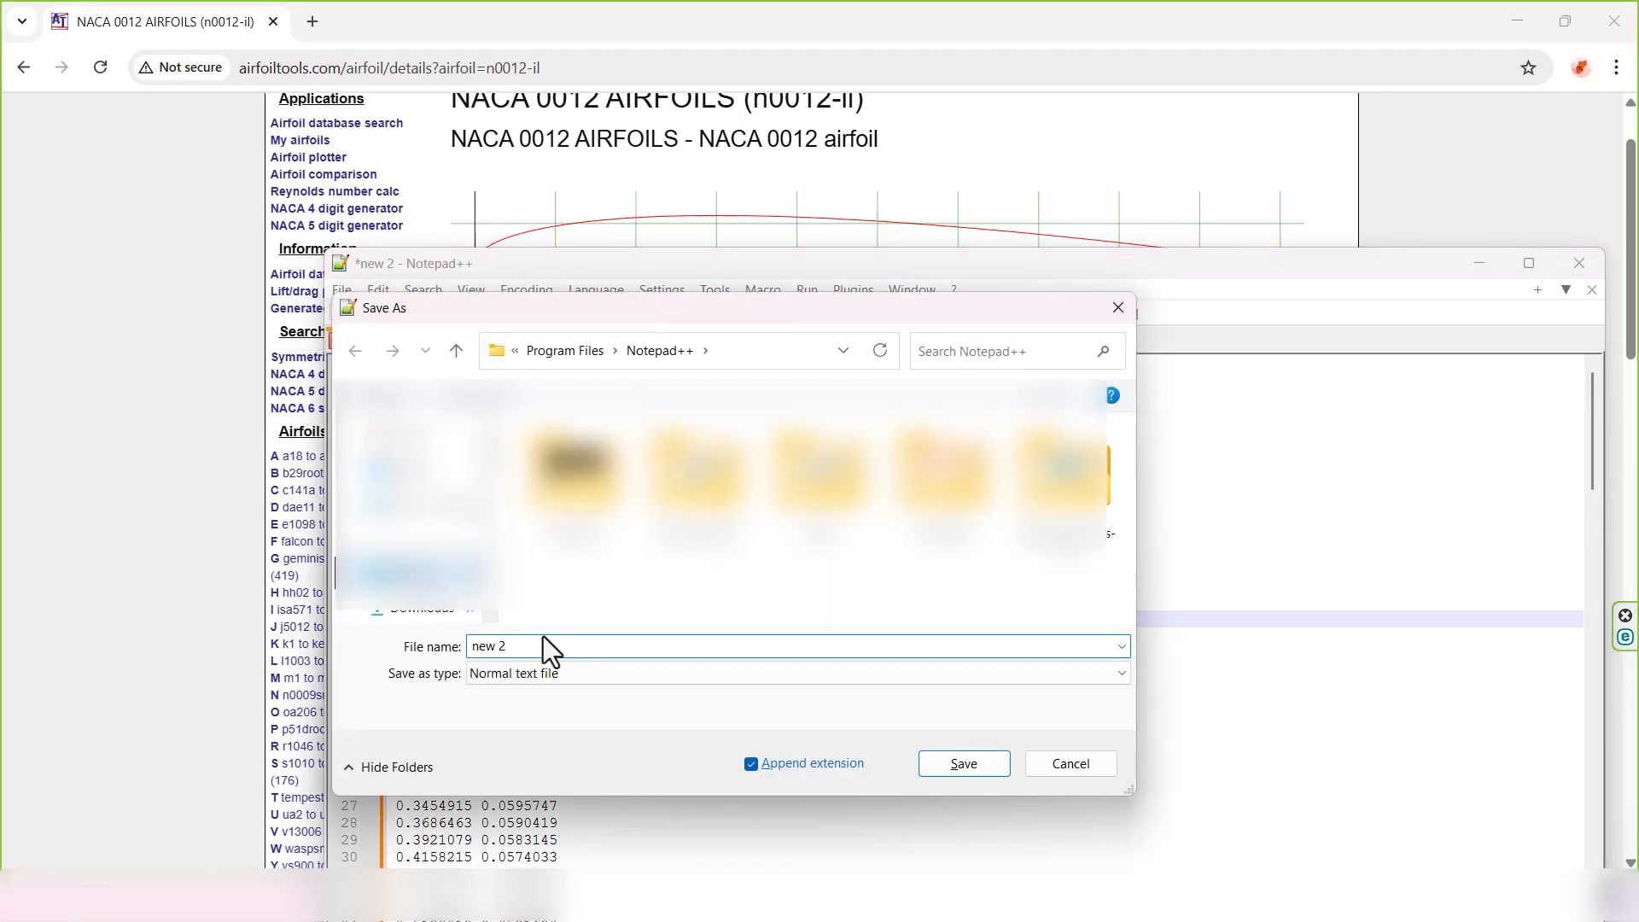
text(Naca)
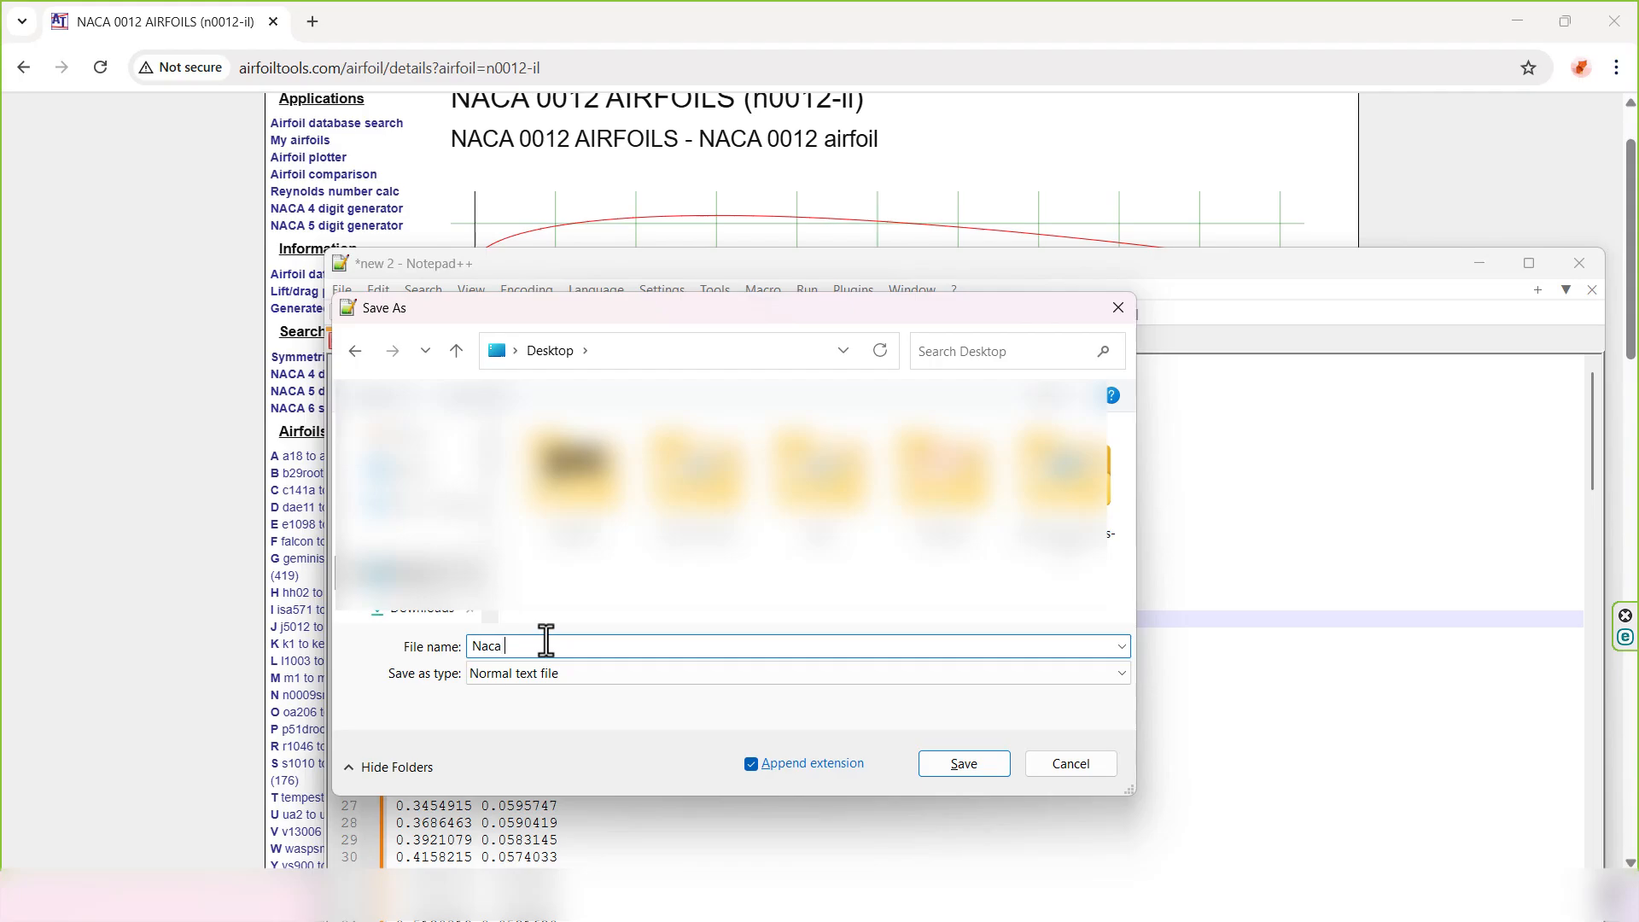
text( 0012)
click(980, 760)
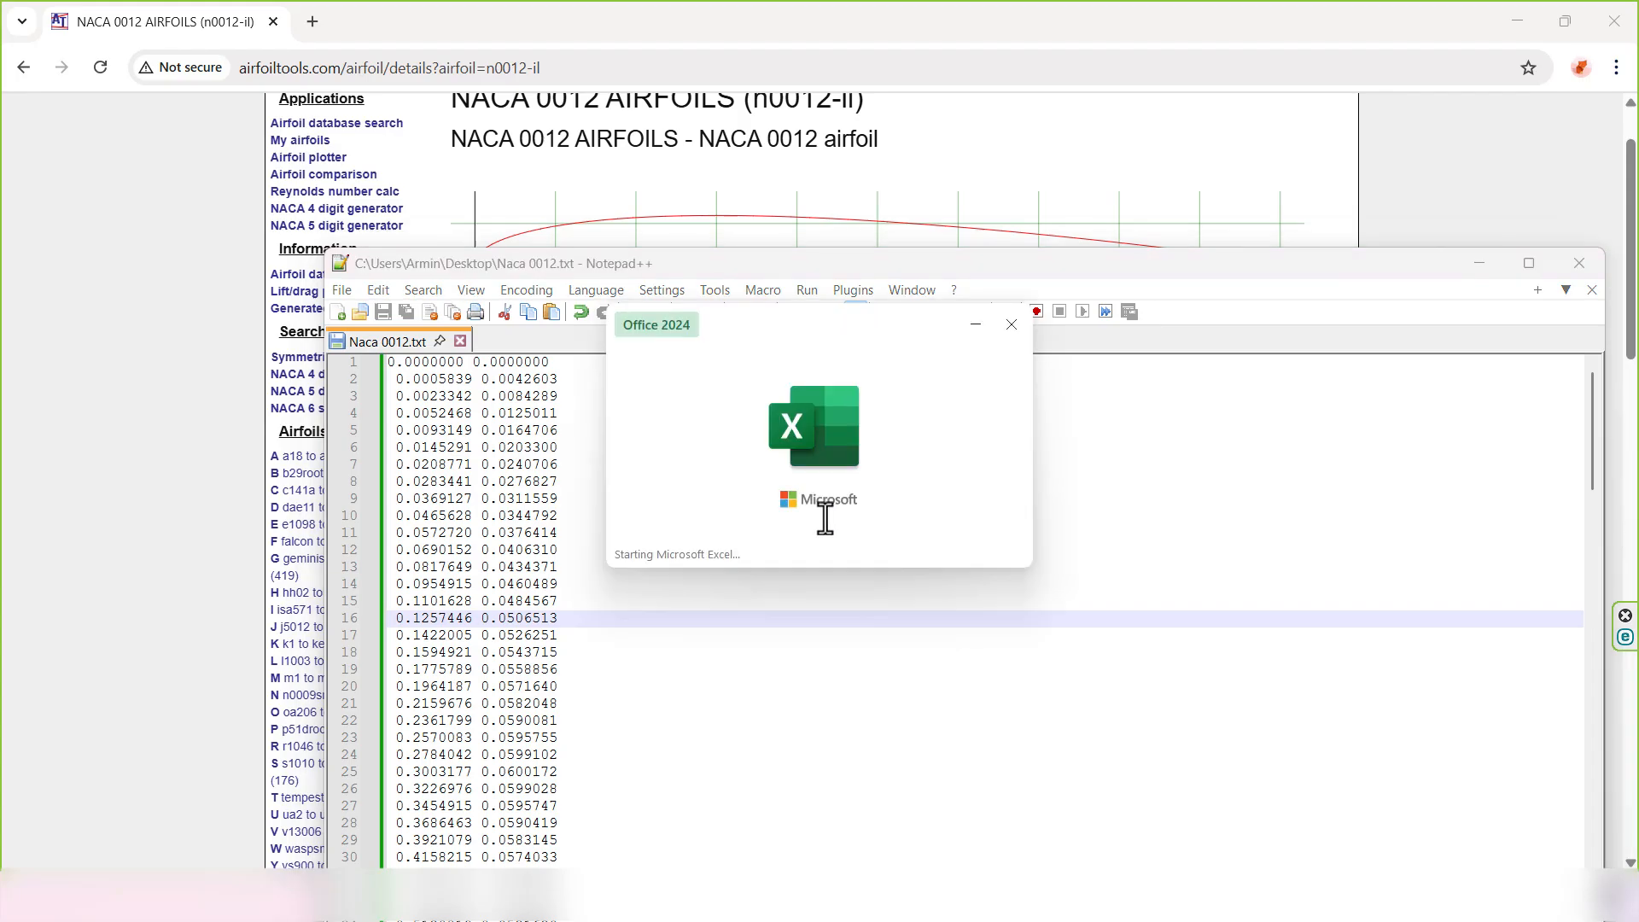
click(1465, 265)
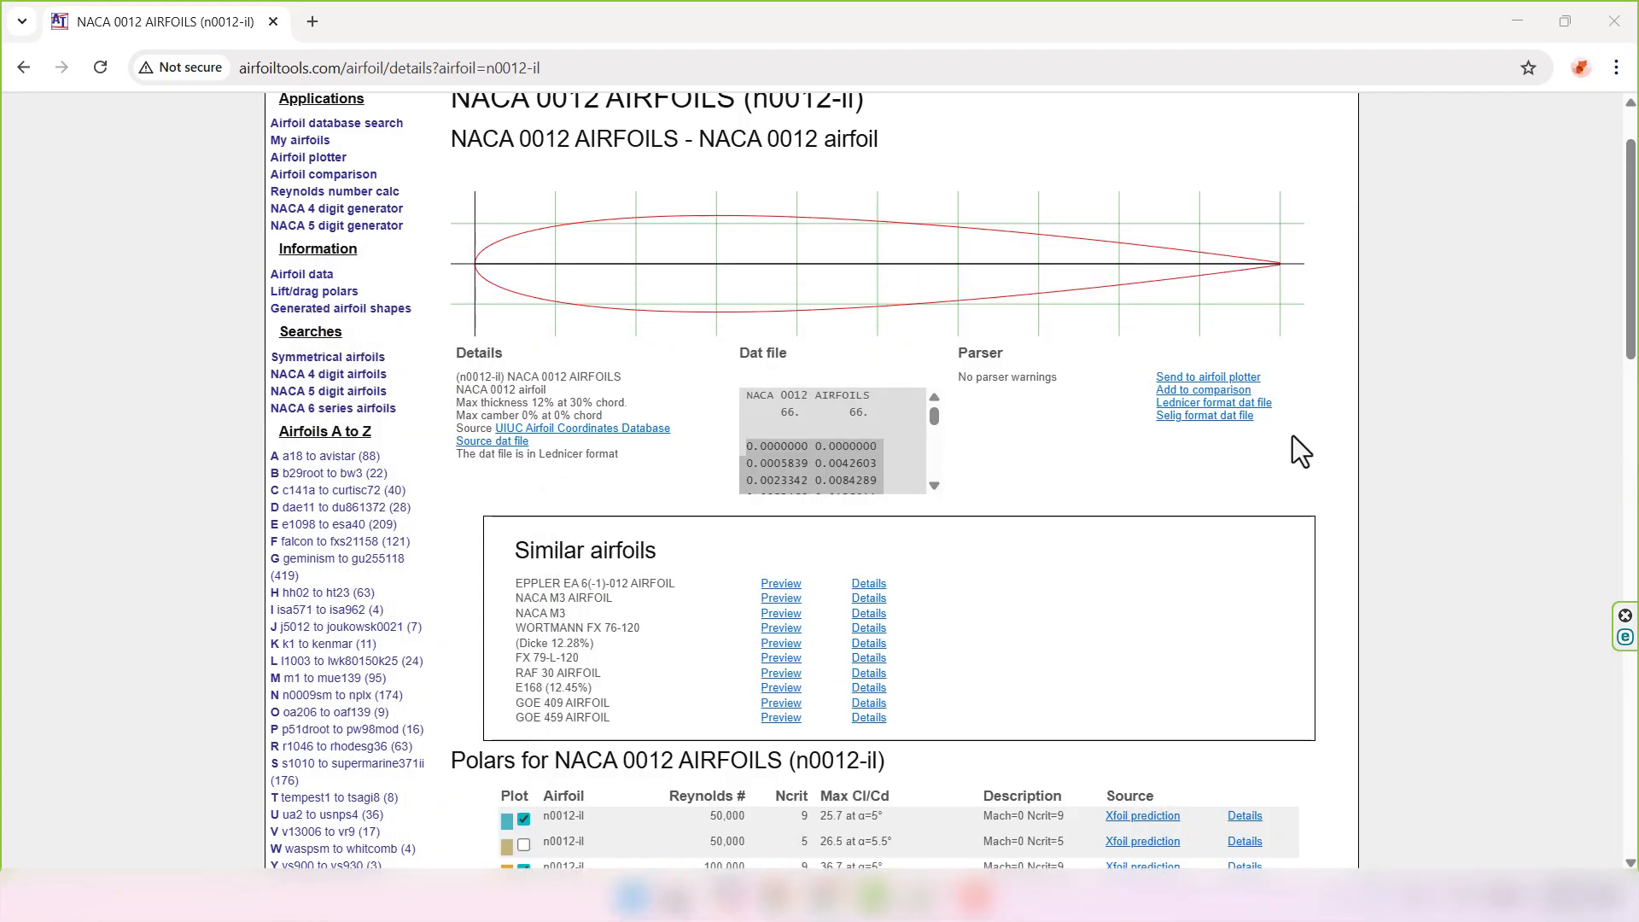
click(1517, 20)
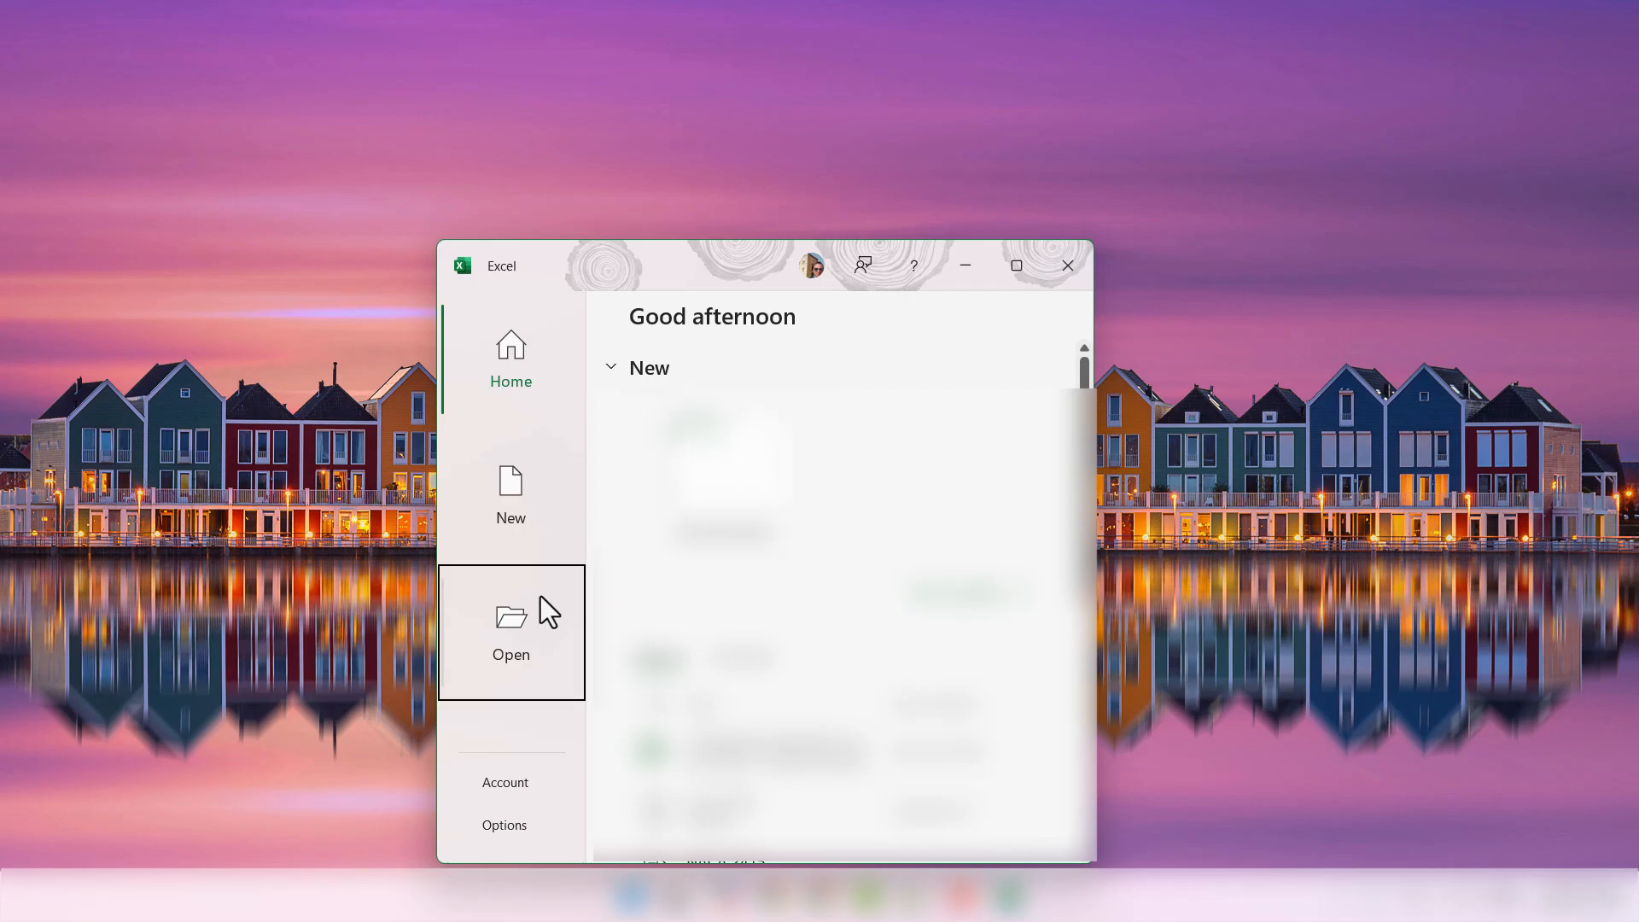
- Open Naca 0012.txt from the Desktop in Excel using the All Files filter
click(516, 627)
click(697, 661)
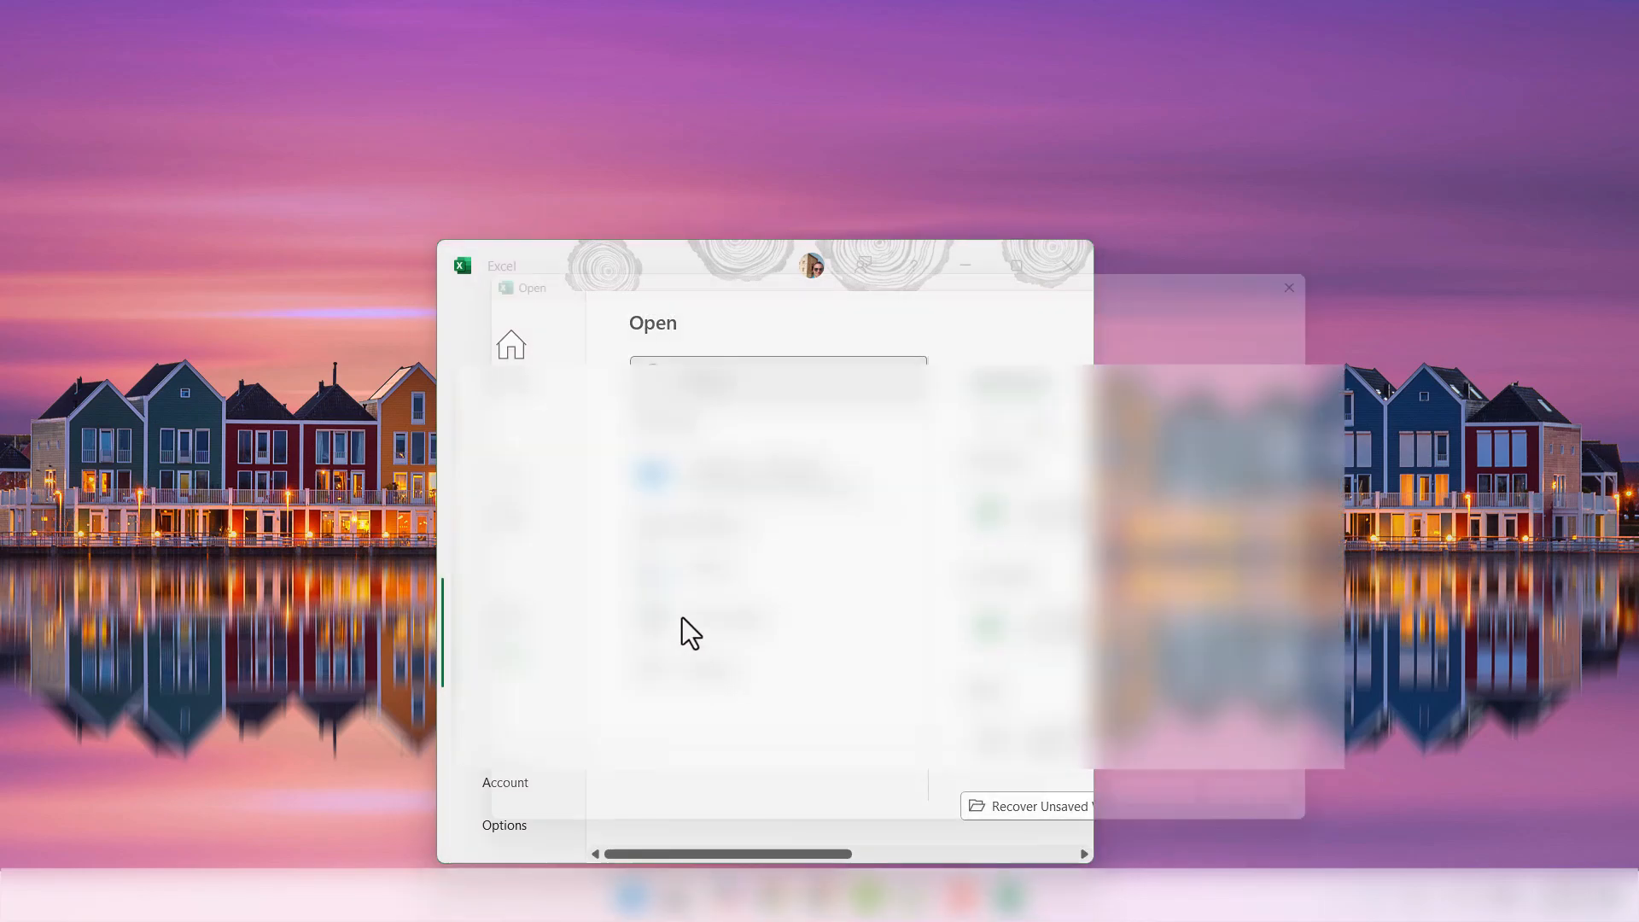
click(538, 448)
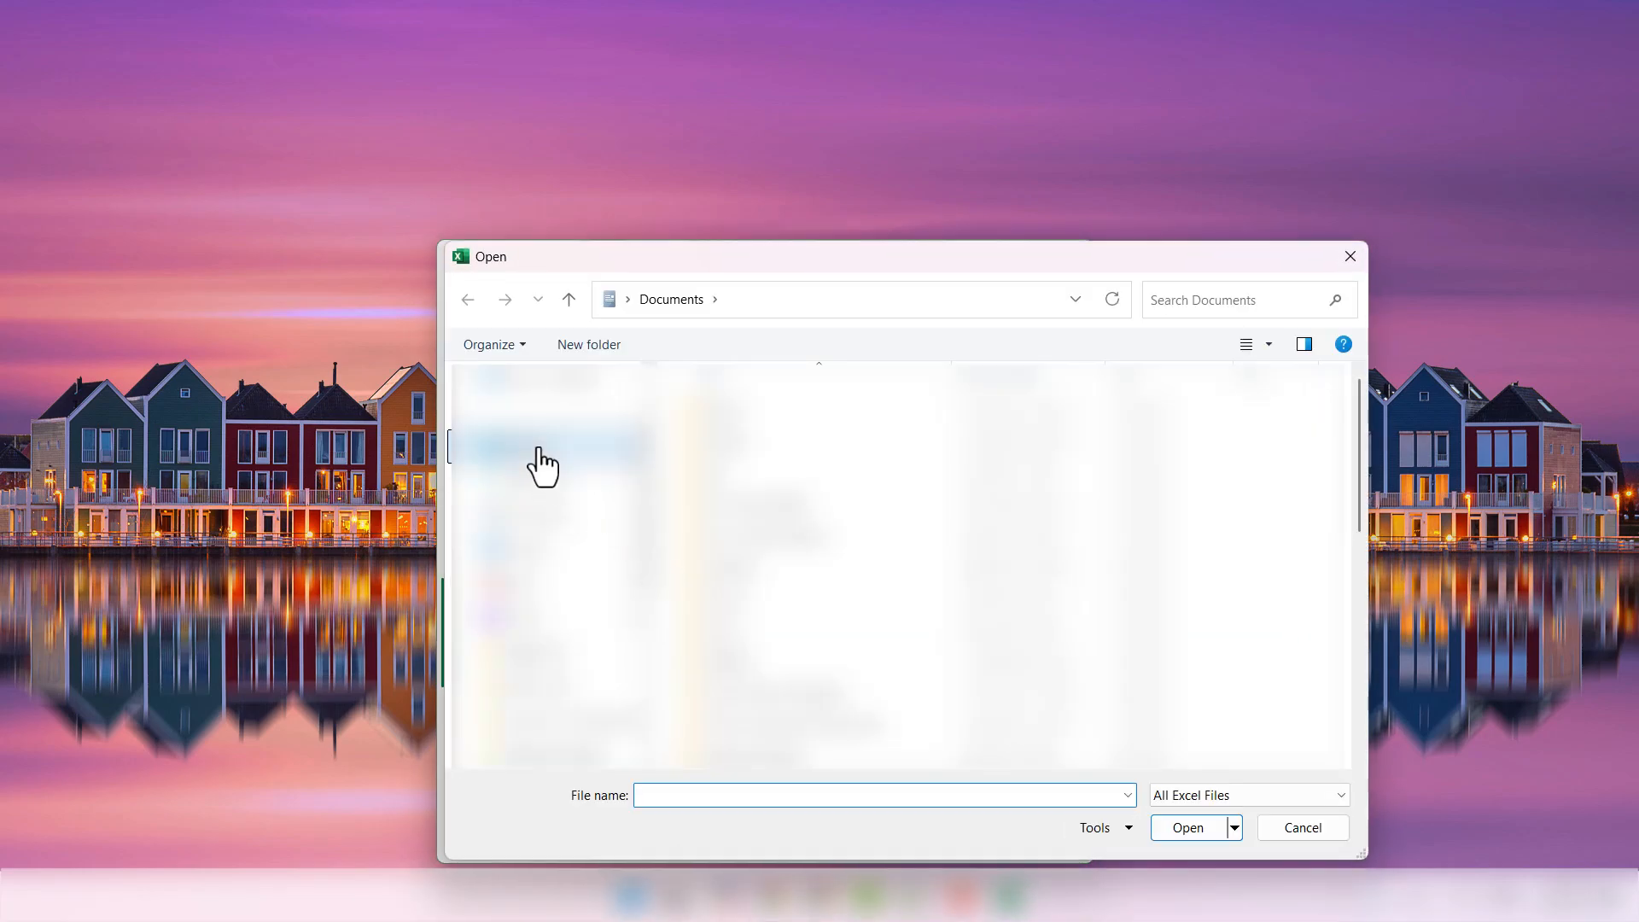
click(1185, 795)
click(1183, 442)
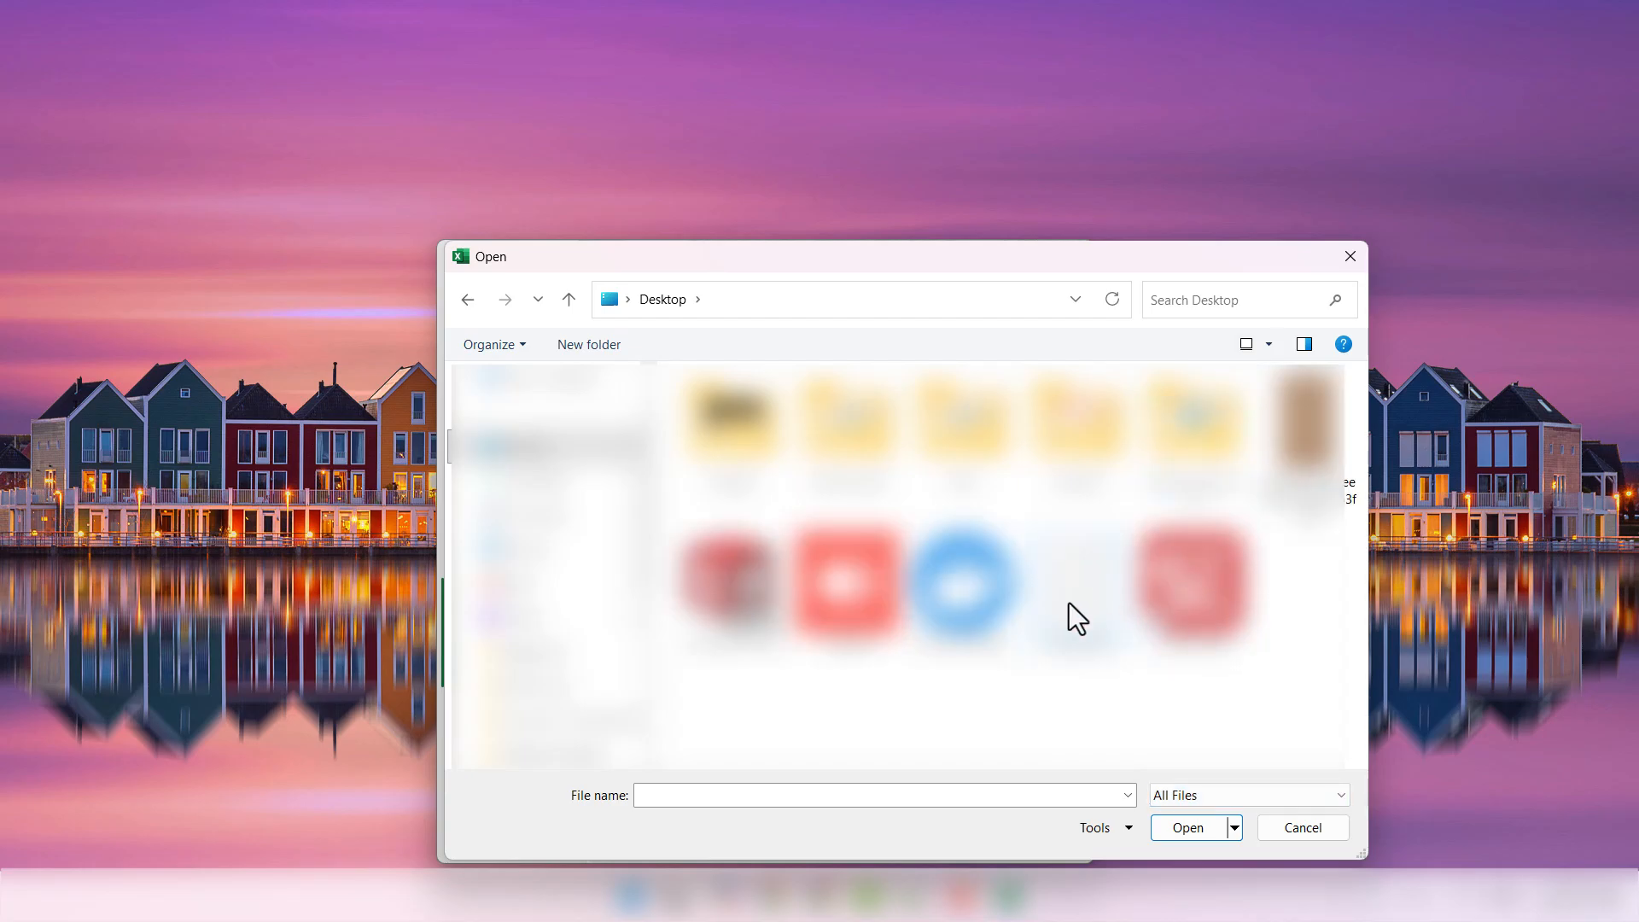
double_click(1068, 603)
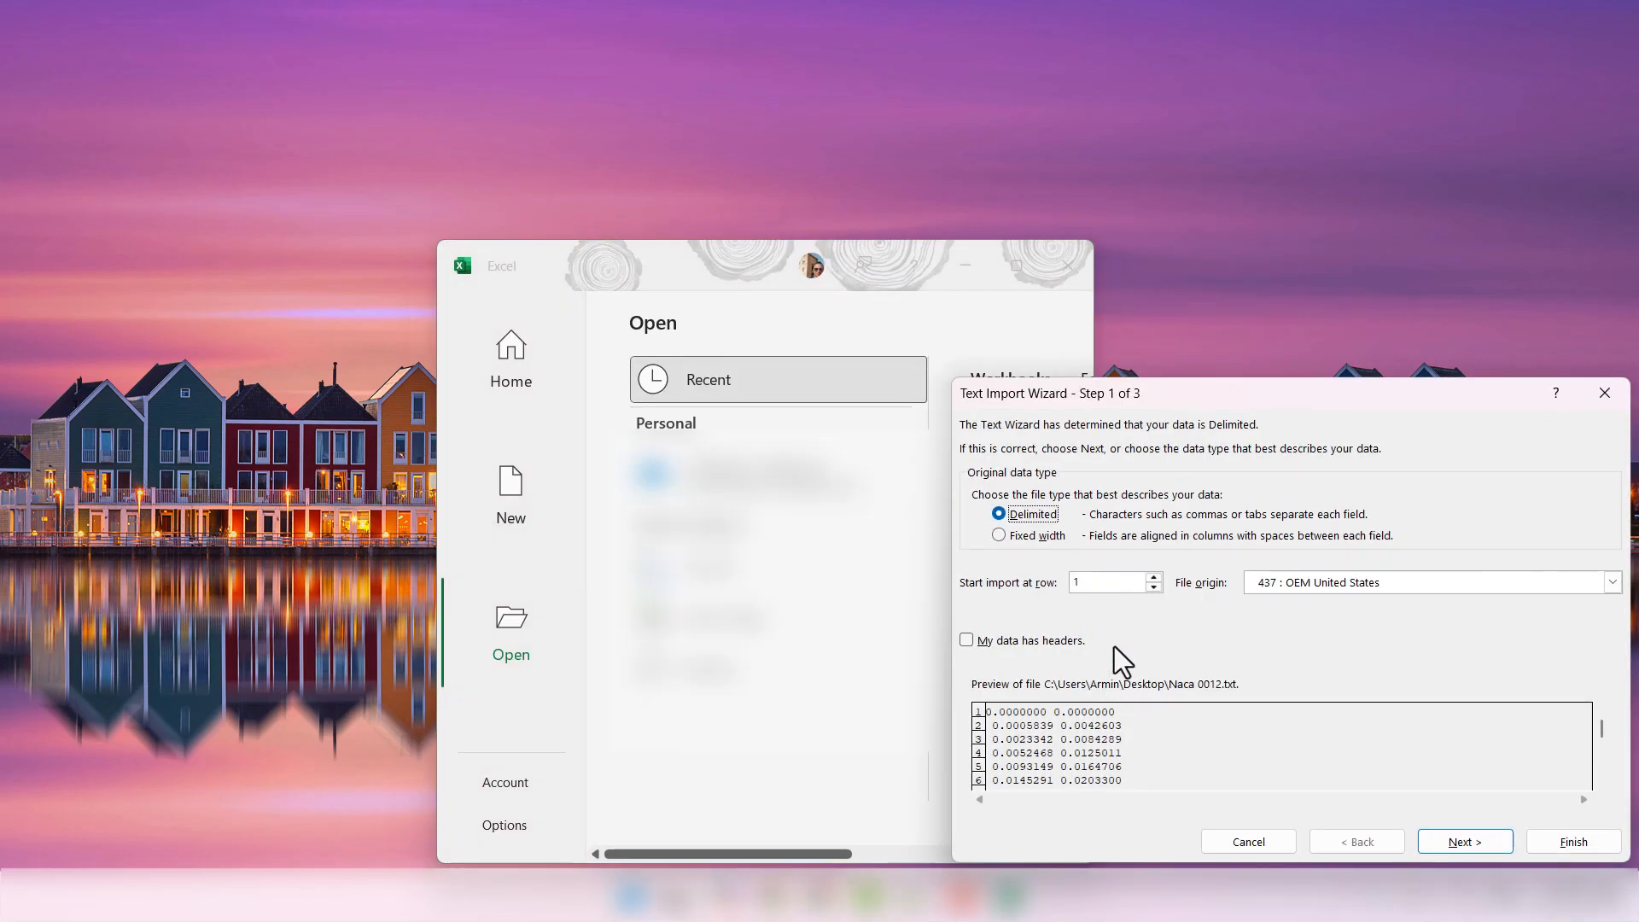
- Import the text with Space as the delimiter so coordinates split into columns
drag(1164, 386, 710, 297)
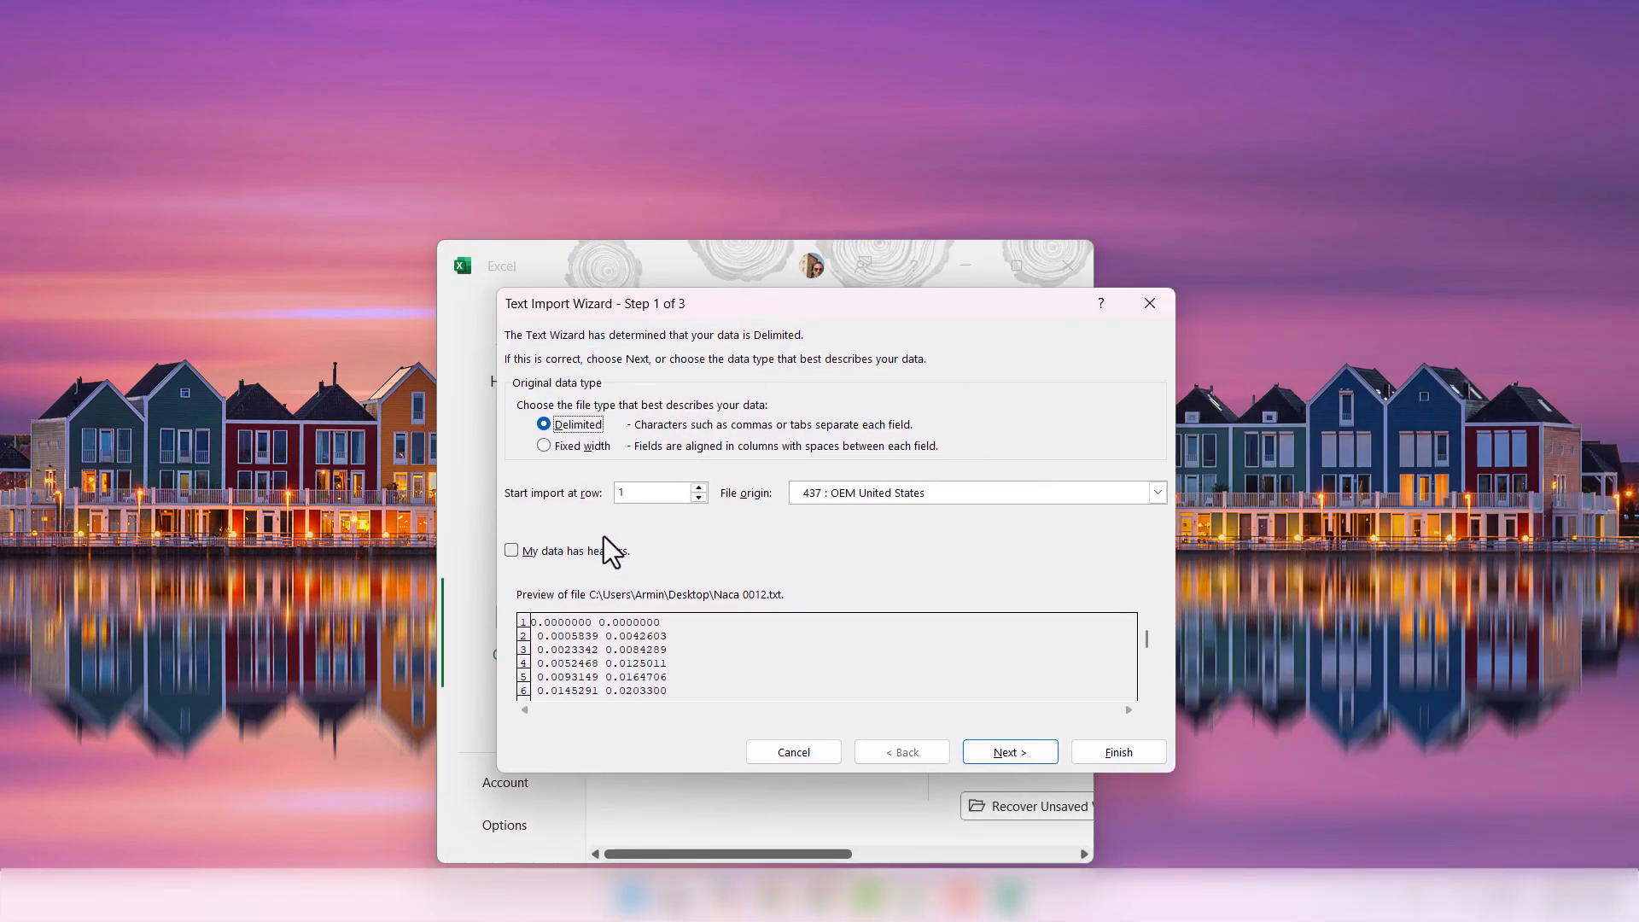
click(976, 753)
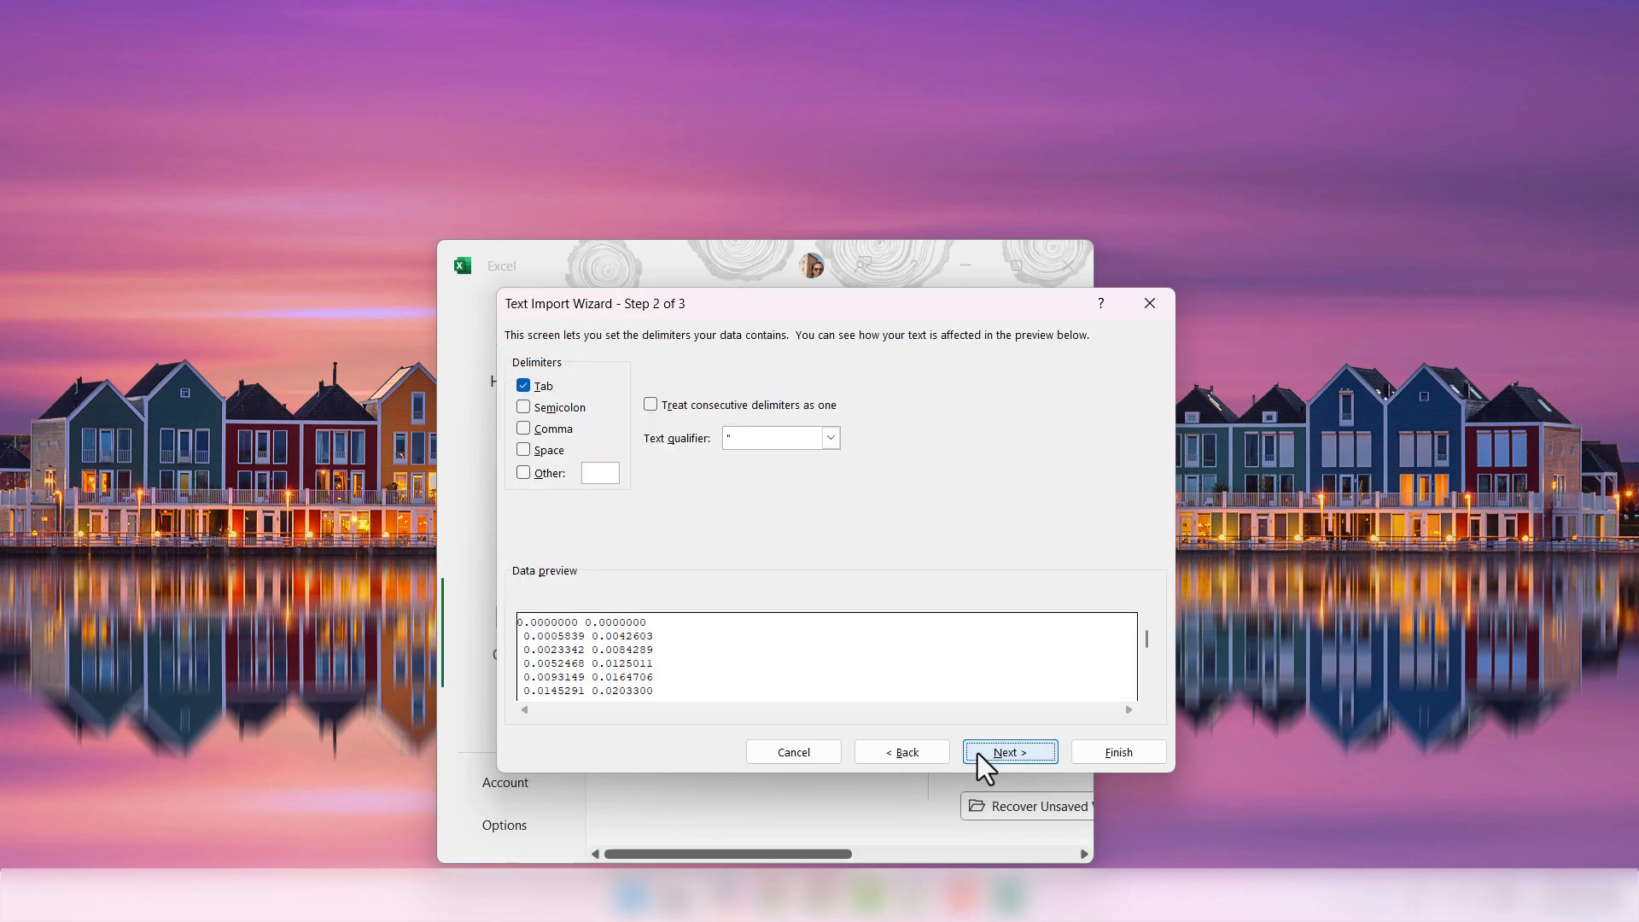
click(525, 449)
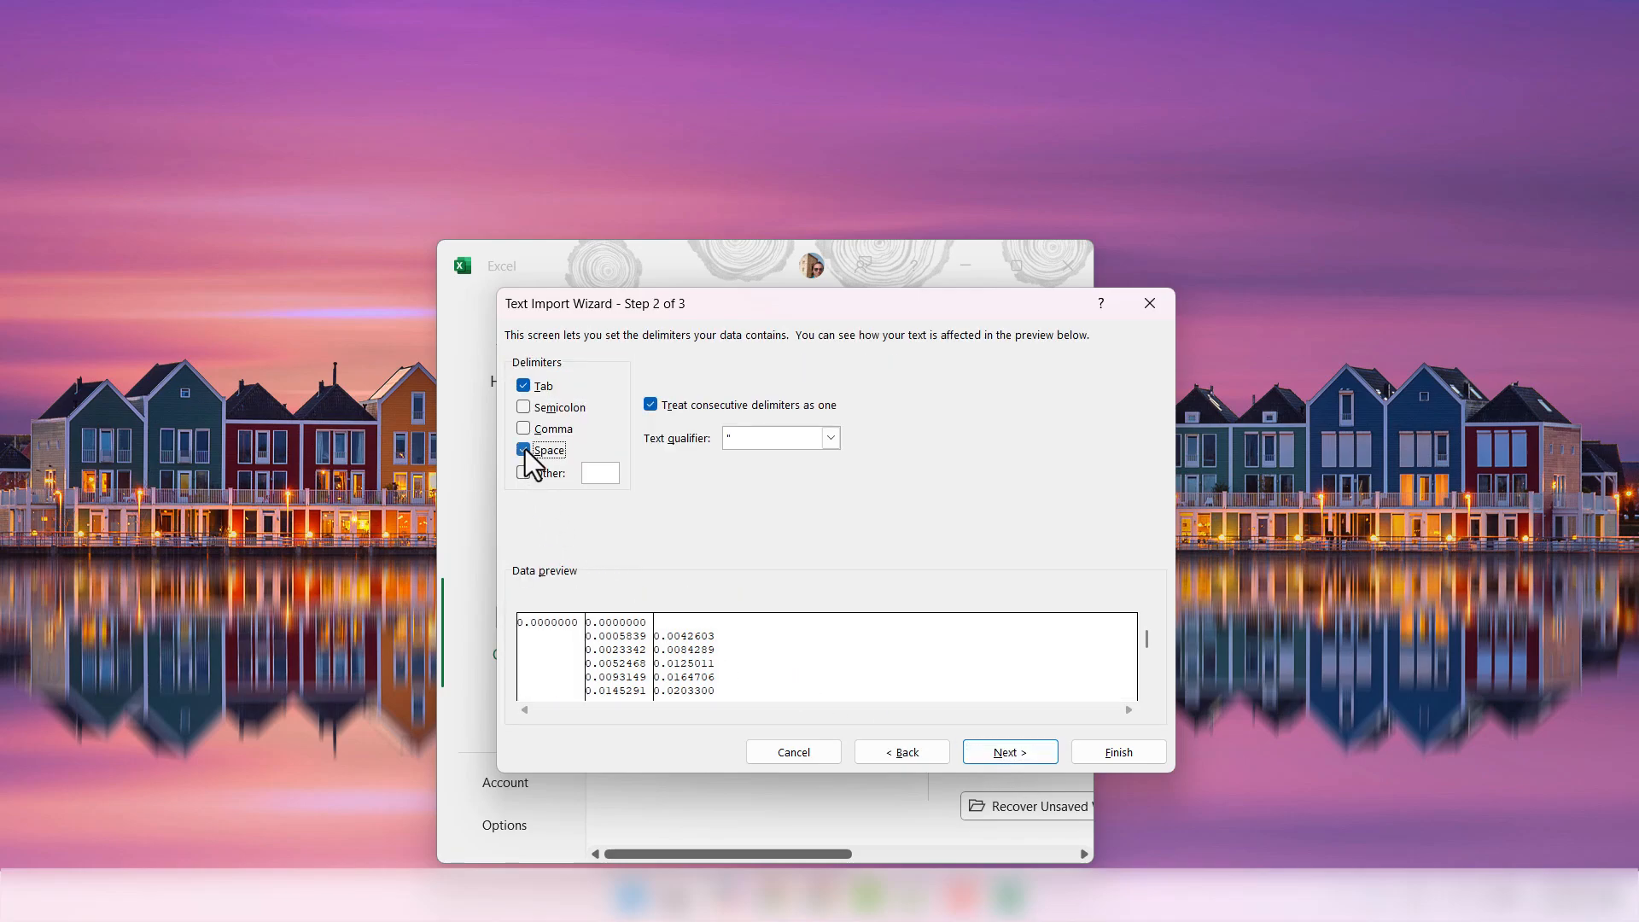
click(1005, 755)
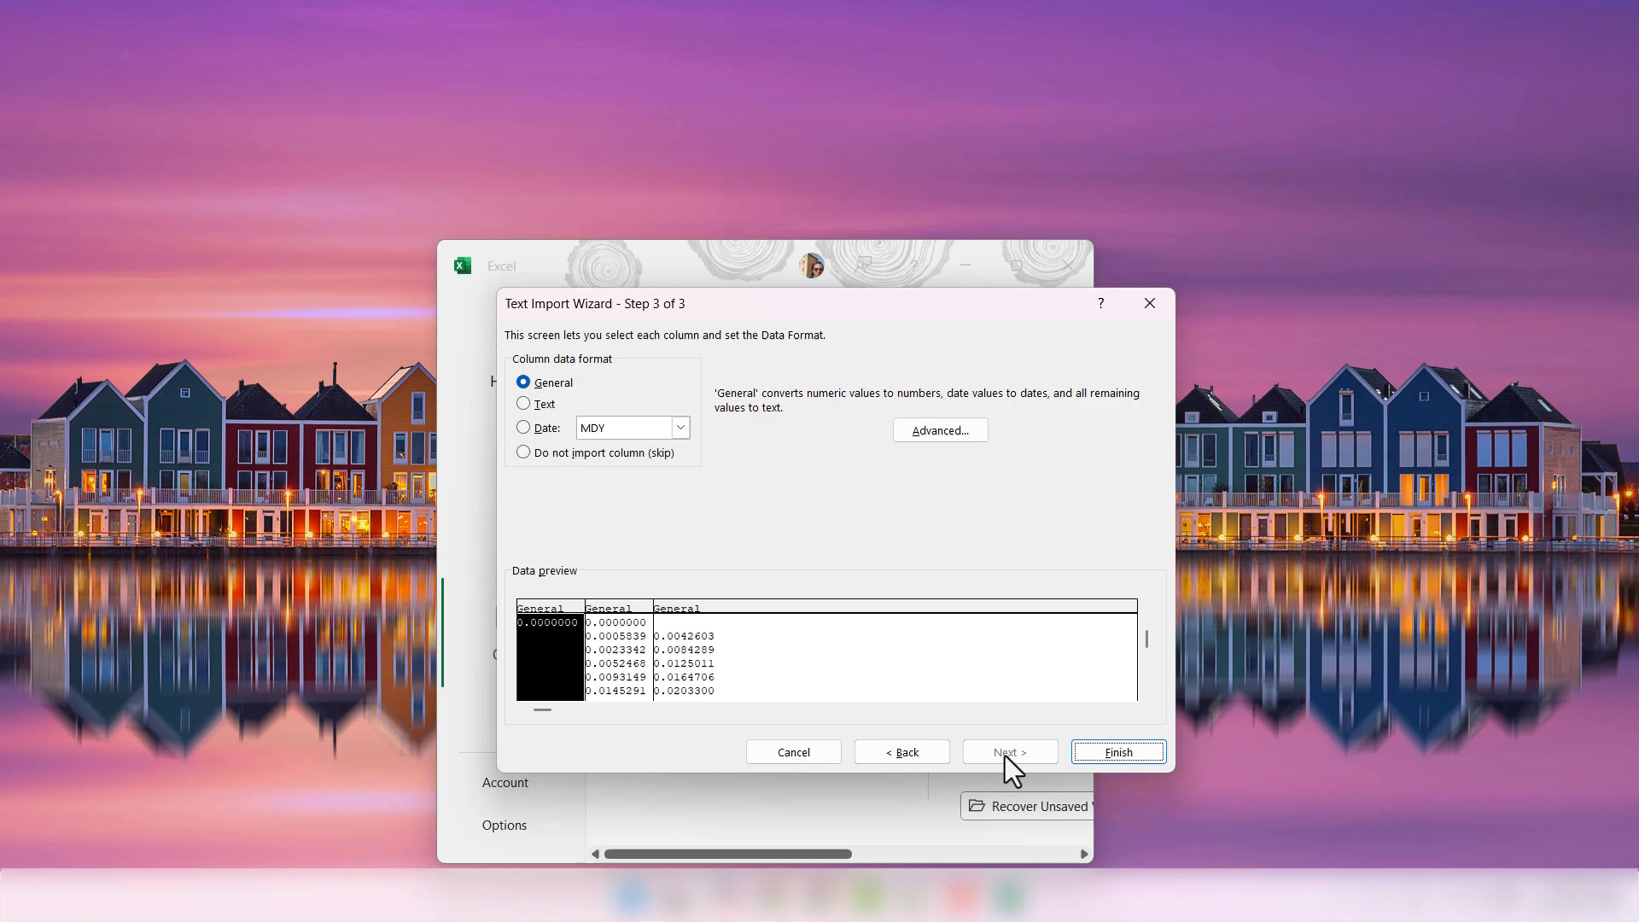
click(1123, 757)
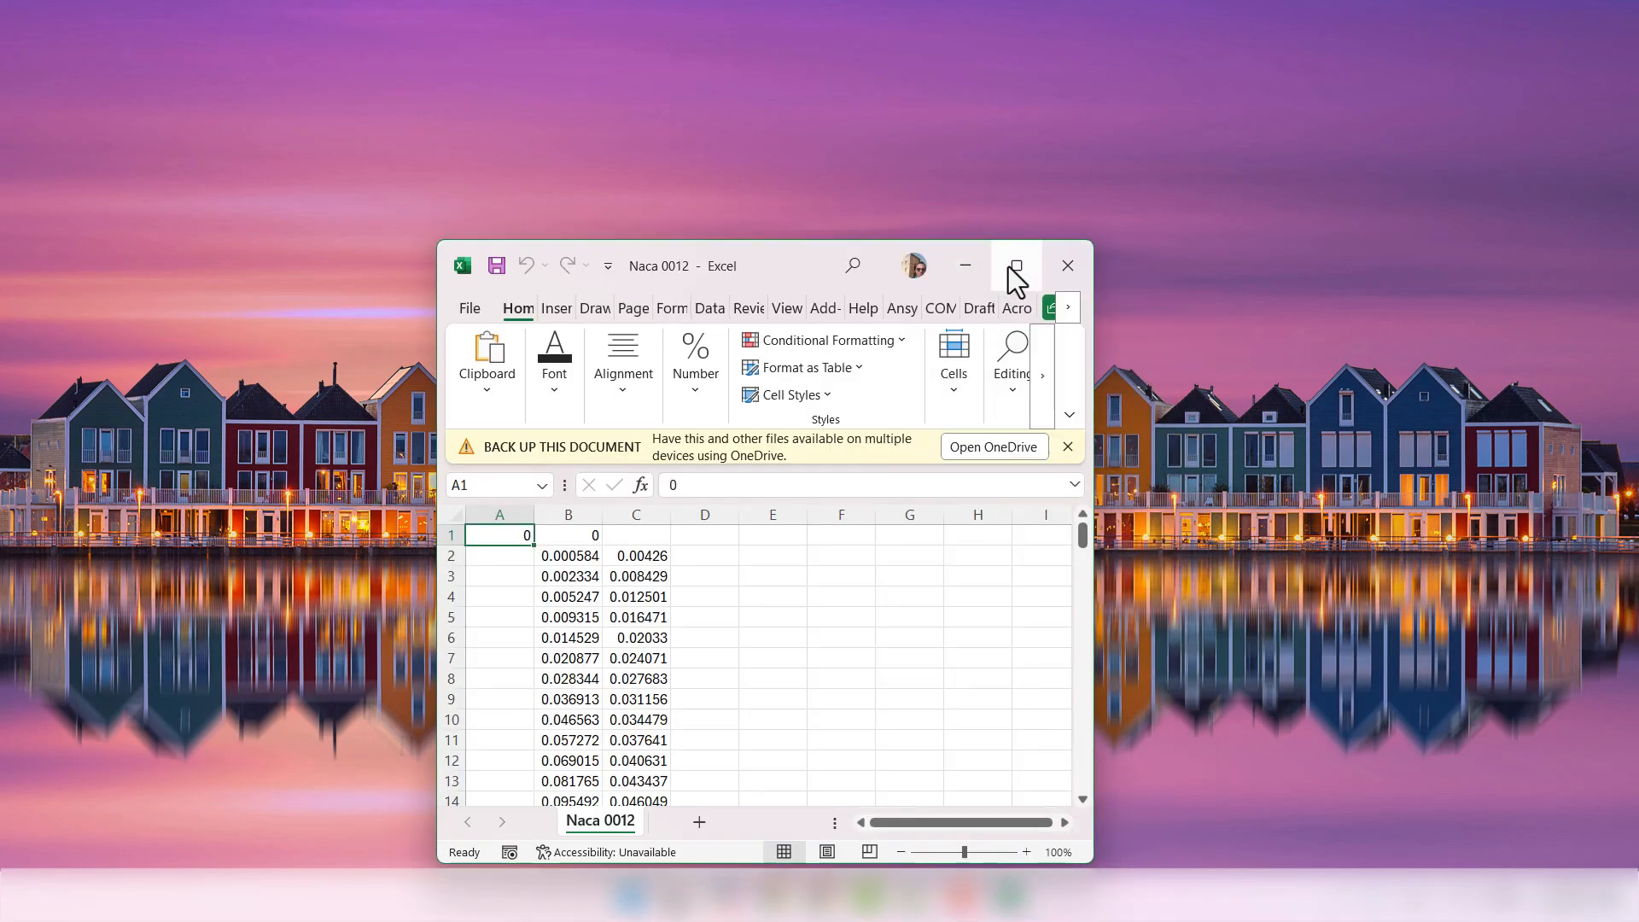
- Shift row 1's zeros from A1 and B1 over to B1 and C1
click(1015, 267)
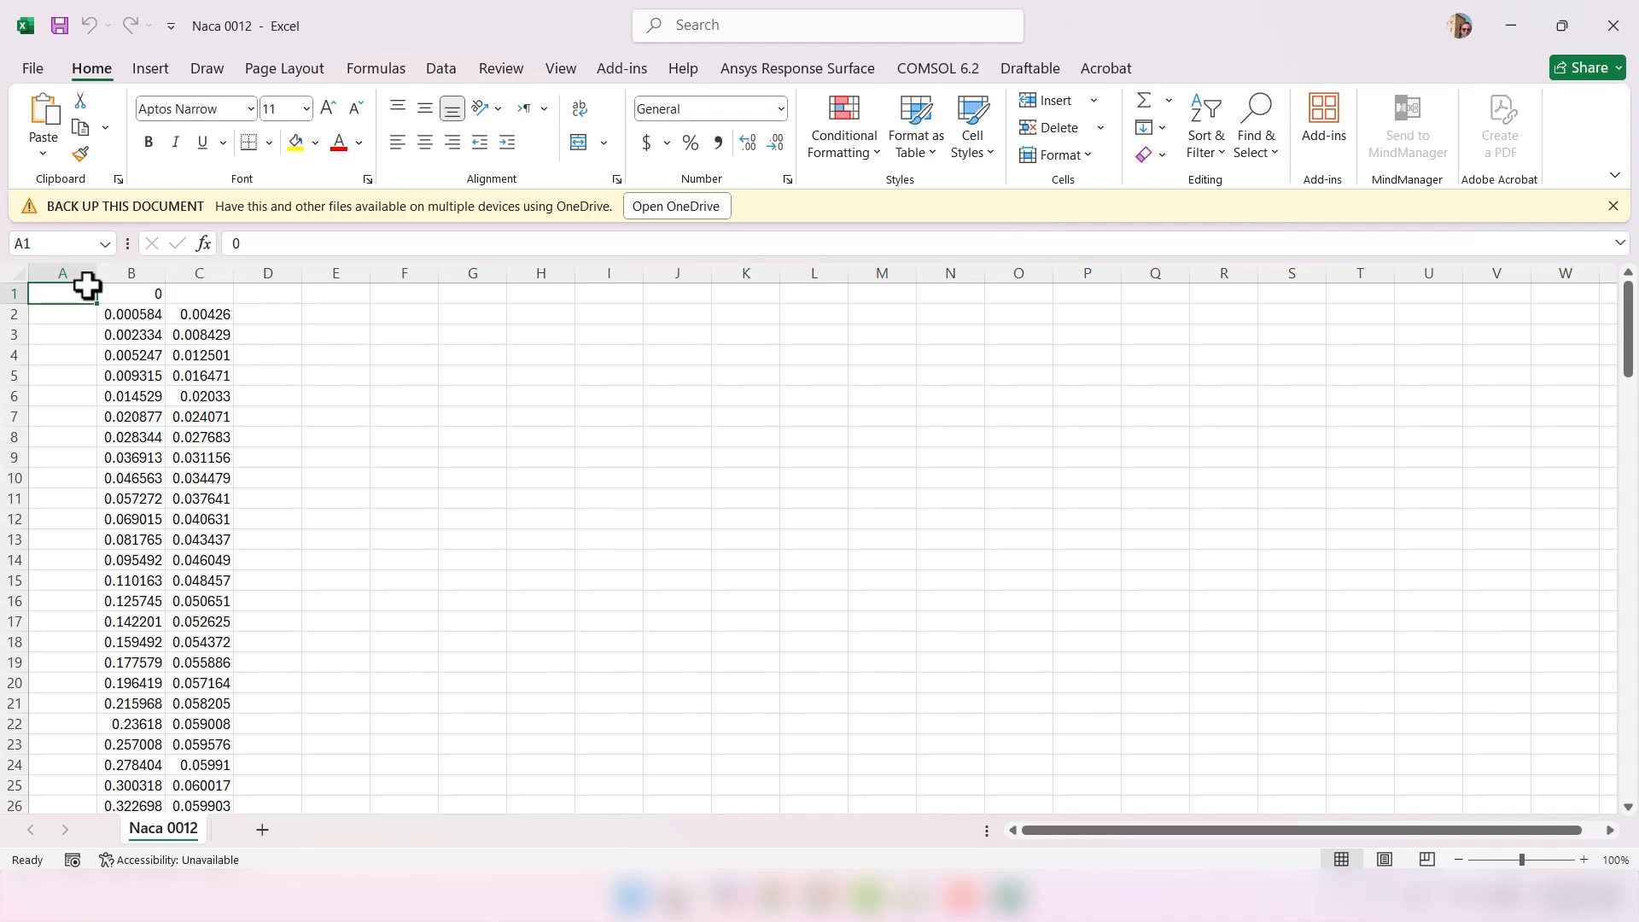
ctrl+click(117, 290)
key(ctrl+x)
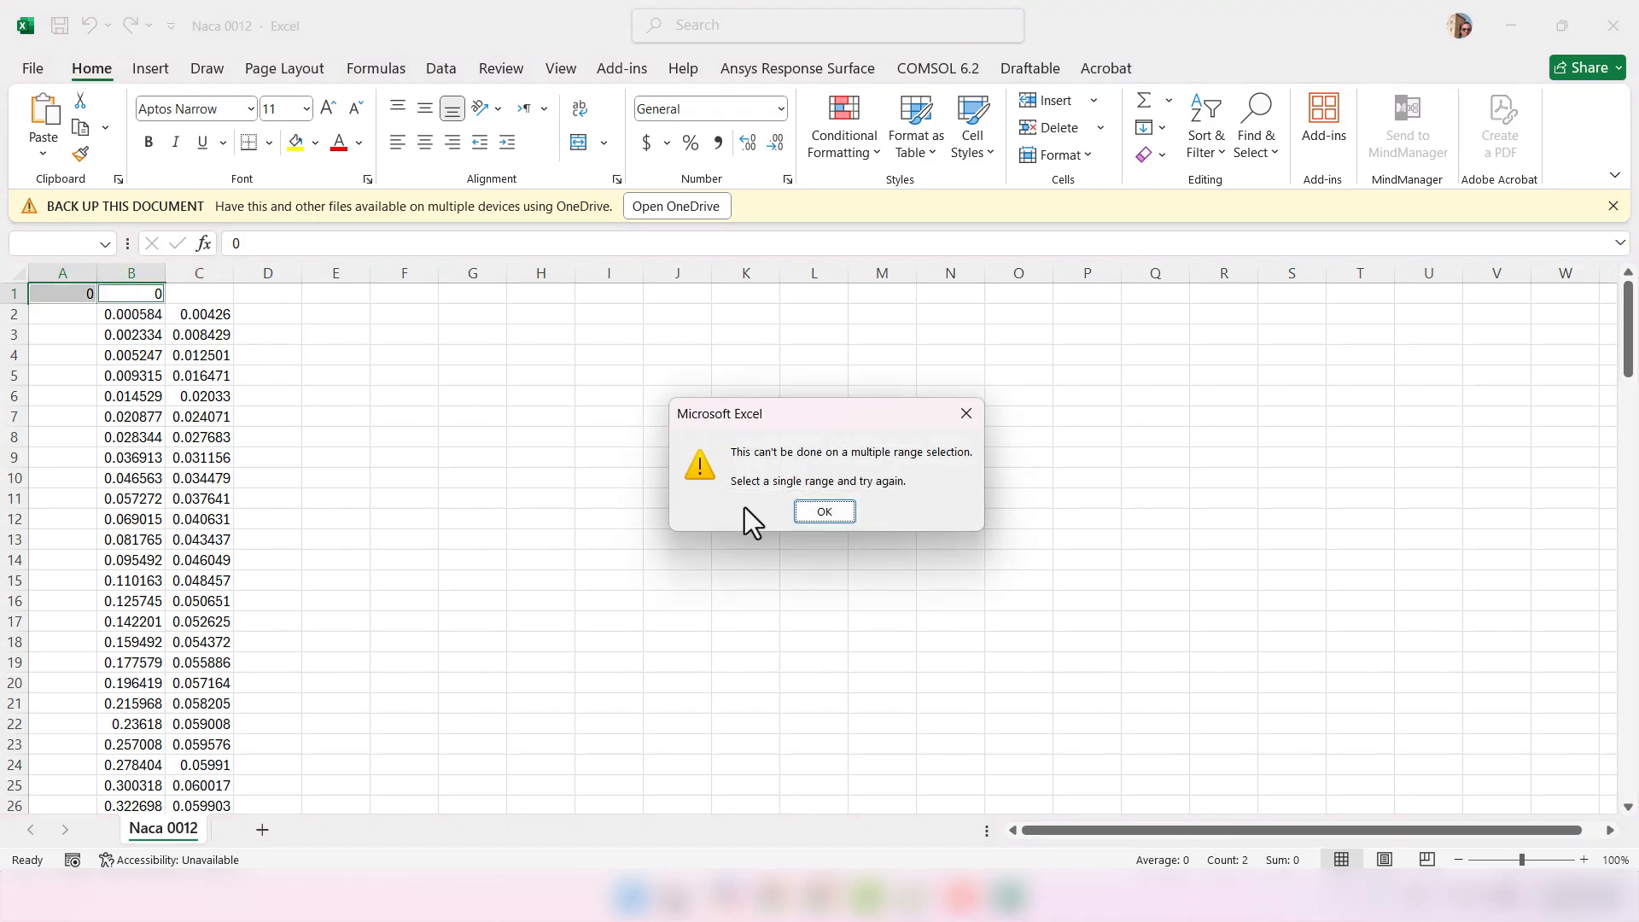
click(802, 511)
click(681, 480)
click(135, 292)
key(ctrl+x)
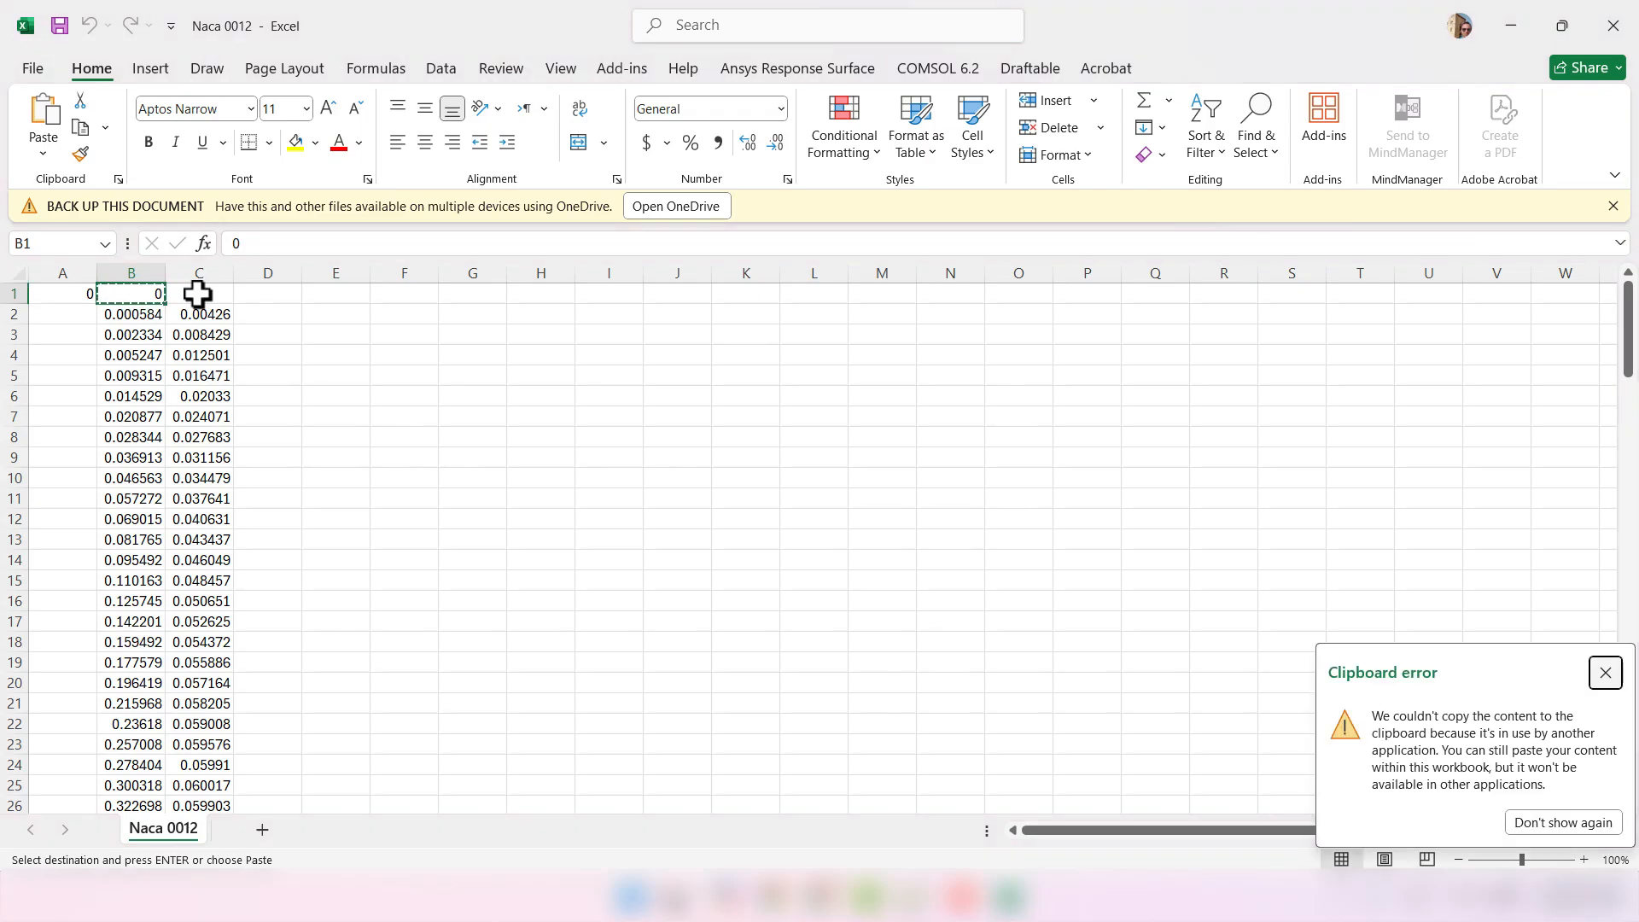
click(197, 293)
key(ctrl+v)
click(66, 293)
key(ctrl+x)
click(150, 292)
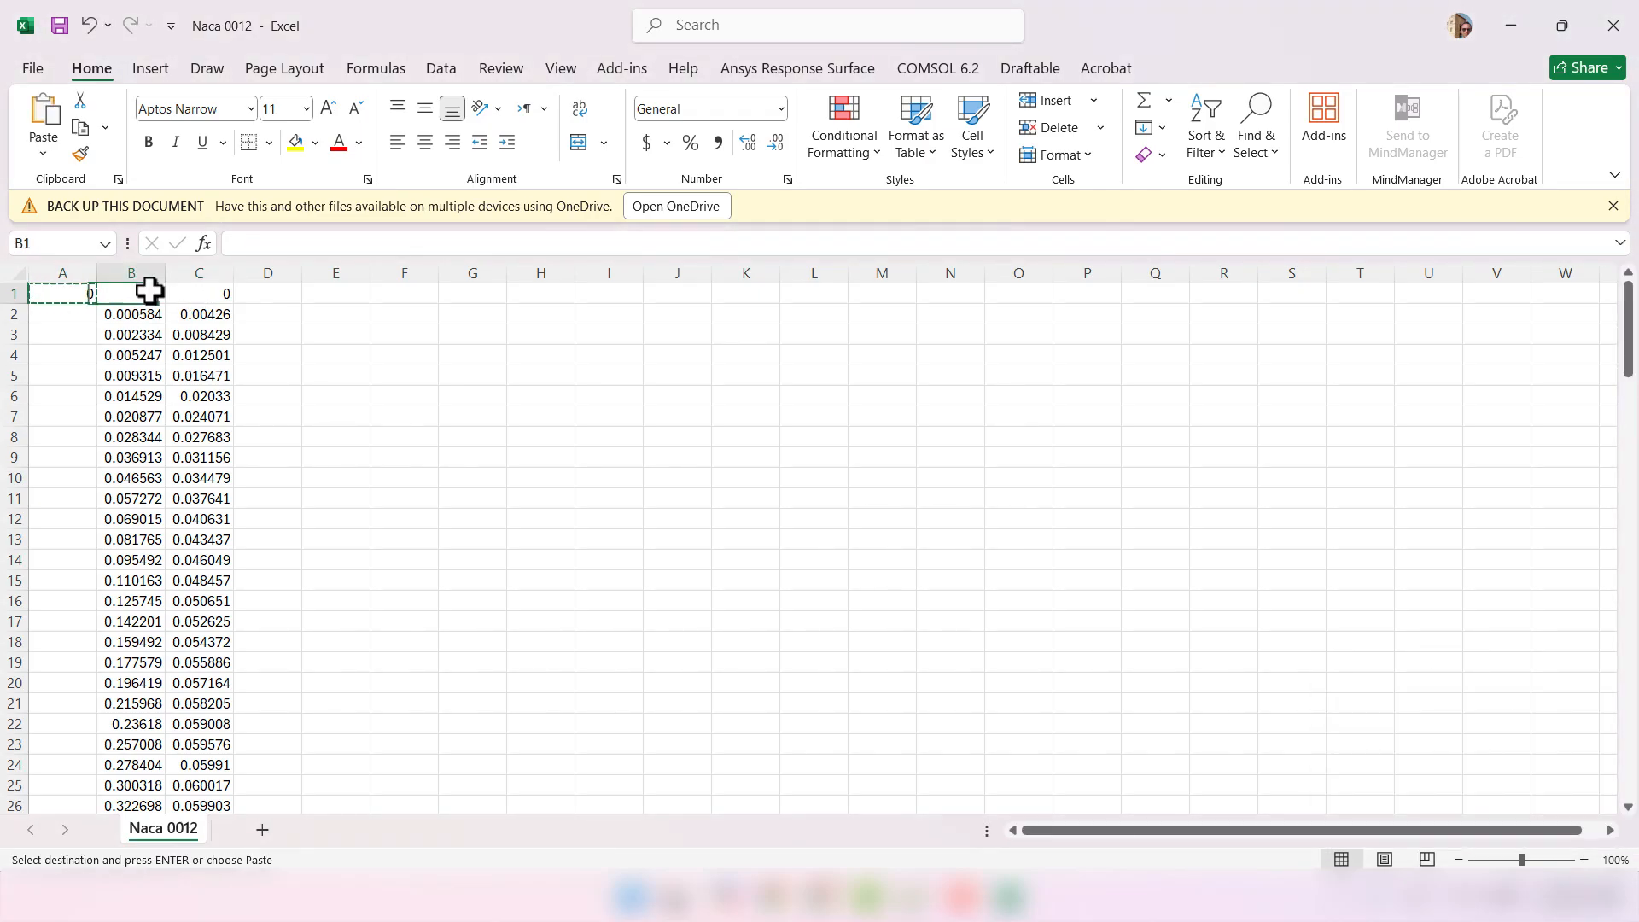
key(ctrl+v)
click(442, 334)
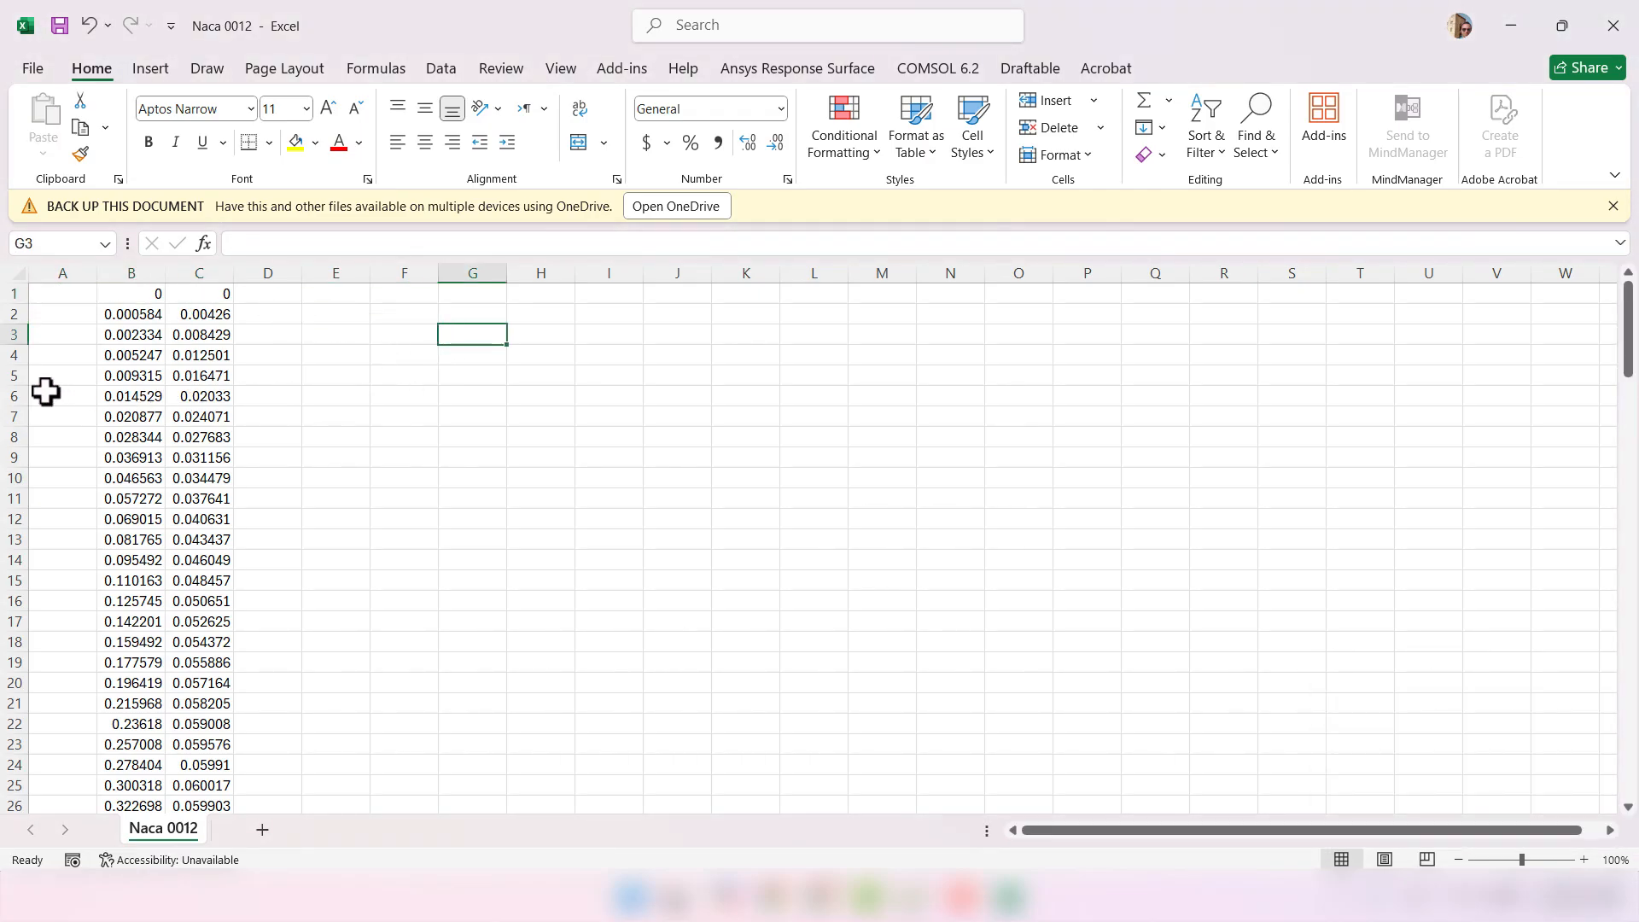
- Enter 1 in A1 and fill it down column A to row 66
click(66, 296)
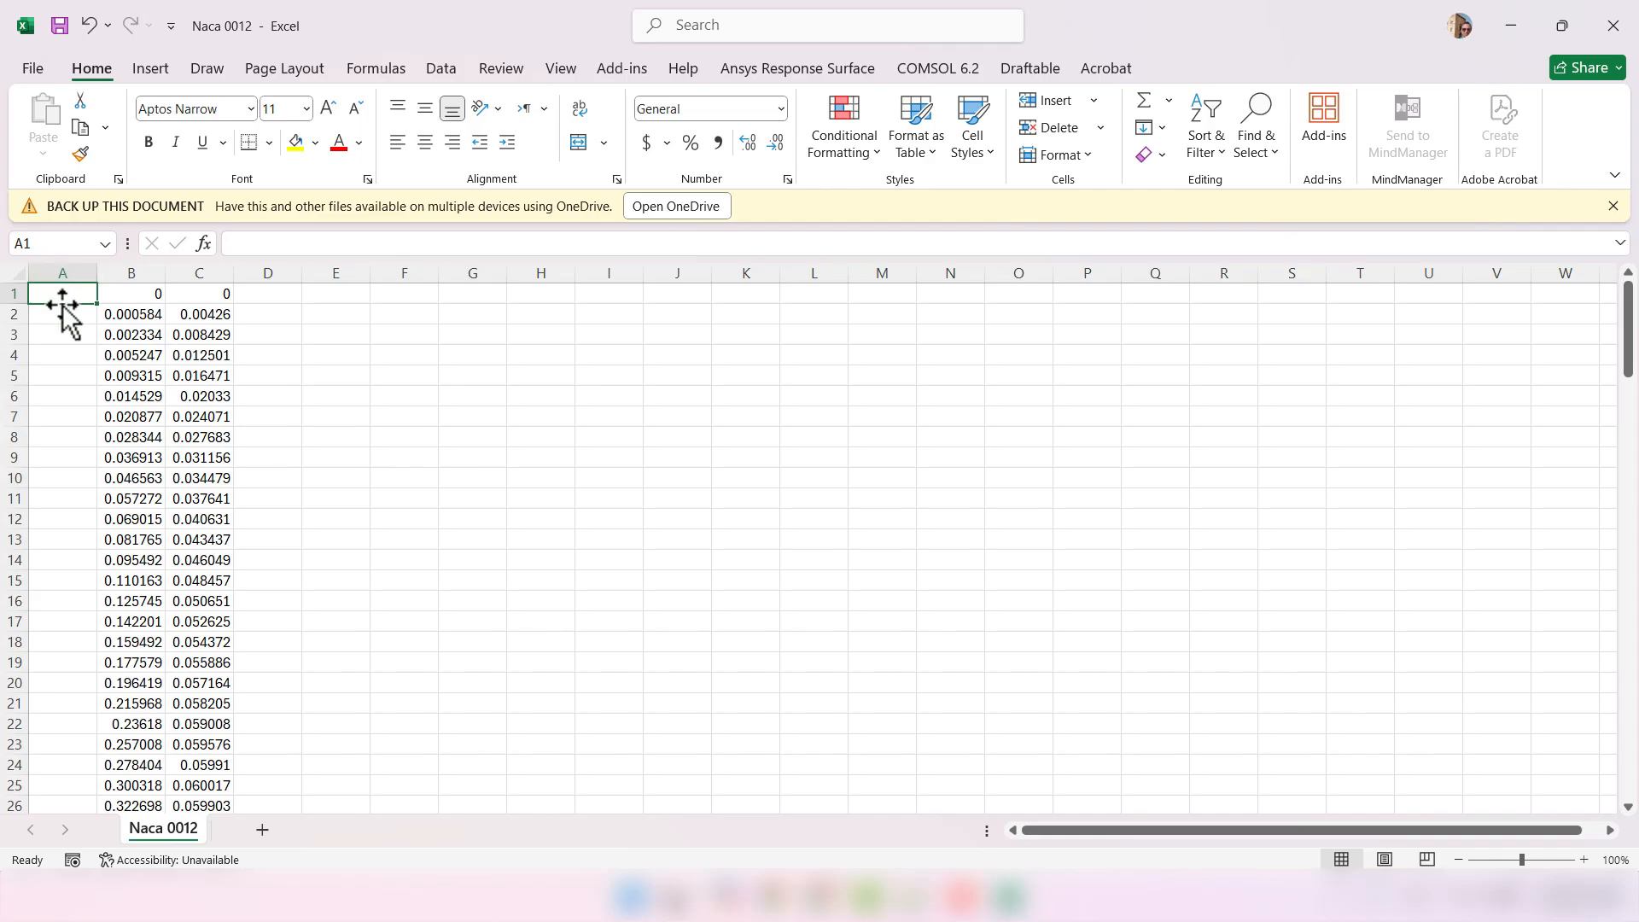
text(1)
key(Return)
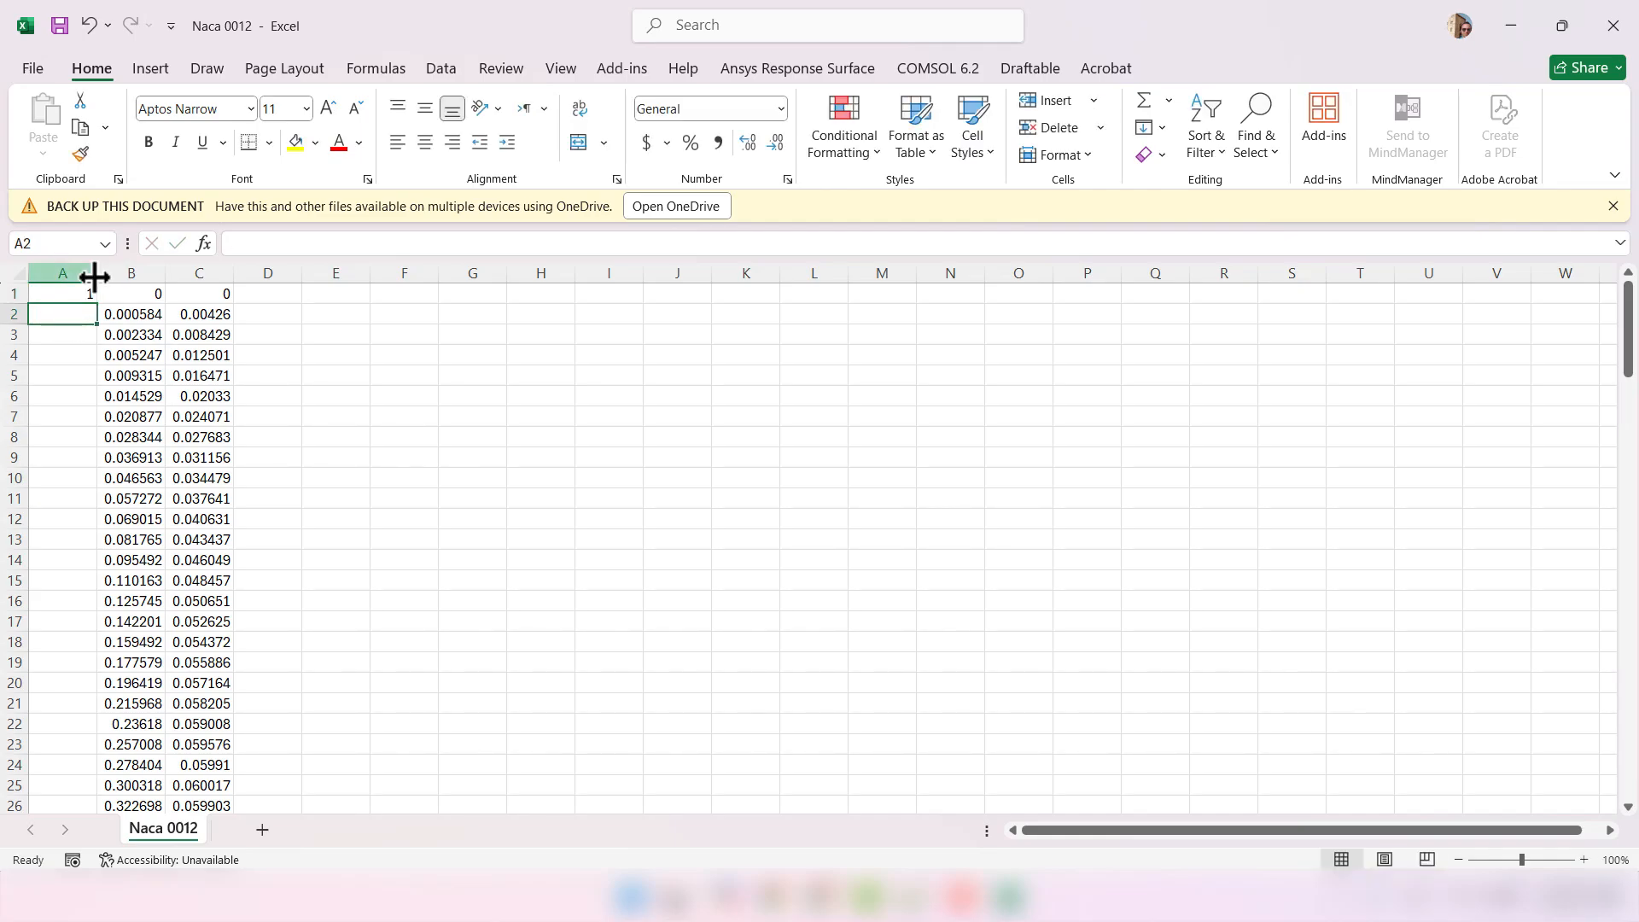
click(83, 288)
double_click(96, 301)
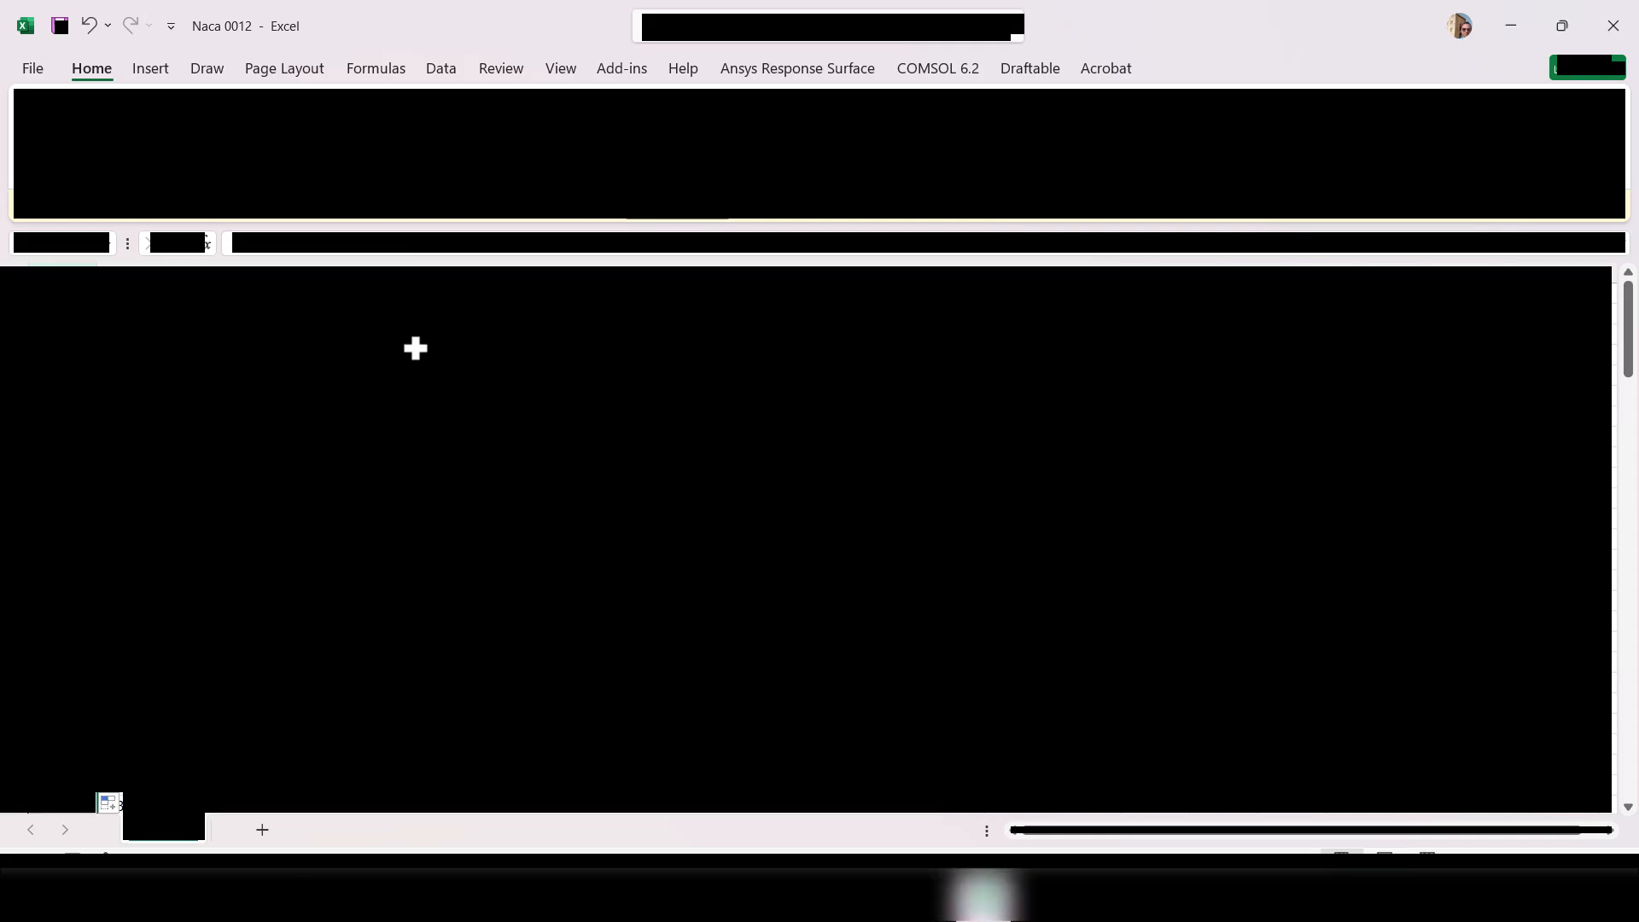
- Enter 1 in A68 and fill it down column A to row 133
click(415, 350)
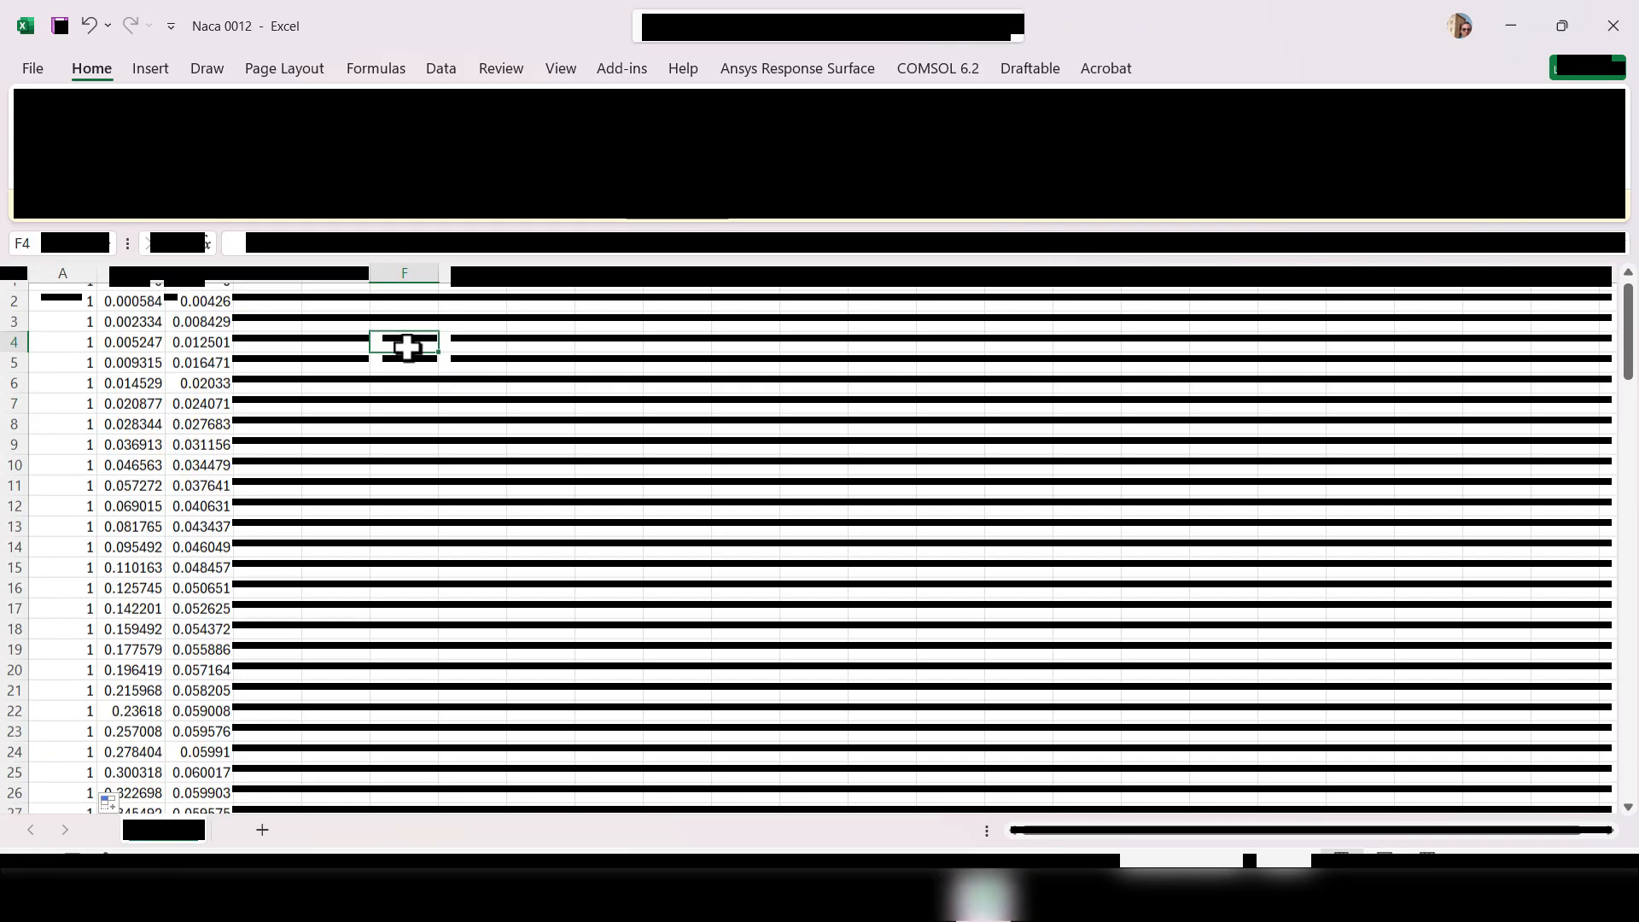
scroll(410, 347, down, 18)
scroll(407, 345, down, 3)
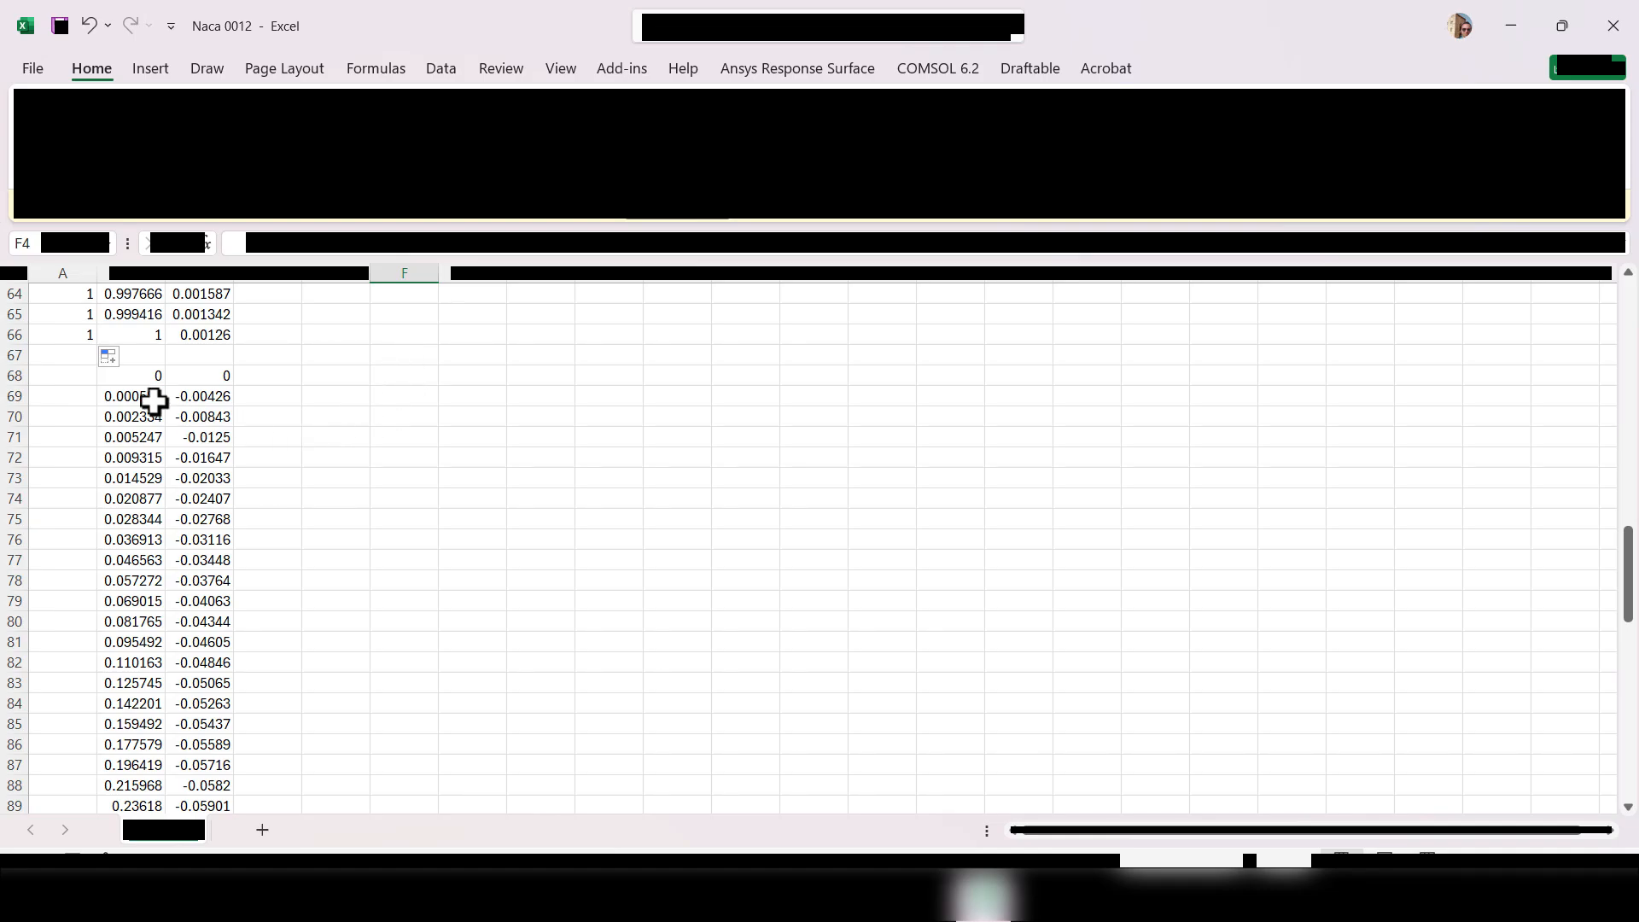
click(91, 376)
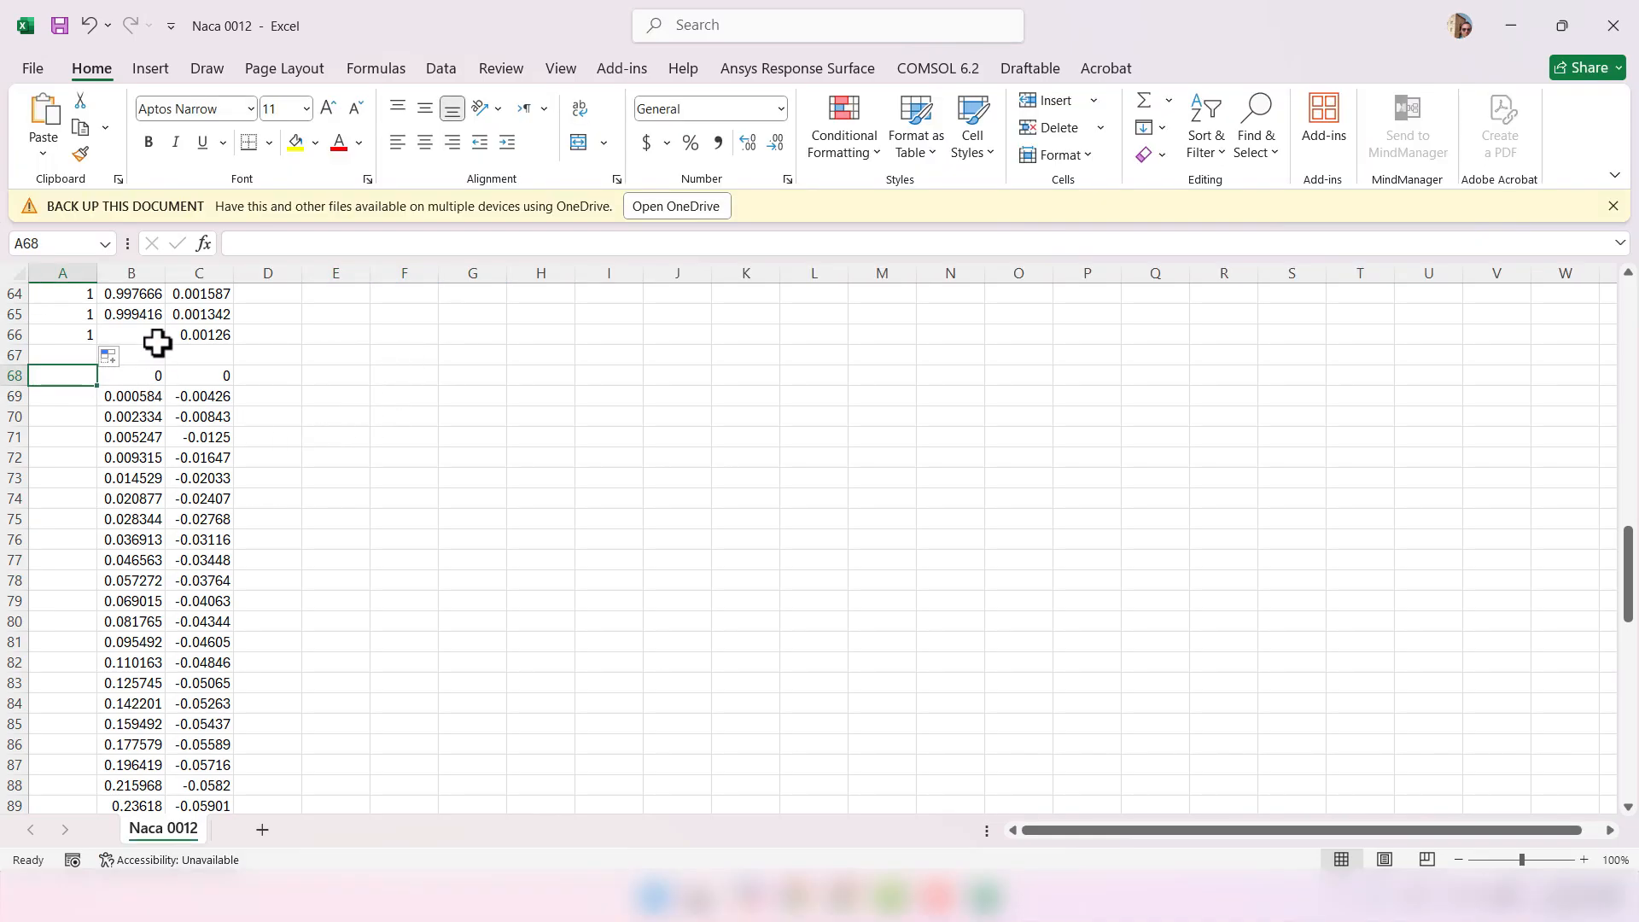
drag(59, 353, 230, 356)
click(338, 351)
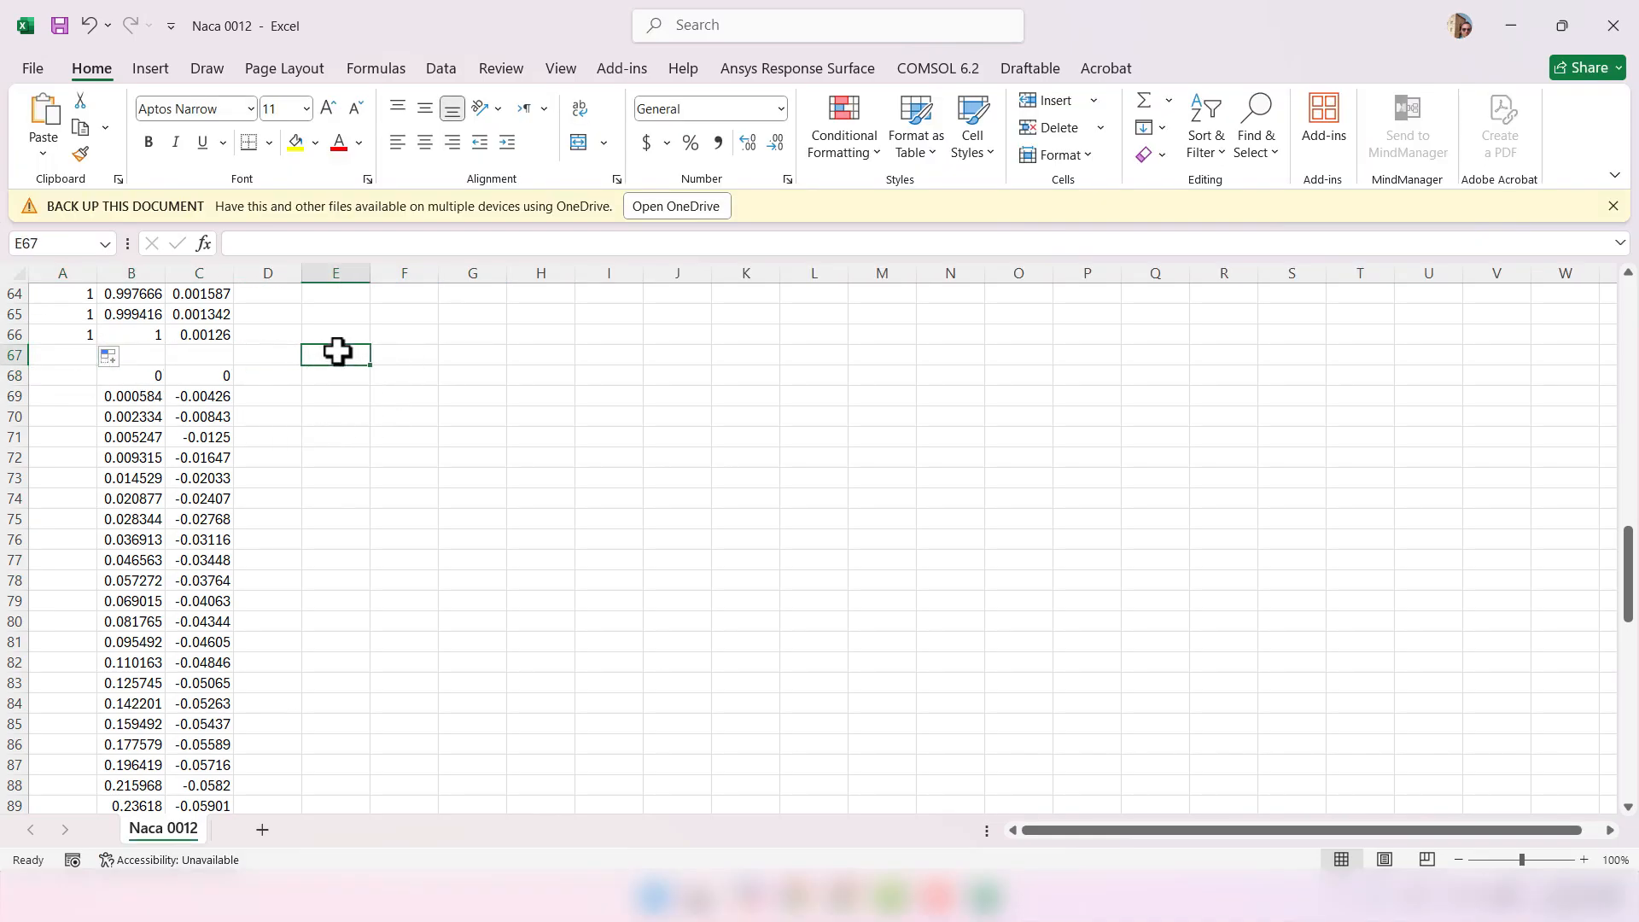
click(63, 377)
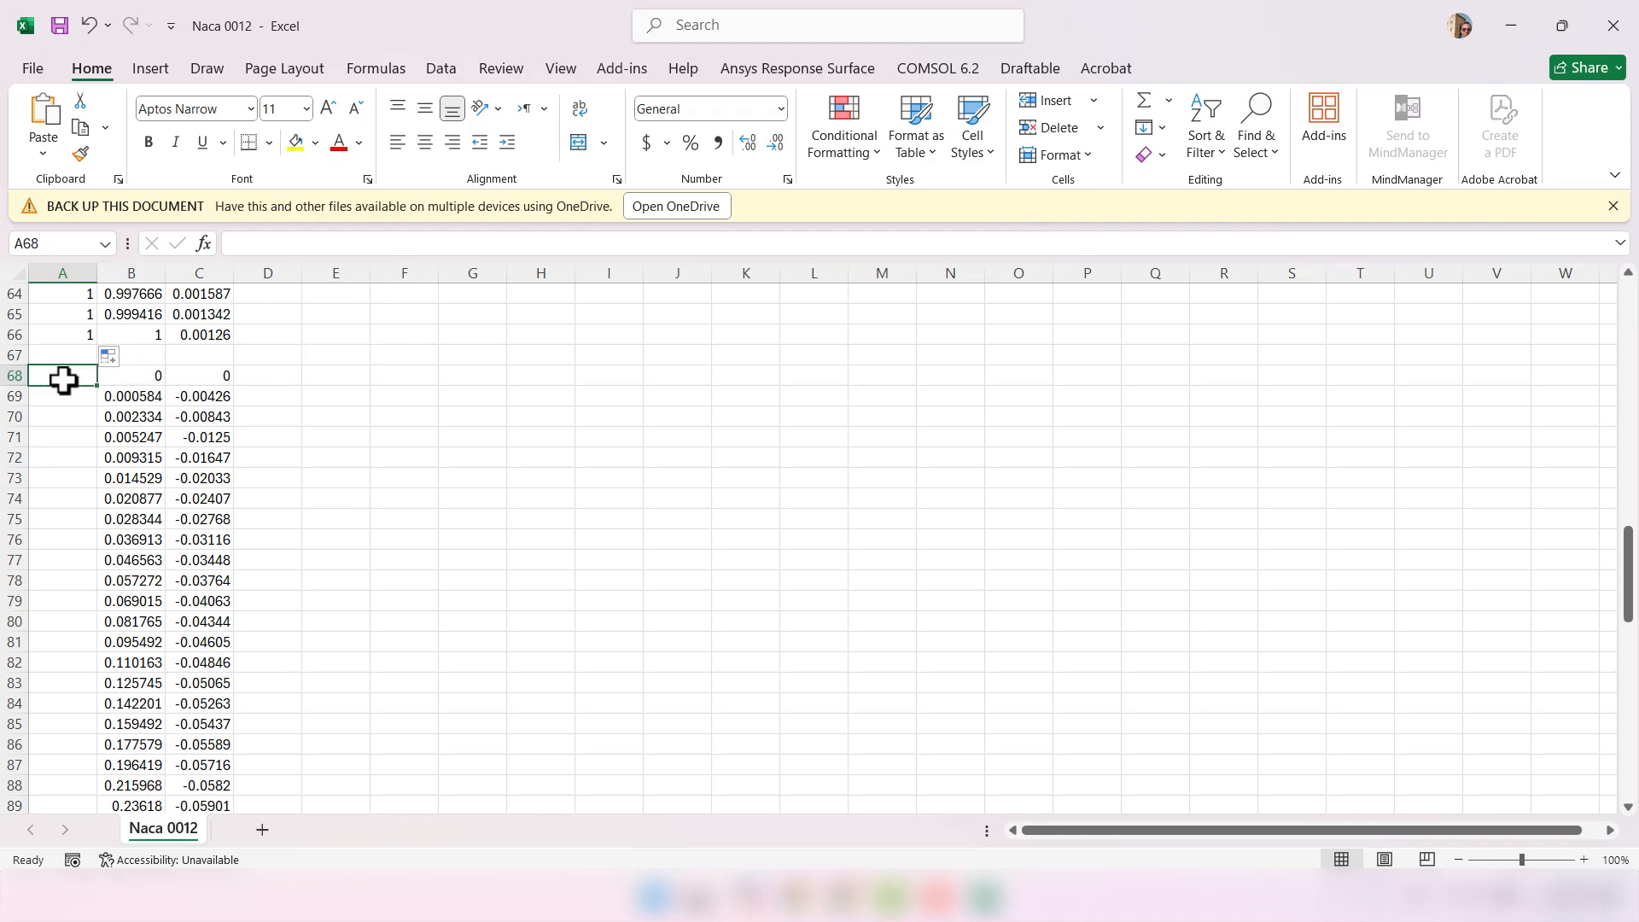
text(1)
key(Return)
click(62, 377)
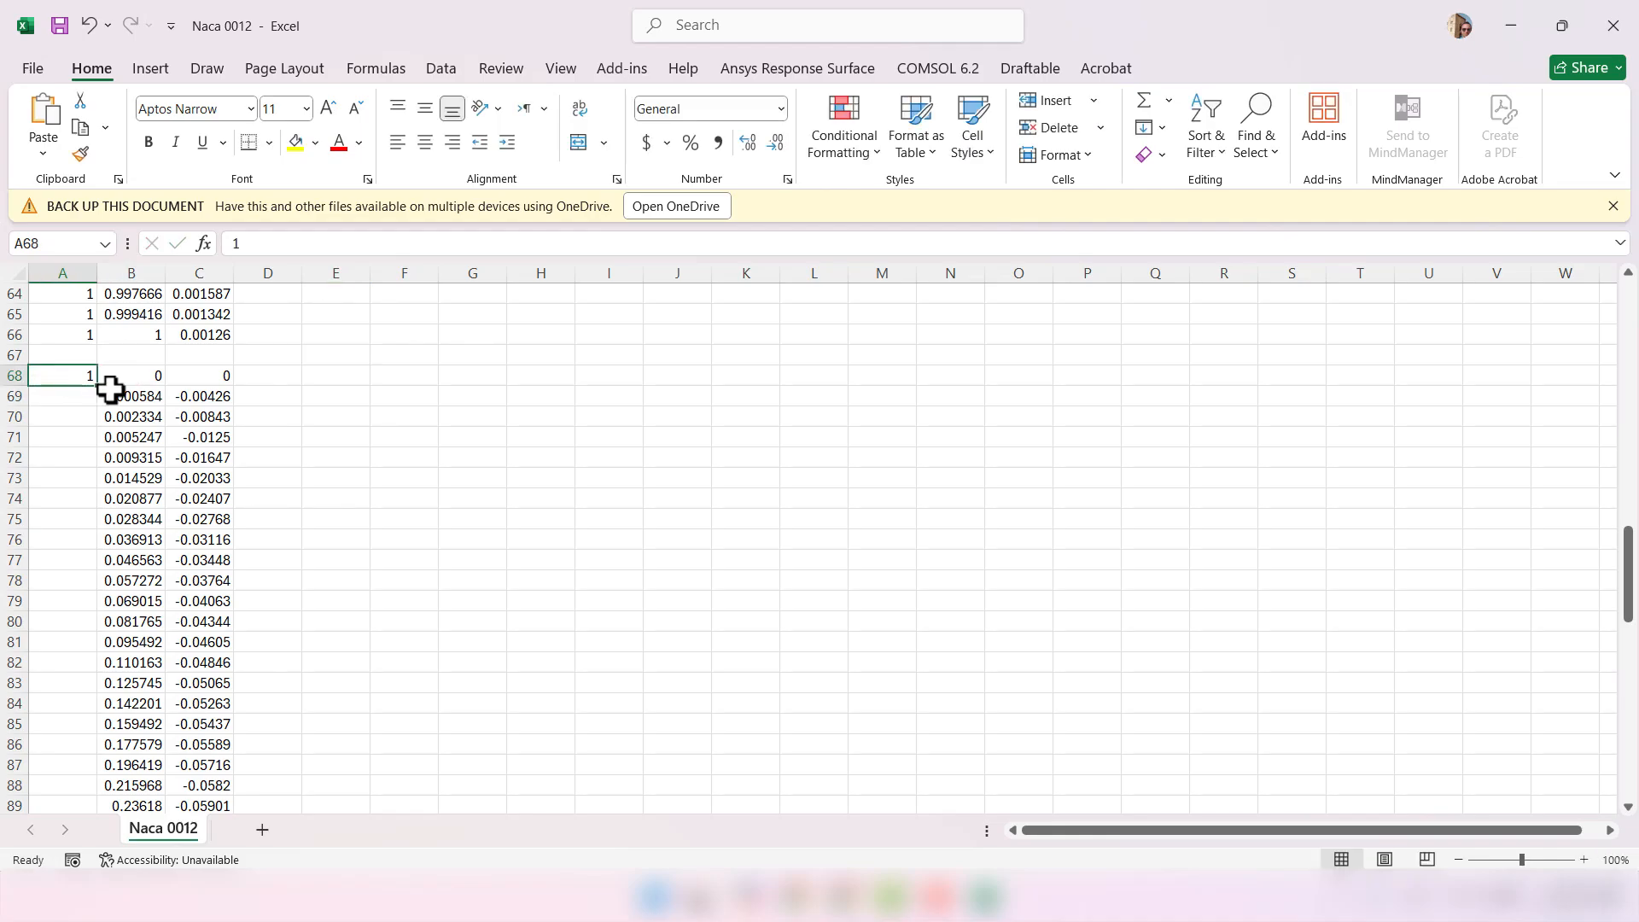
double_click(96, 385)
- Check that row 67 stays blank between the upper and lower surface rows
scroll(135, 545, down, 18)
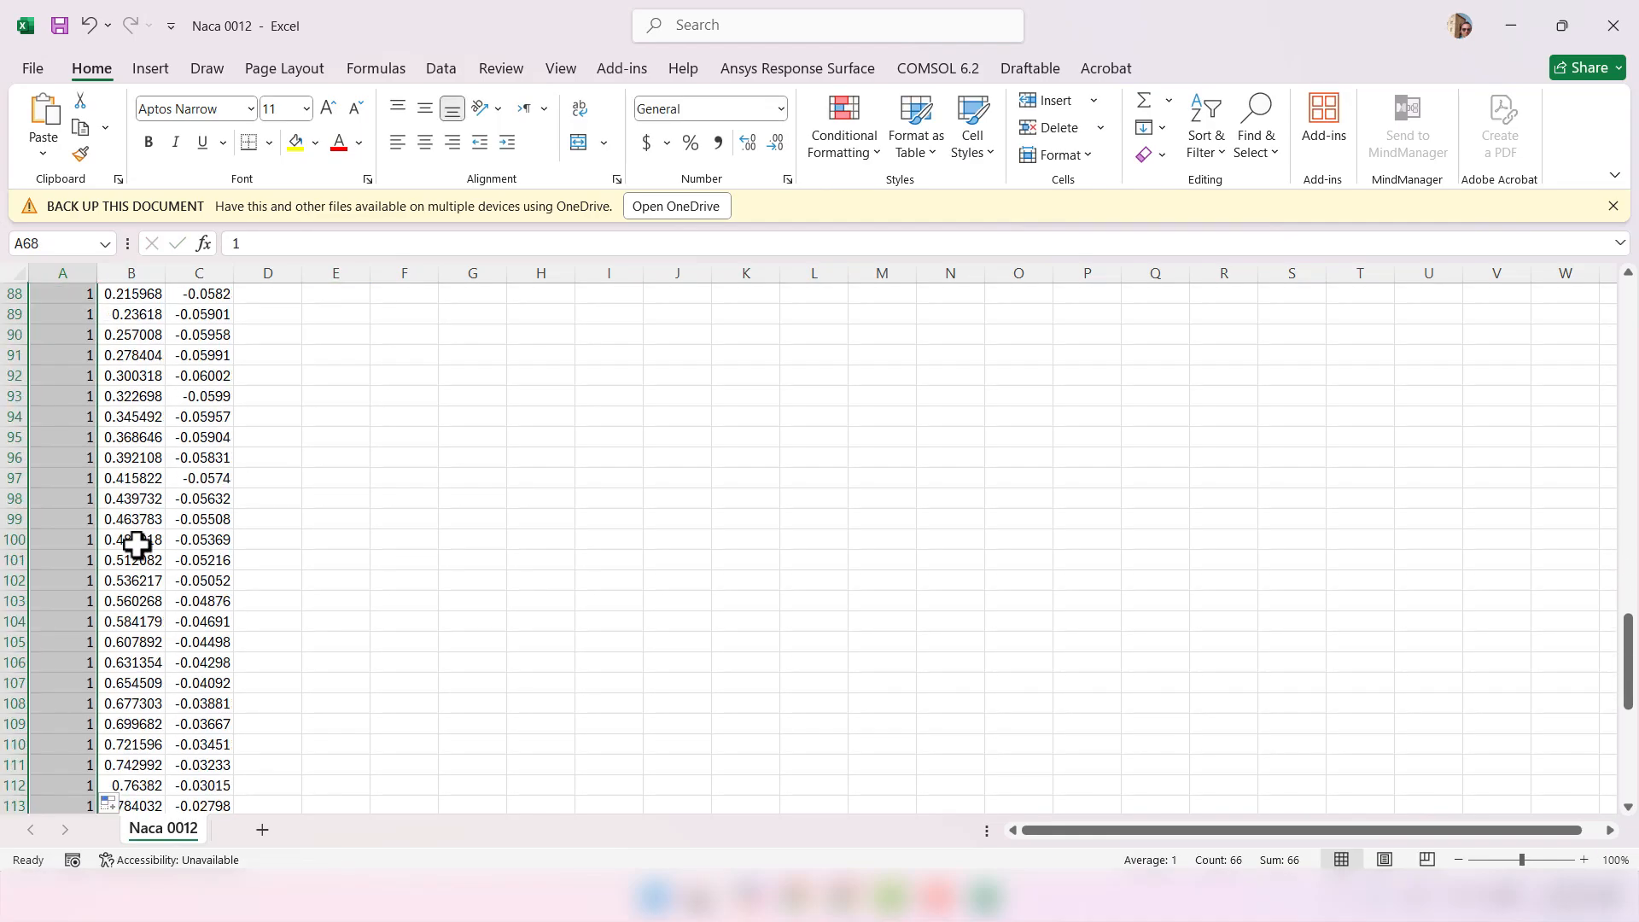
scroll(137, 546, up, 20)
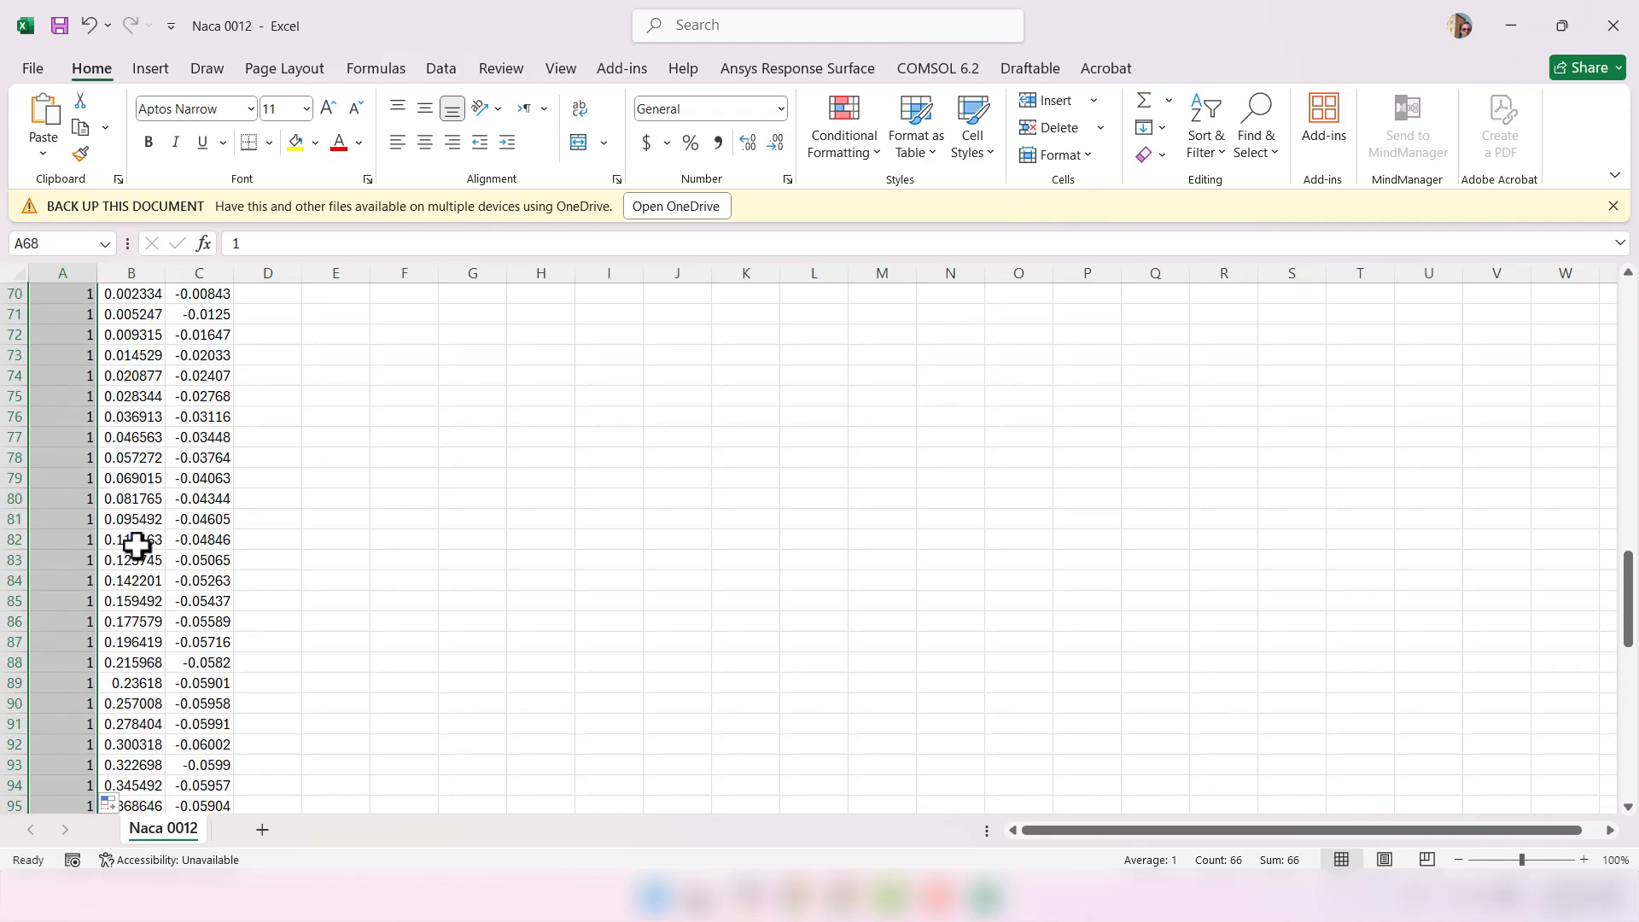
click(537, 645)
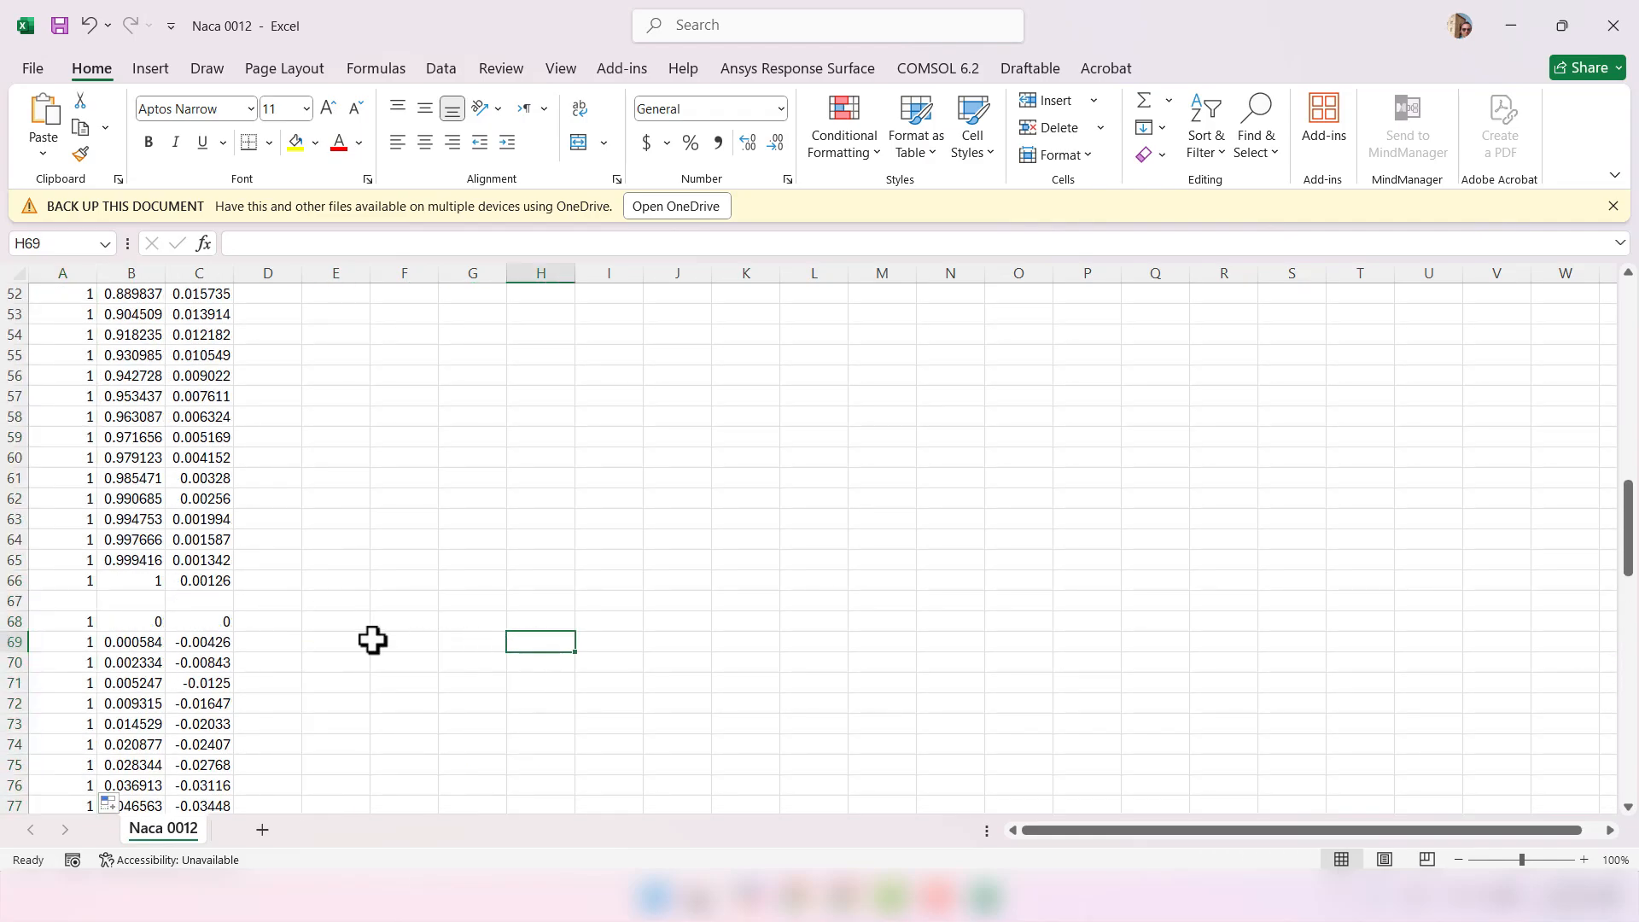
drag(215, 600, 182, 609)
click(262, 606)
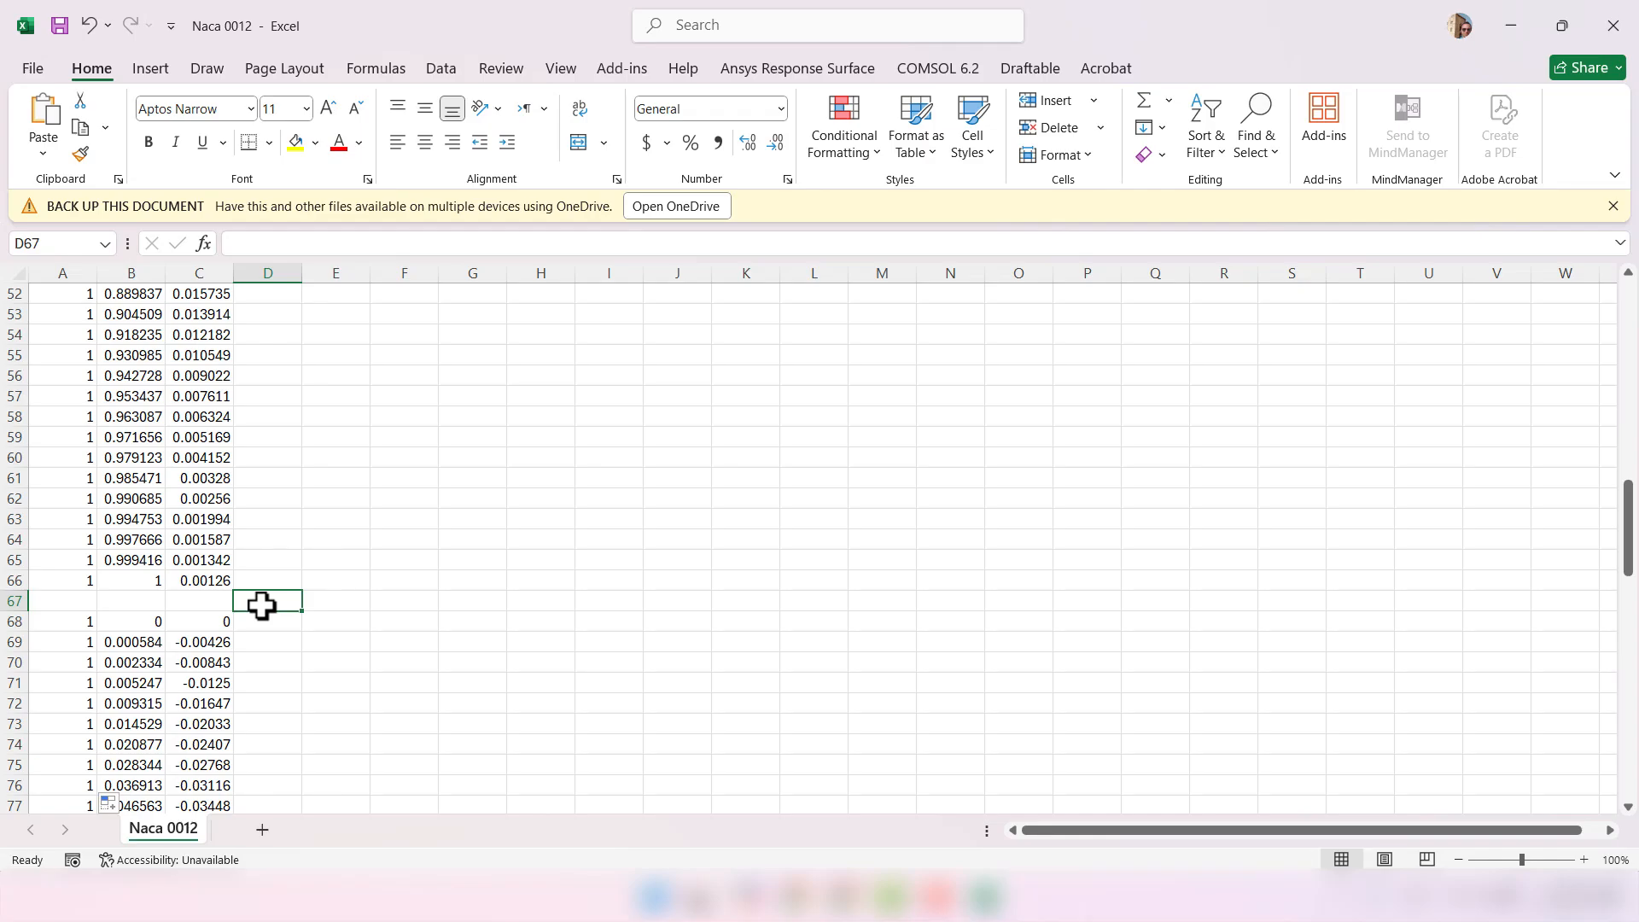
- Close Excel and add a Fluid Flow (Fluent) system to the Workbench project schematic
click(1609, 34)
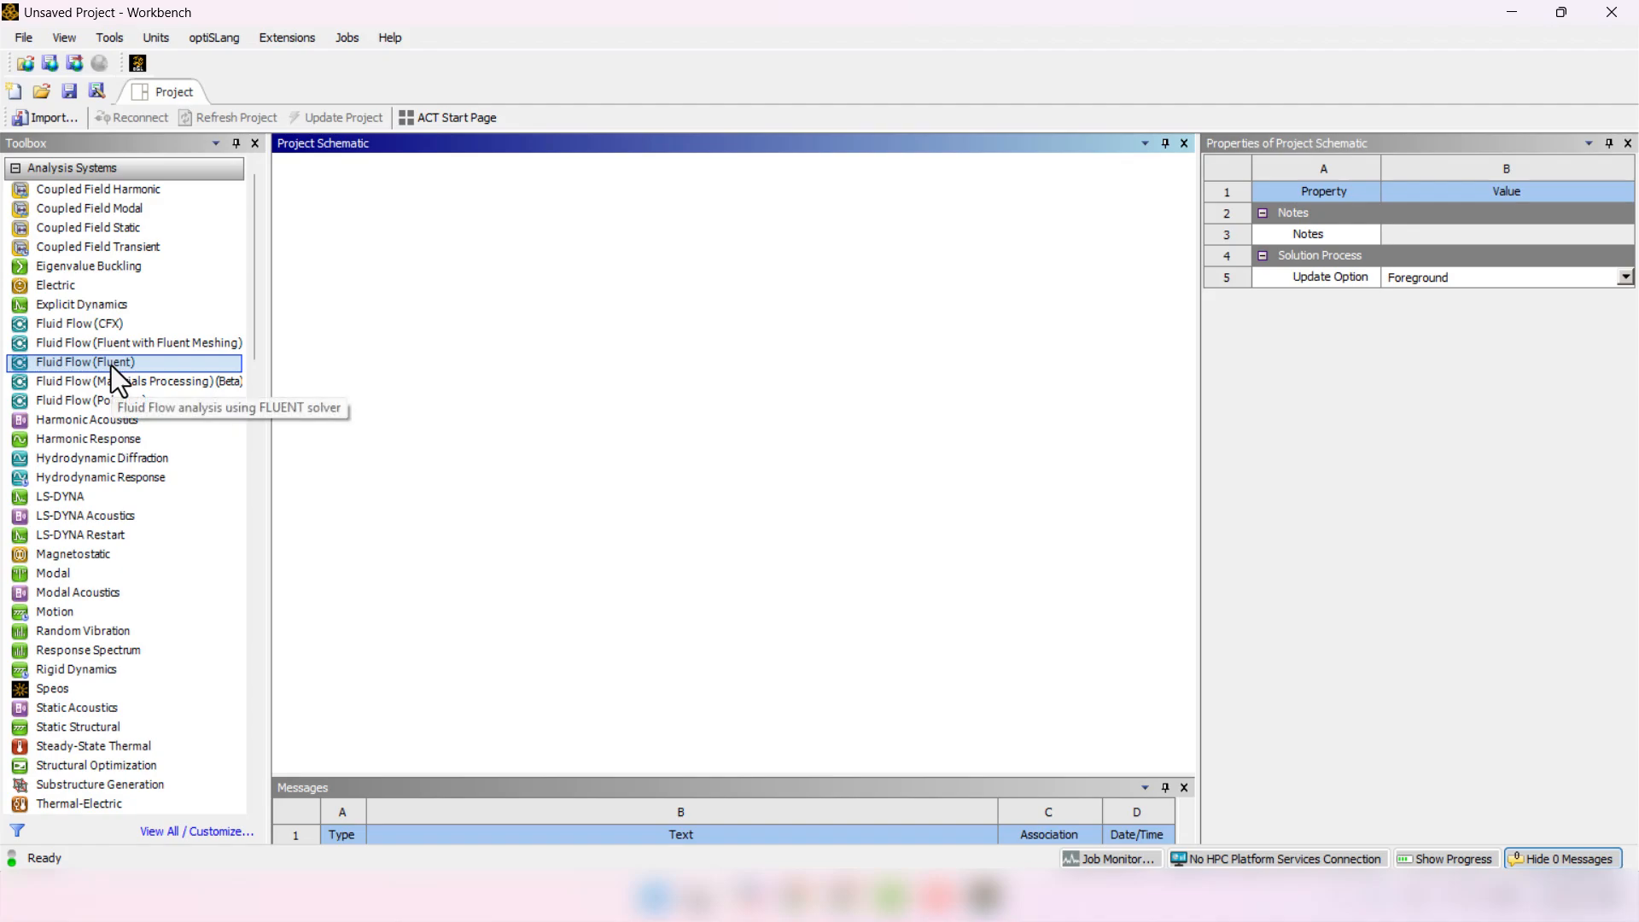
drag(111, 365, 475, 459)
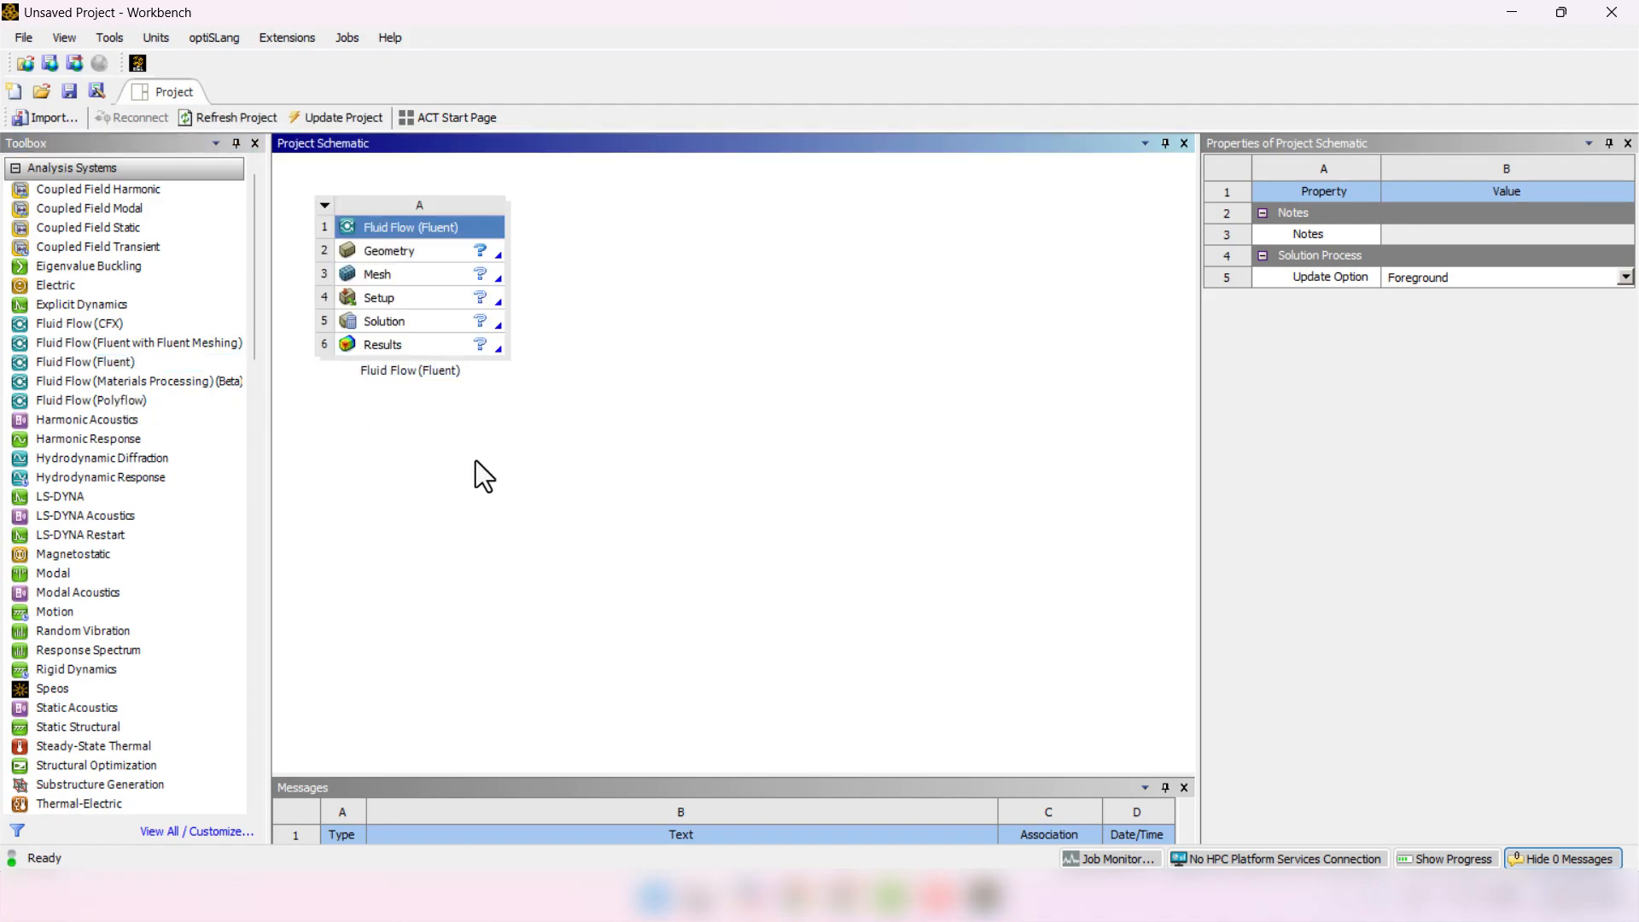
- Change the Fluent system Geometry's Analysis Type from 3D to 2D
click(402, 254)
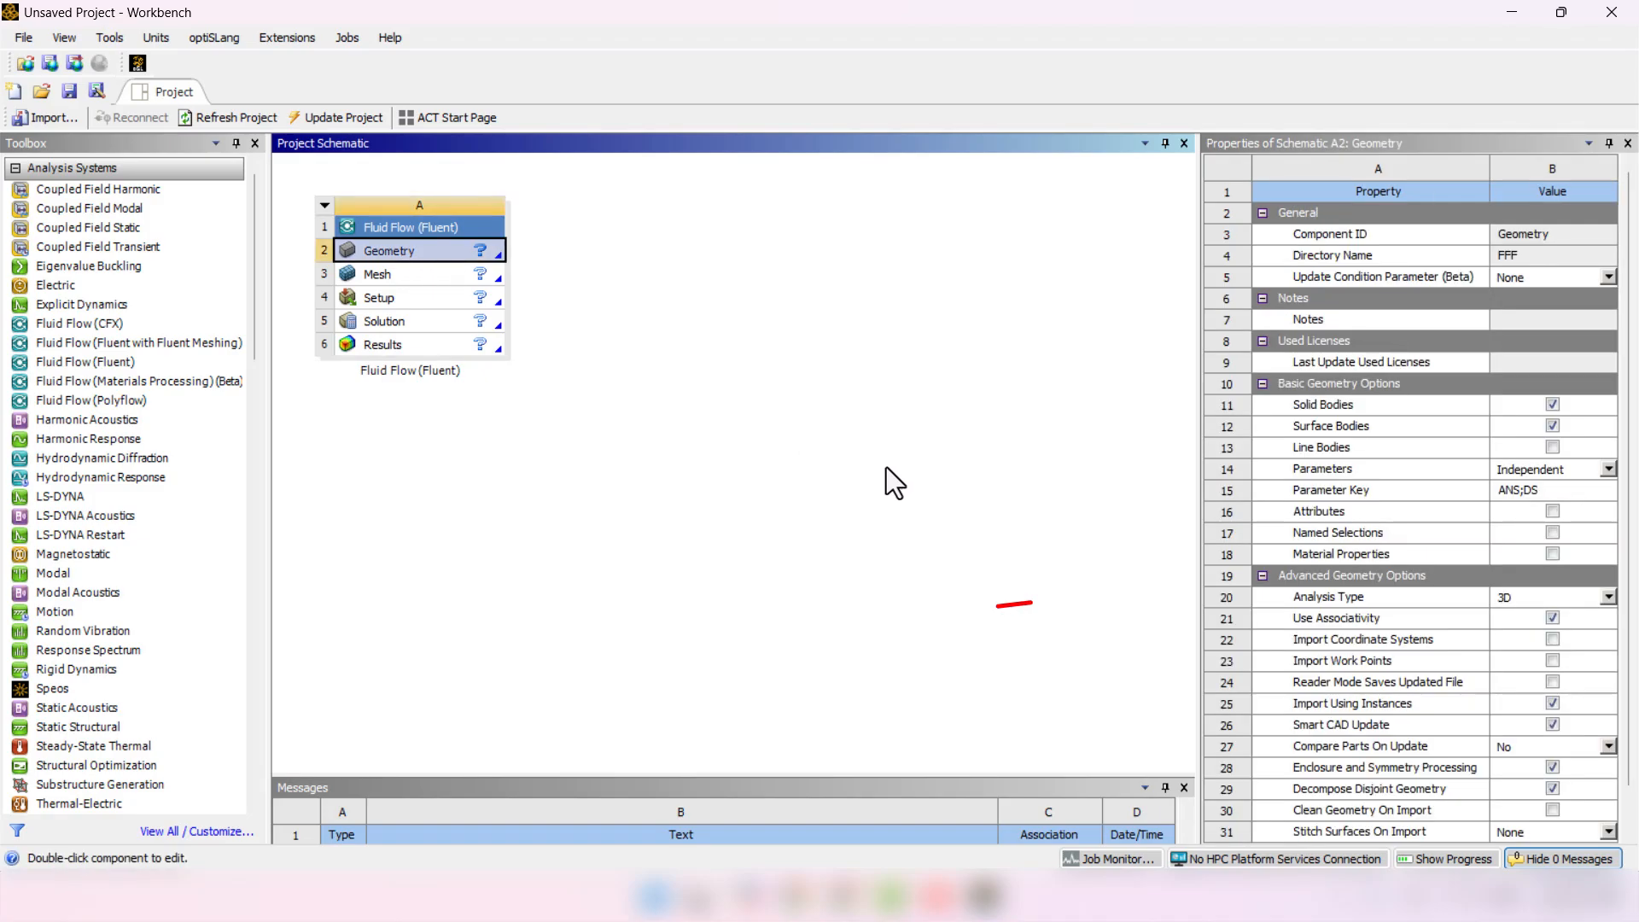
click(1608, 596)
click(1539, 632)
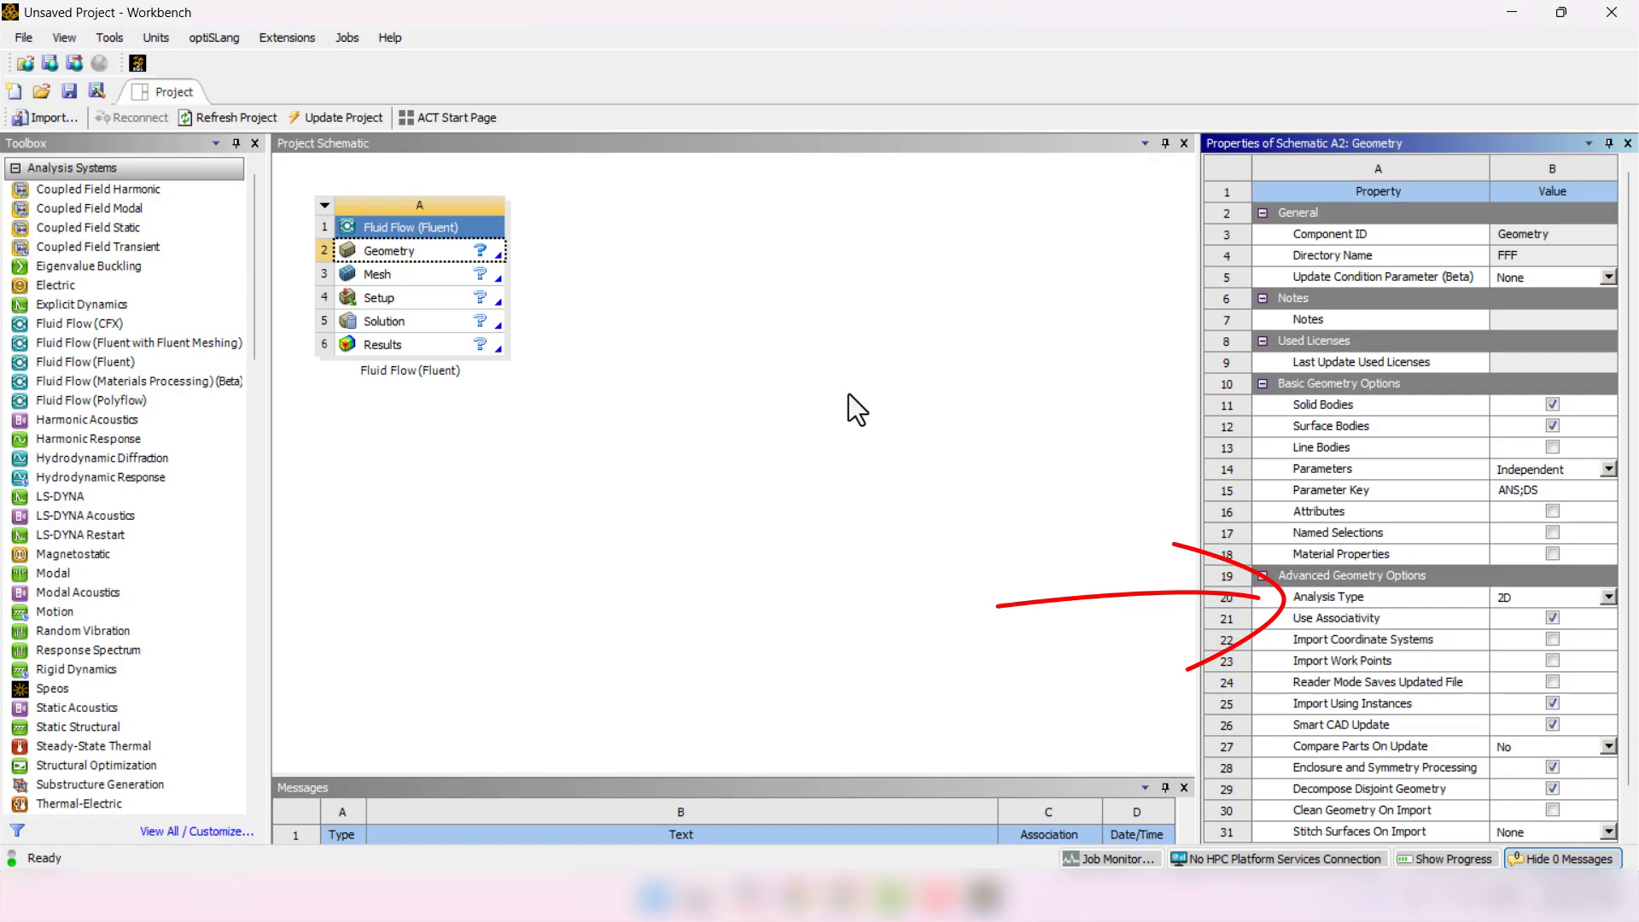
click(849, 393)
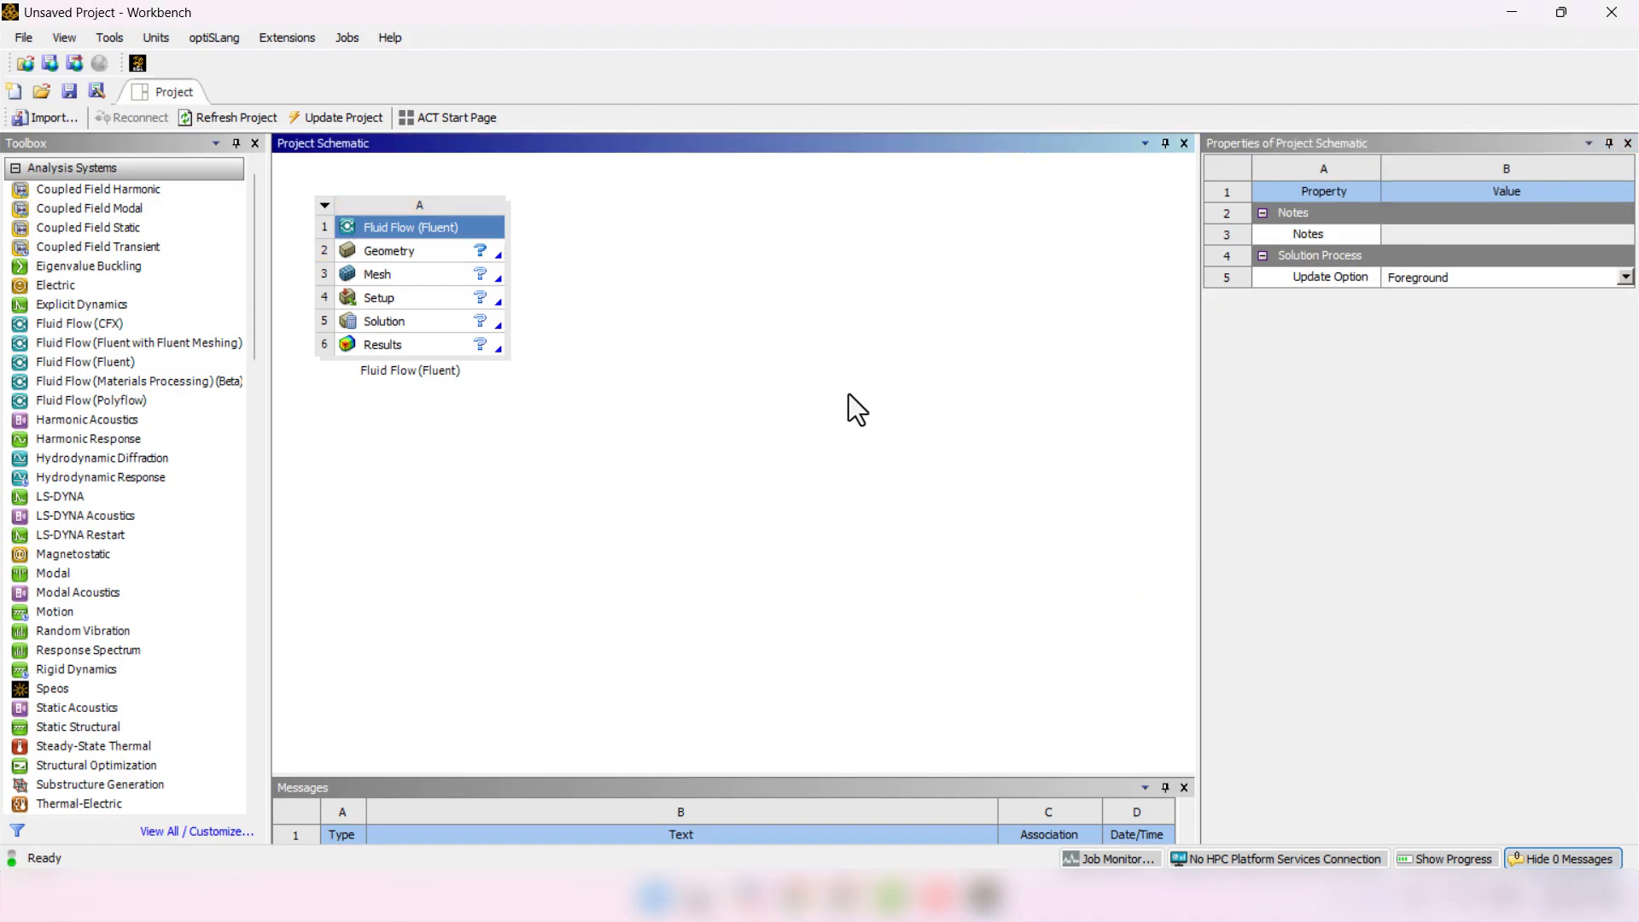
- Create new SpaceClaim geometry and place the sketch on the XY plane in plan view
right_click(411, 254)
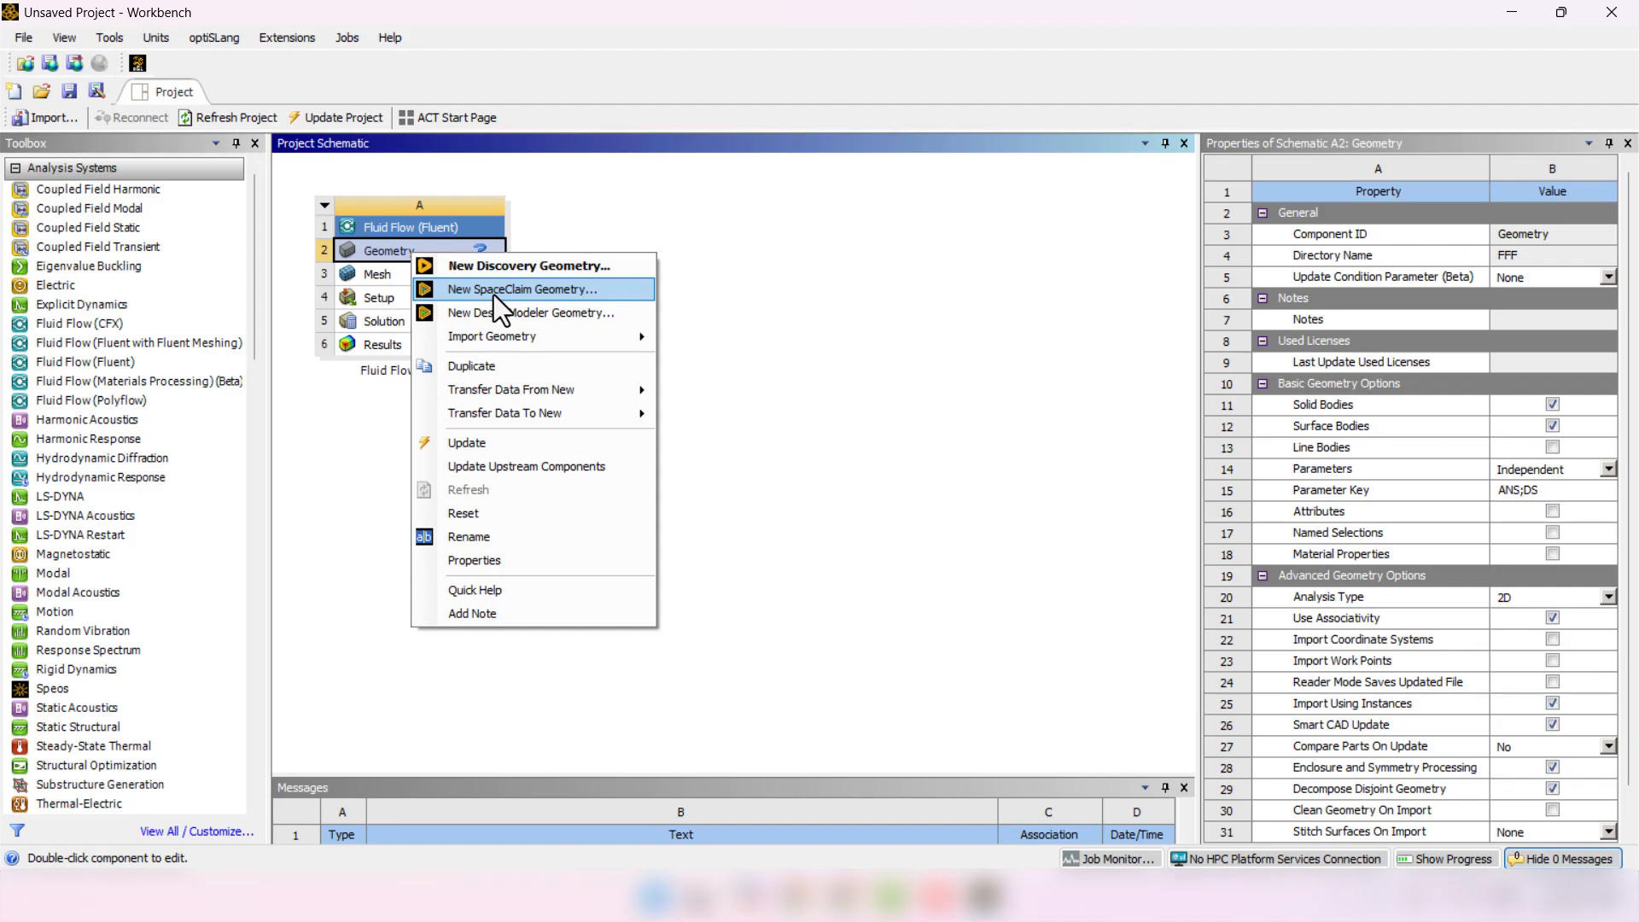
click(493, 294)
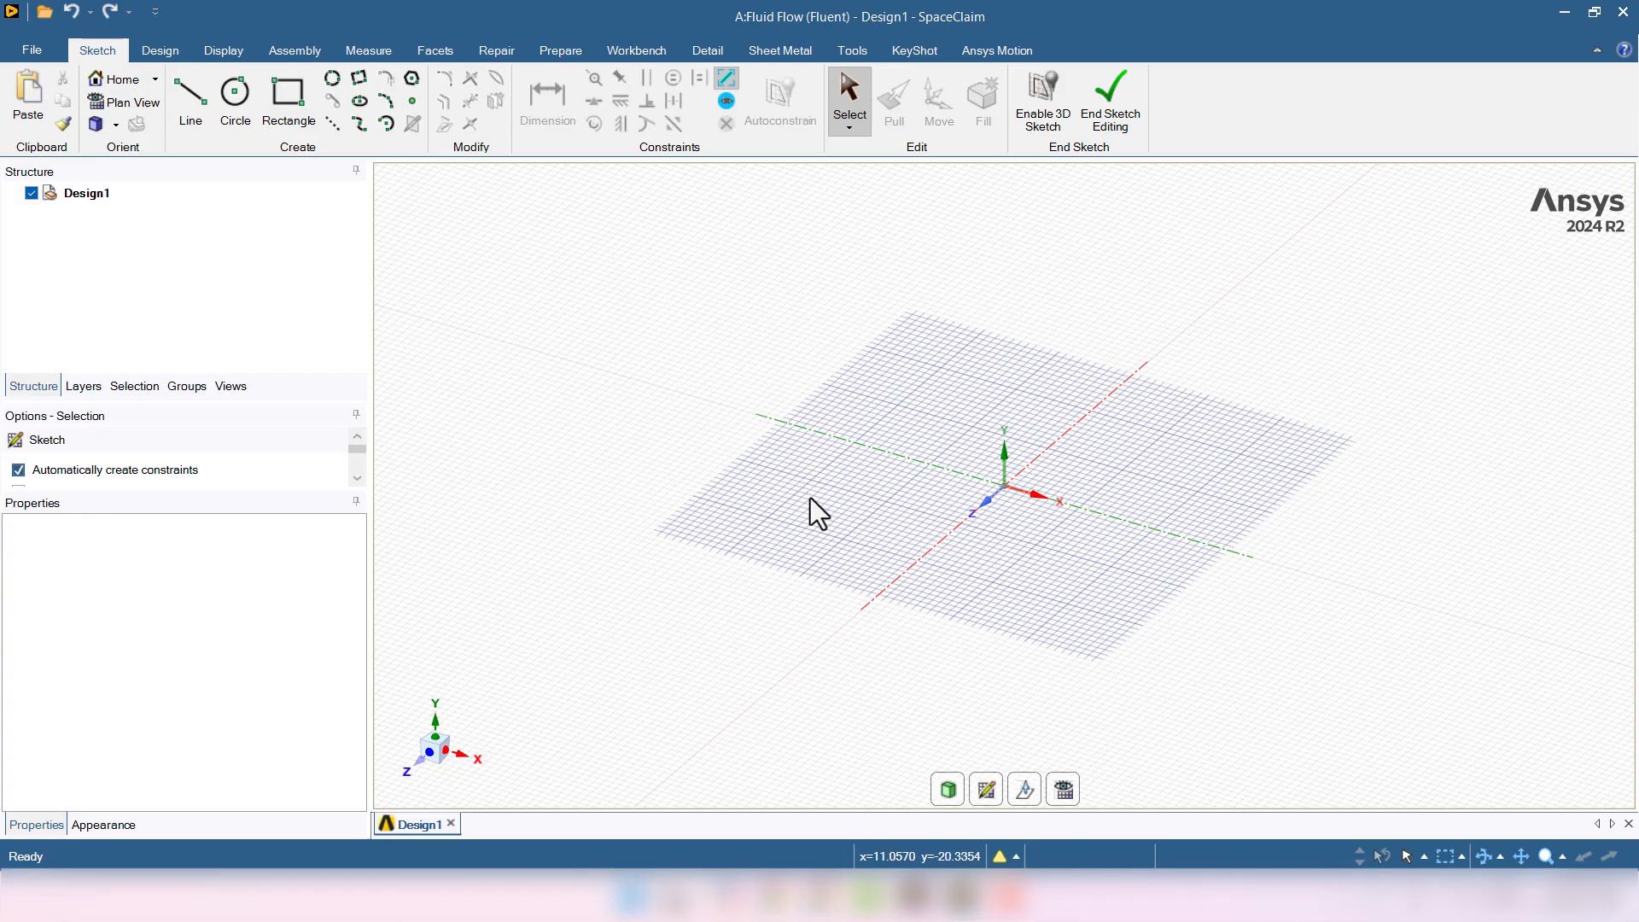
click(986, 790)
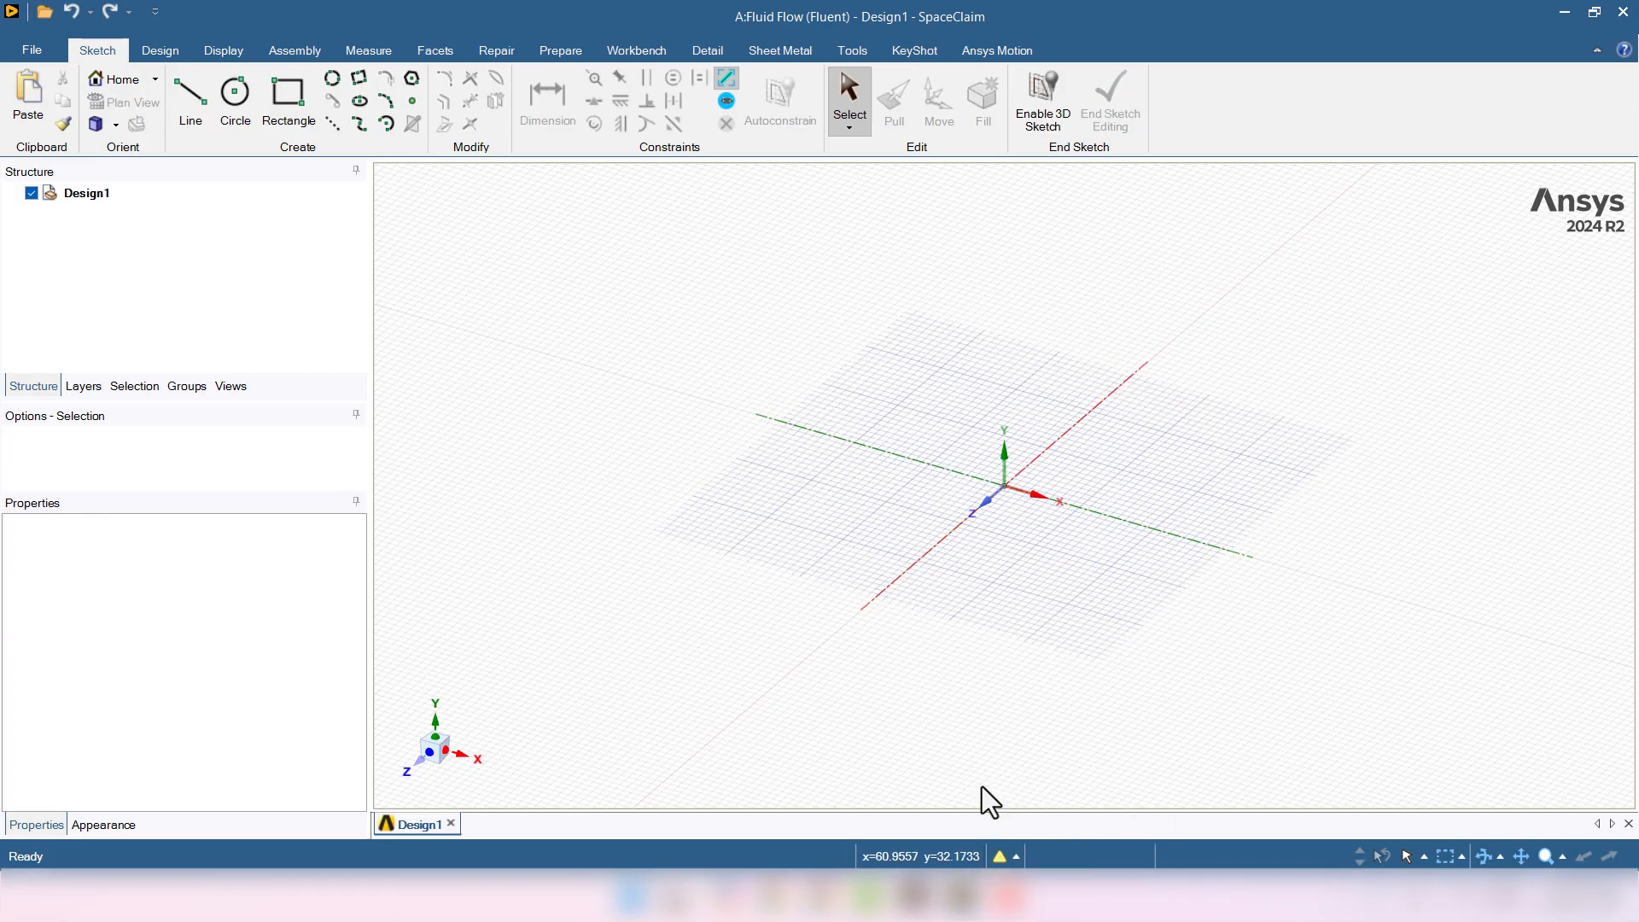
click(993, 510)
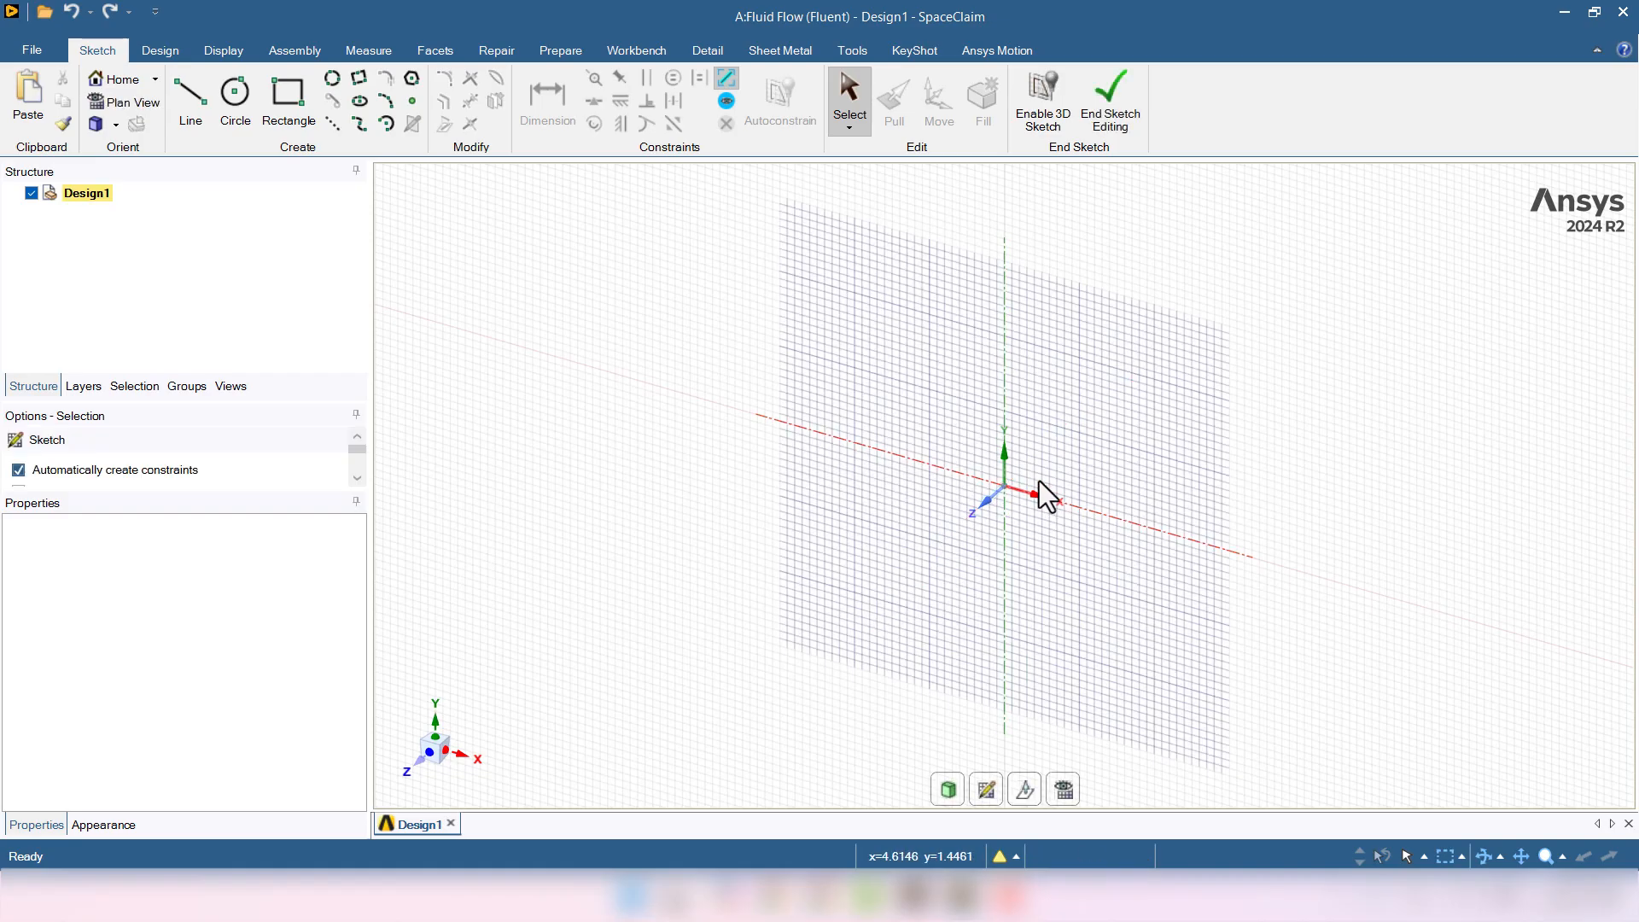
click(1067, 787)
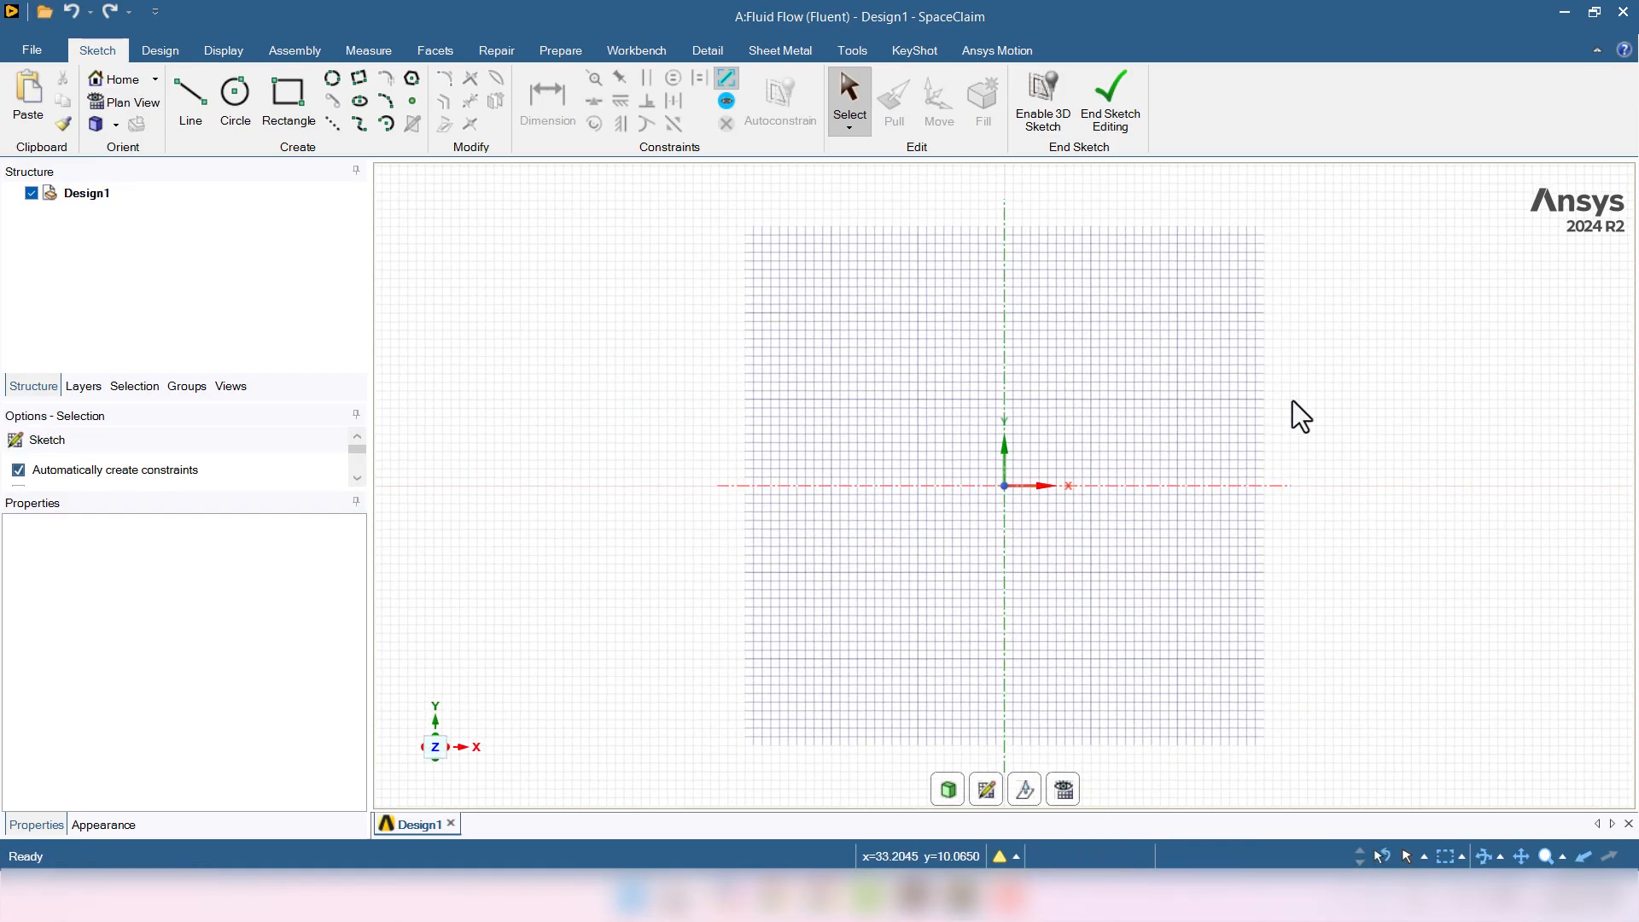
scroll(1293, 401, up, 1)
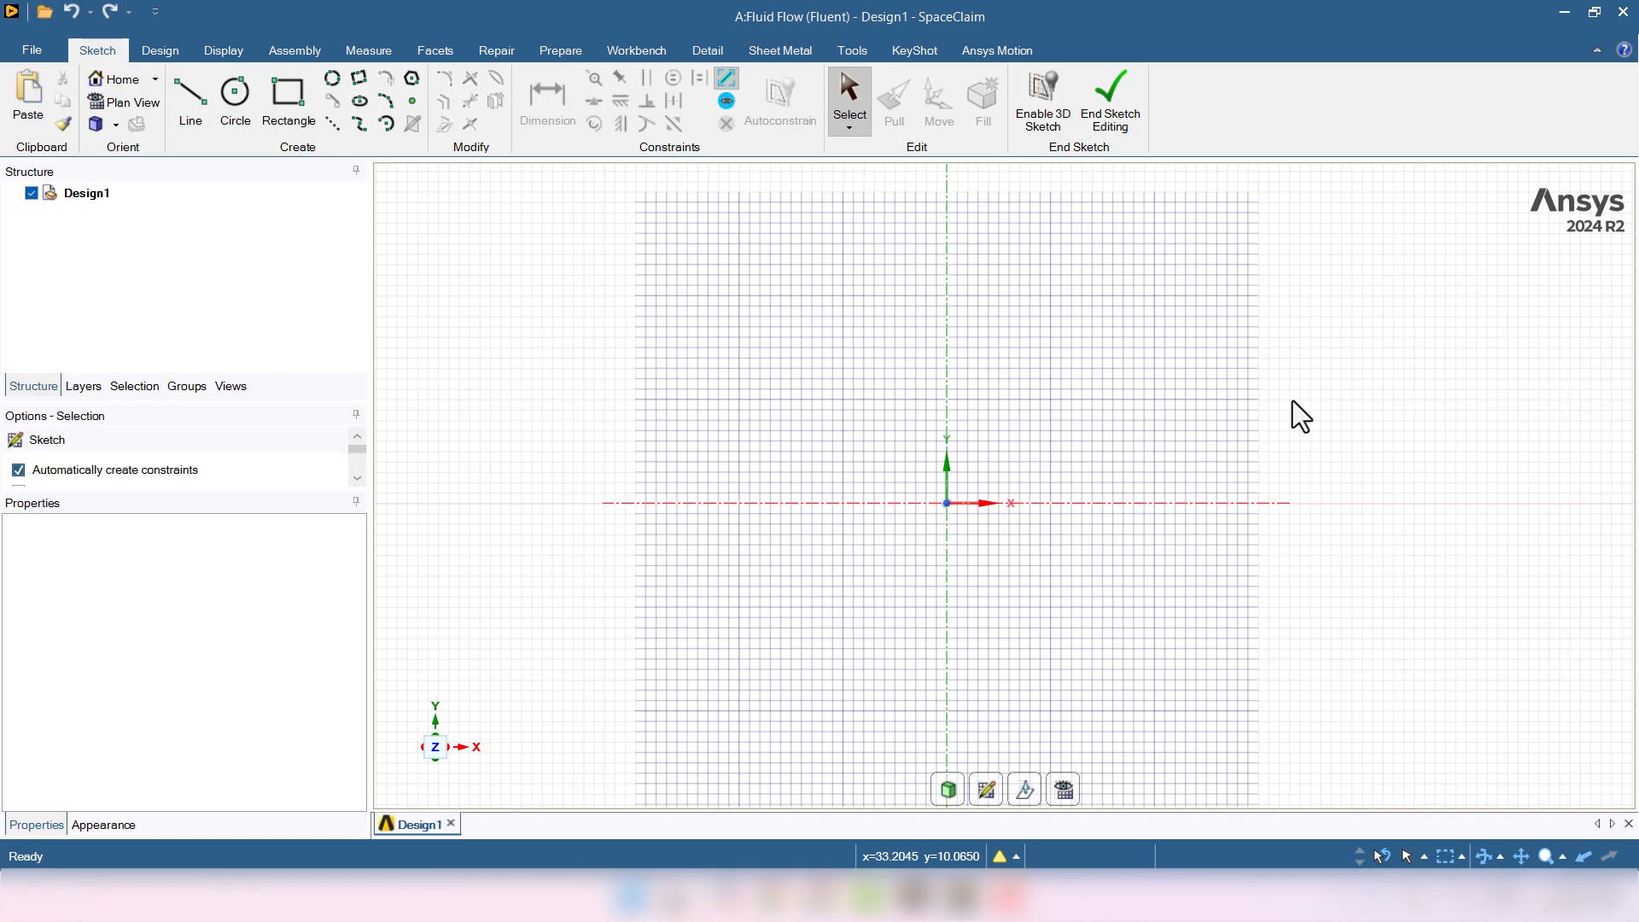
- Change SpaceClaim's length unit from Millimeters to Meters in the Options Units page
click(32, 50)
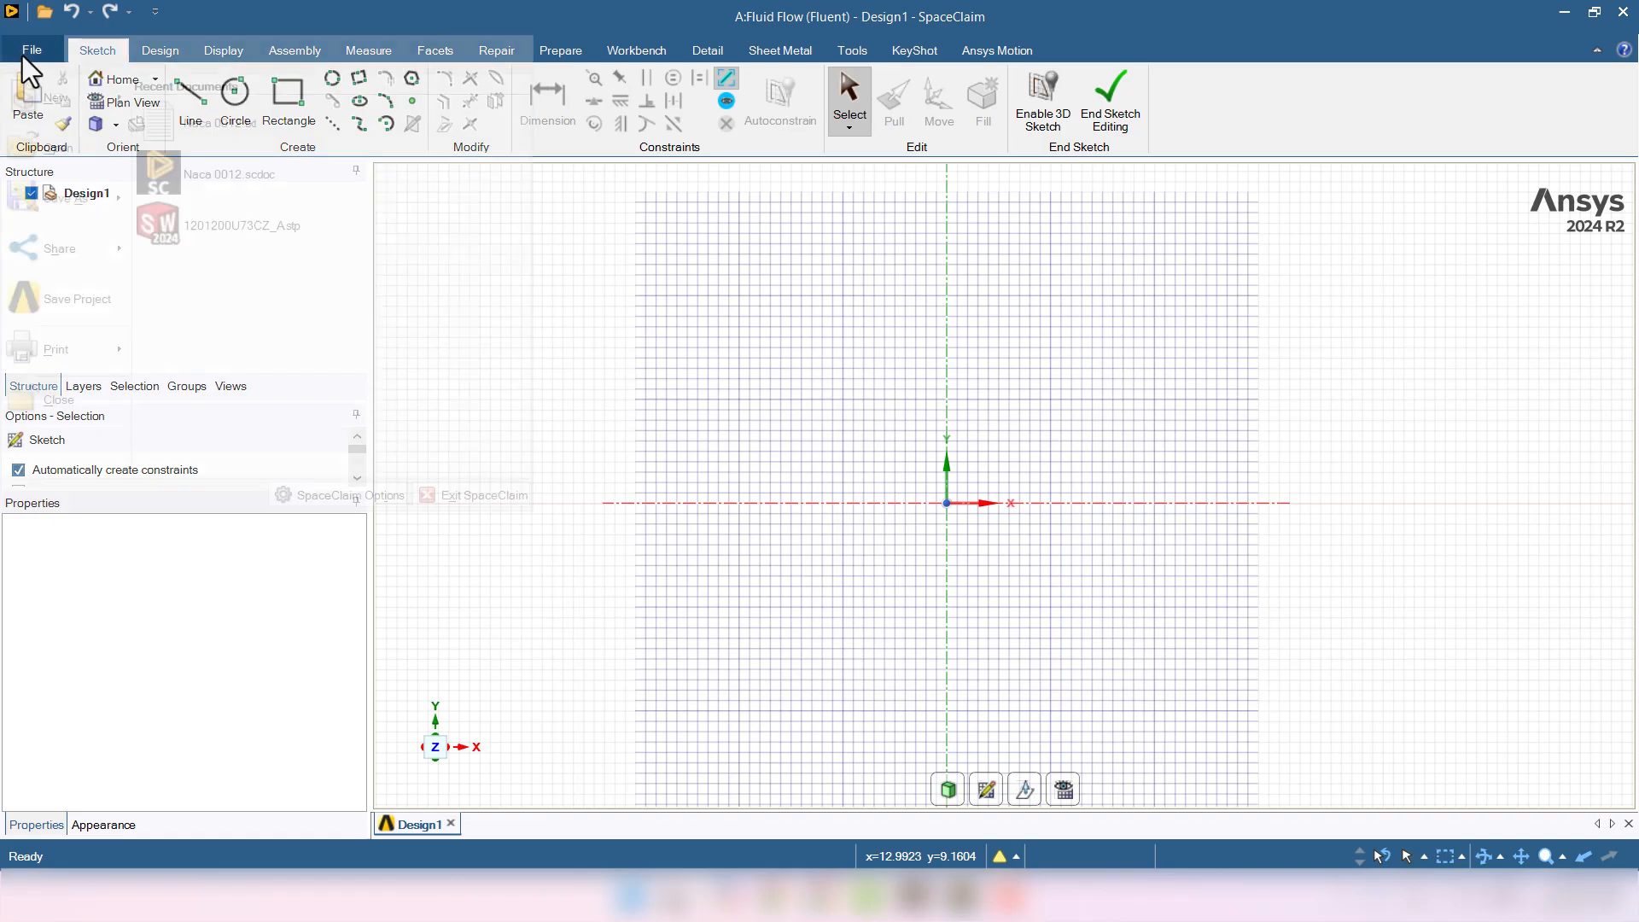
click(309, 504)
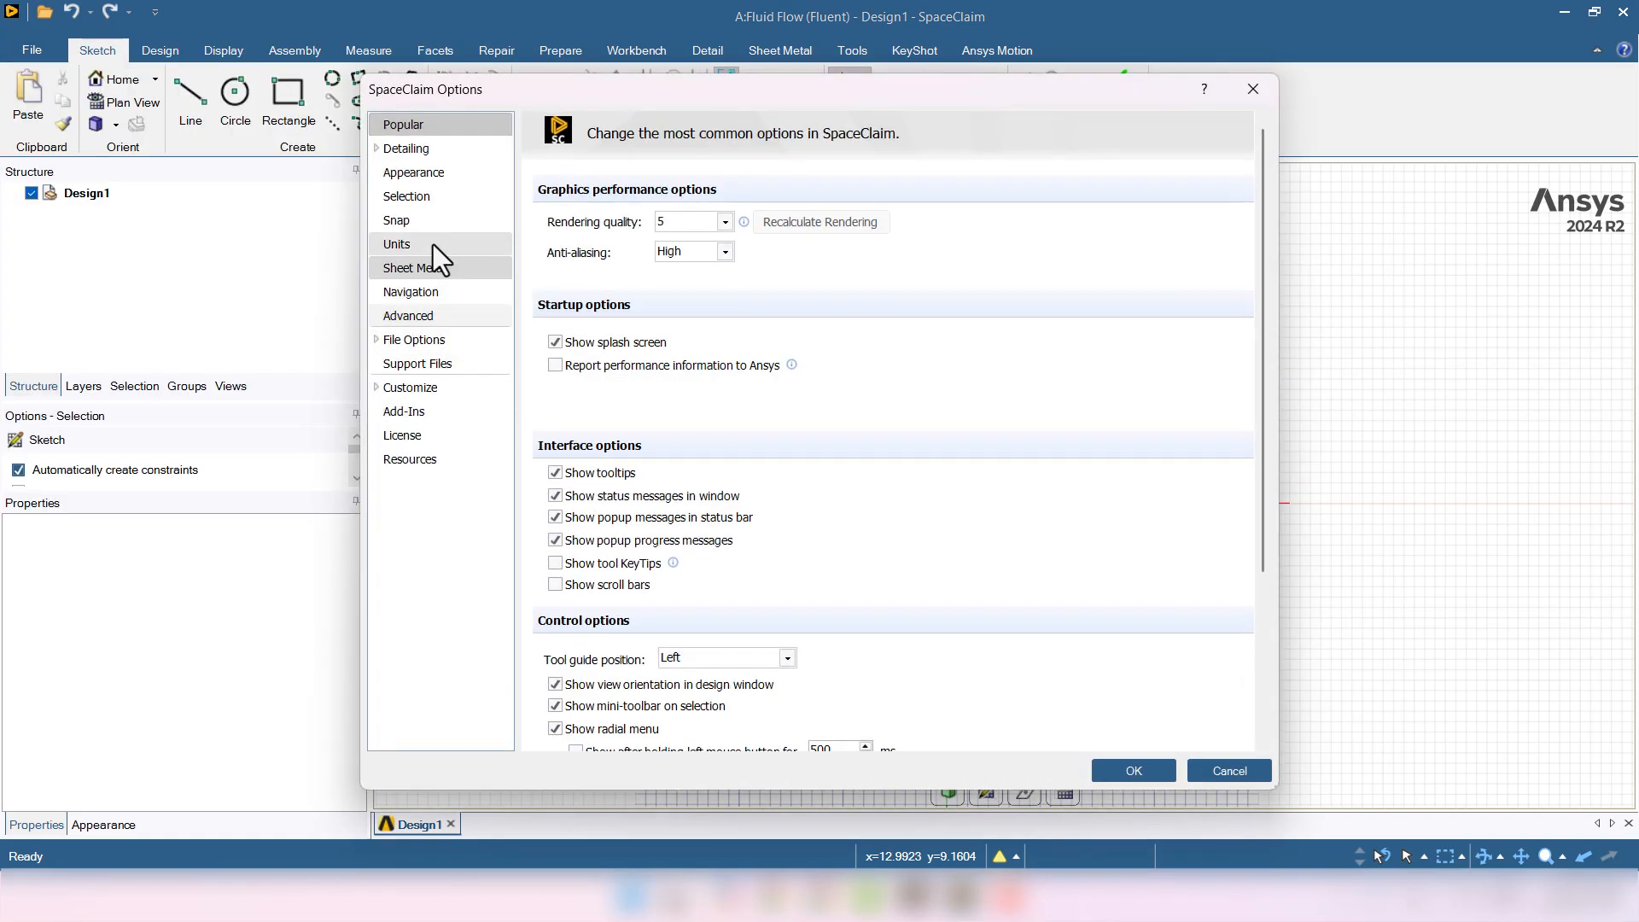
click(429, 244)
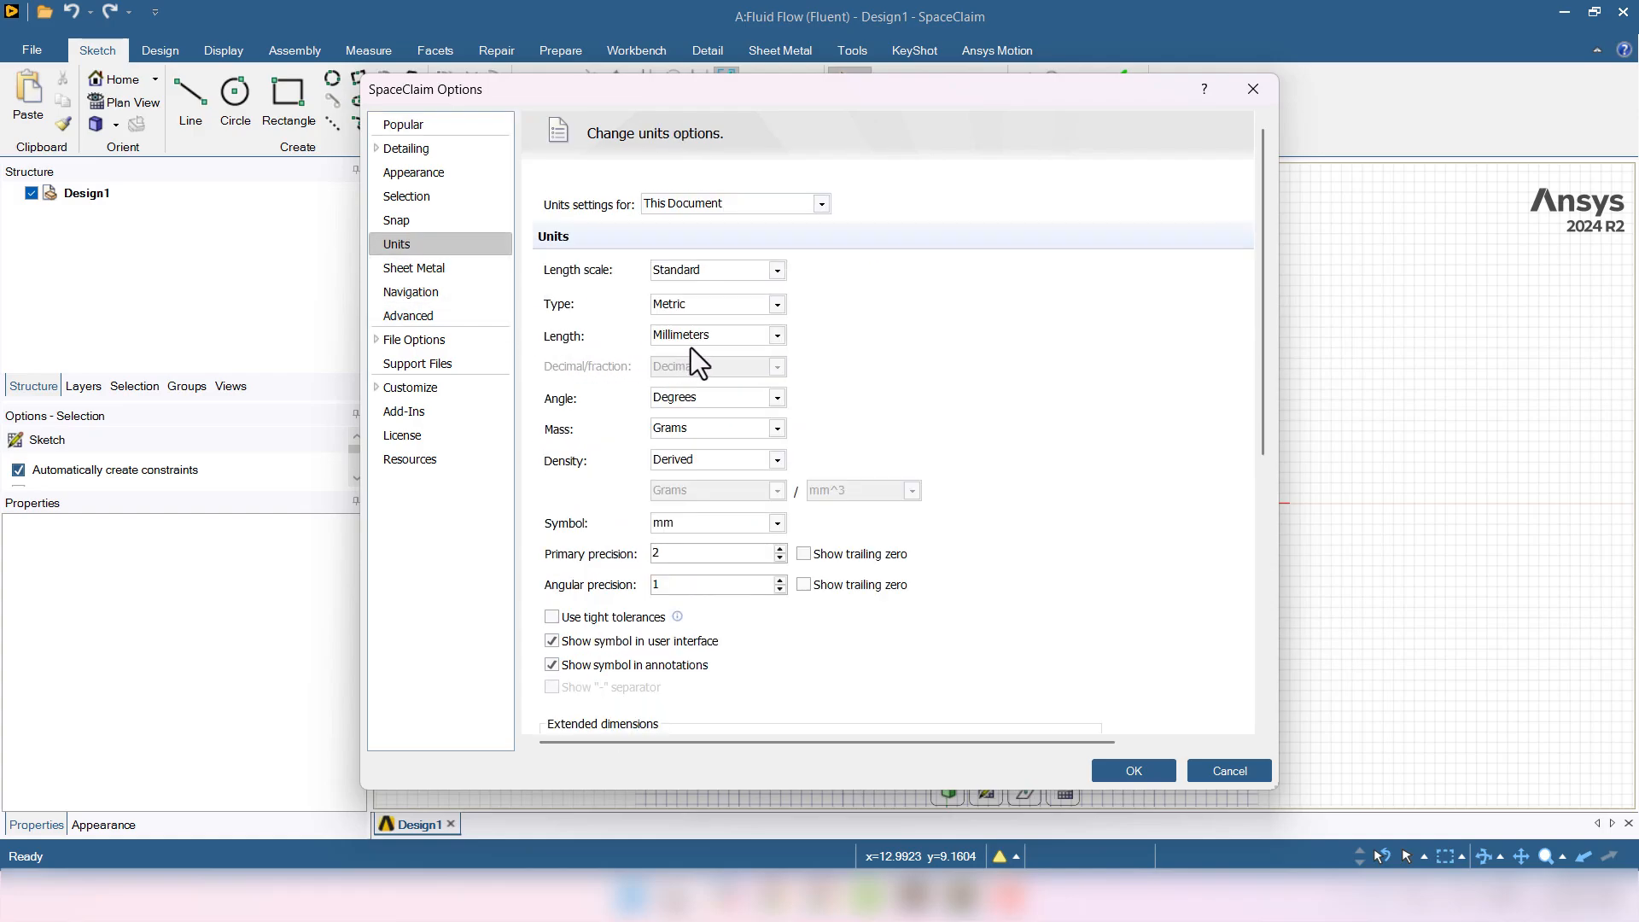
click(735, 339)
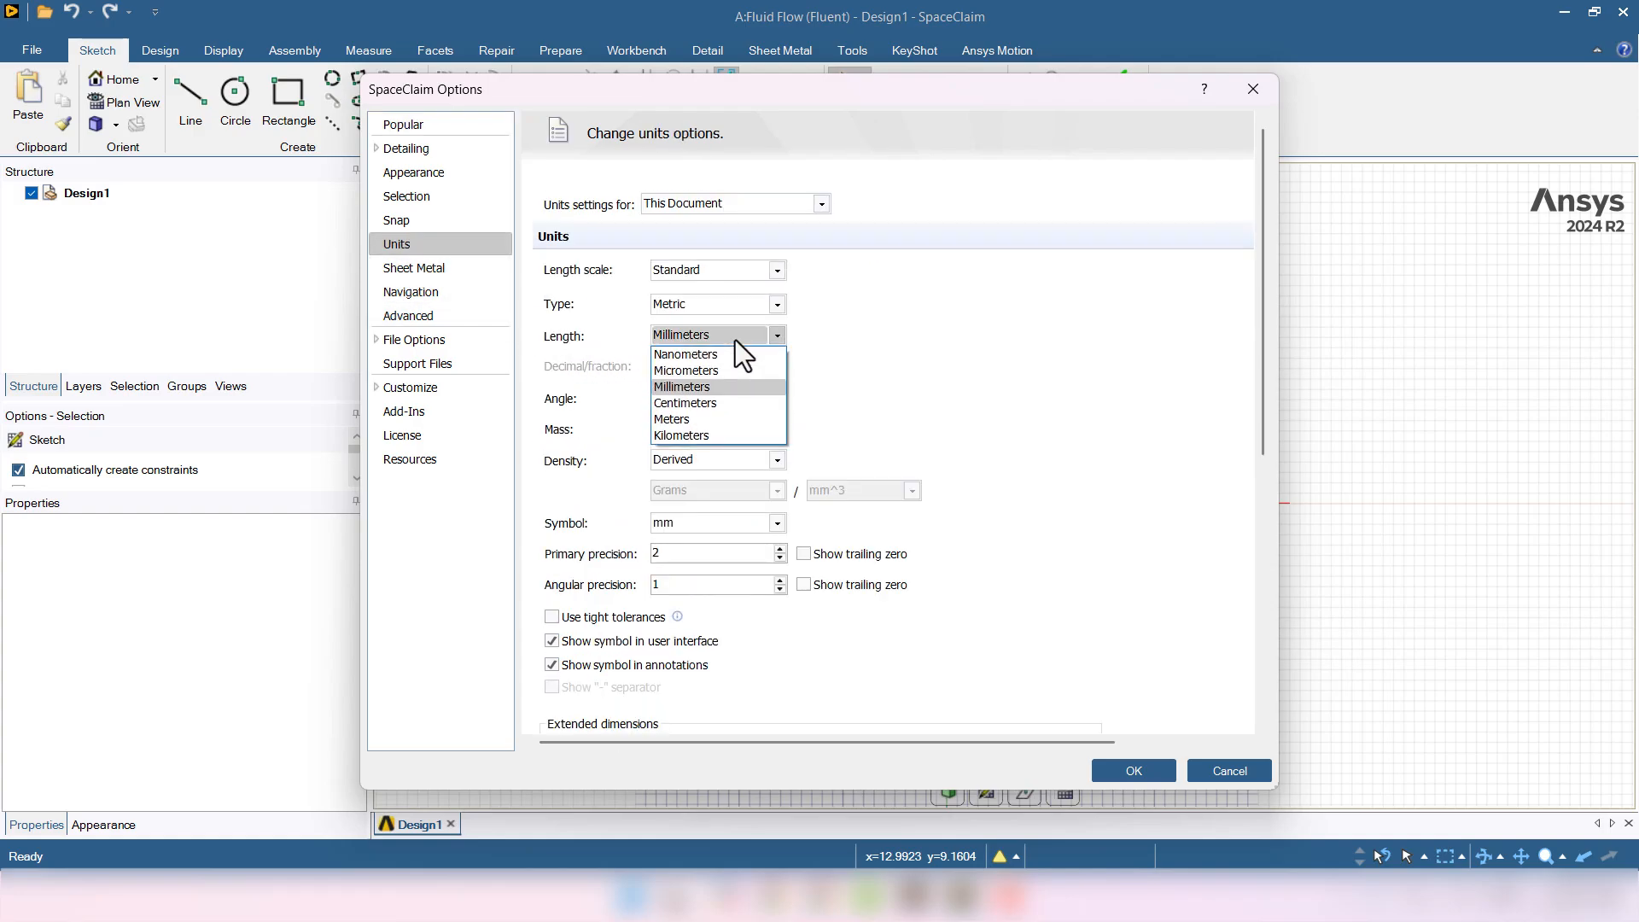
click(705, 418)
click(1124, 773)
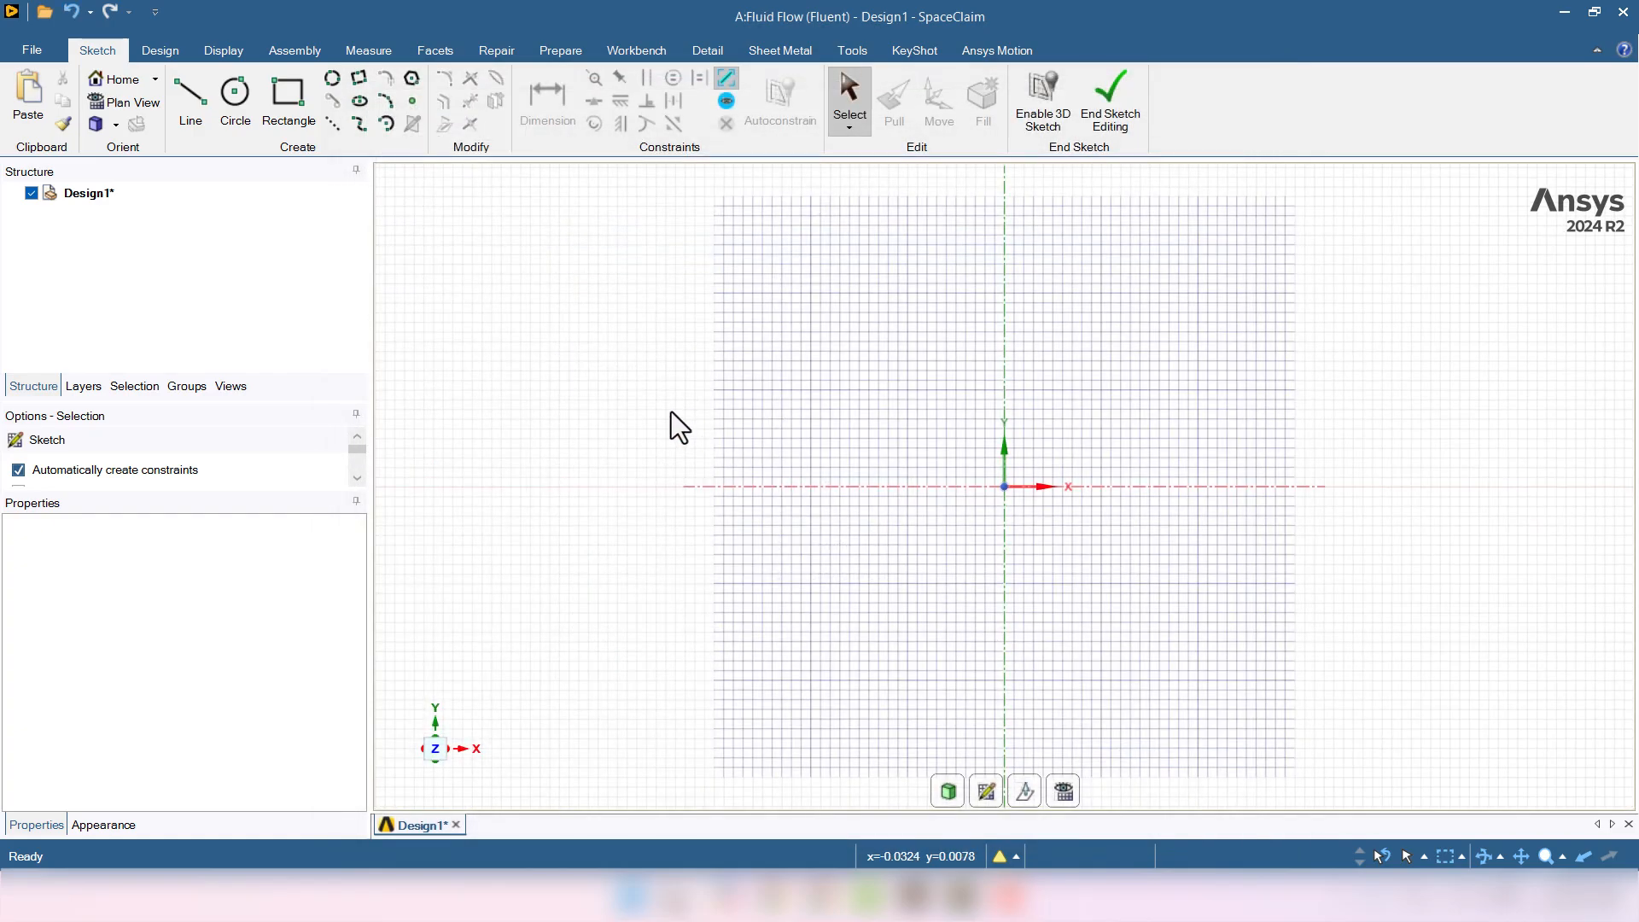
- Open the Naca 0012 file in SpaceClaim using the All Files (*.*) filter
click(13, 50)
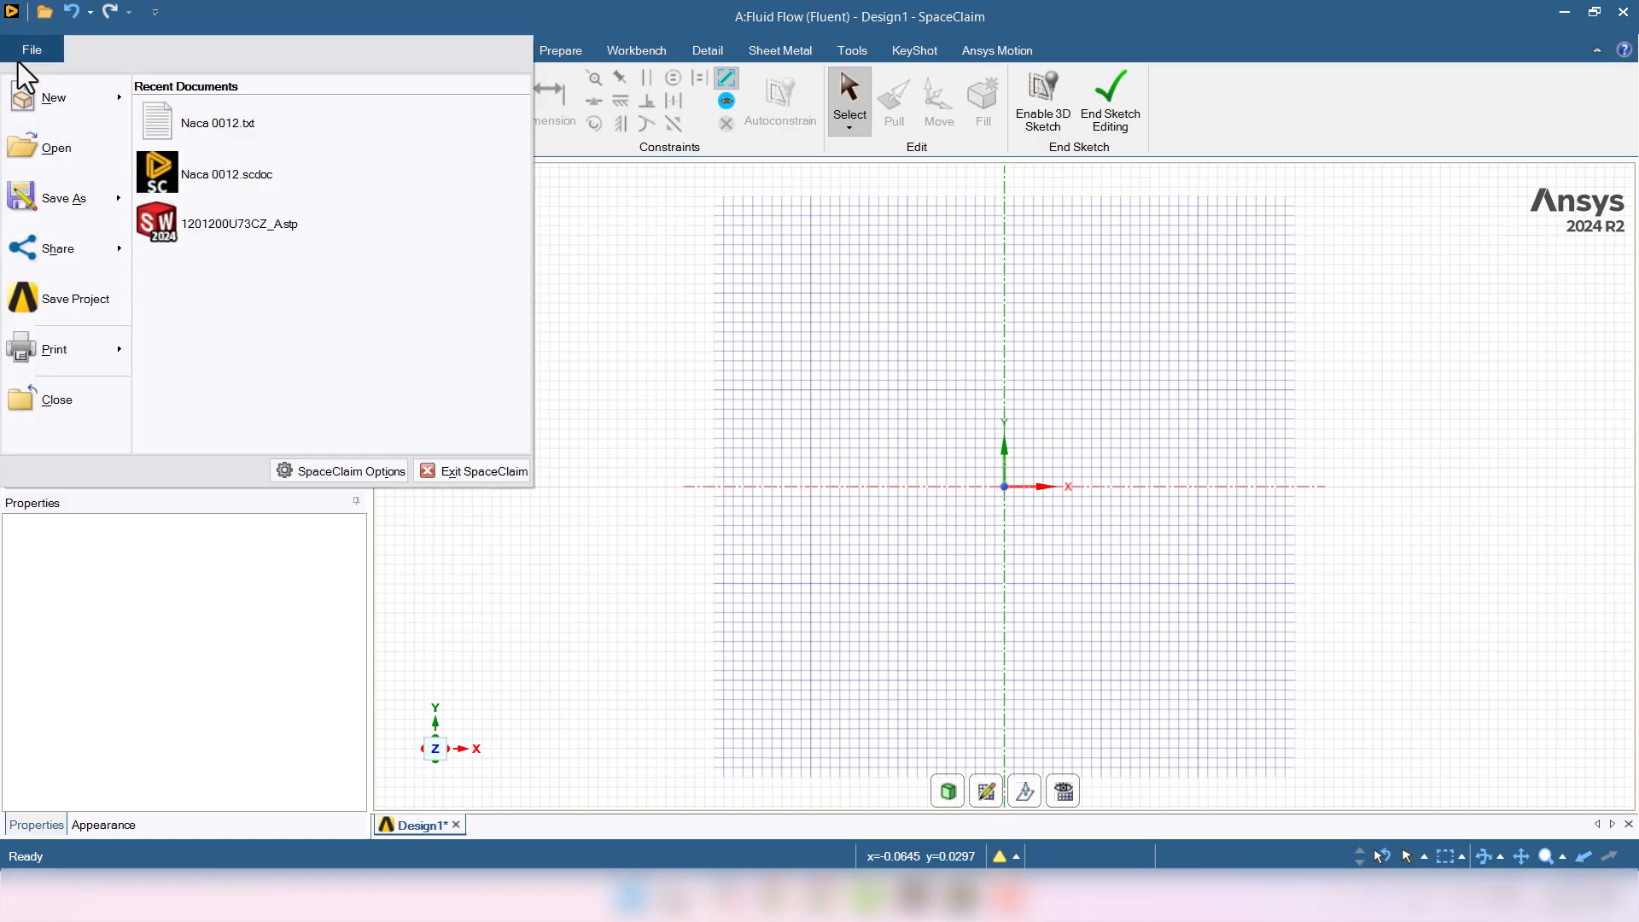
click(43, 144)
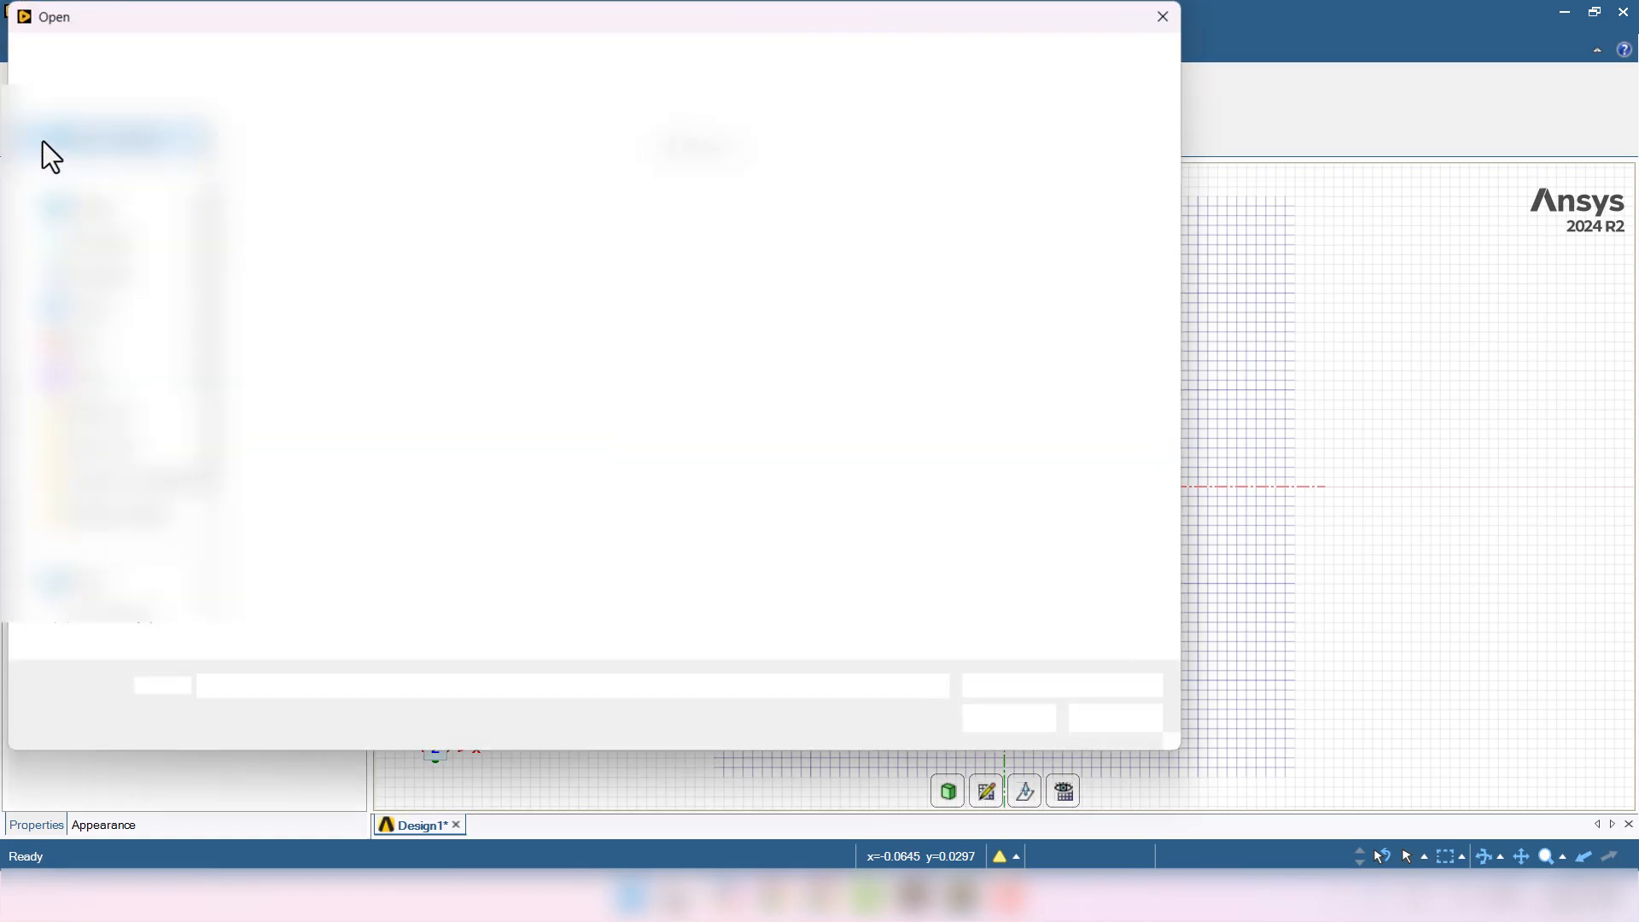
click(1062, 689)
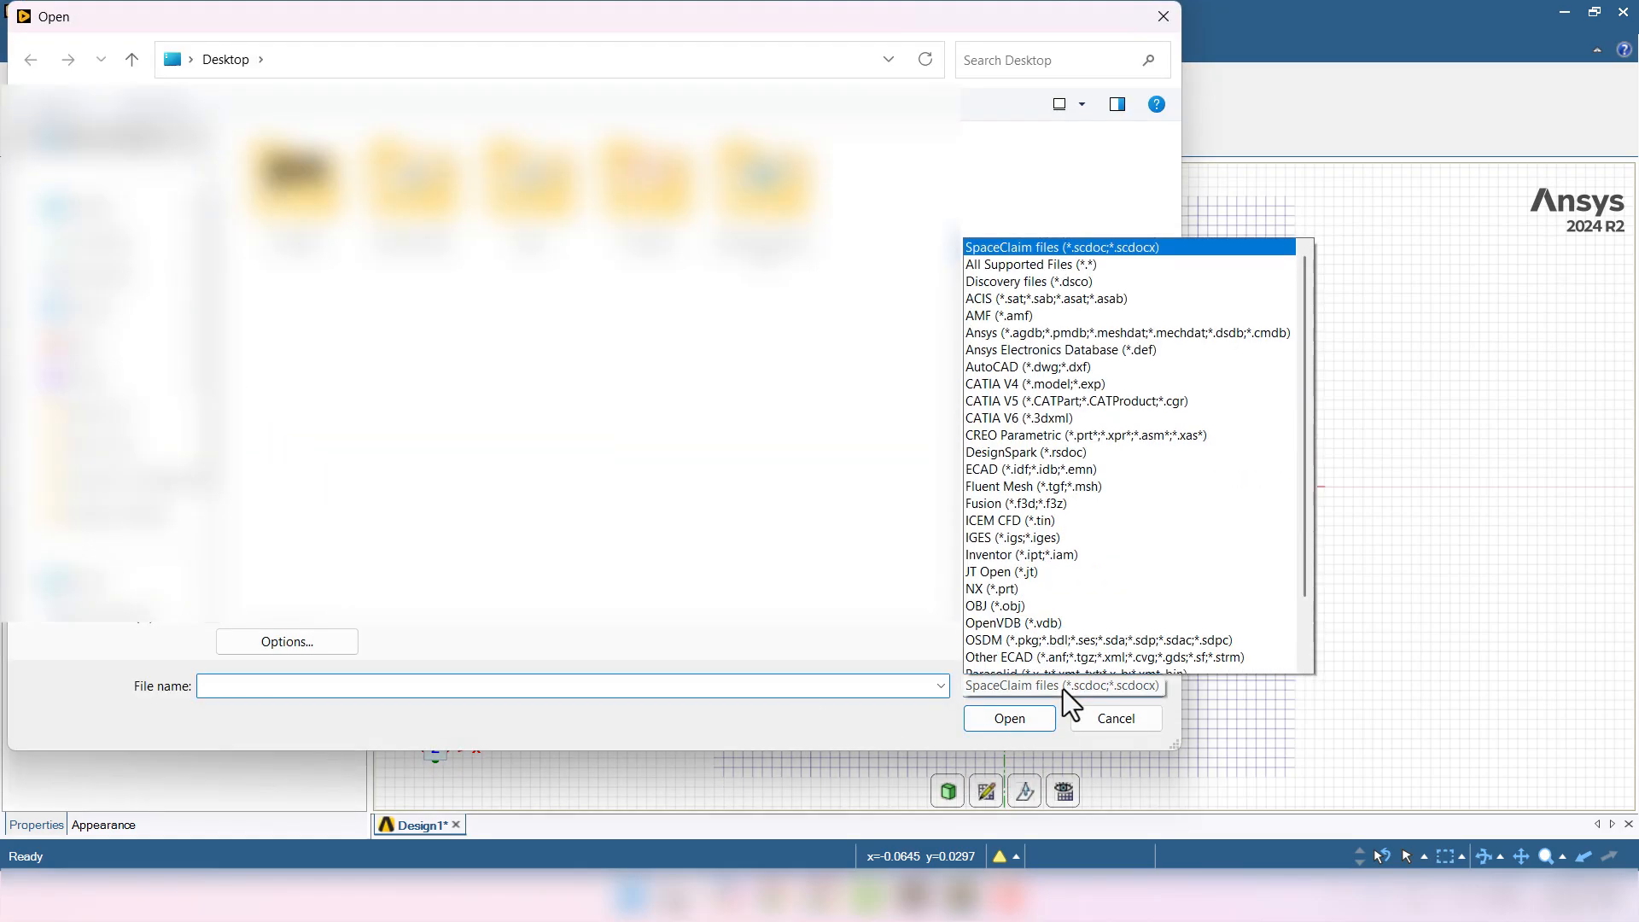
scroll(1065, 676, down, 4)
click(1074, 665)
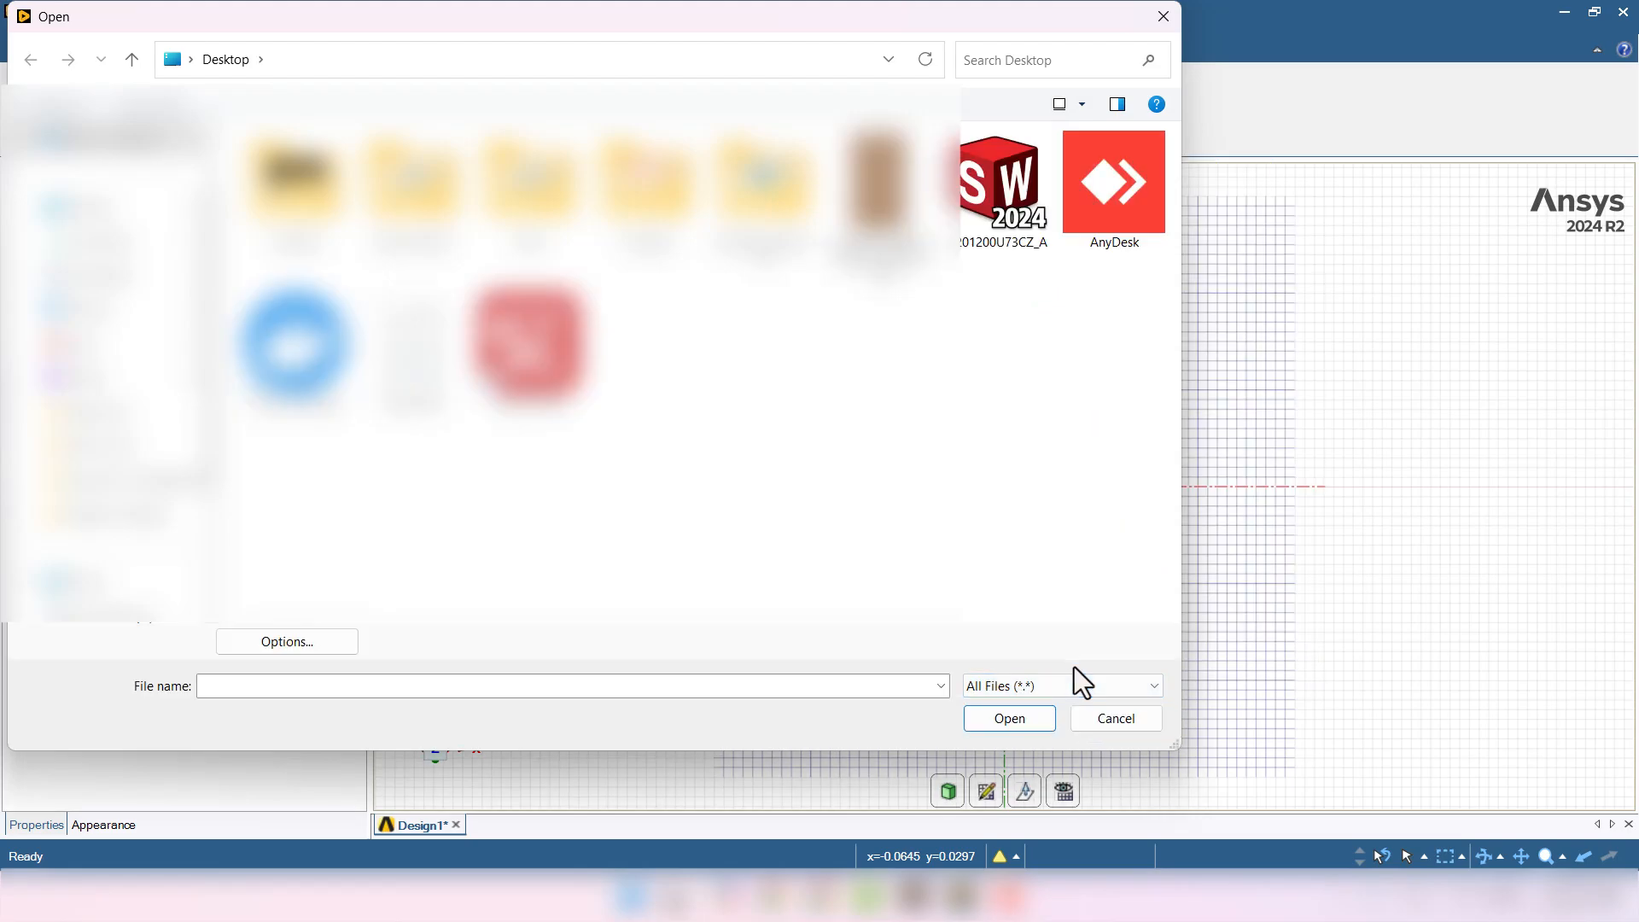
click(415, 367)
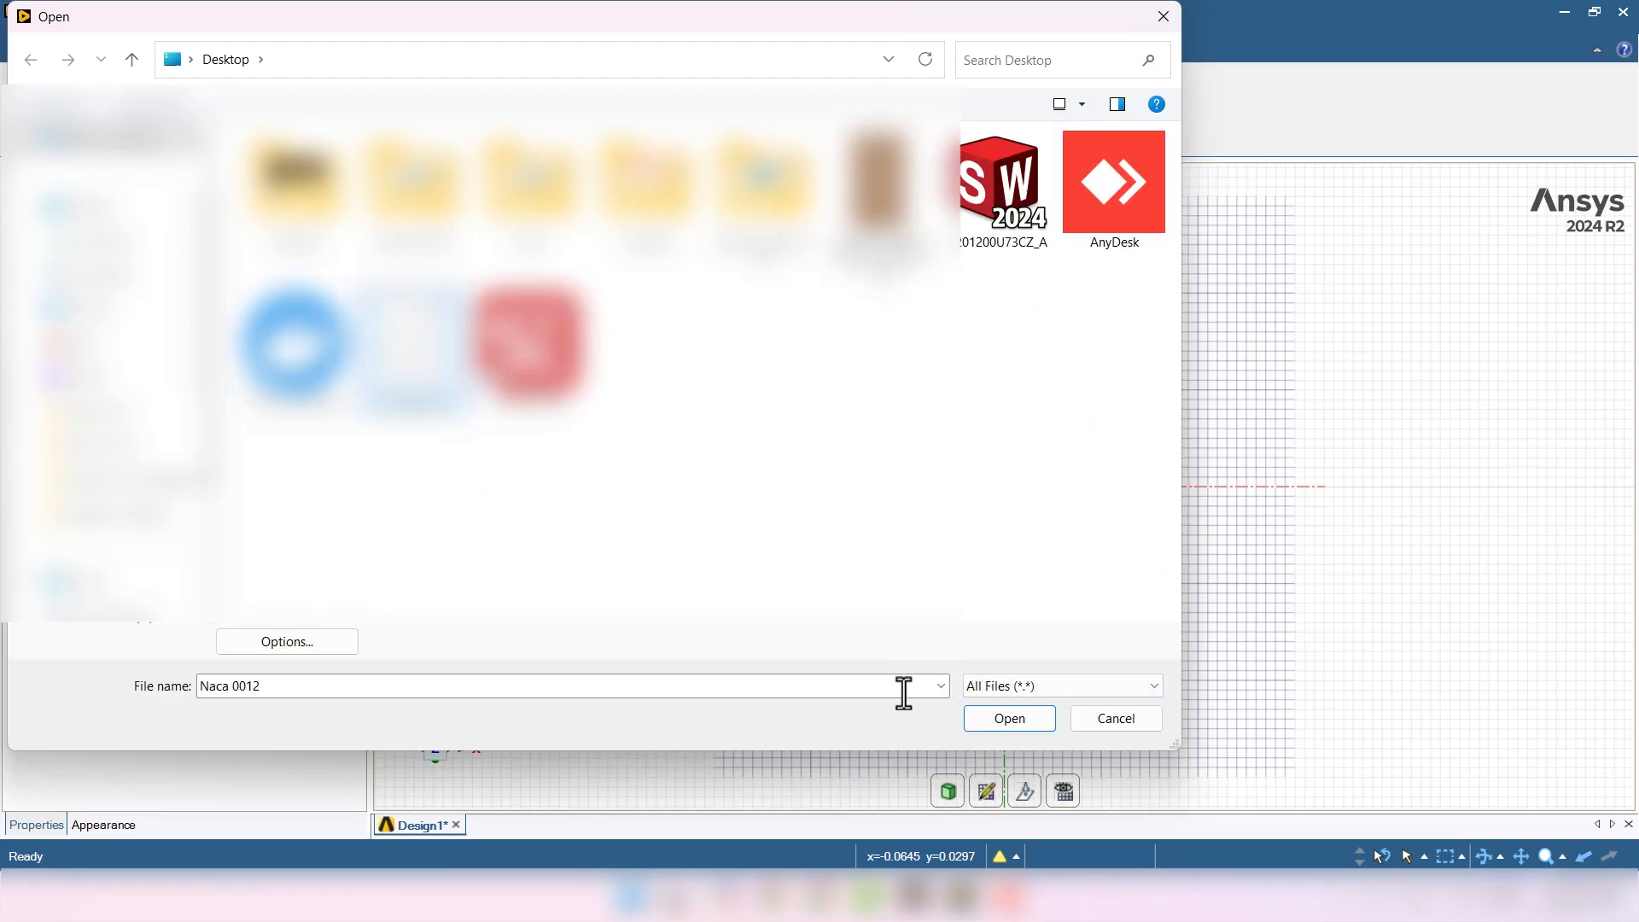
click(1009, 719)
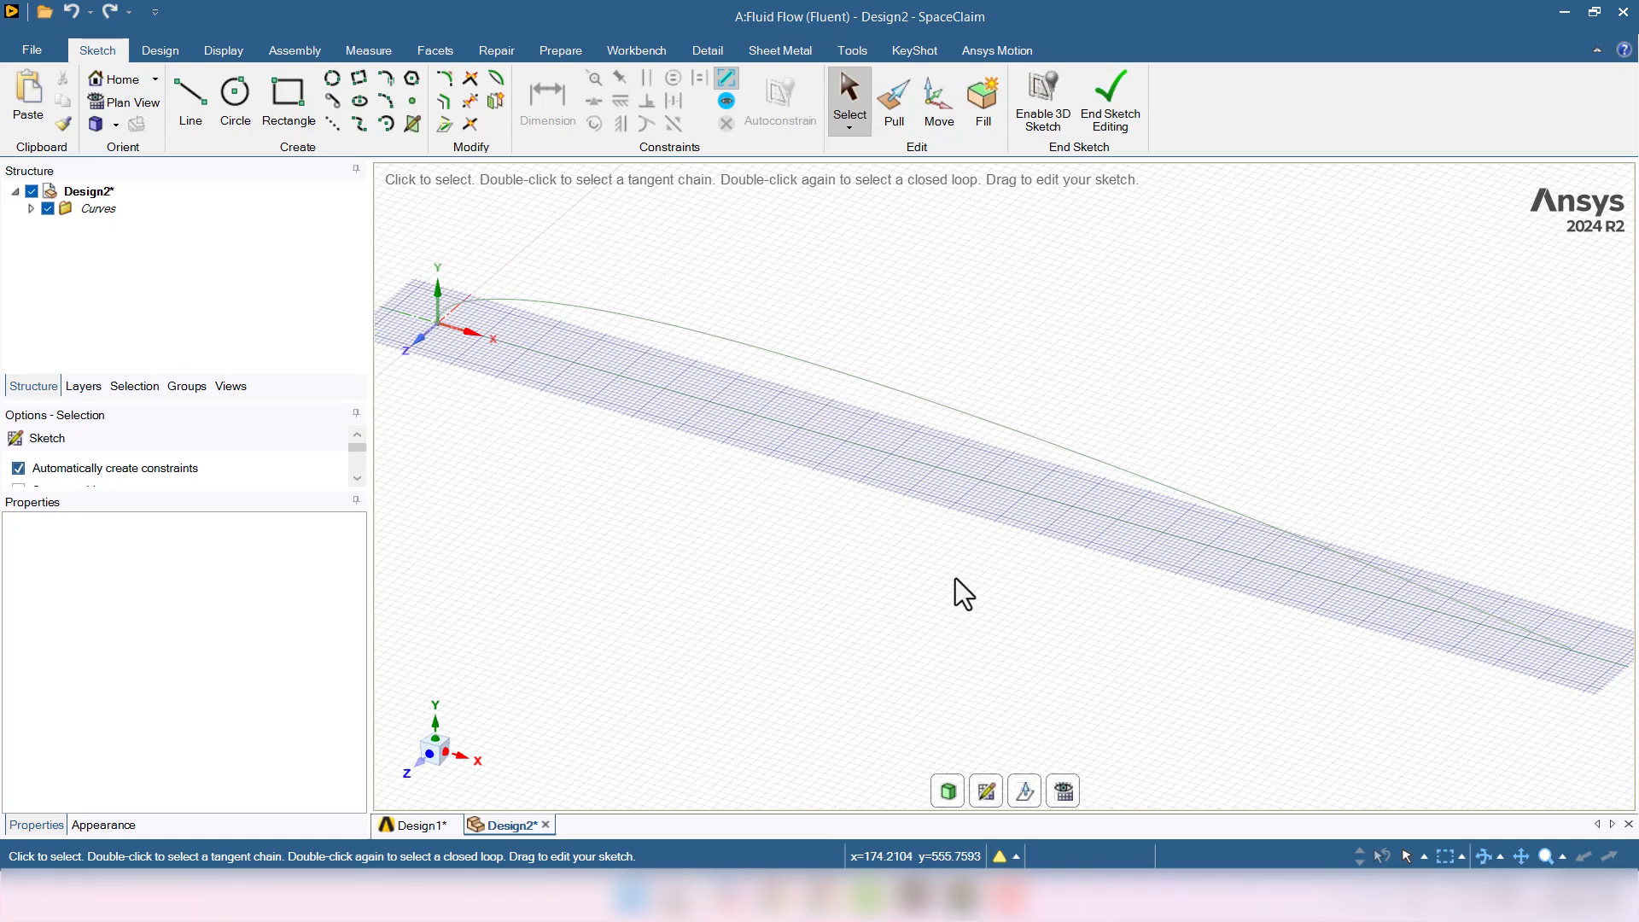
- End the imported sketch and view the airfoil face-on along the Z axis
click(1125, 122)
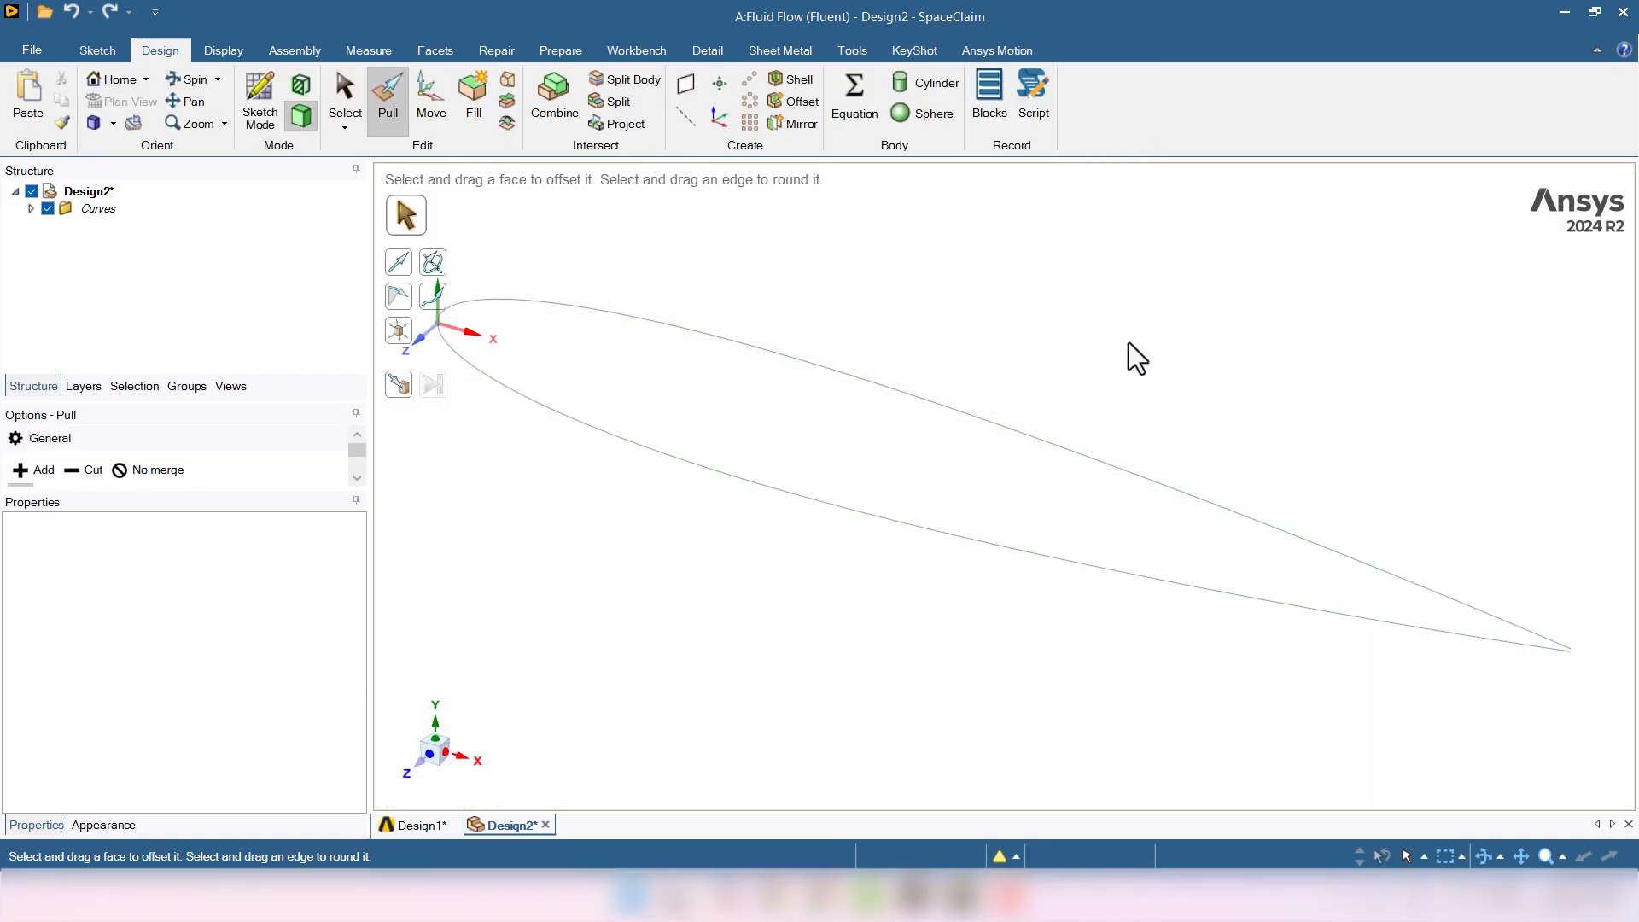
click(408, 771)
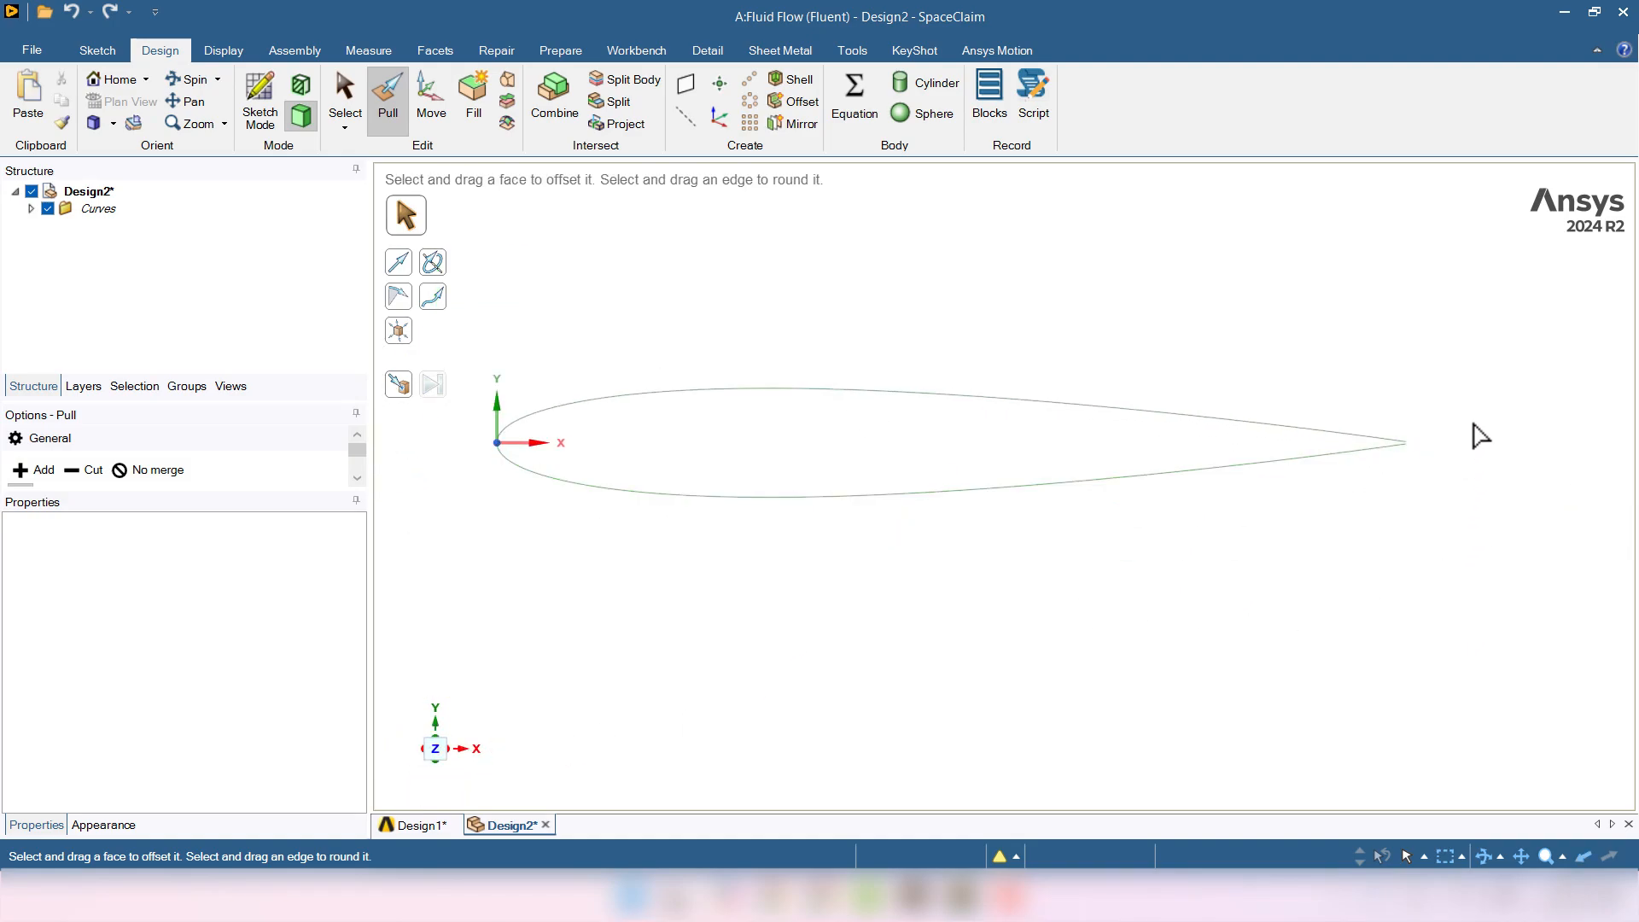
scroll(1463, 435, up, 6)
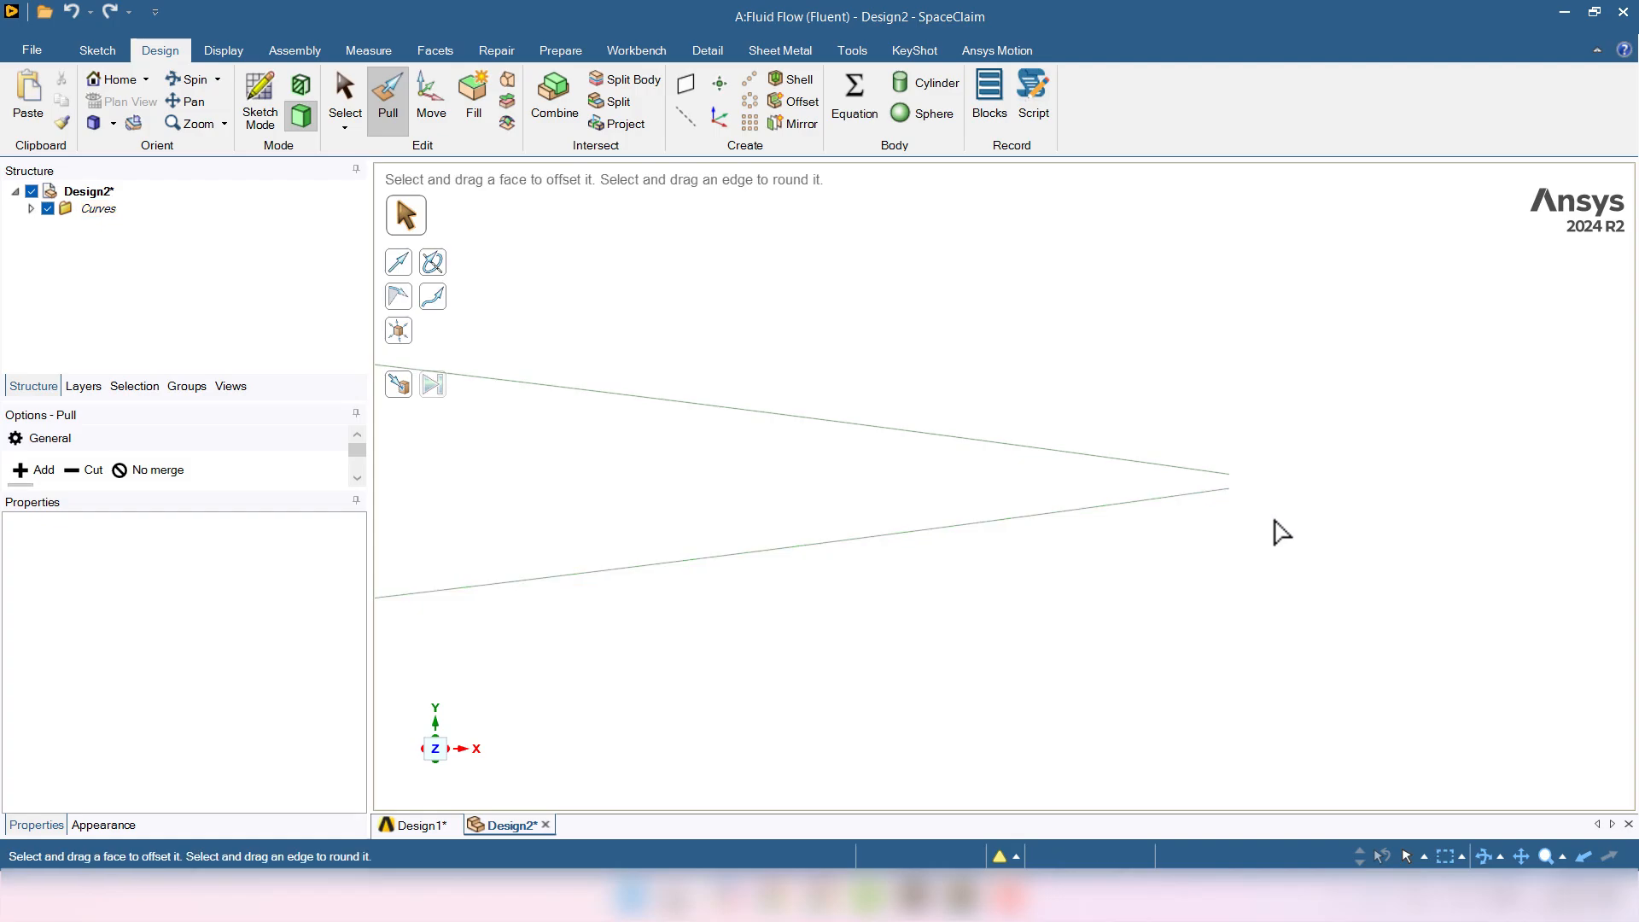
scroll(1282, 533, down, 5)
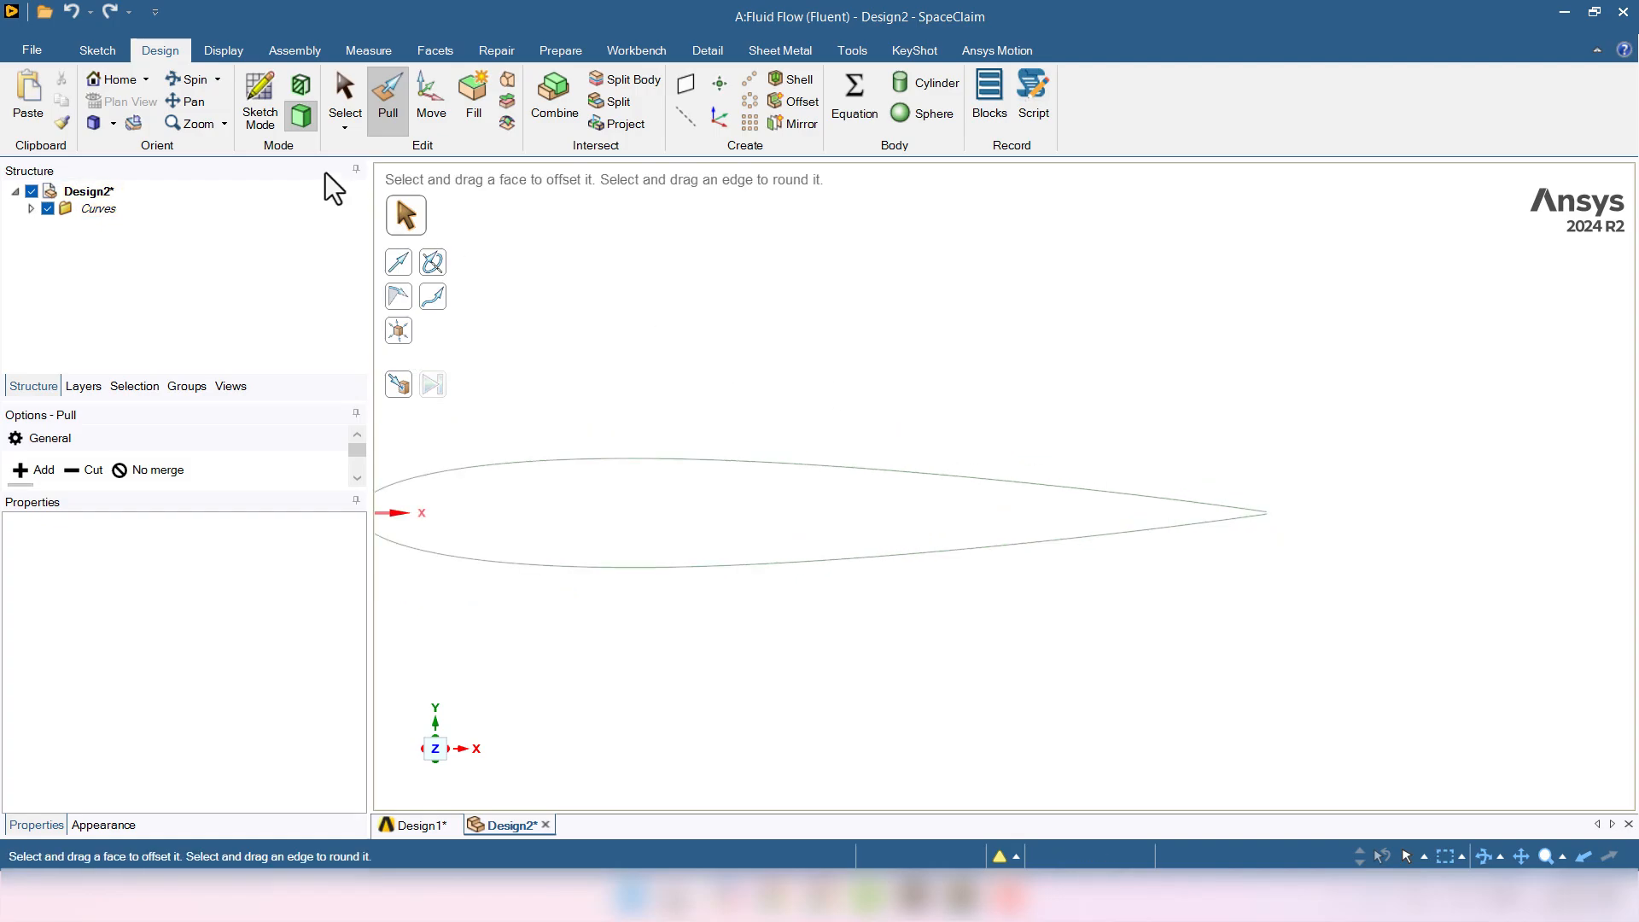
- Start a new sketch placed on the airfoil's XY plane
click(260, 106)
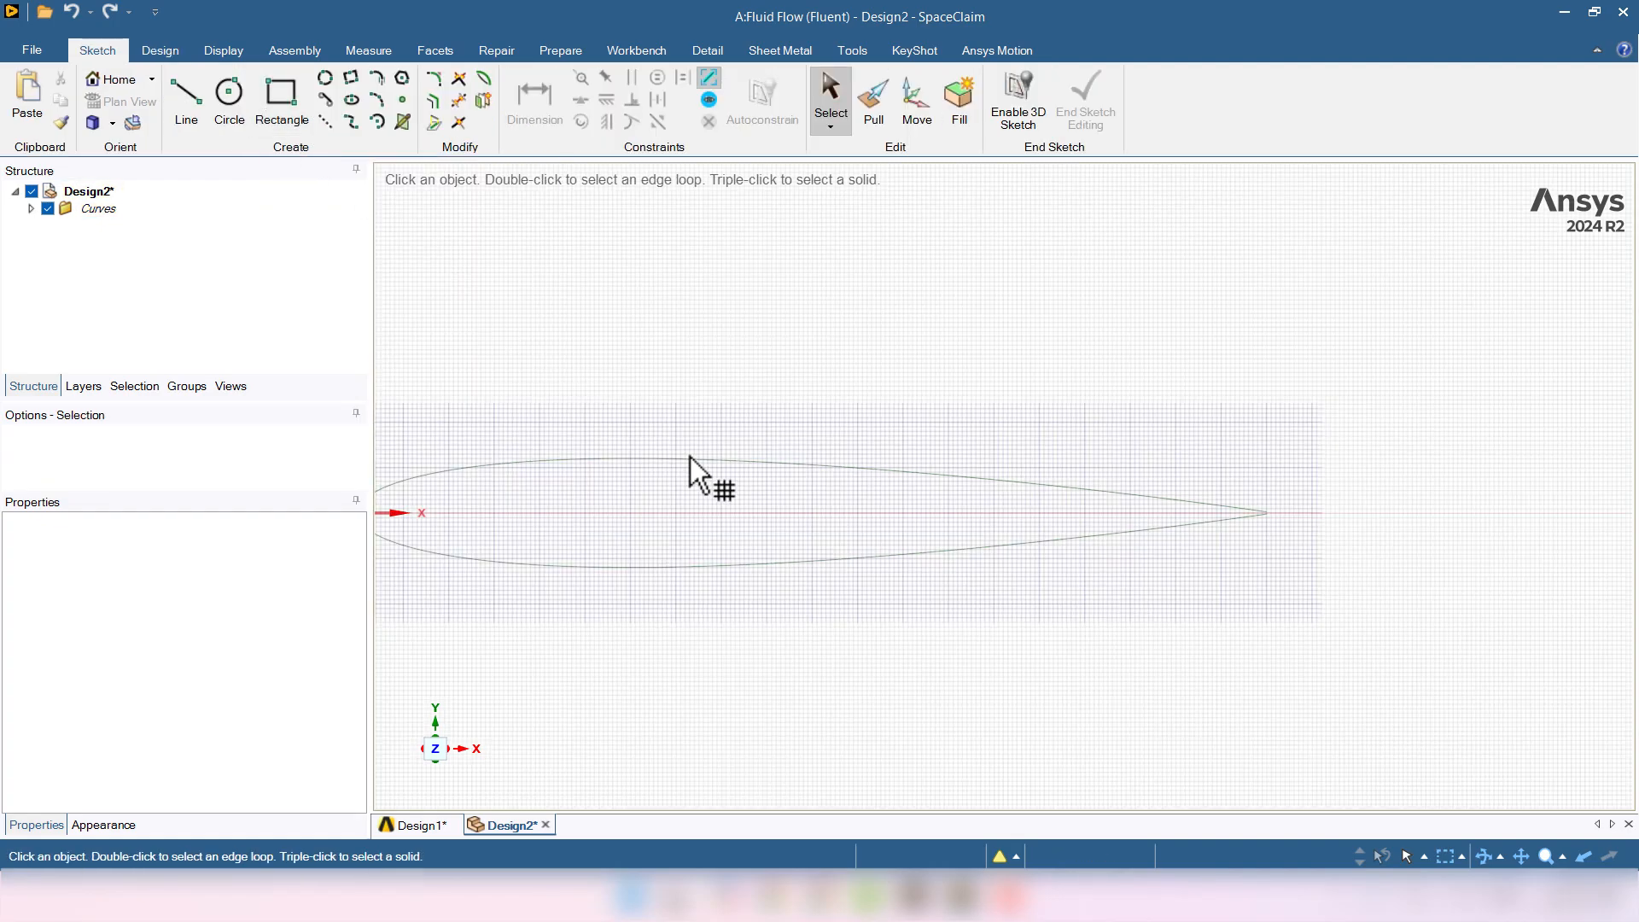
click(731, 497)
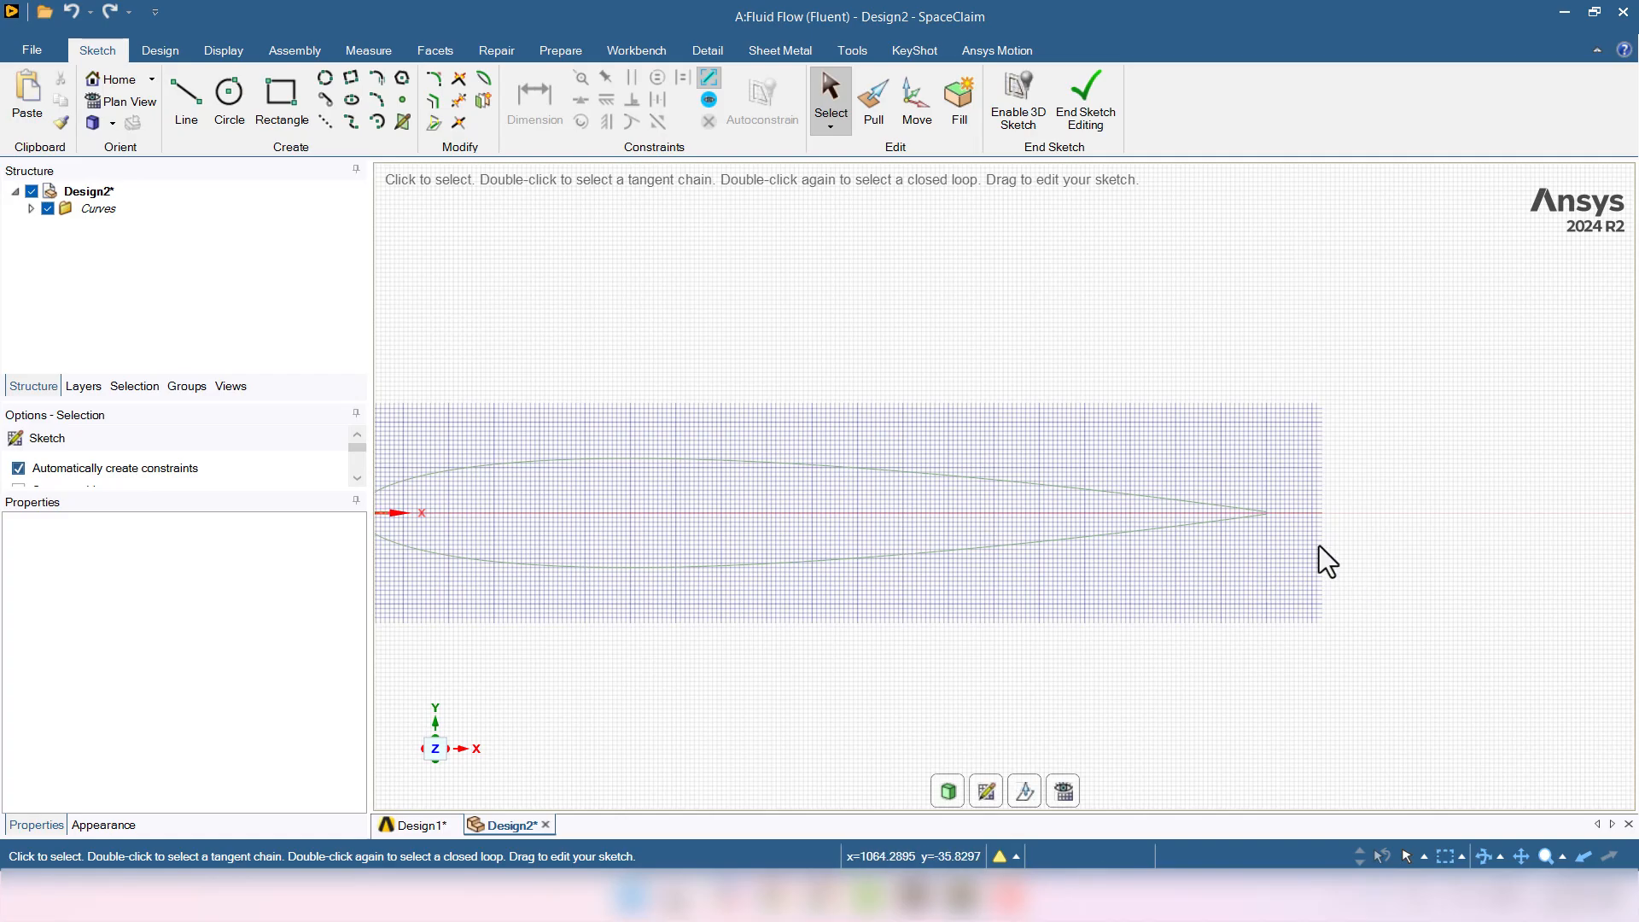
scroll(1319, 546, up, 4)
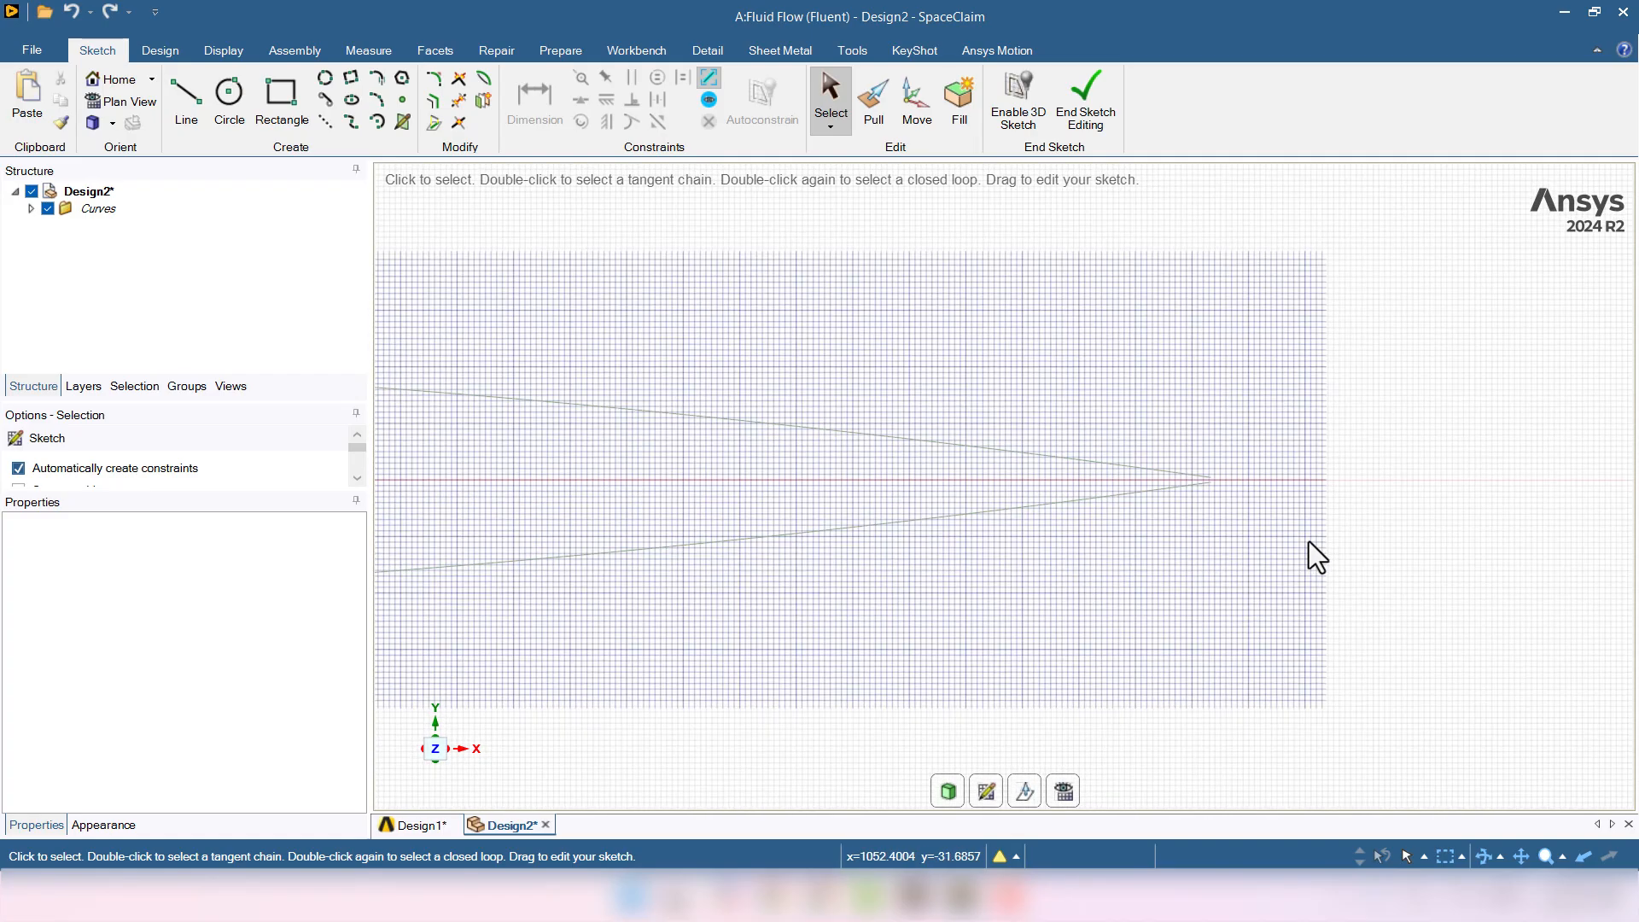
- Draw a short line joining the lower and upper trailing-edge endpoints, then end the sketch
click(186, 101)
scroll(1247, 523, up, 2)
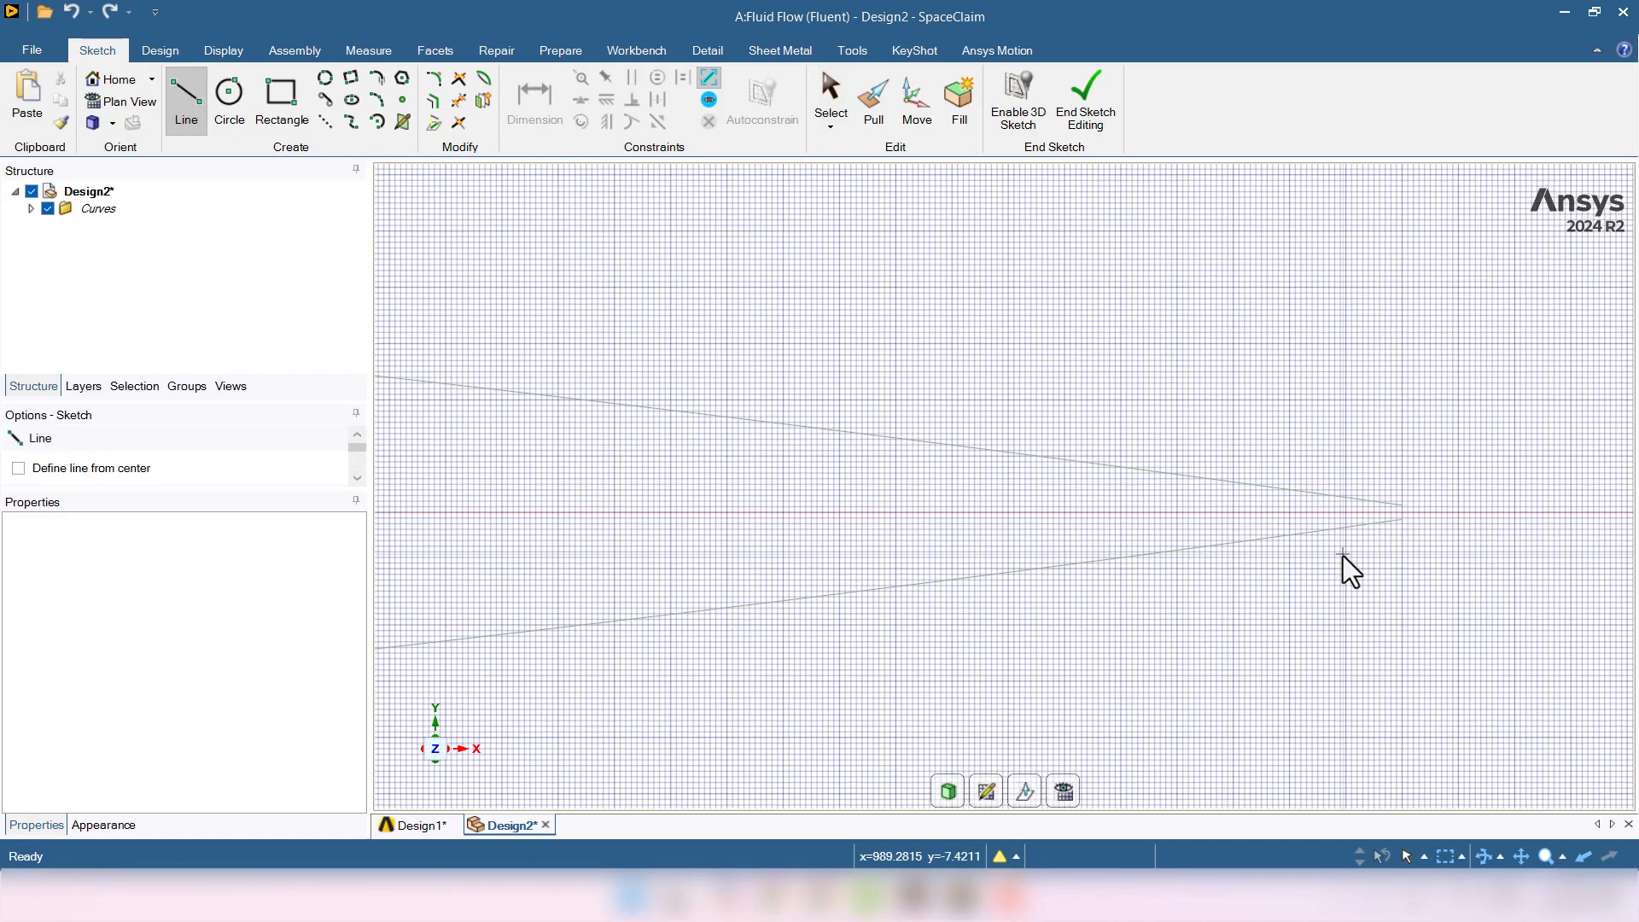
click(1401, 518)
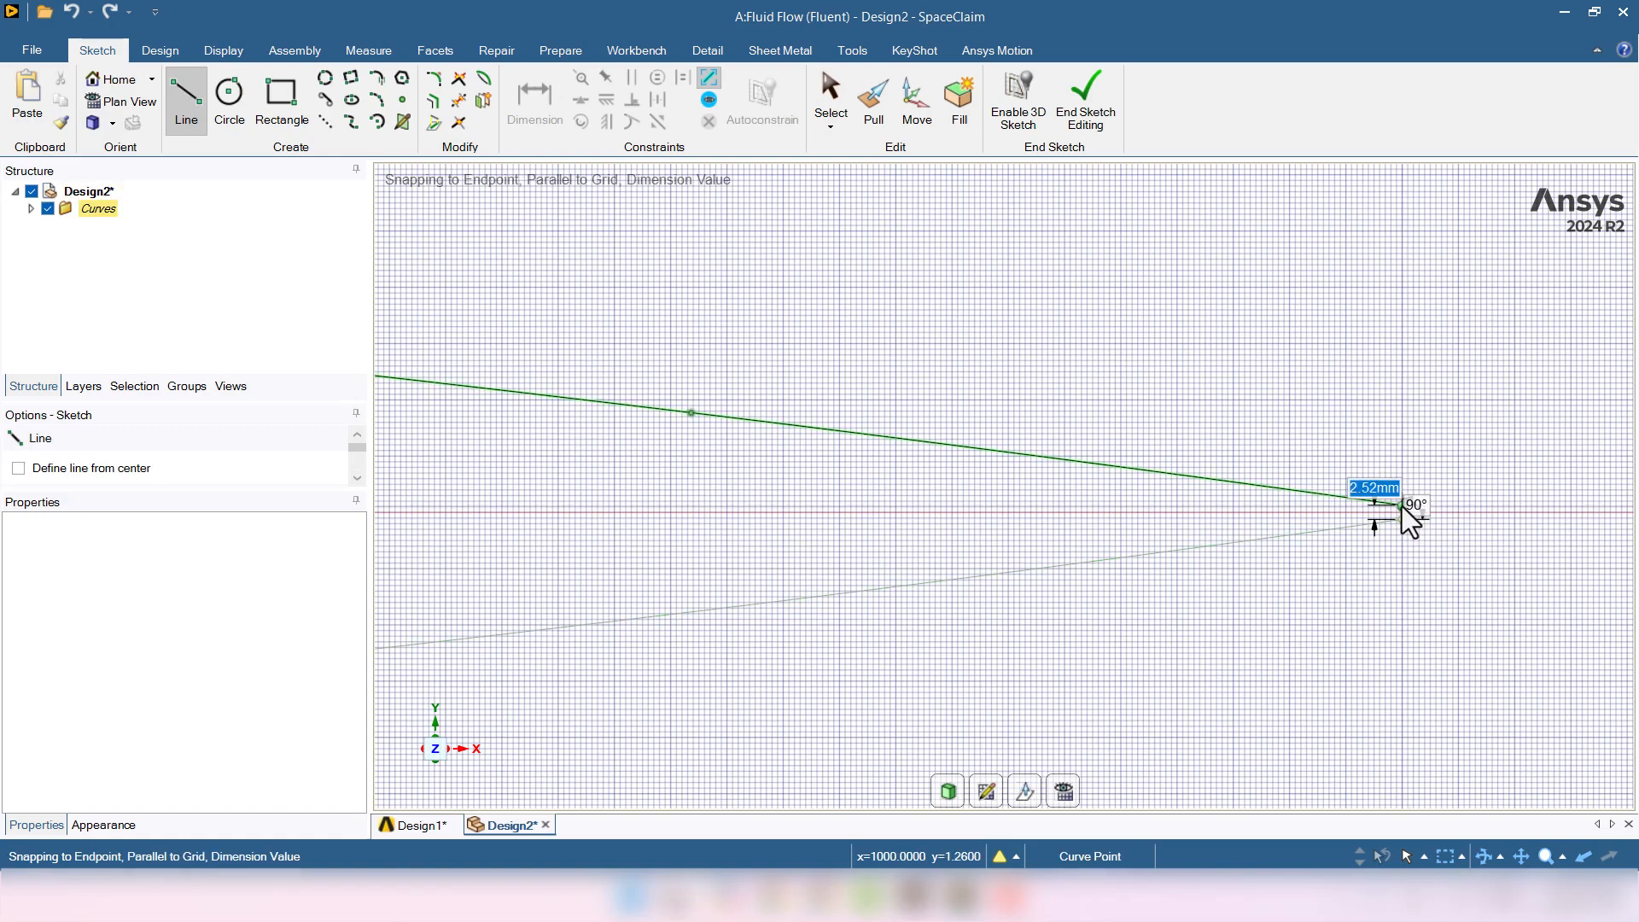
click(1402, 507)
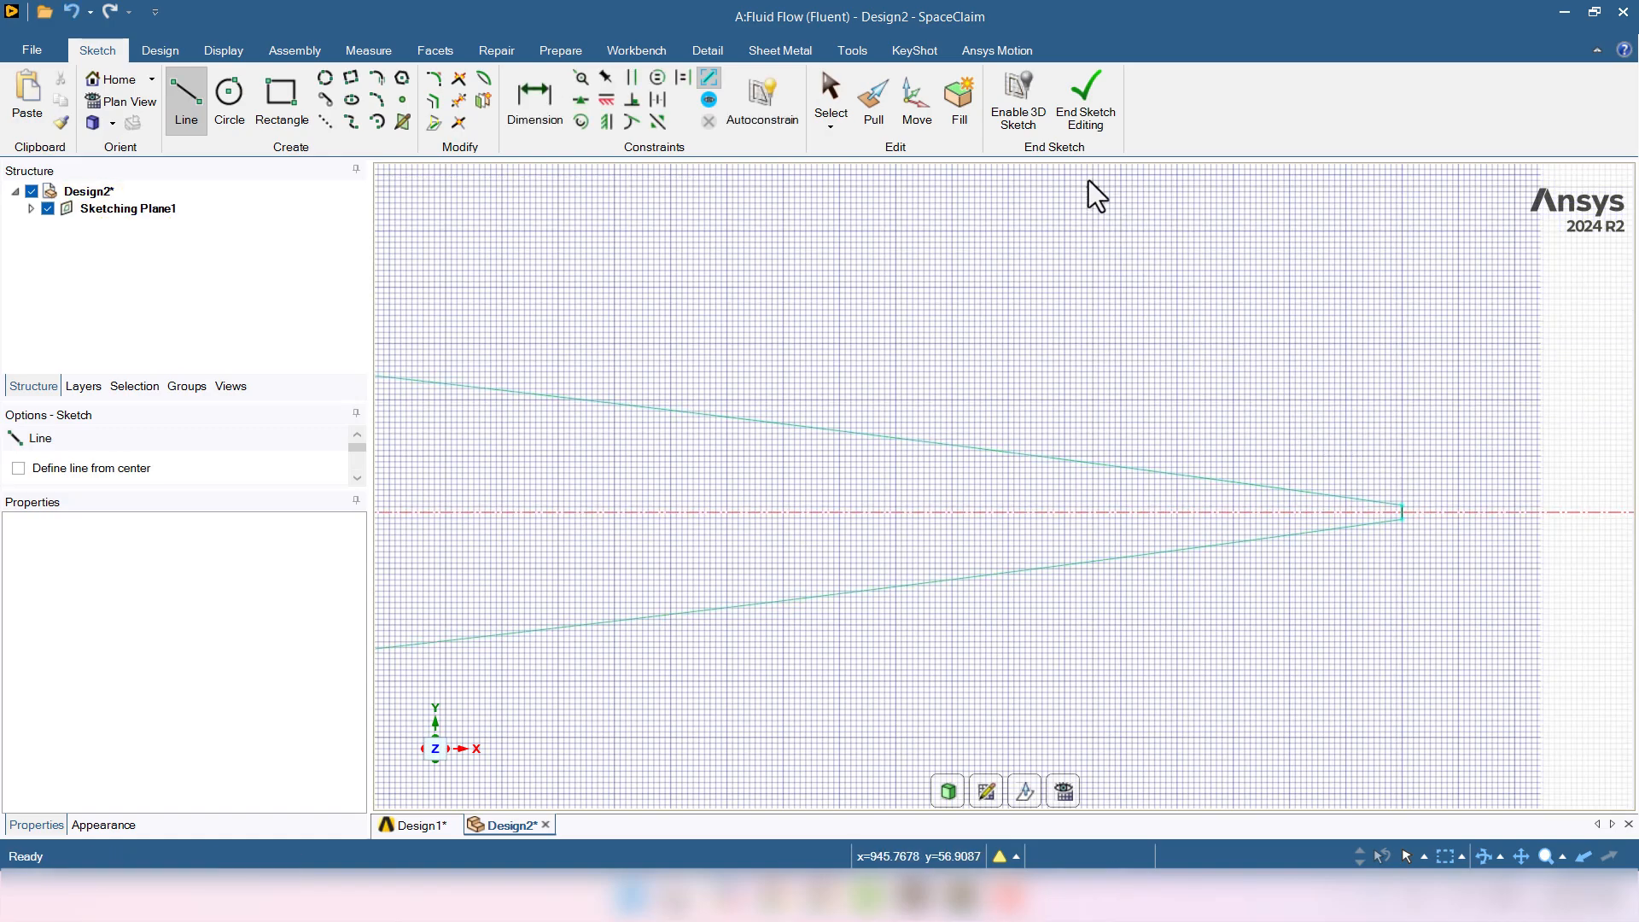
click(1083, 126)
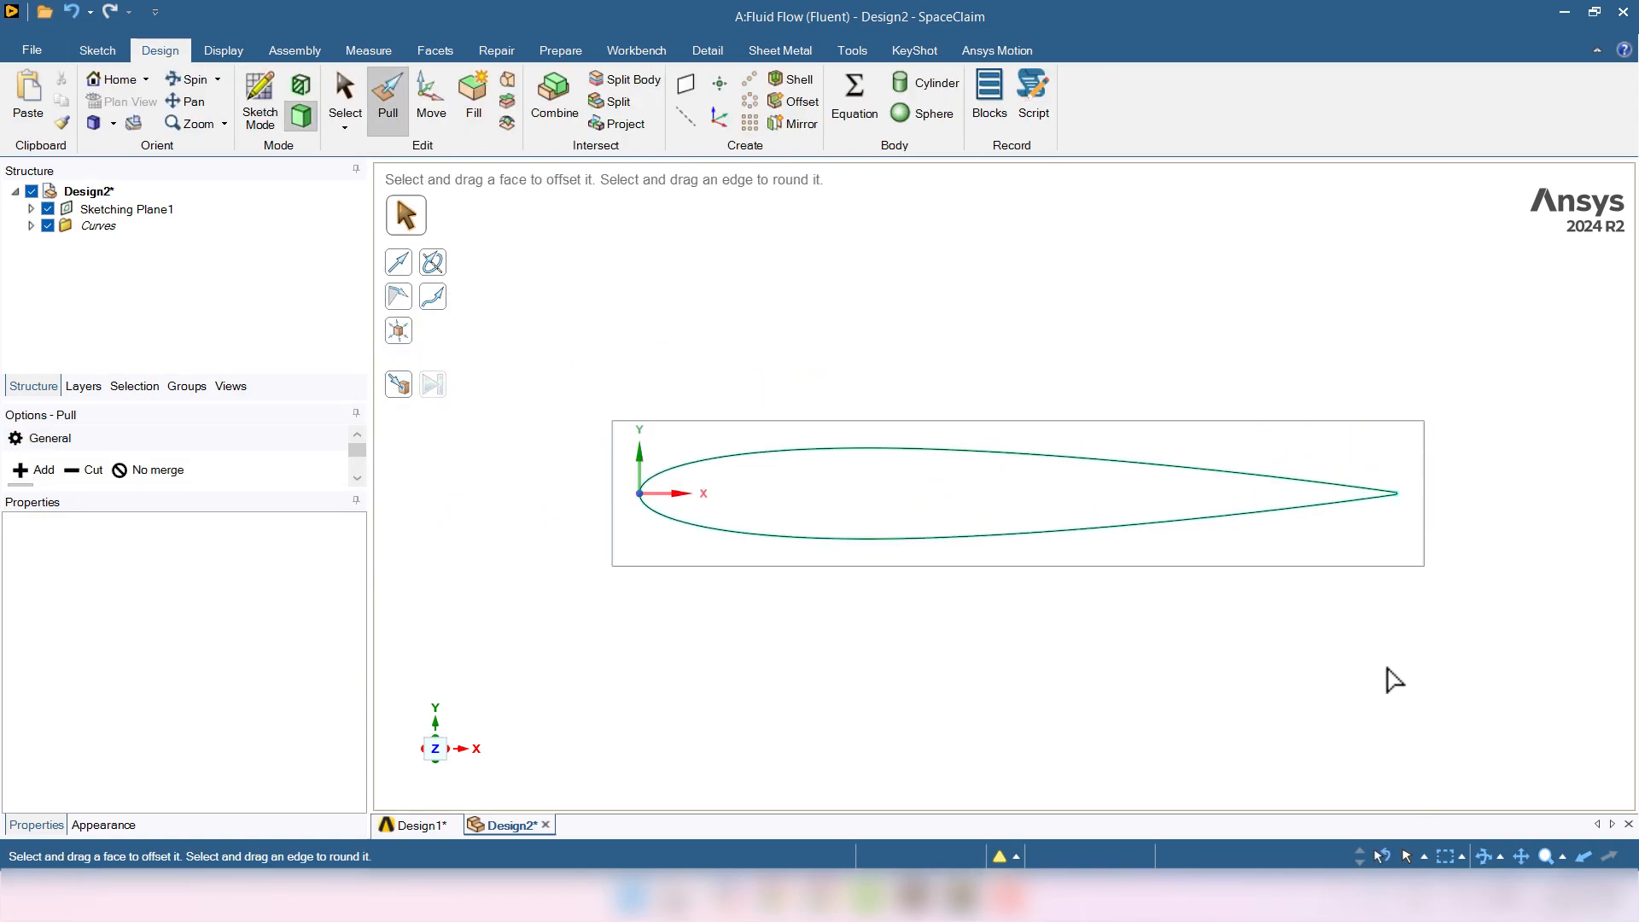
- Fill the selected airfoil outline into a Surface, then inspect Surface, Sketching Plane1 and Curves
drag(1476, 340, 565, 676)
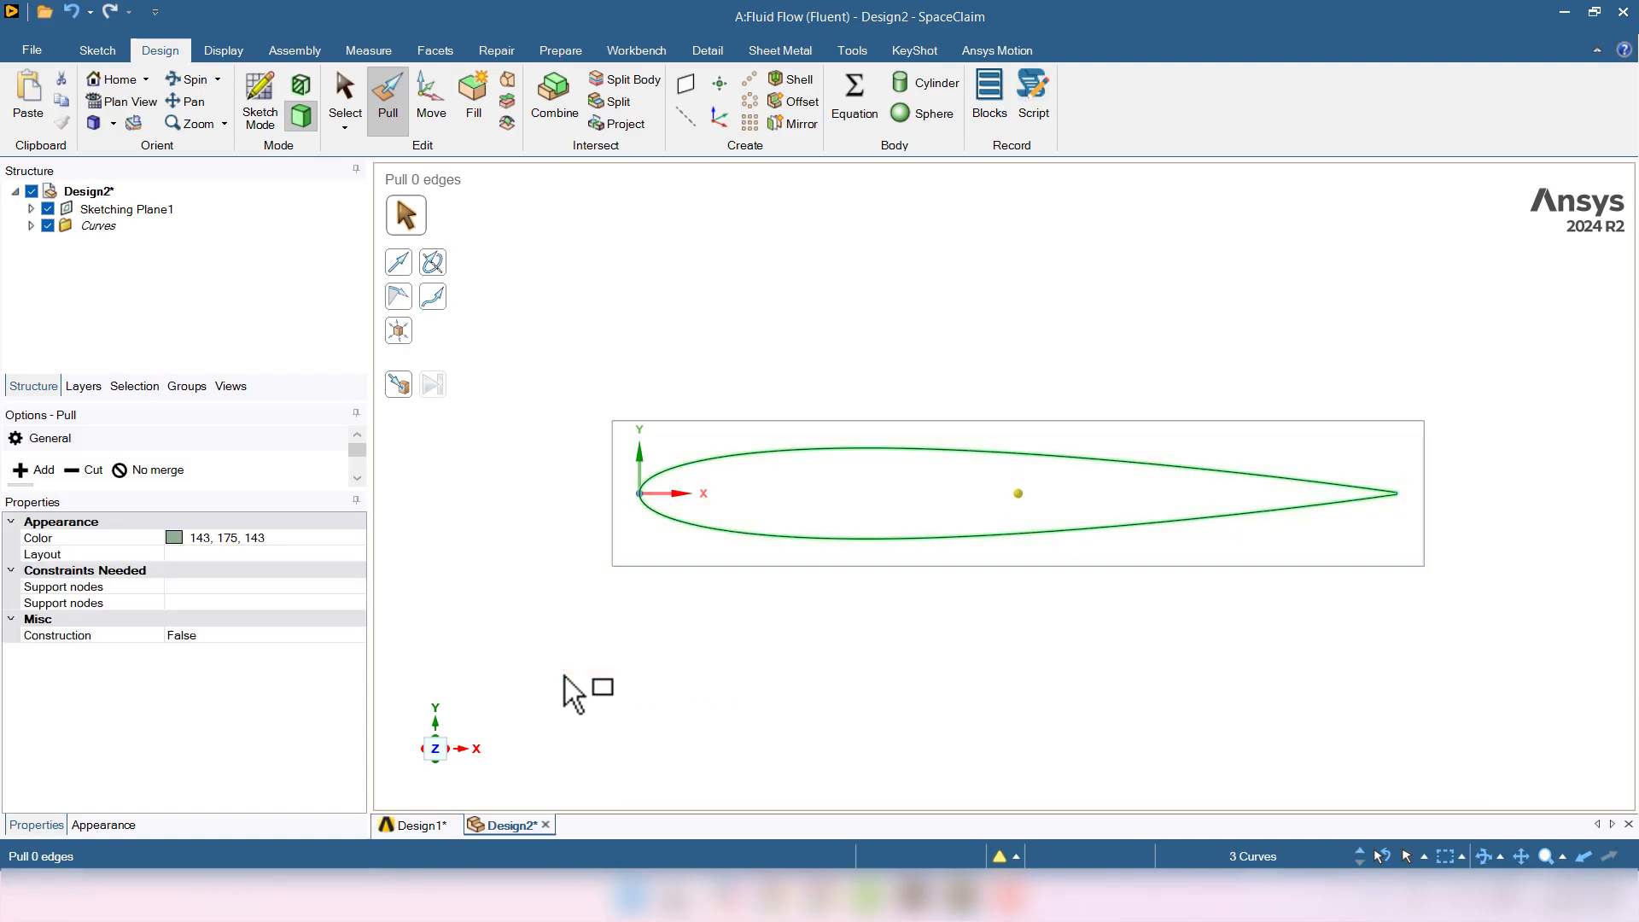
click(471, 119)
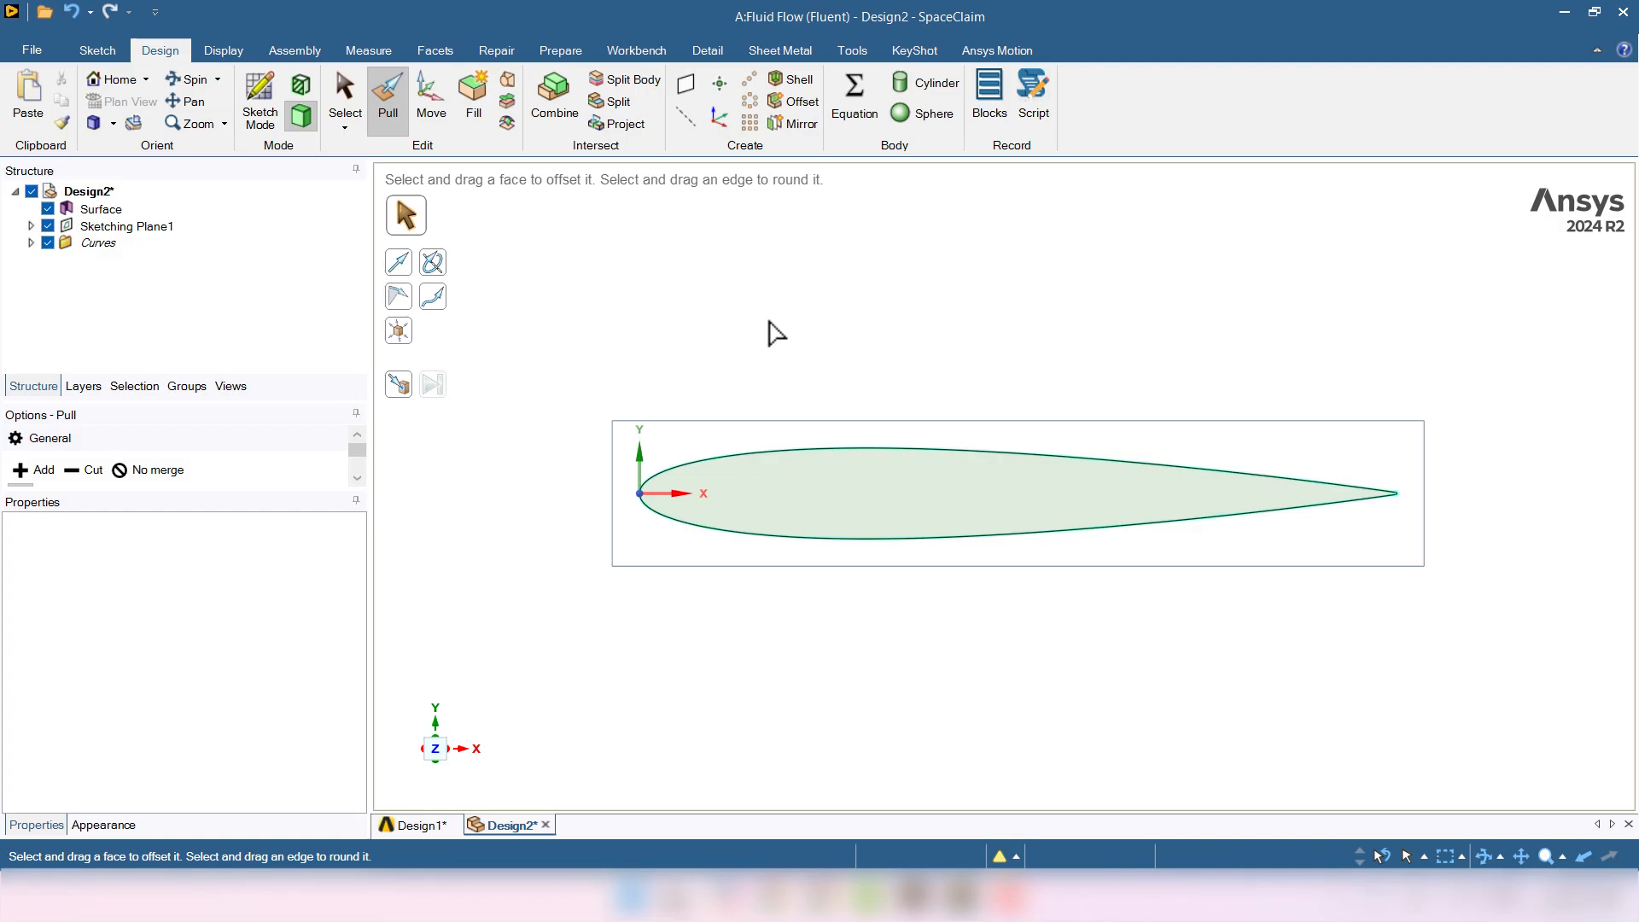
key(s)
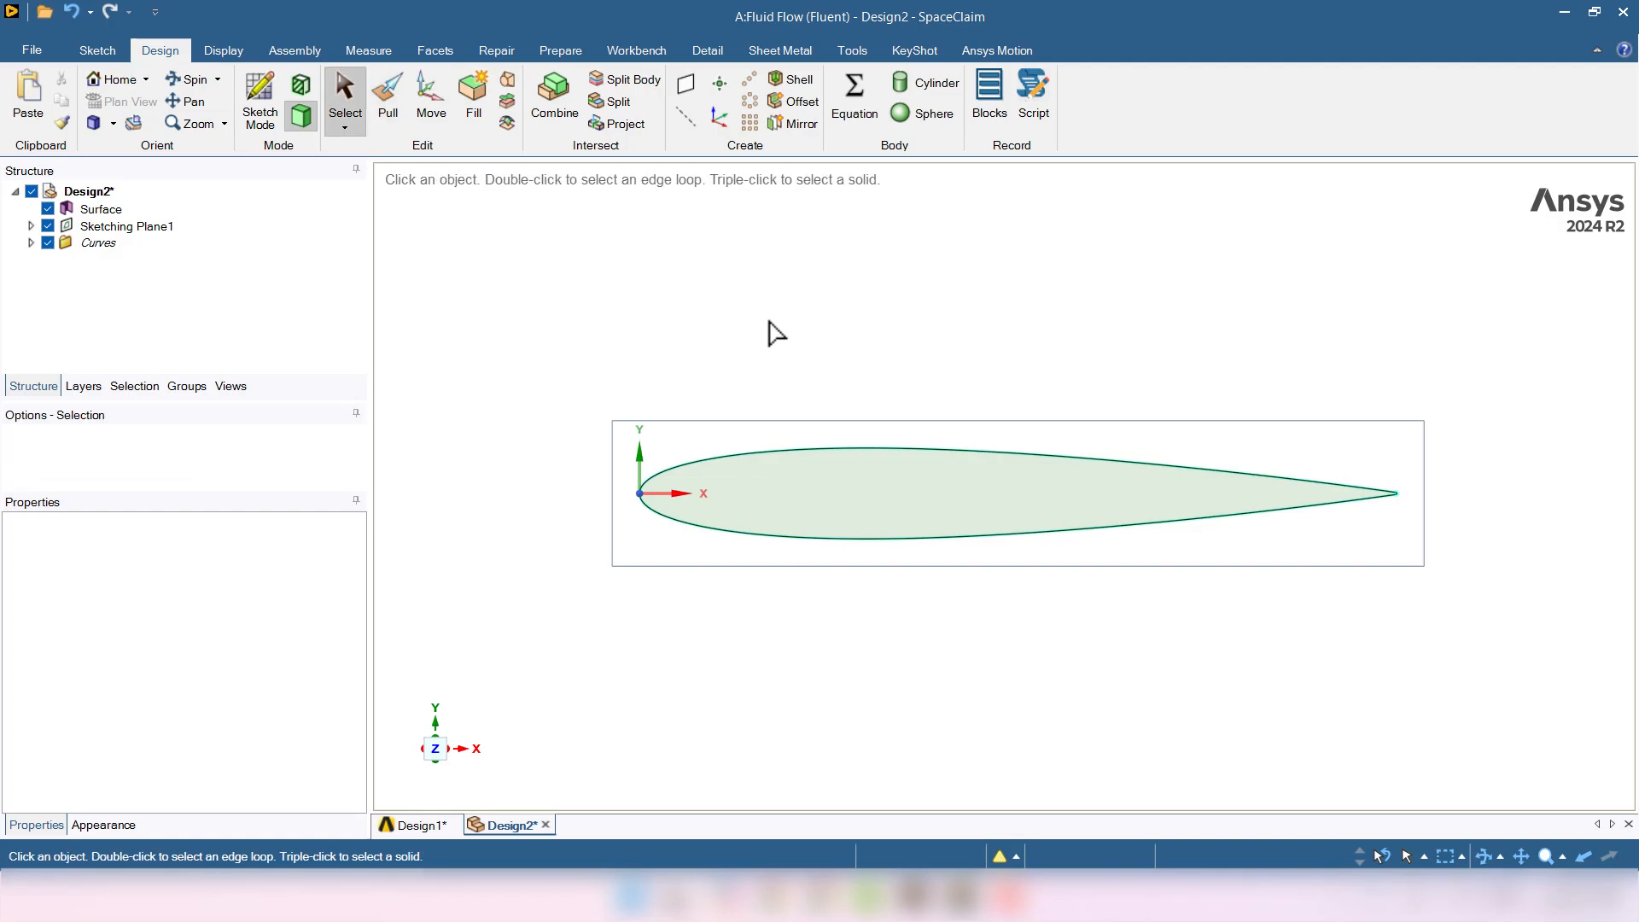
click(83, 213)
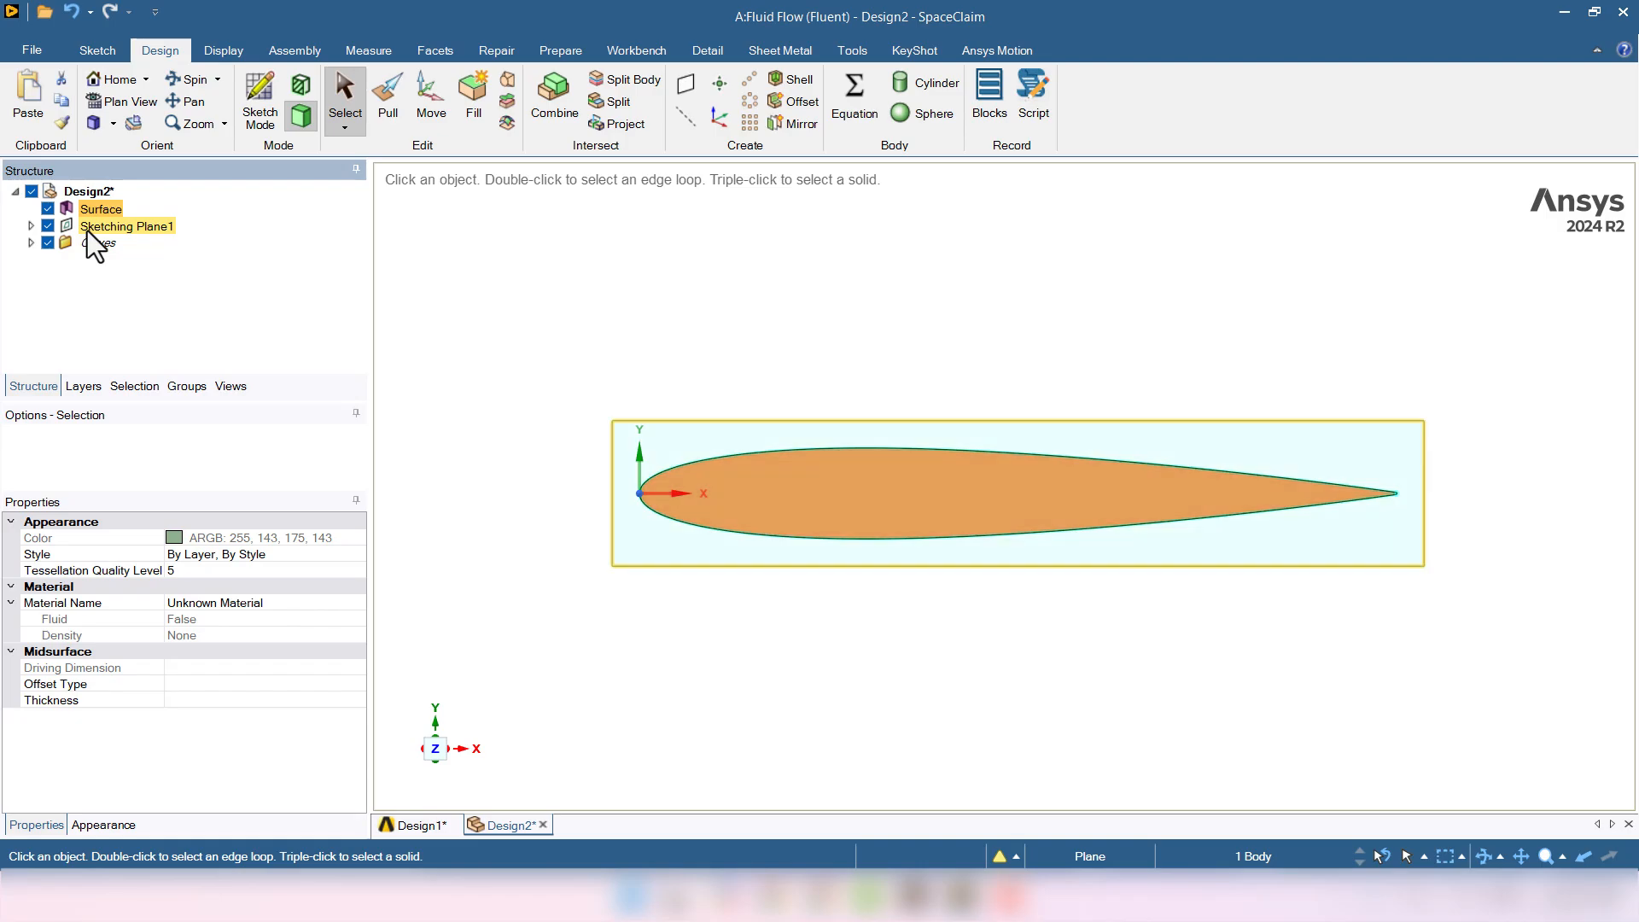
click(87, 228)
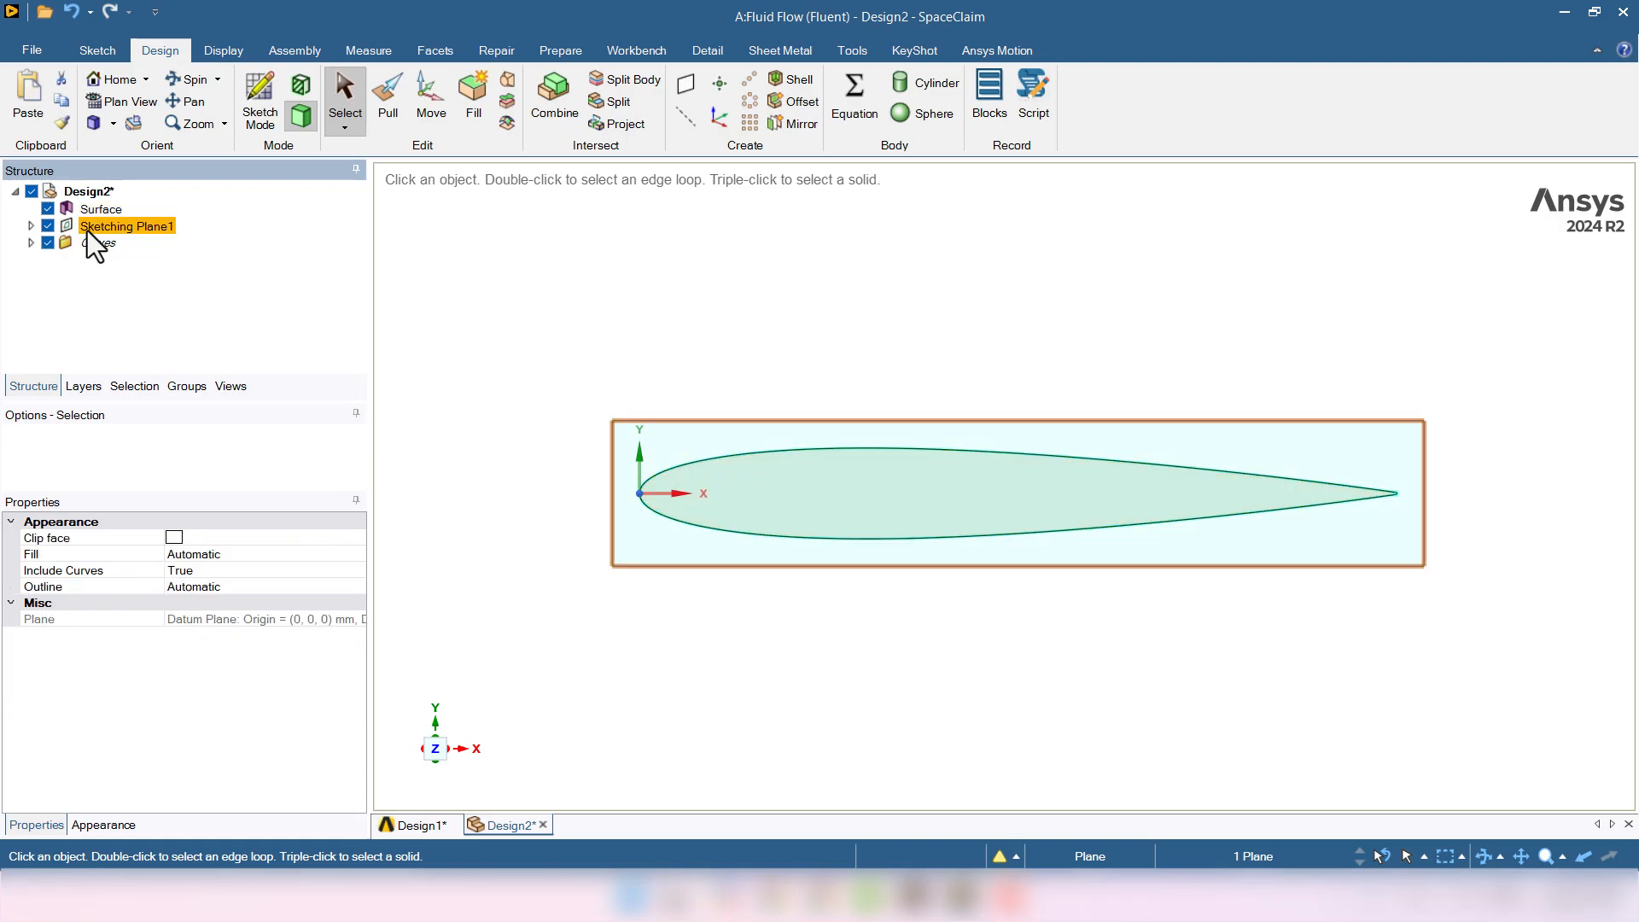
click(30, 243)
- Delete Sketching Plane1 and the Curves folder from the structure tree
click(32, 244)
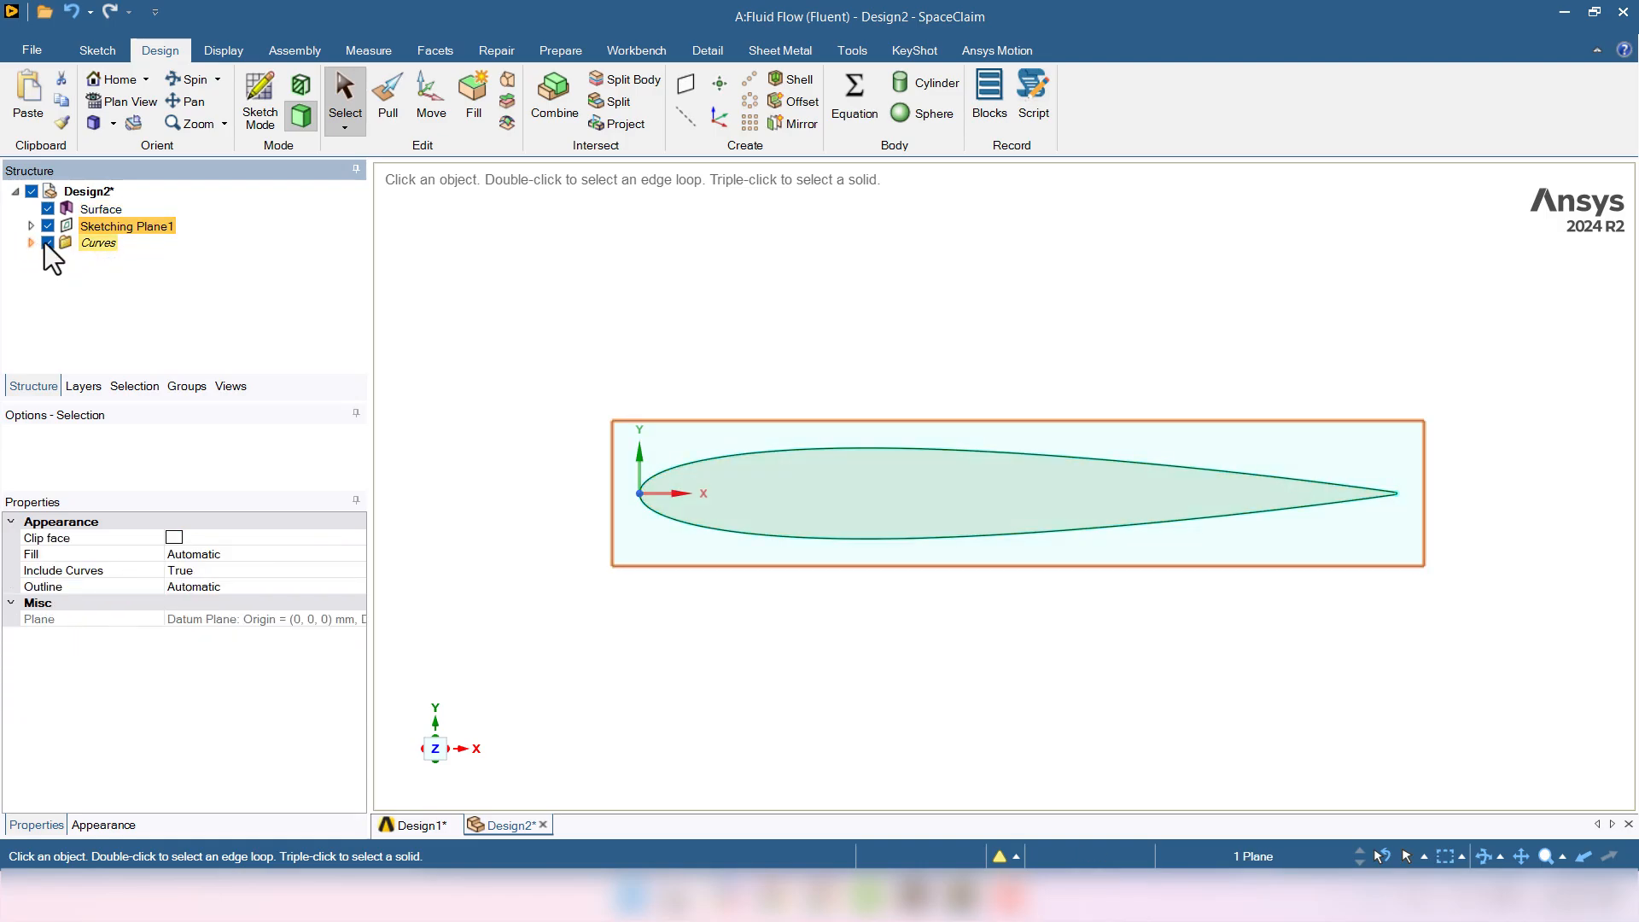
right_click(92, 225)
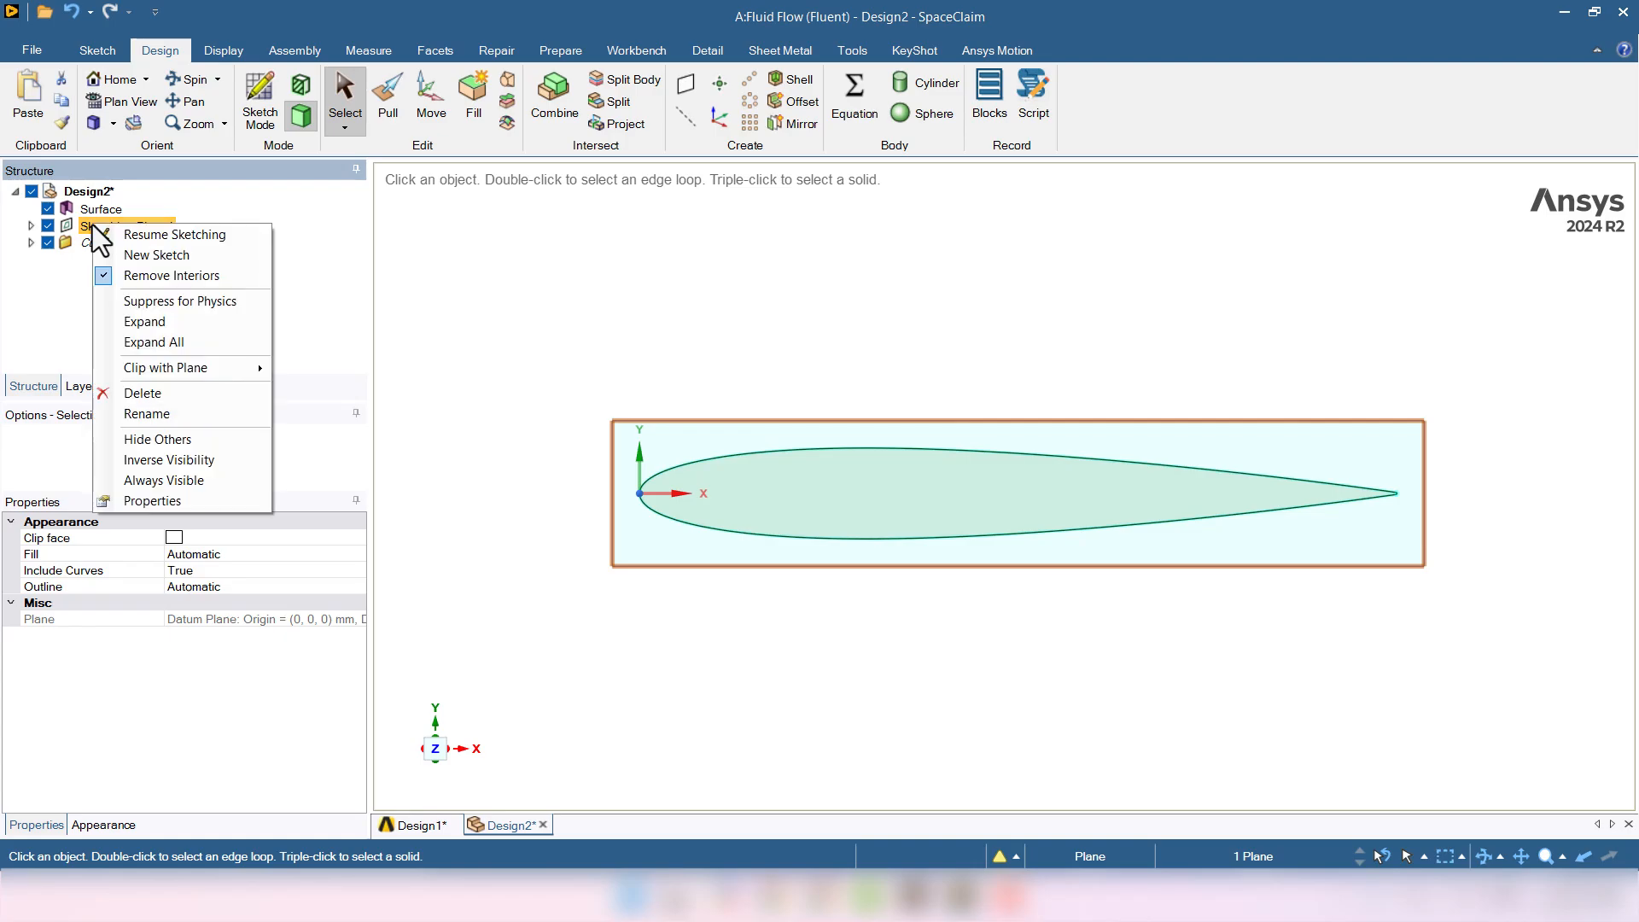
click(157, 393)
right_click(94, 227)
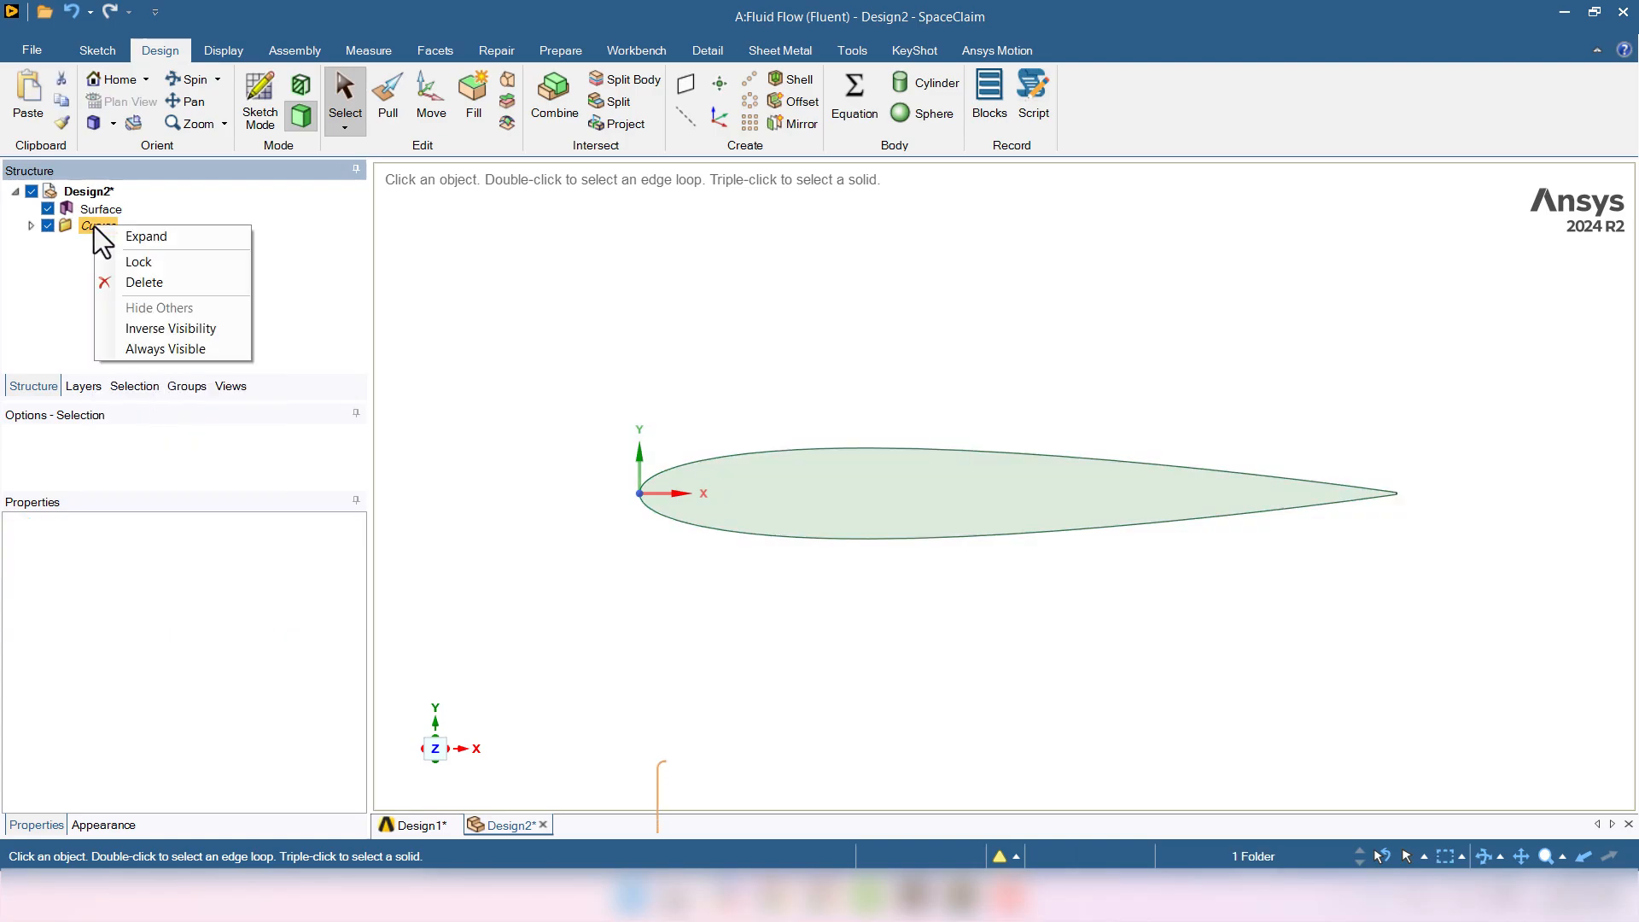
click(128, 283)
click(220, 297)
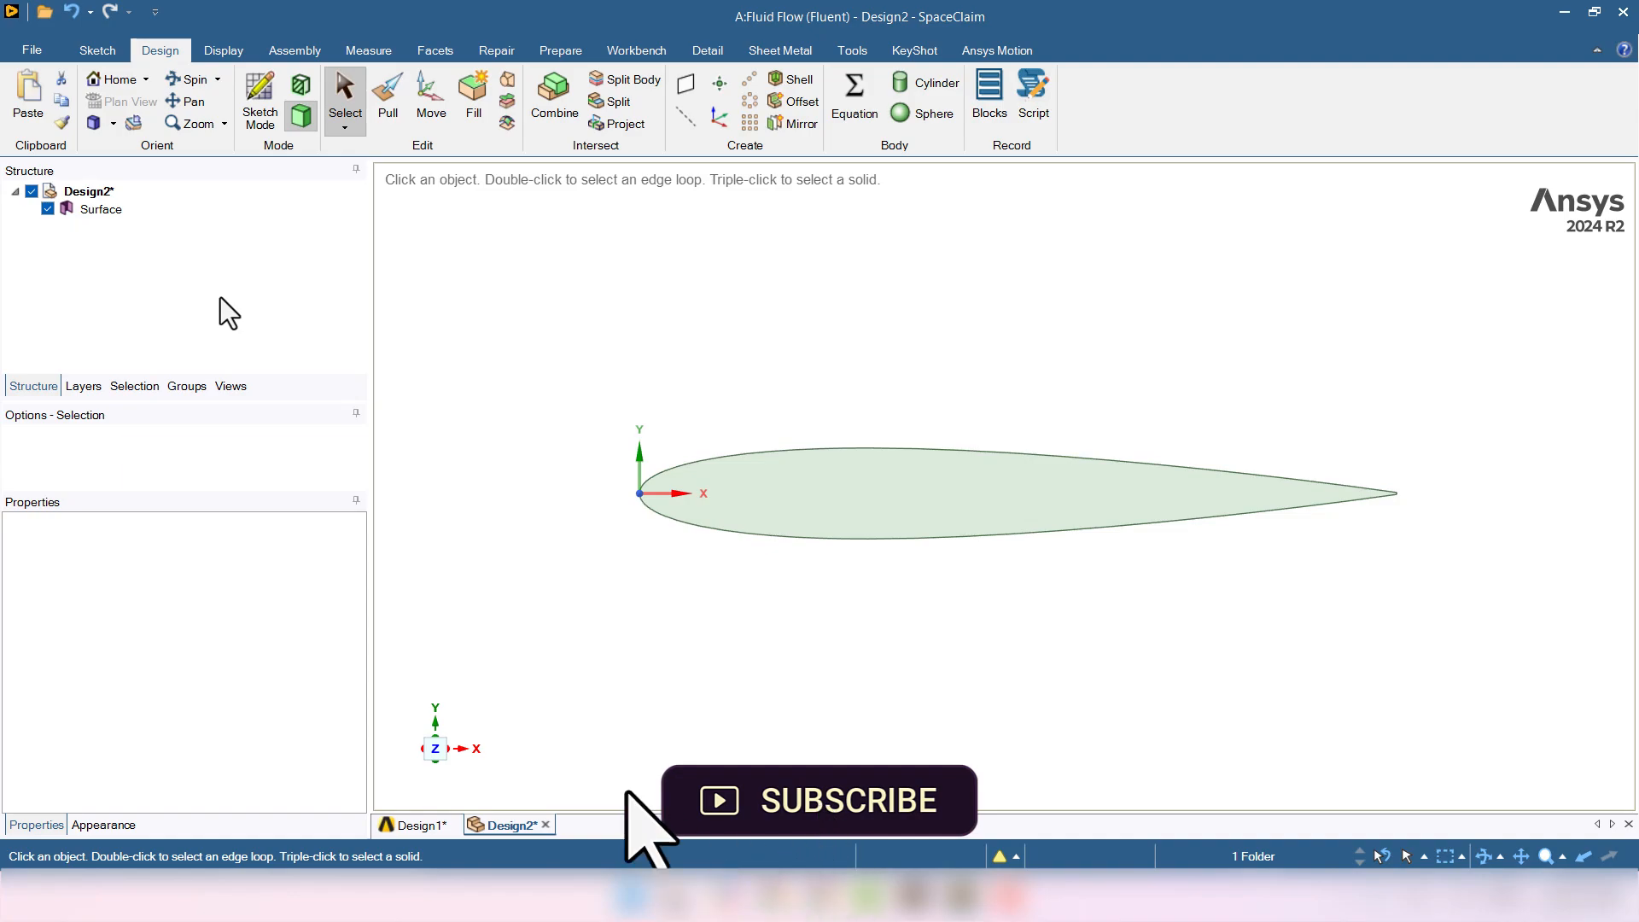
click(394, 52)
click(95, 106)
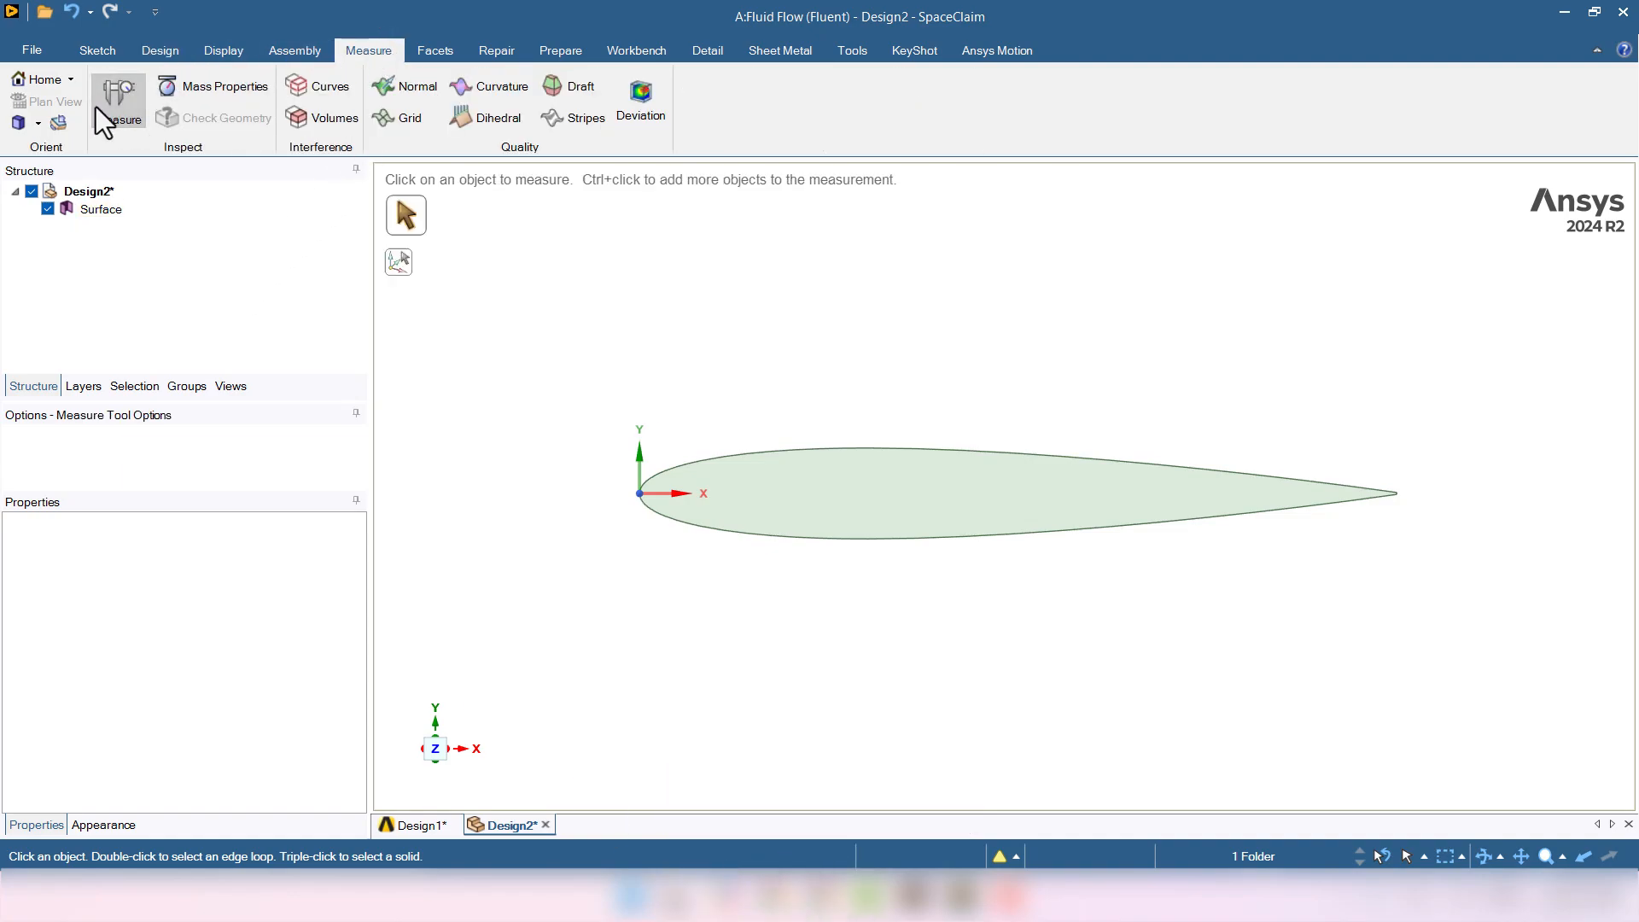
click(638, 493)
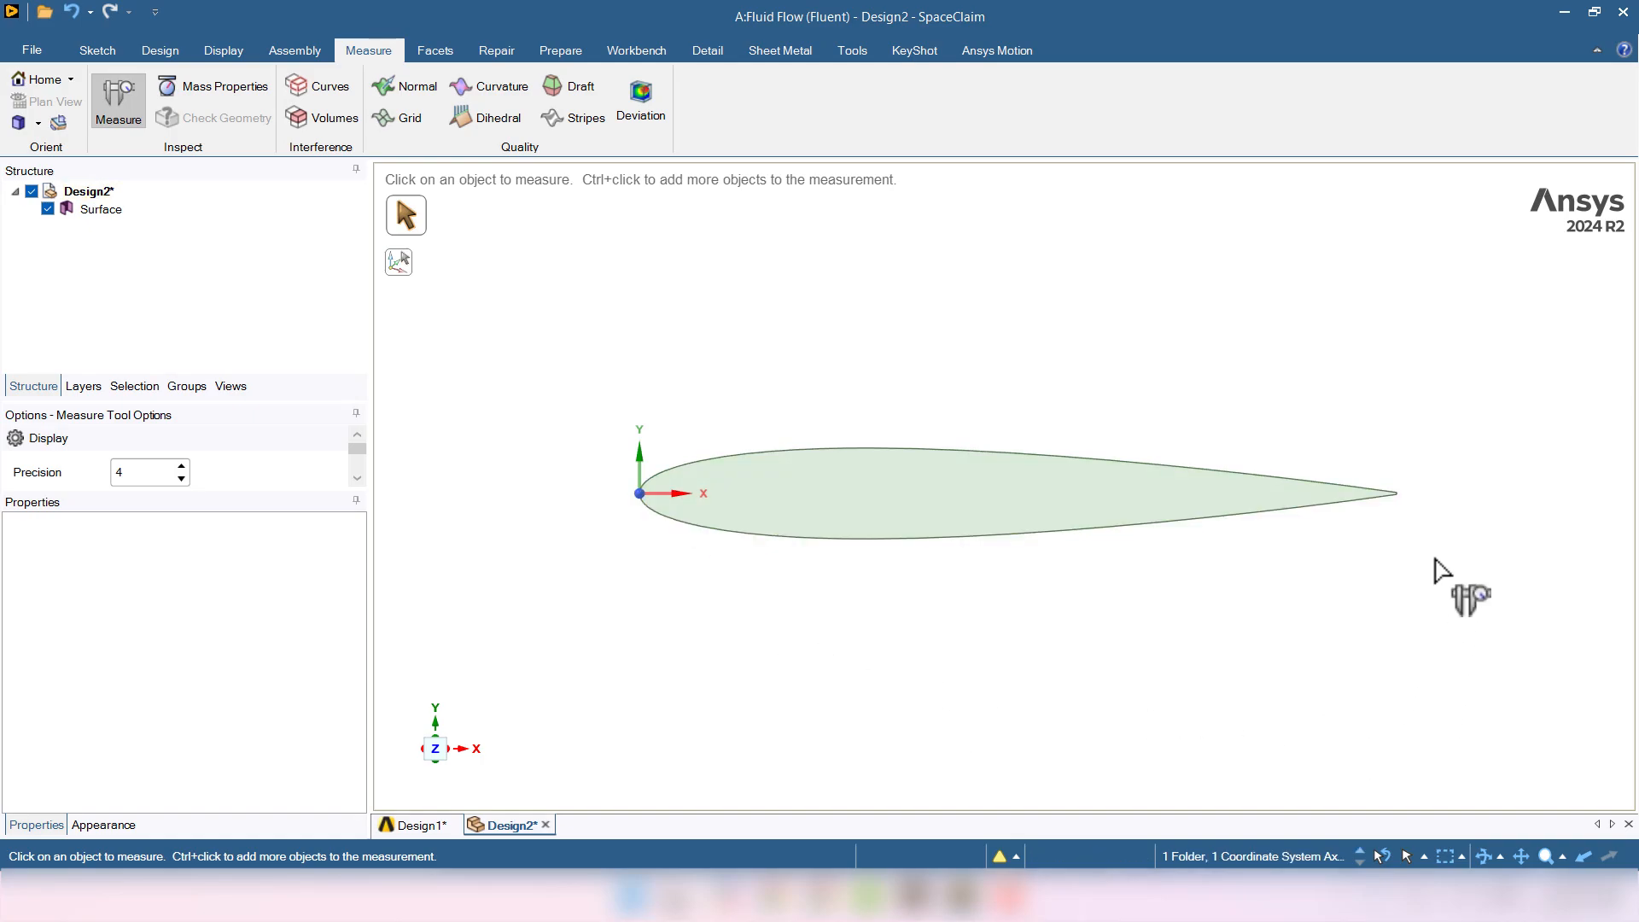
click(1397, 495)
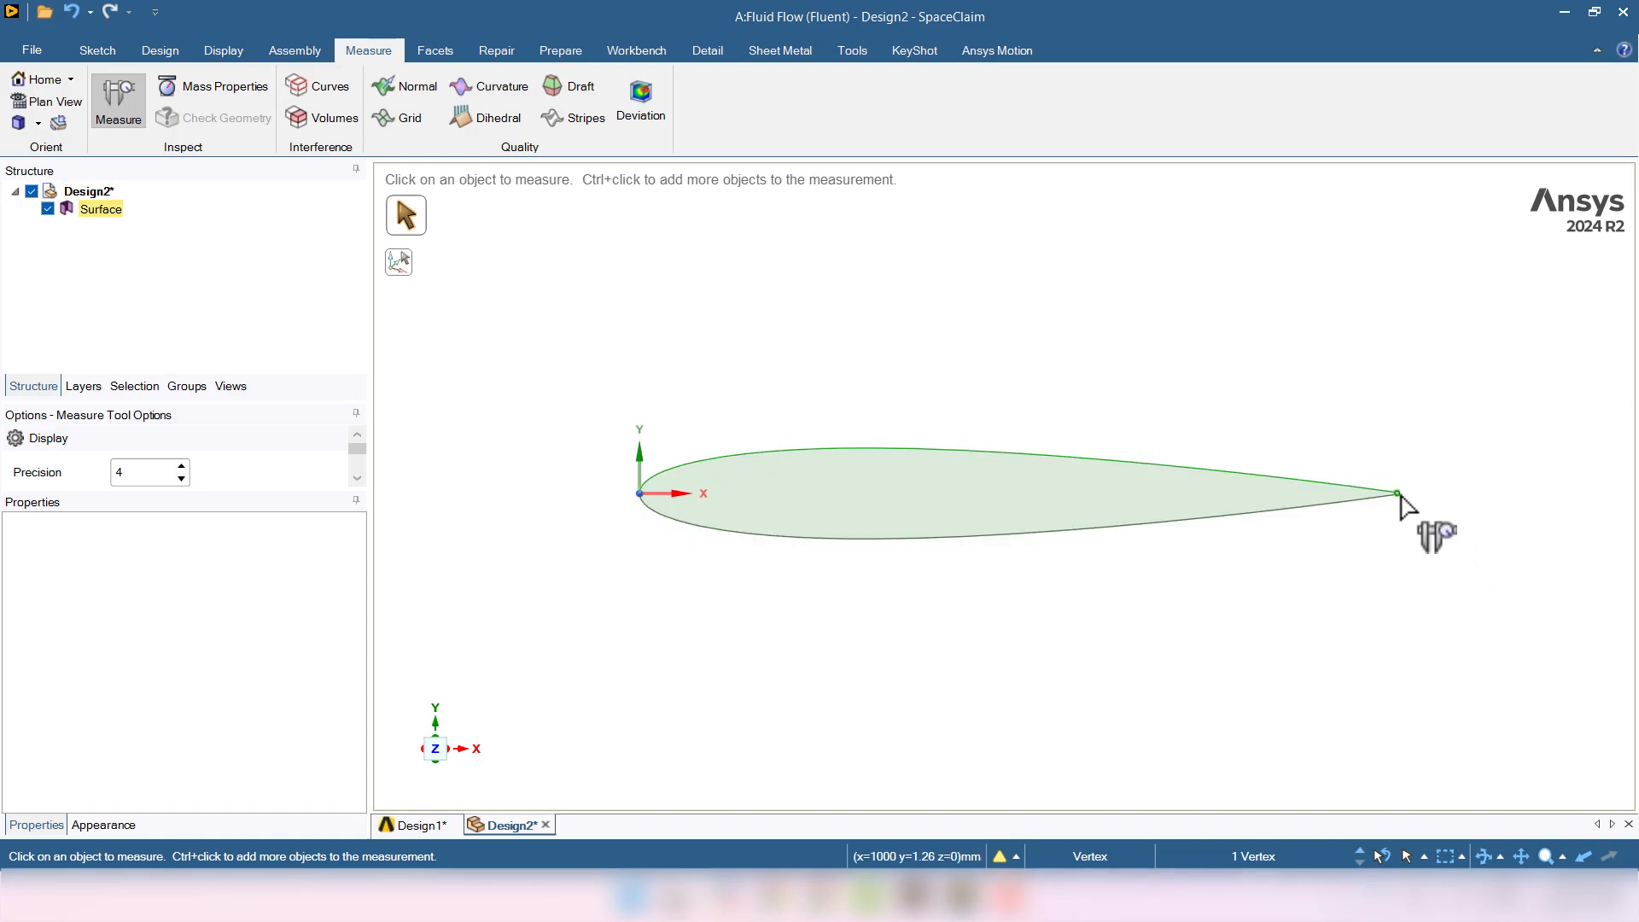
ctrl+click(646, 494)
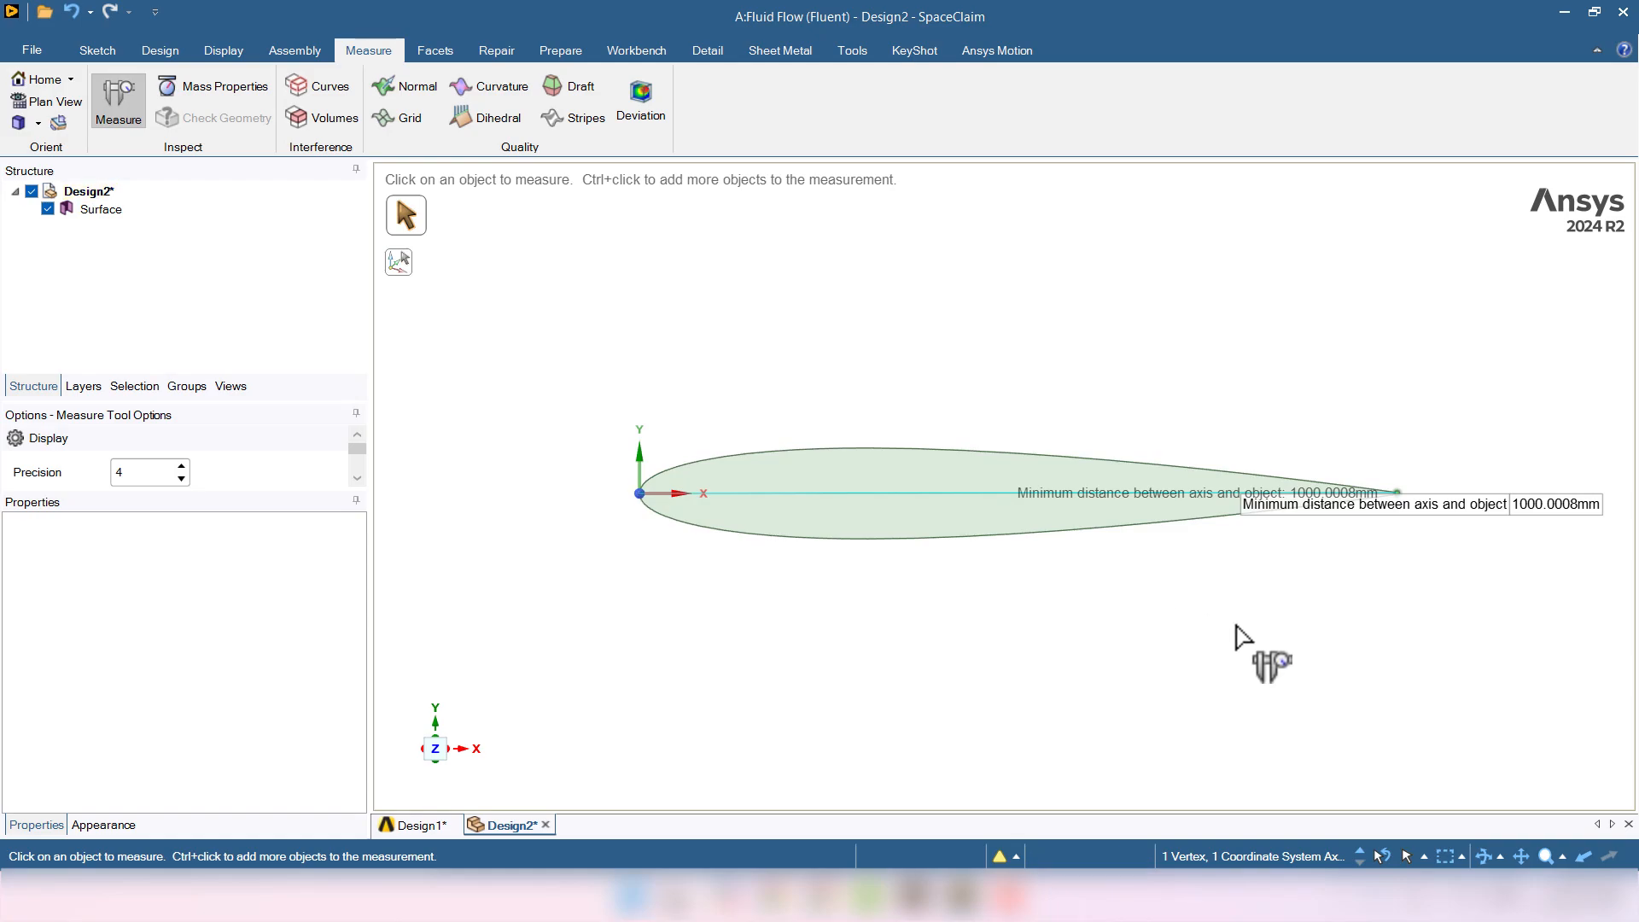
key(Escape)
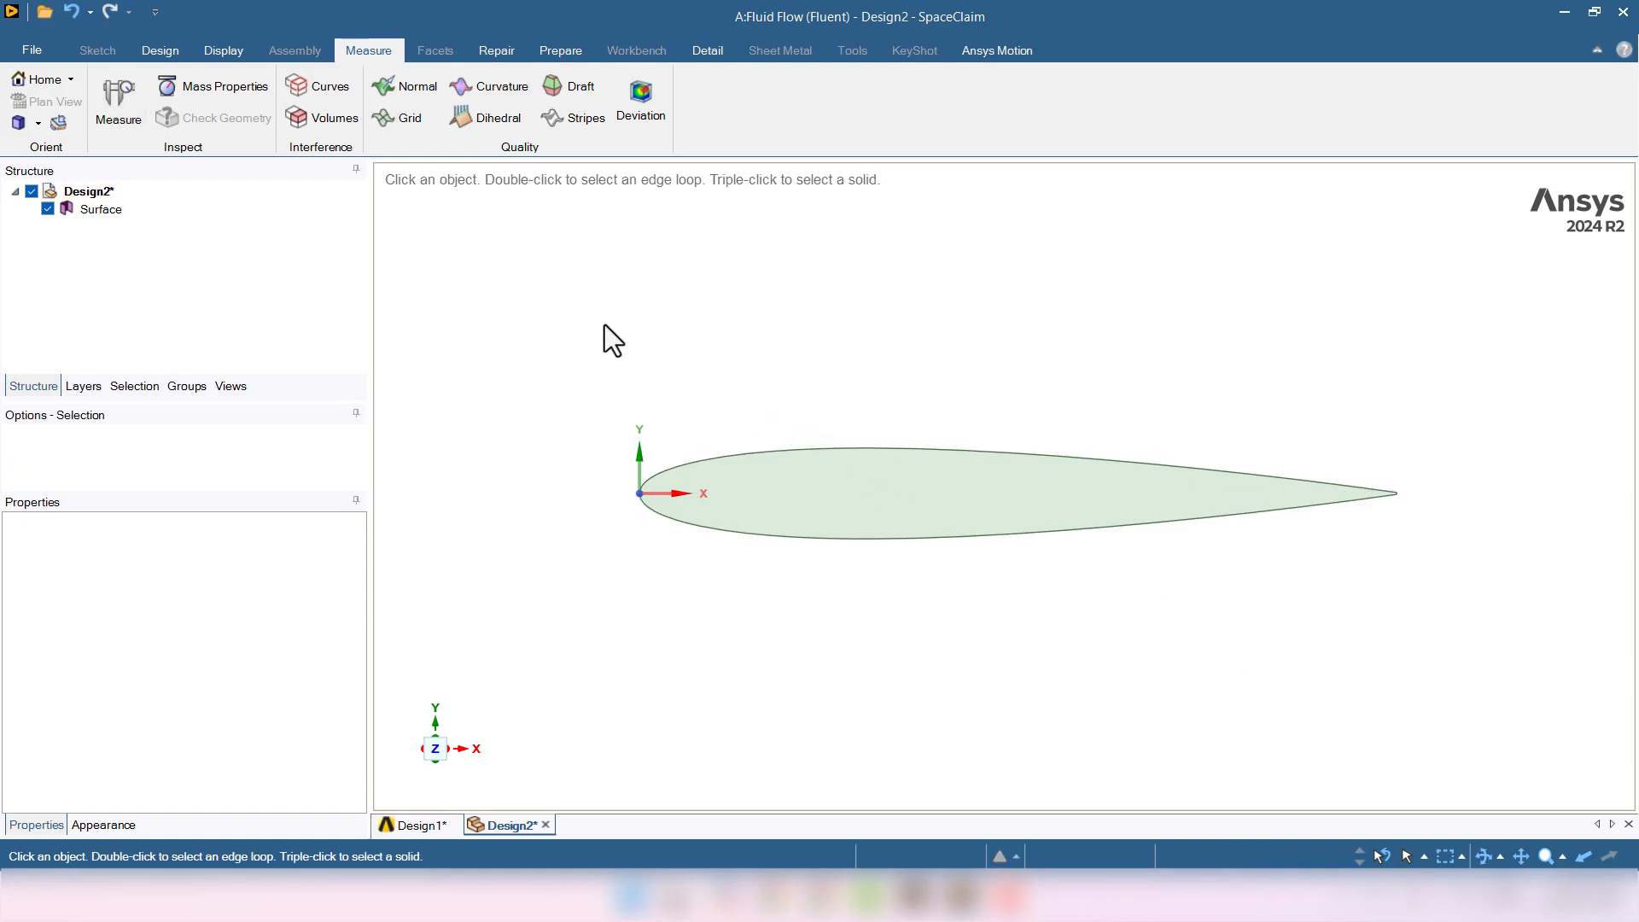
scroll(604, 325, up, 2)
scroll(604, 325, down, 10)
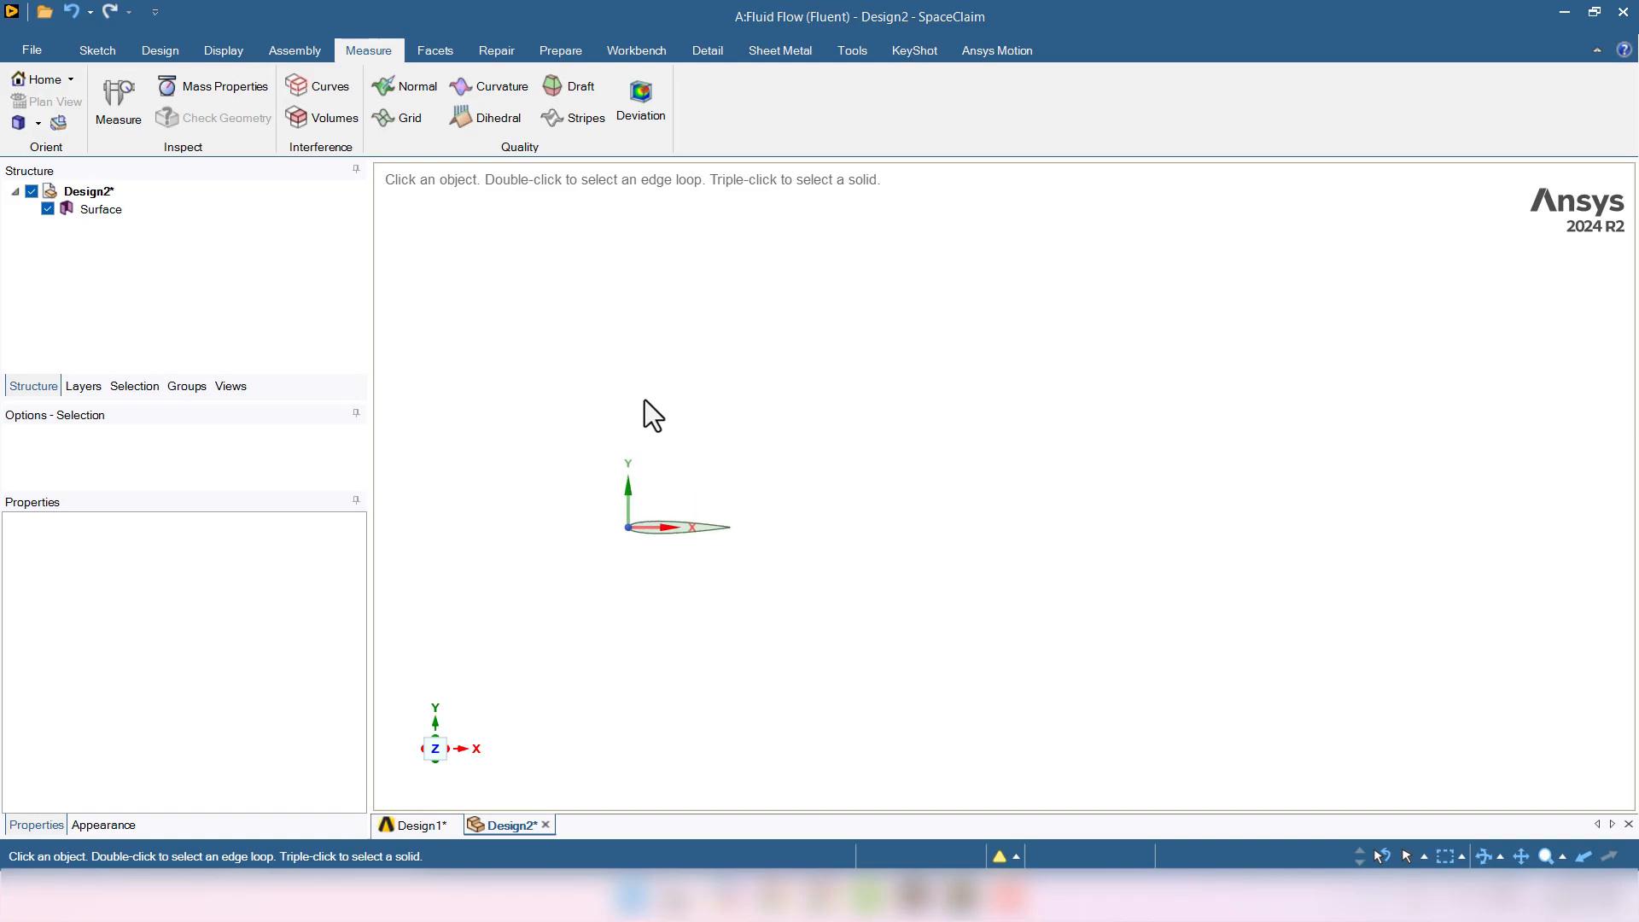
- Draw a three-point arc with vertical endpoints, radius 11000mm and a 180° angle
click(105, 44)
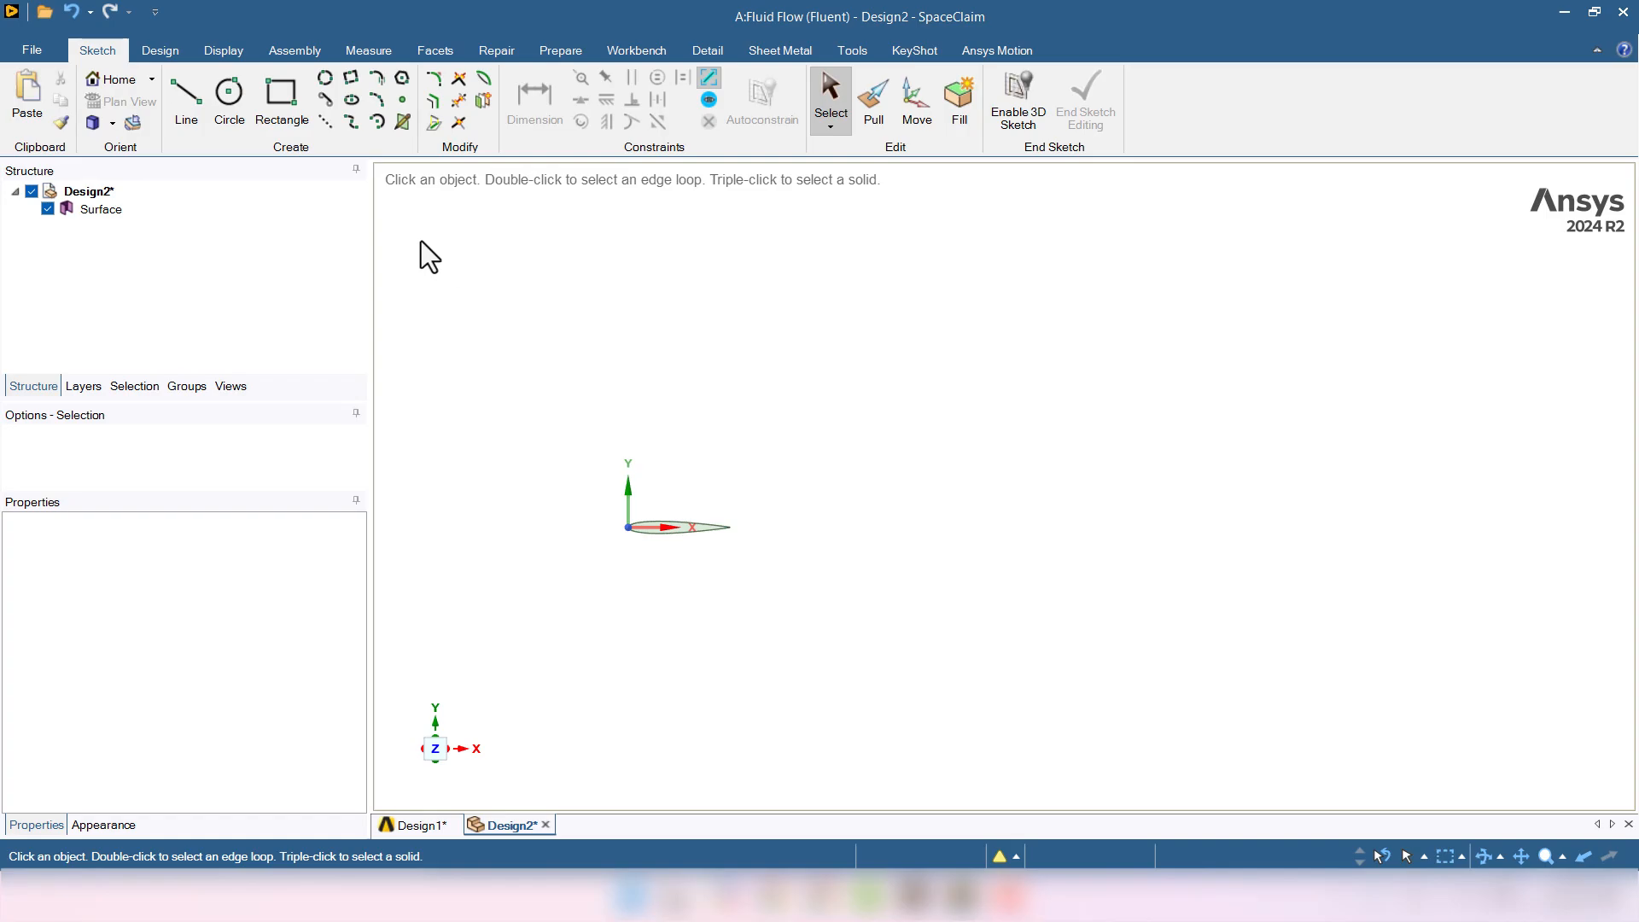
click(386, 98)
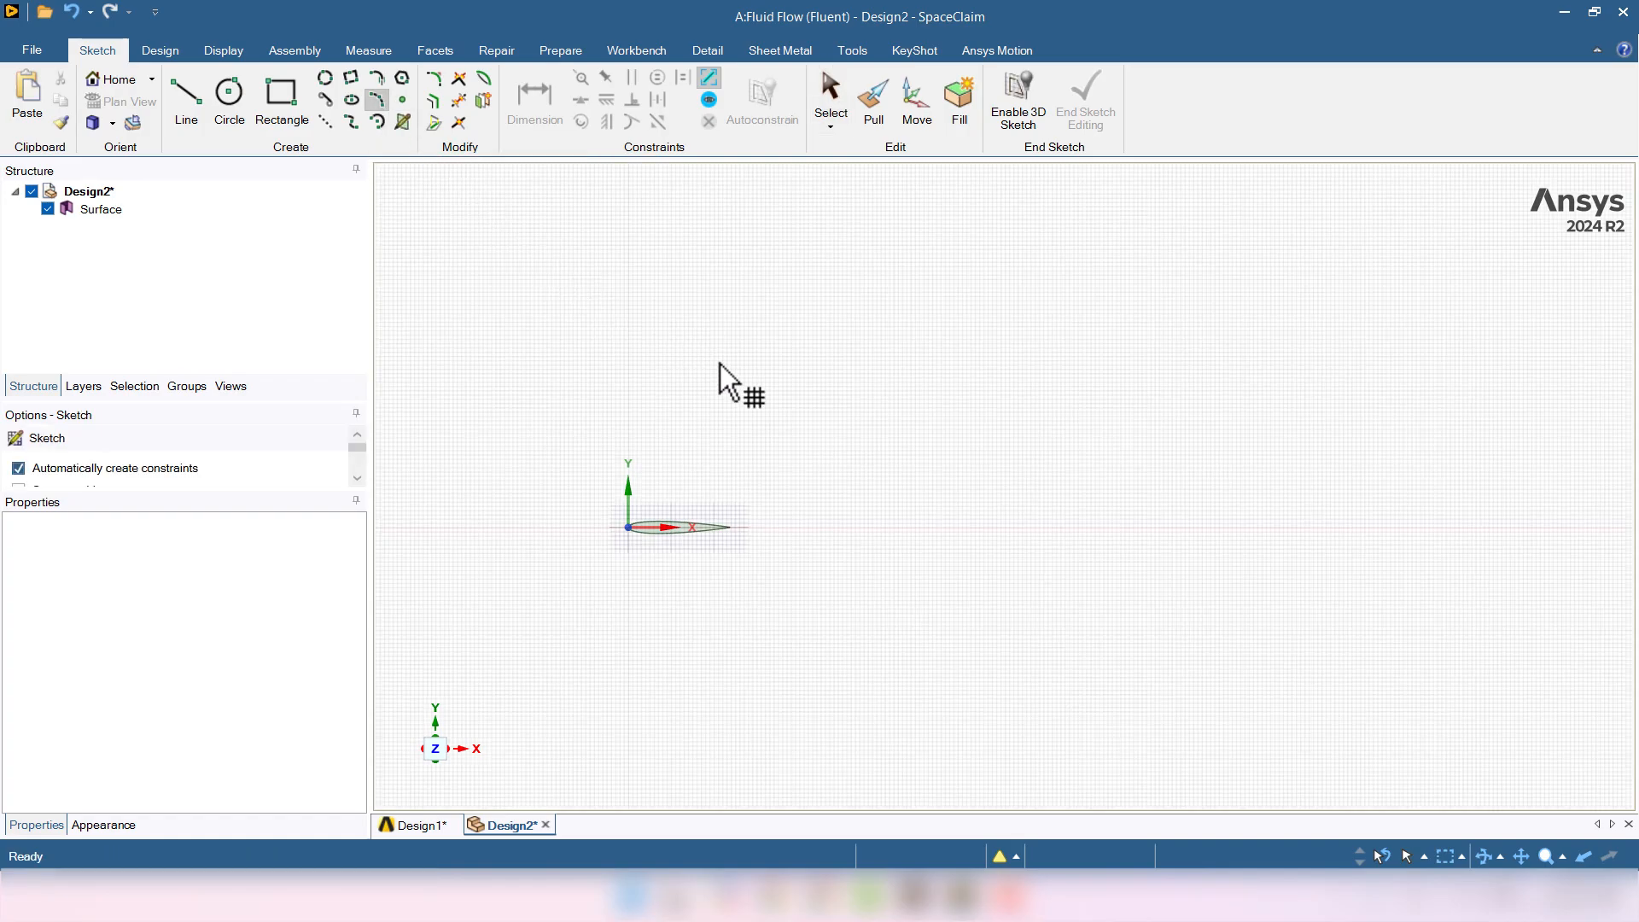
click(708, 379)
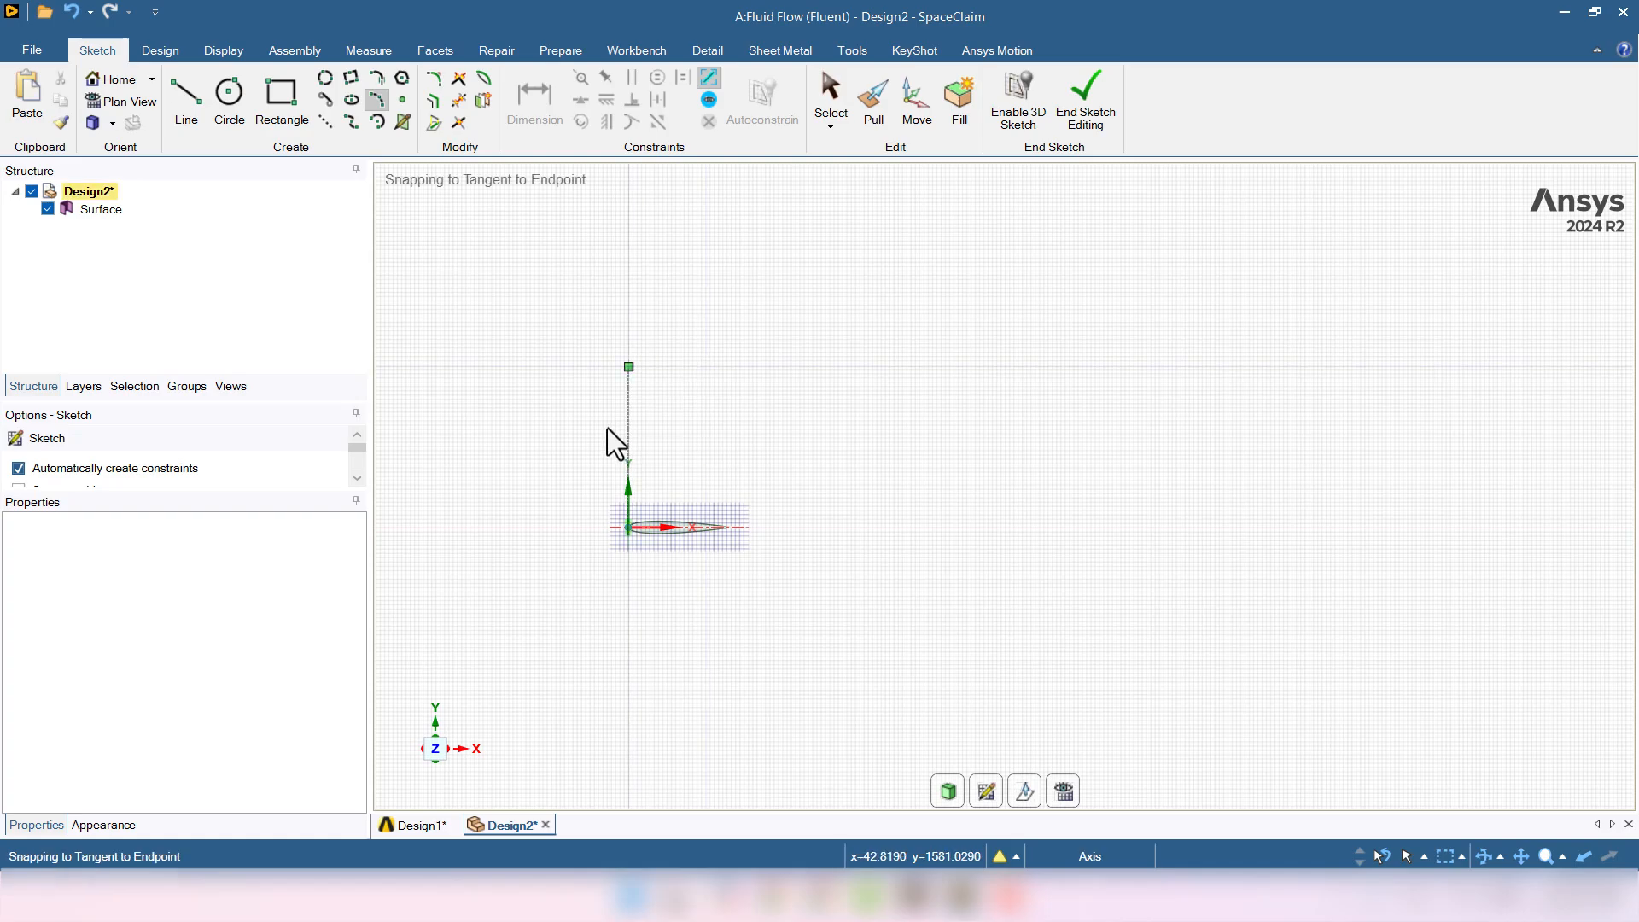
click(630, 375)
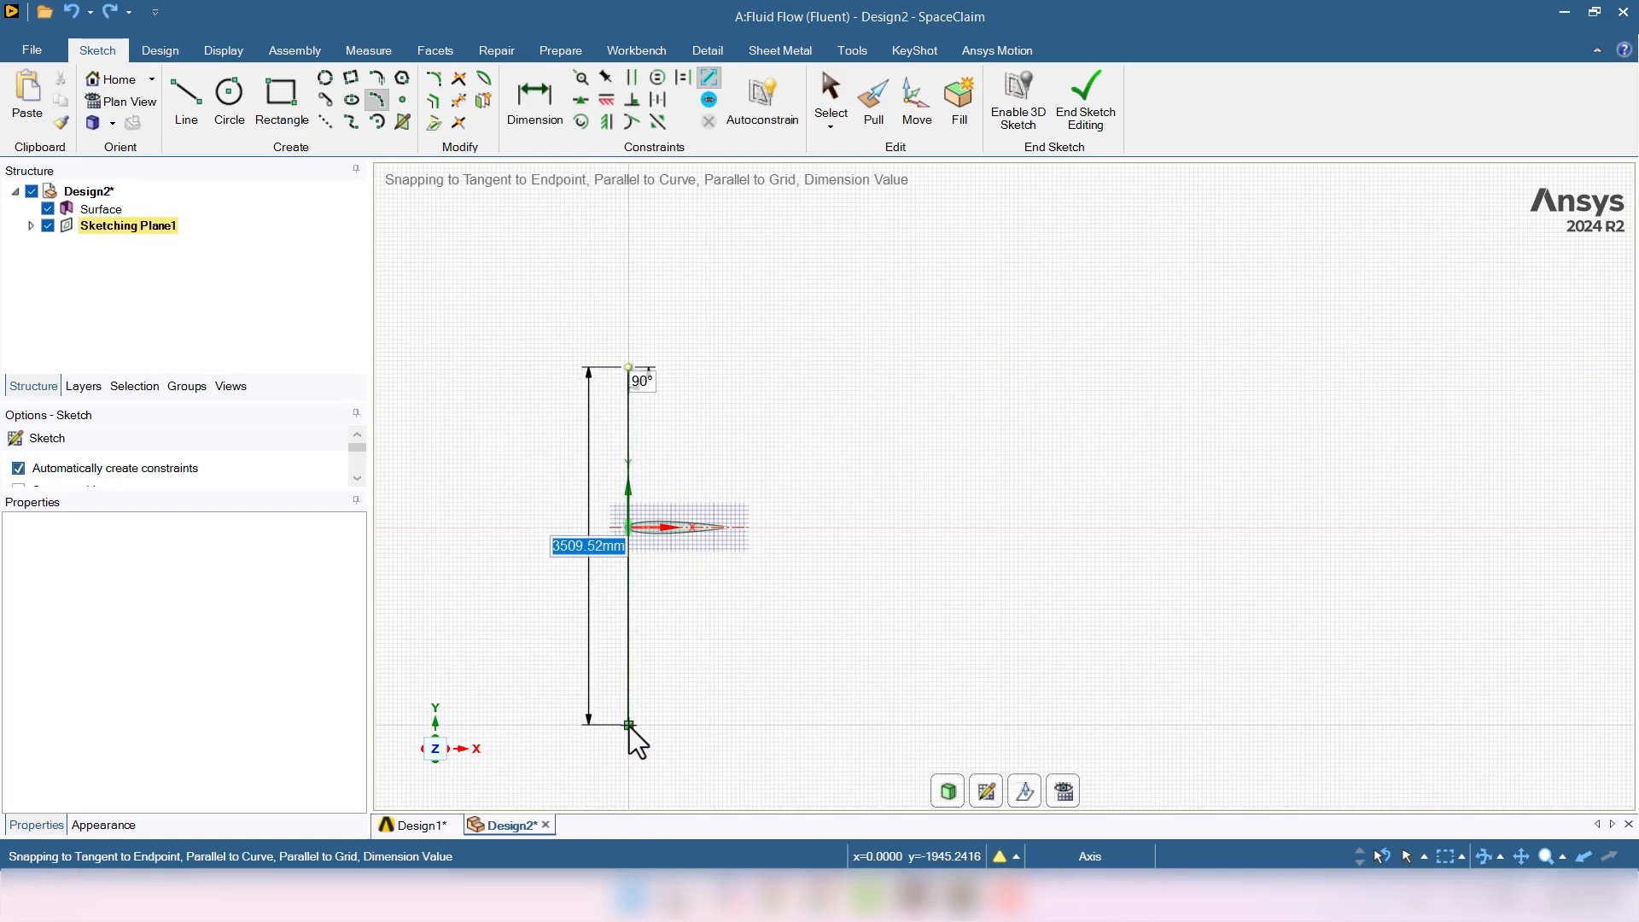
click(629, 726)
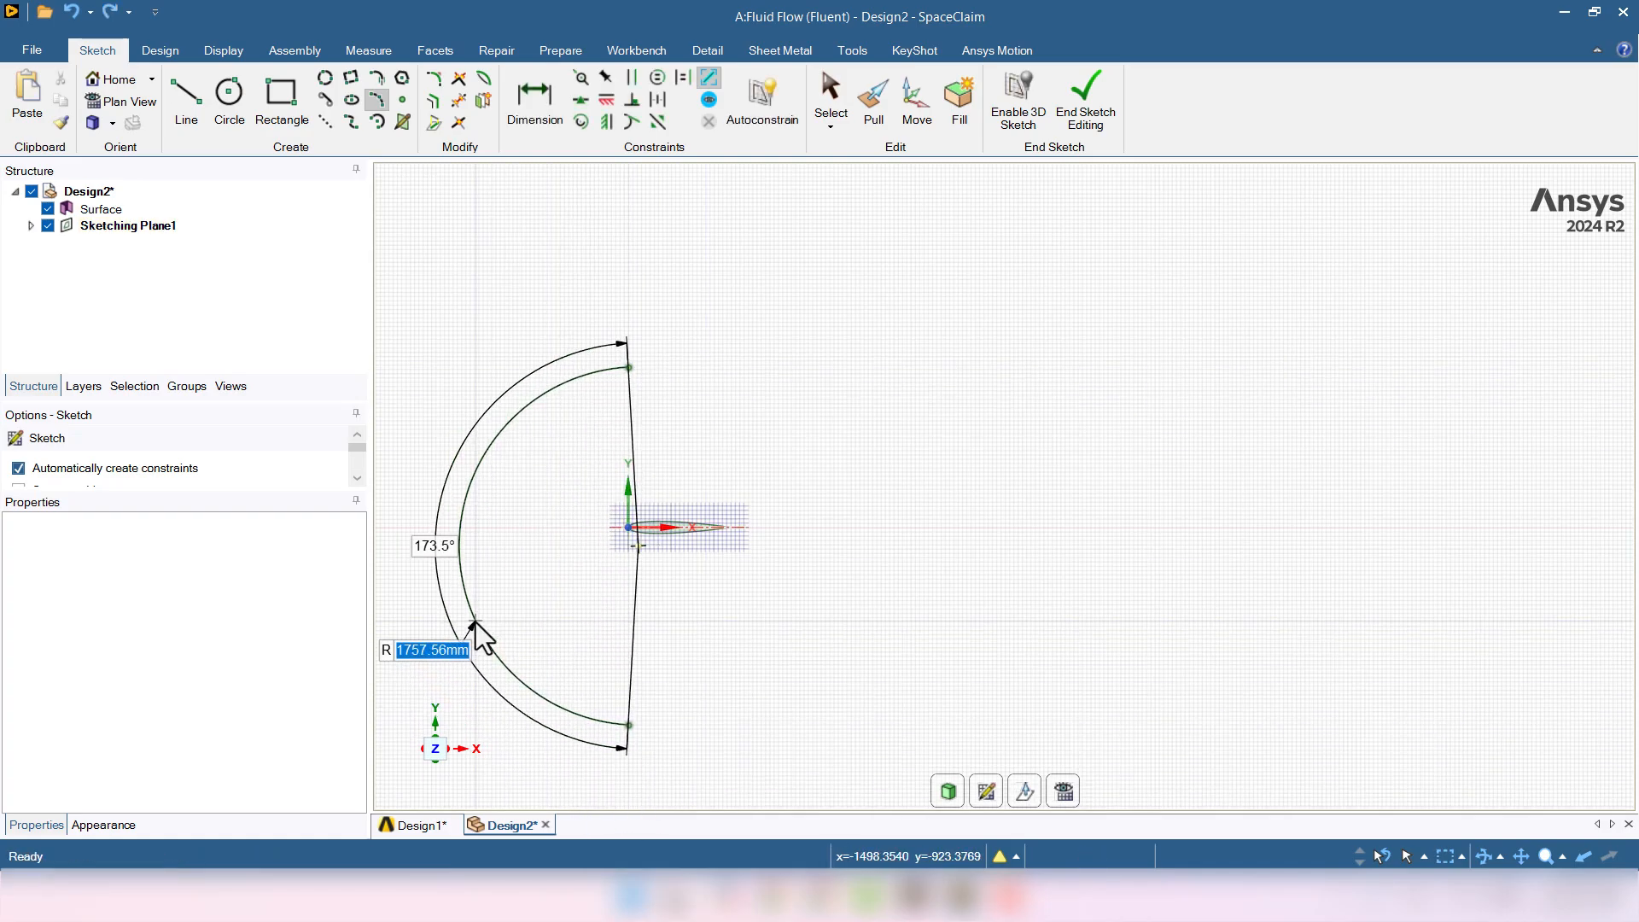
text(11000)
key(Tab)
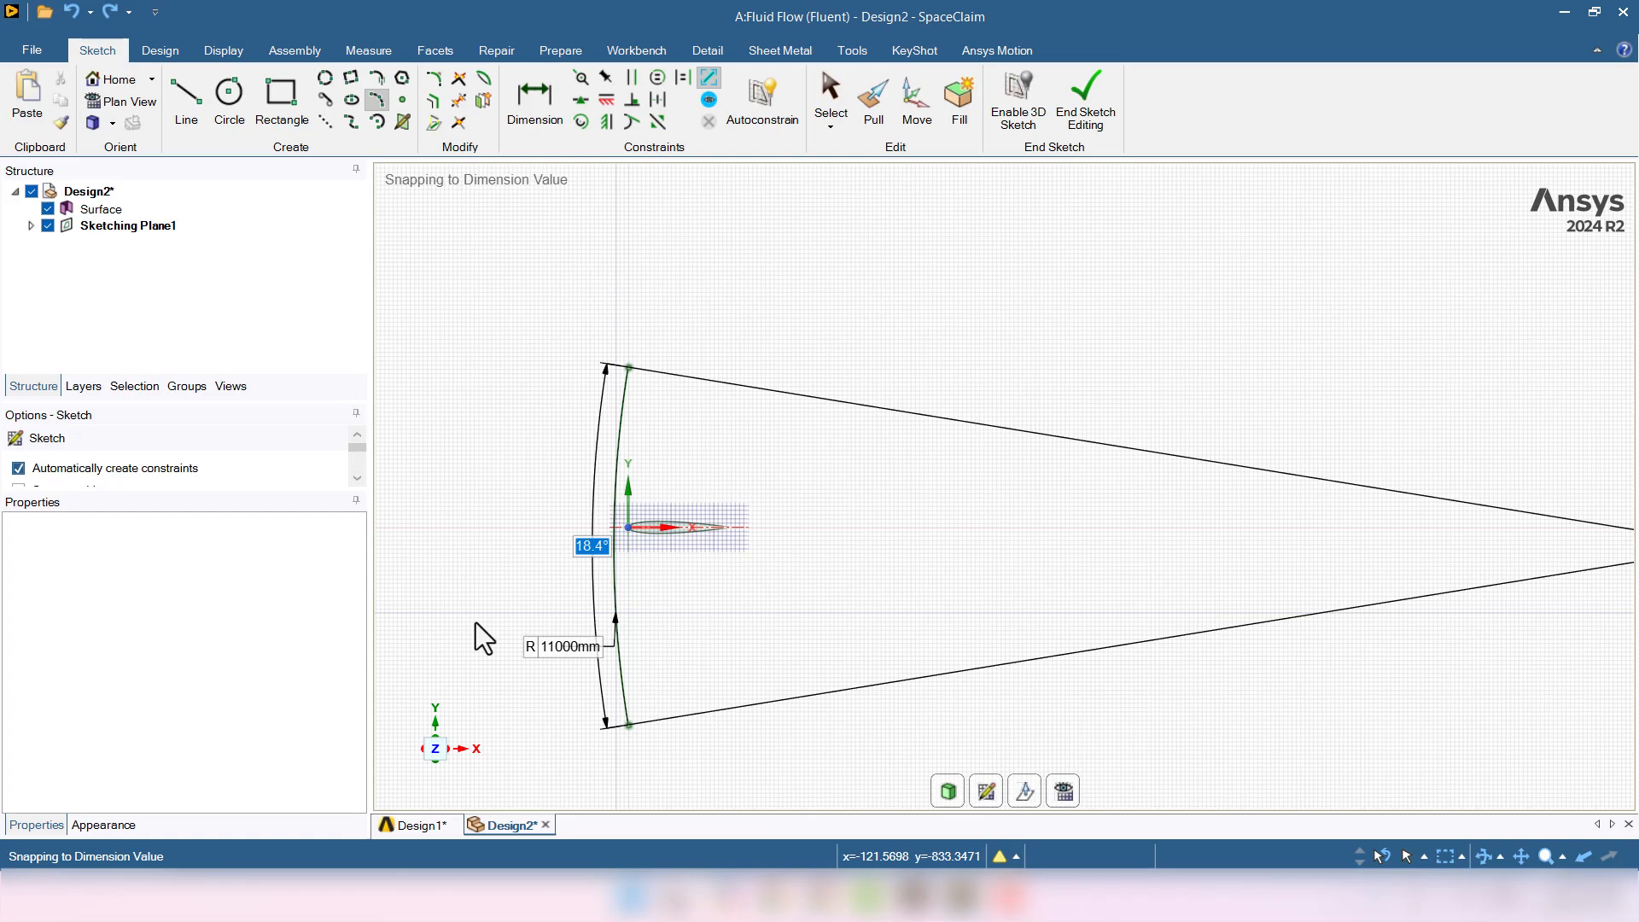
text(180)
key(Return)
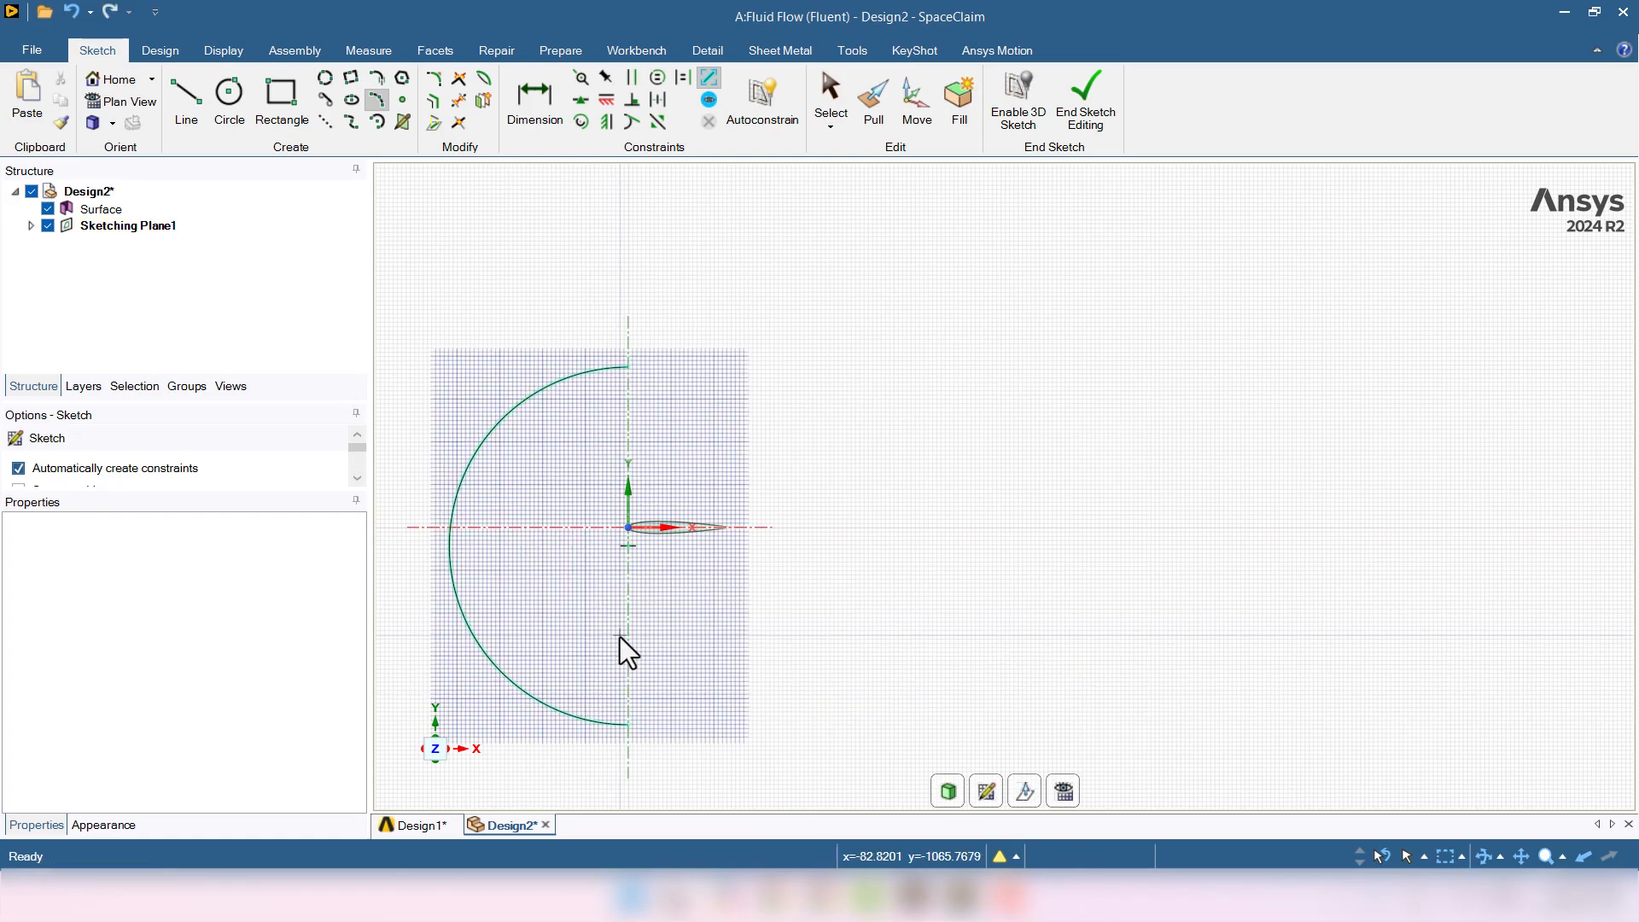
scroll(620, 637, up, 1)
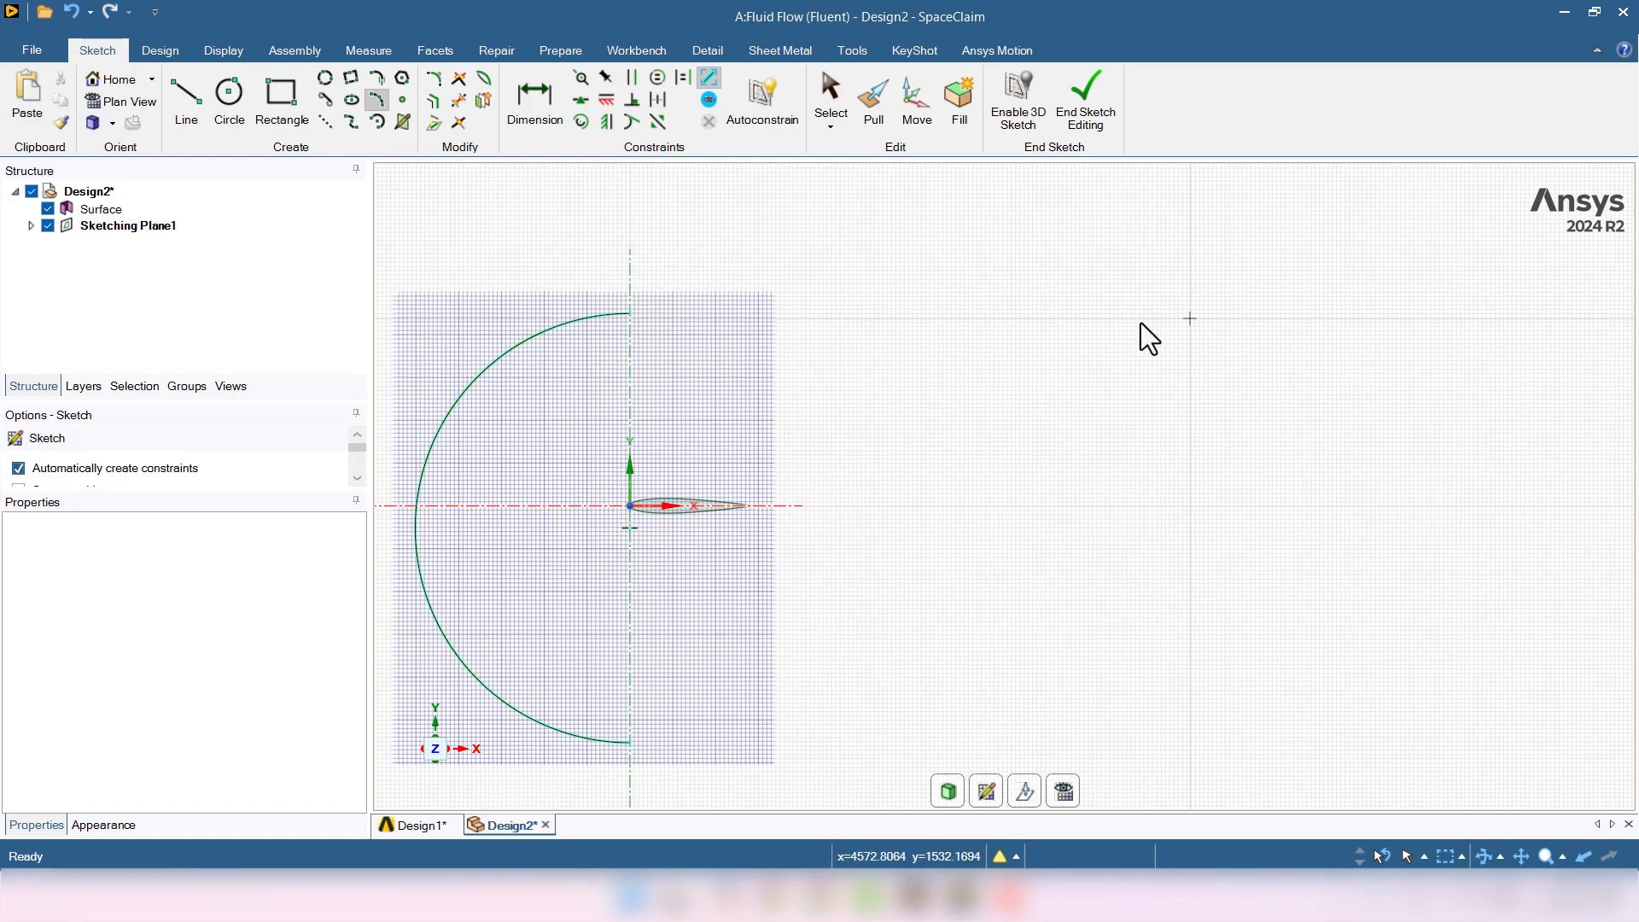
click(187, 98)
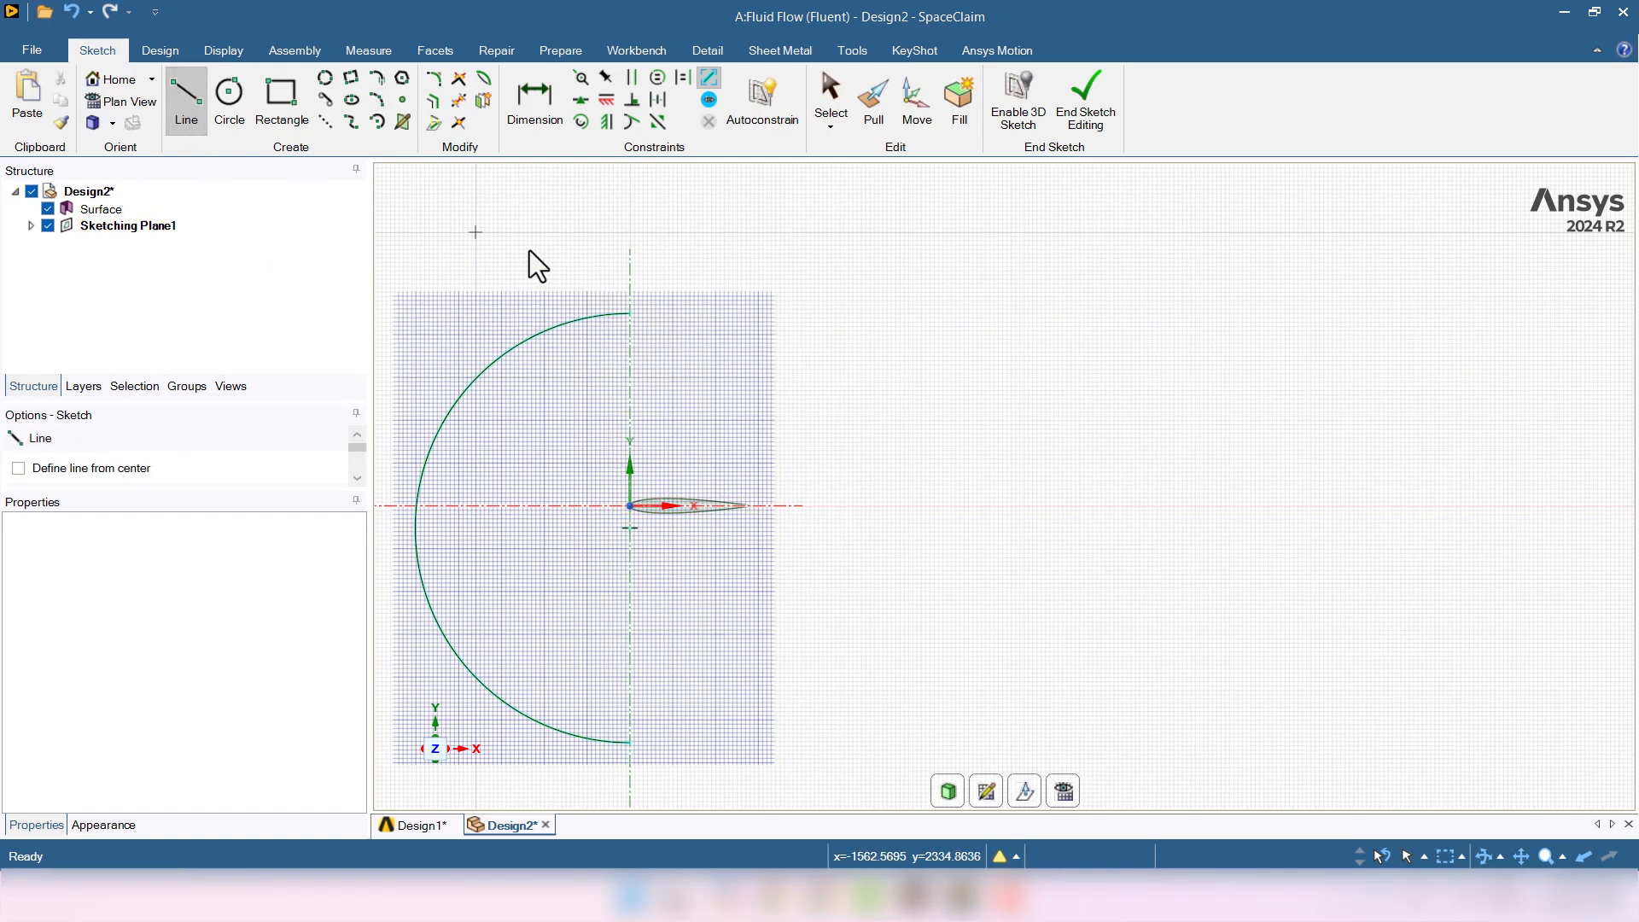
- Draw a 14000mm horizontal line from the arc's top, then lines down and back to the arc's bottom end
click(631, 312)
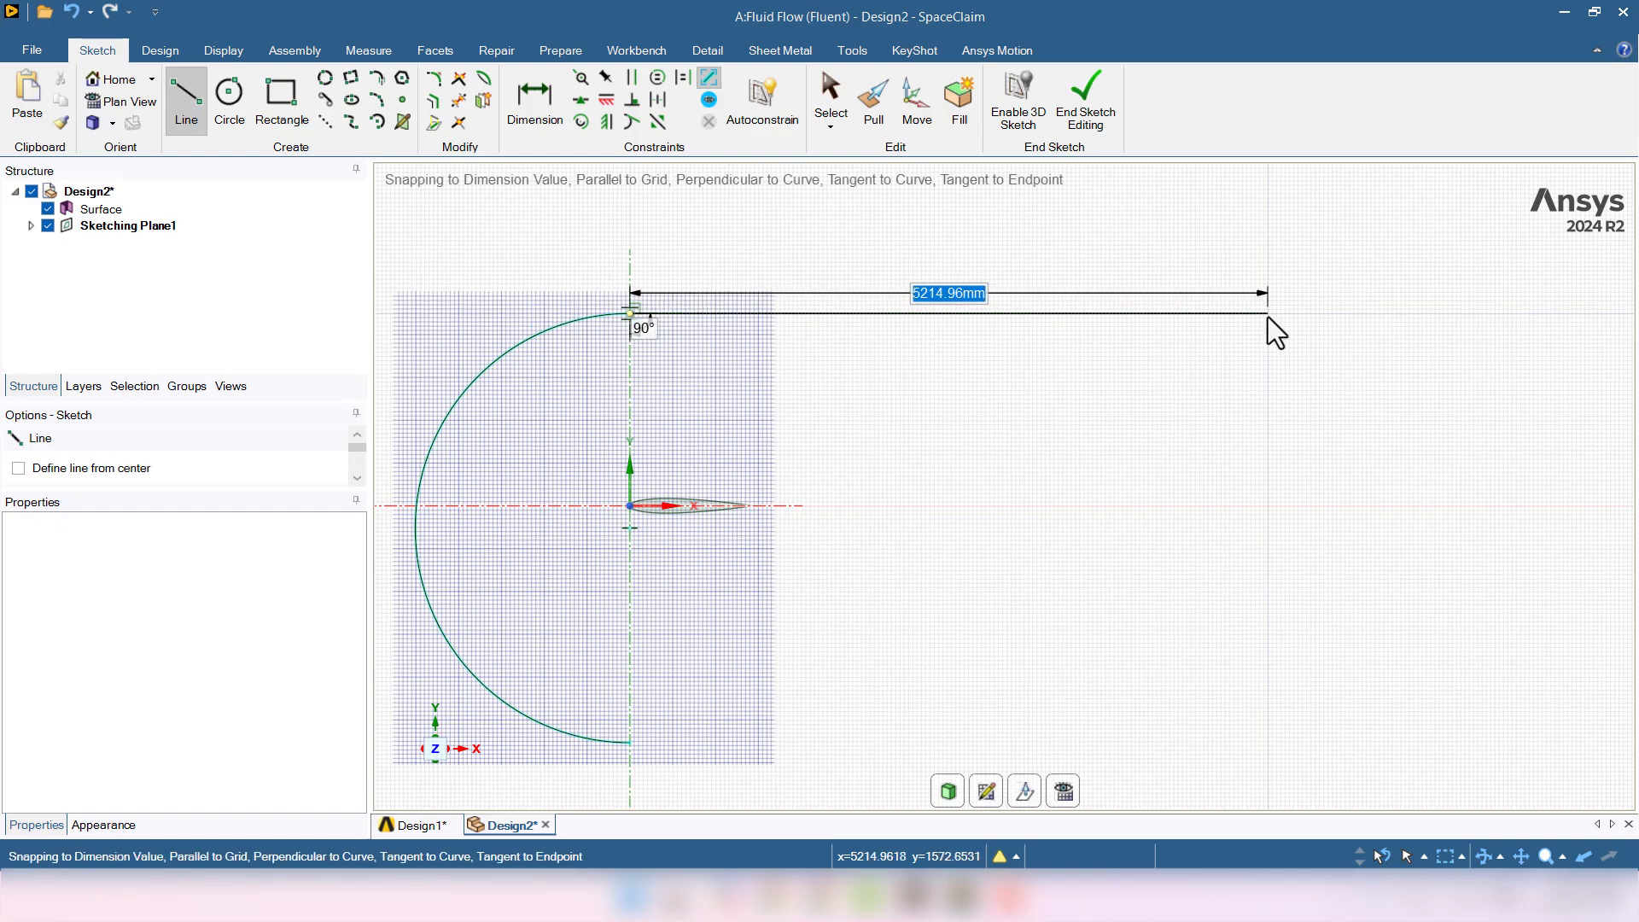
text(14)
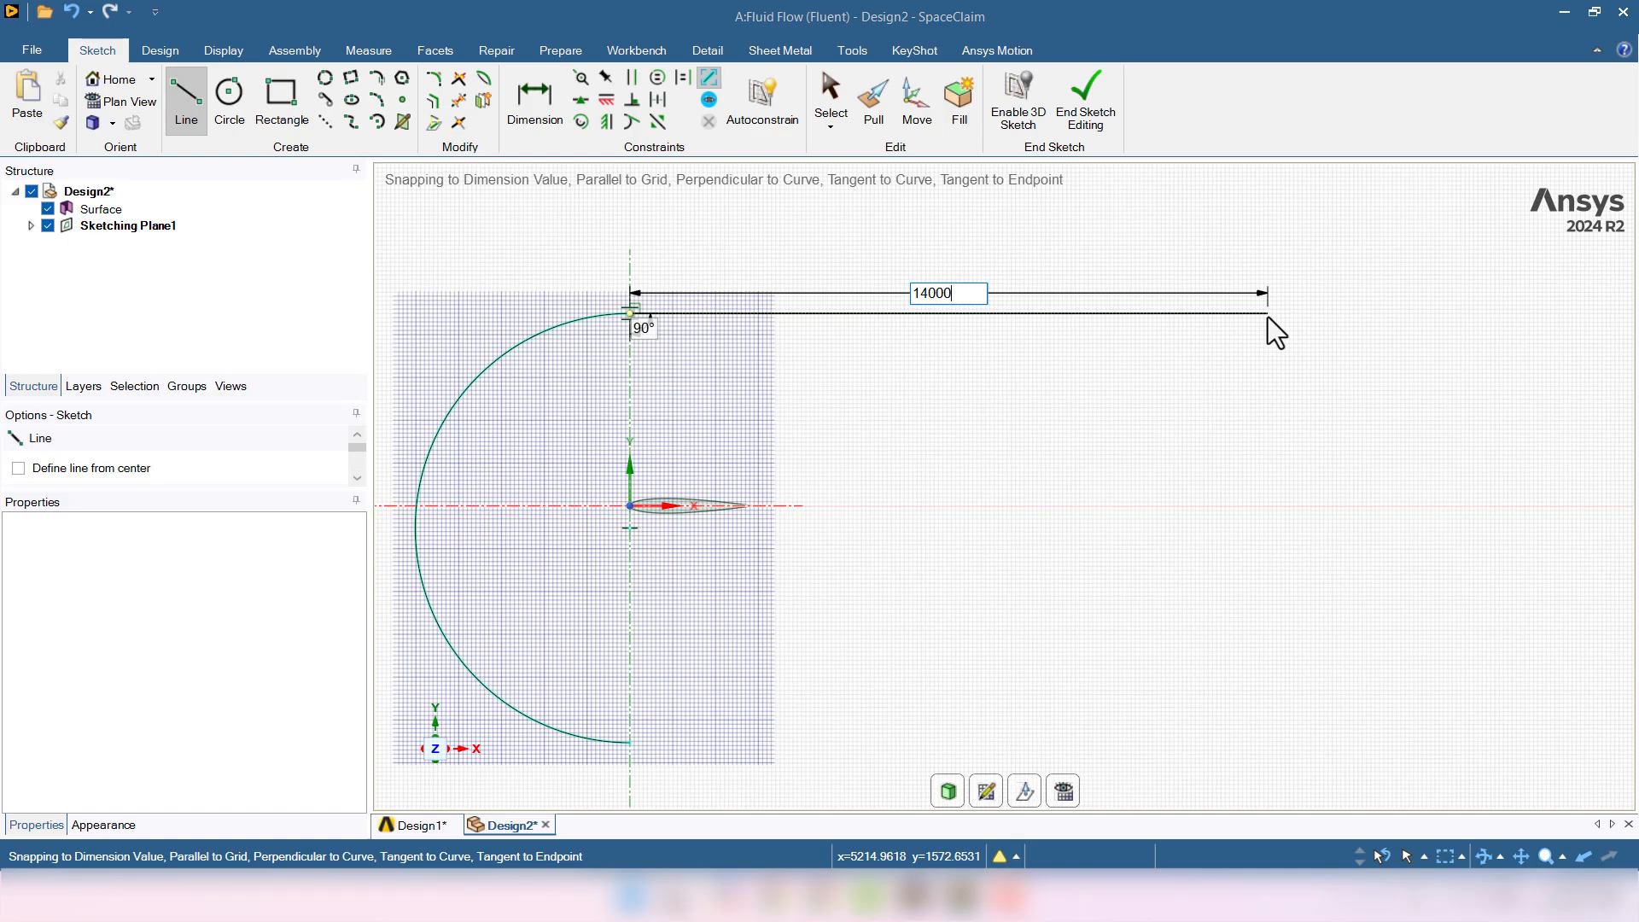
text(000)
key(Return)
scroll(1269, 330, down, 5)
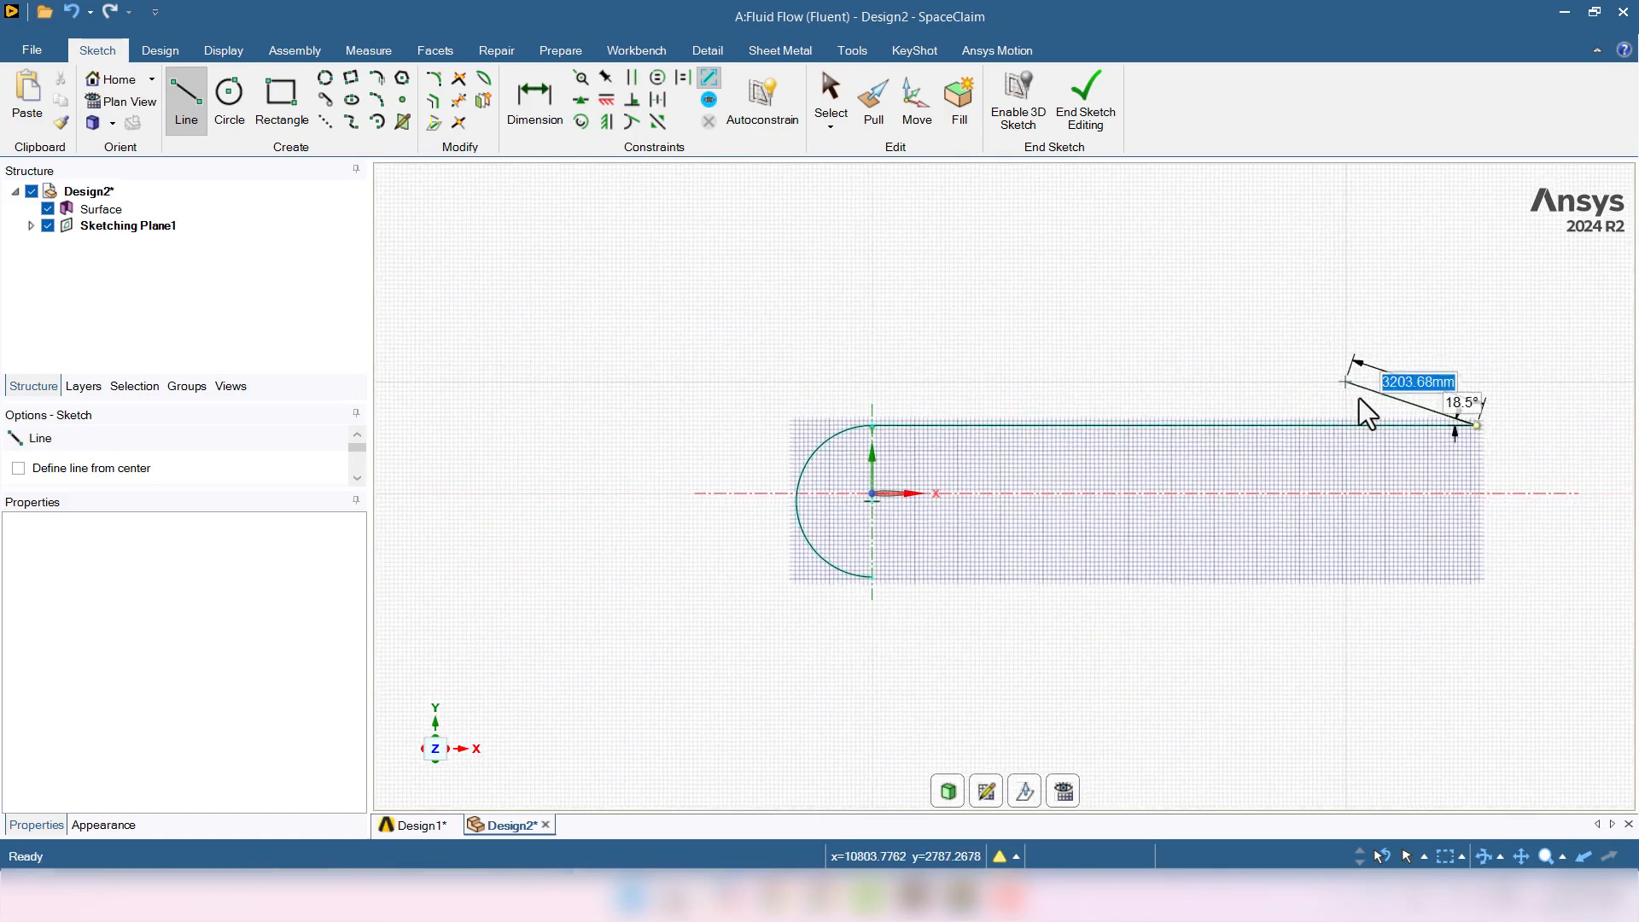
click(1477, 577)
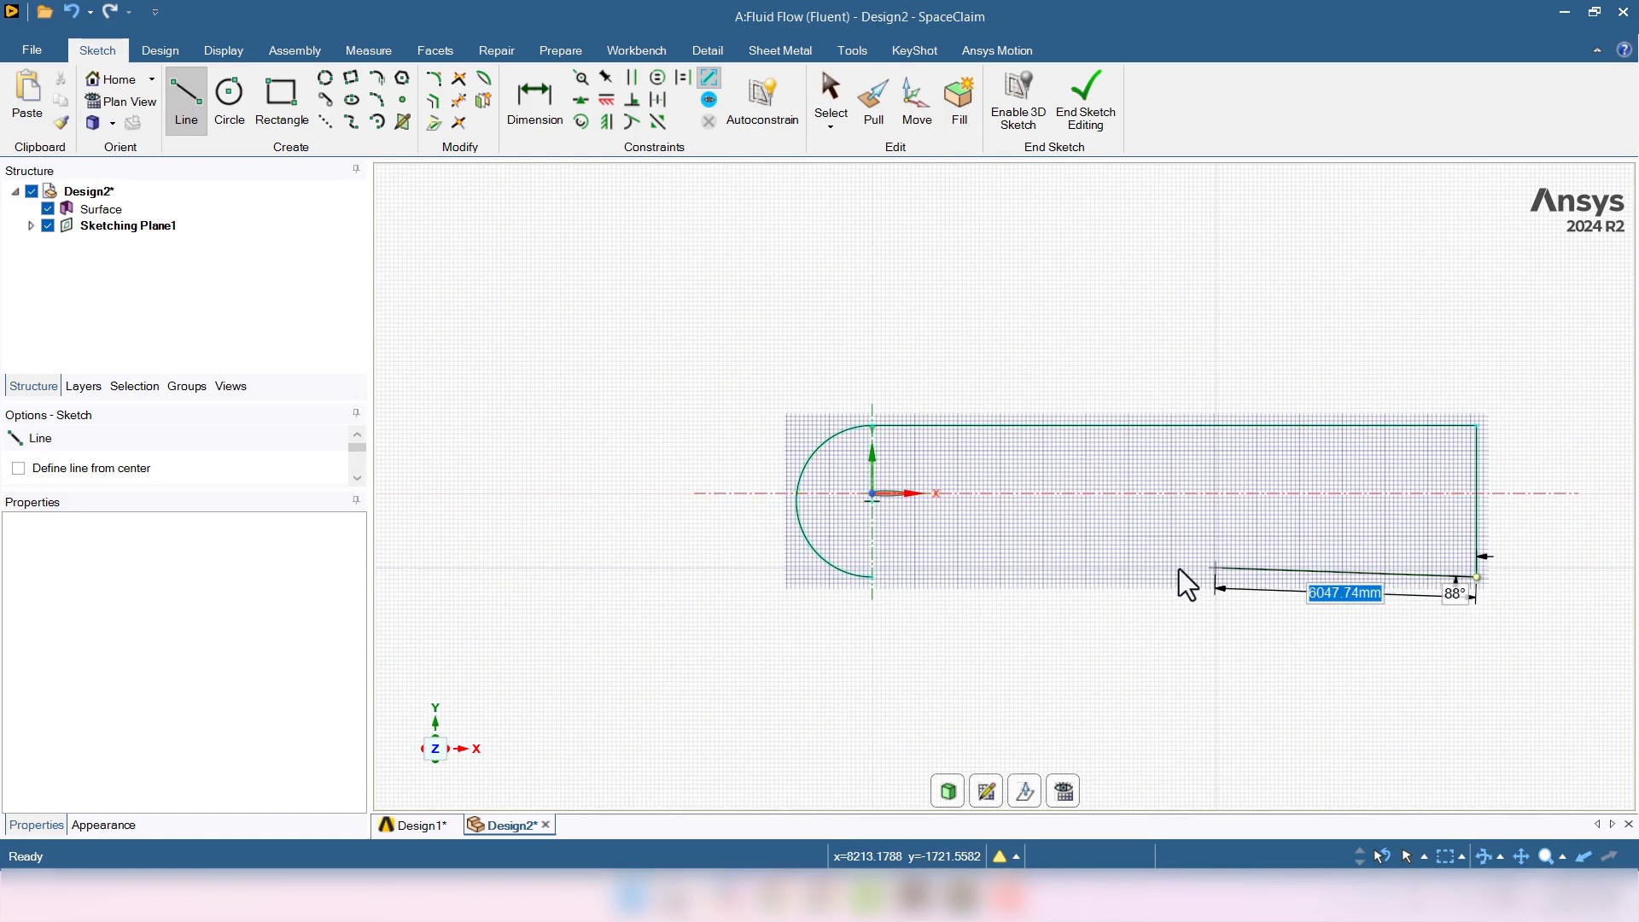
click(869, 577)
key(Escape)
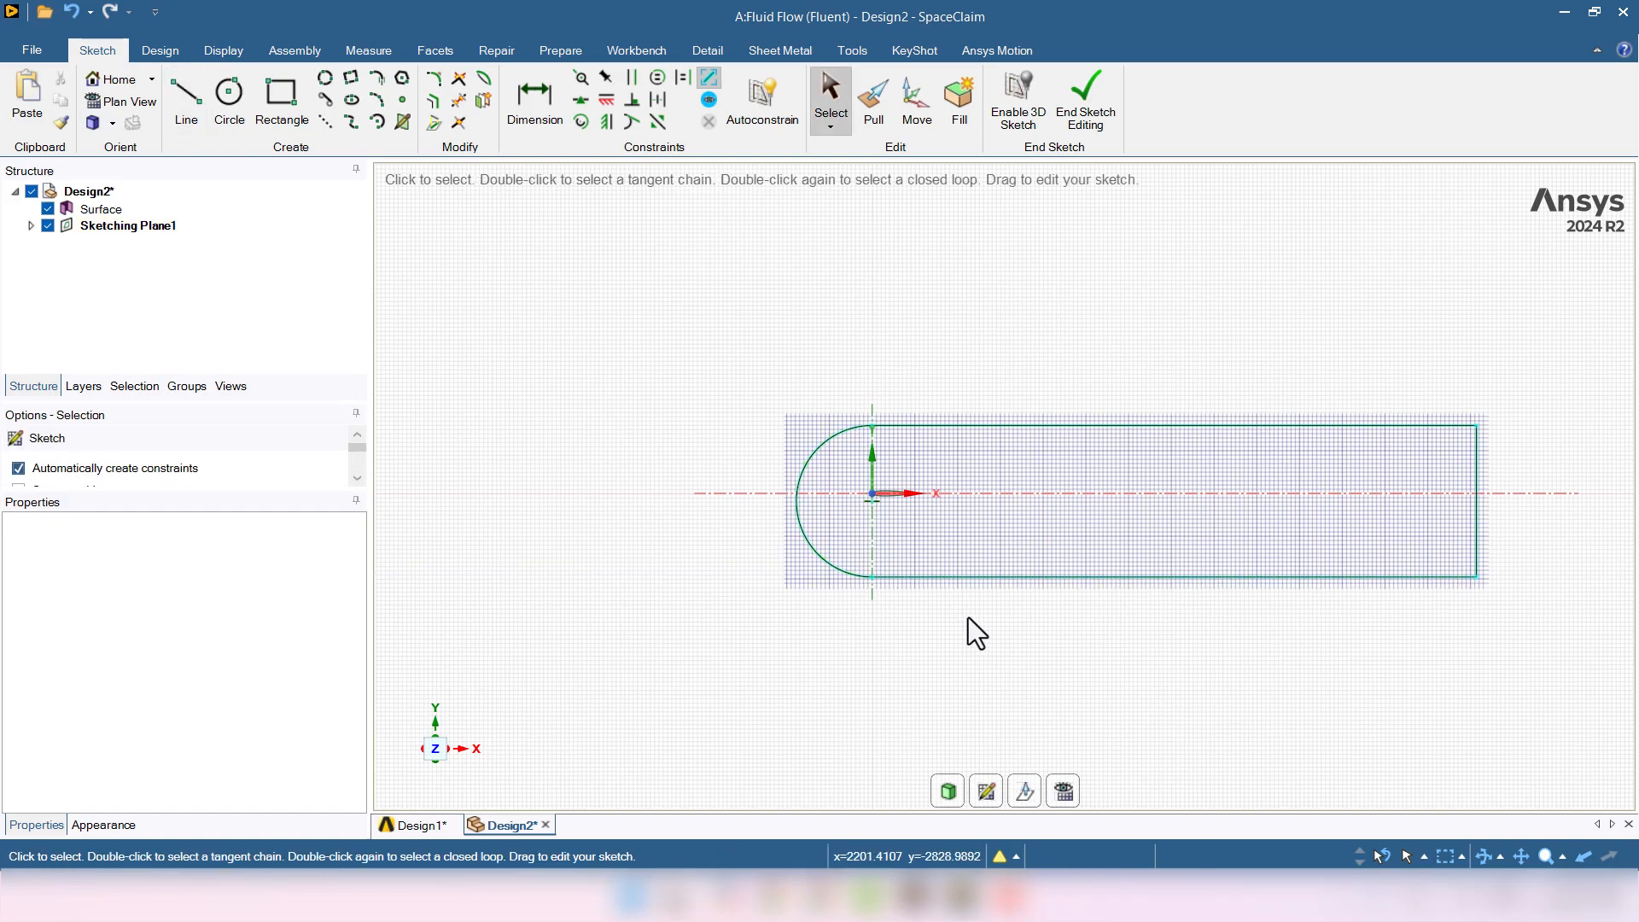
scroll(880, 512, up, 1)
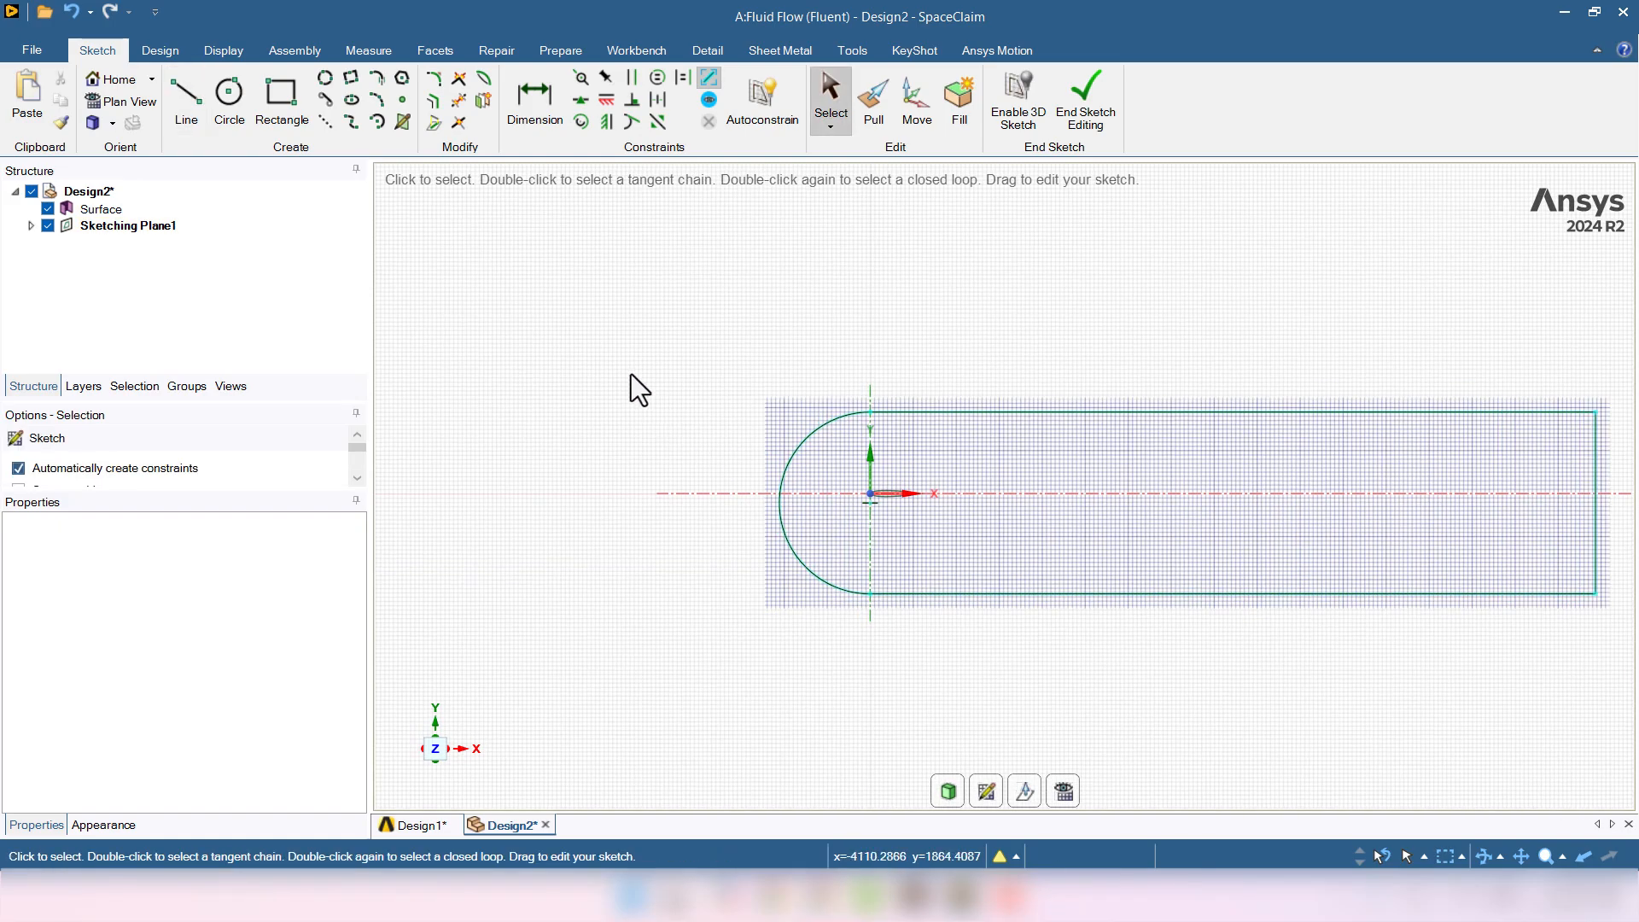
- Dimension the arc's radius to 11000mm
click(531, 110)
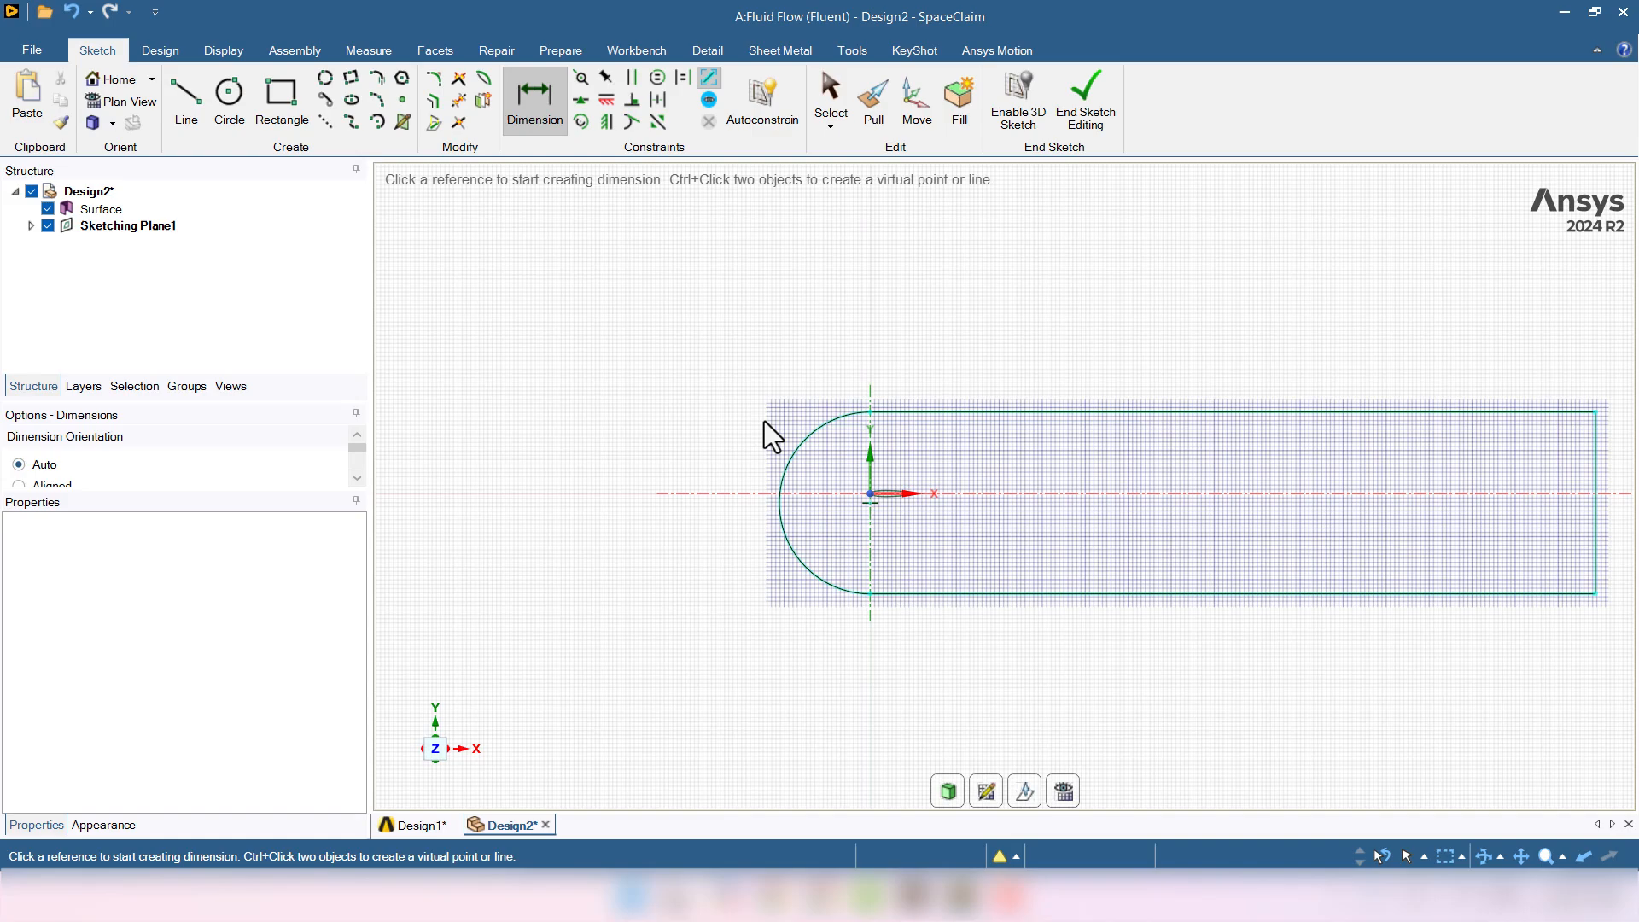
click(805, 466)
click(808, 478)
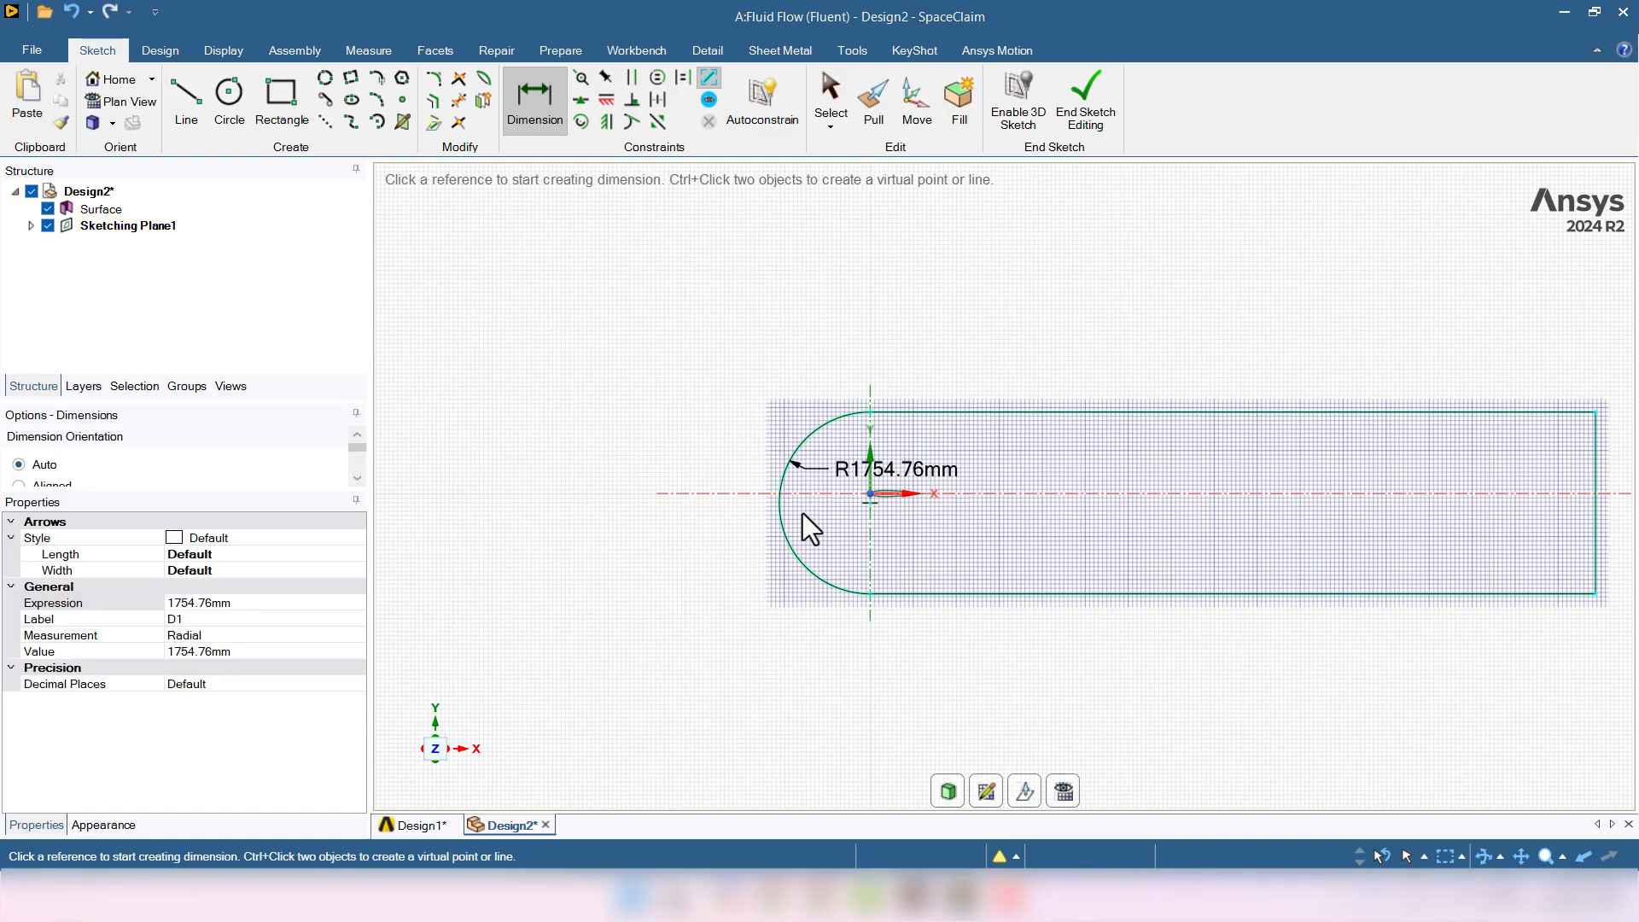
click(853, 471)
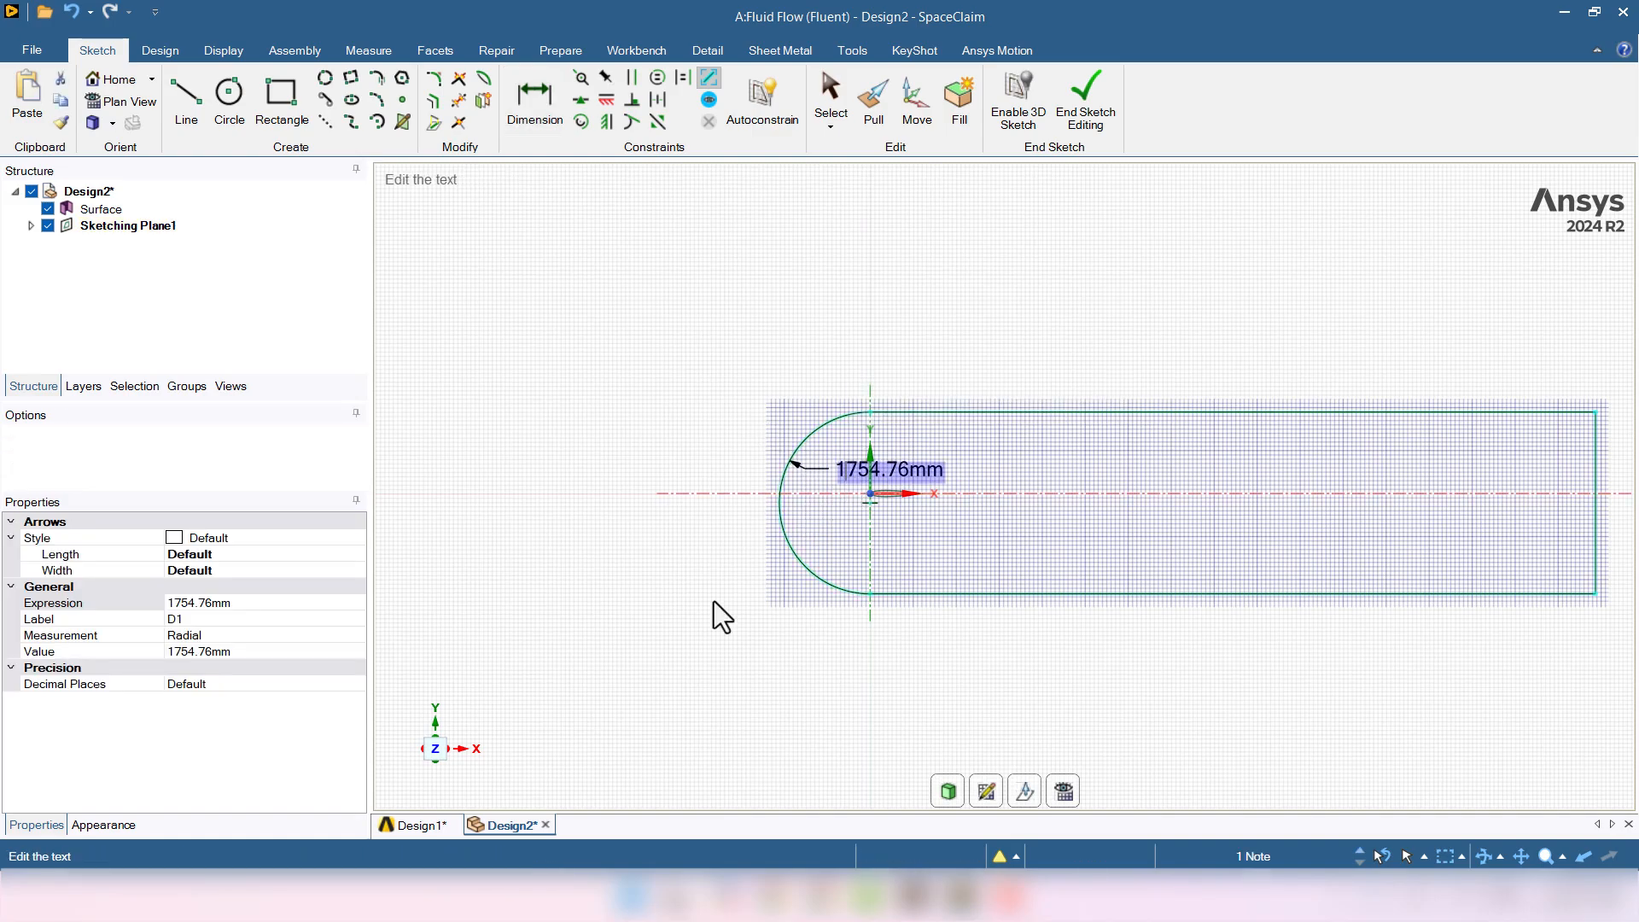
text(11000)
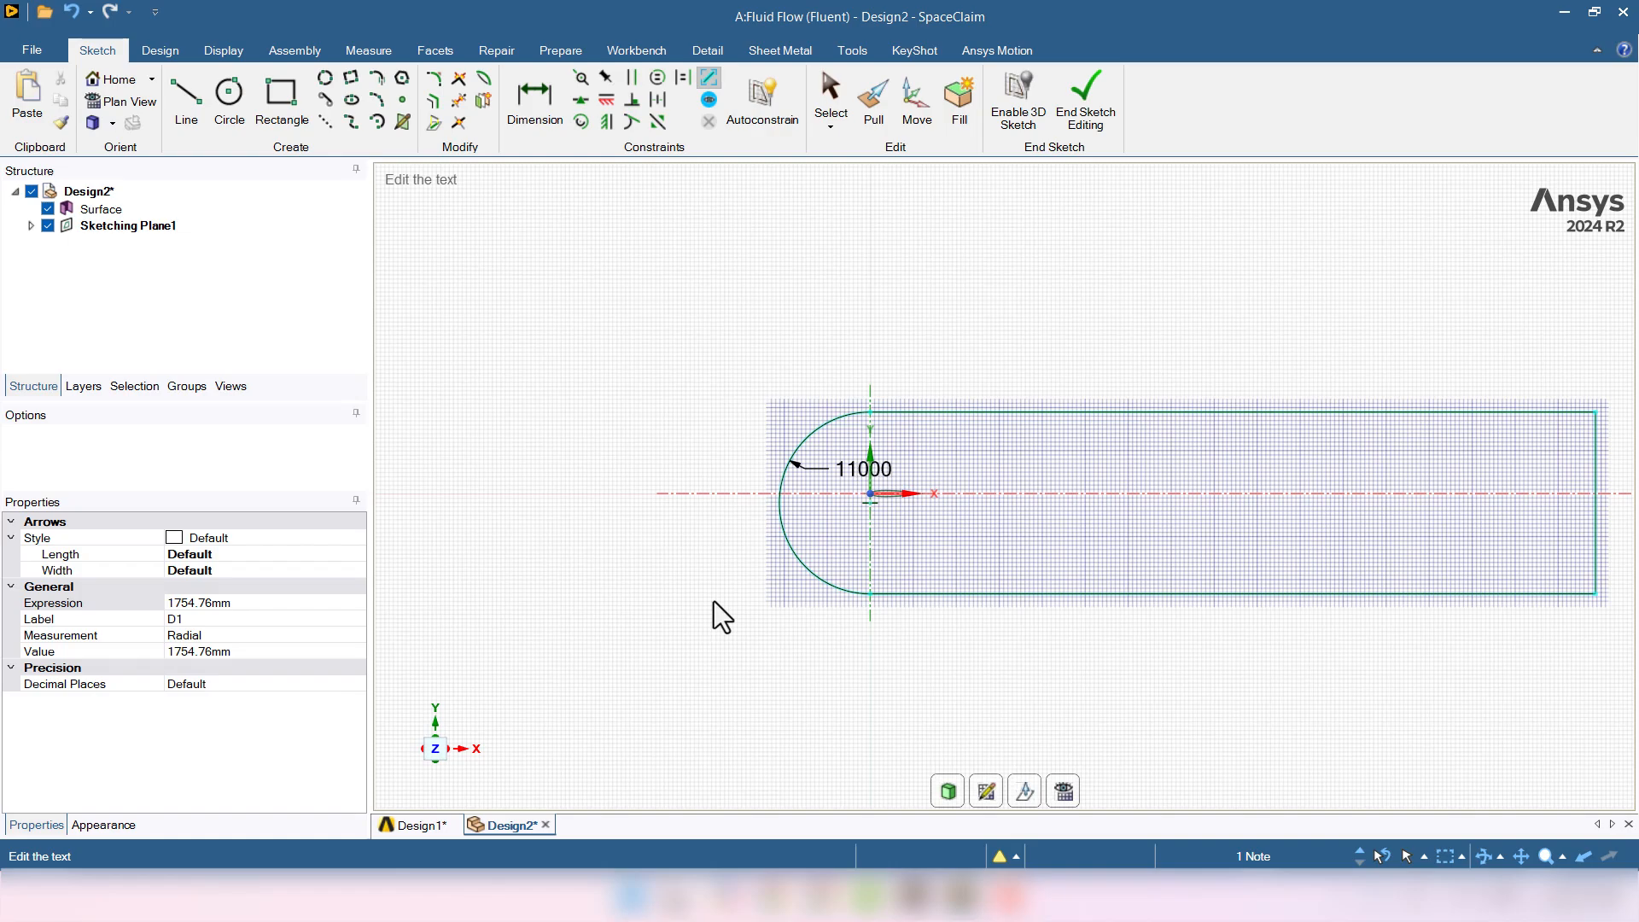
key(Return)
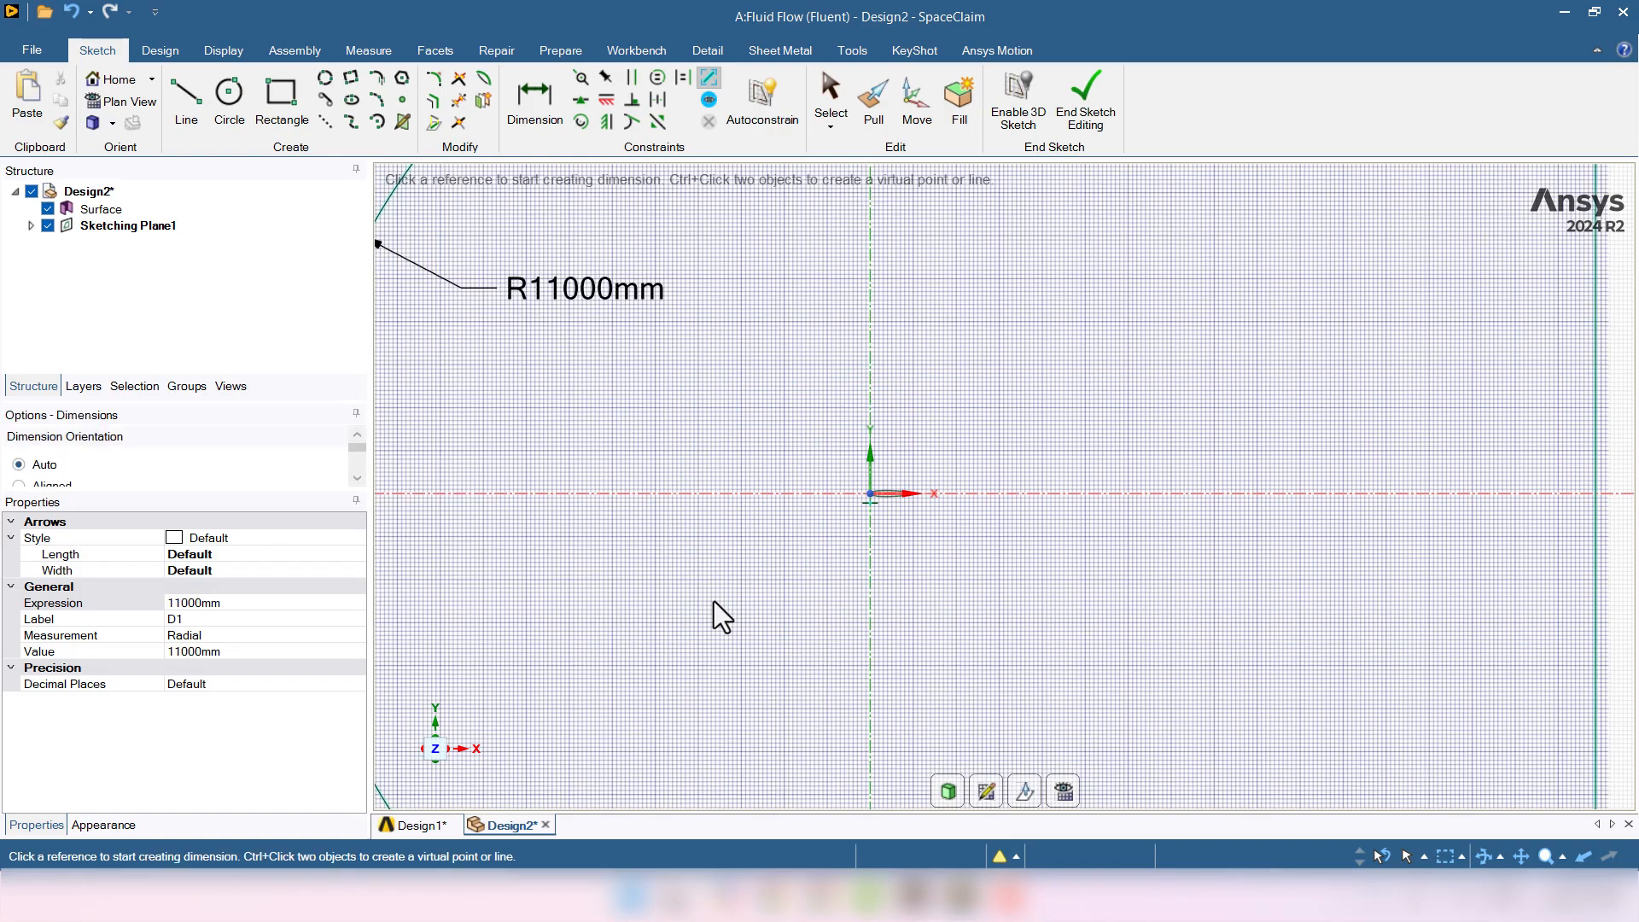
scroll(713, 602, down, 7)
scroll(693, 664, up, 1)
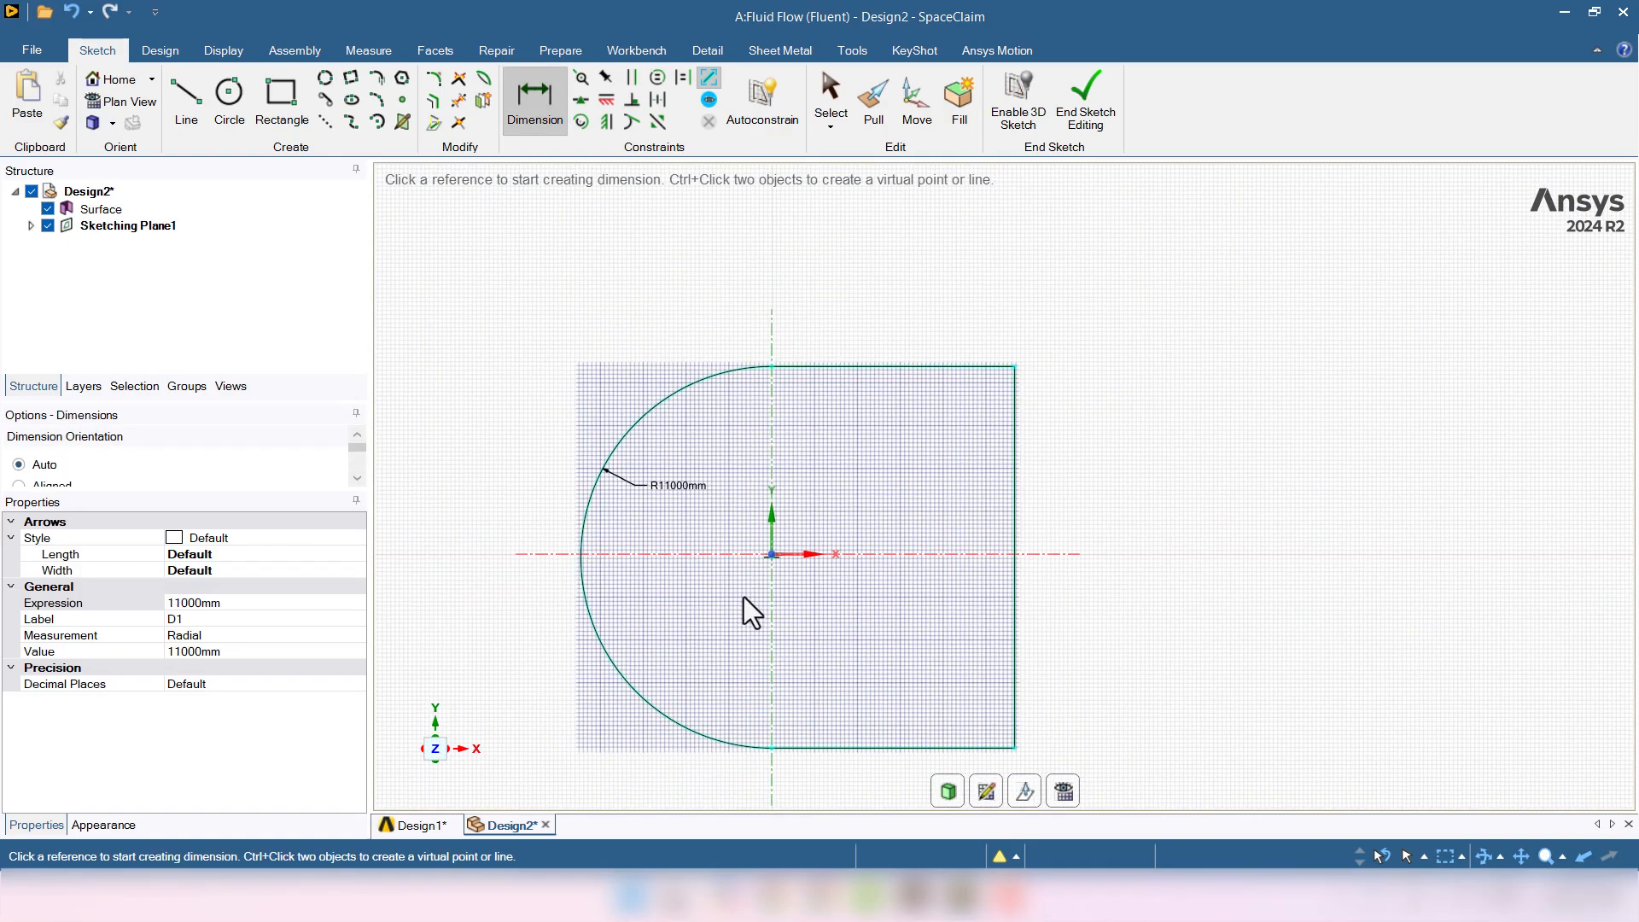
- Dimension the top edge at 14000mm and the axis-to-edge height at 11000mm, then end the sketch
click(871, 385)
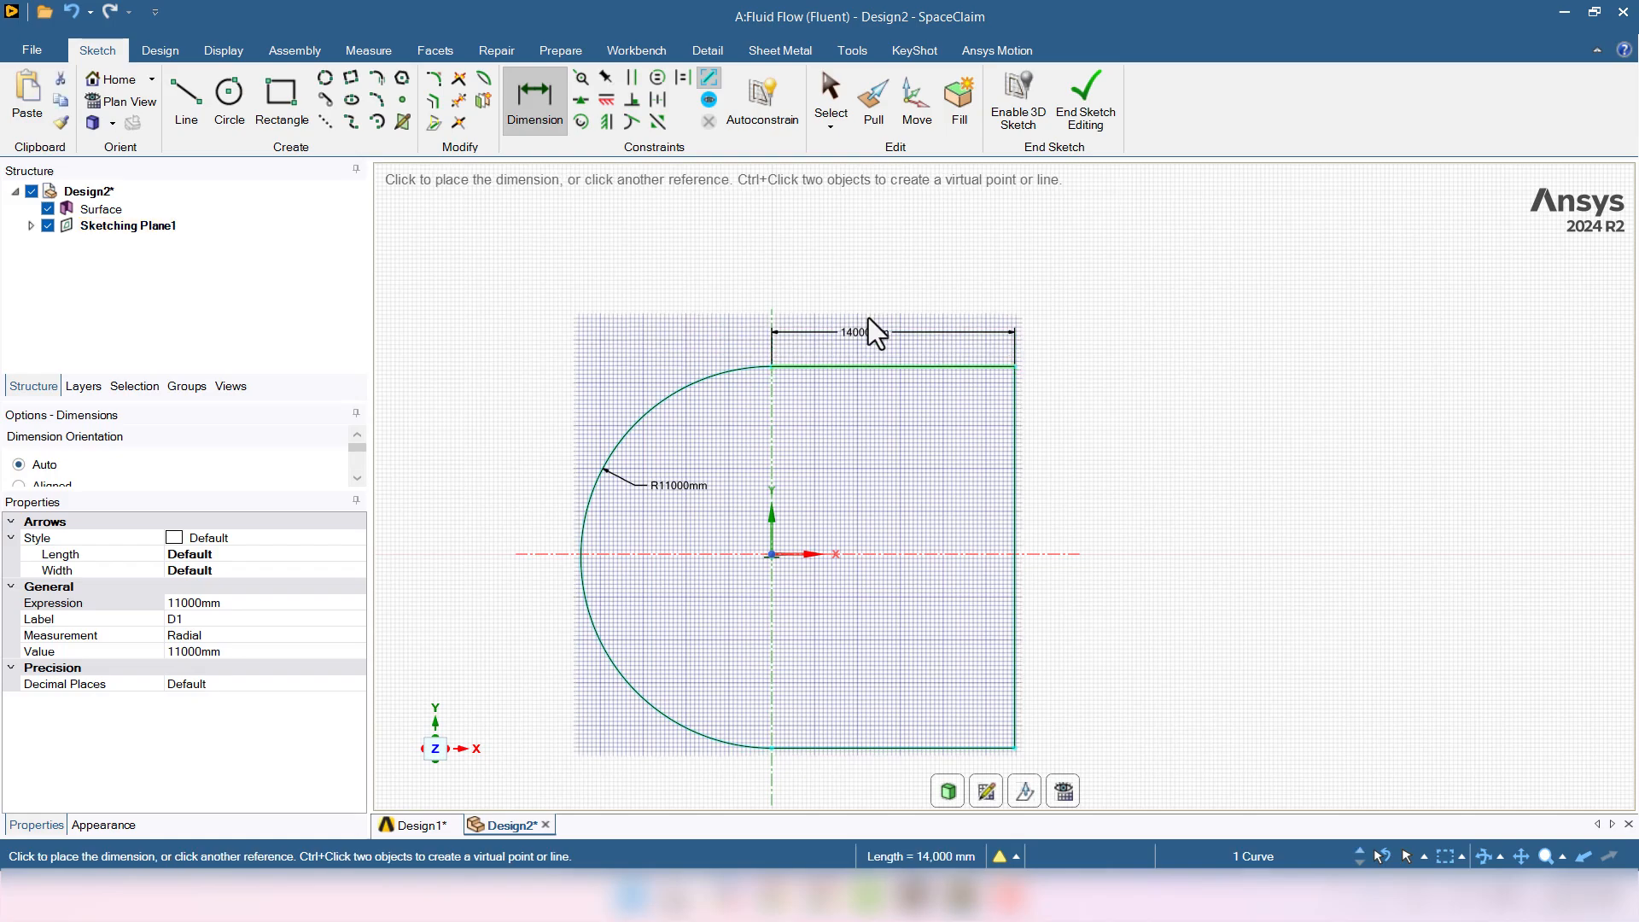
click(886, 326)
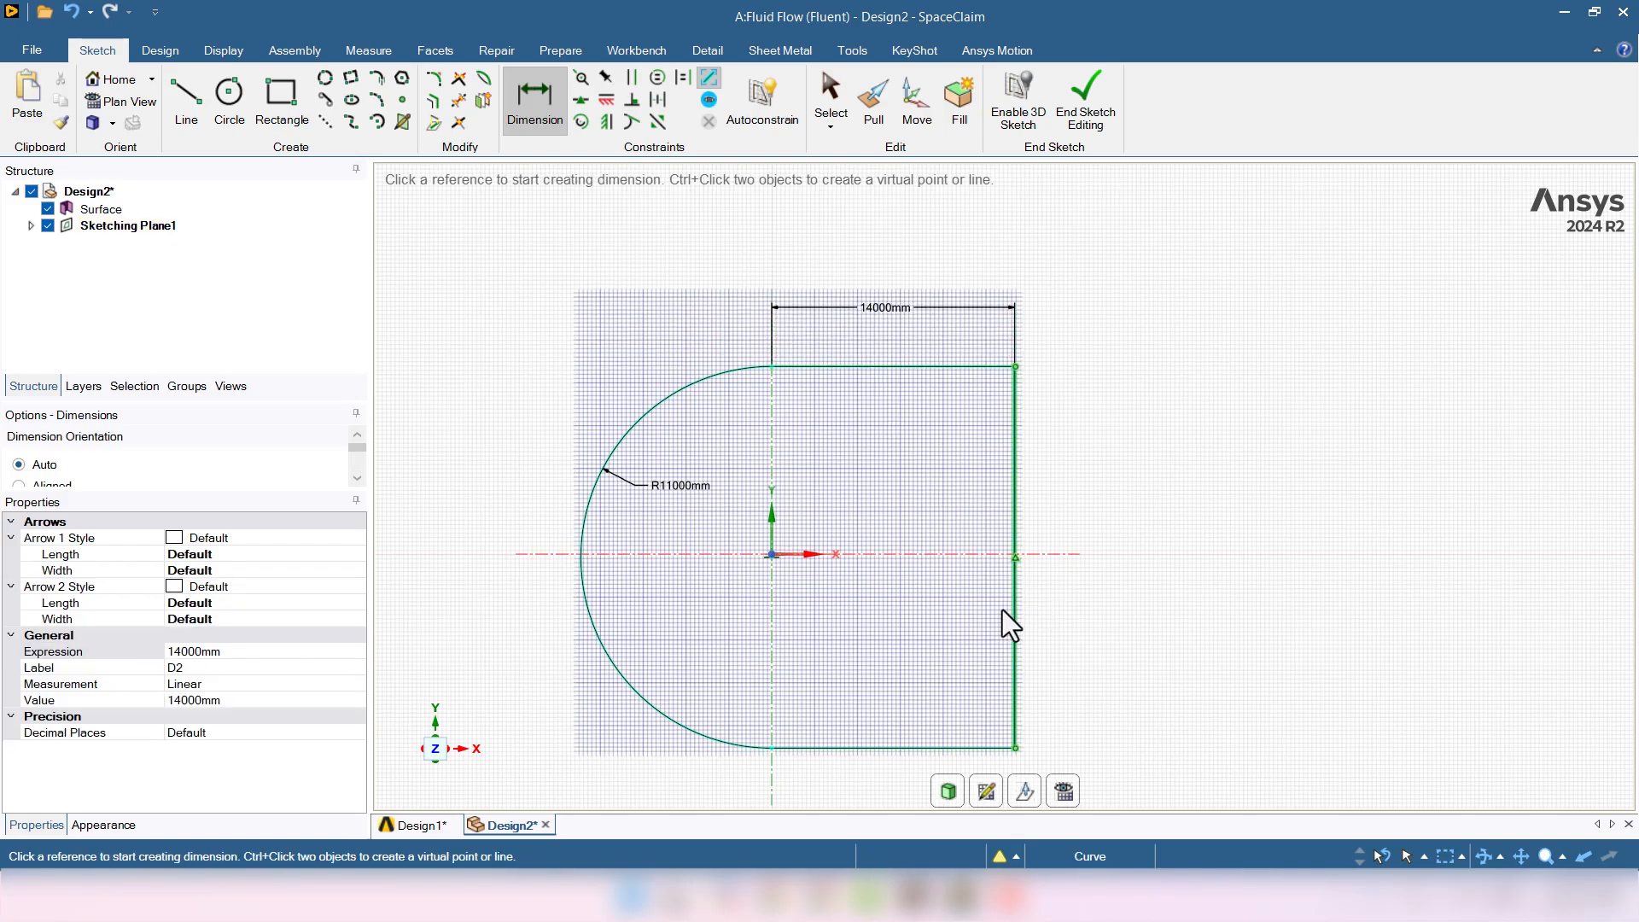
click(856, 554)
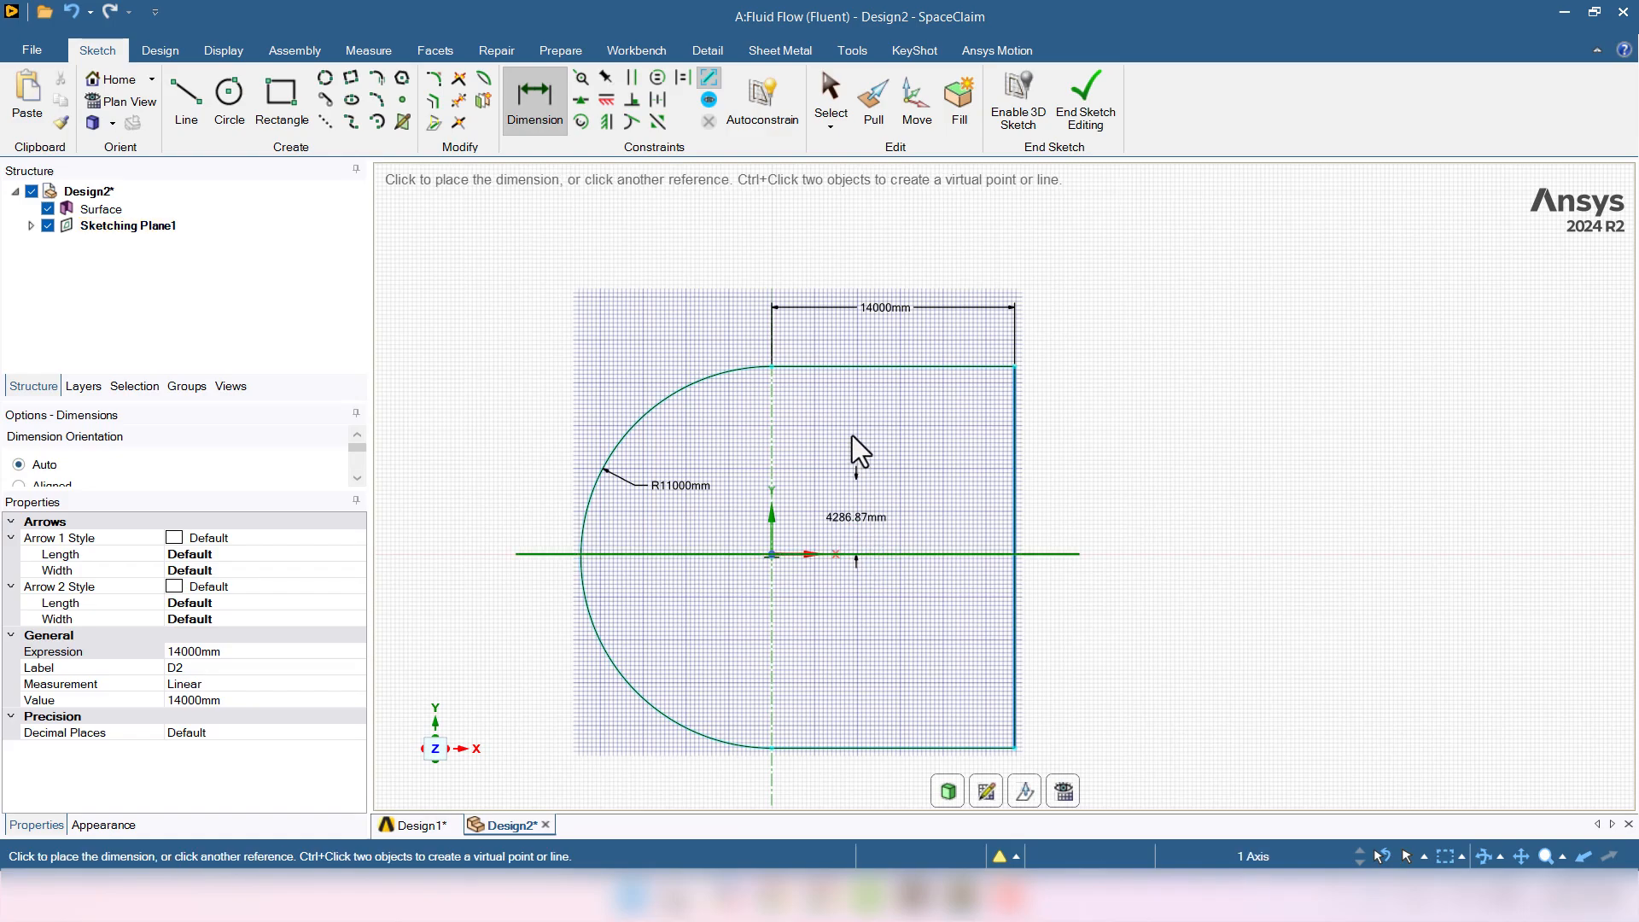
click(854, 368)
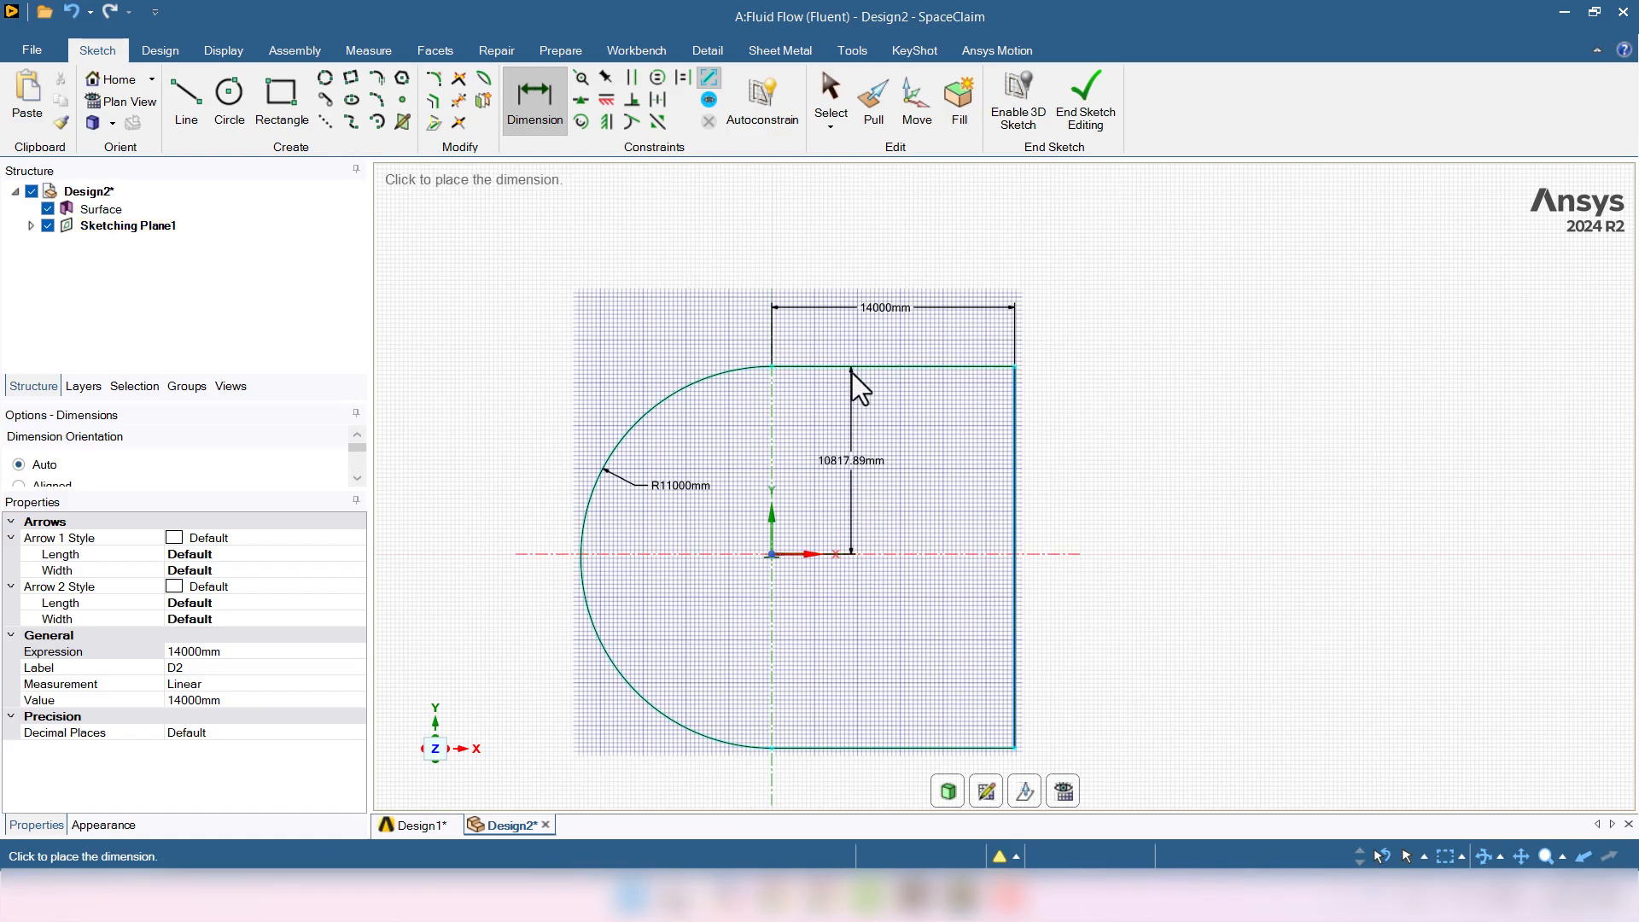
click(879, 483)
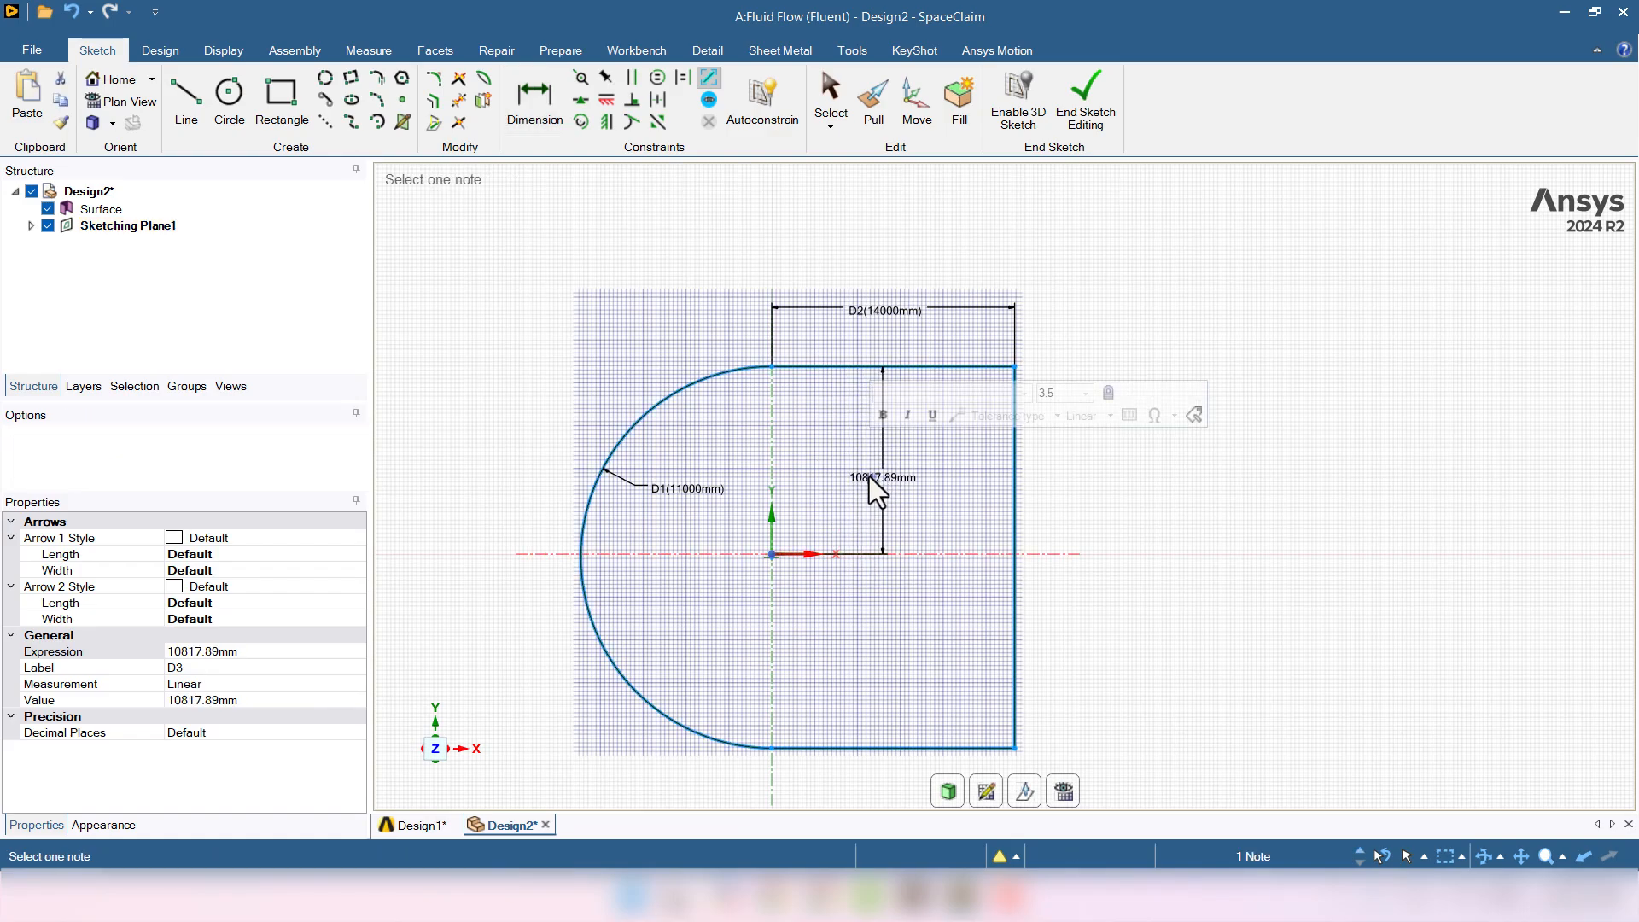
click(869, 476)
text(11000)
key(Return)
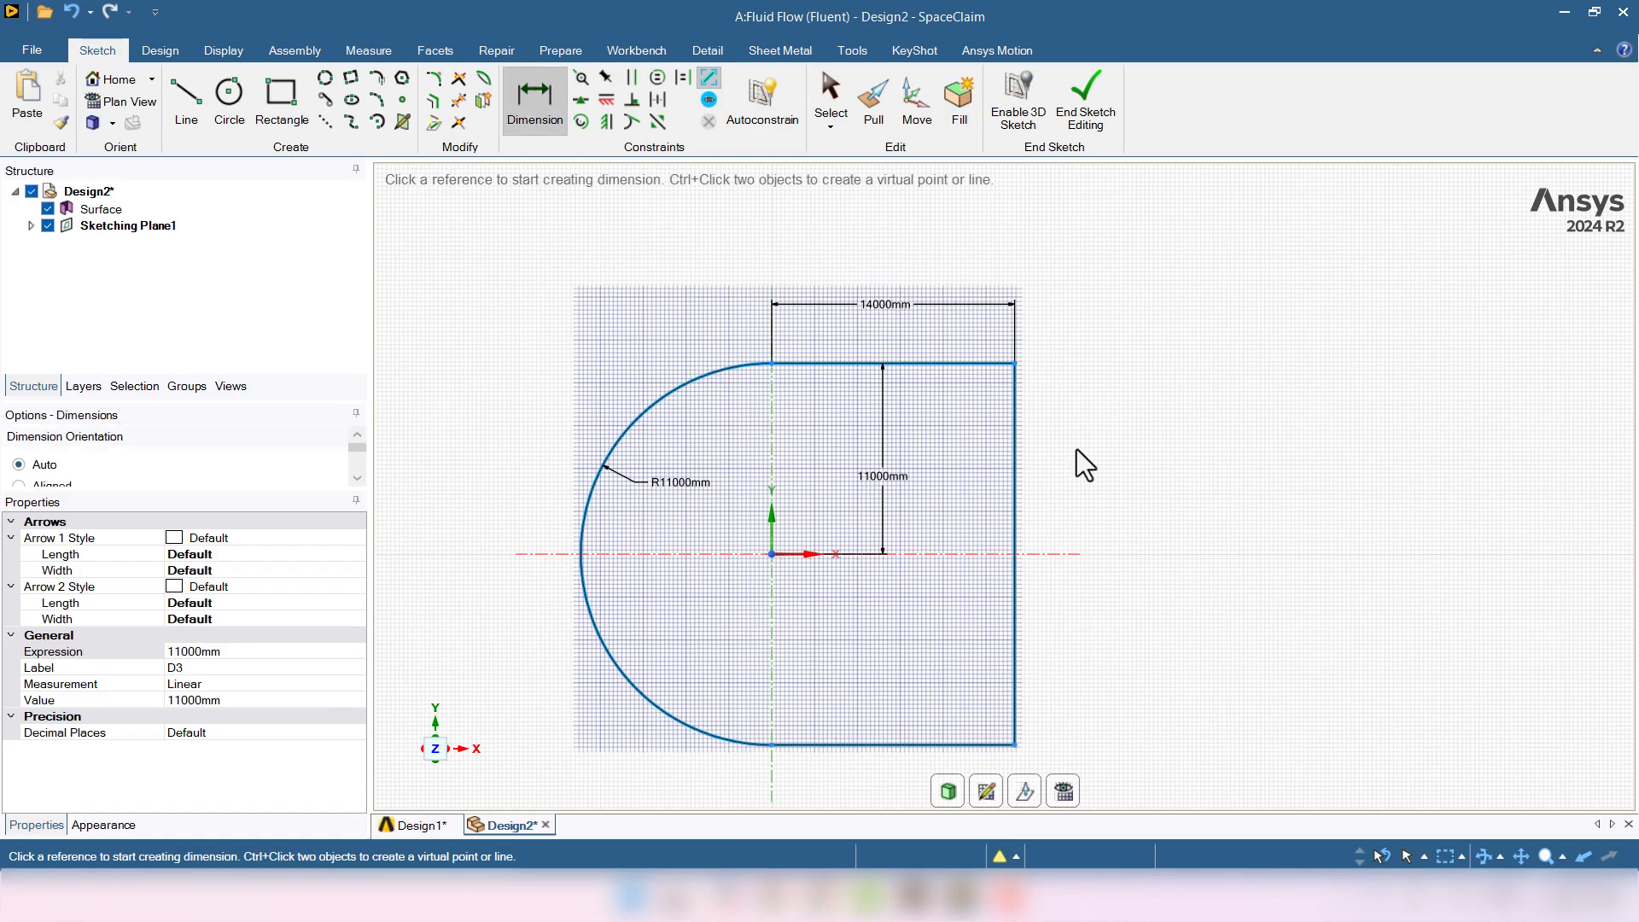
click(1084, 107)
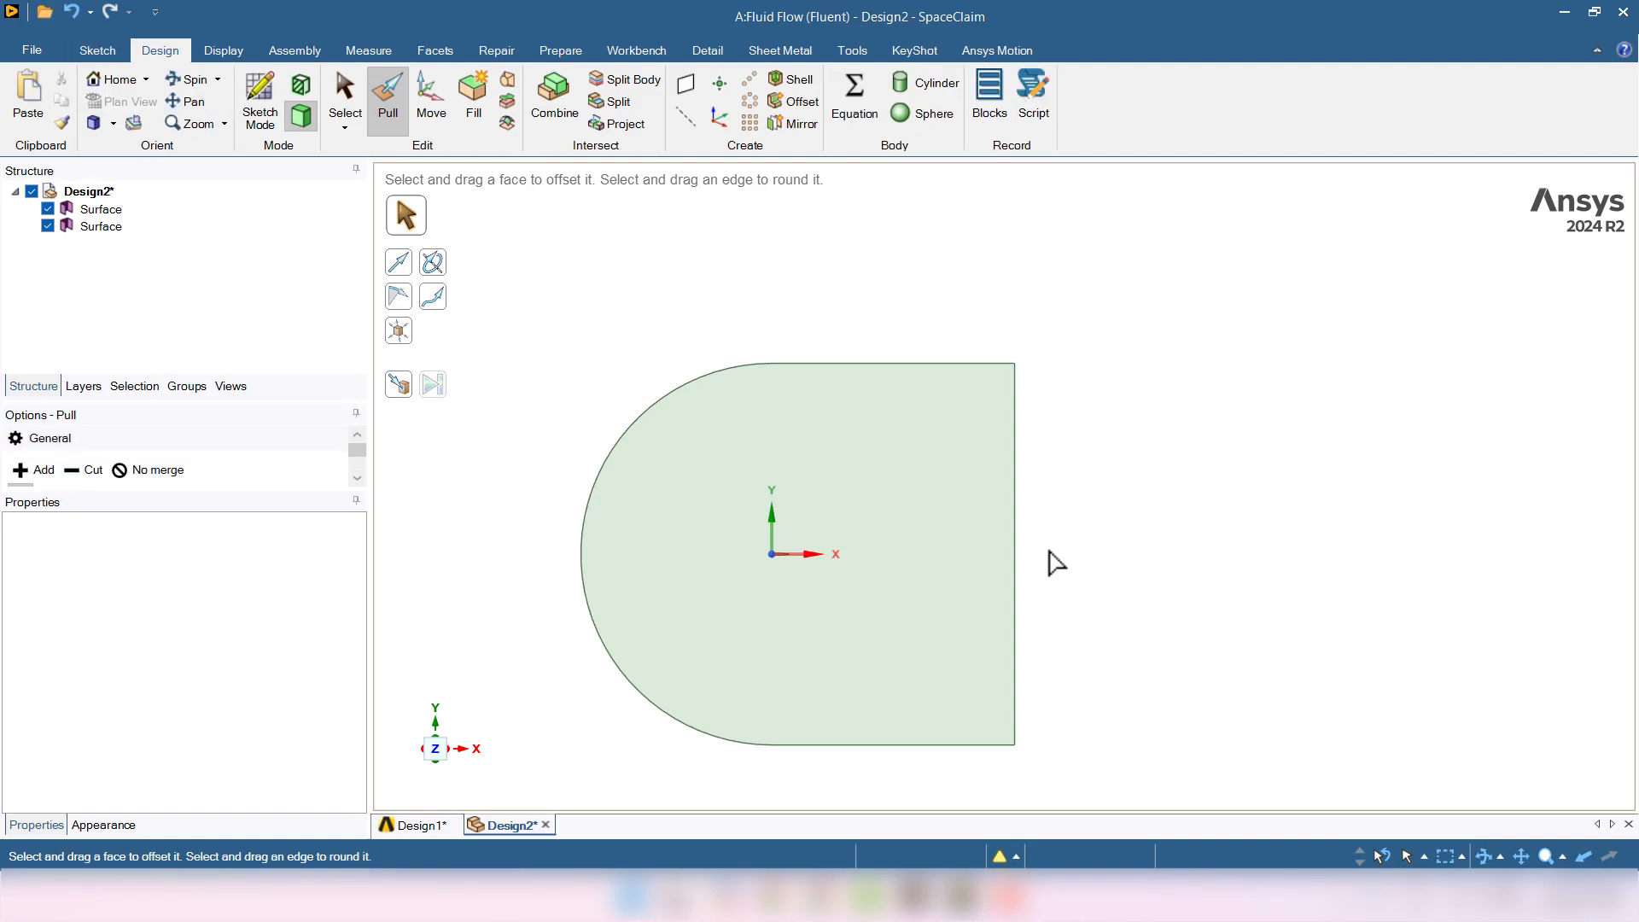
key(s)
click(750, 577)
scroll(751, 575, up, 8)
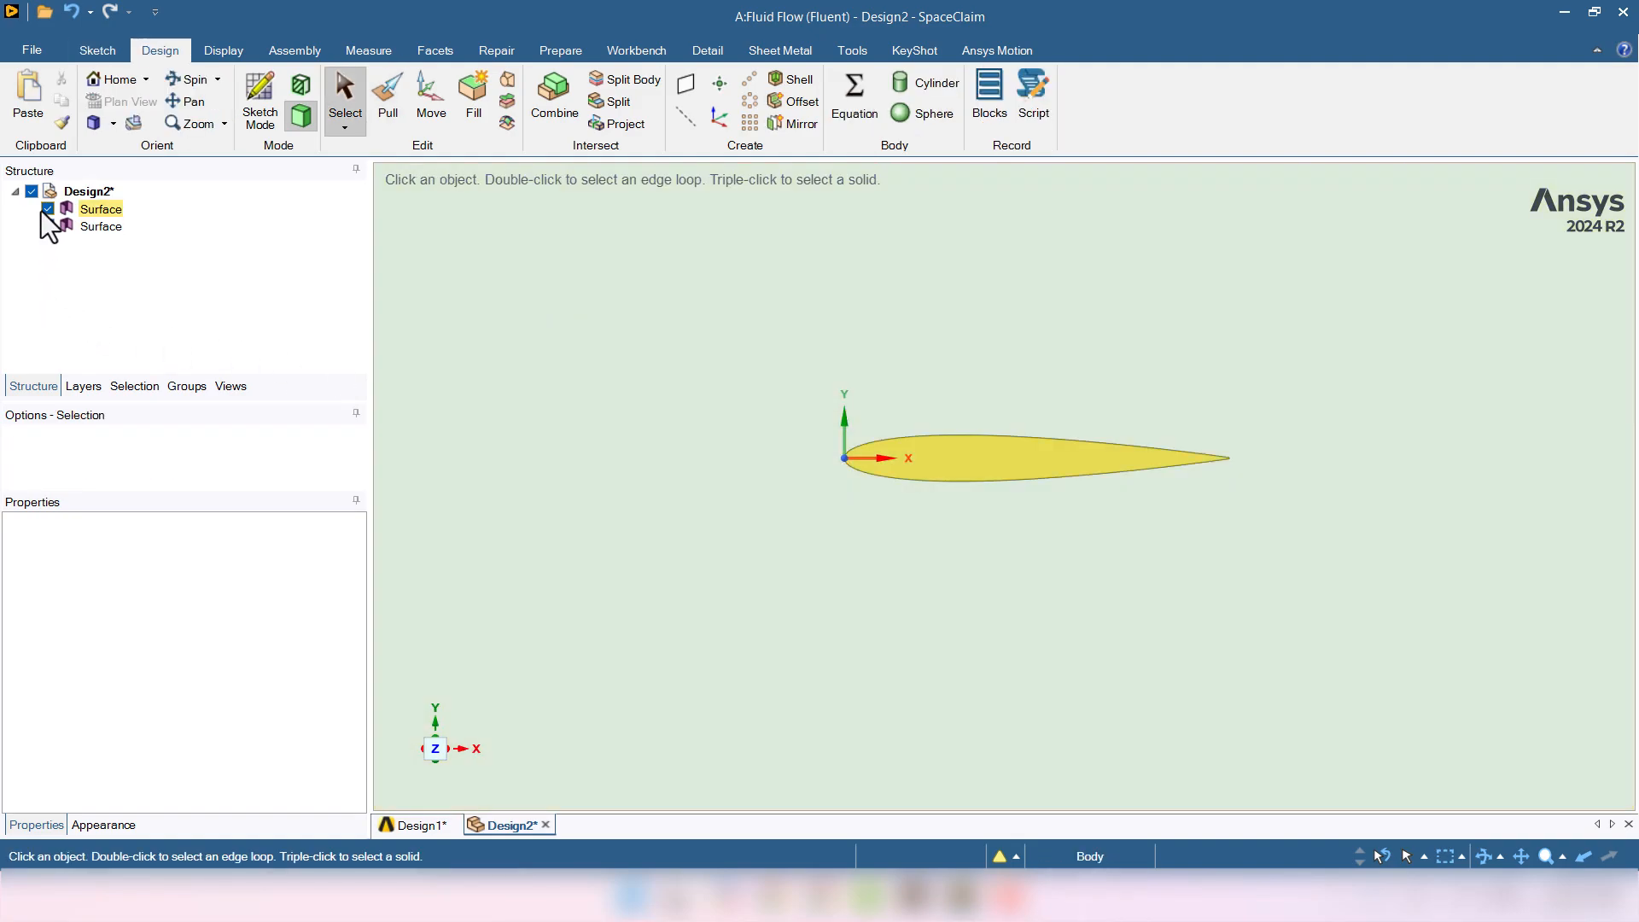
click(45, 211)
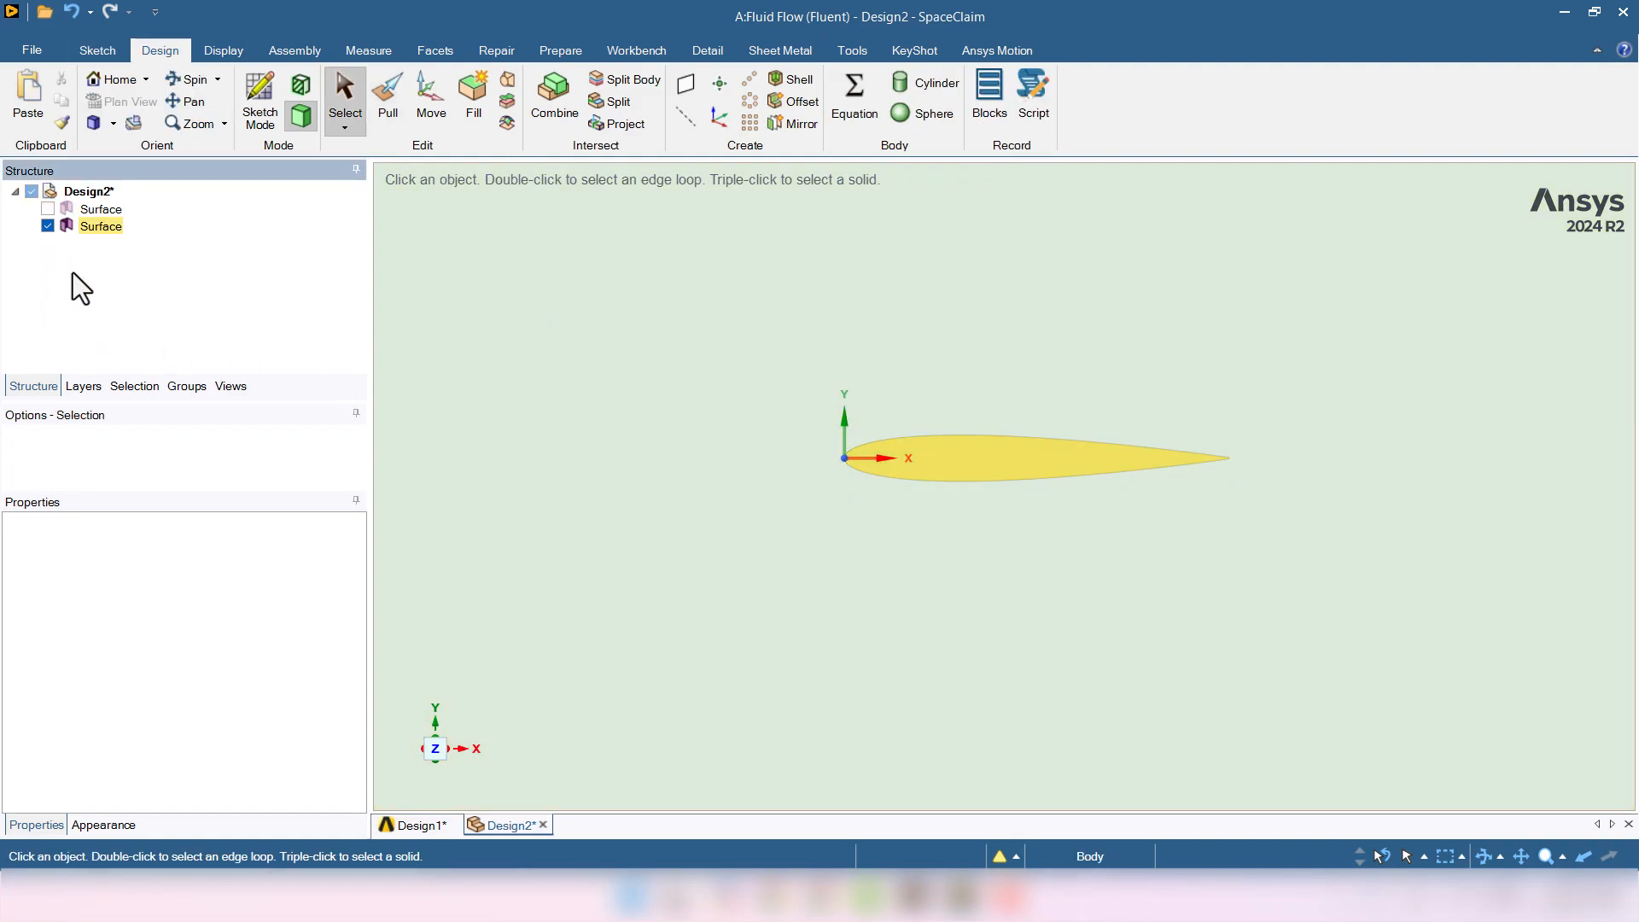
click(48, 206)
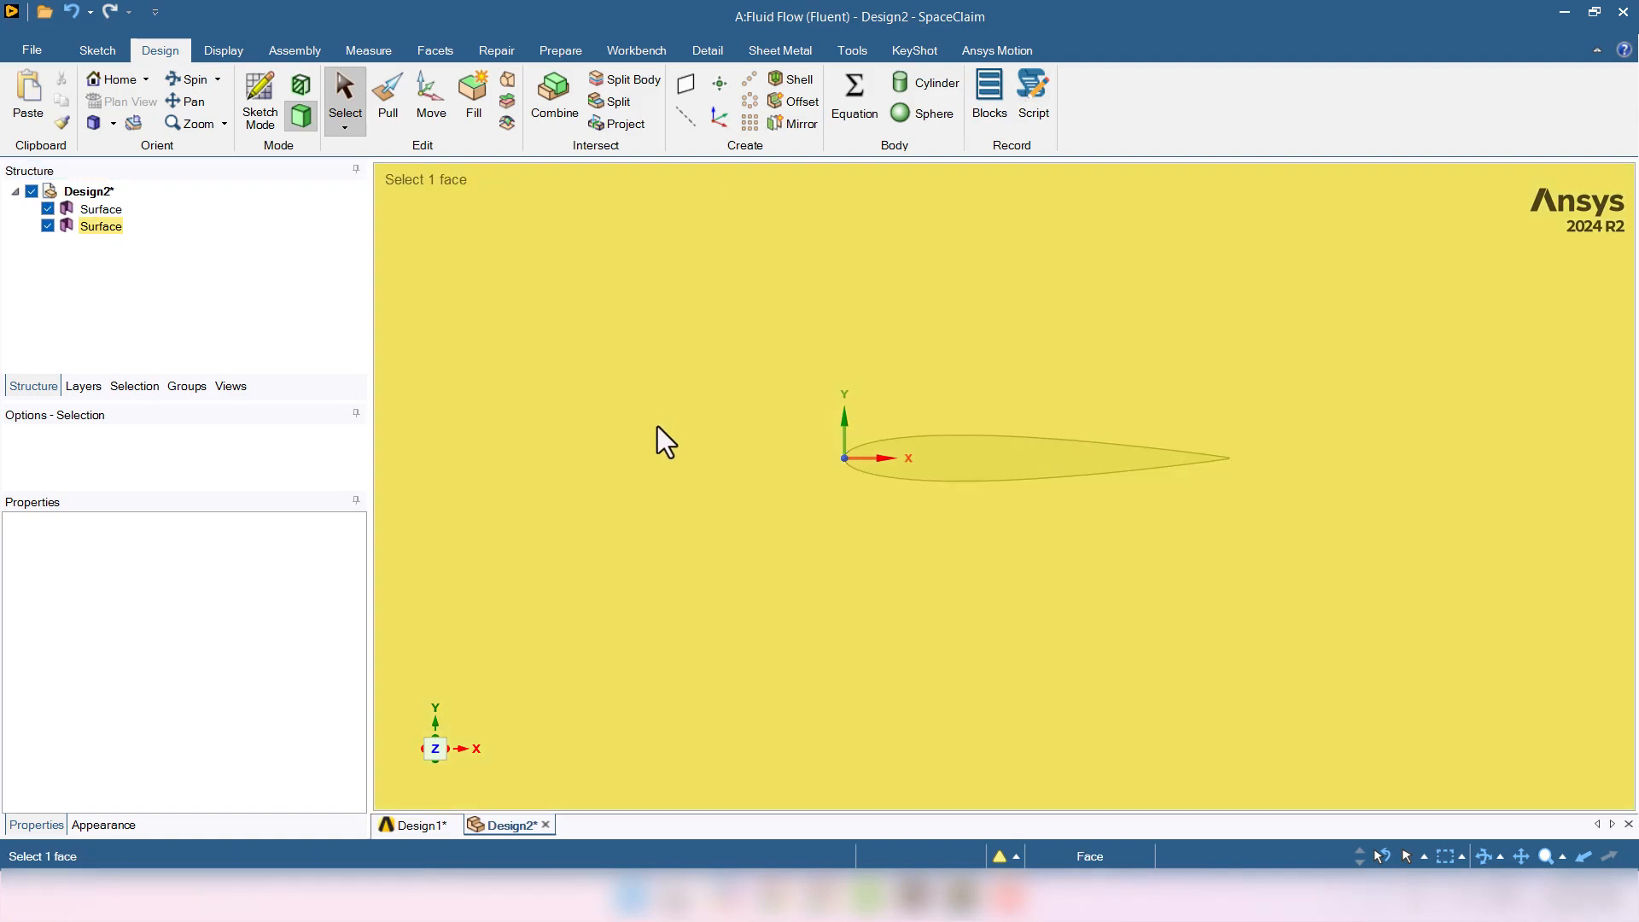
scroll(678, 525, down, 8)
click(1120, 520)
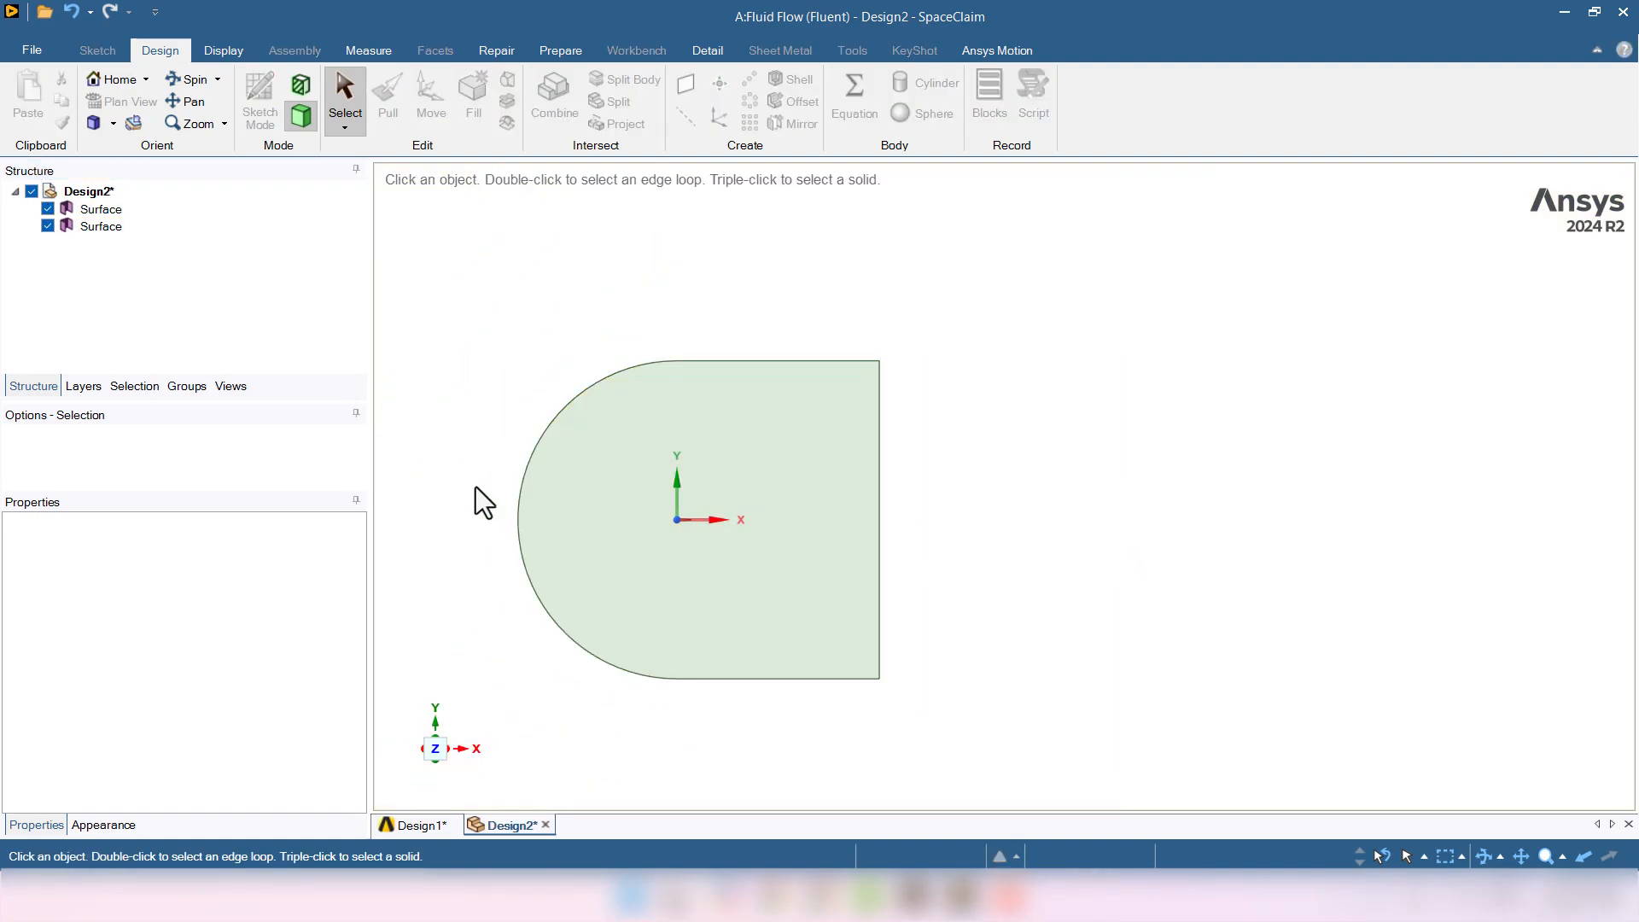
click(541, 548)
scroll(541, 542, up, 5)
scroll(904, 531, up, 3)
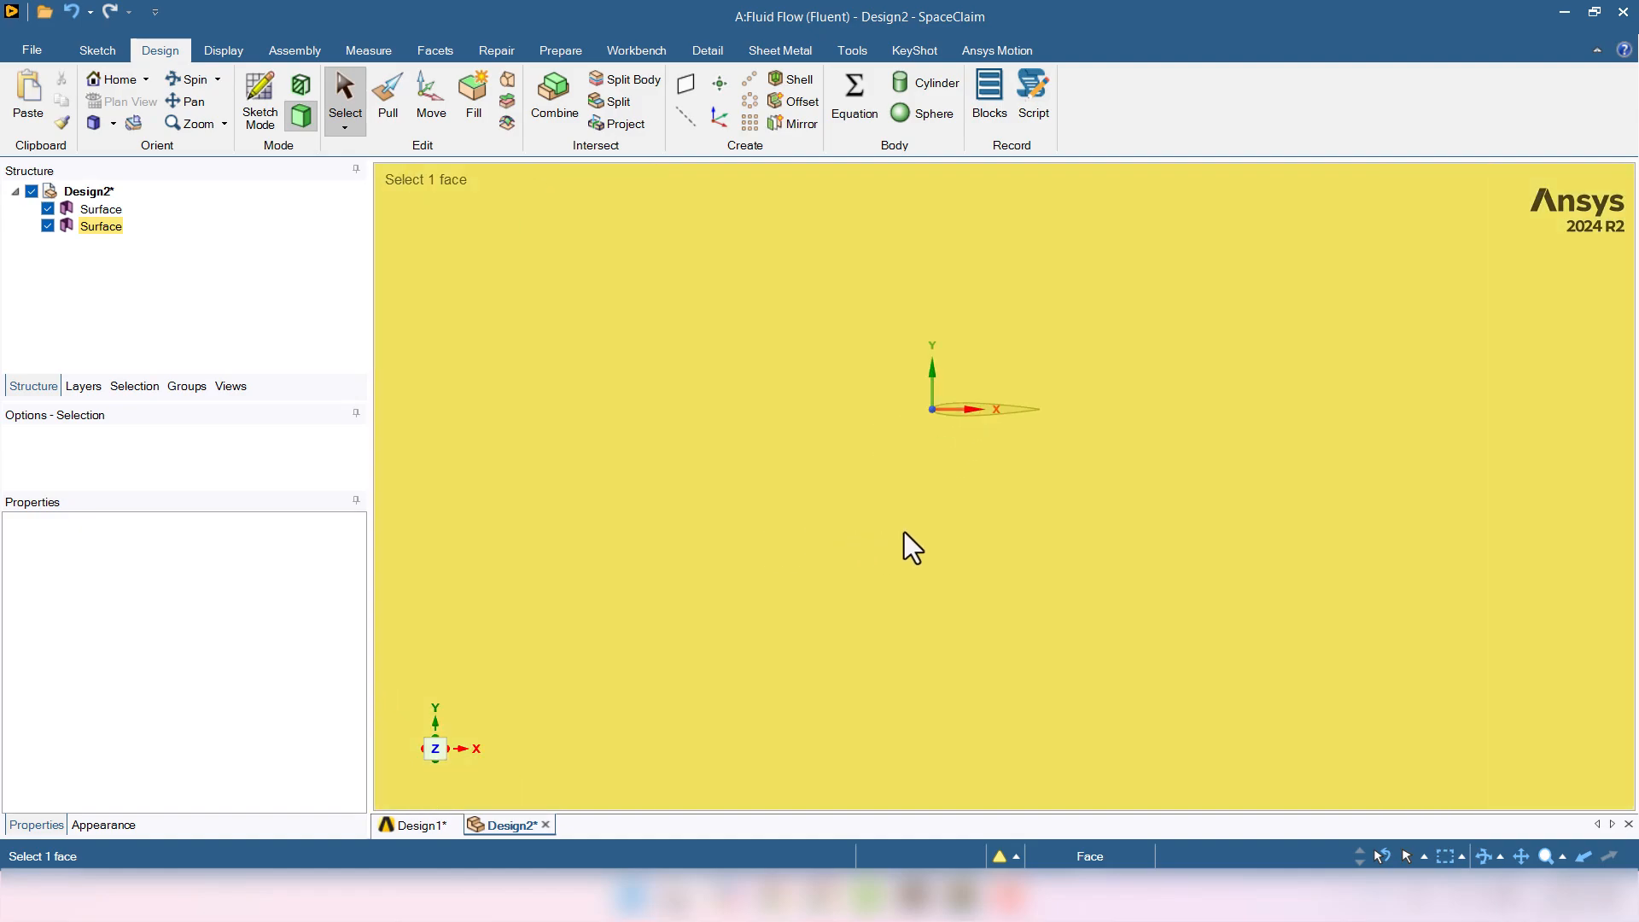
click(1007, 386)
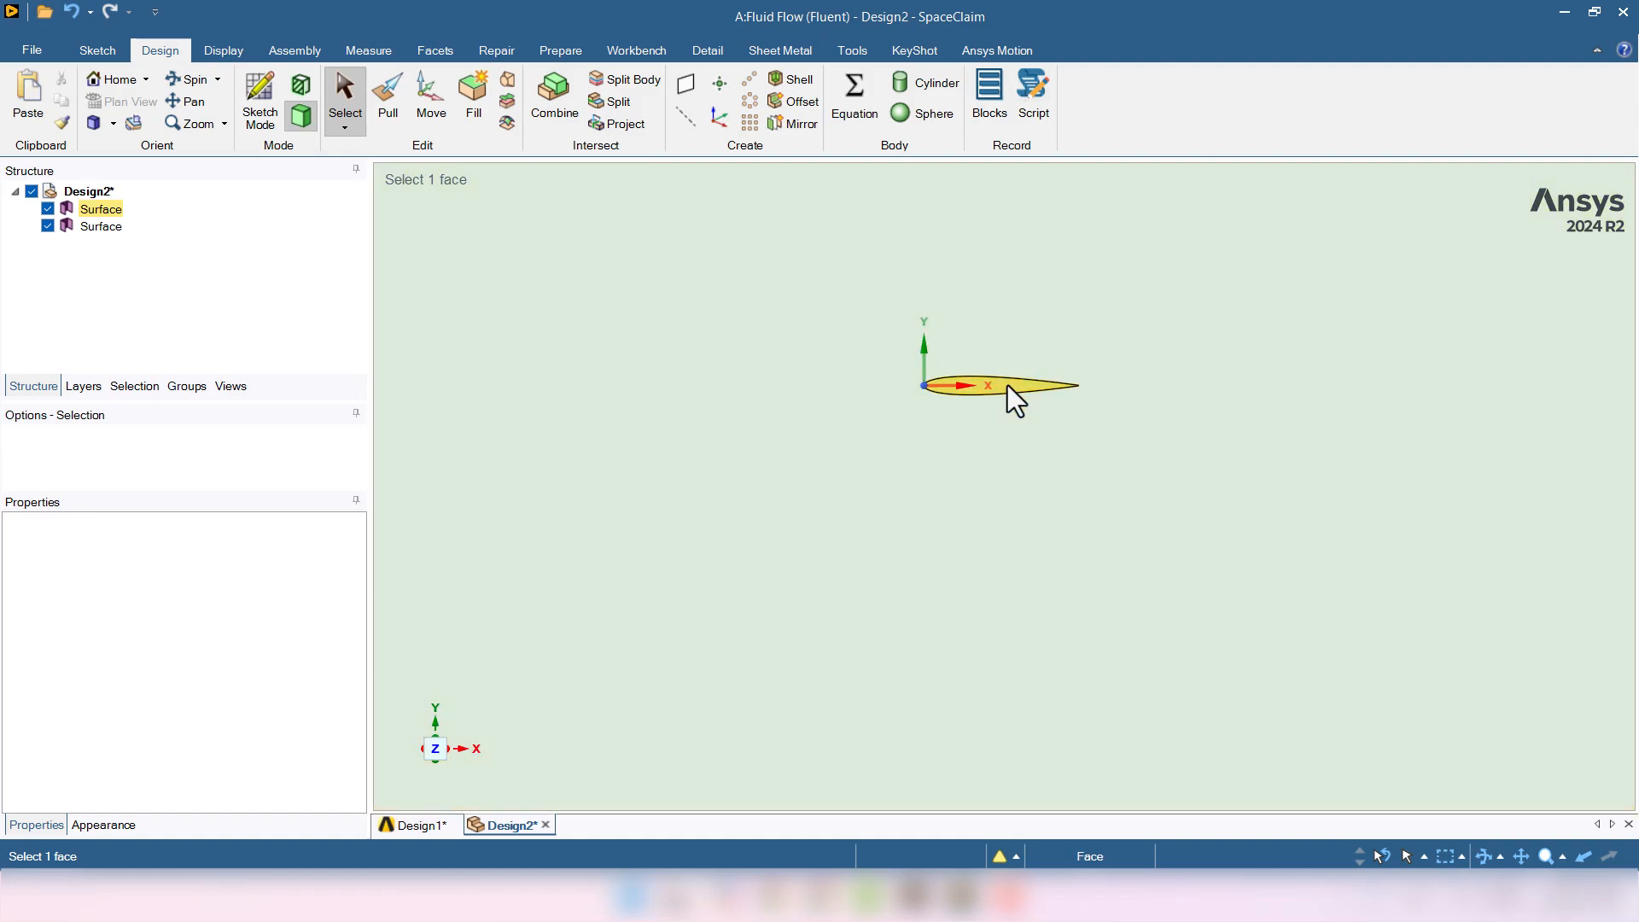
click(828, 312)
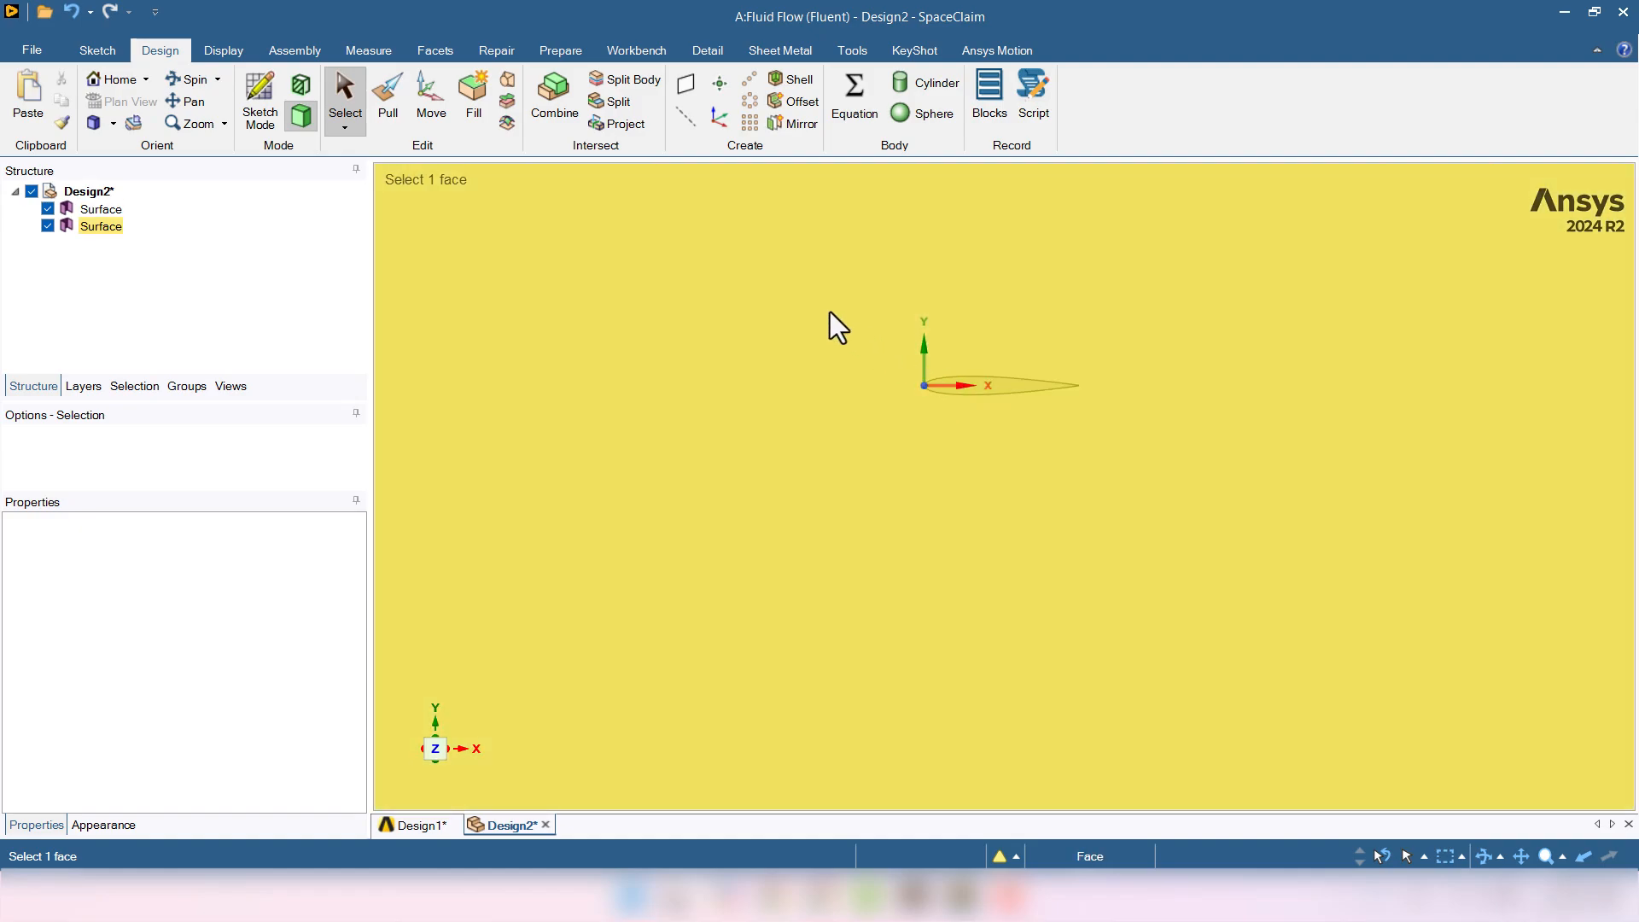
scroll(830, 310, up, 2)
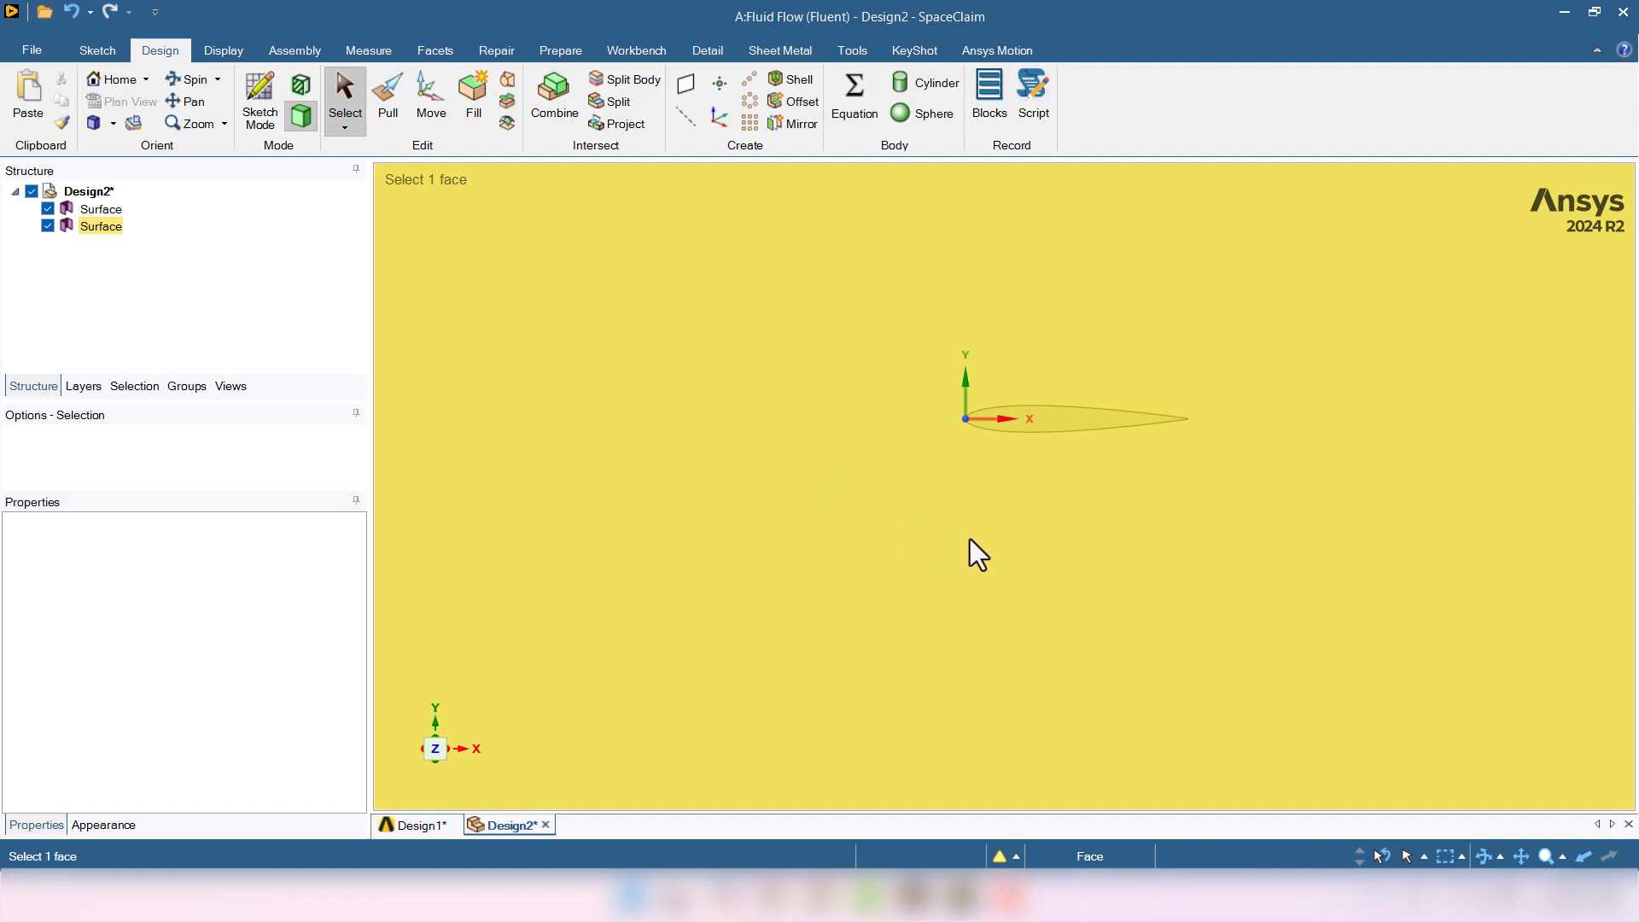
click(1056, 420)
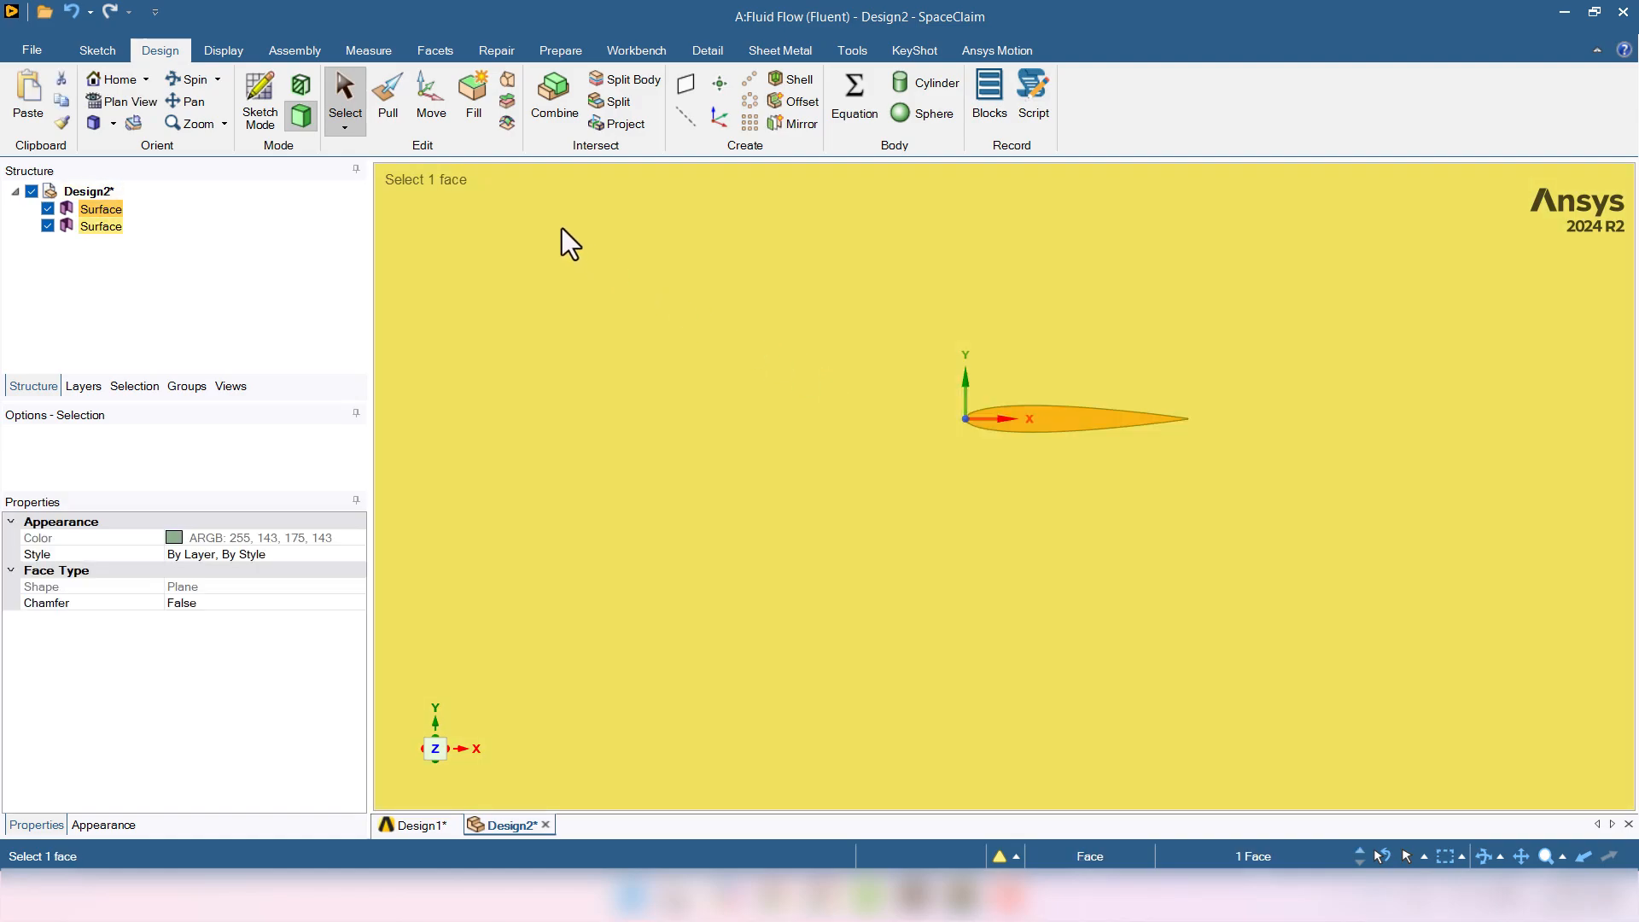
- Rotate the airfoil surface about 5° with the Move tool's rotation handle
click(429, 109)
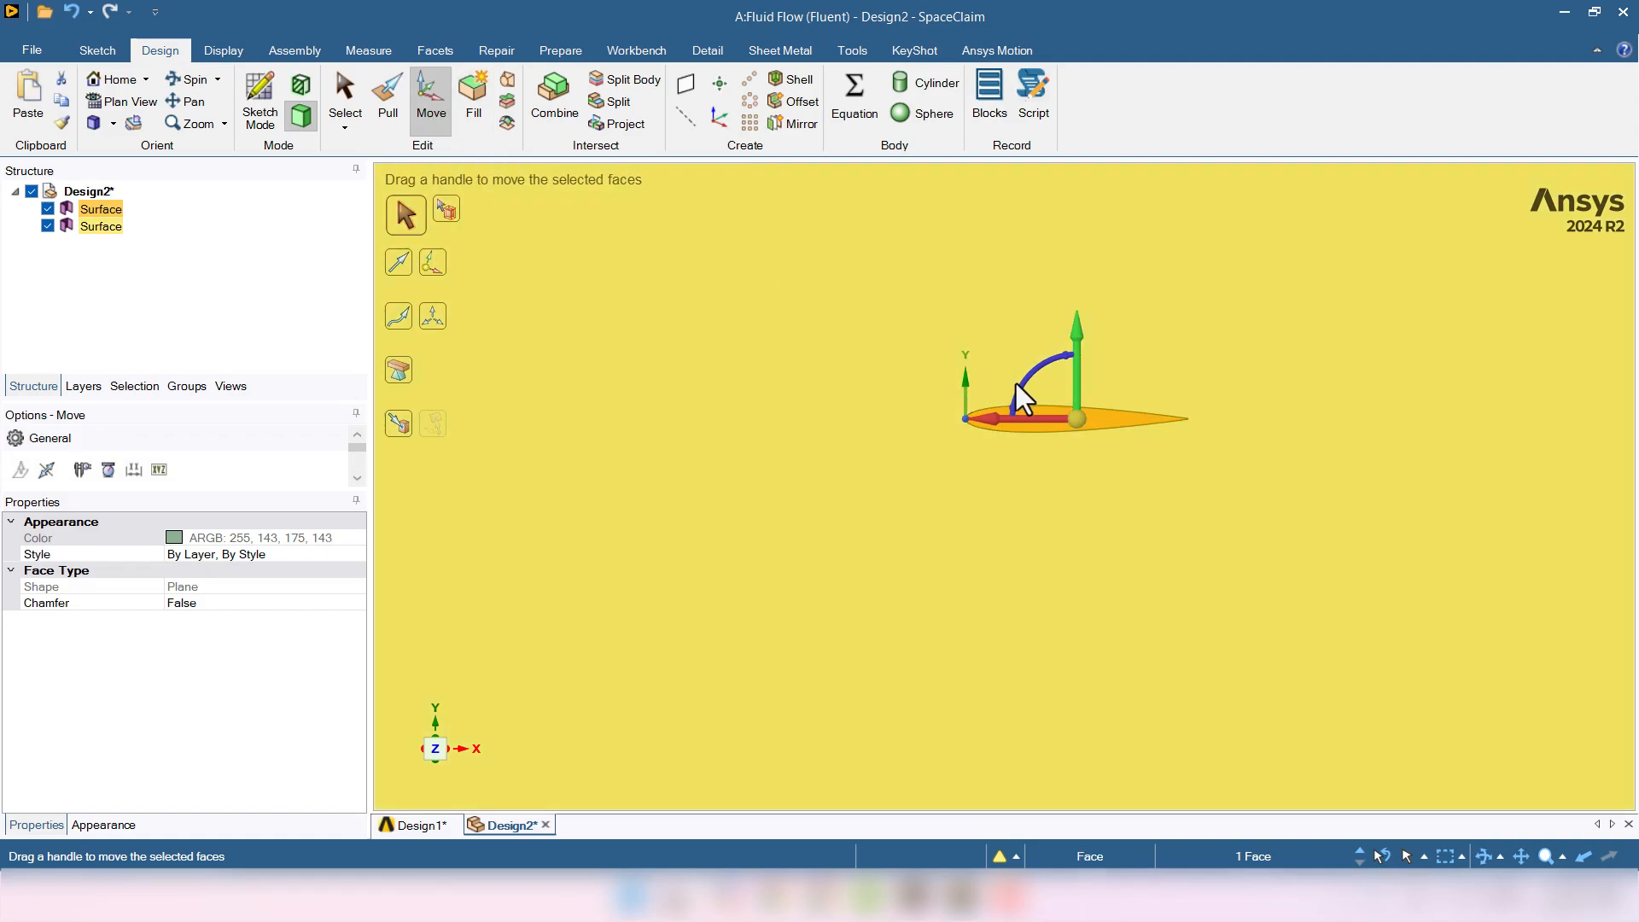
drag(1016, 384, 1030, 384)
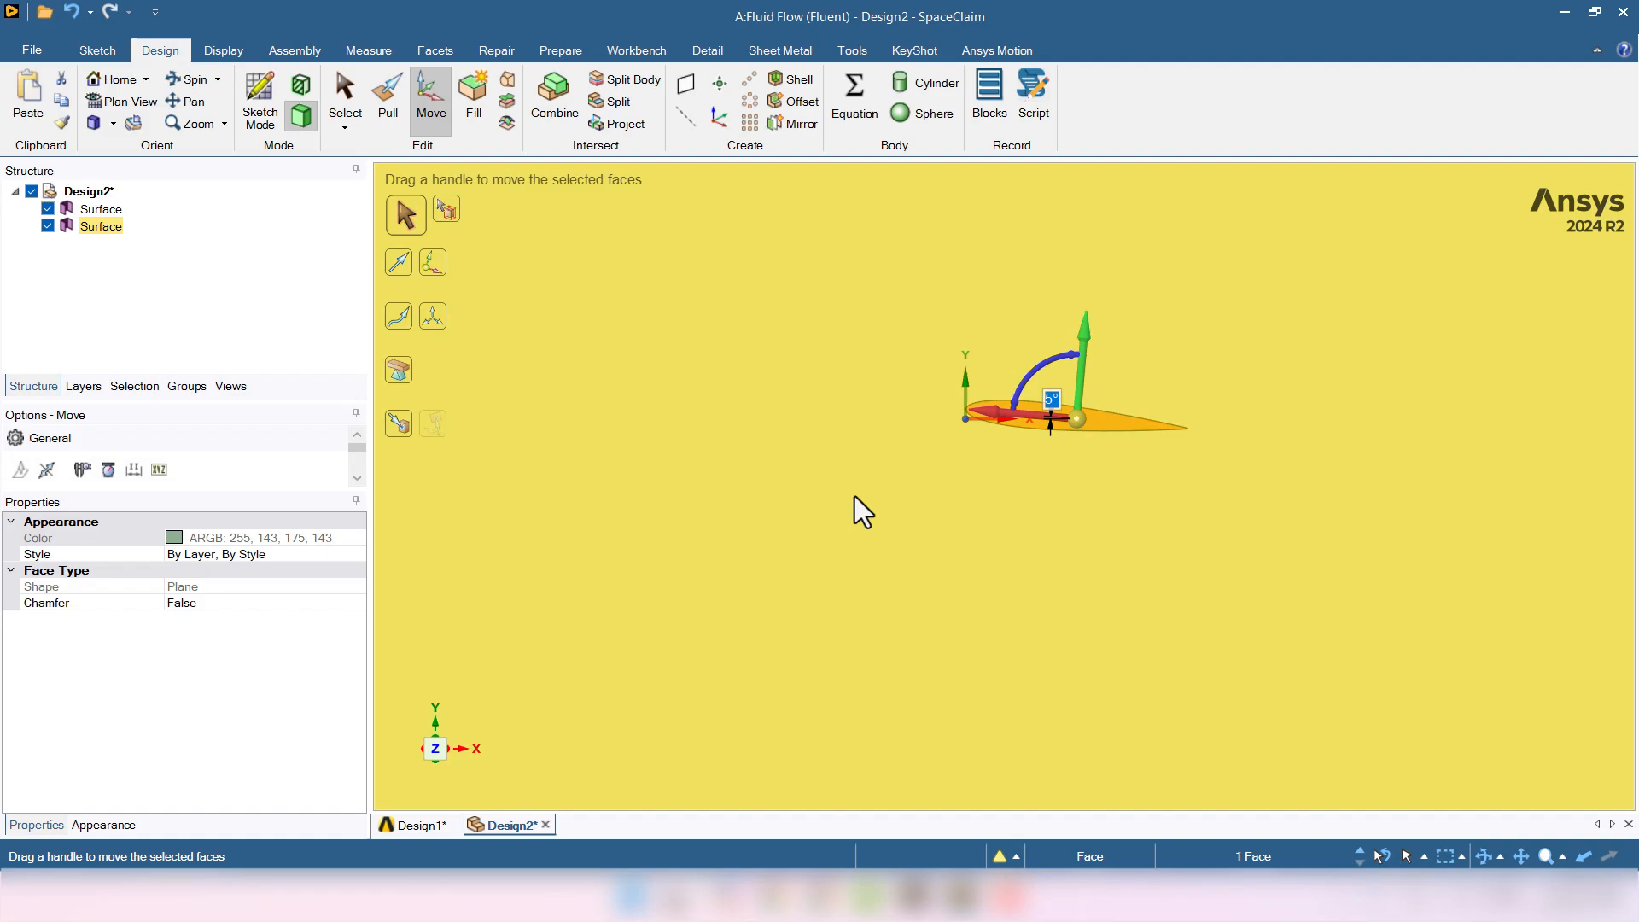
key(Escape)
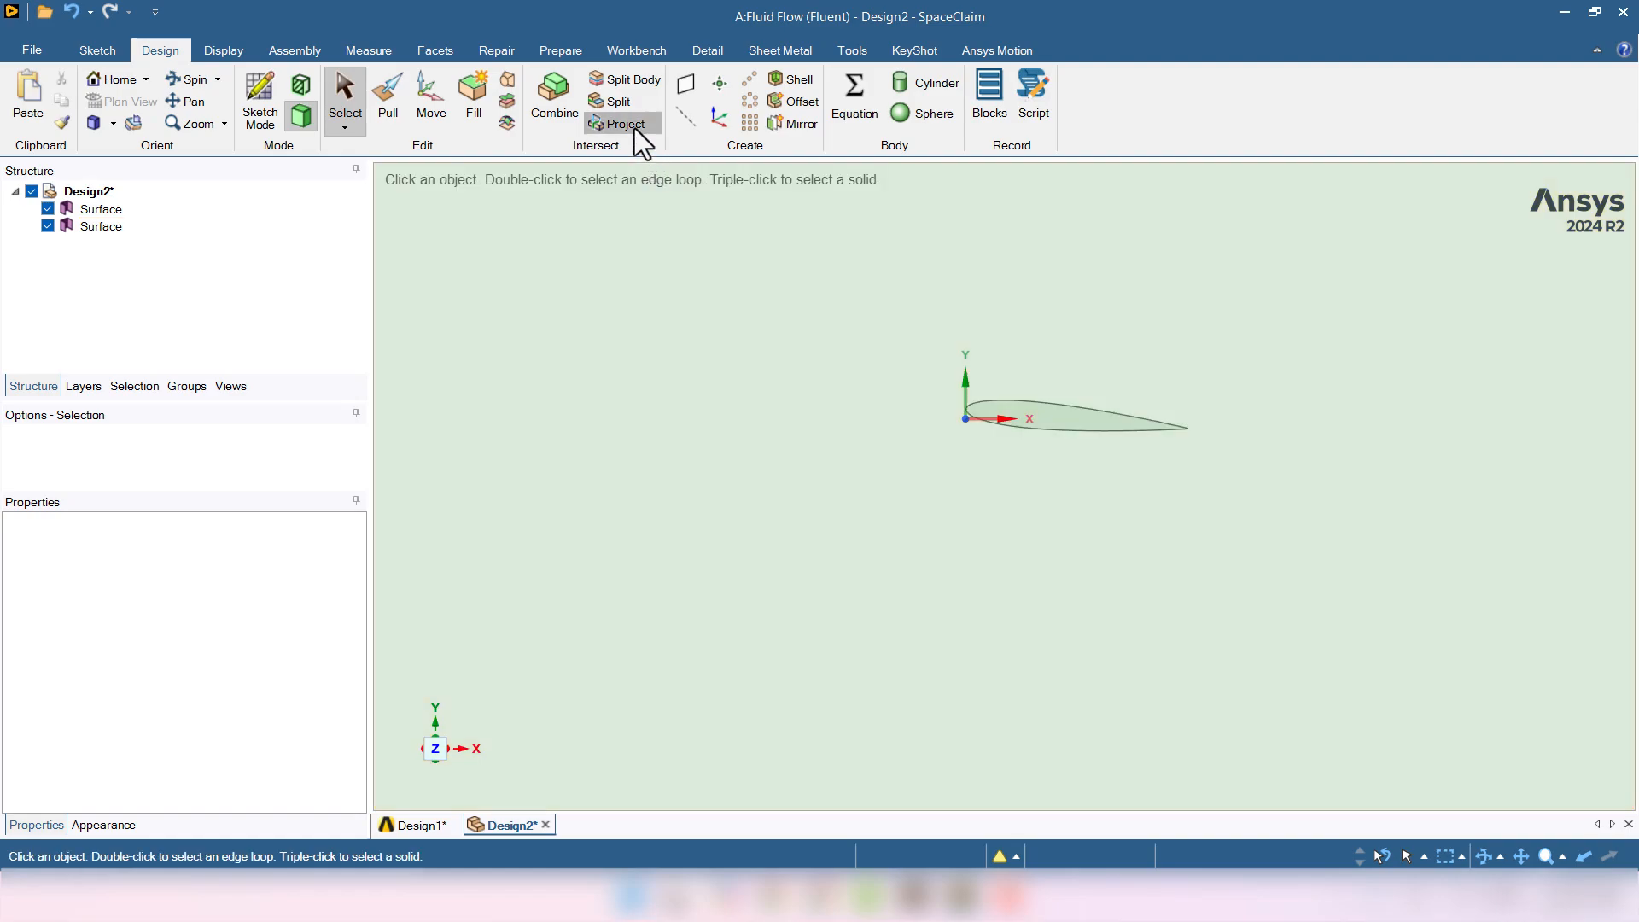
- Project the airfoil face's outline onto the D-shaped domain surface
click(636, 129)
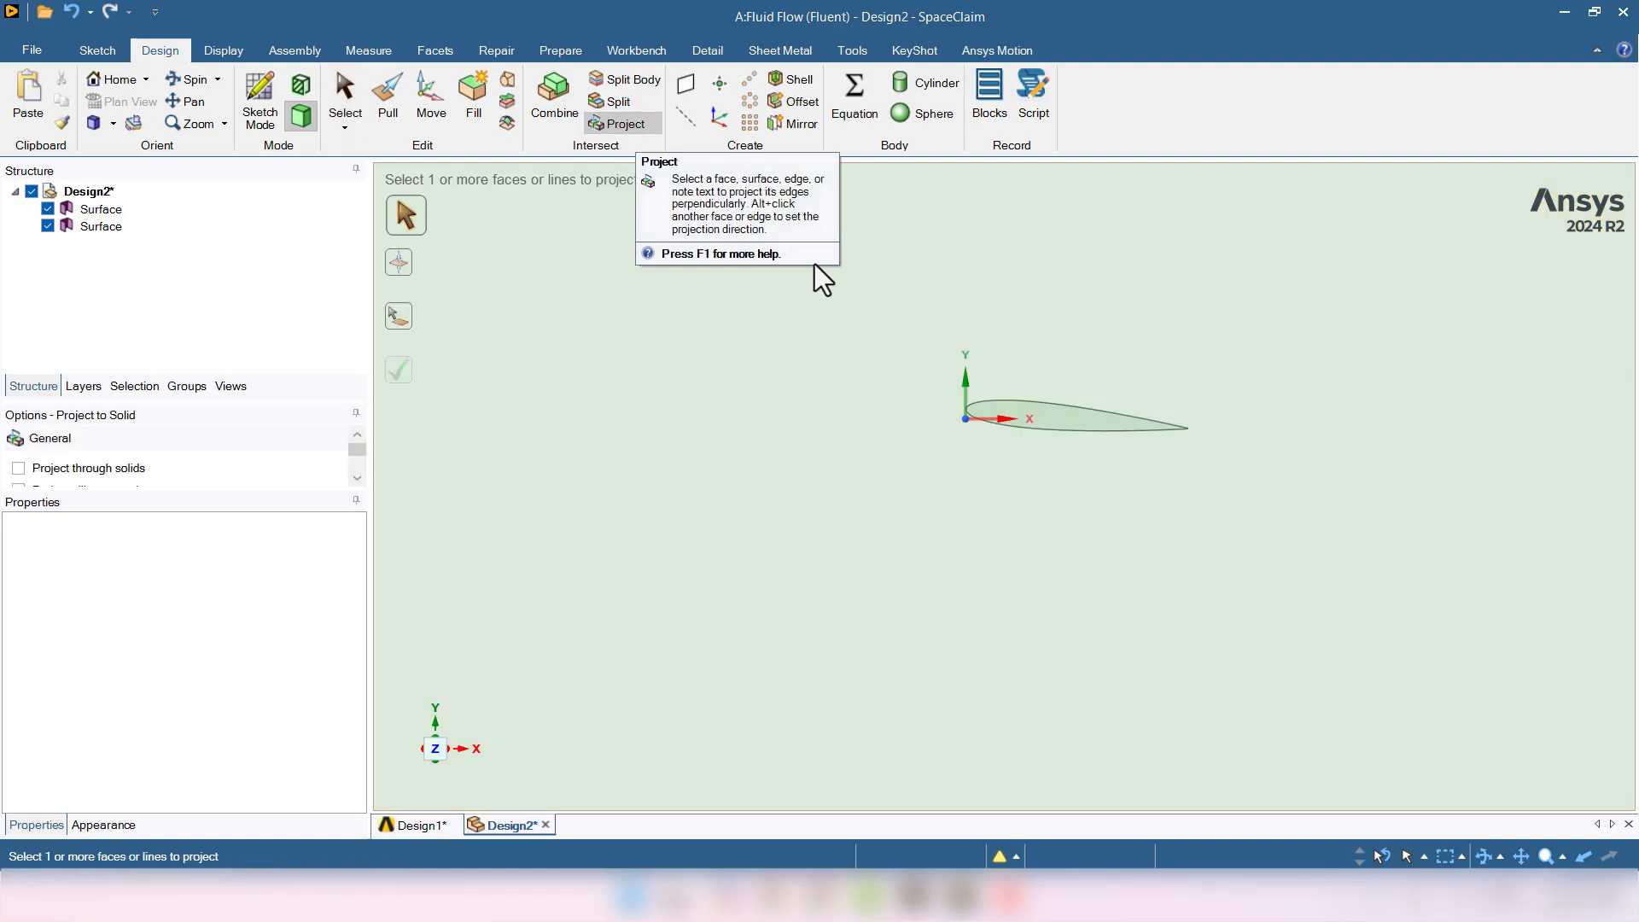
click(1056, 420)
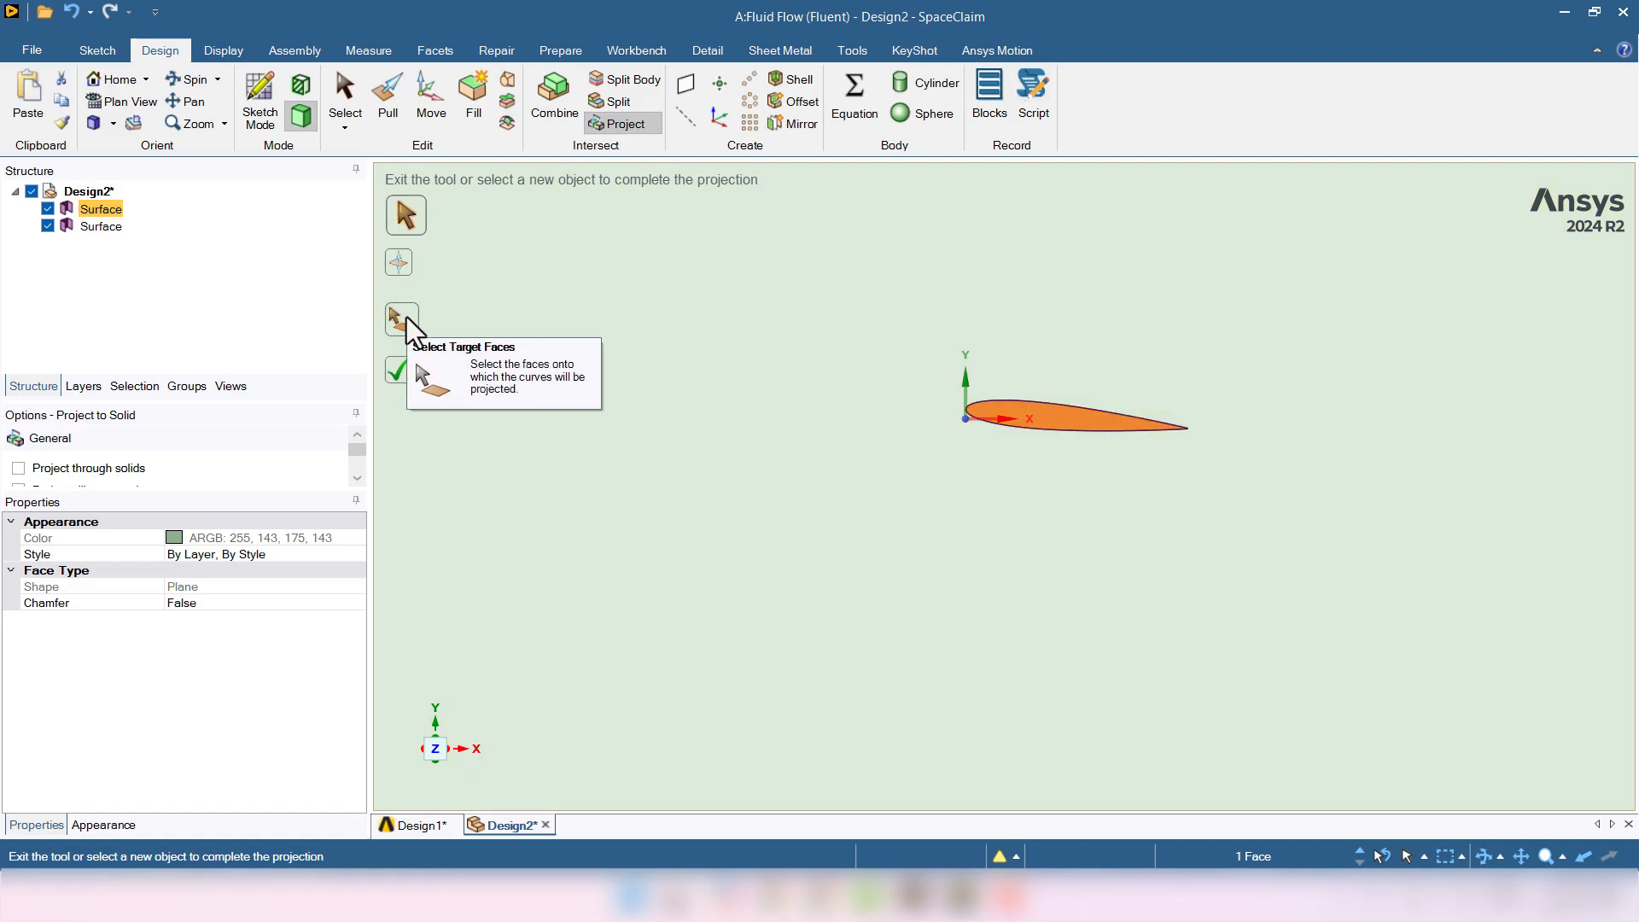
click(406, 316)
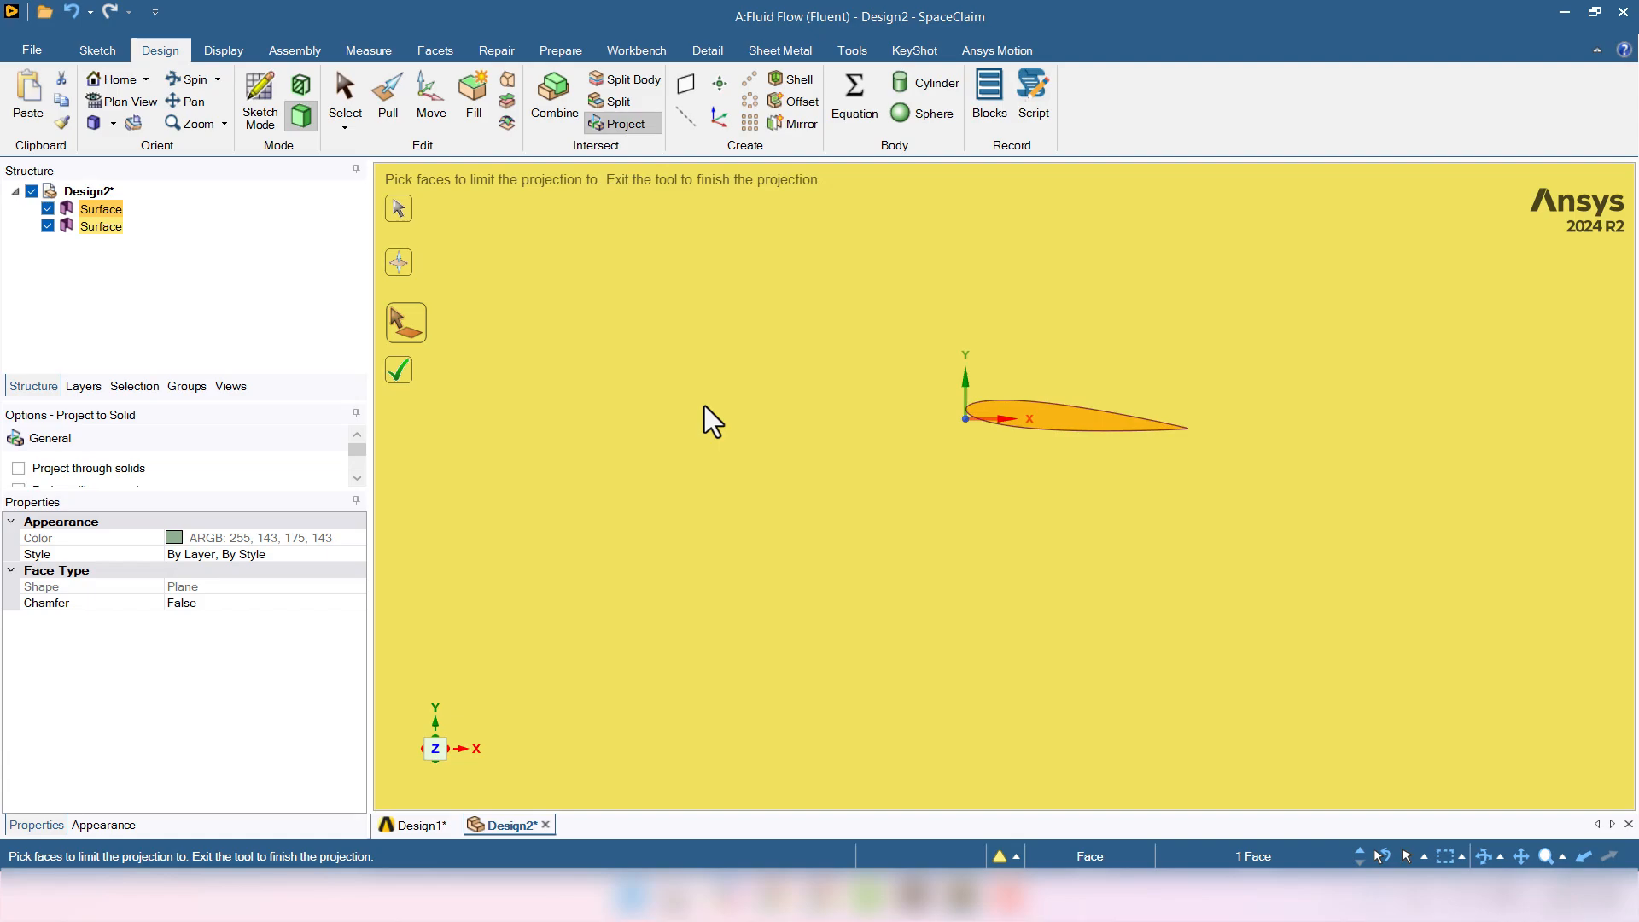
click(704, 407)
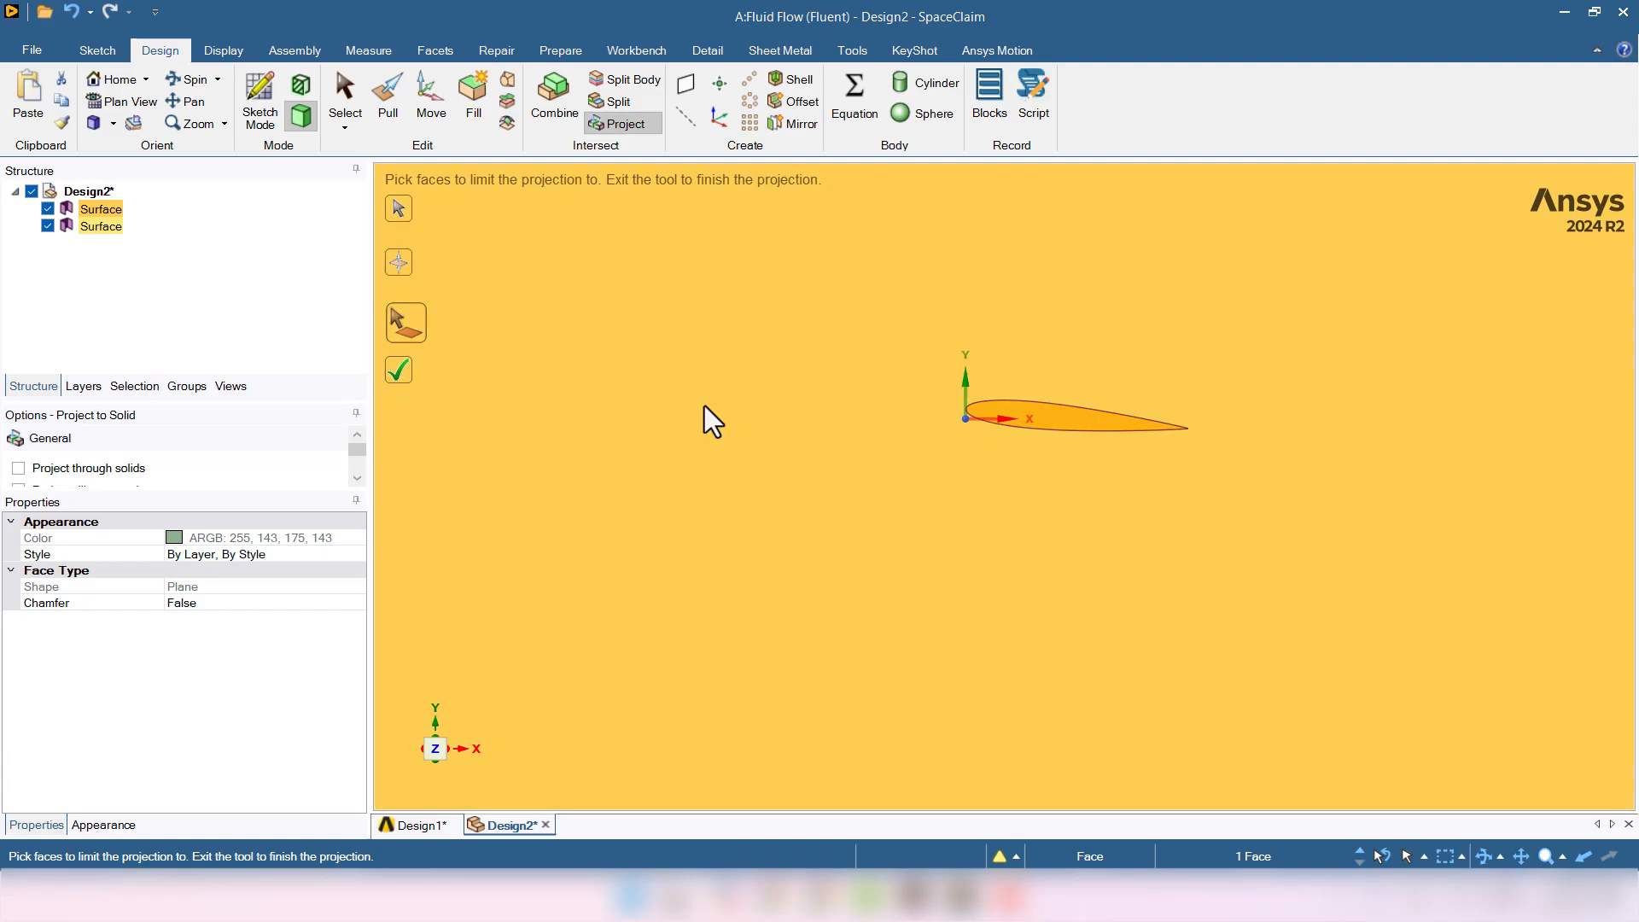
click(400, 372)
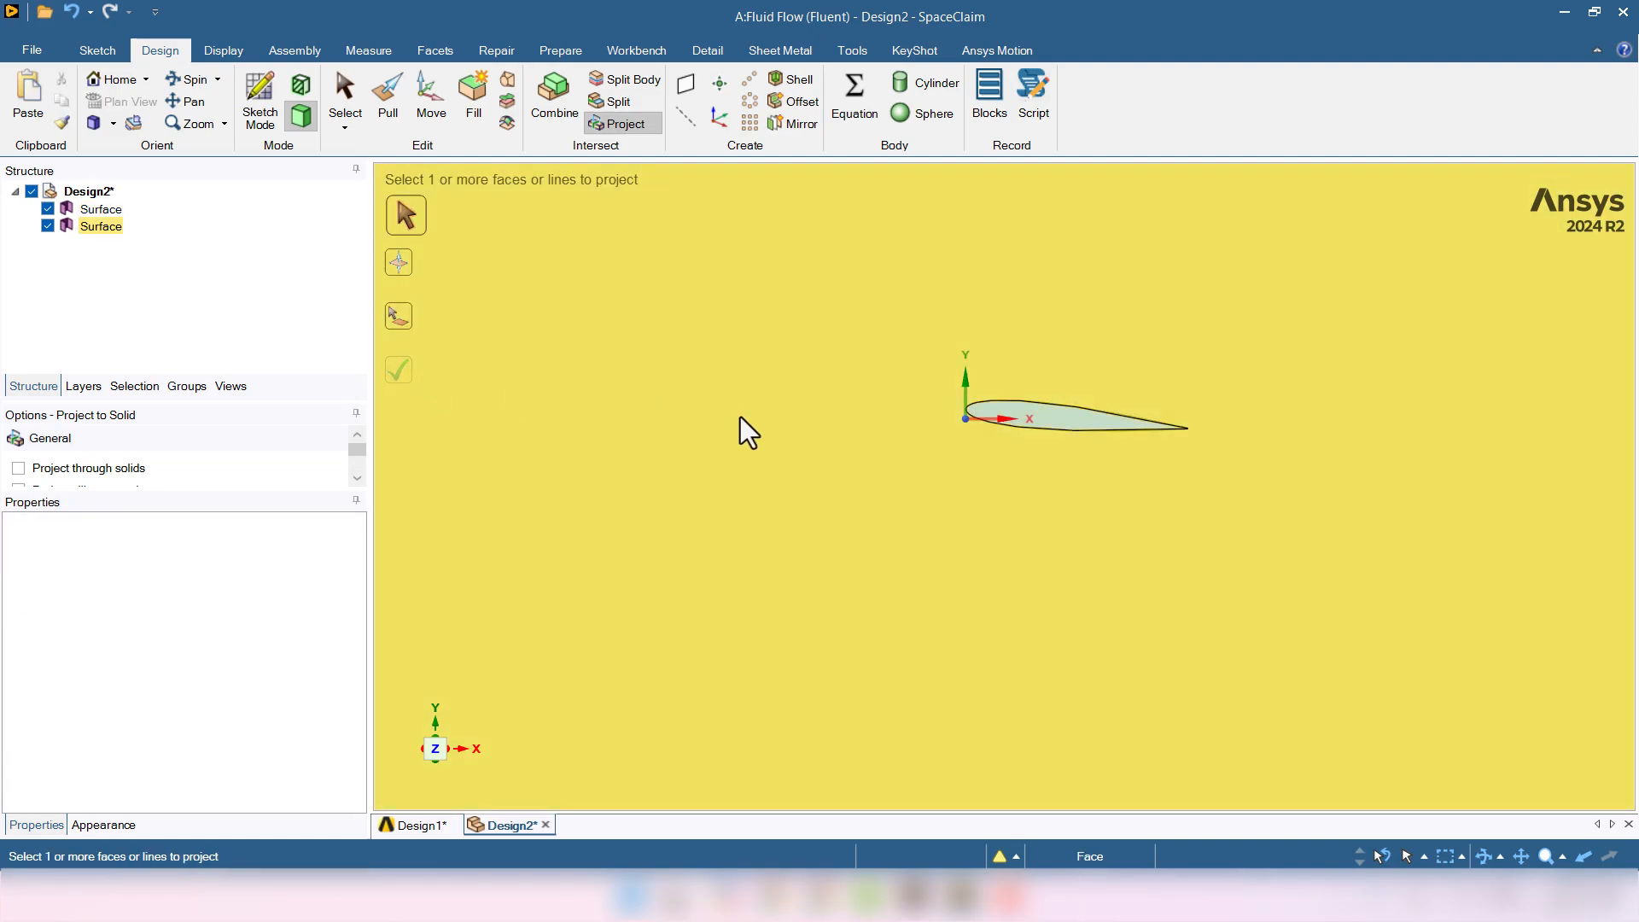
key(Escape)
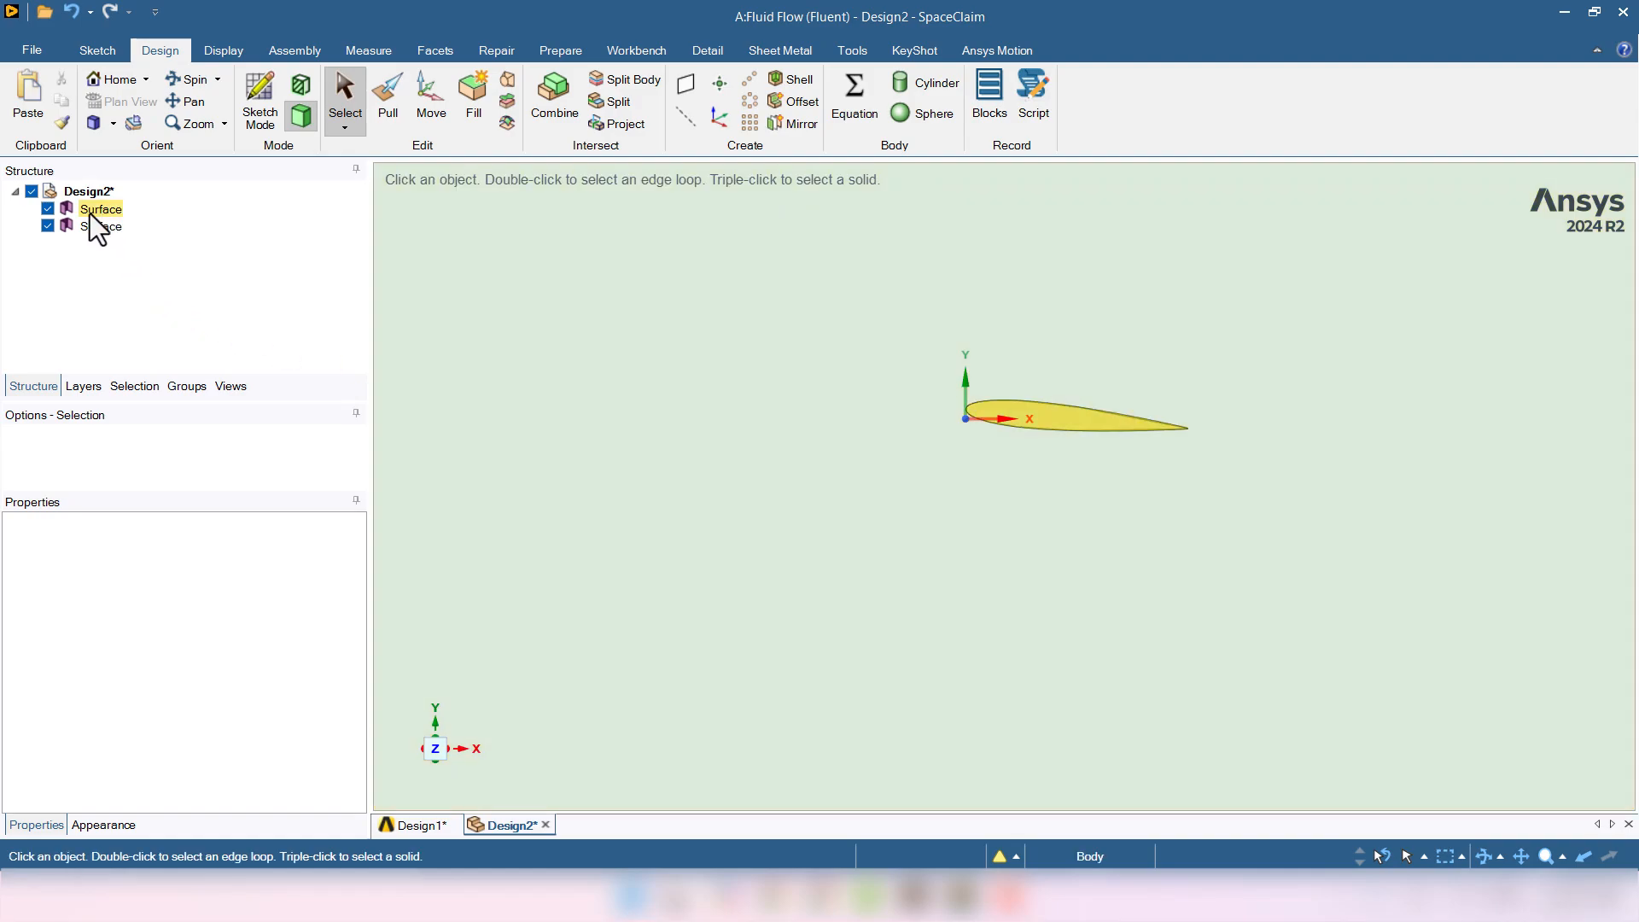
- Hide the separate airfoil surface and delete the imprinted airfoil face from the domain
click(44, 209)
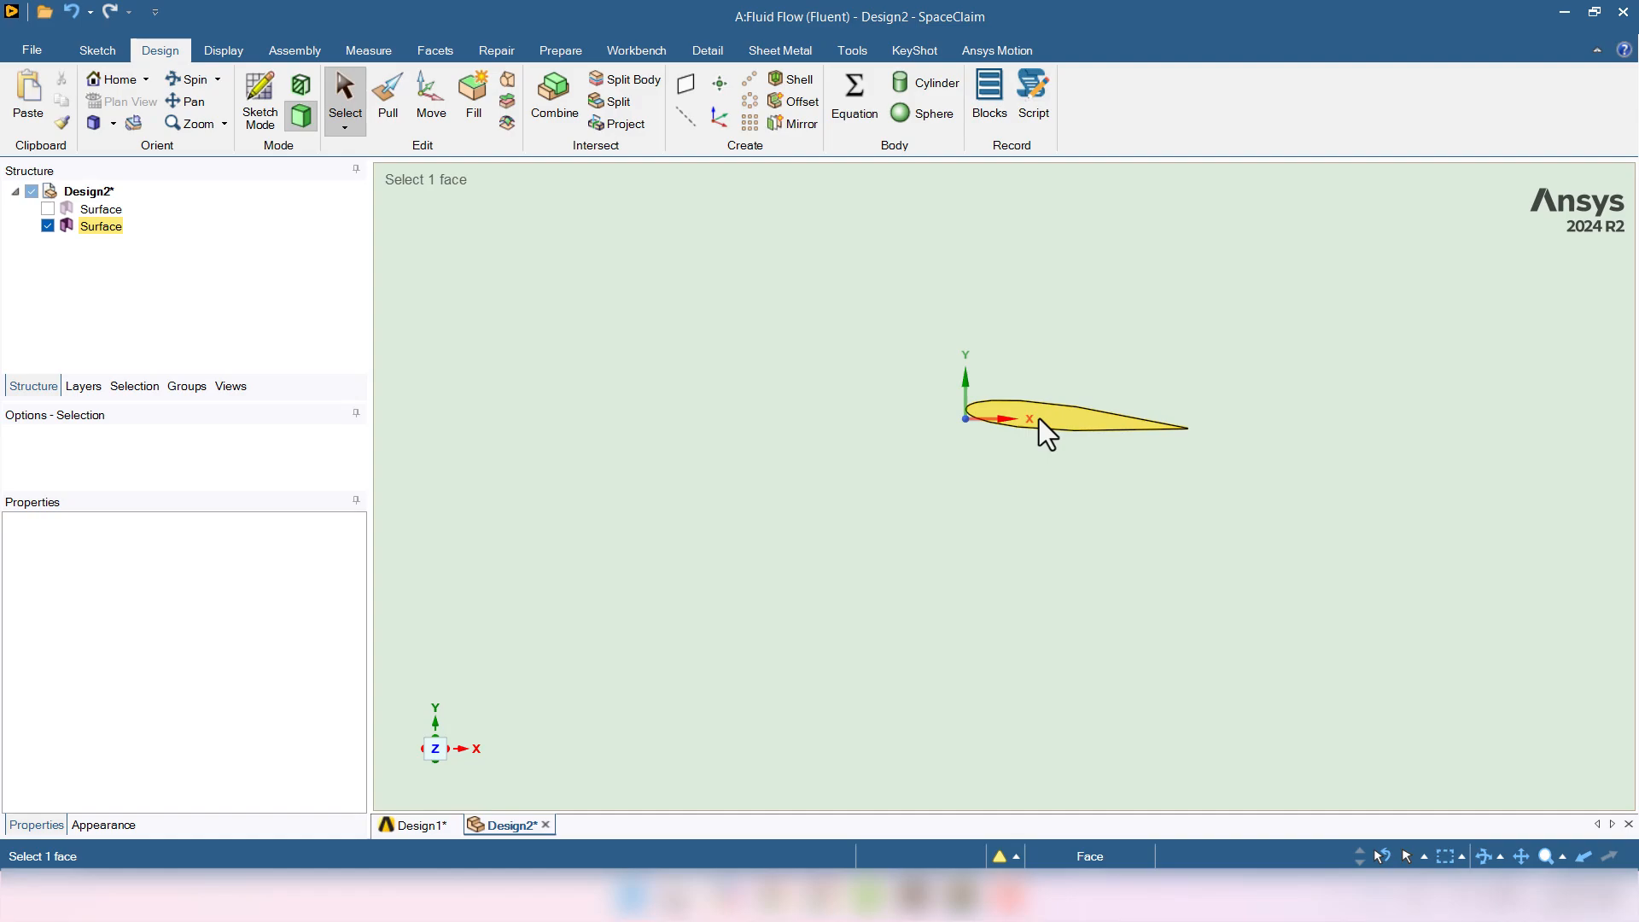
click(1039, 419)
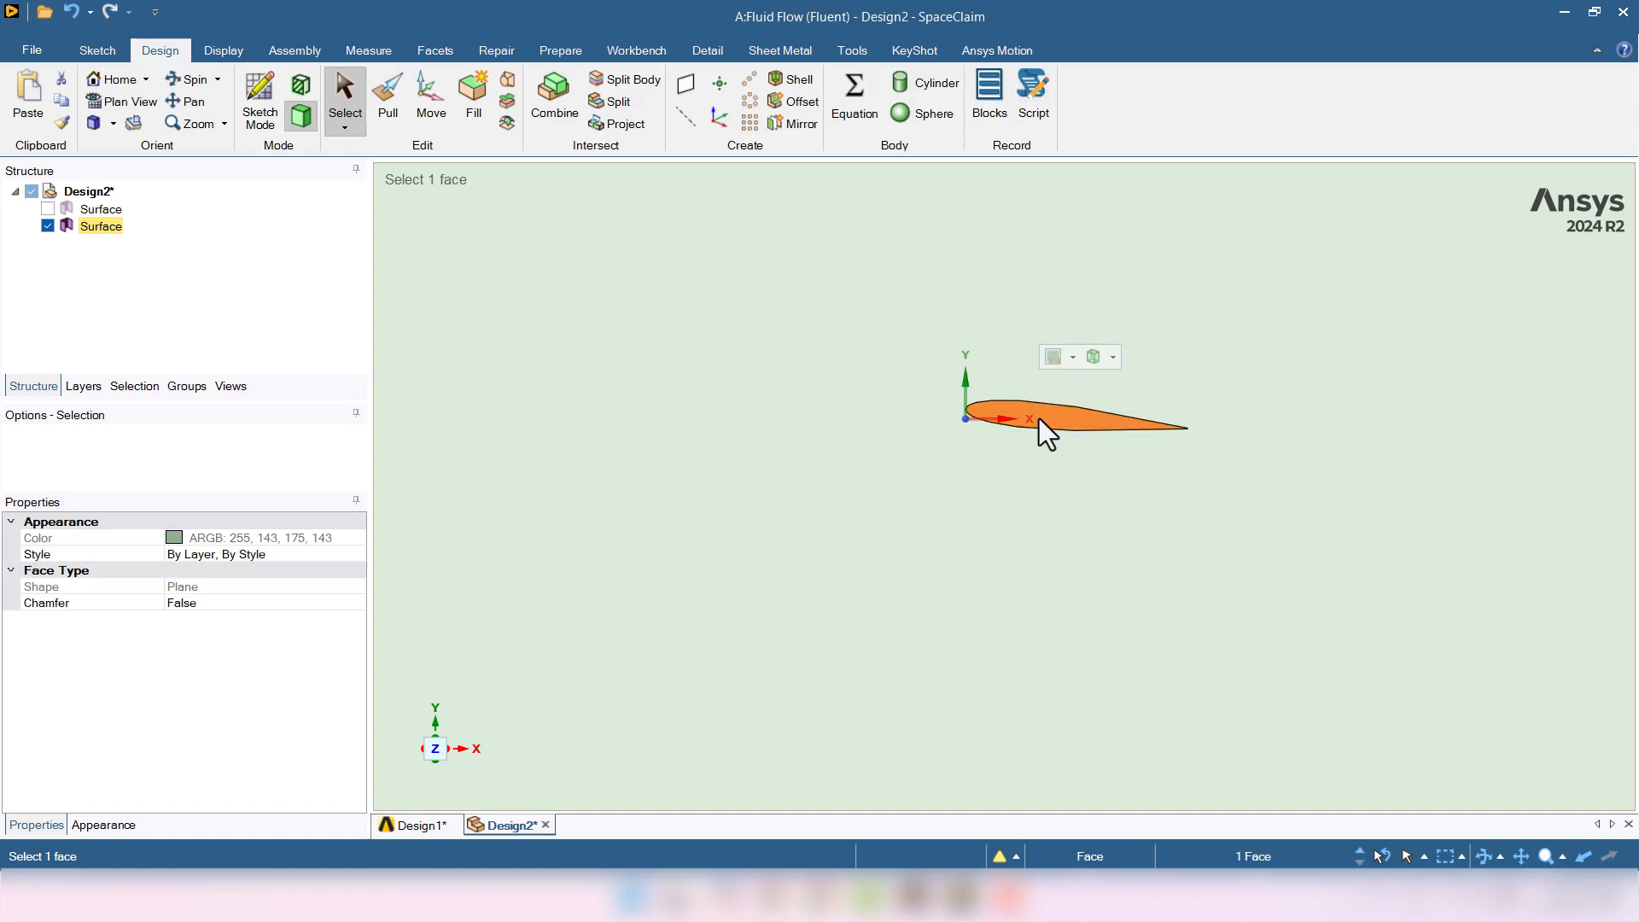
key(Delete)
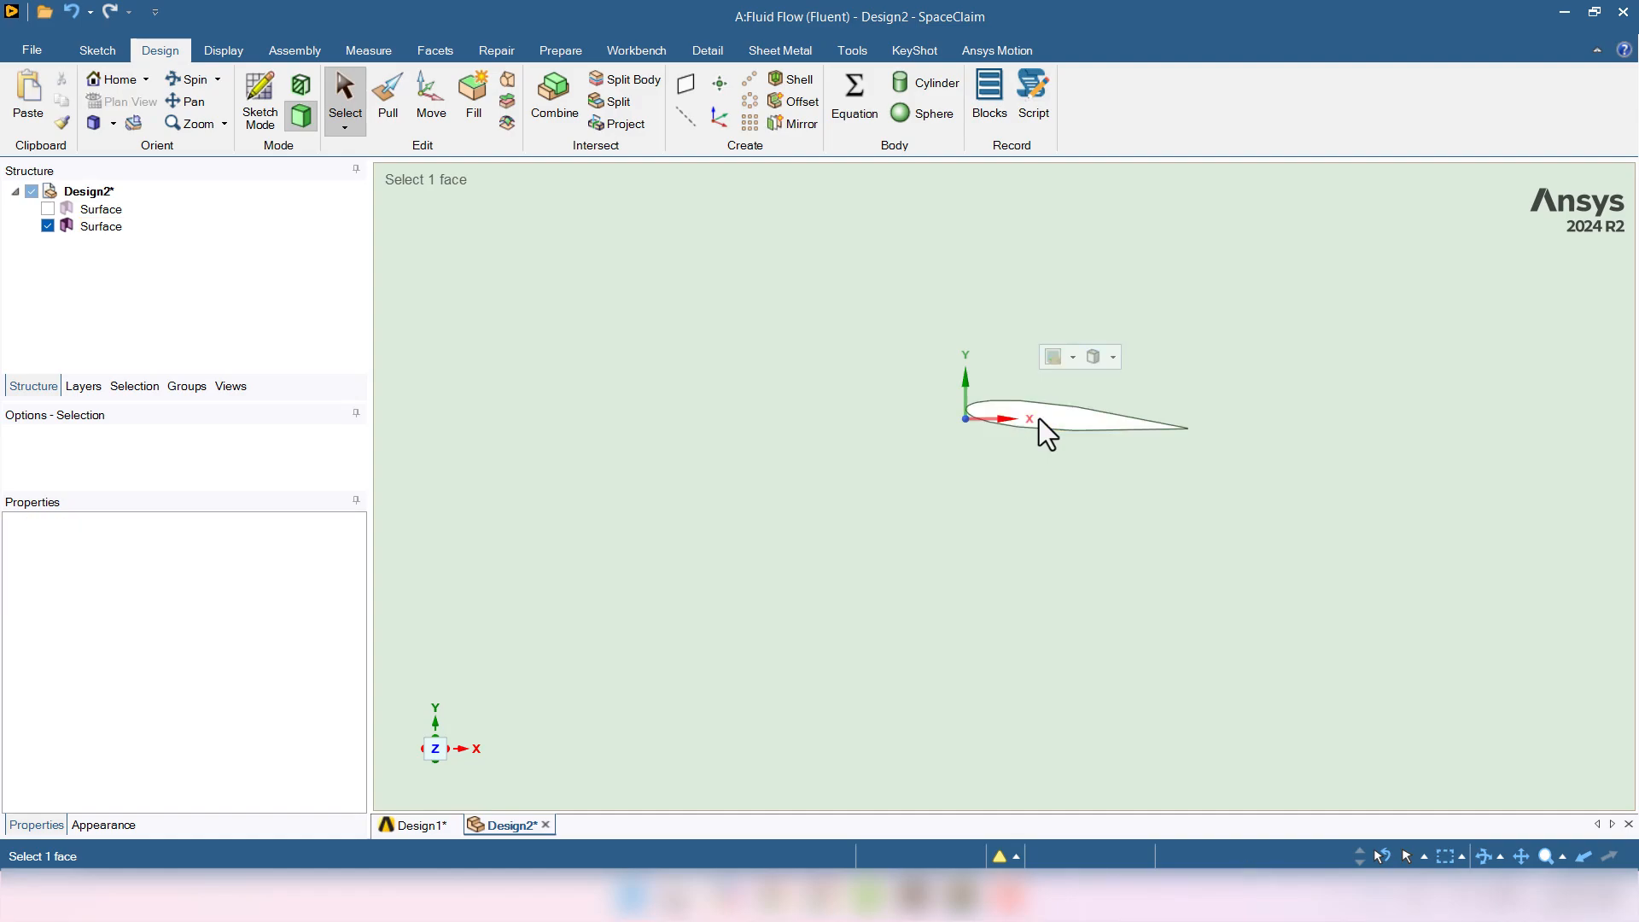
scroll(898, 561, down, 4)
scroll(889, 678, down, 3)
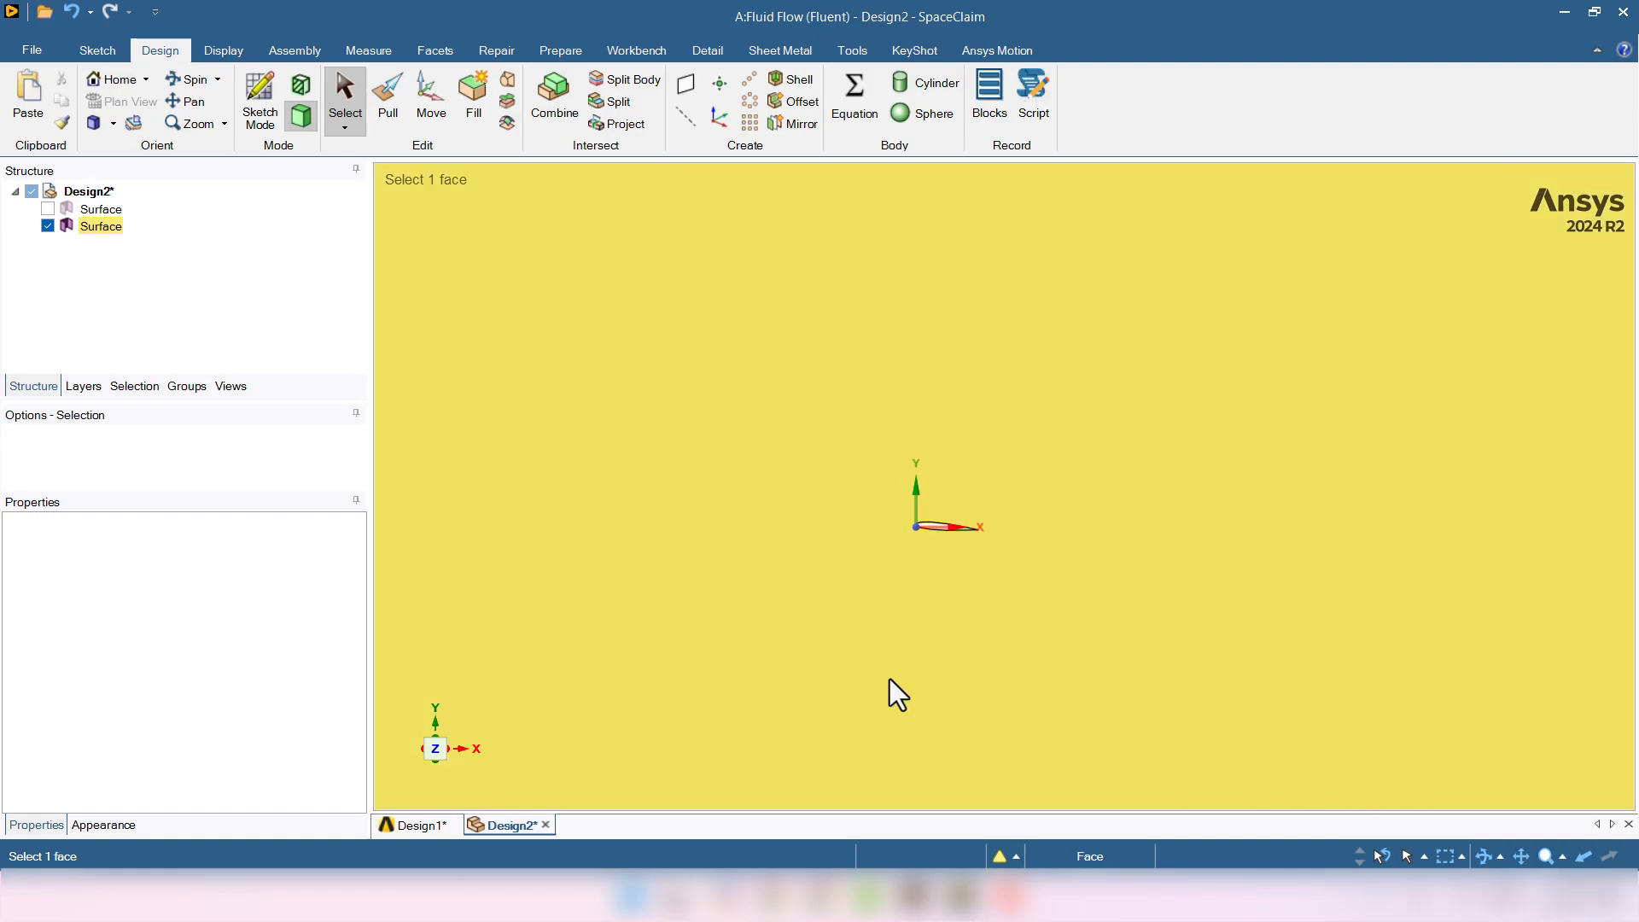
scroll(890, 679, up, 1)
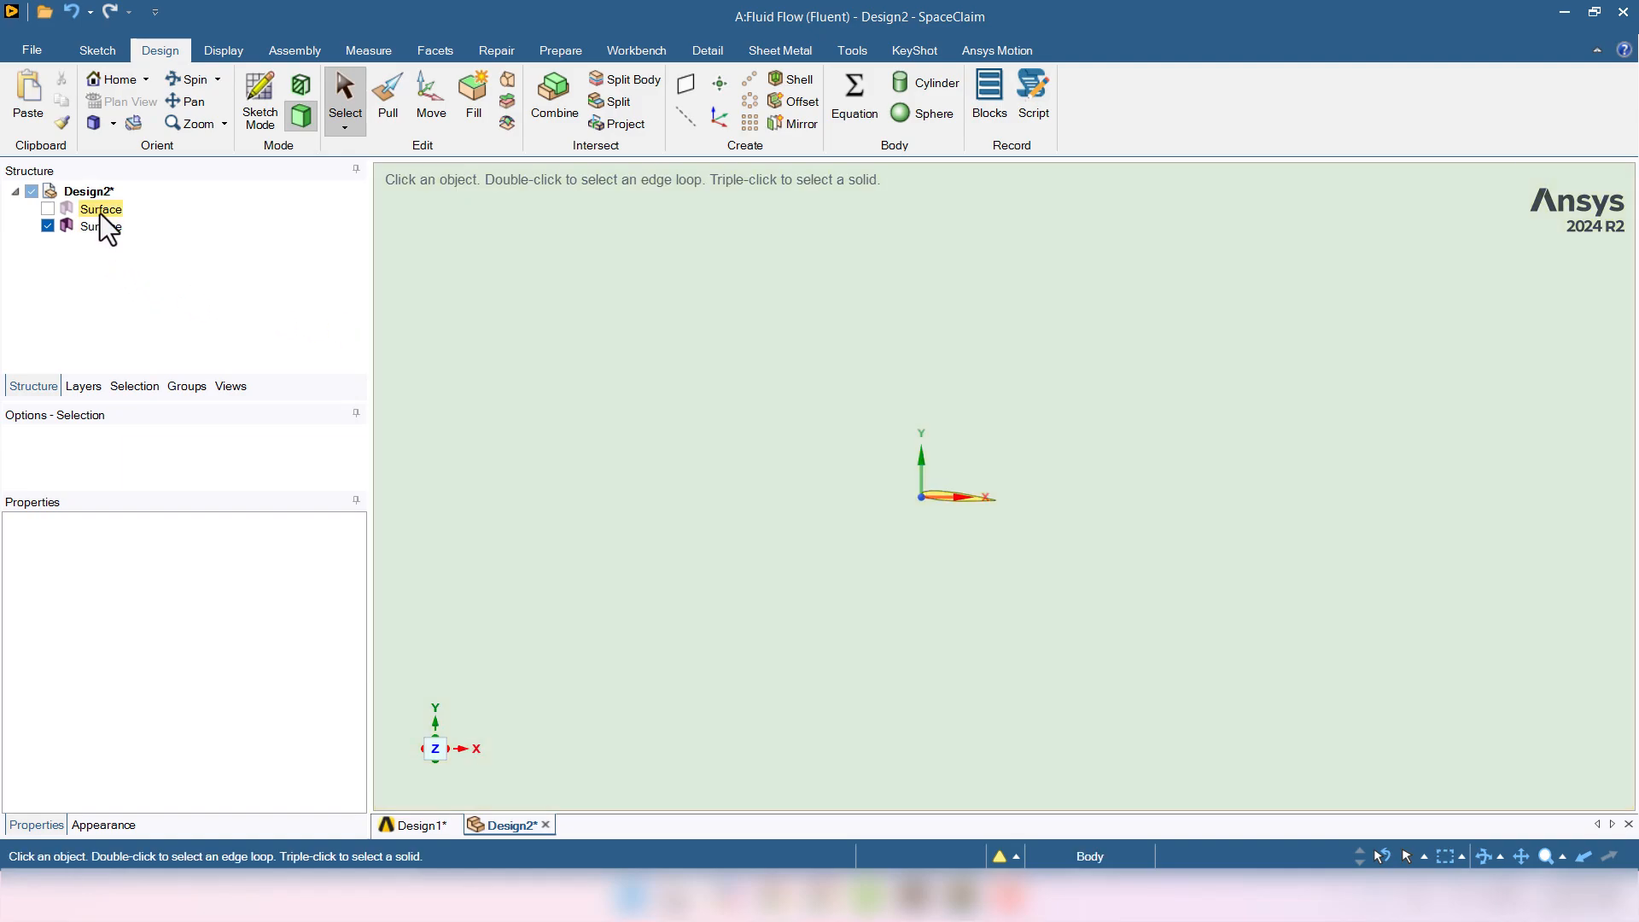
- Suppress the separate airfoil Surface body for physics
click(100, 214)
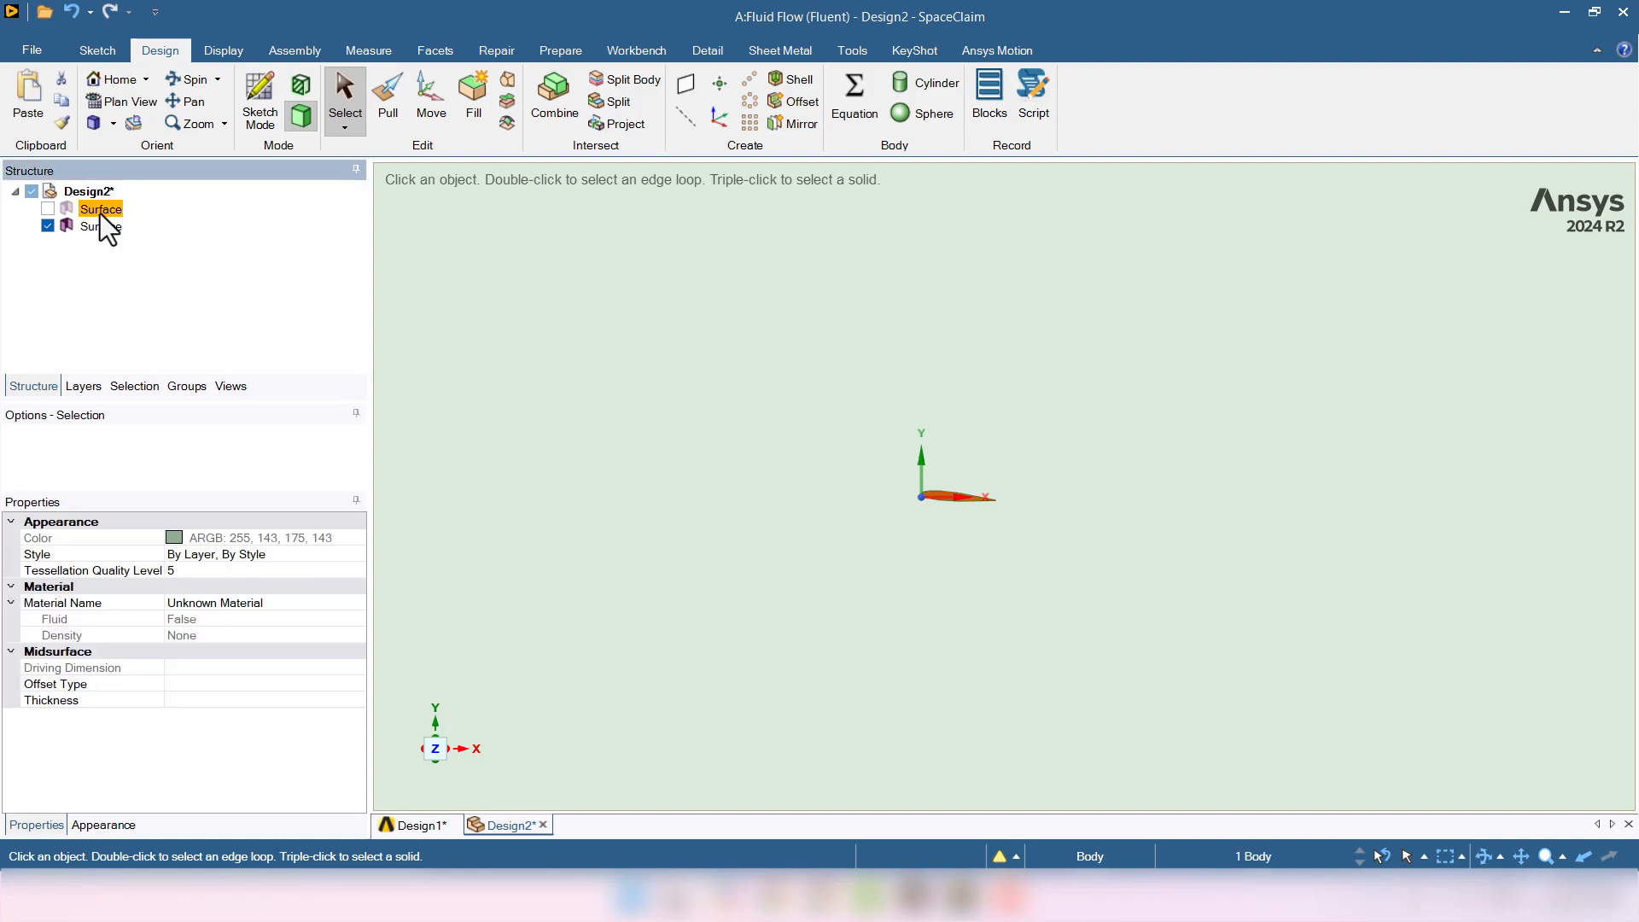
right_click(100, 214)
click(156, 244)
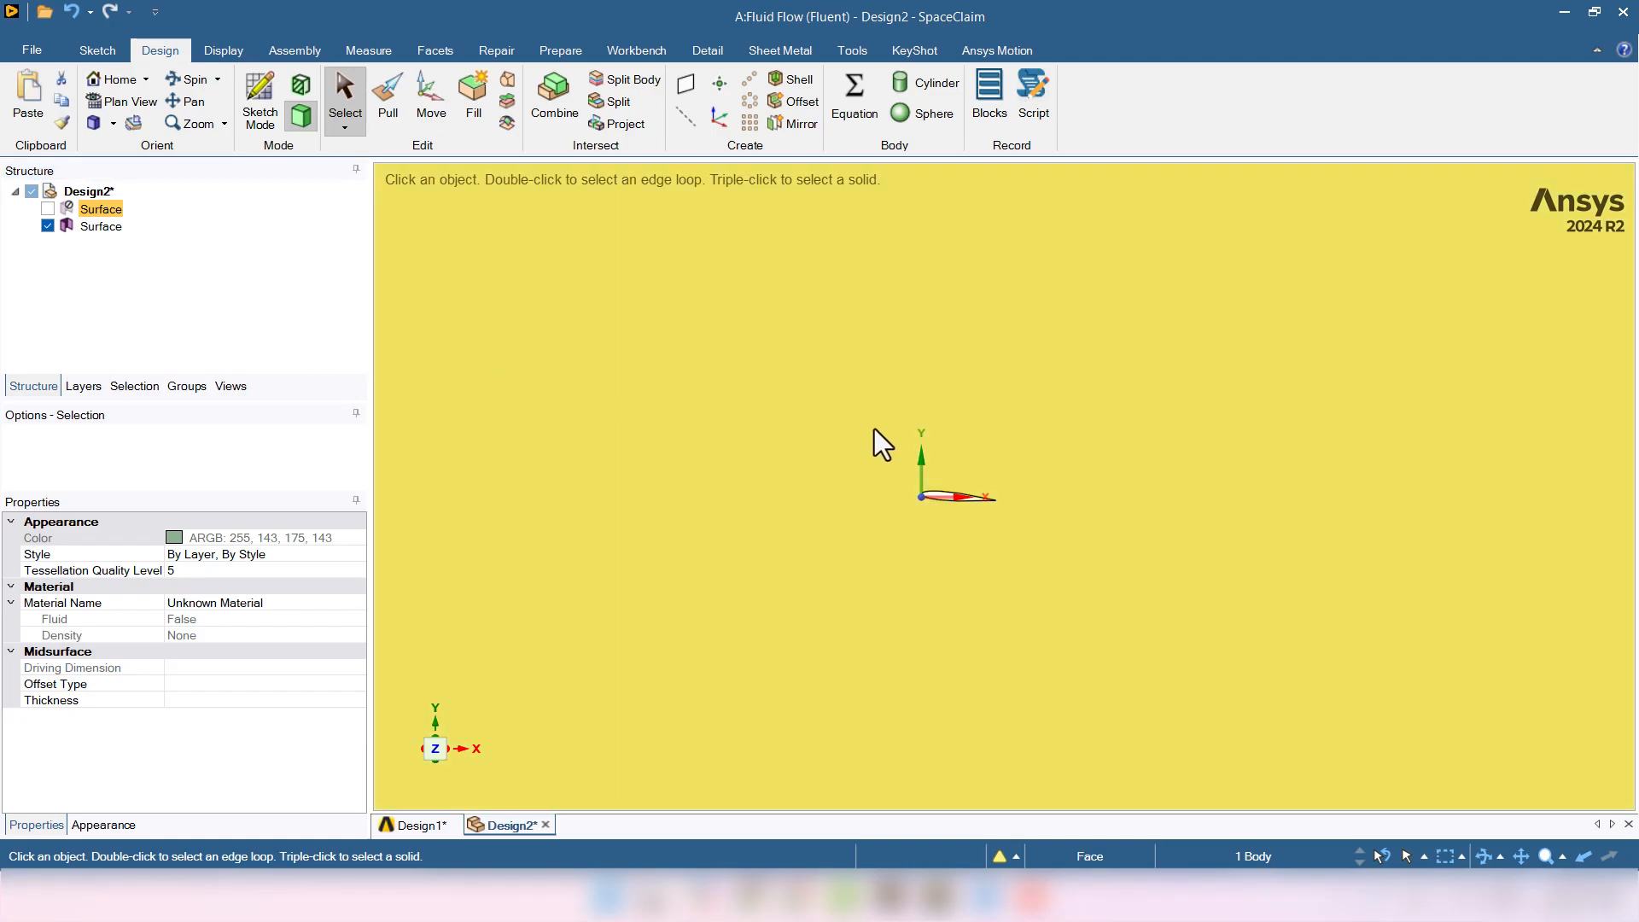
drag(859, 454, 1063, 558)
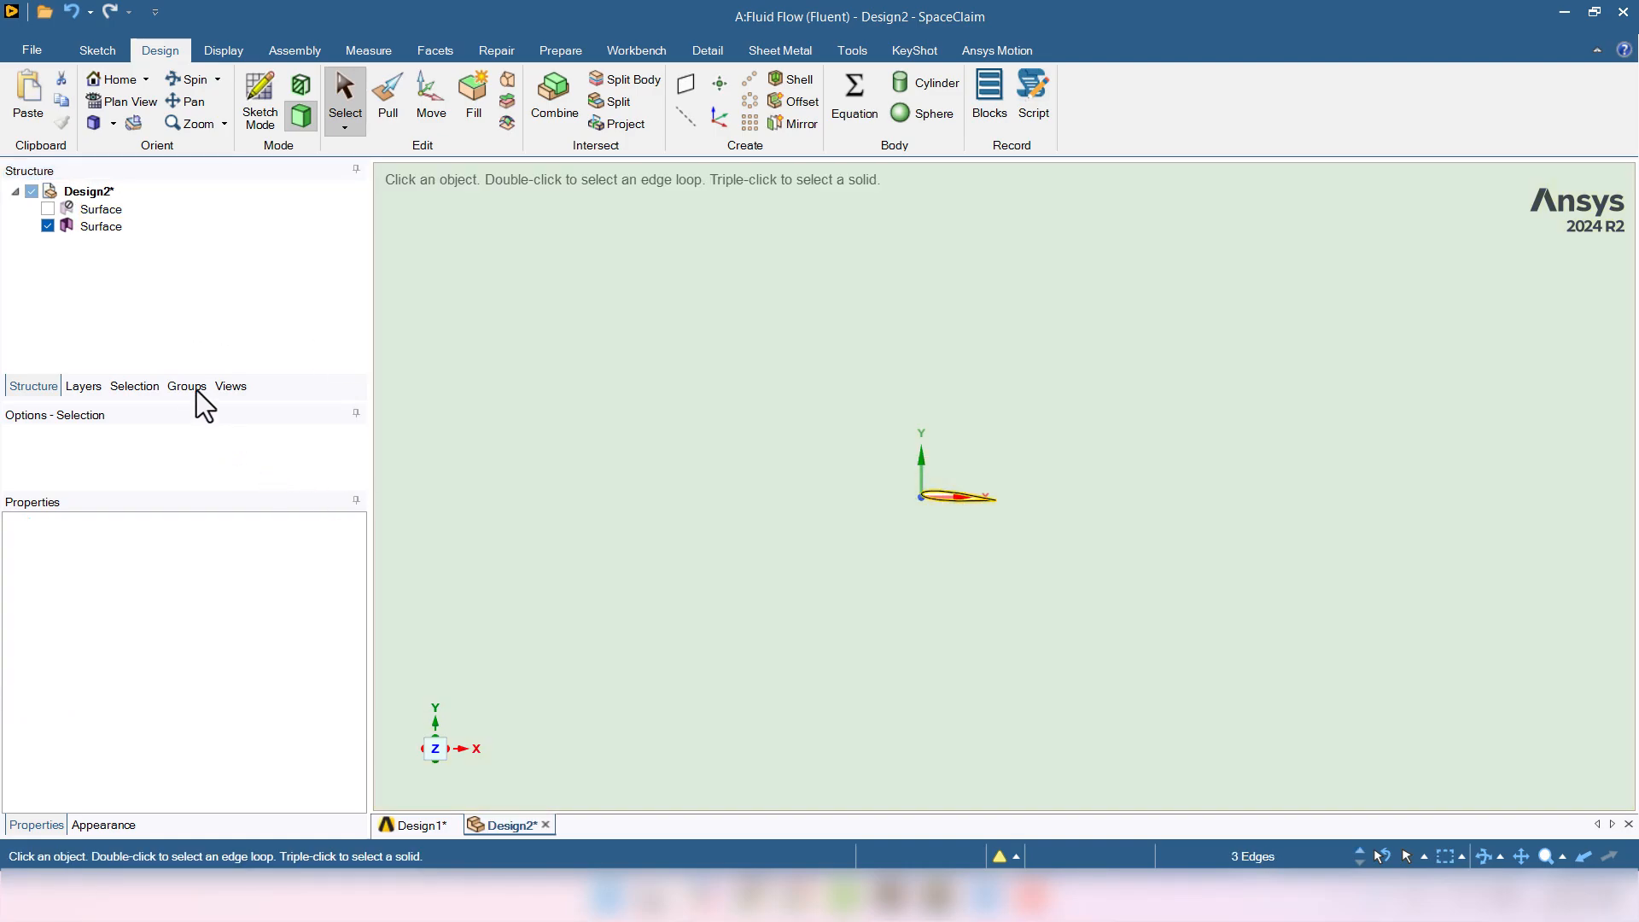
- Create a named selection called Walls from the selected airfoil edges
click(188, 388)
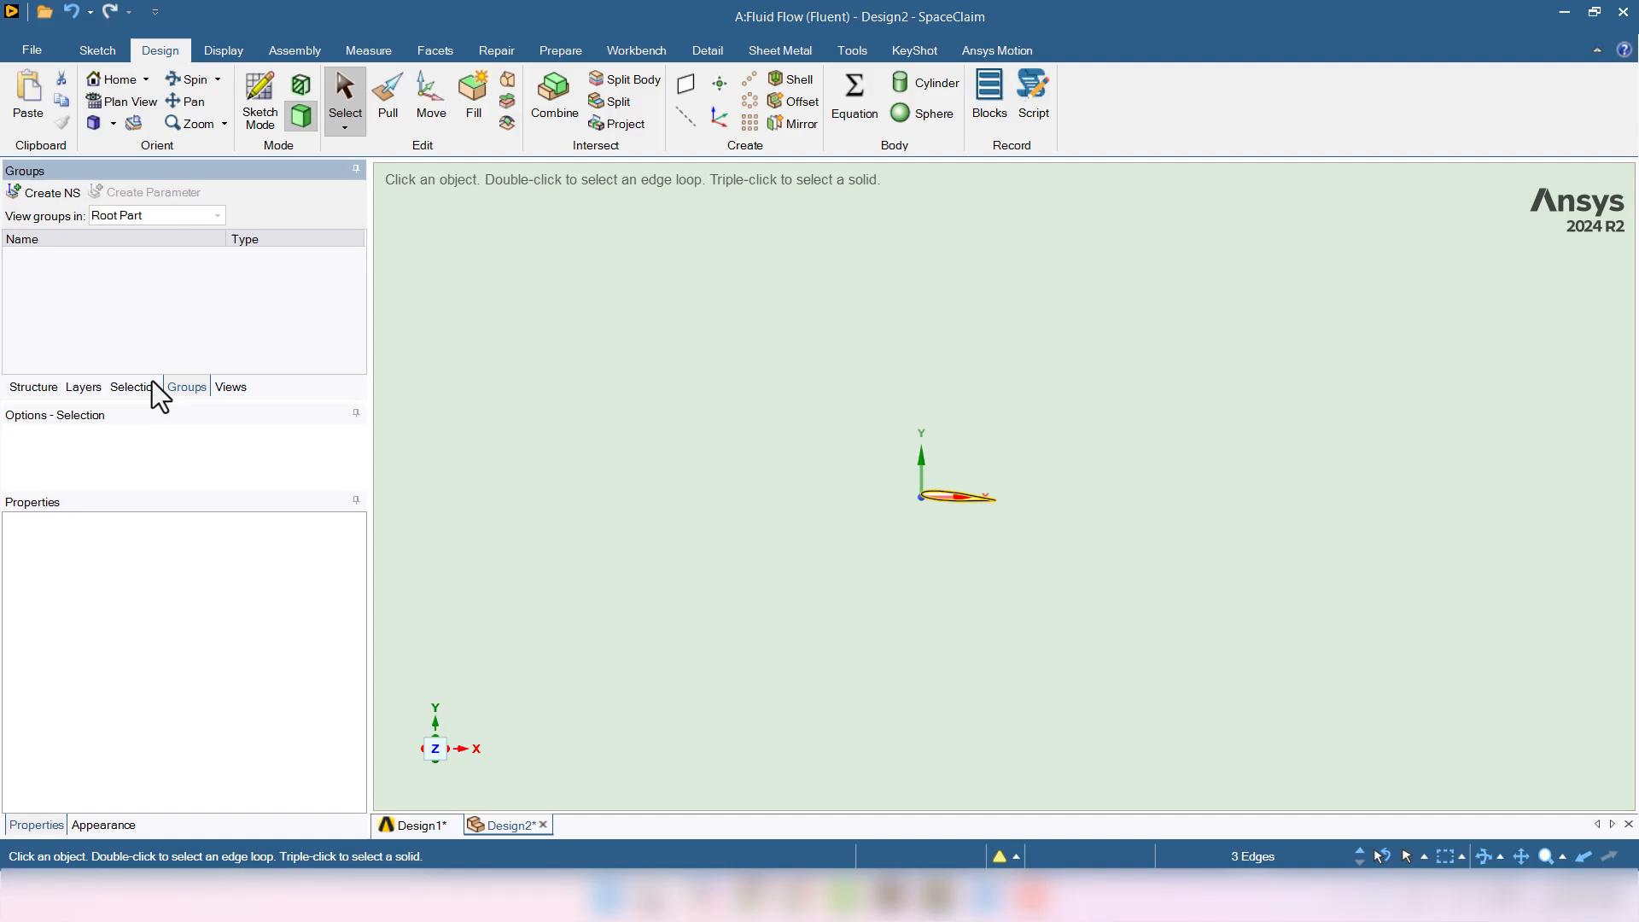
click(32, 196)
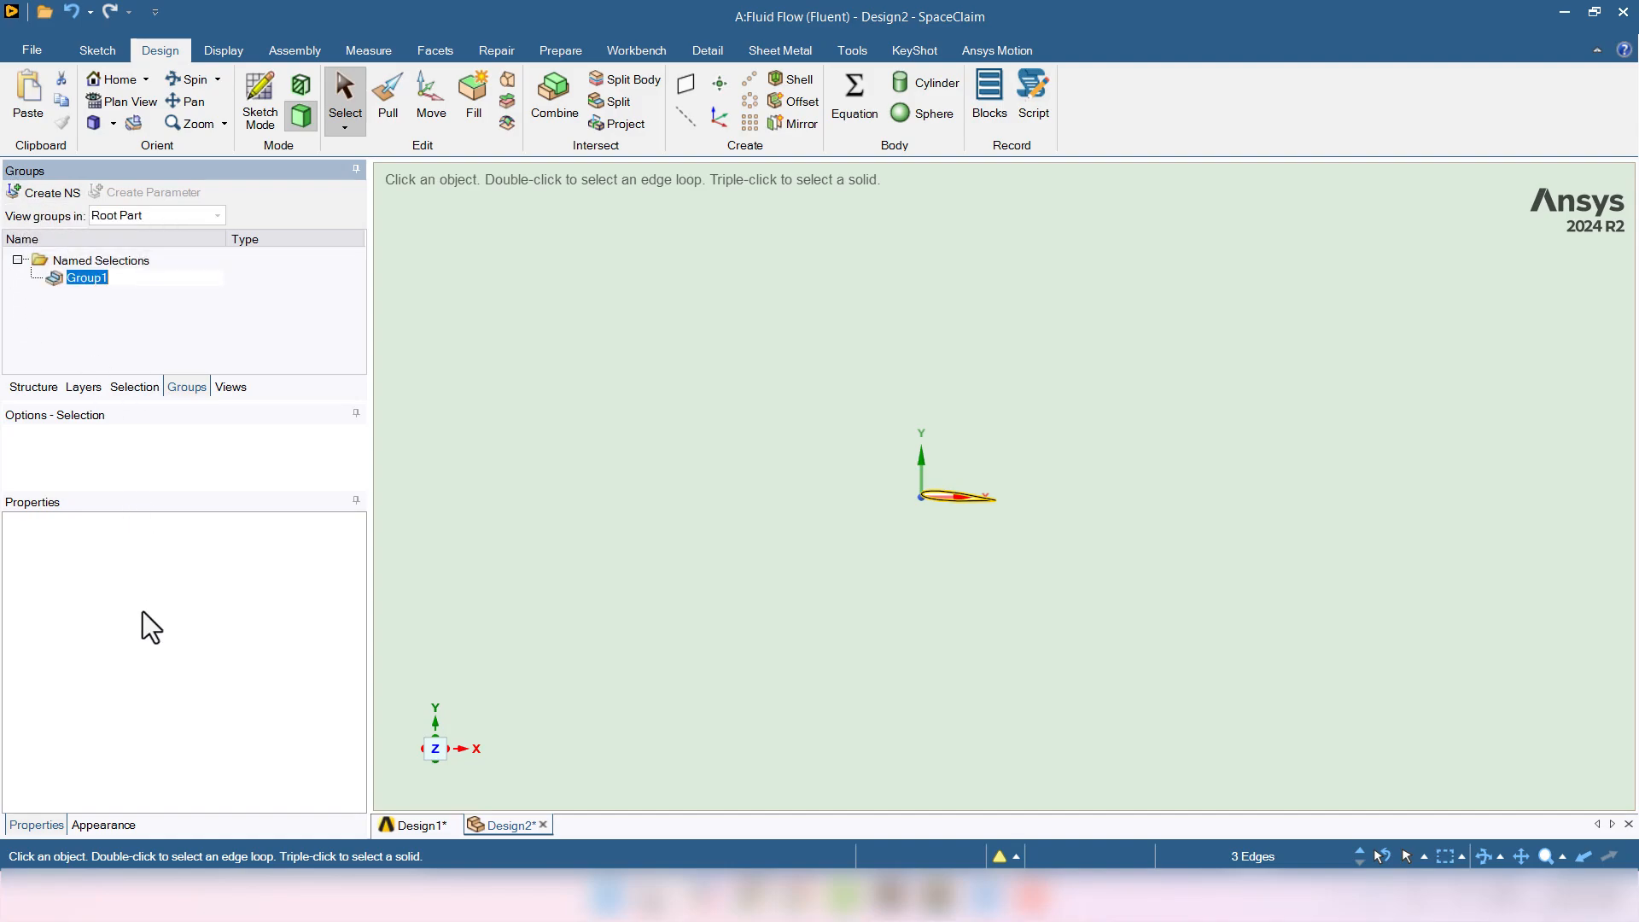
text(Walls)
key(Return)
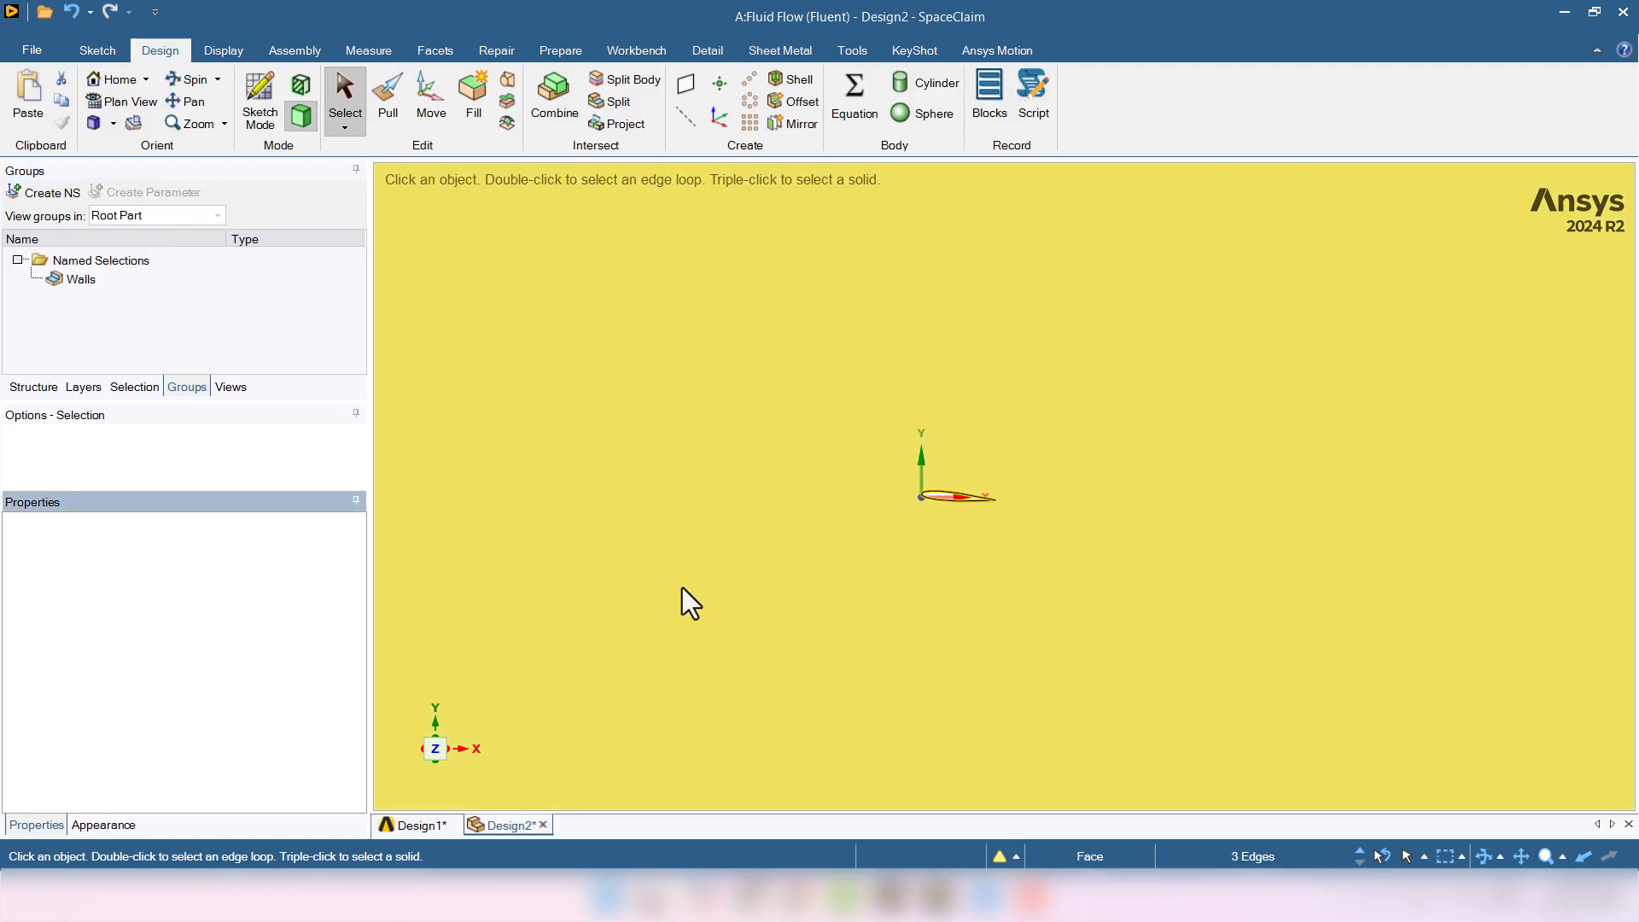
- Make the domain's straight right edge a named selection called Outlet
scroll(683, 597, down, 5)
scroll(713, 609, down, 1)
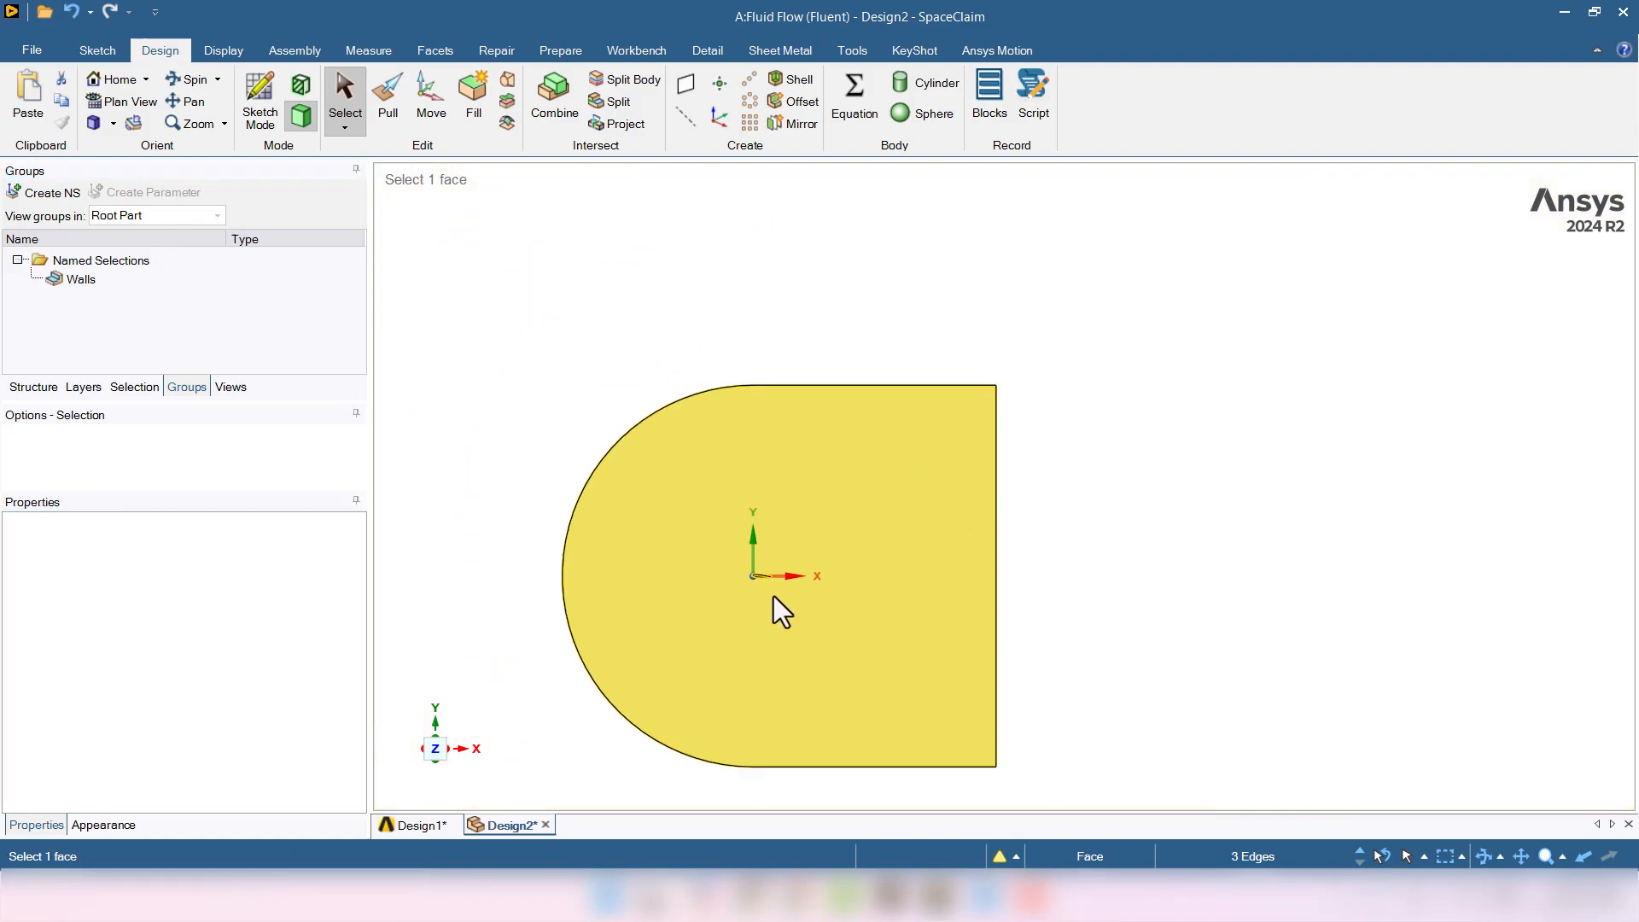
click(995, 568)
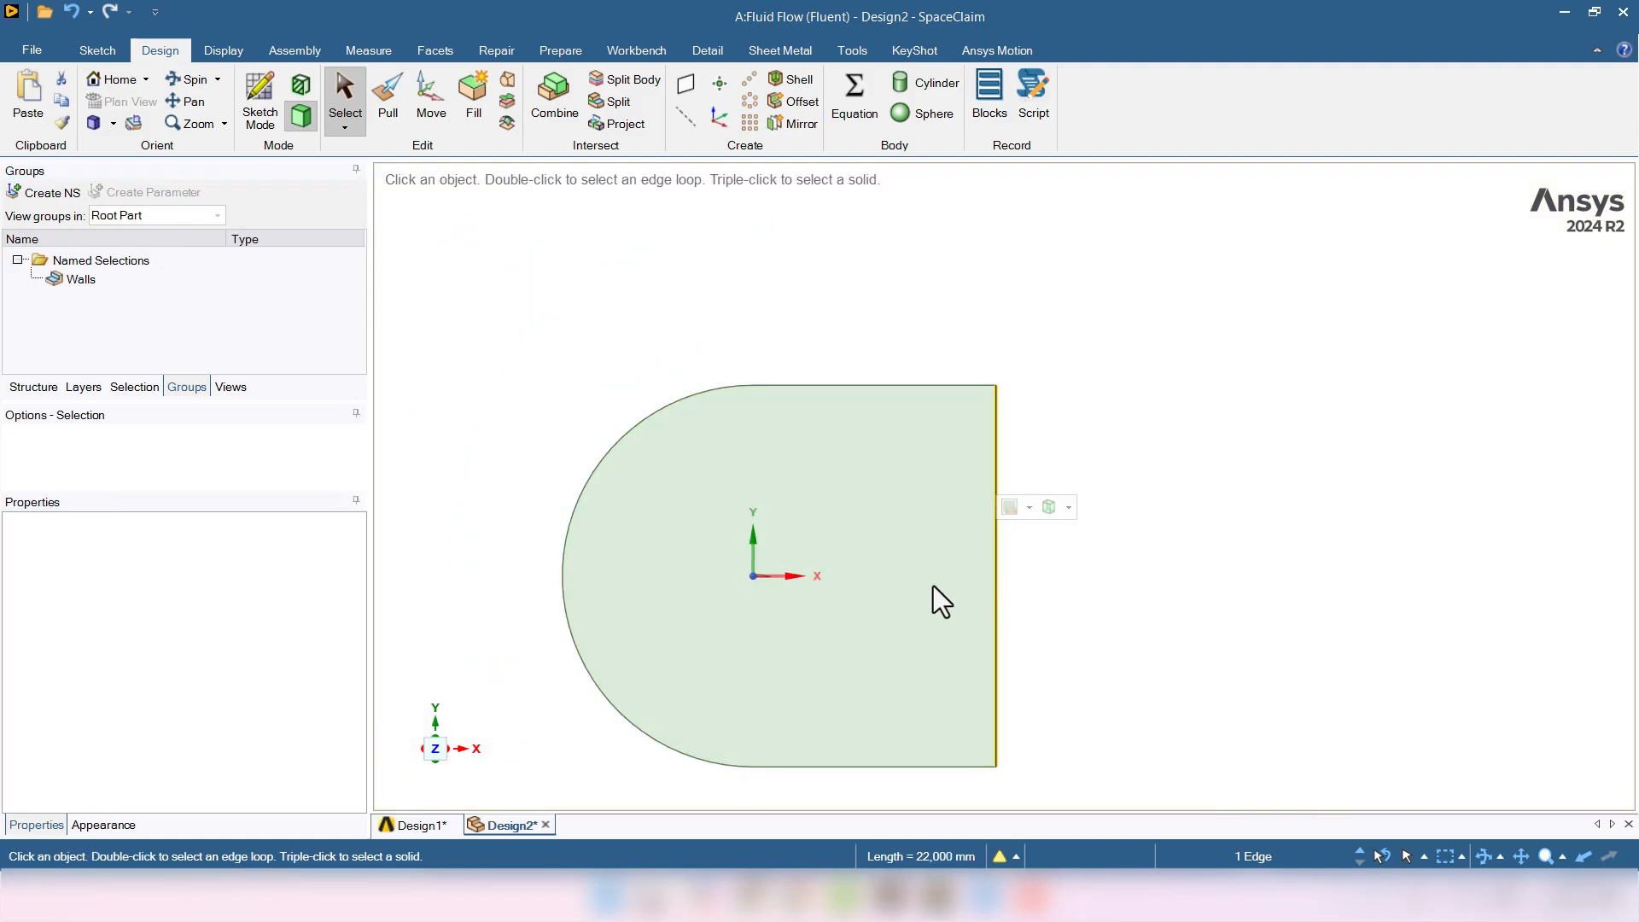
click(51, 195)
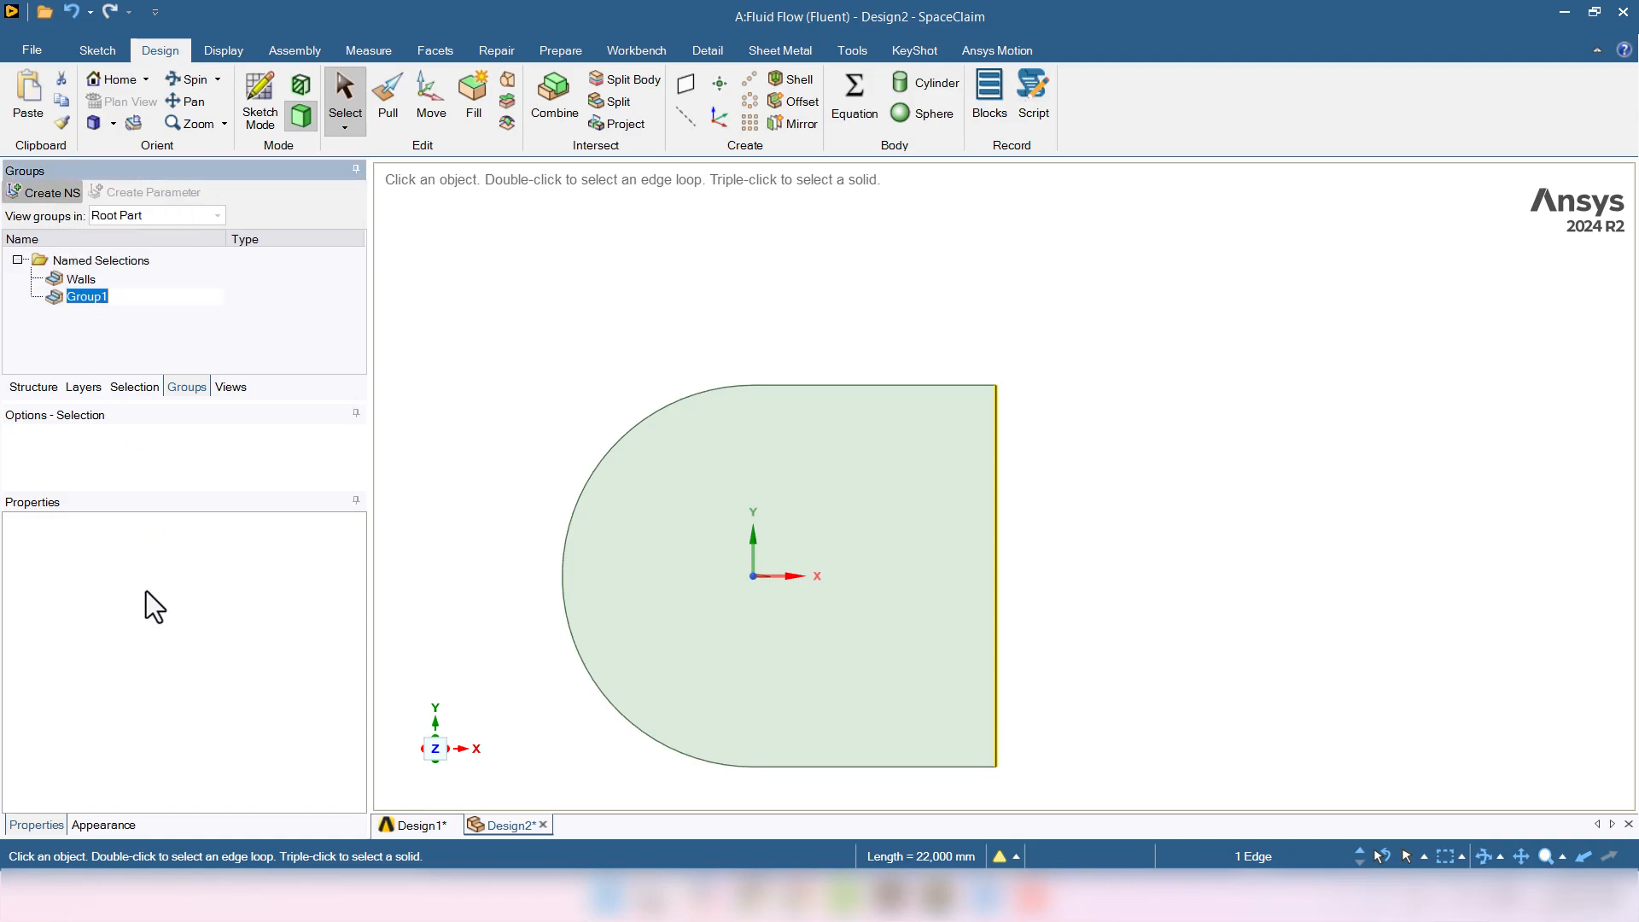
text(Outlet)
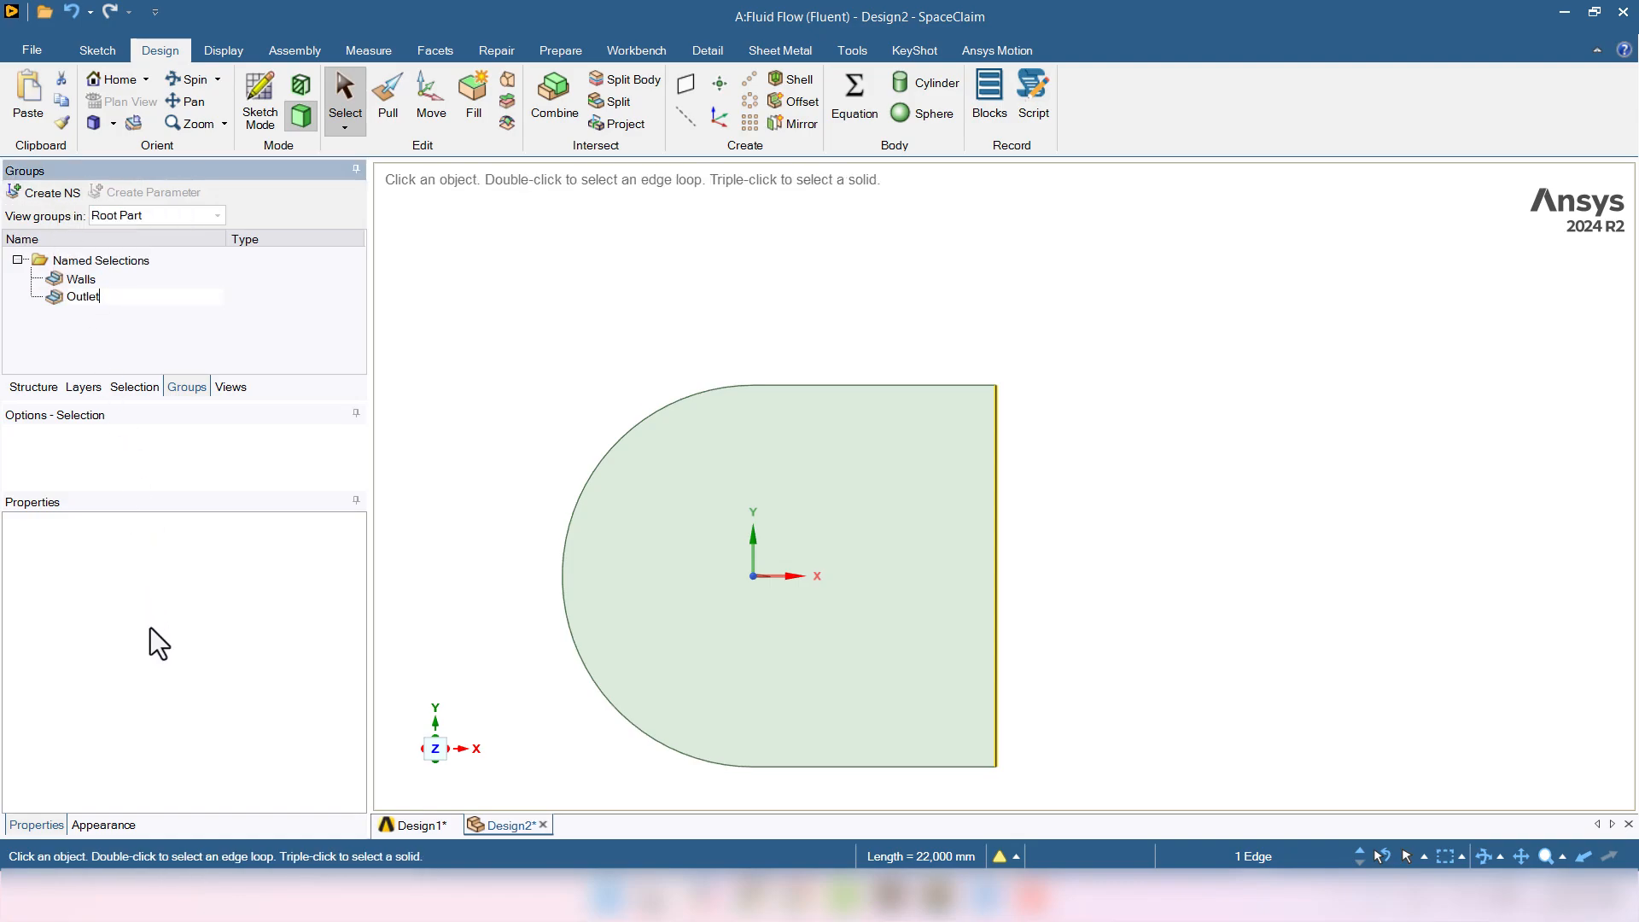
key(Return)
click(591, 298)
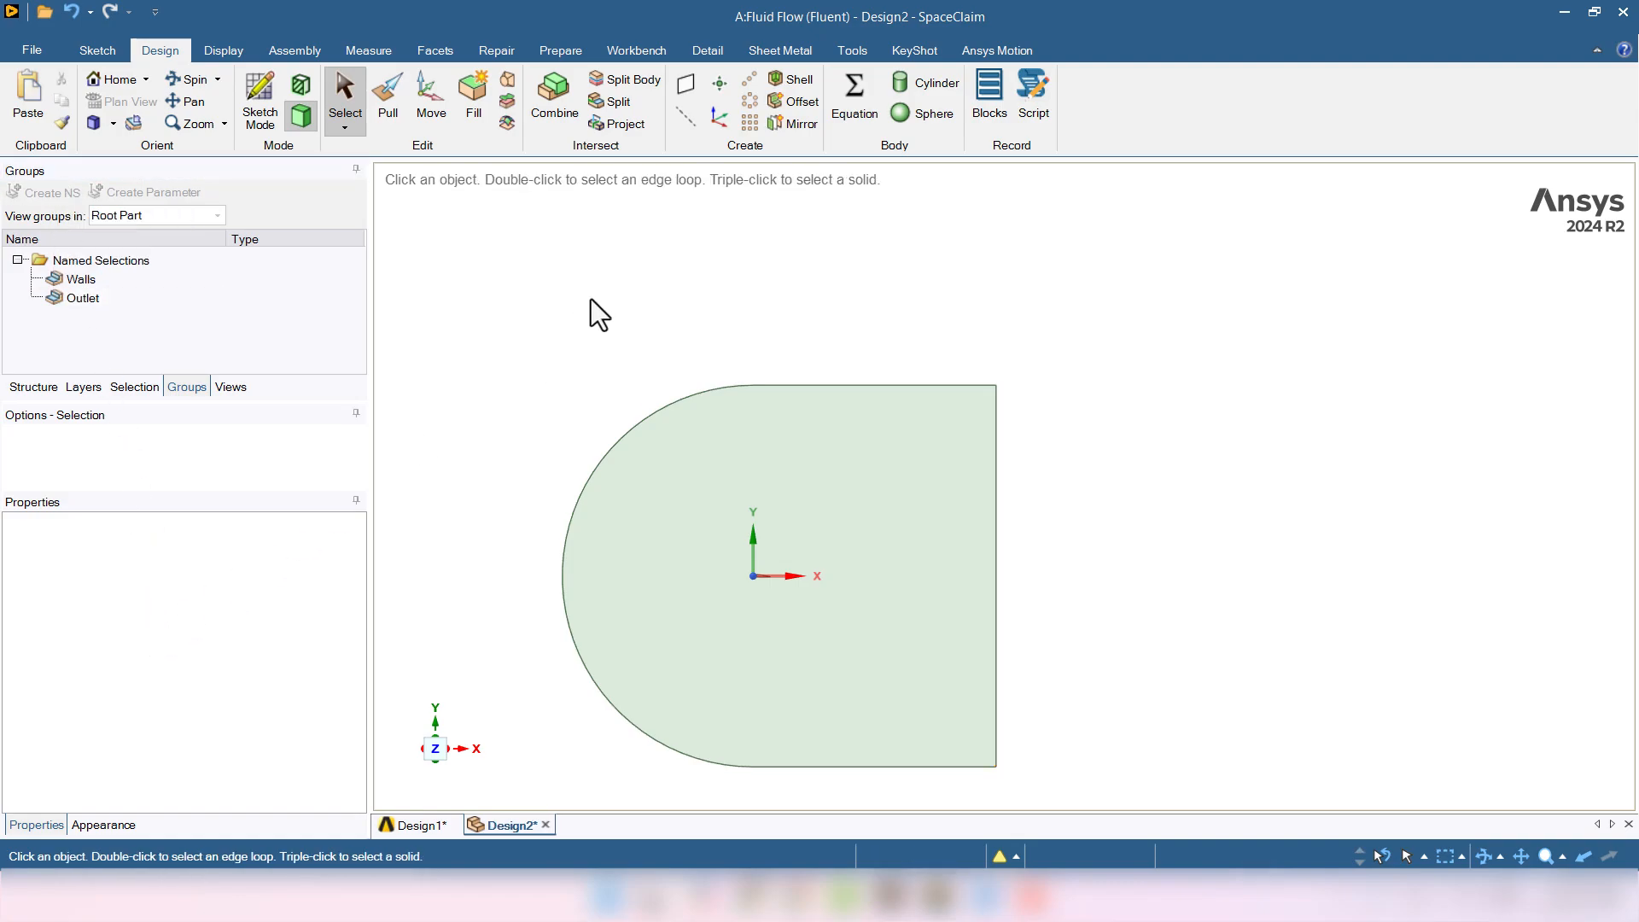
- Group the top, bottom and arc edges into a named selection called Inlet
click(859, 384)
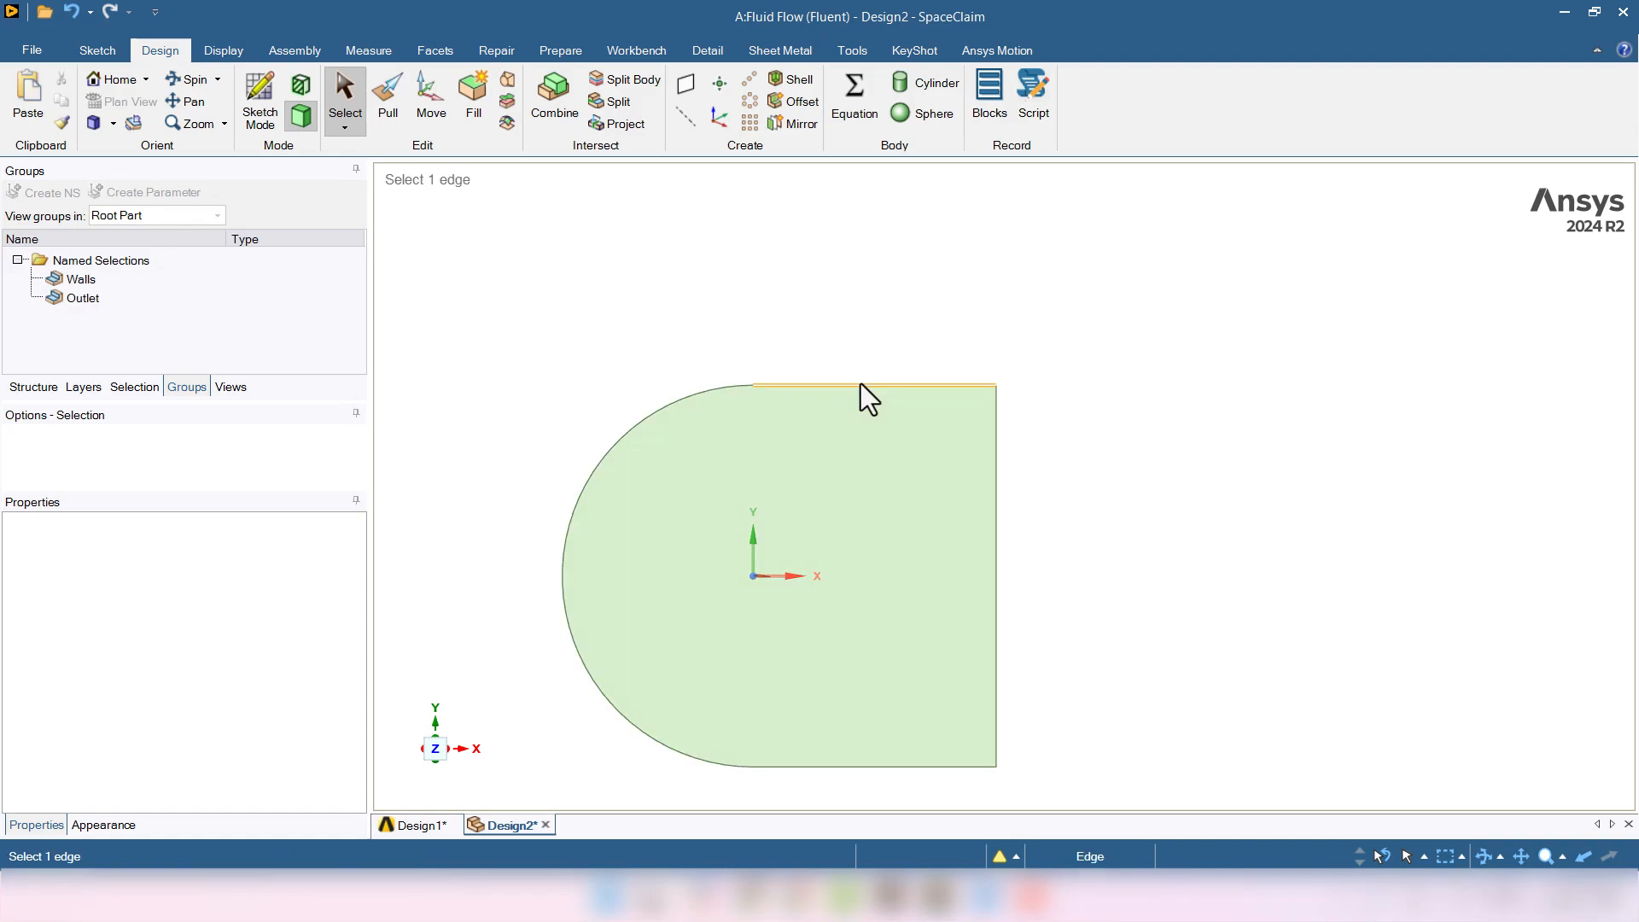
ctrl+click(766, 767)
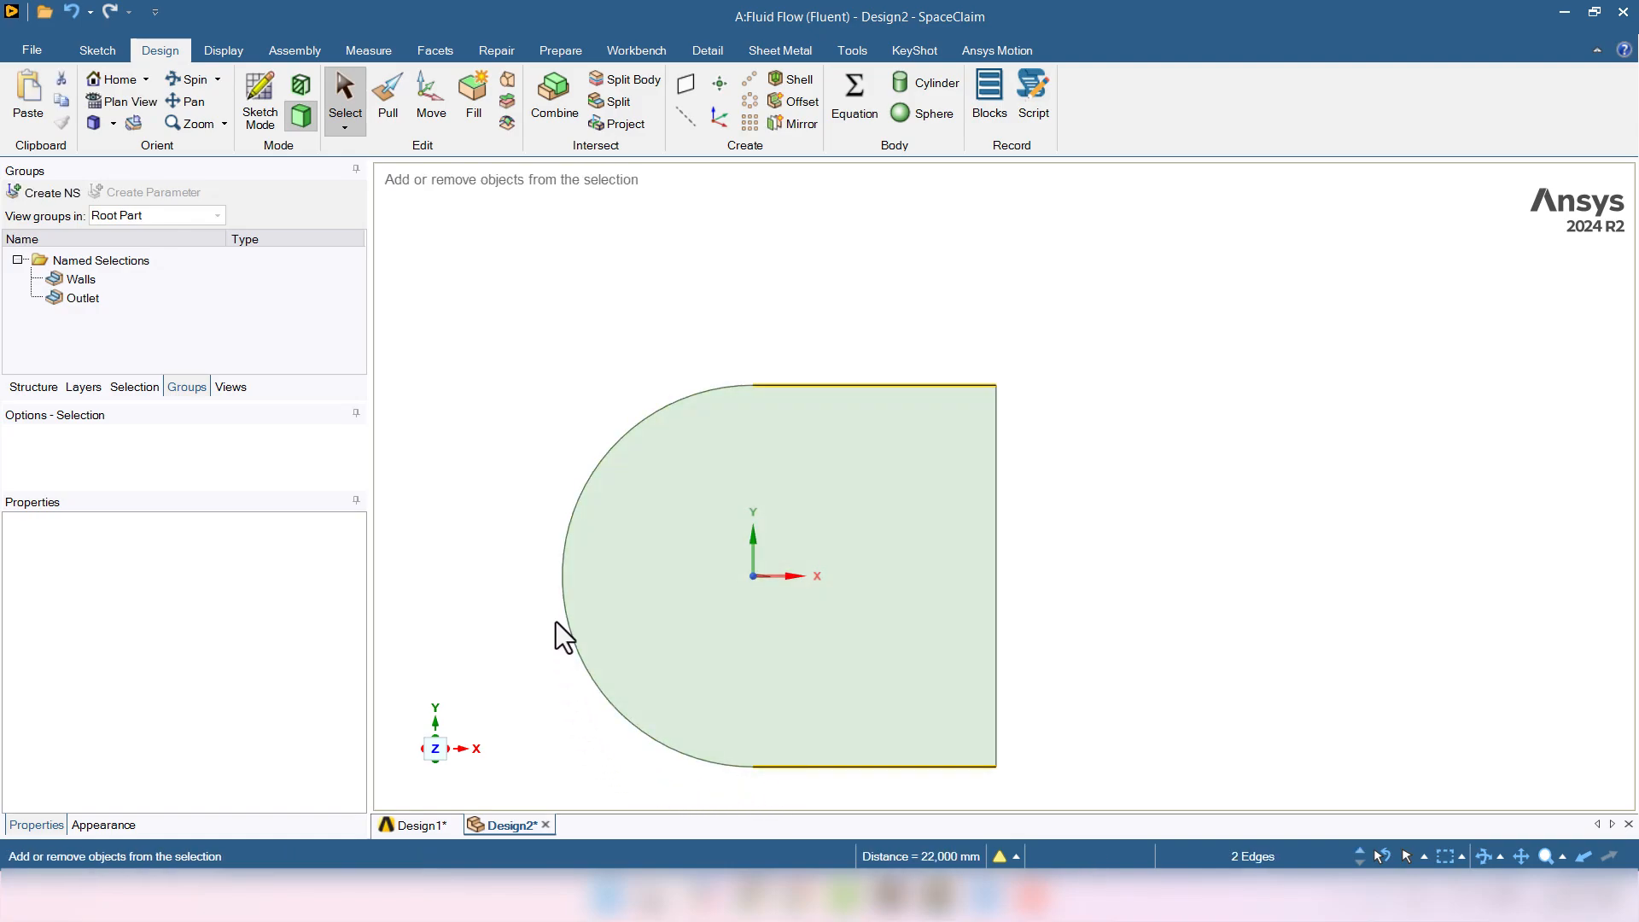
ctrl+click(560, 592)
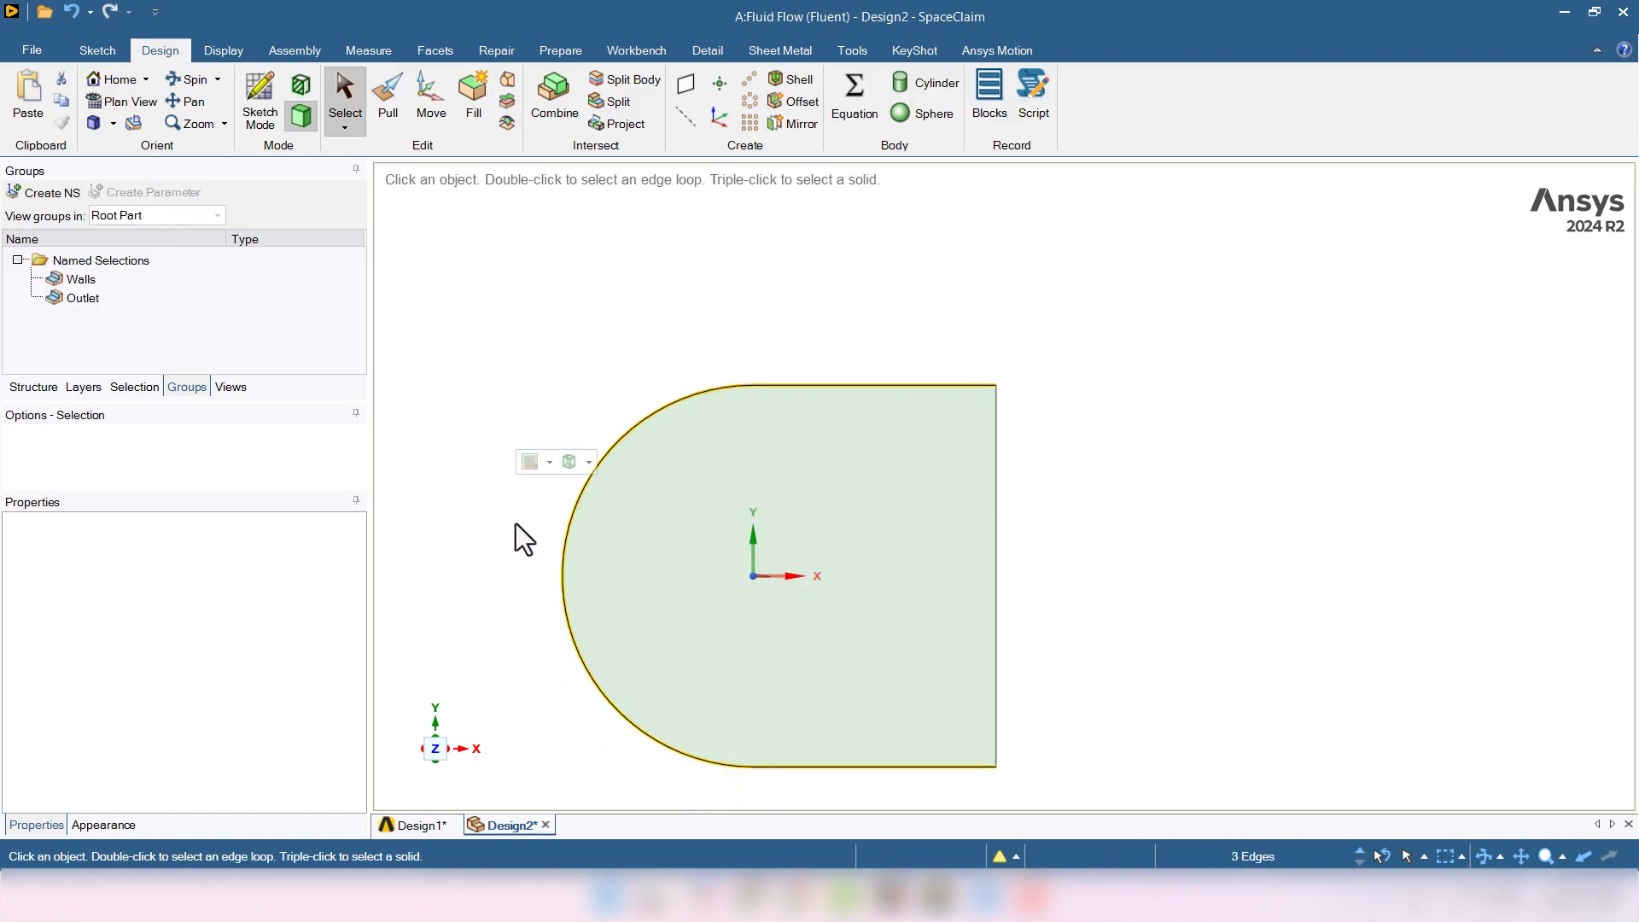
click(43, 198)
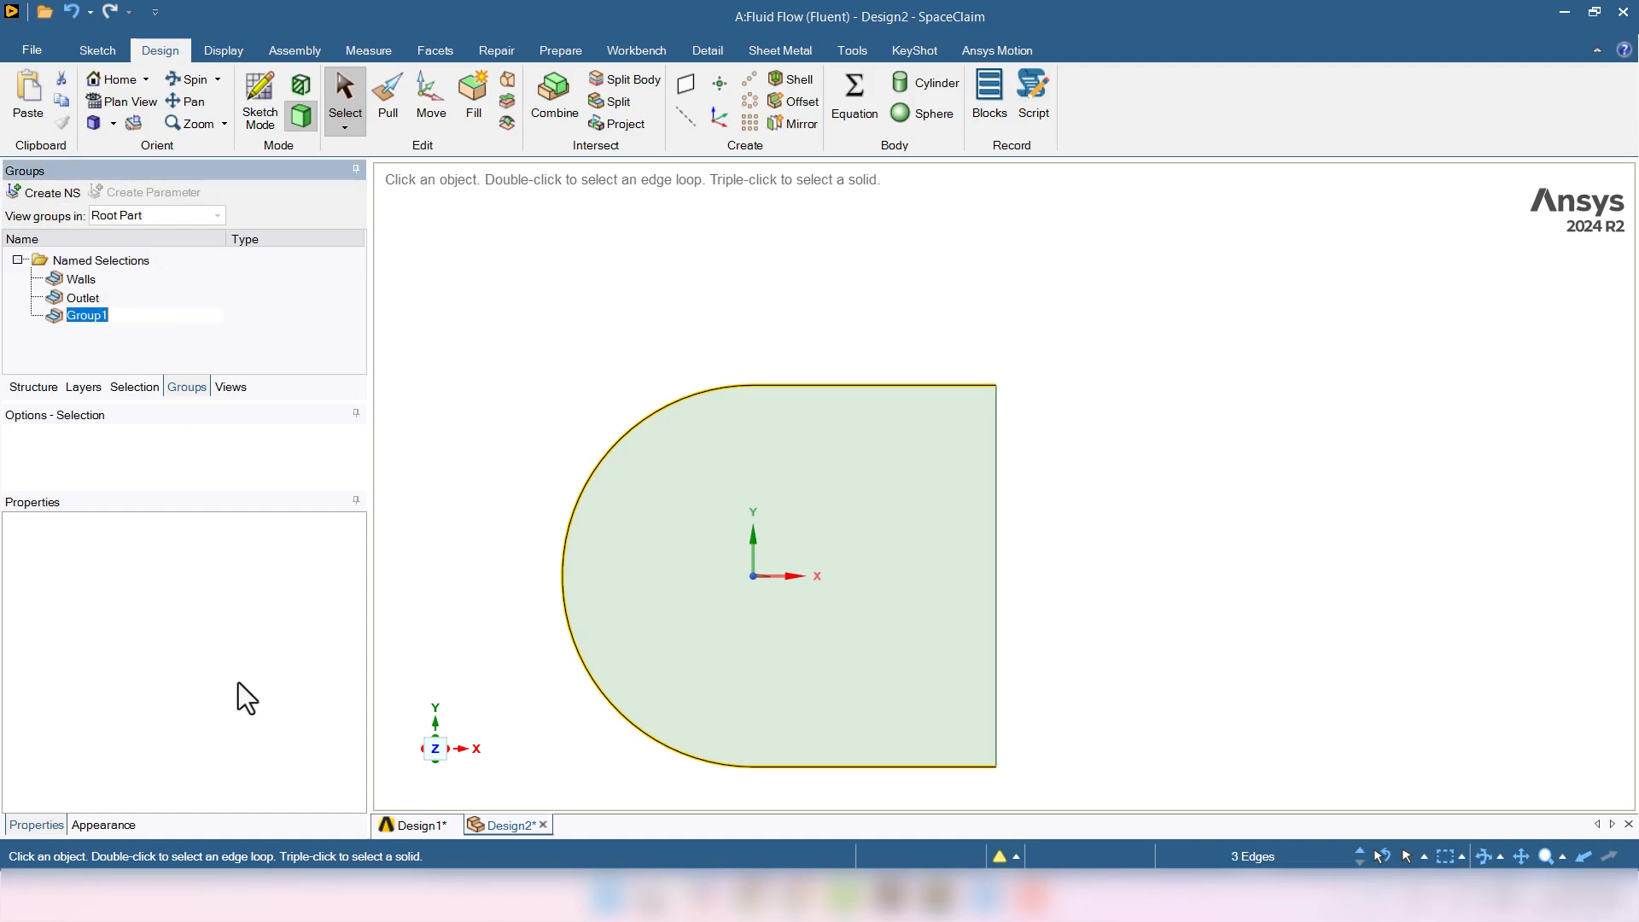
text(Inlet)
key(Return)
click(588, 316)
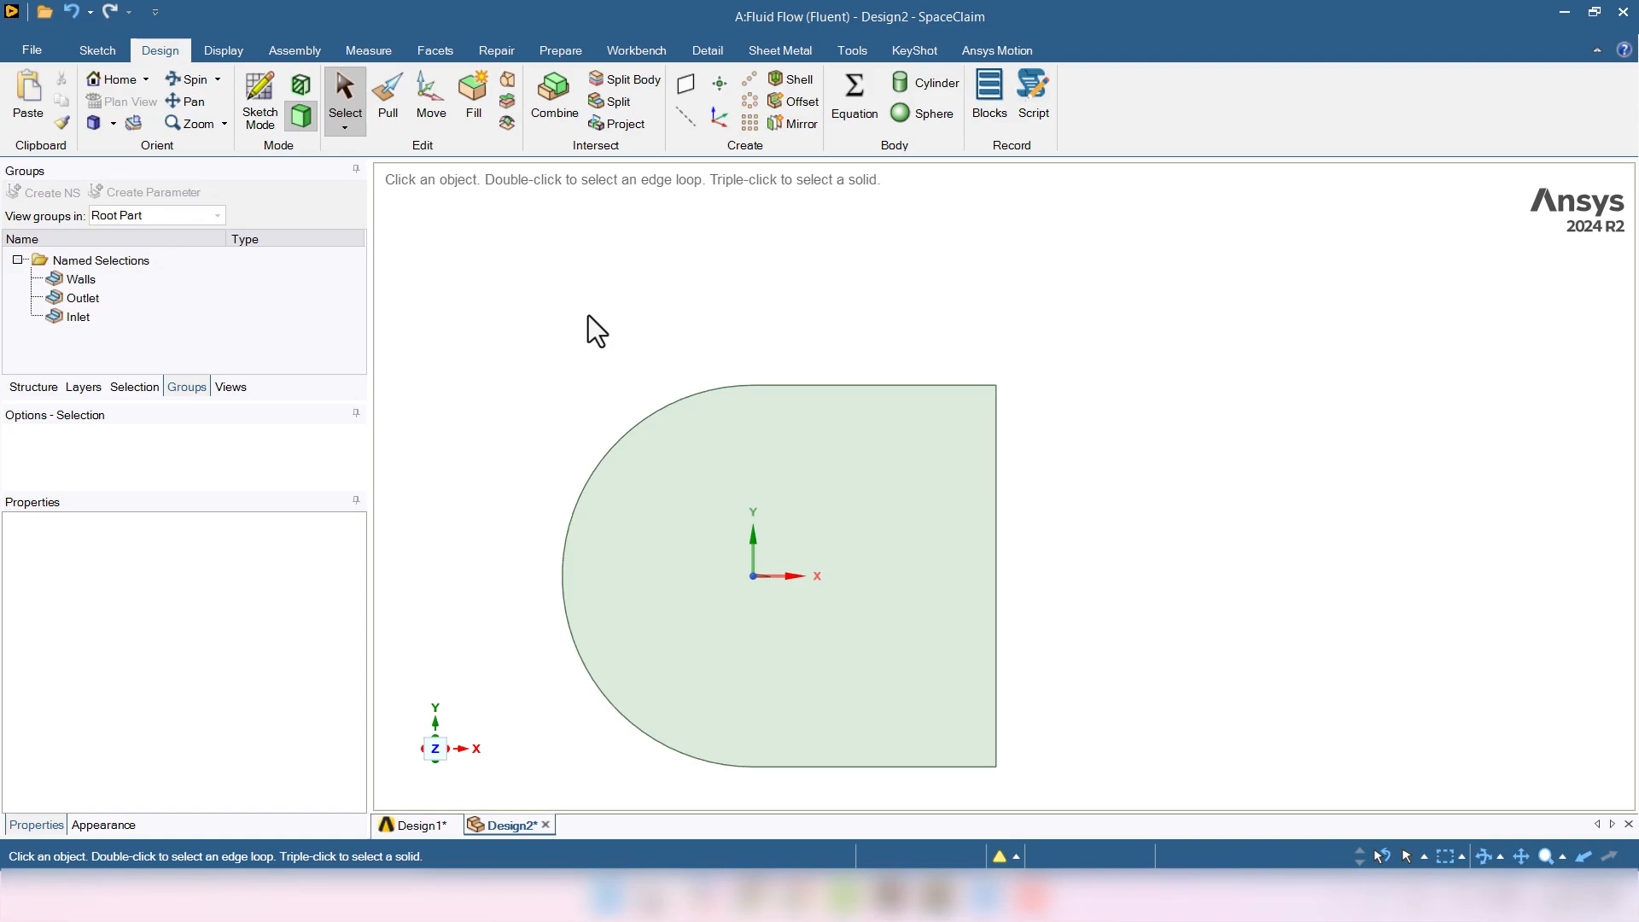
- Highlight the Walls, Outlet and Inlet named selections in turn to verify their edges
click(131, 281)
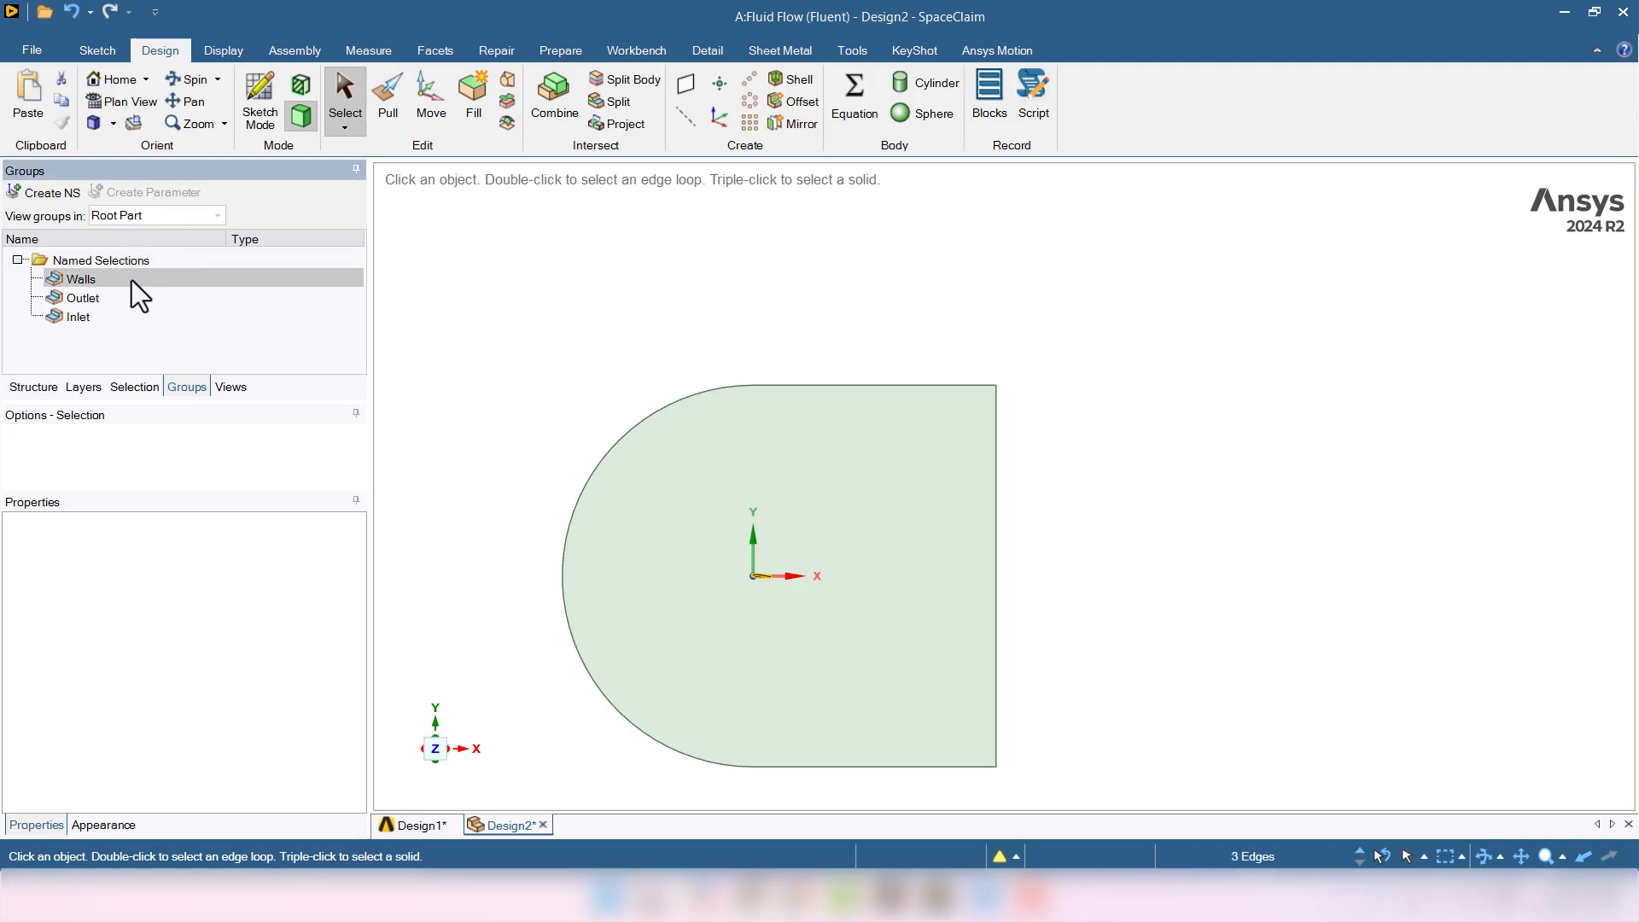
click(127, 298)
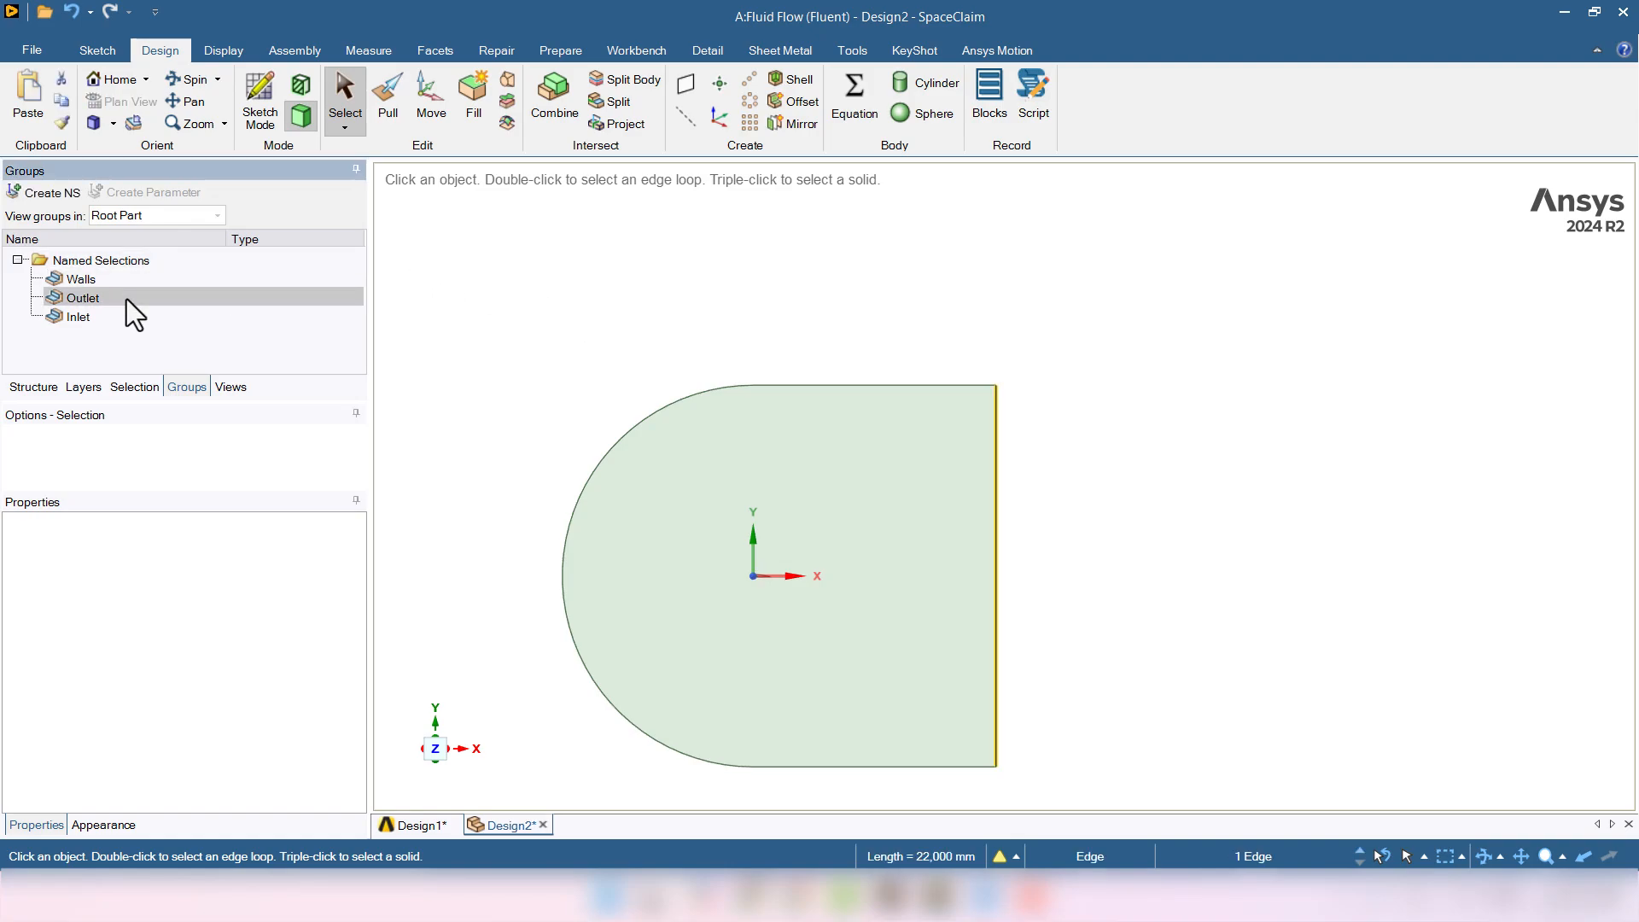
click(124, 317)
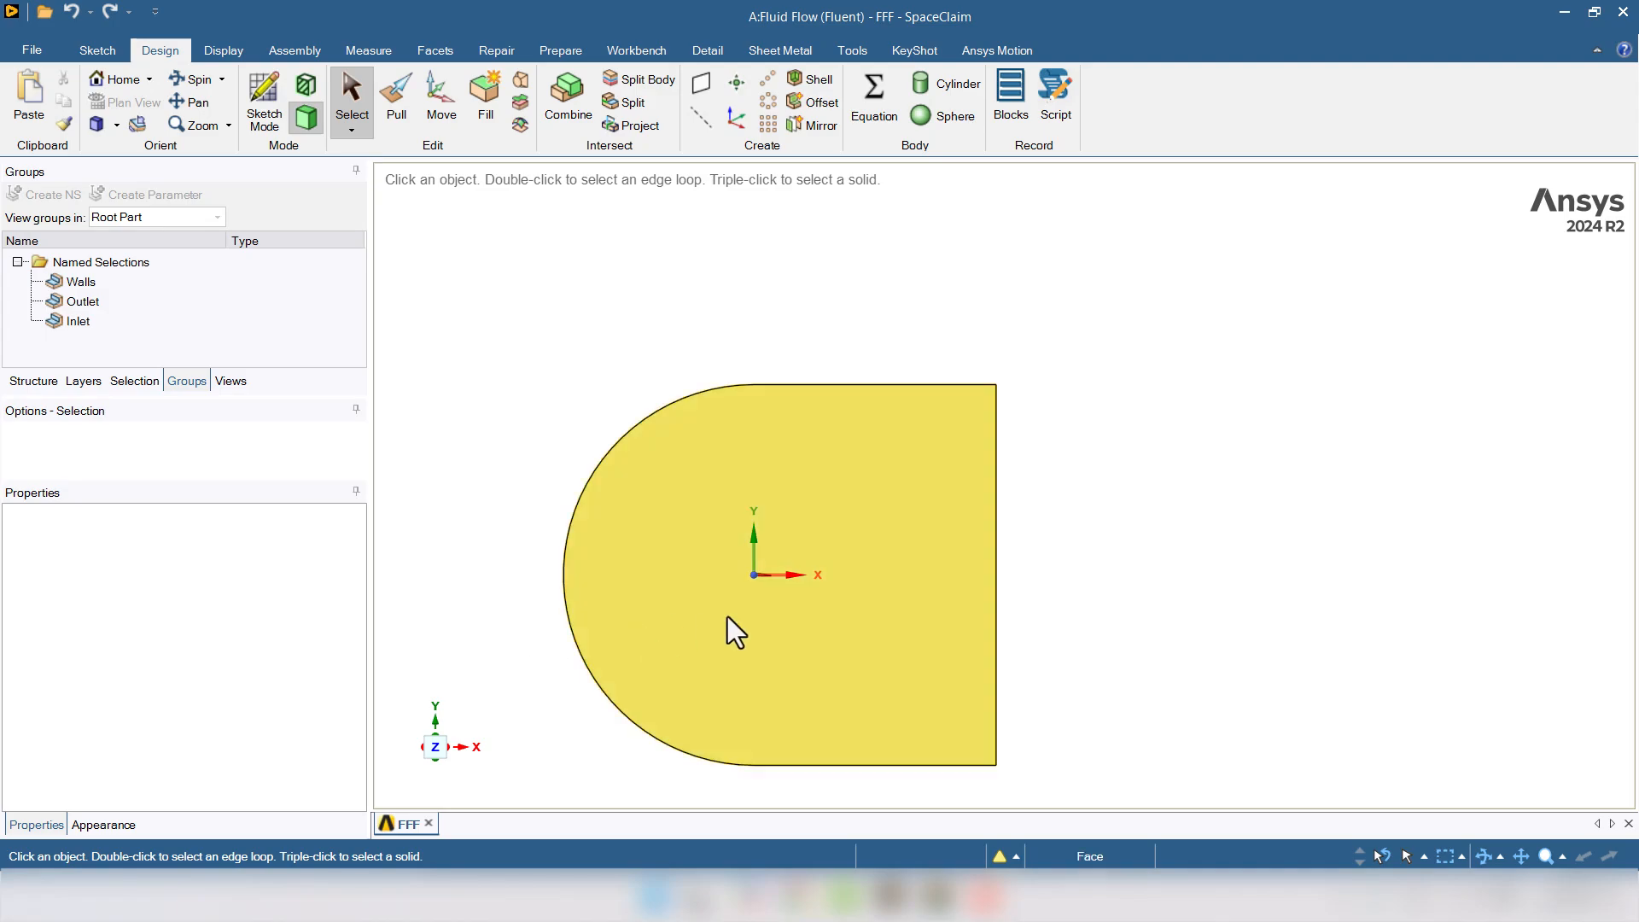
scroll(731, 613, down, 1)
scroll(742, 604, up, 9)
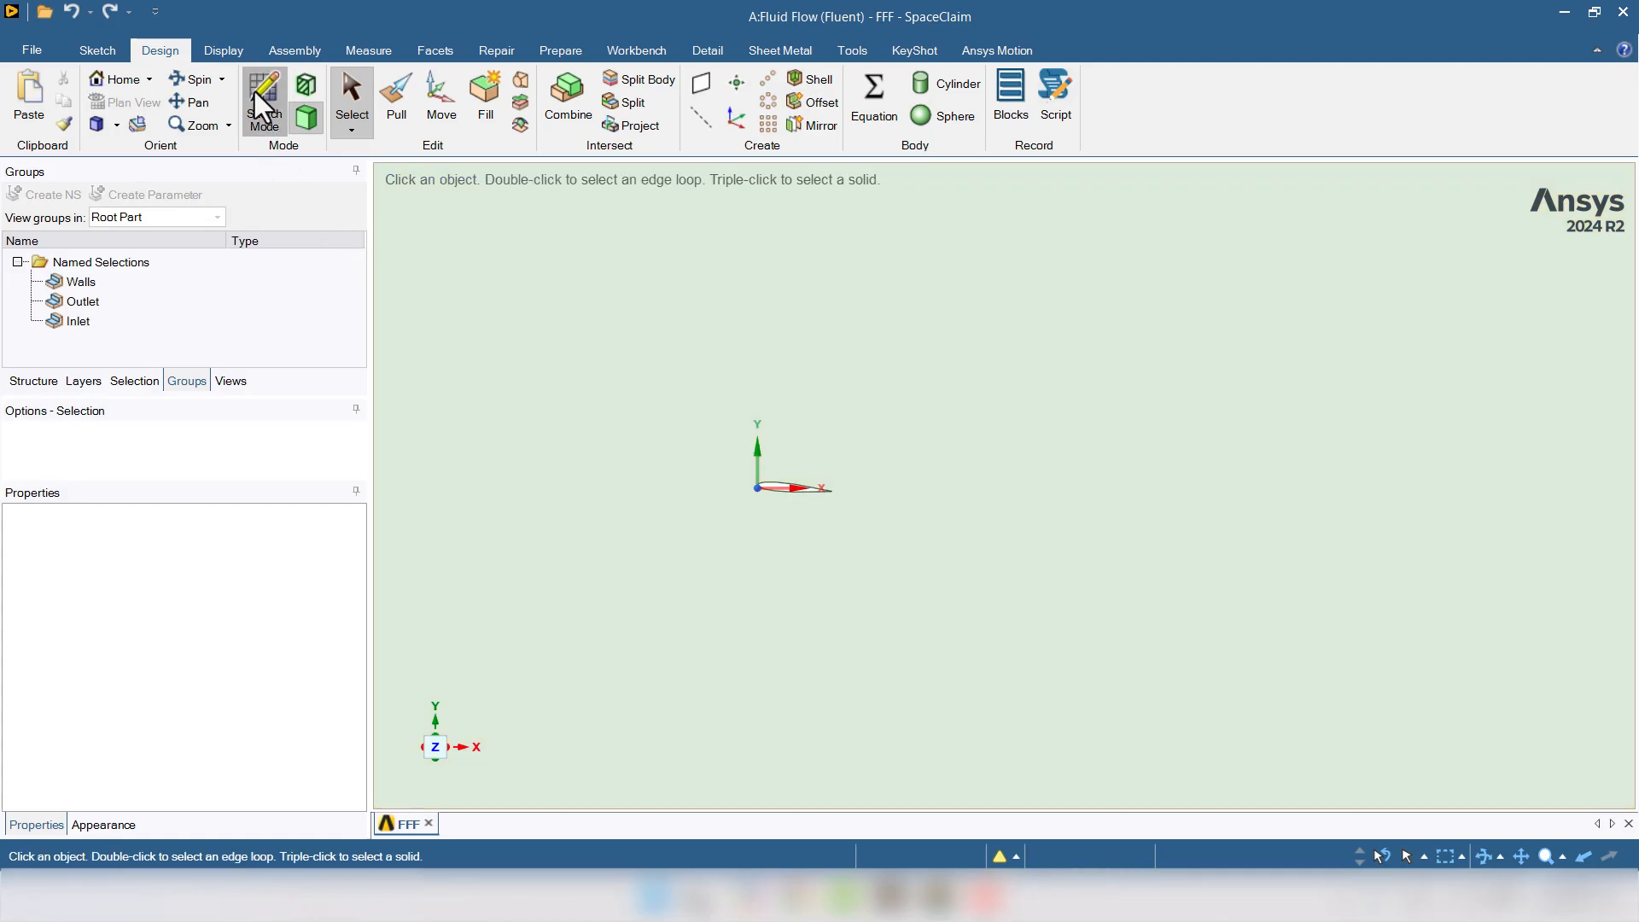
- Sketch a 6000 by 5000 mm rectangle on the airfoil's plane
click(255, 91)
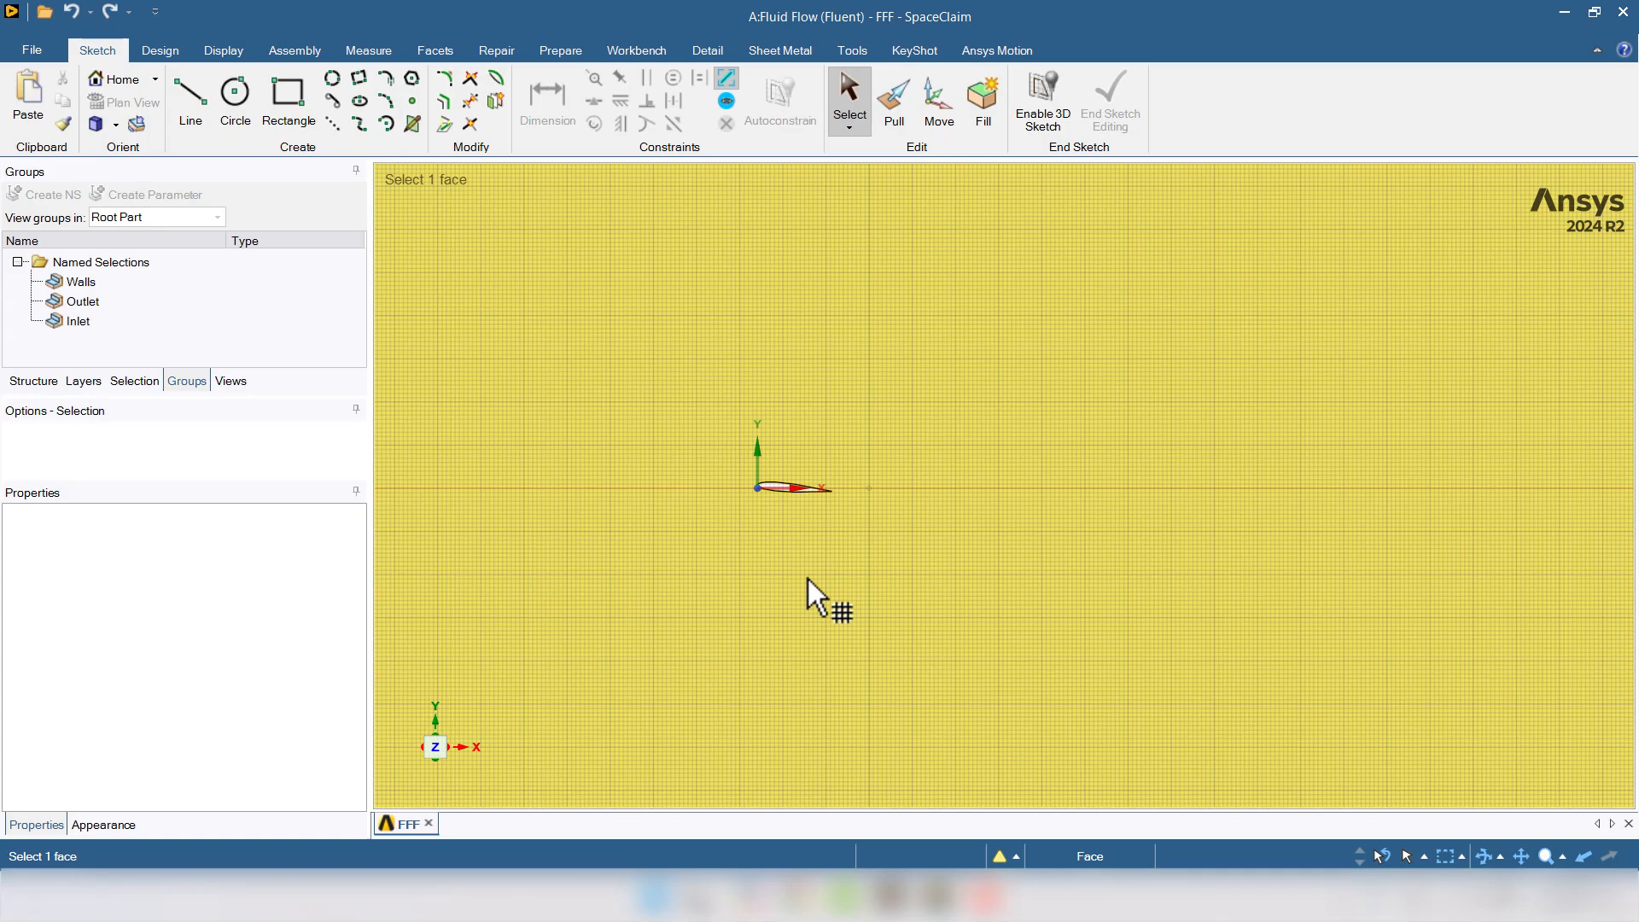
click(807, 579)
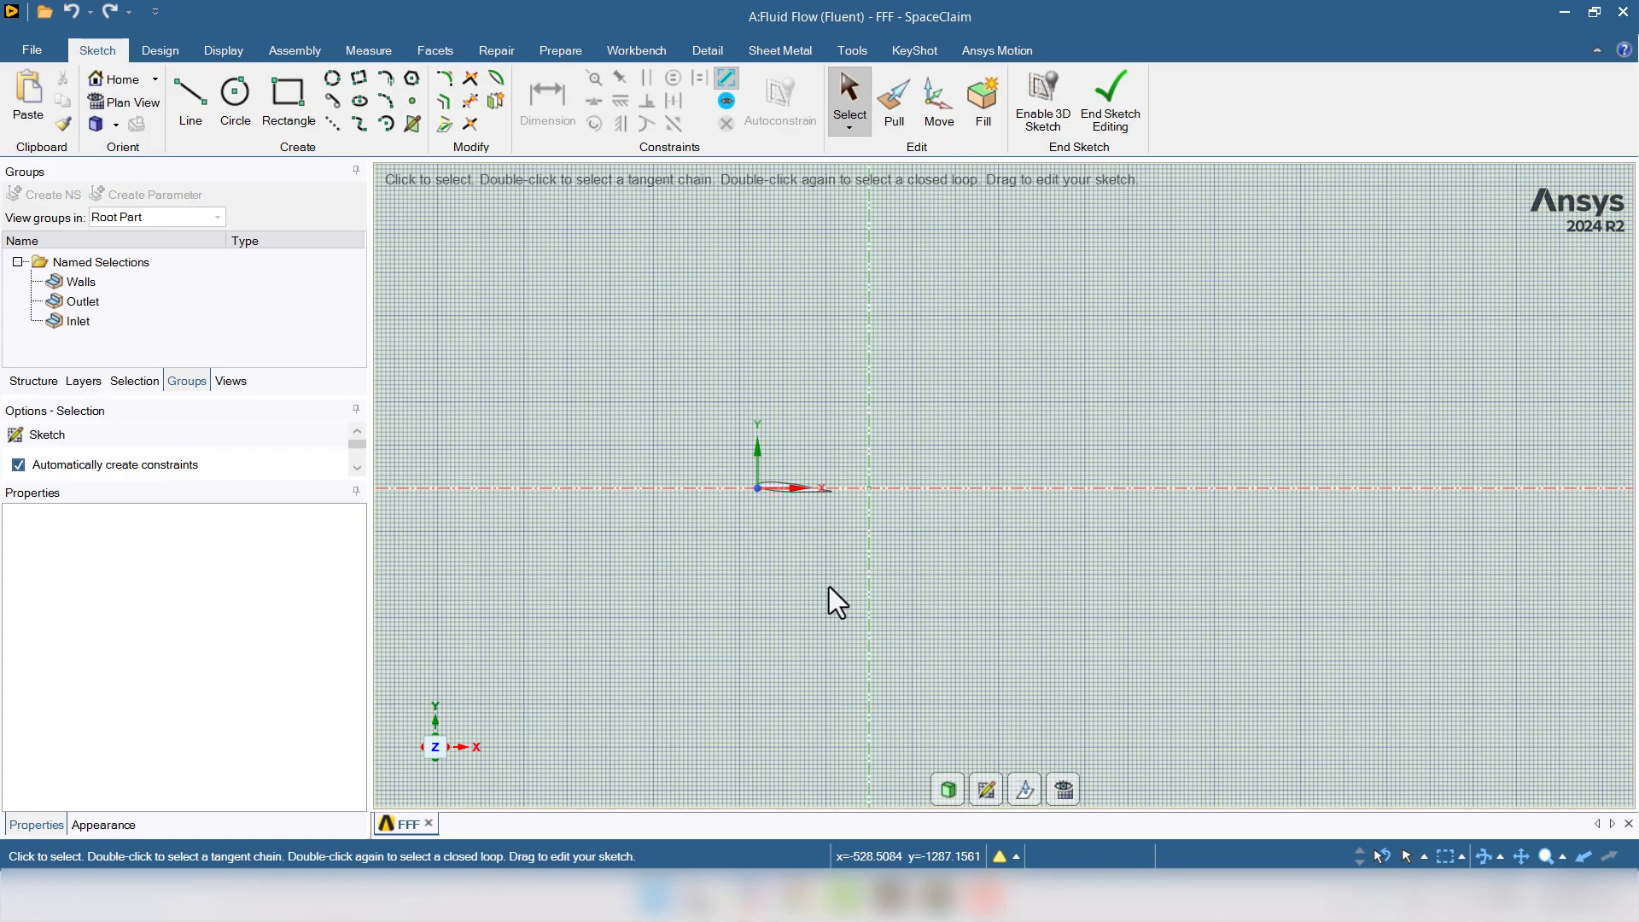
click(284, 90)
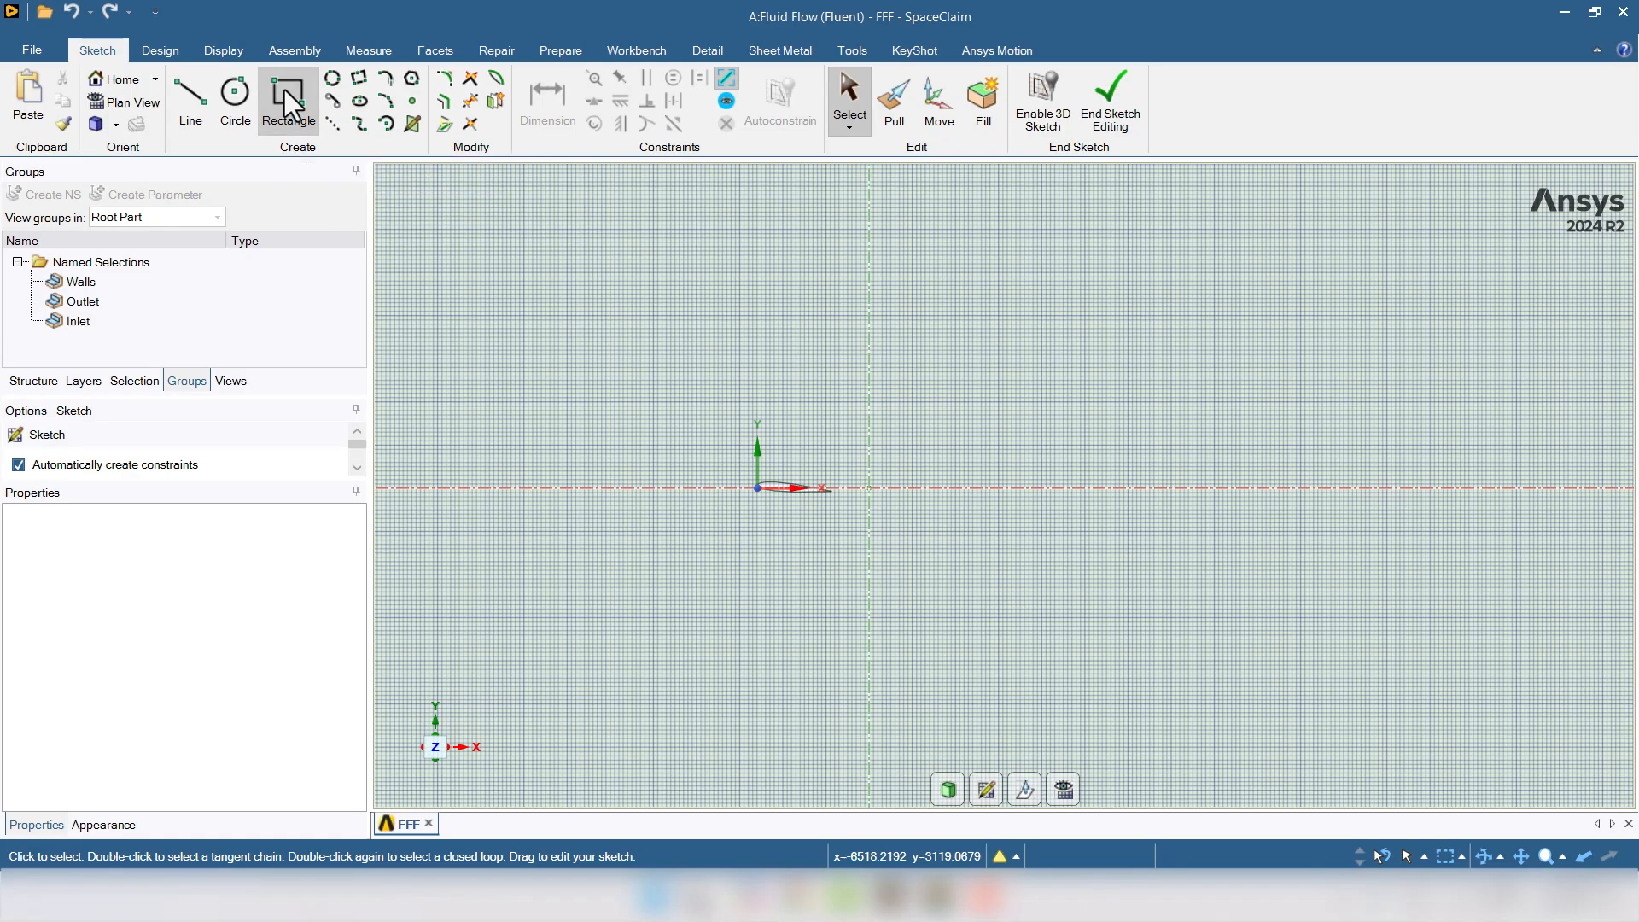
click(503, 289)
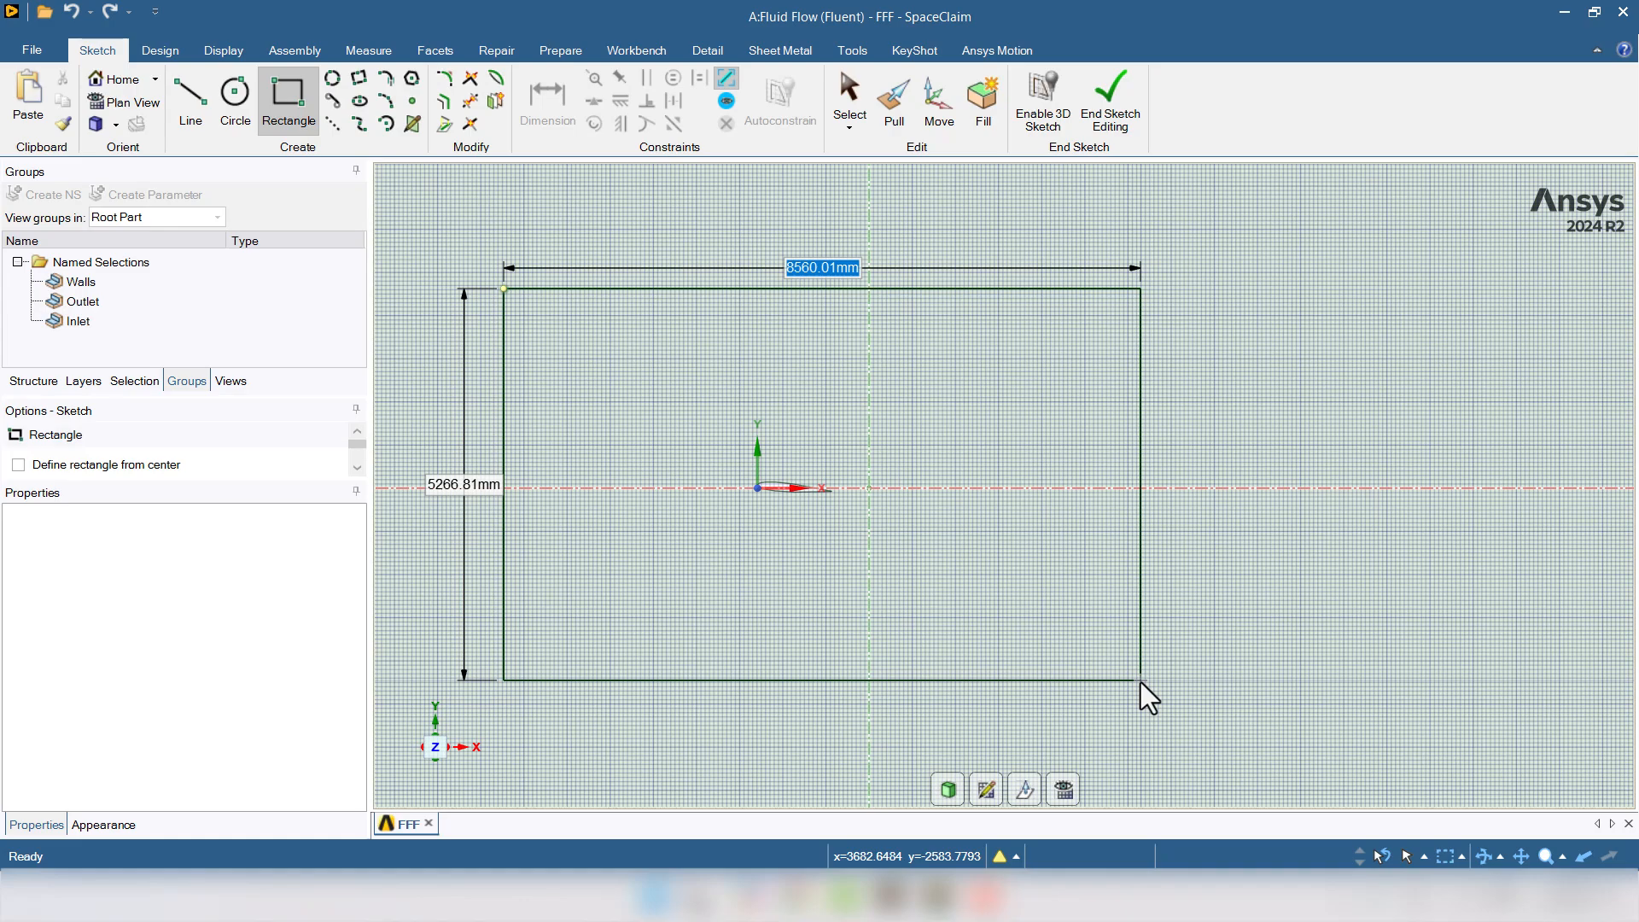
text(6000)
key(Tab)
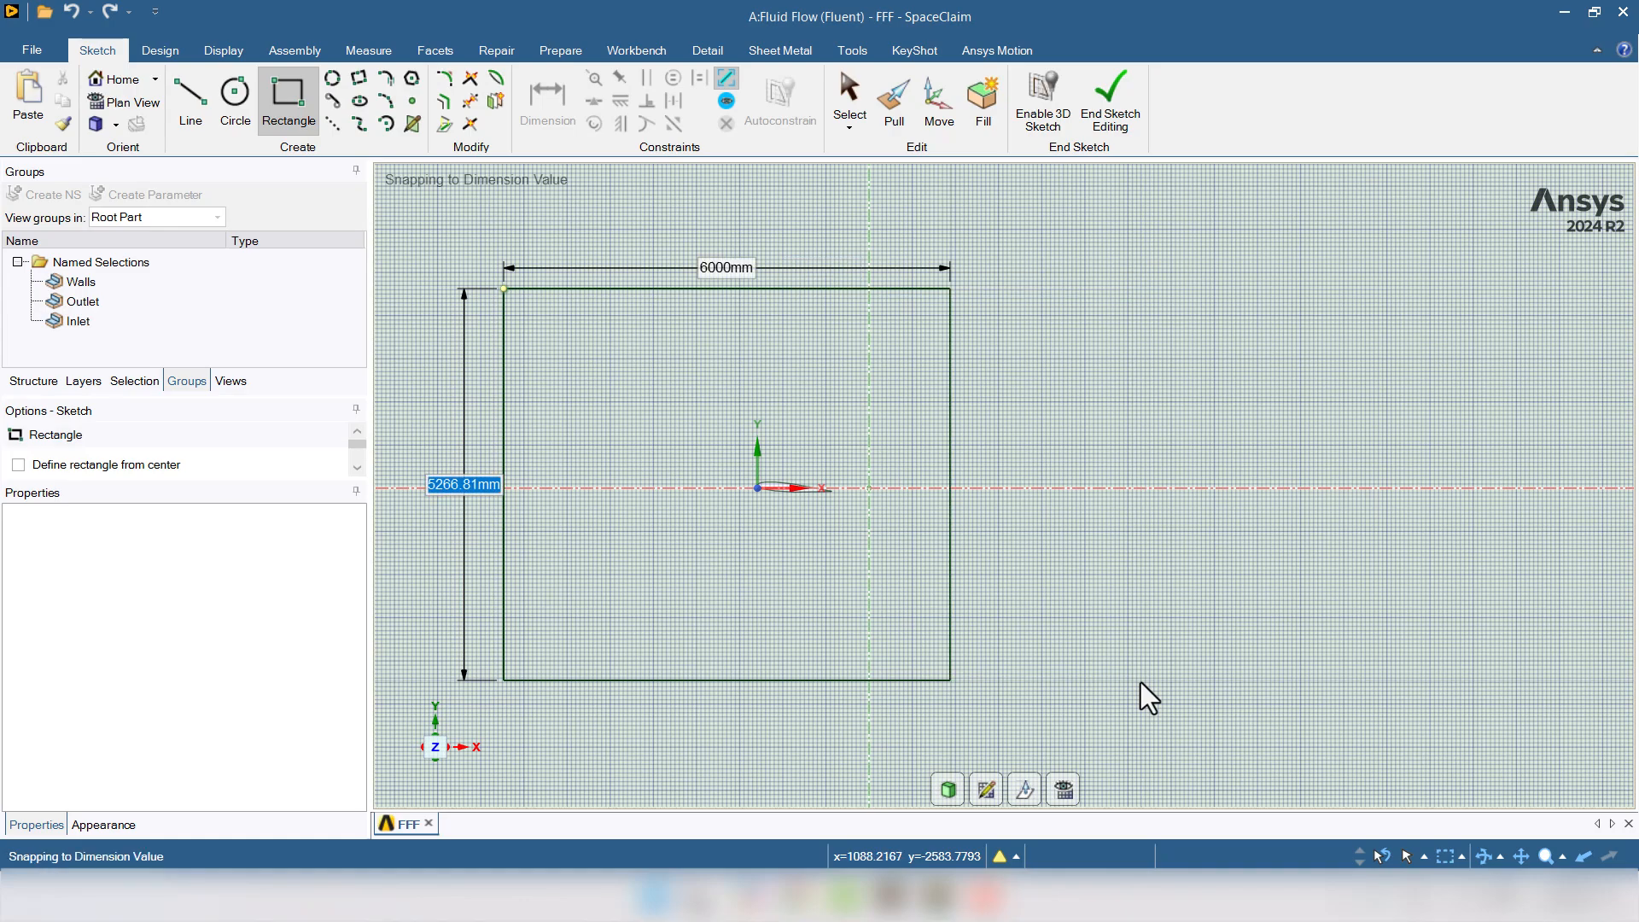
text(500)
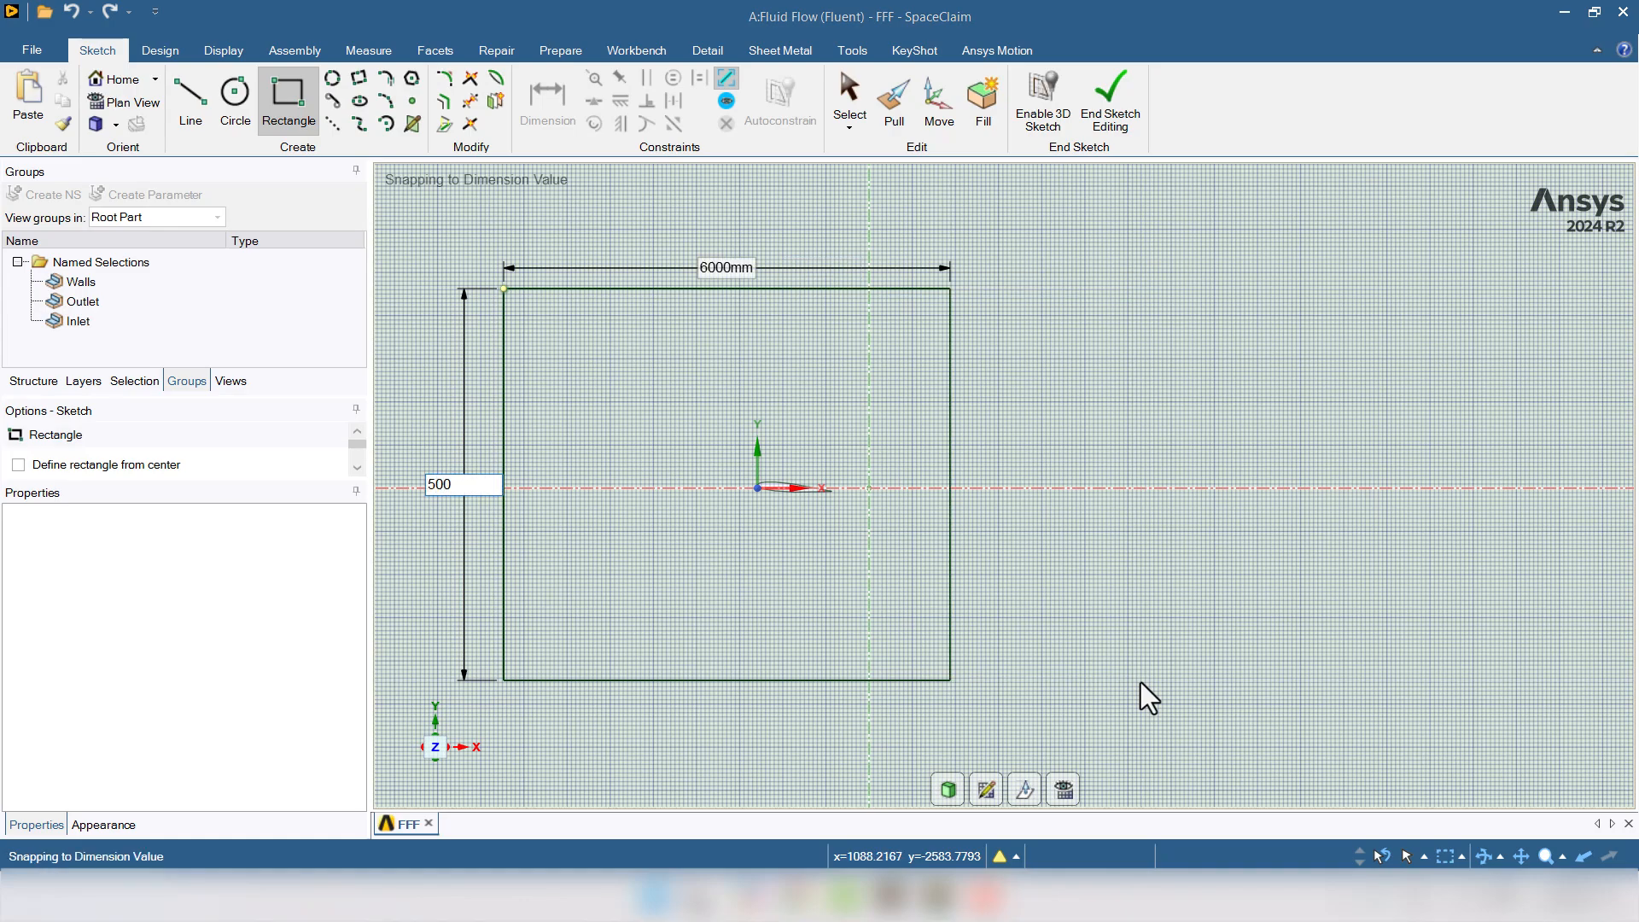
text(0)
key(Return)
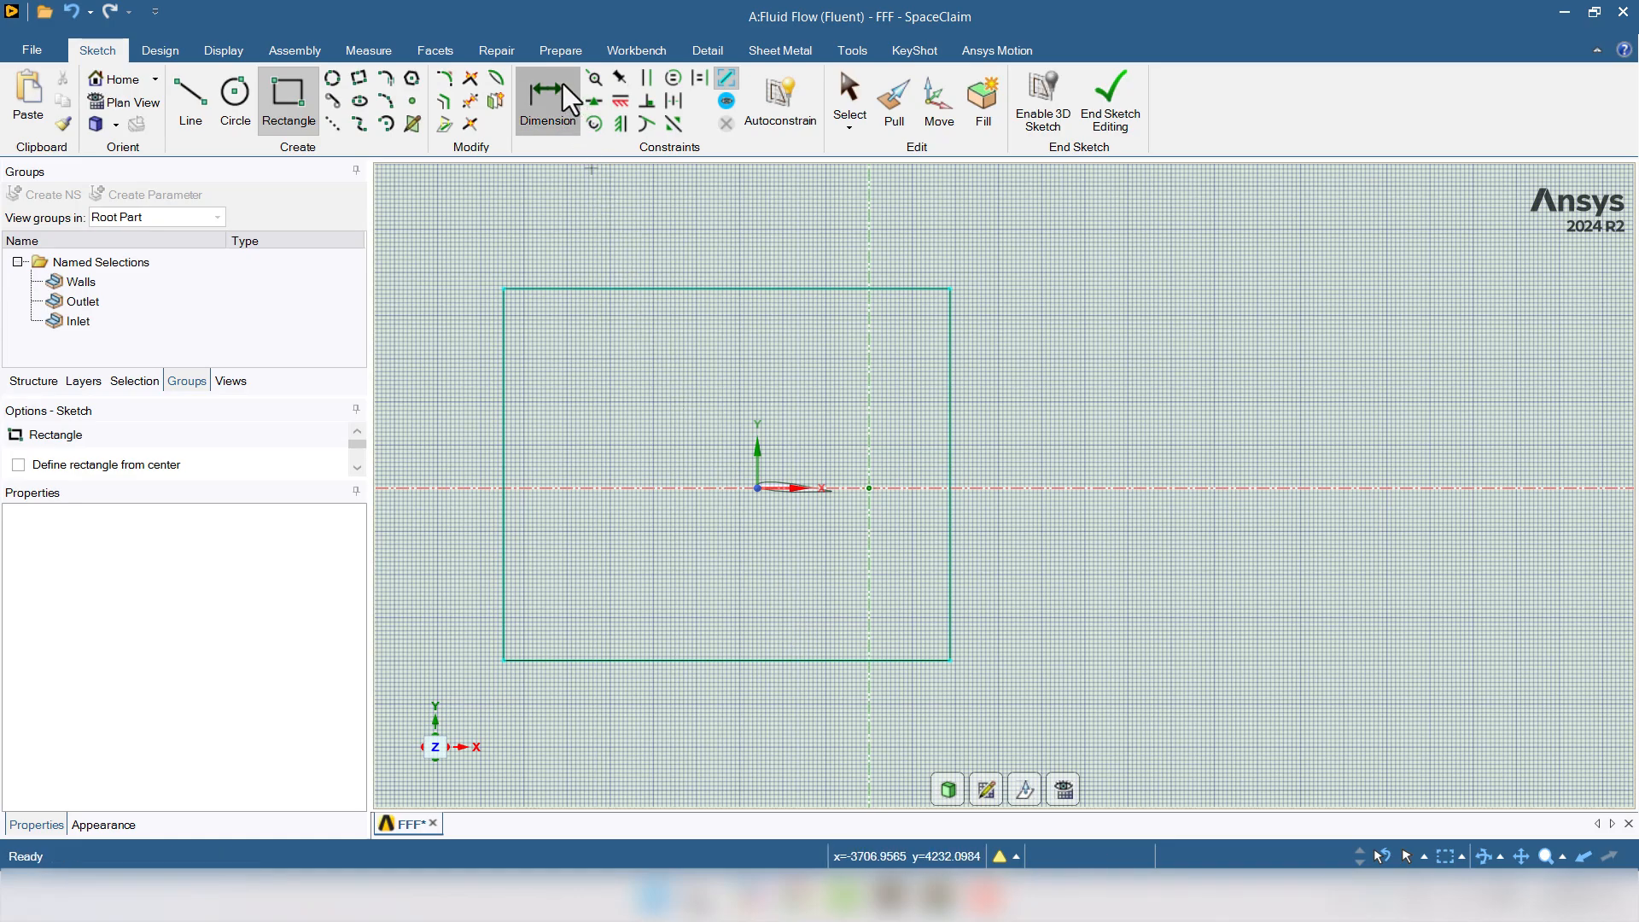
- Dimension the rectangle's 5000 mm height and place its top edge 2500 mm above the X axis
click(565, 111)
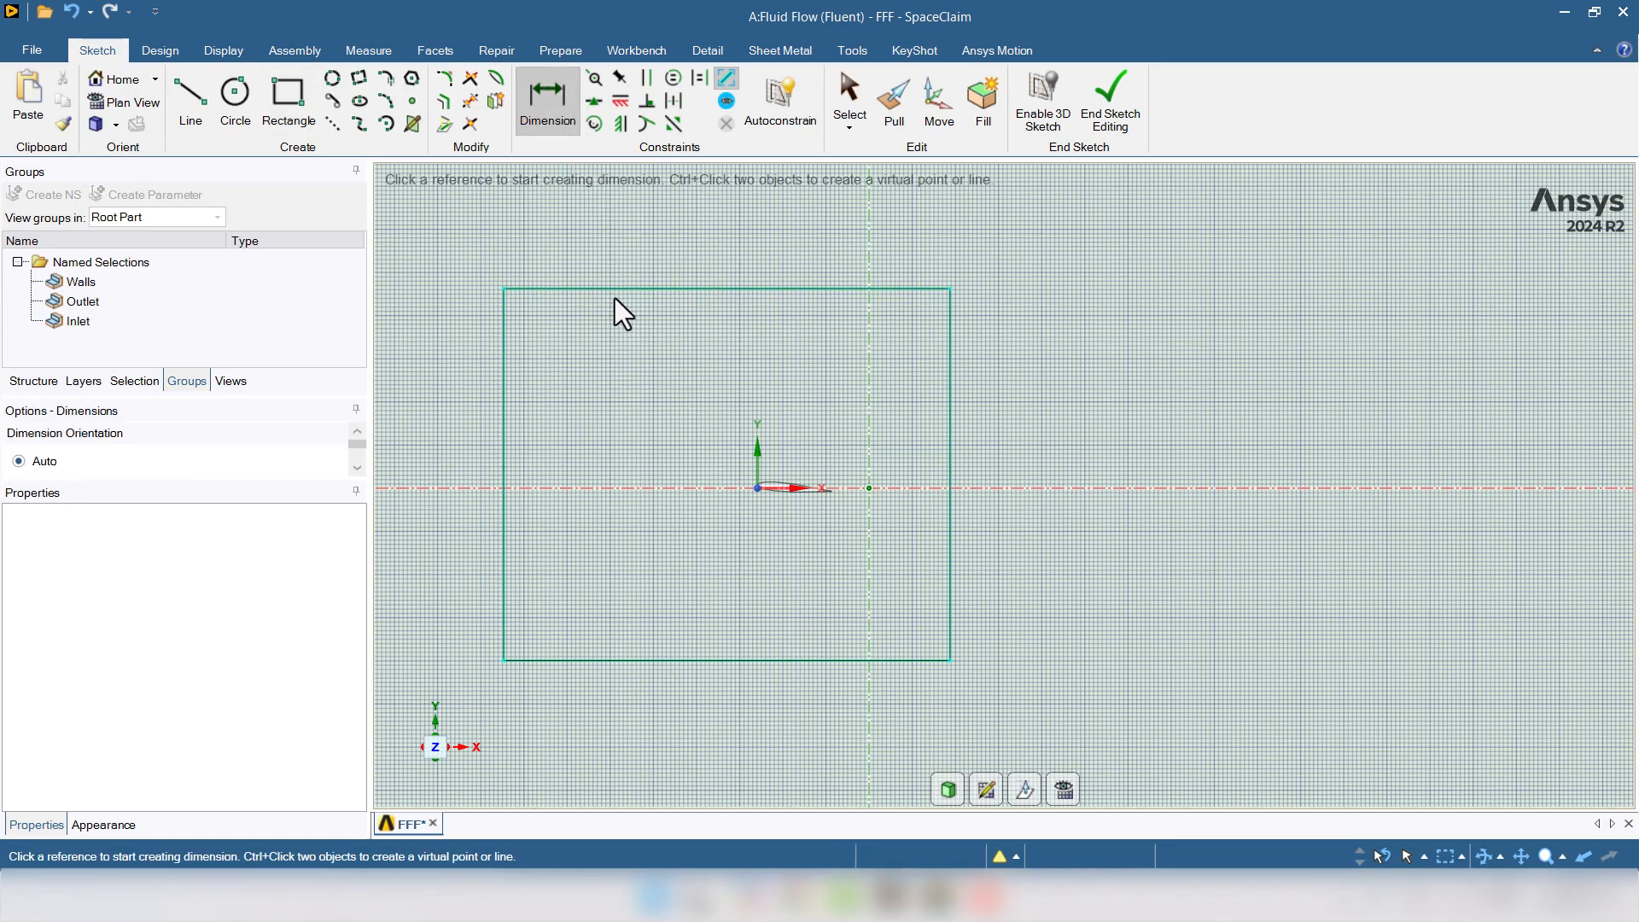
click(506, 453)
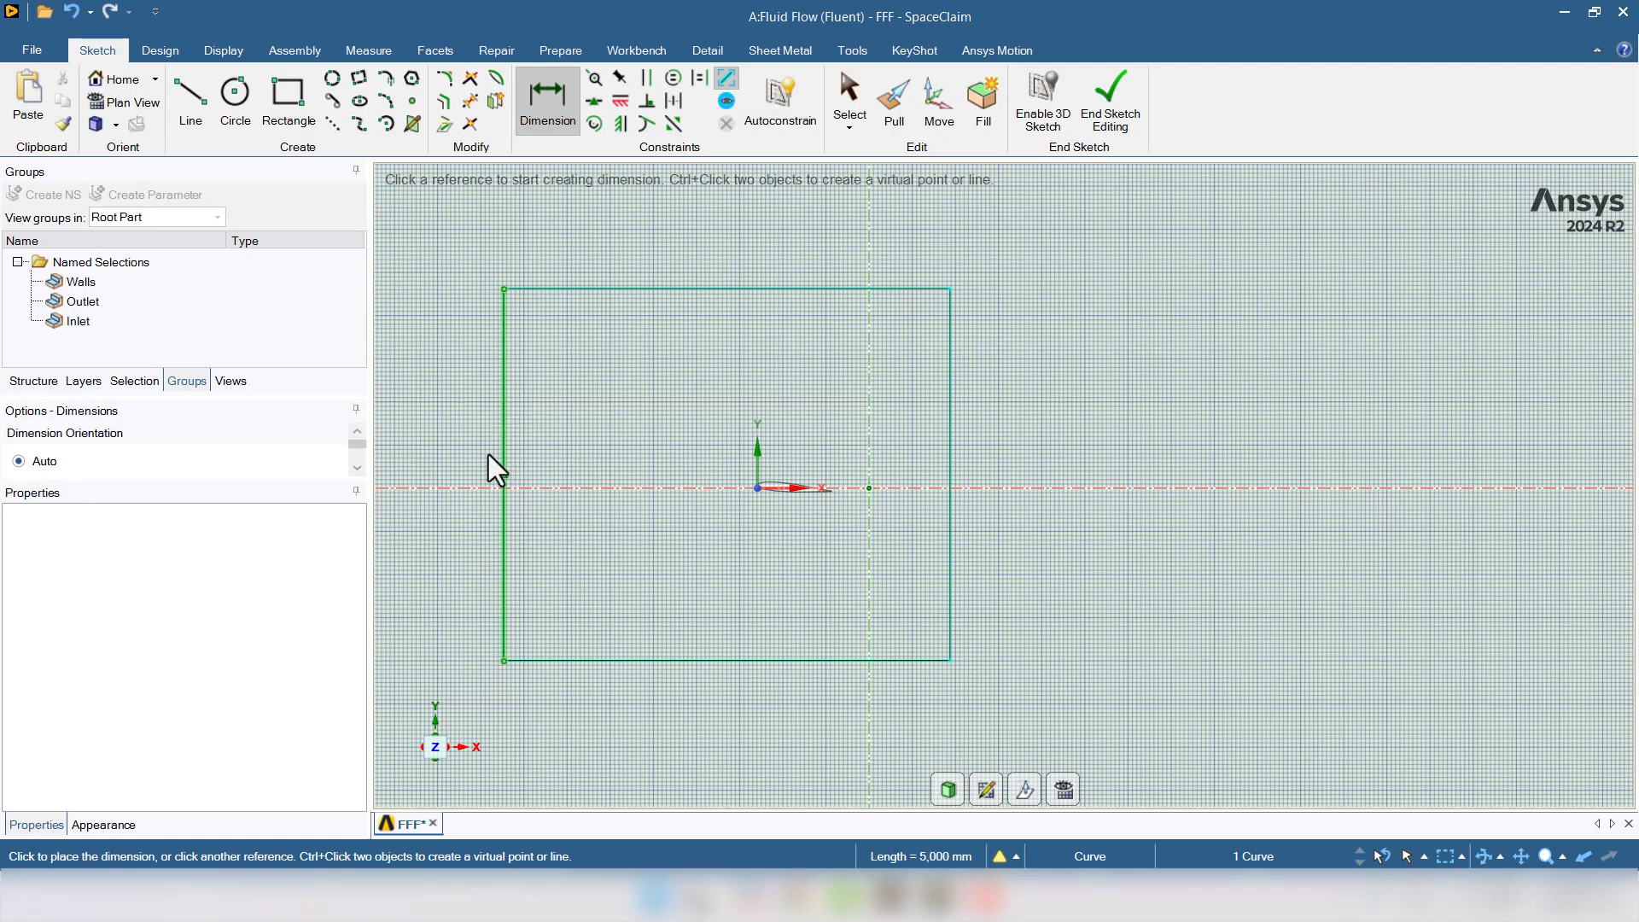
click(433, 464)
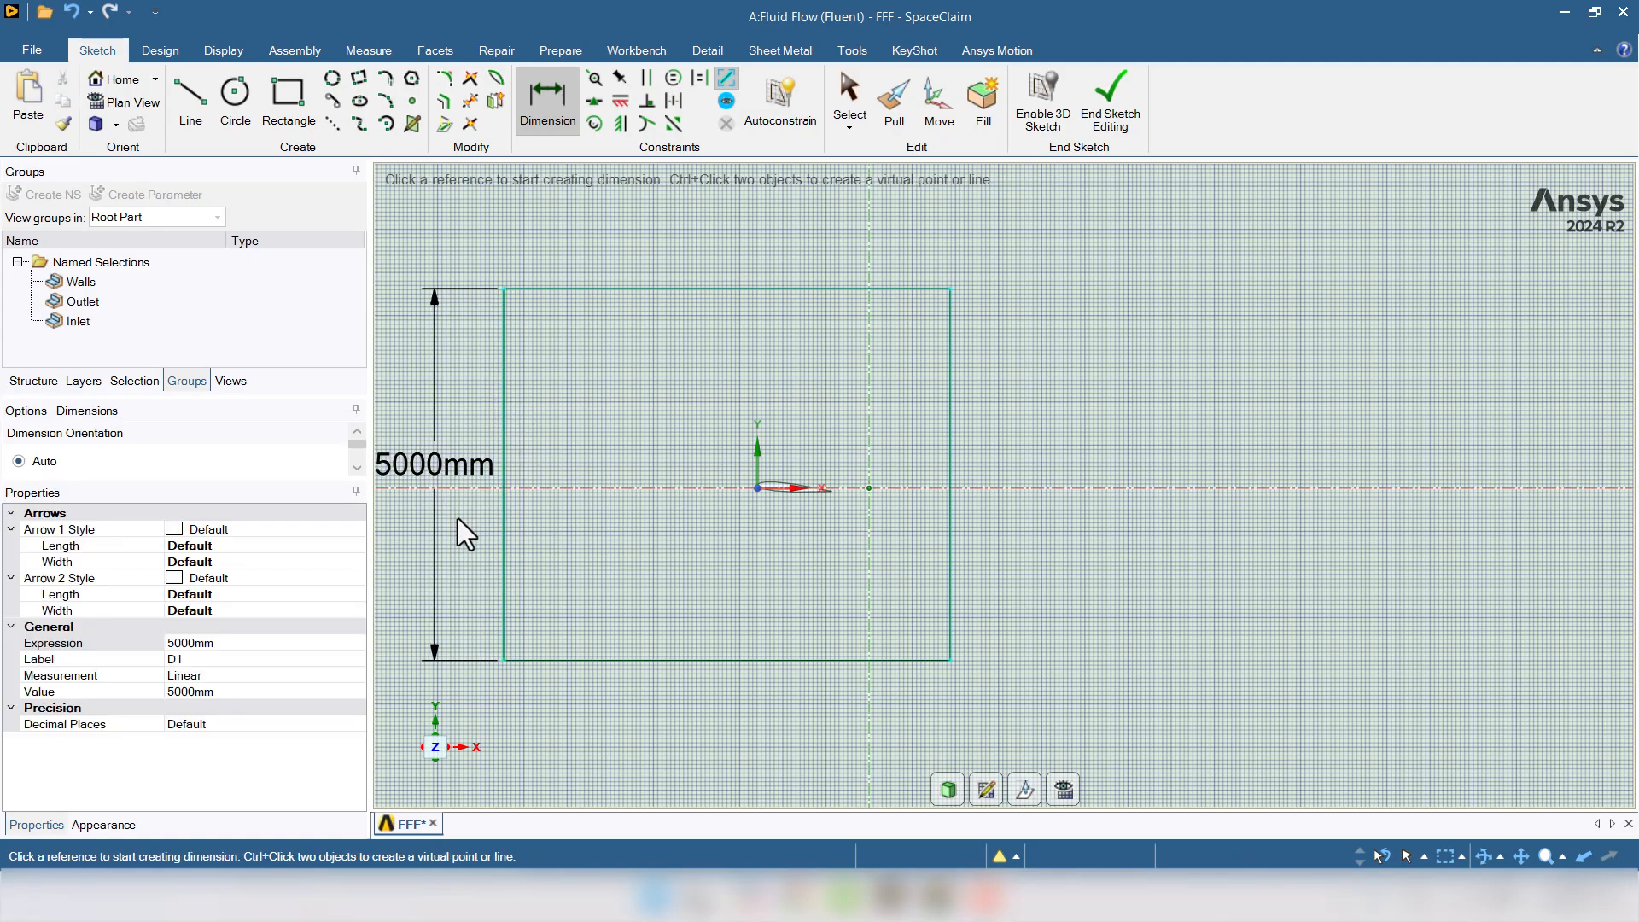
click(629, 488)
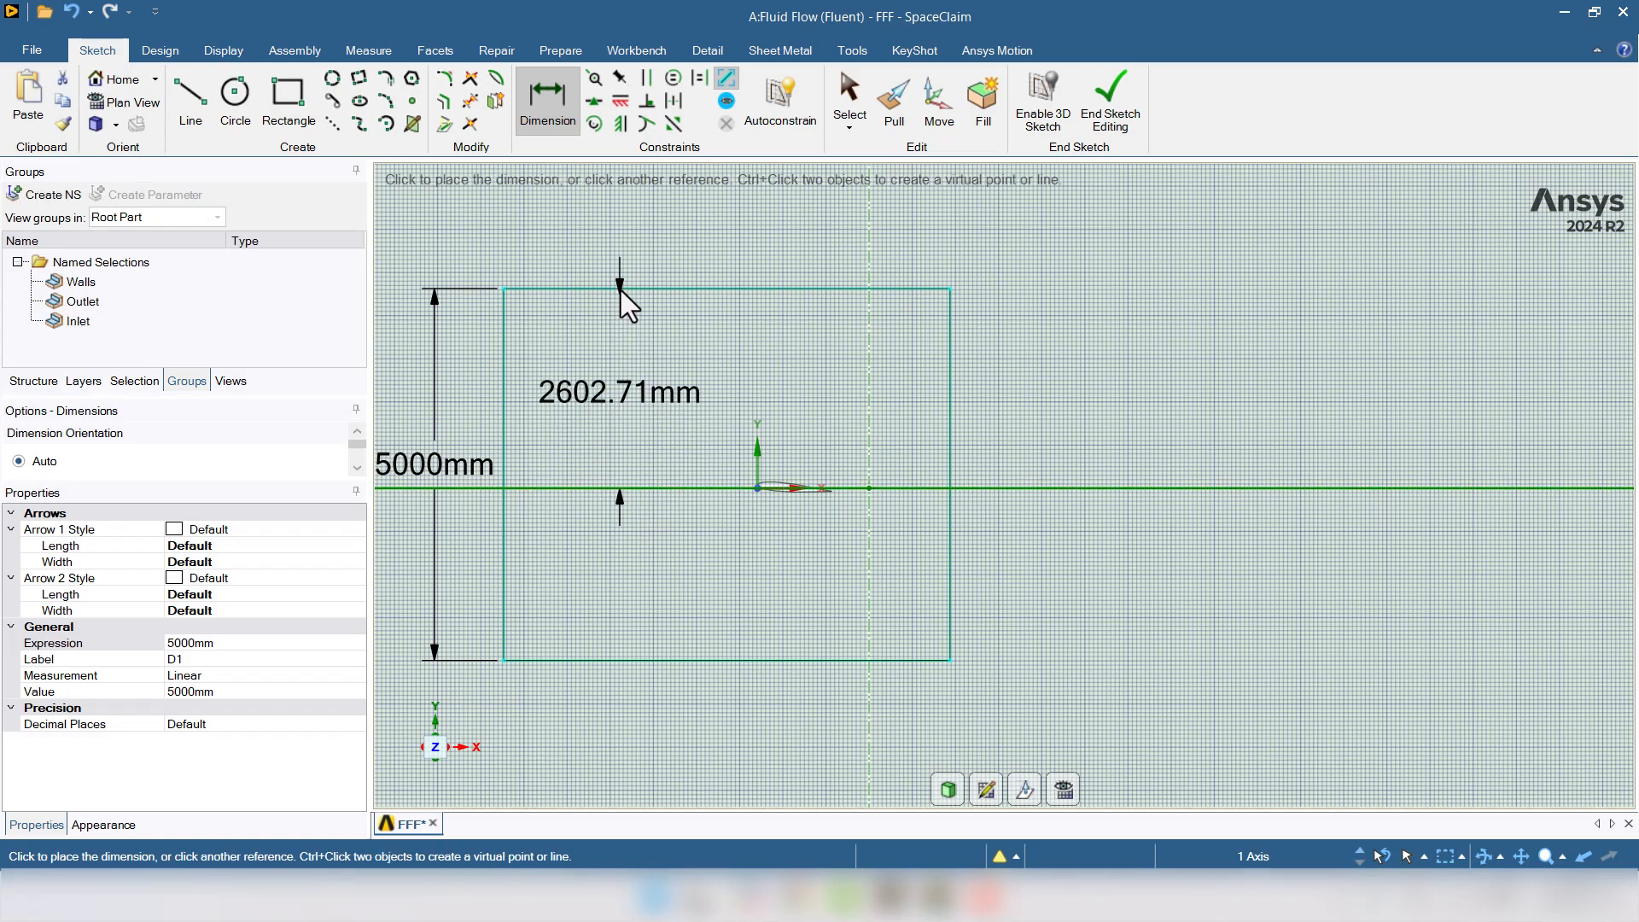
click(621, 291)
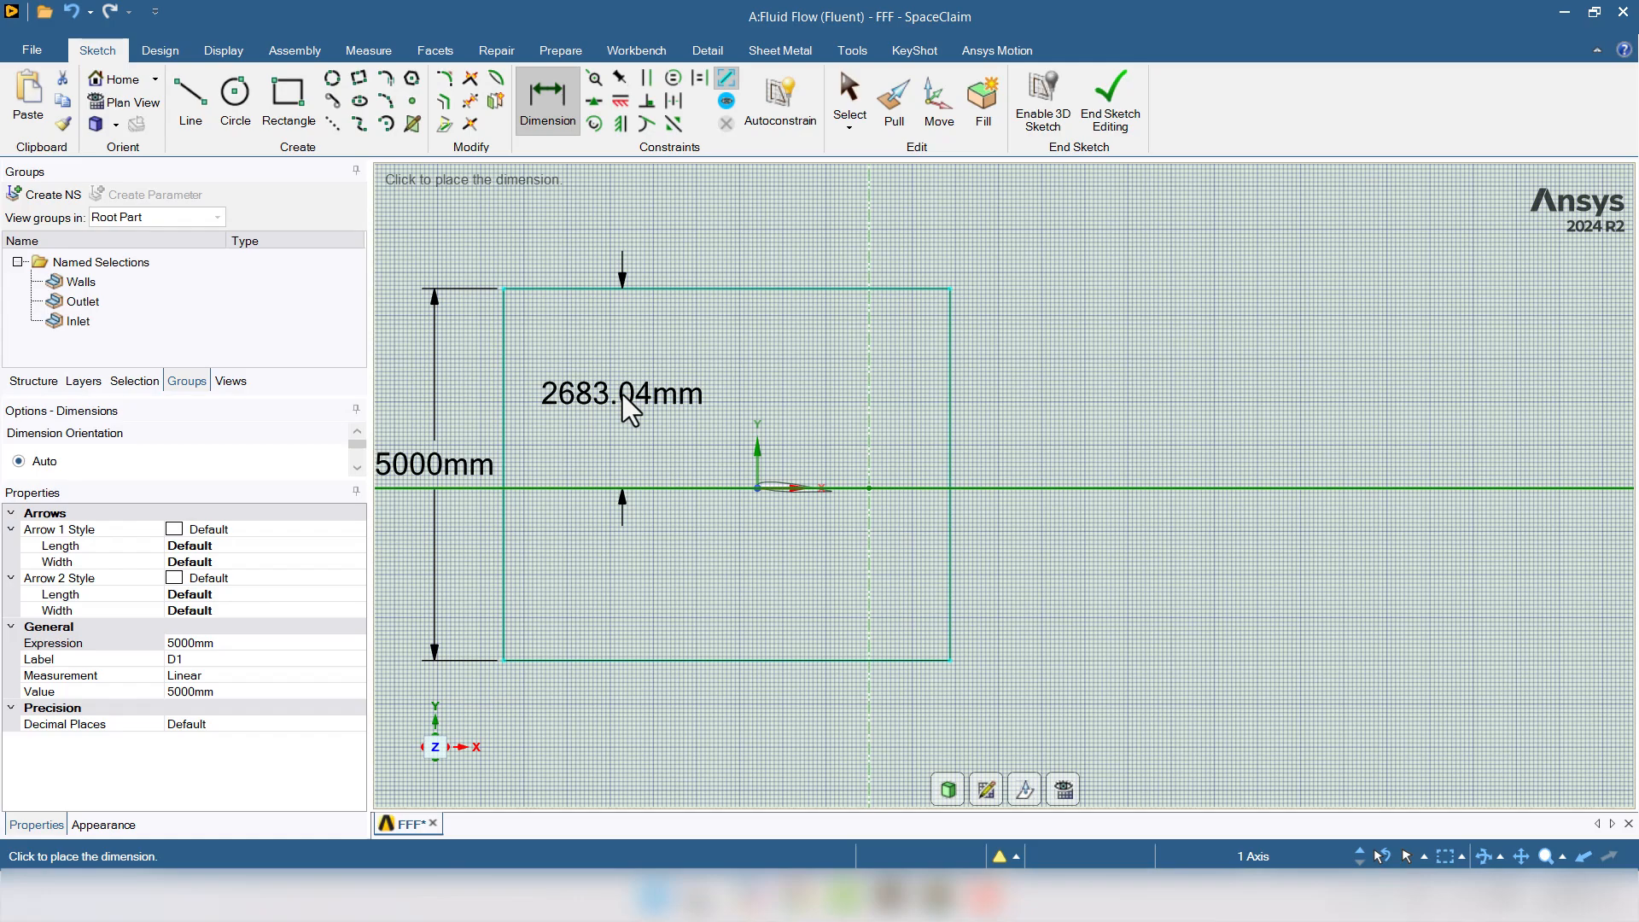
click(623, 395)
text(2500)
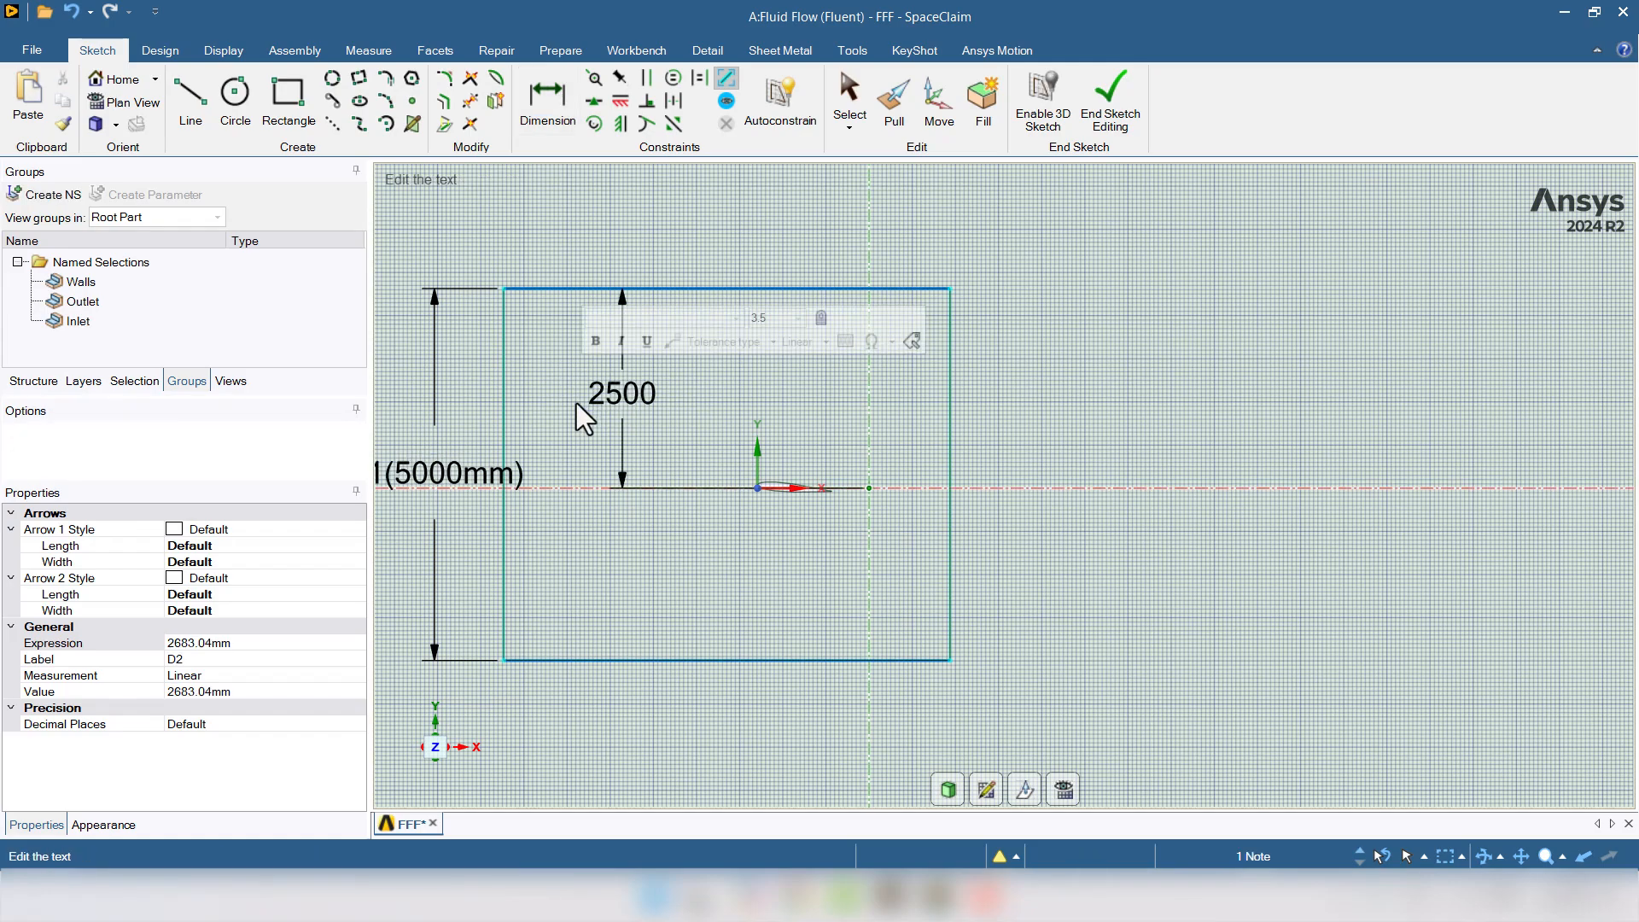
key(Return)
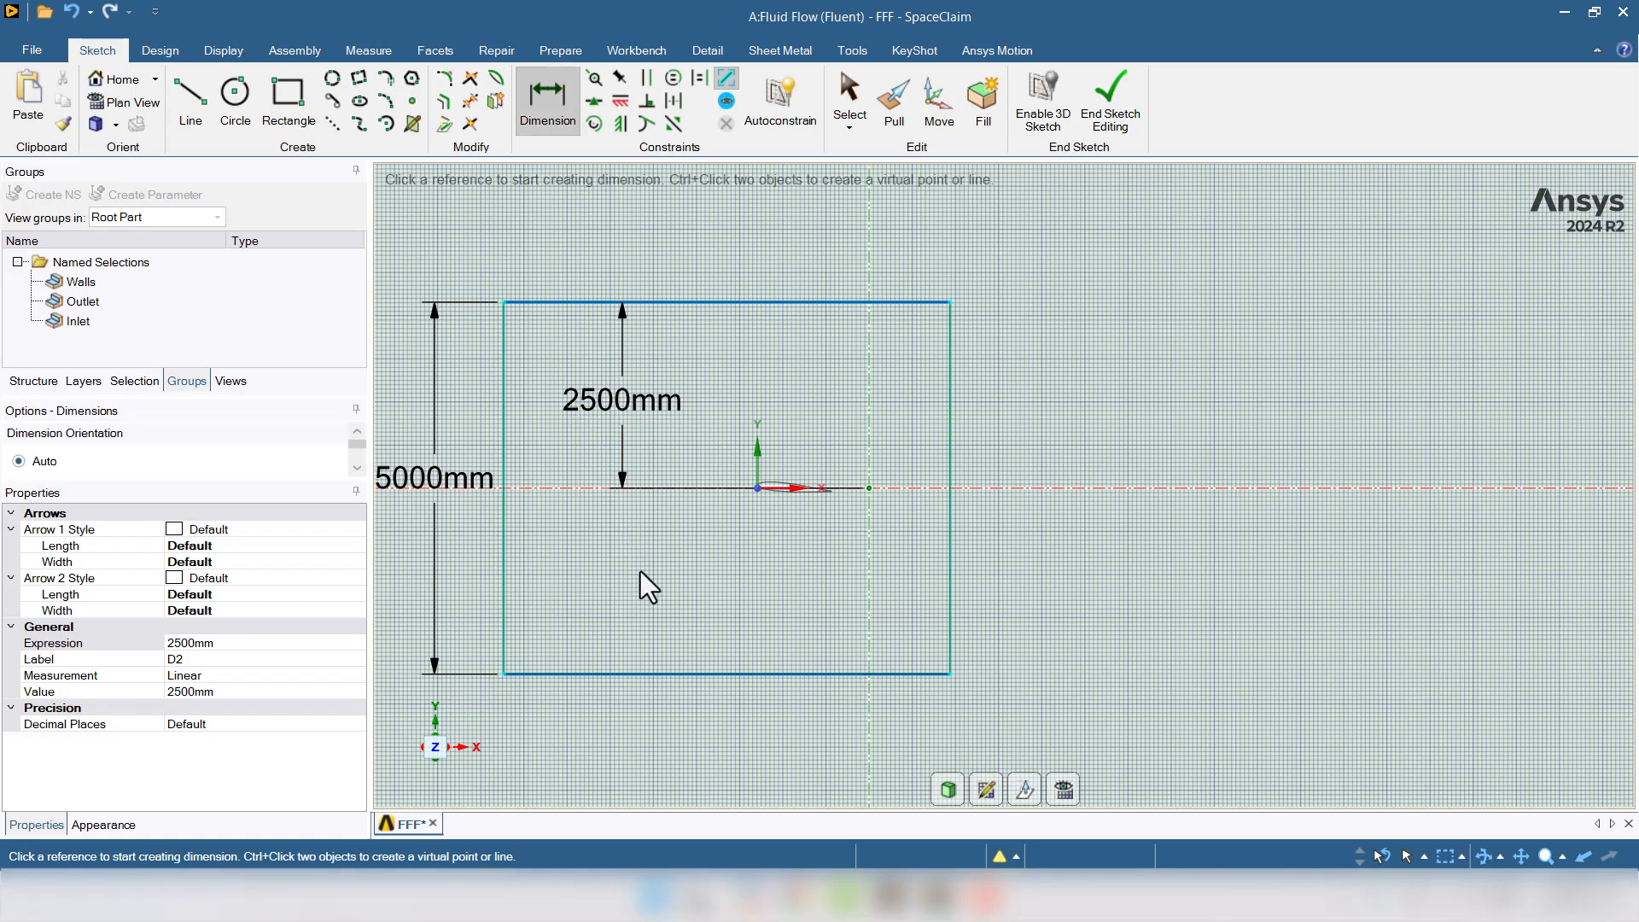
key(Escape)
- Widen the rectangle and set its width dimension to 8000 mm
drag(951, 521, 1192, 535)
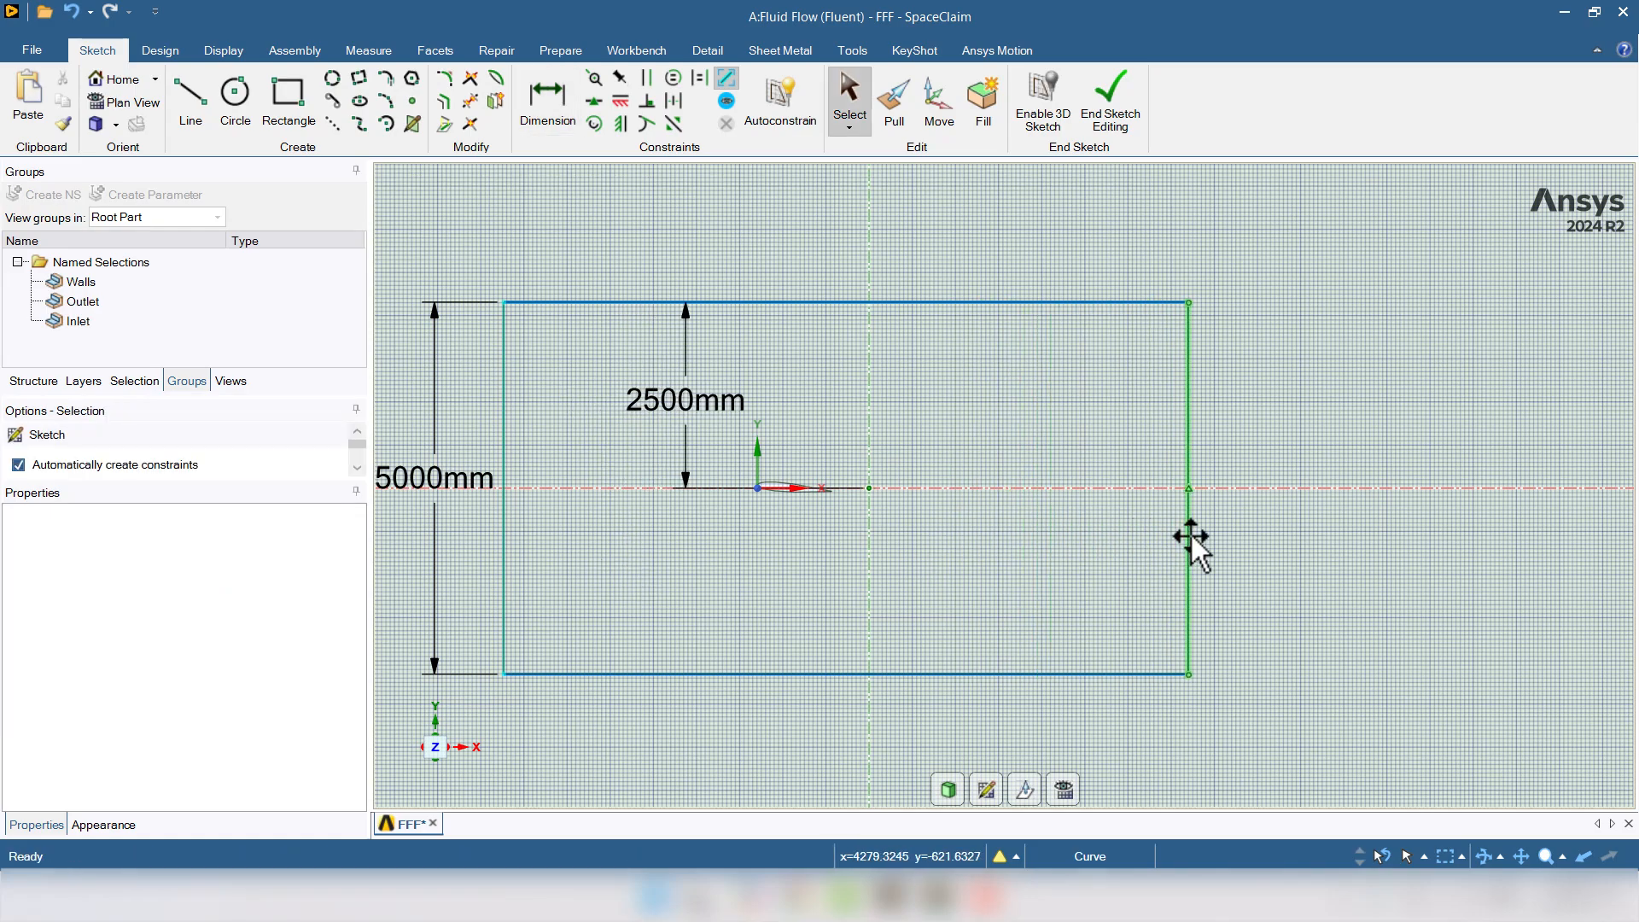
drag(507, 529, 655, 523)
drag(794, 391, 963, 414)
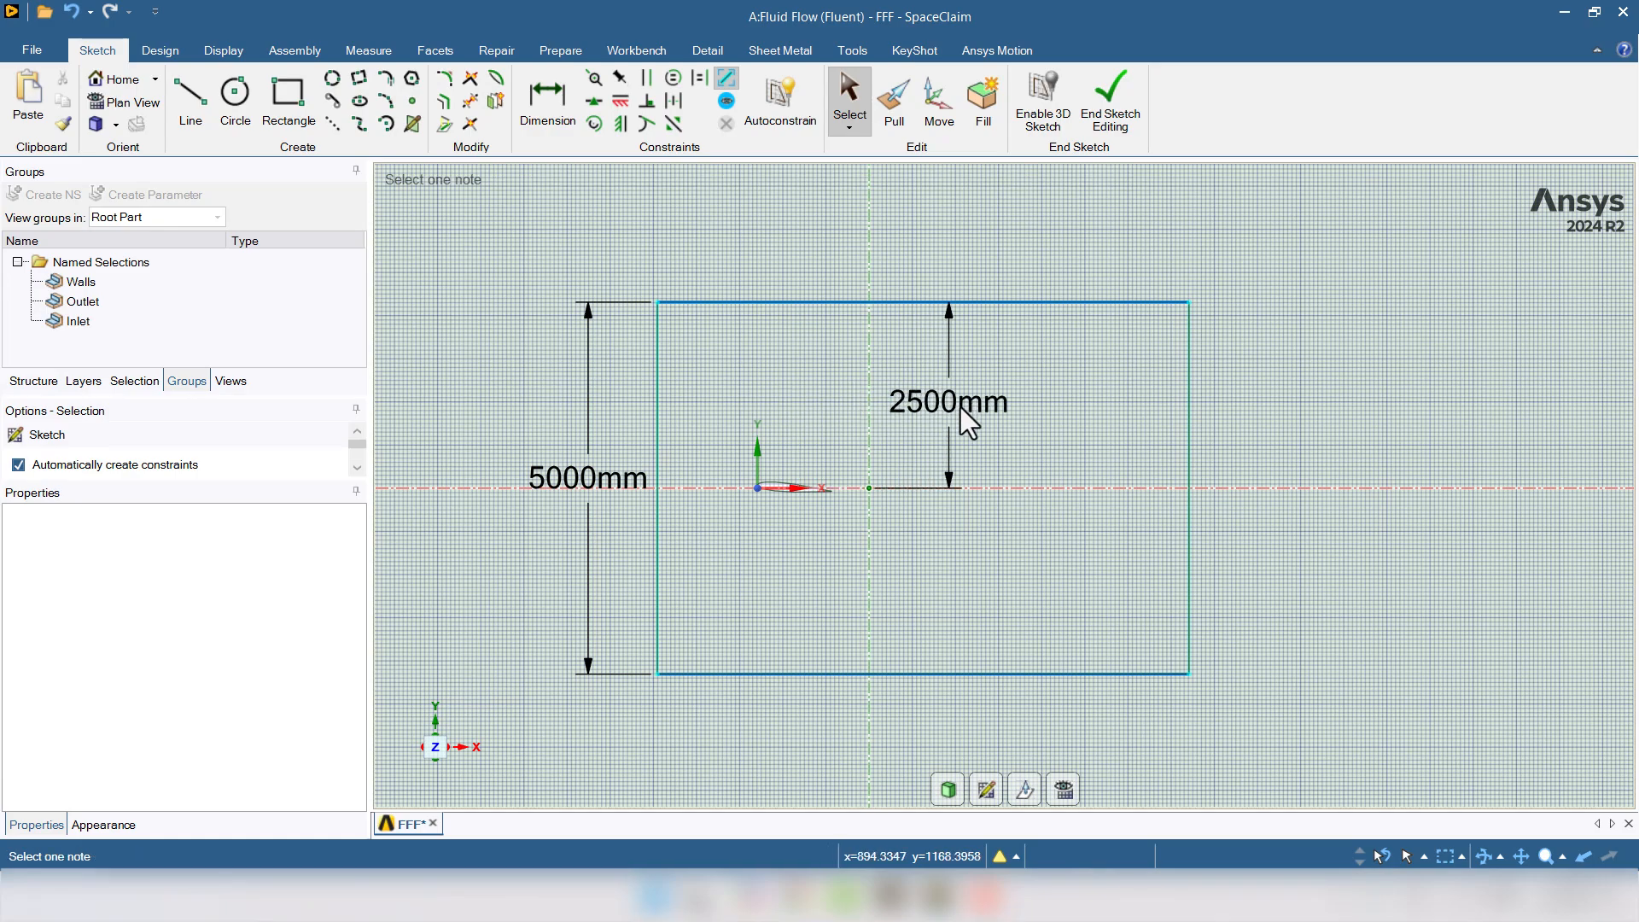
click(553, 96)
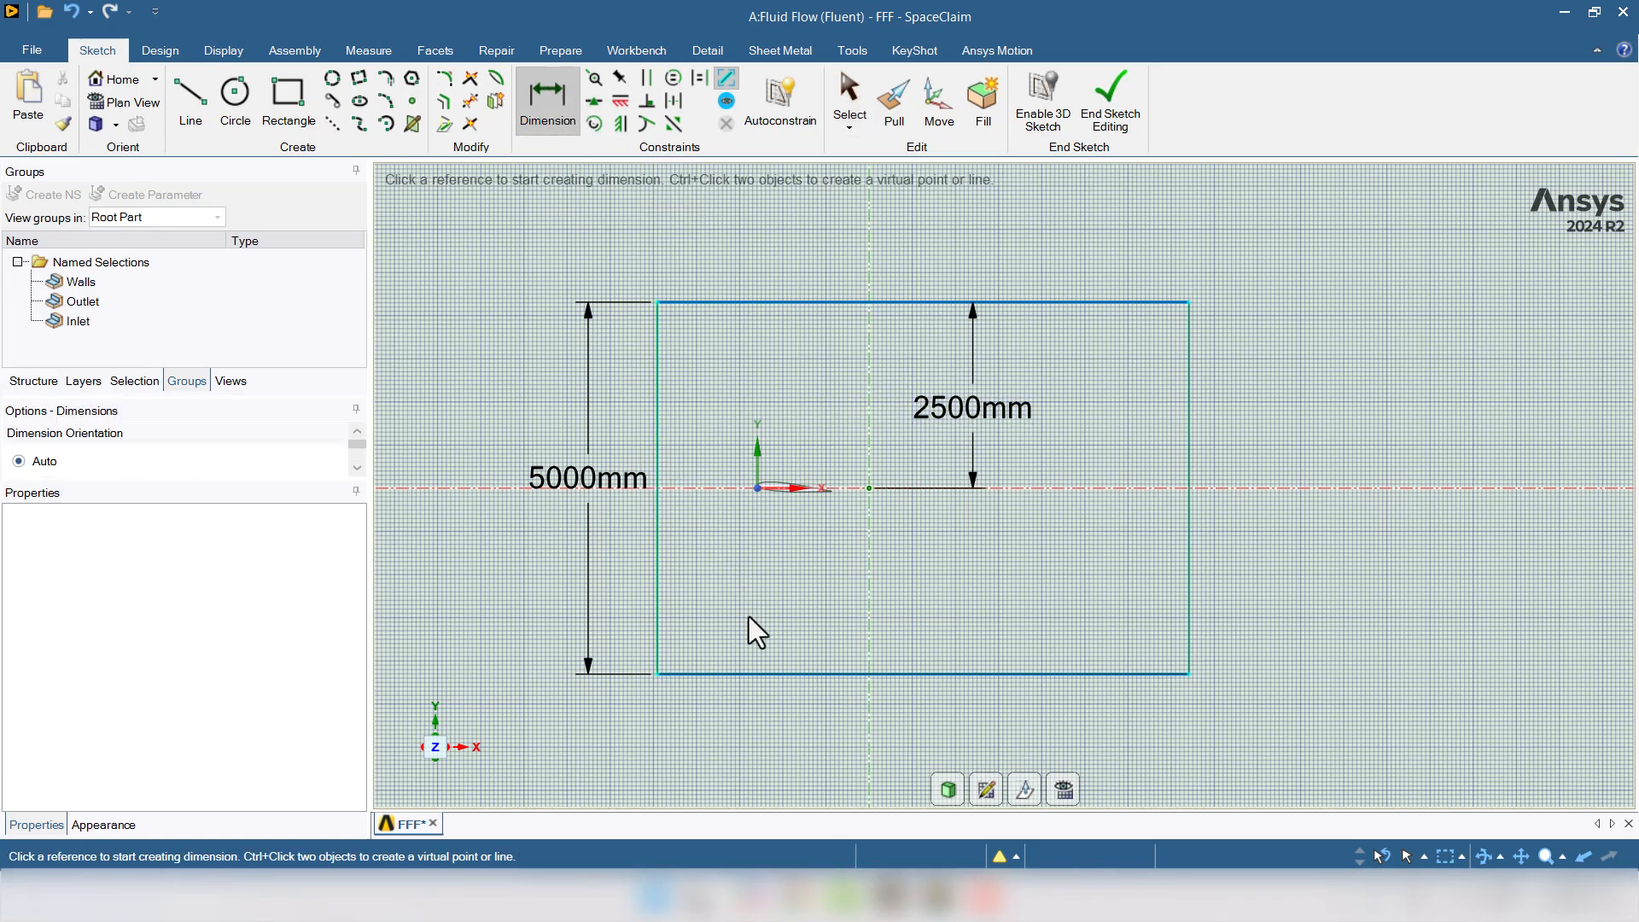
click(657, 454)
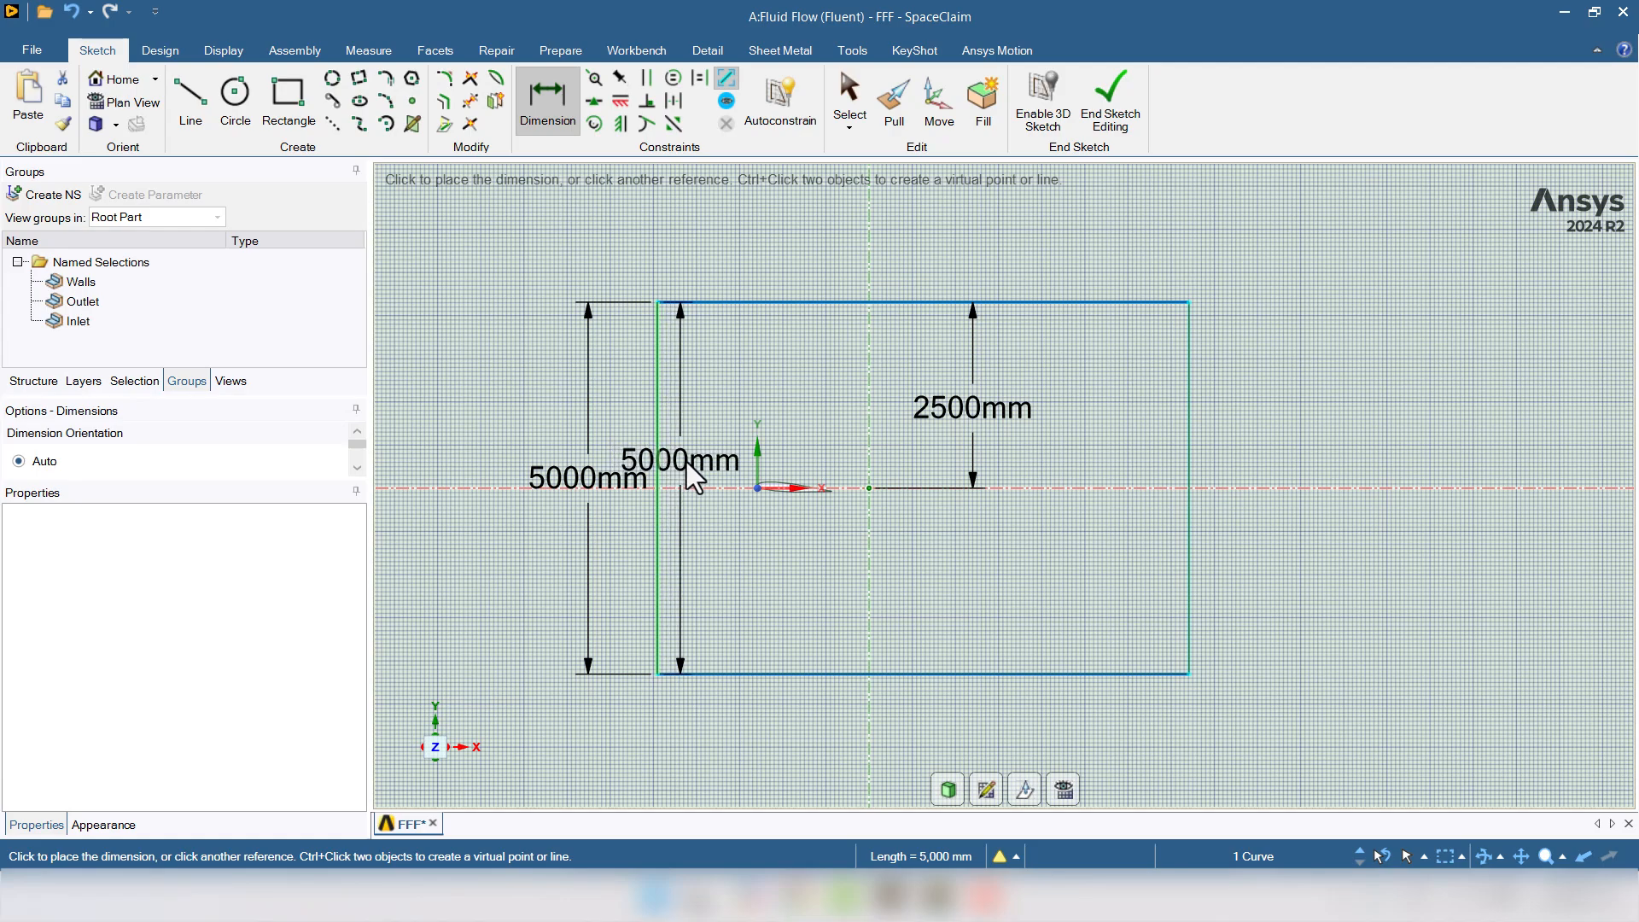
click(1190, 446)
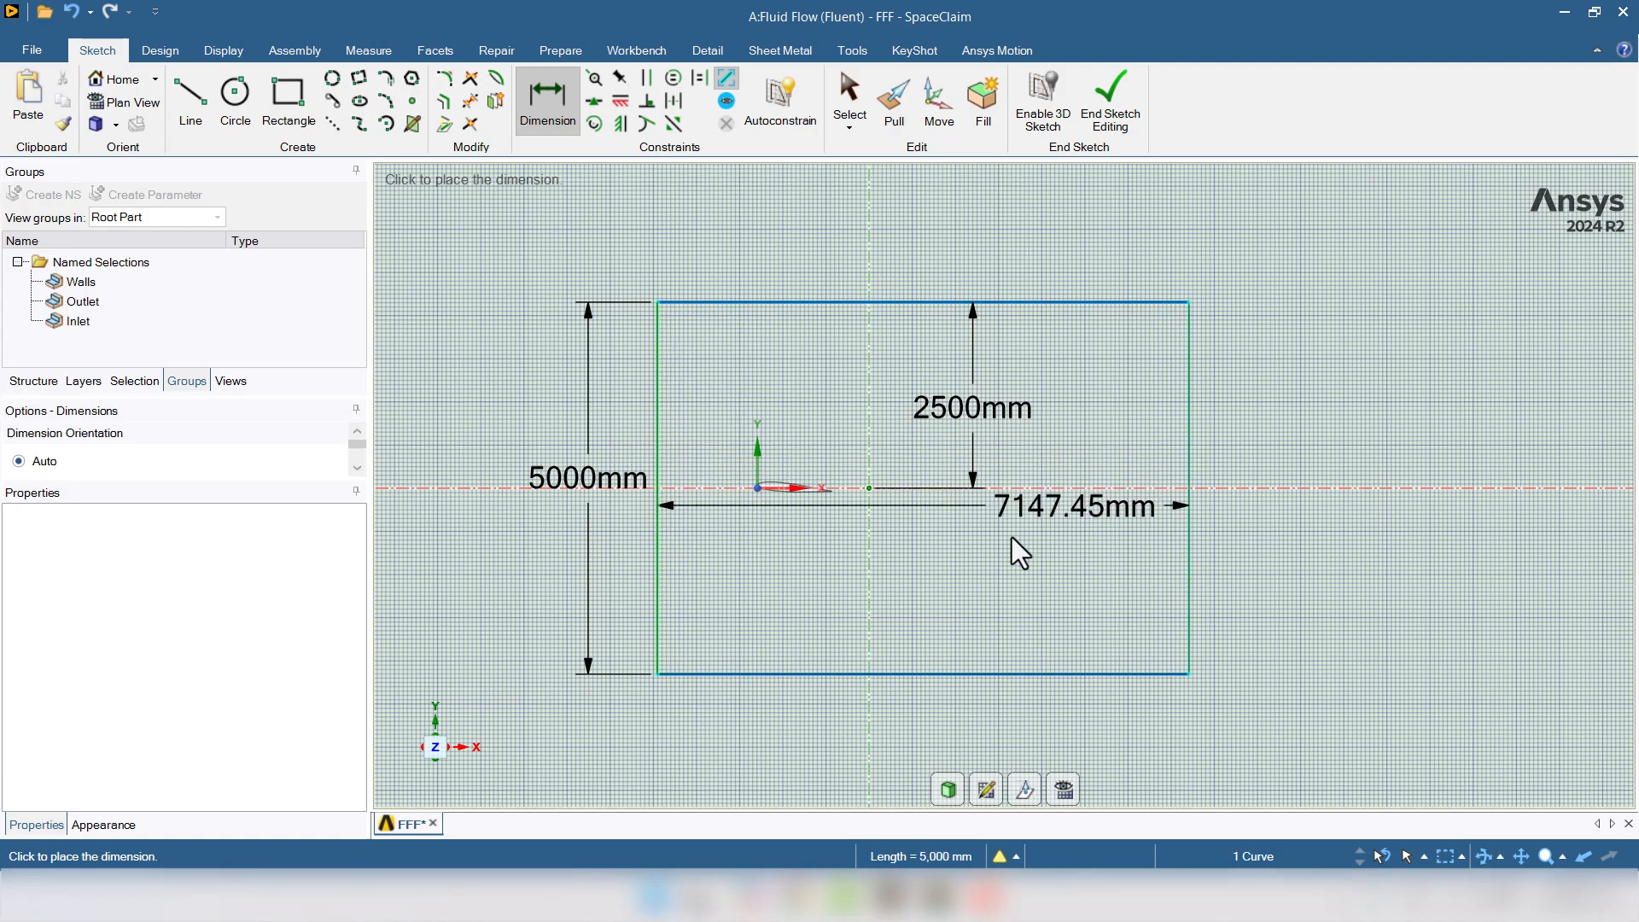
click(914, 561)
click(842, 561)
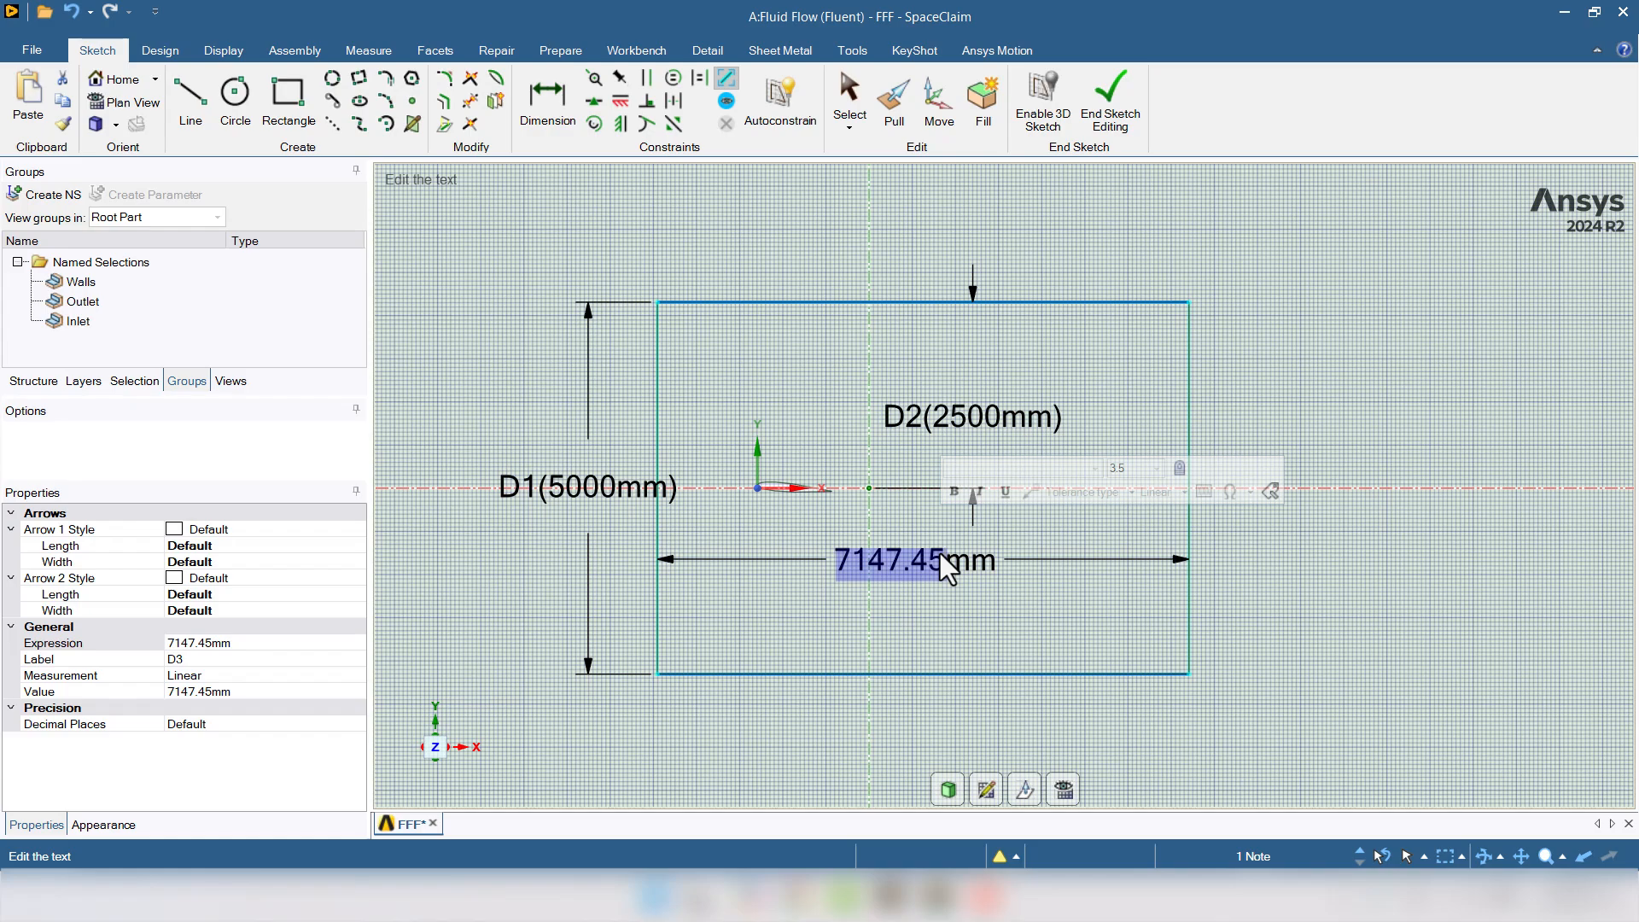
text(8000)
key(Return)
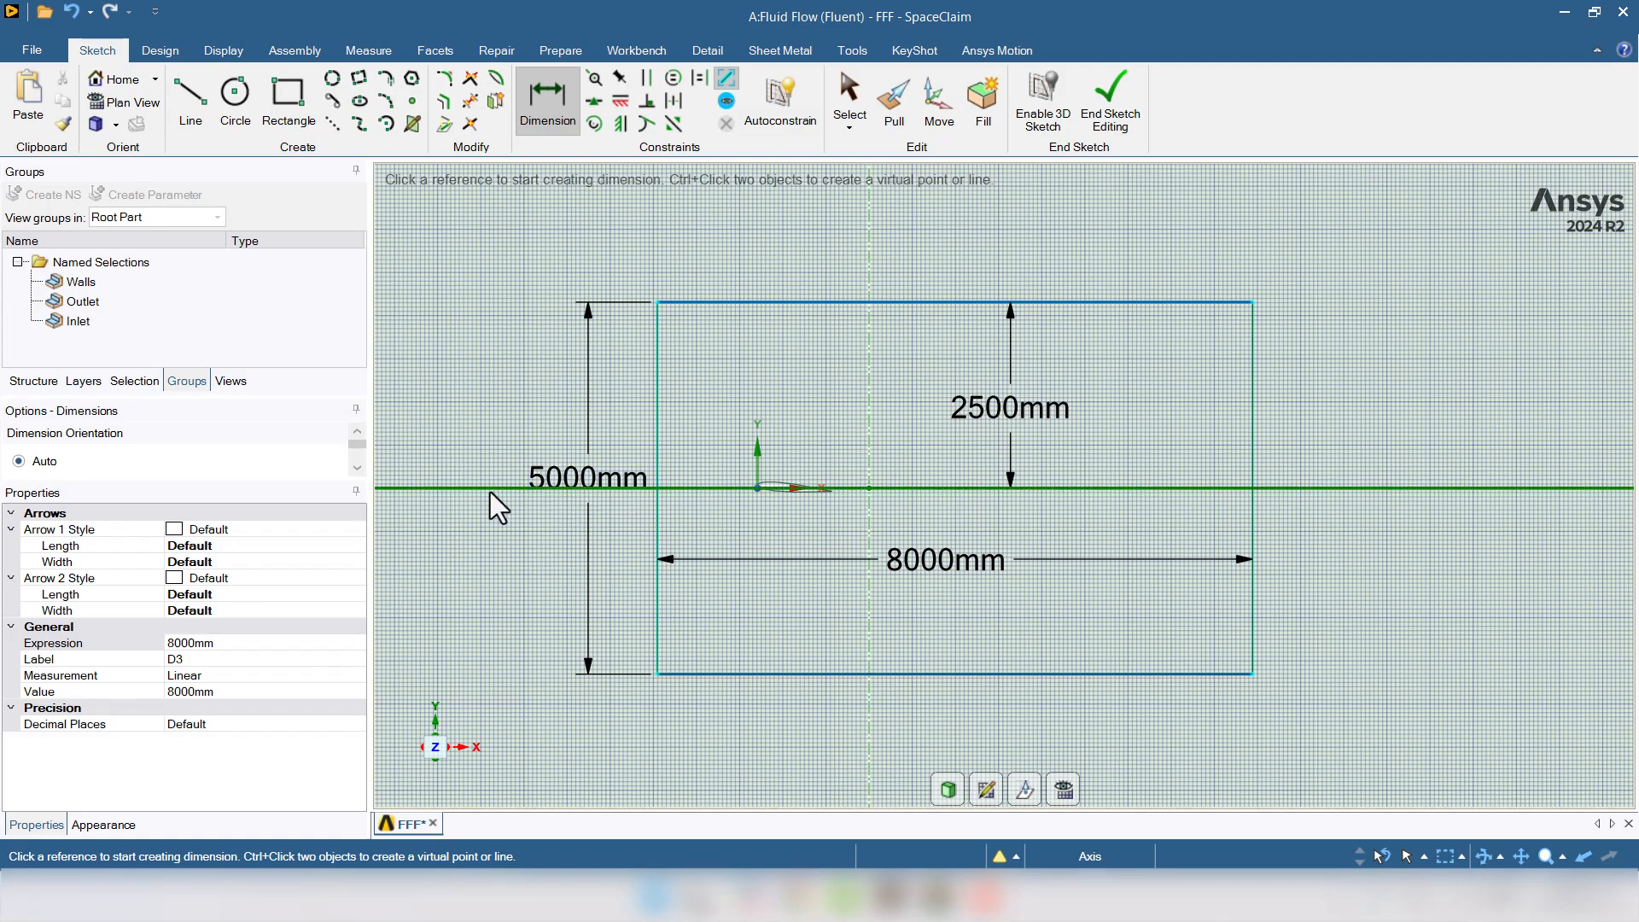
- End the rectangle sketch so it becomes a third Surface body
click(1110, 101)
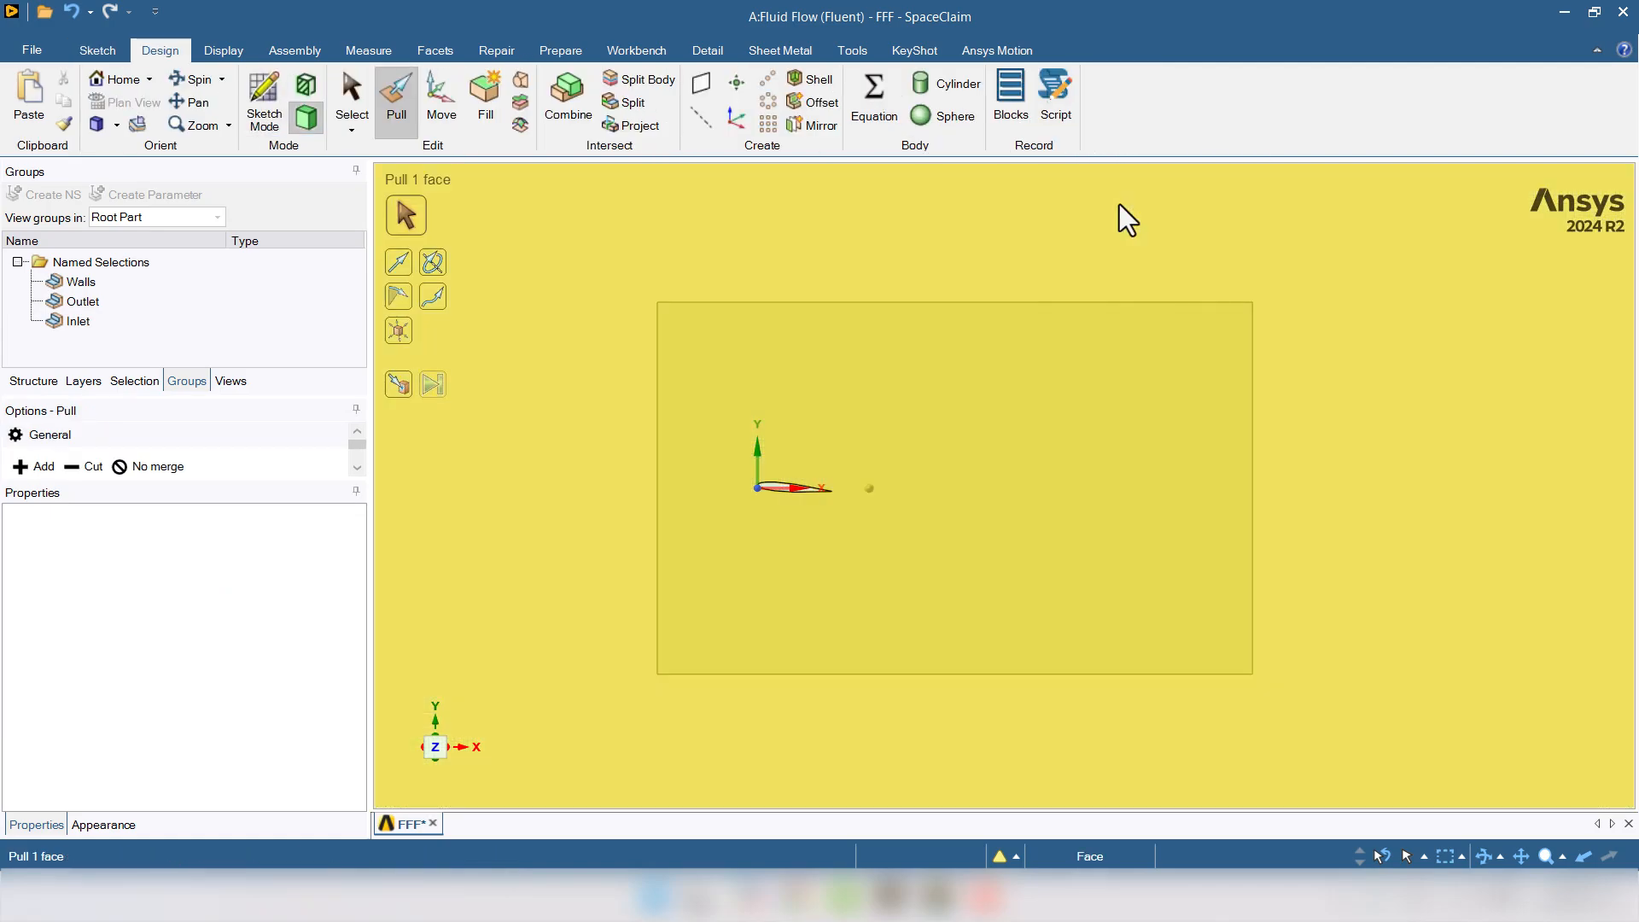
key(s)
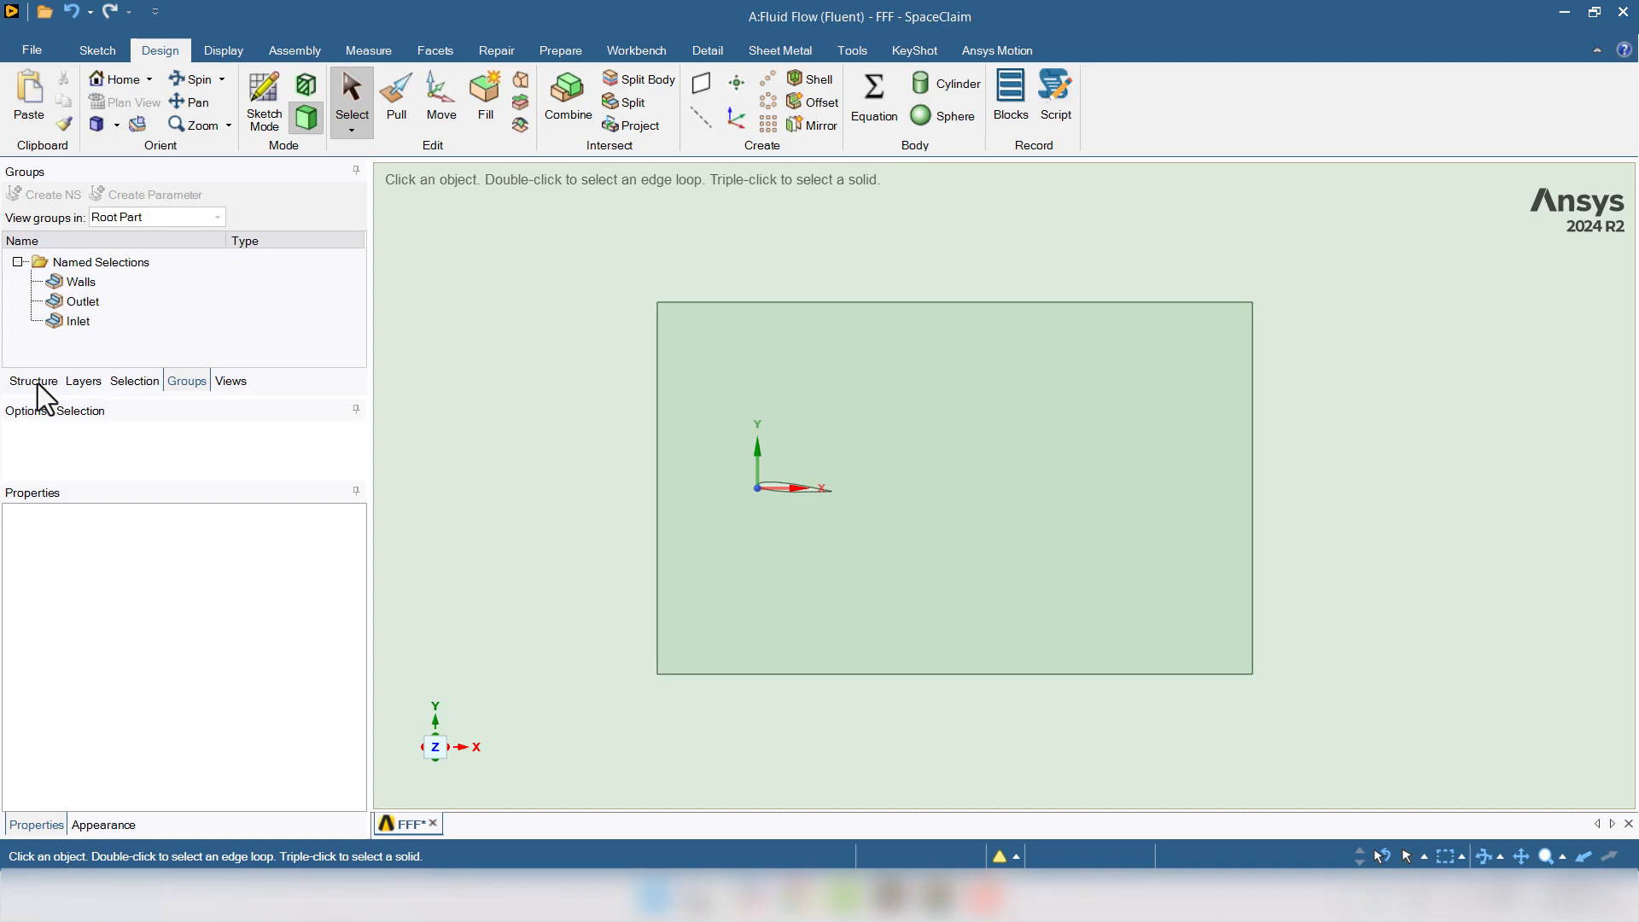
click(34, 380)
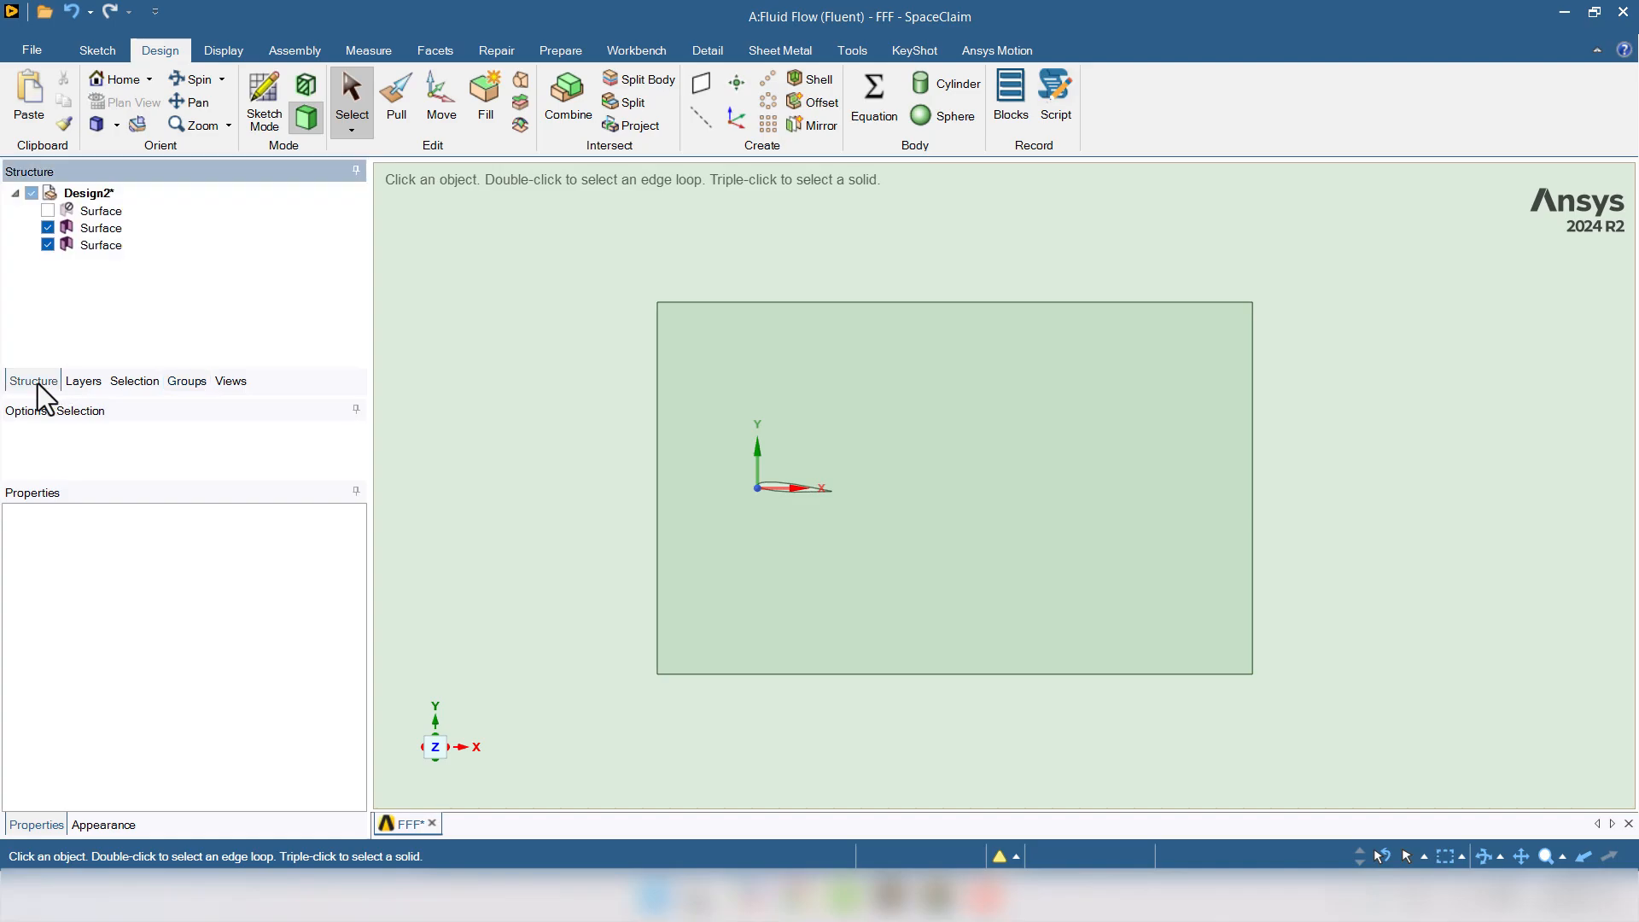
- Project the rectangle Surface's outline onto the outer domain surface
click(106, 246)
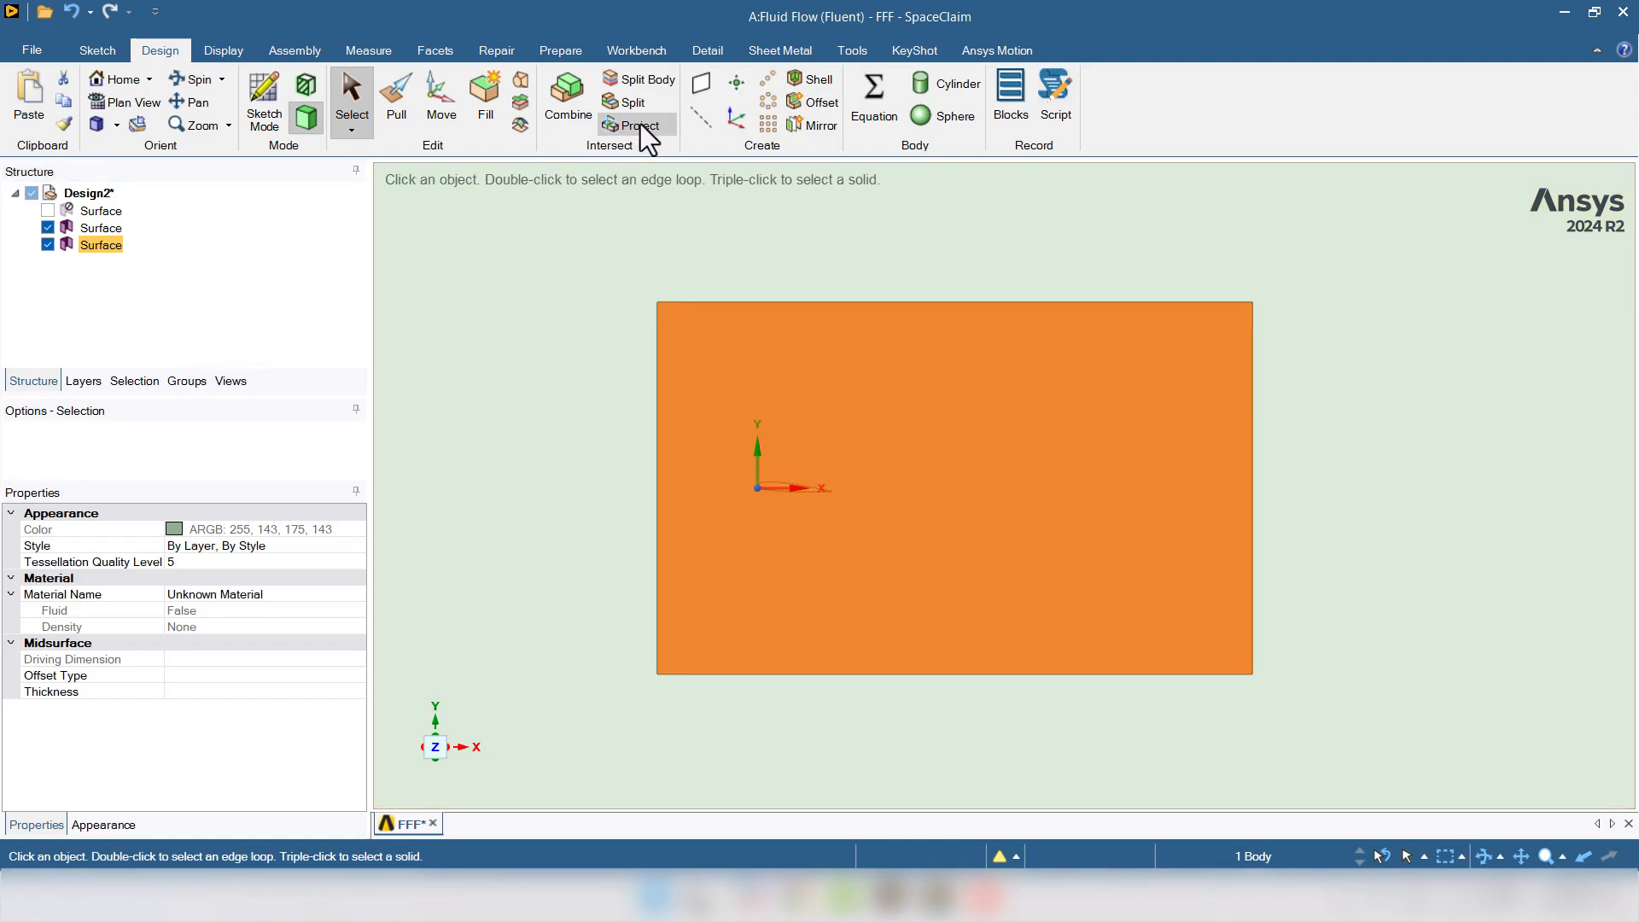
click(647, 130)
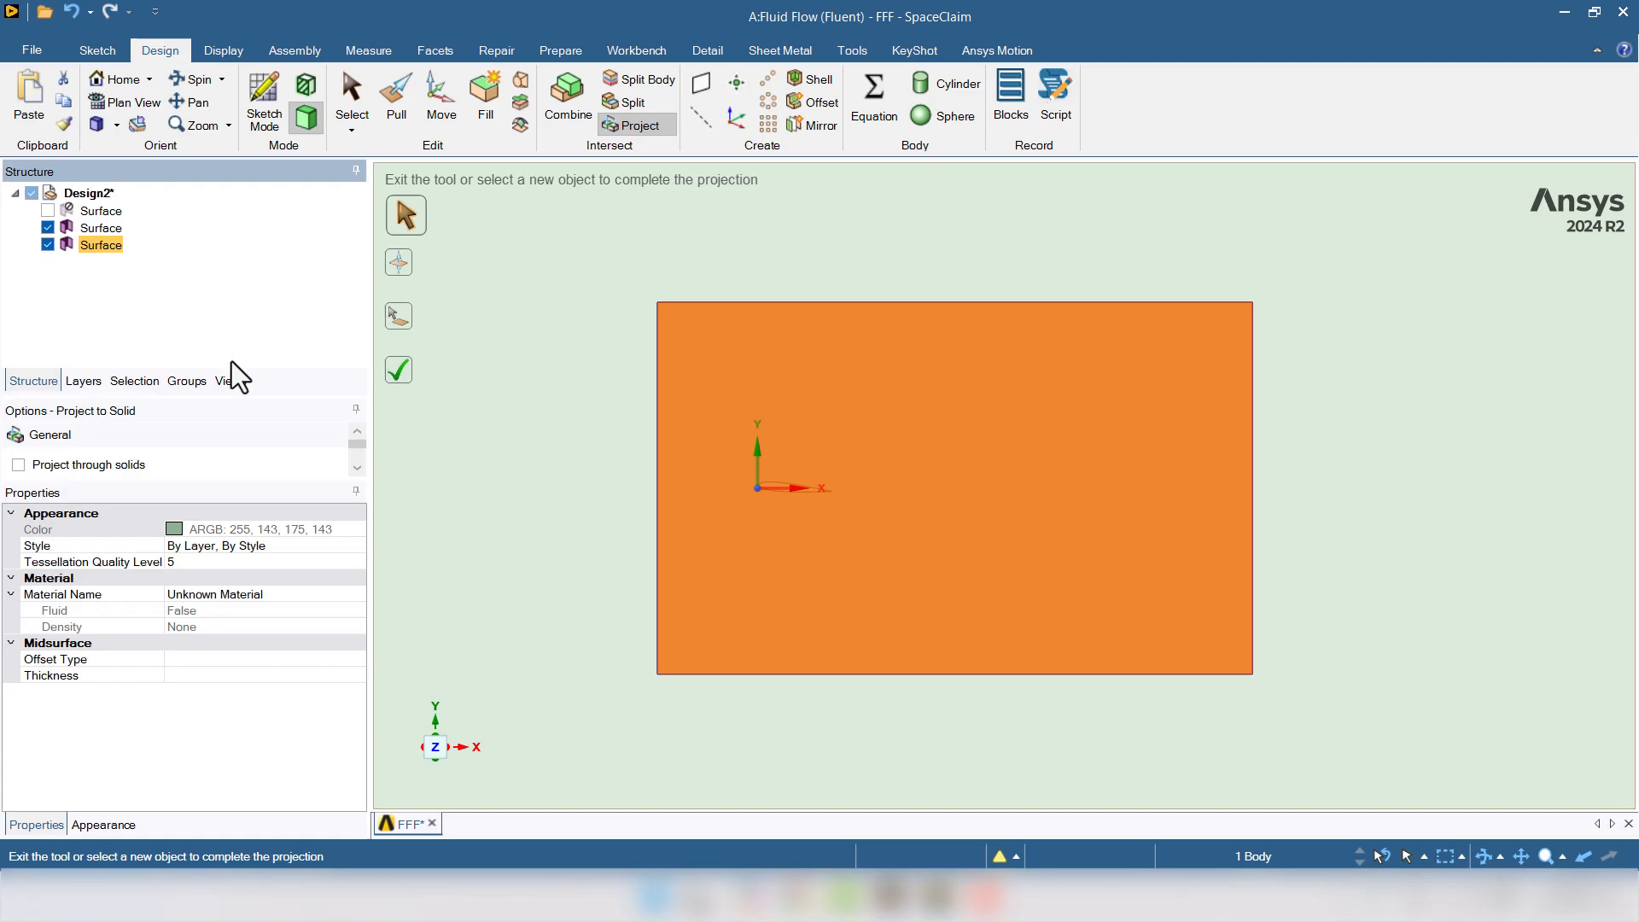
click(398, 321)
click(551, 437)
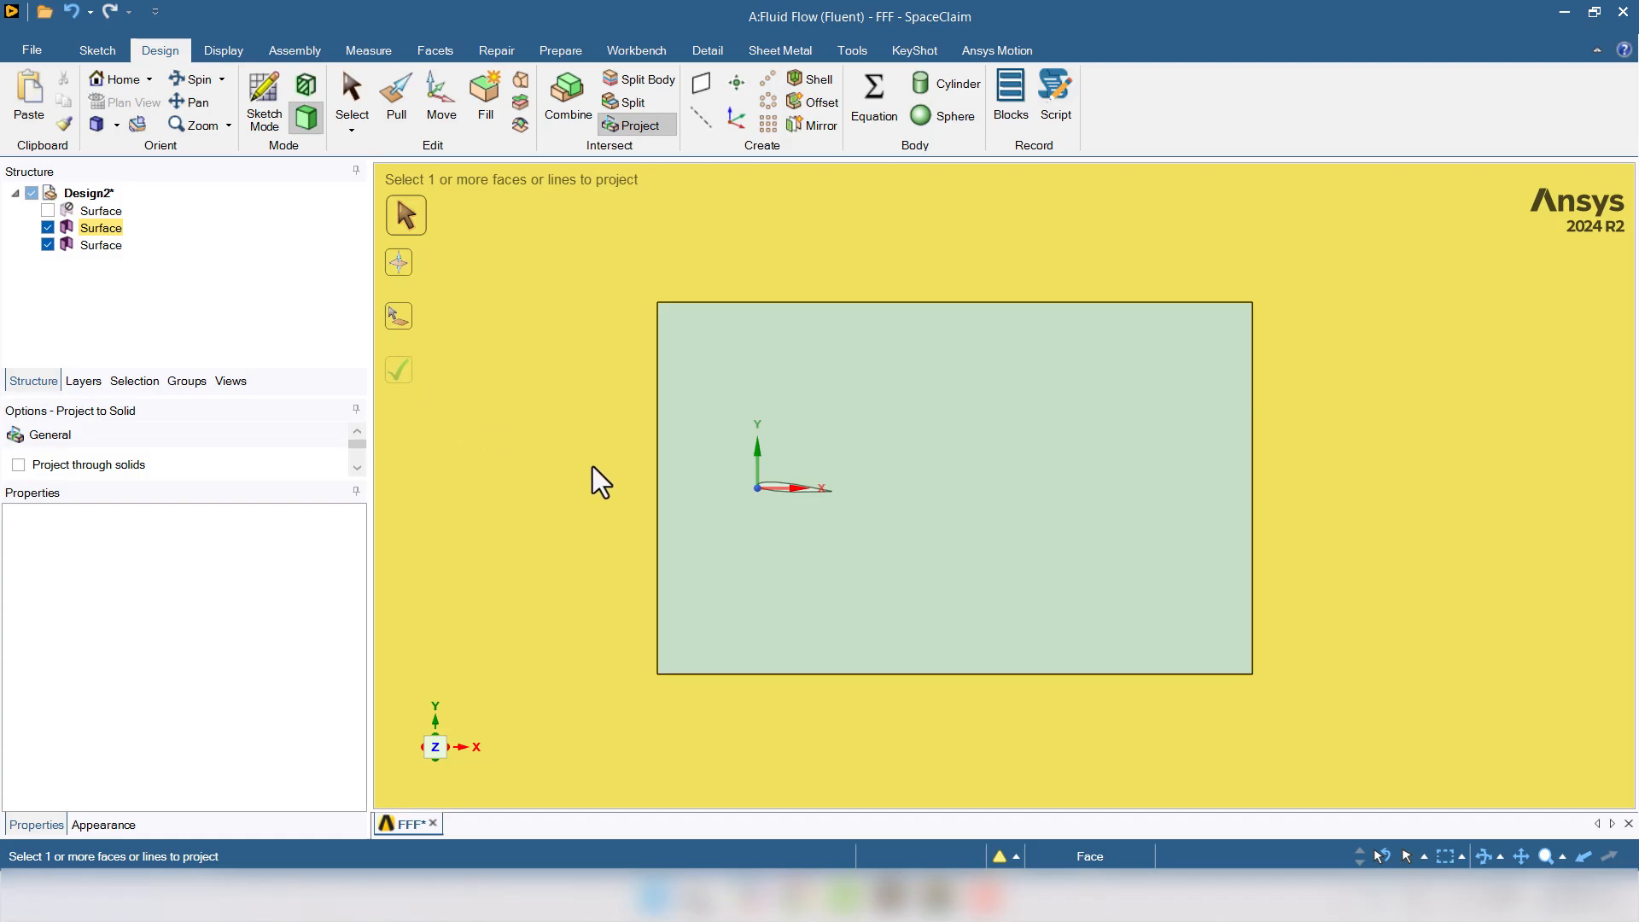
key(Escape)
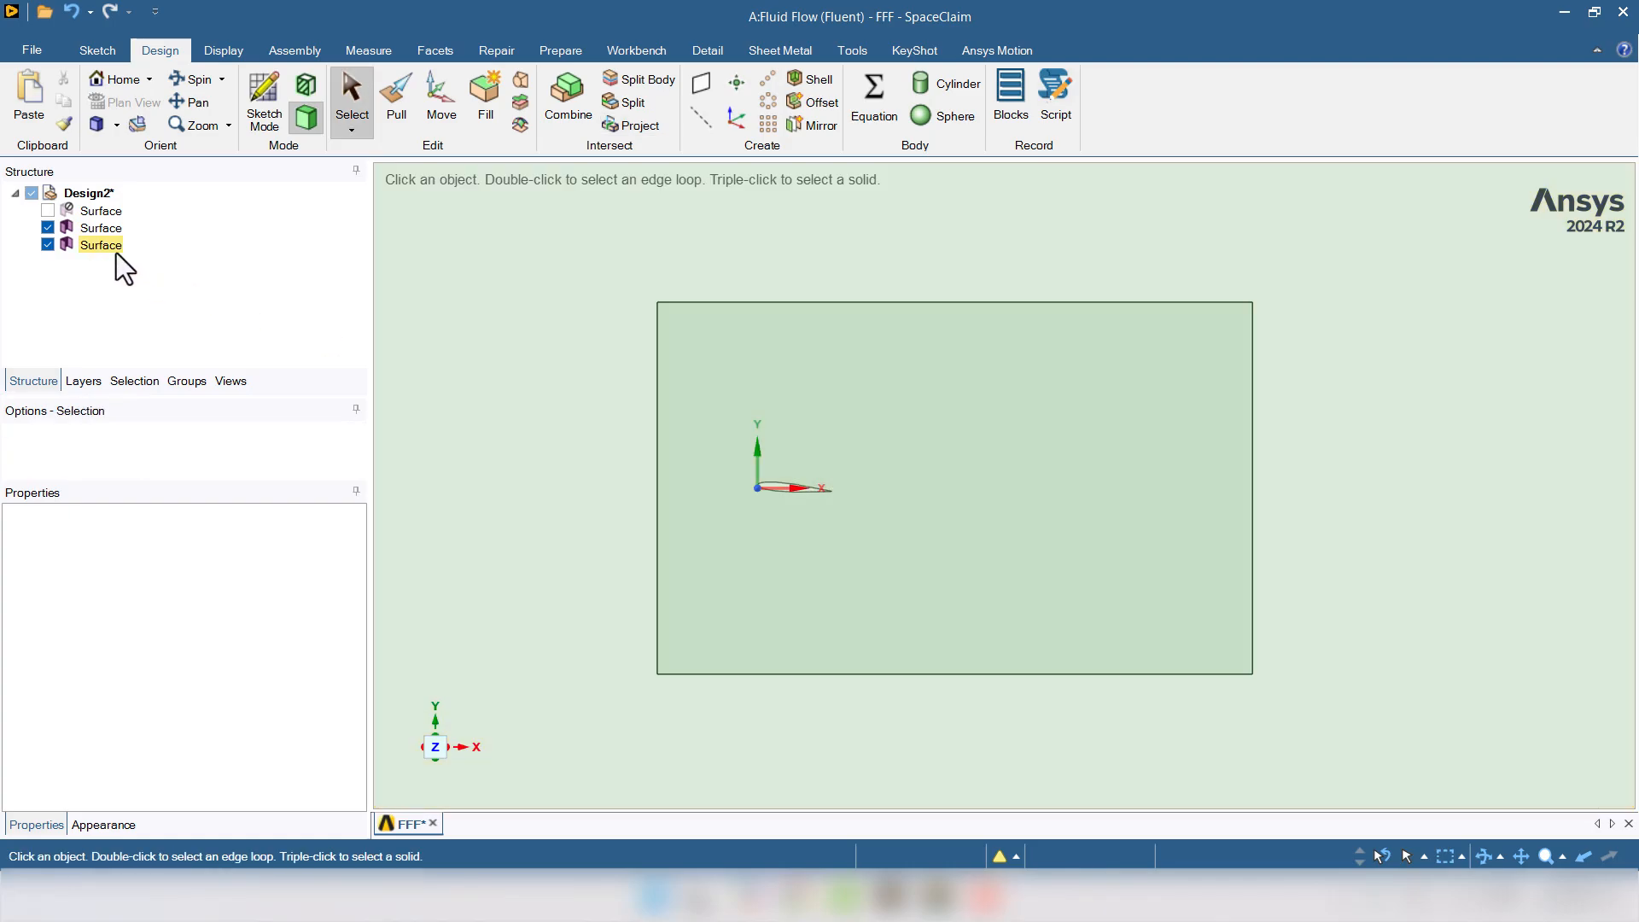
- Delete the standalone rectangle Surface and zoom in on the imprinted inner rectangle
right_click(106, 249)
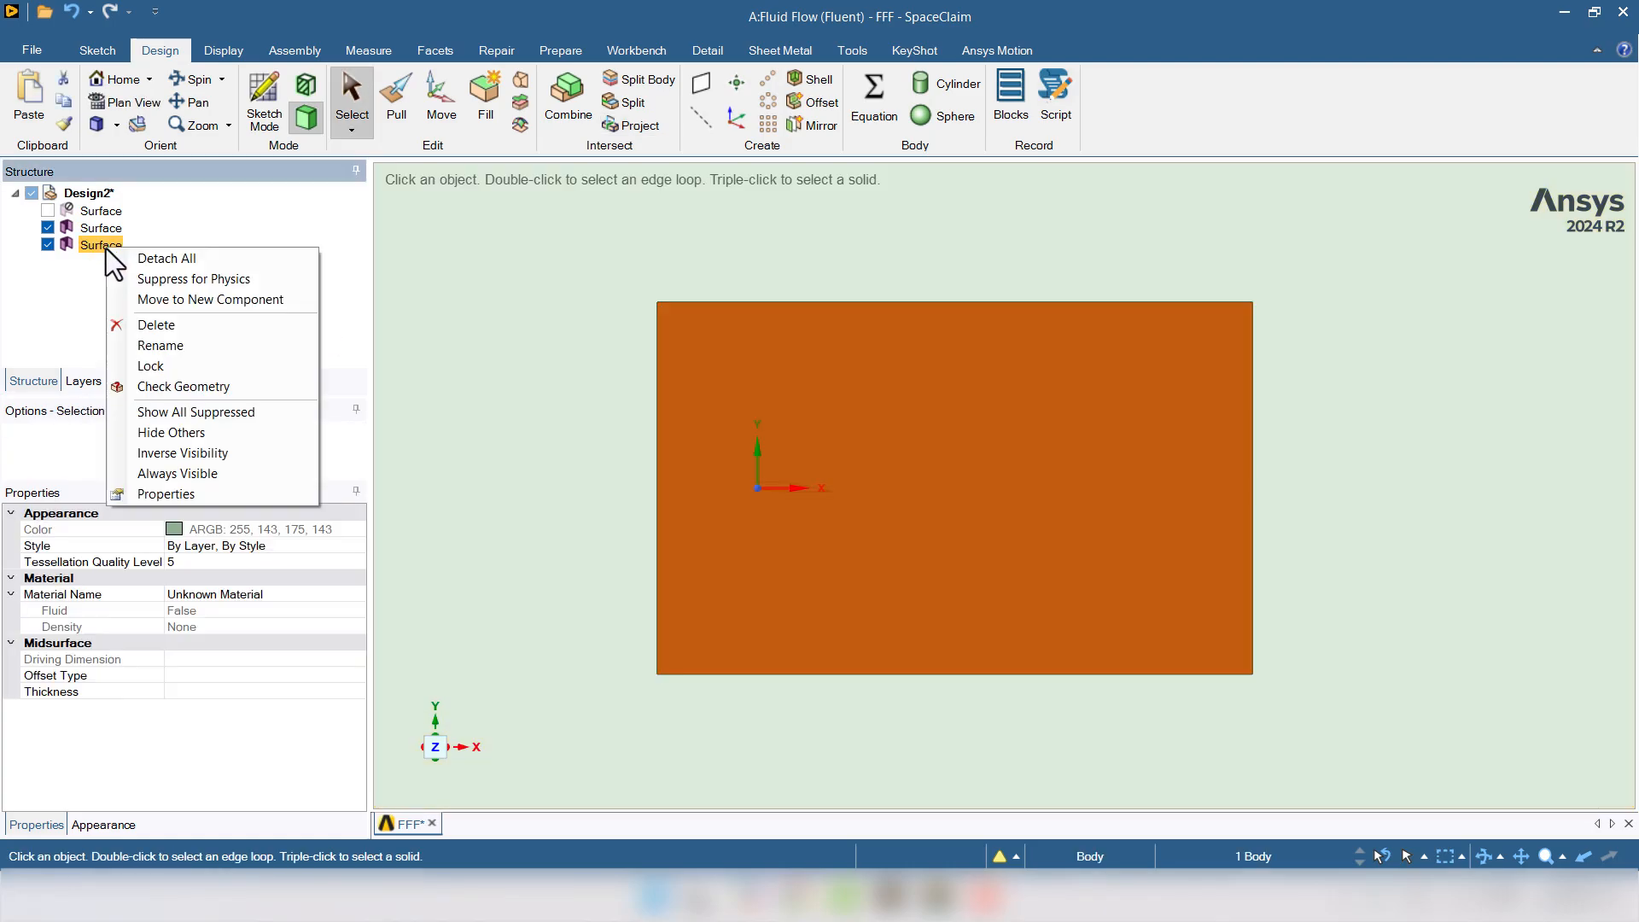
click(141, 322)
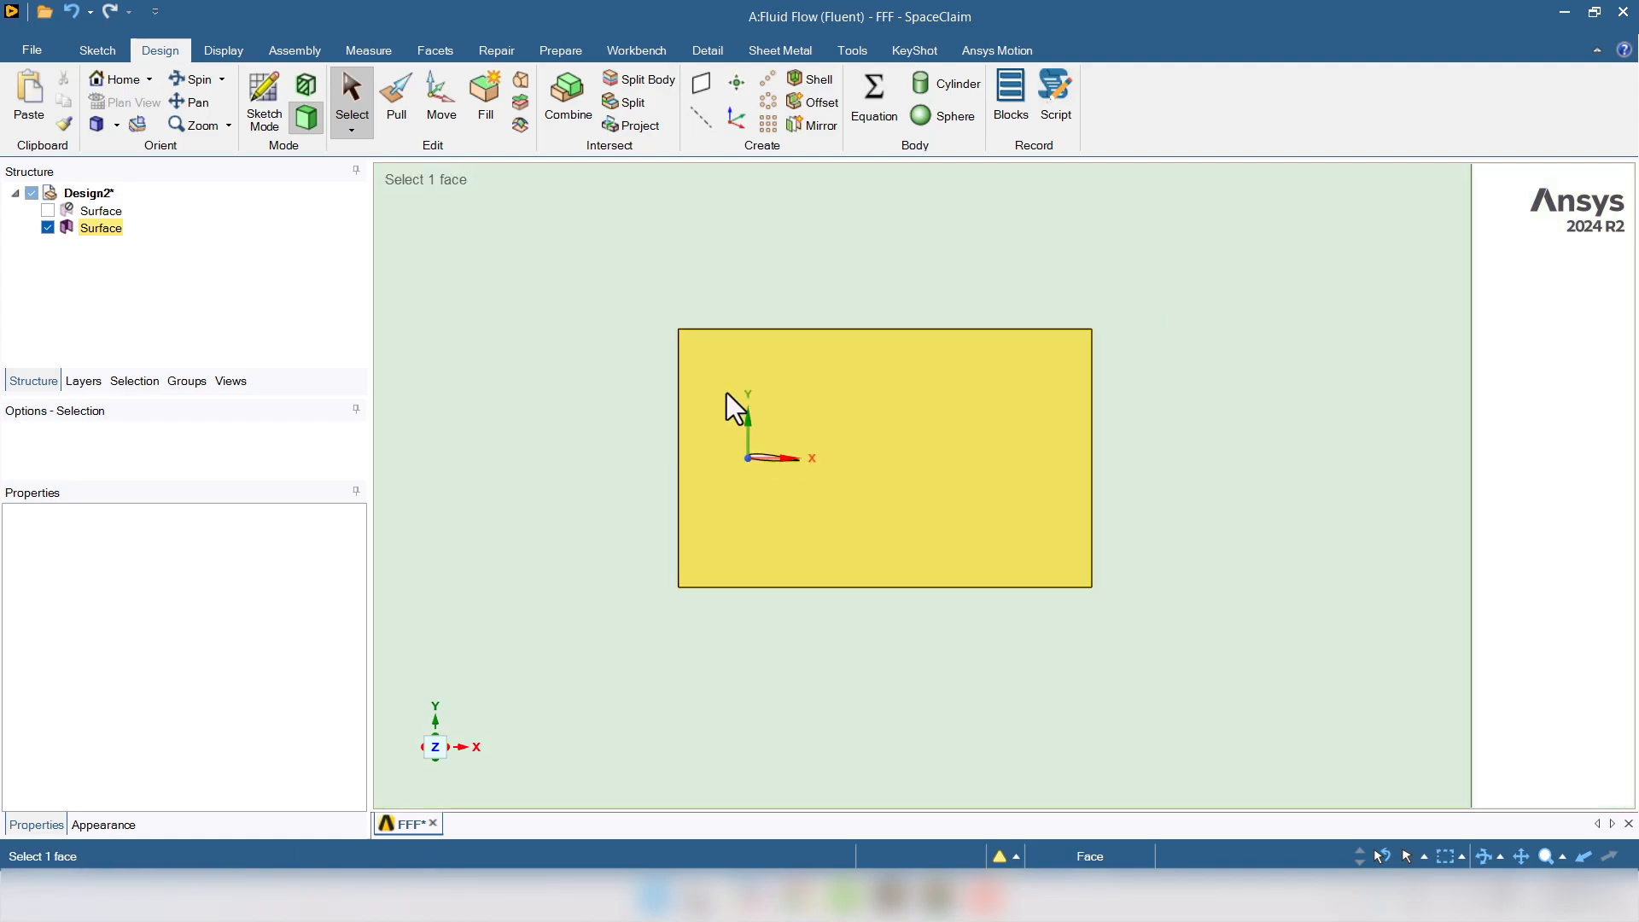
scroll(725, 392, down, 3)
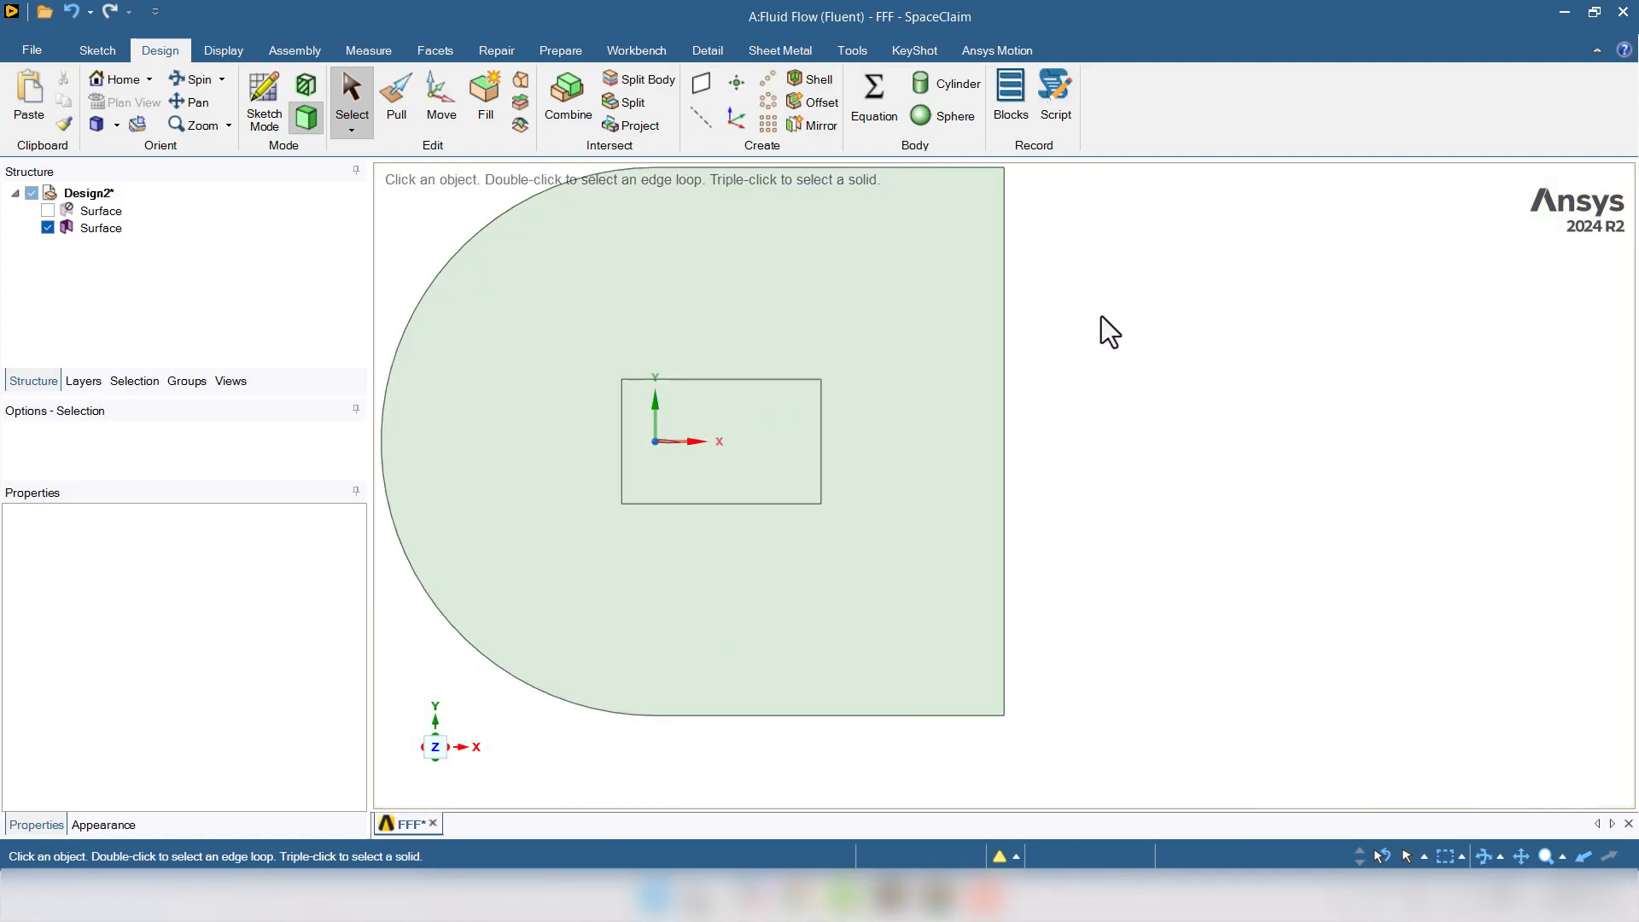
scroll(1102, 318, down, 1)
scroll(705, 291, up, 1)
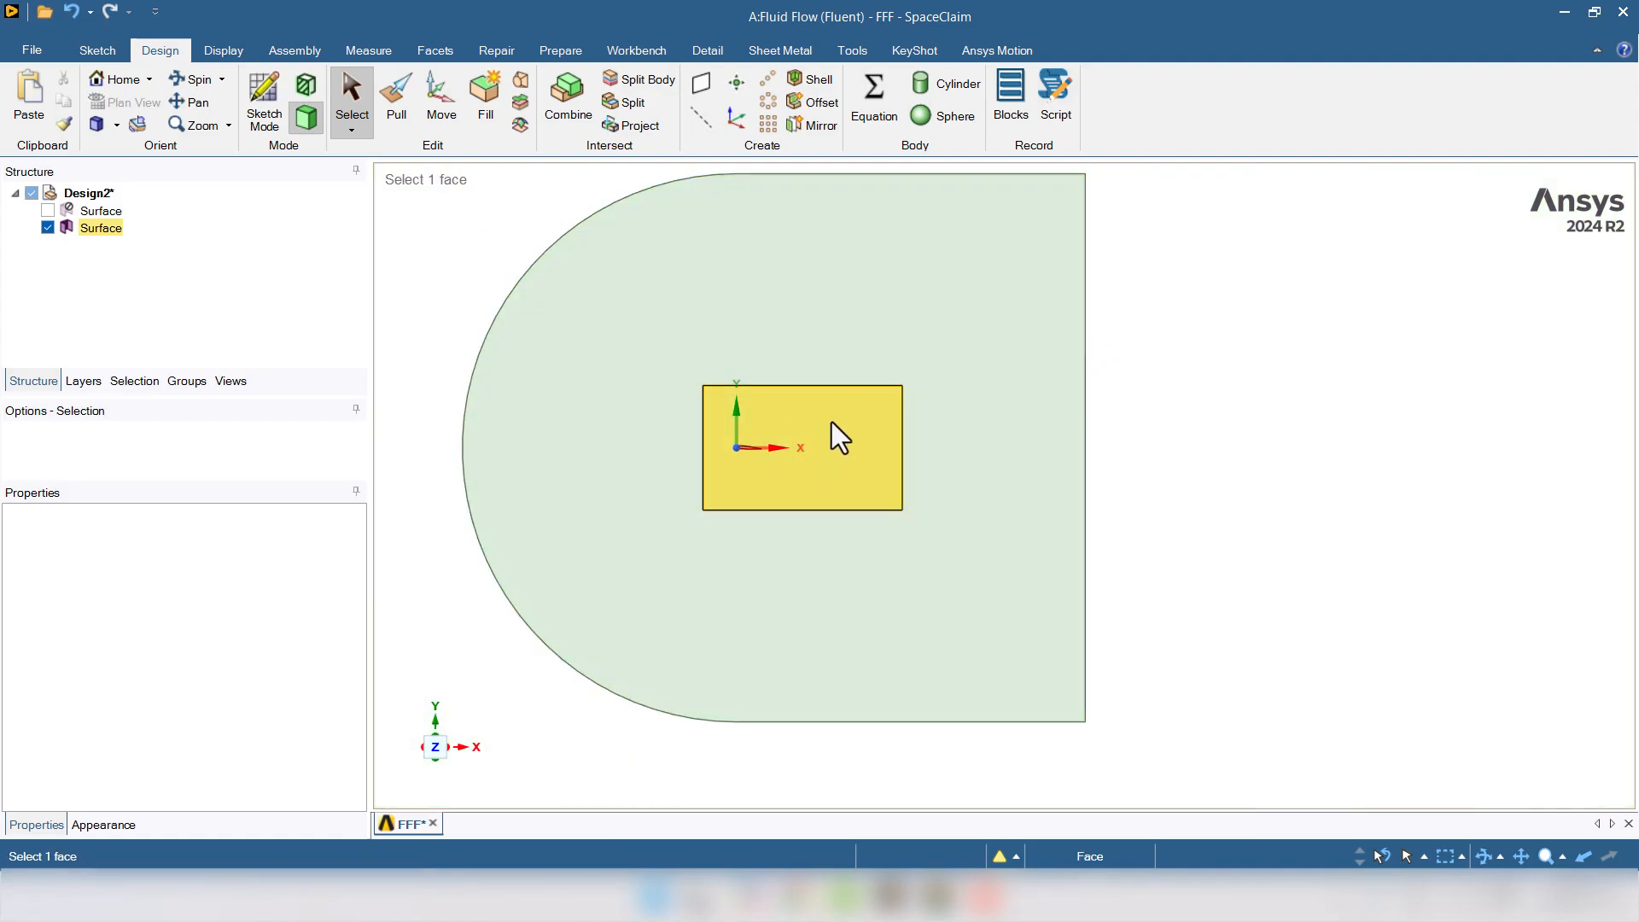
scroll(726, 435, up, 3)
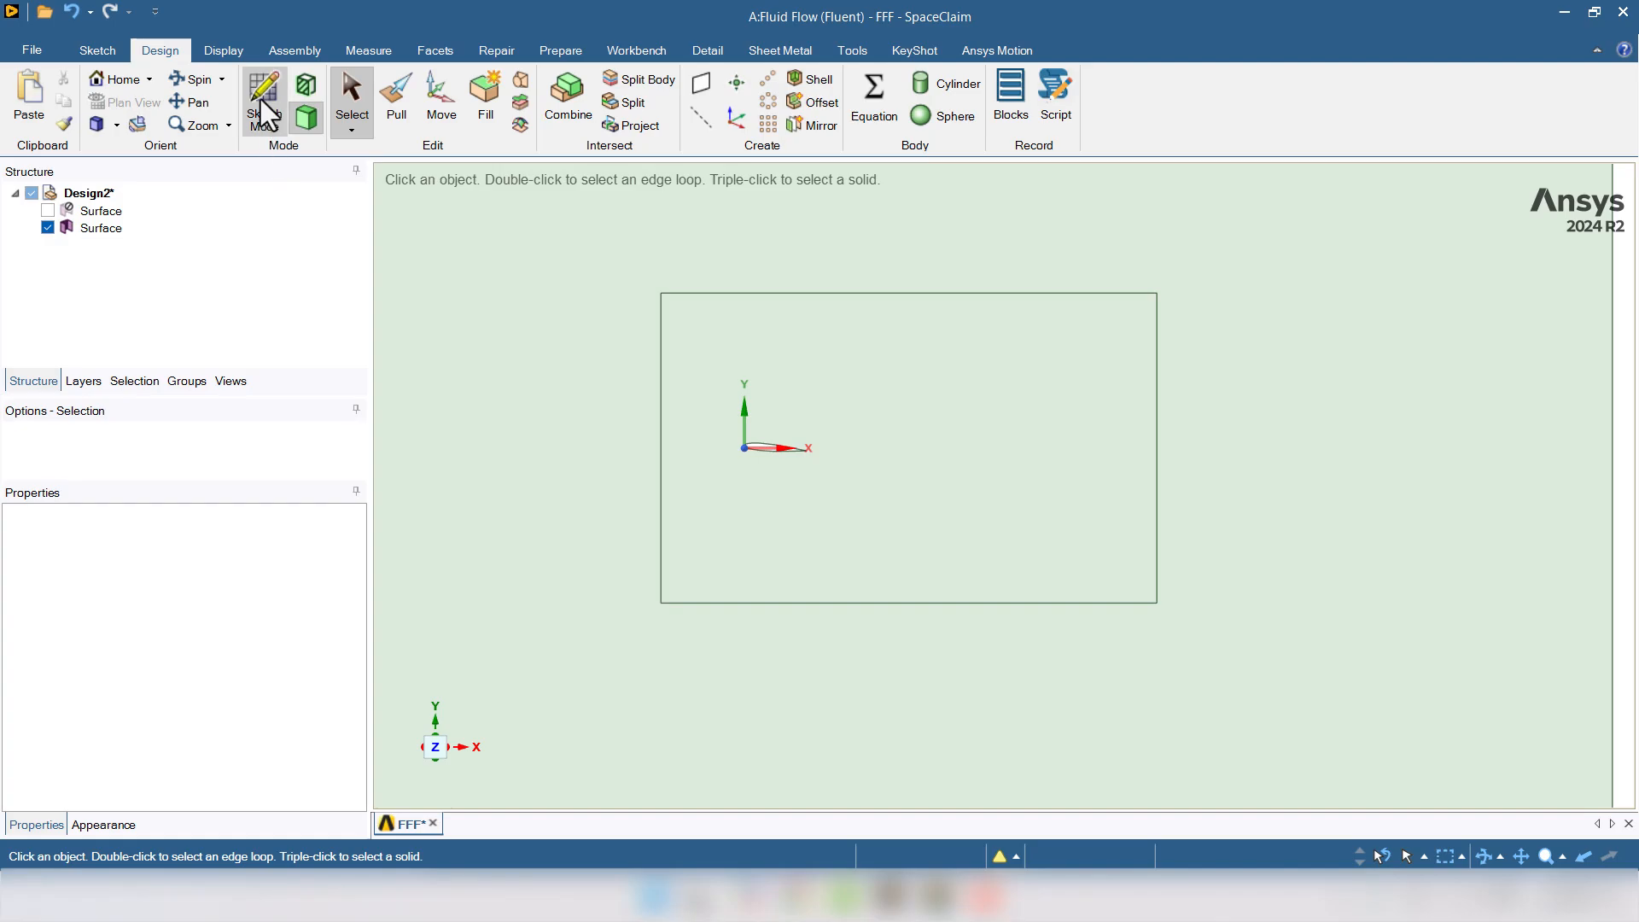
- Sketch a 3000 by 2000 mm rectangle on the inner rectangular face
click(260, 99)
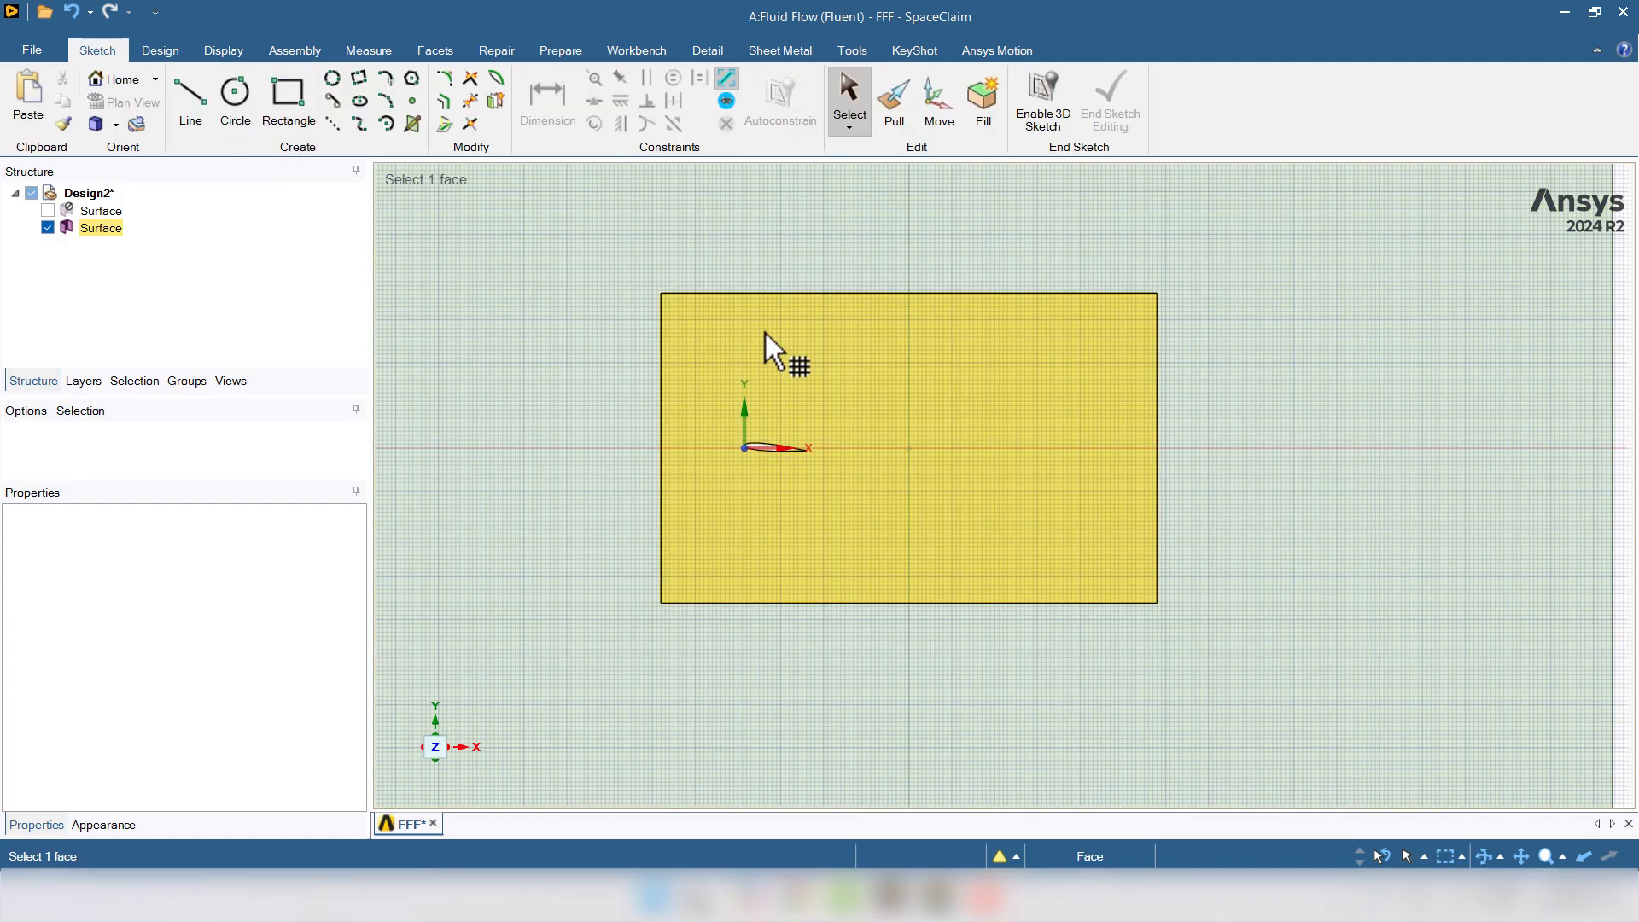
click(765, 333)
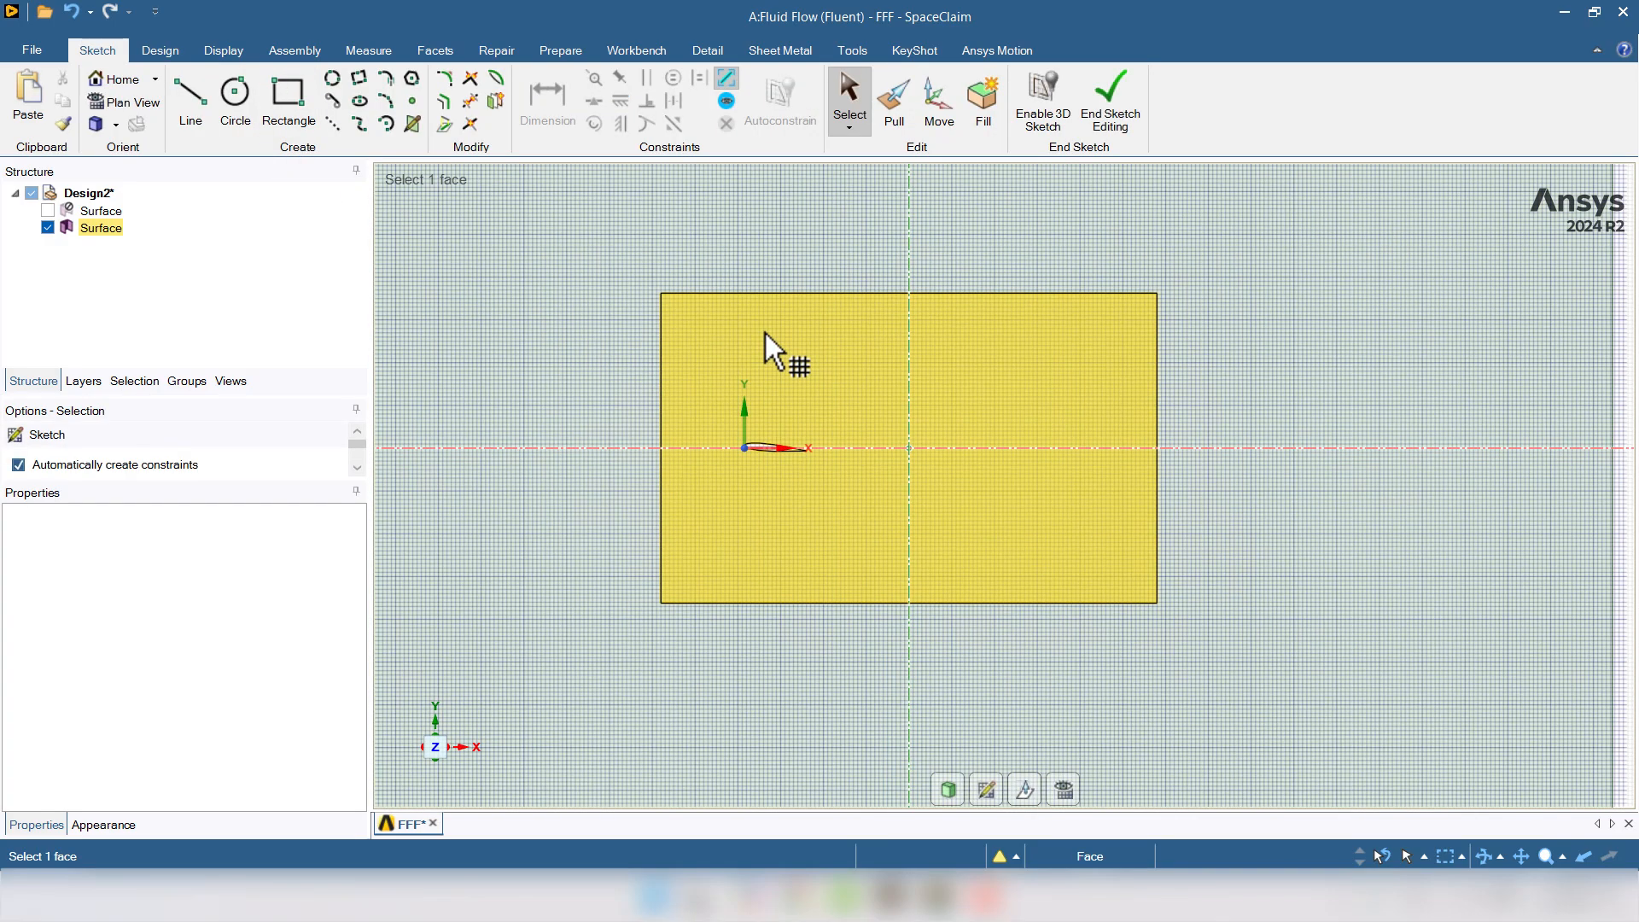
click(283, 97)
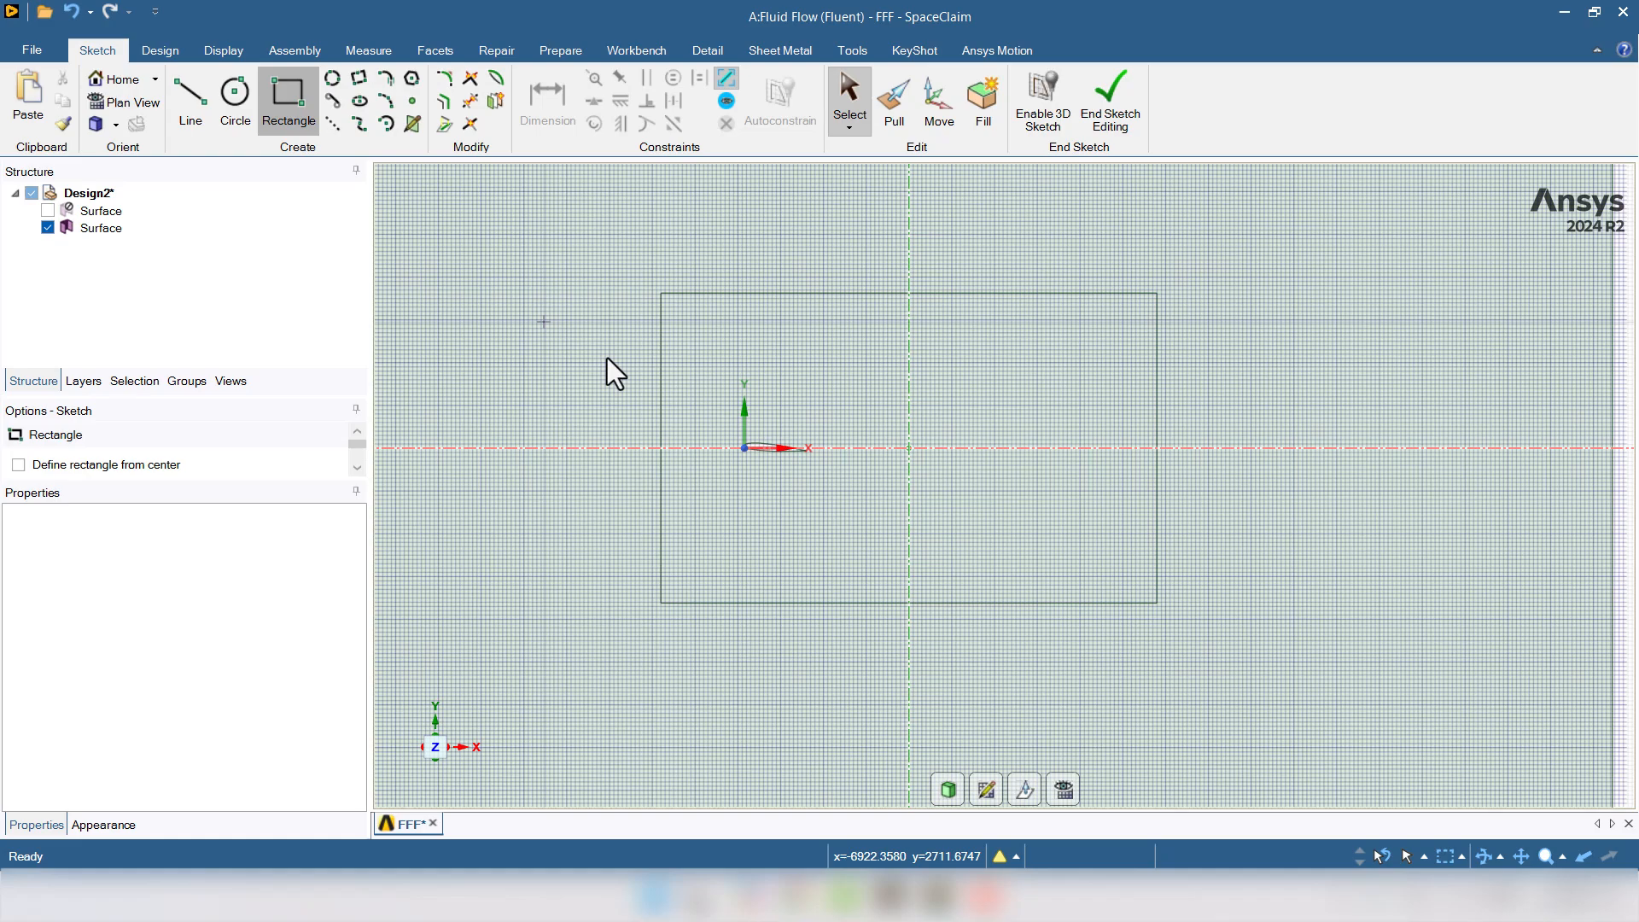
click(694, 395)
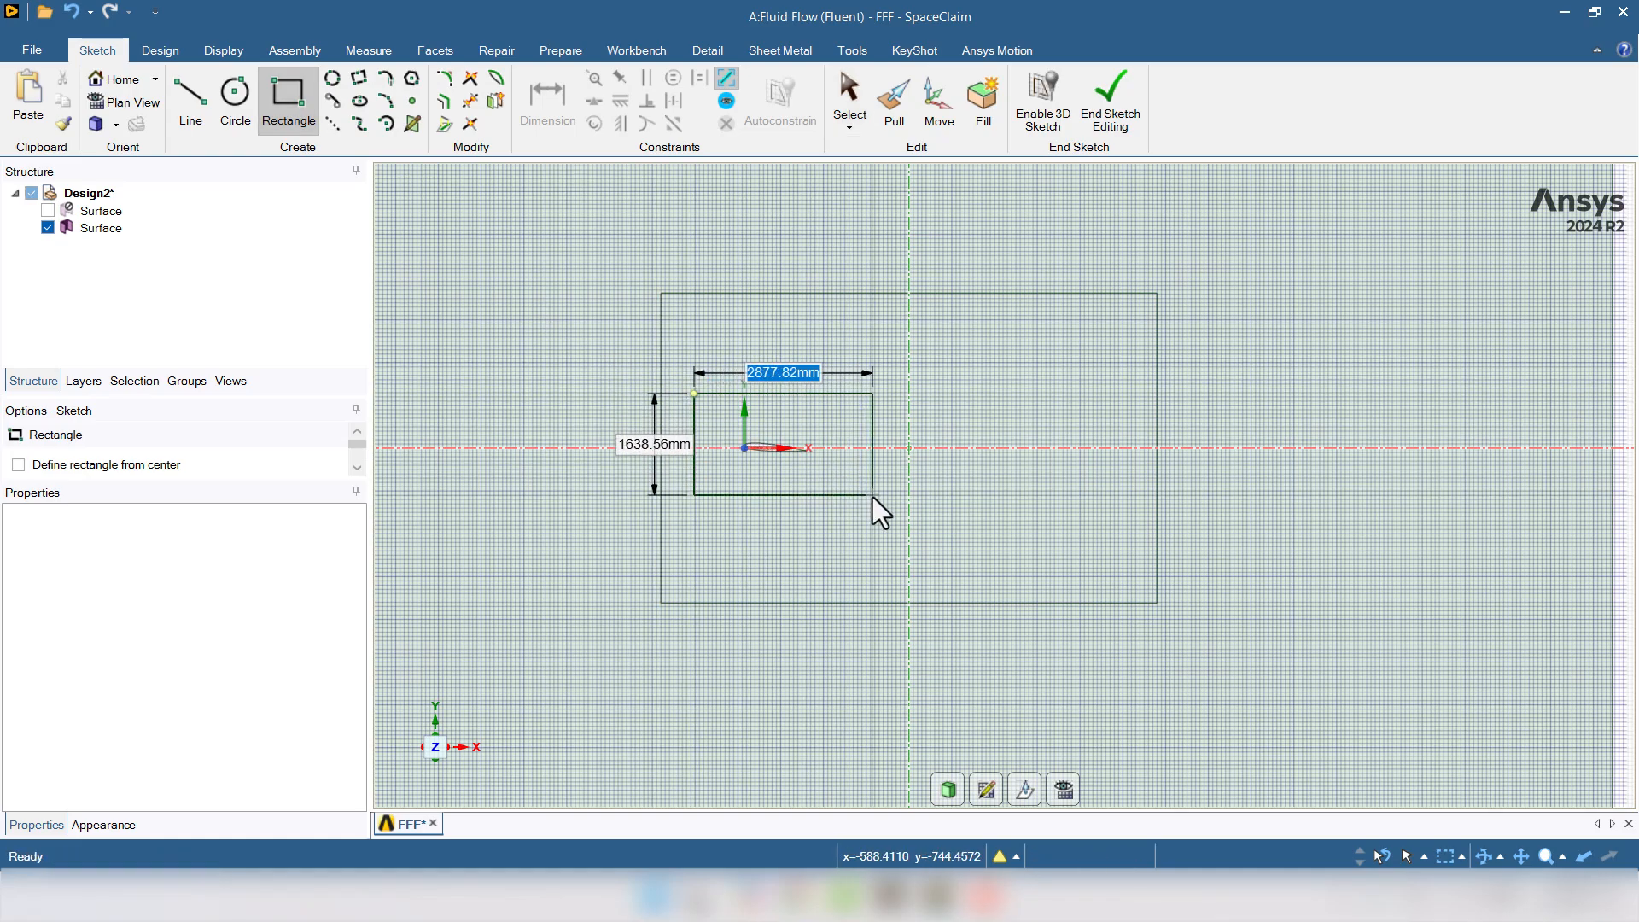
text(300)
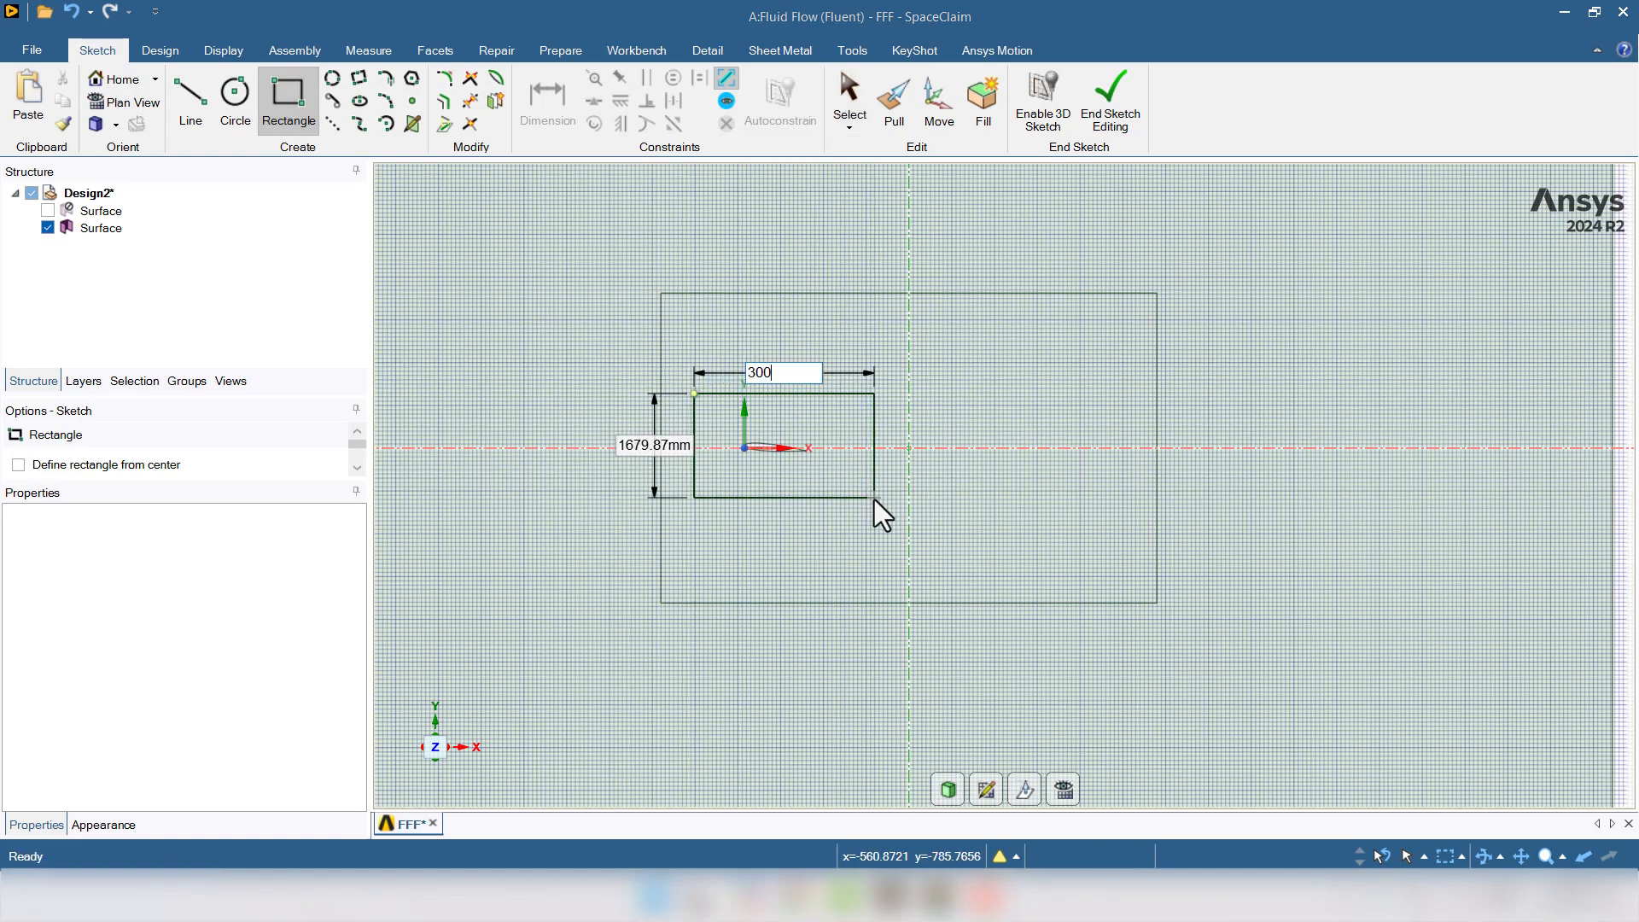
key(Tab)
key(Tab)
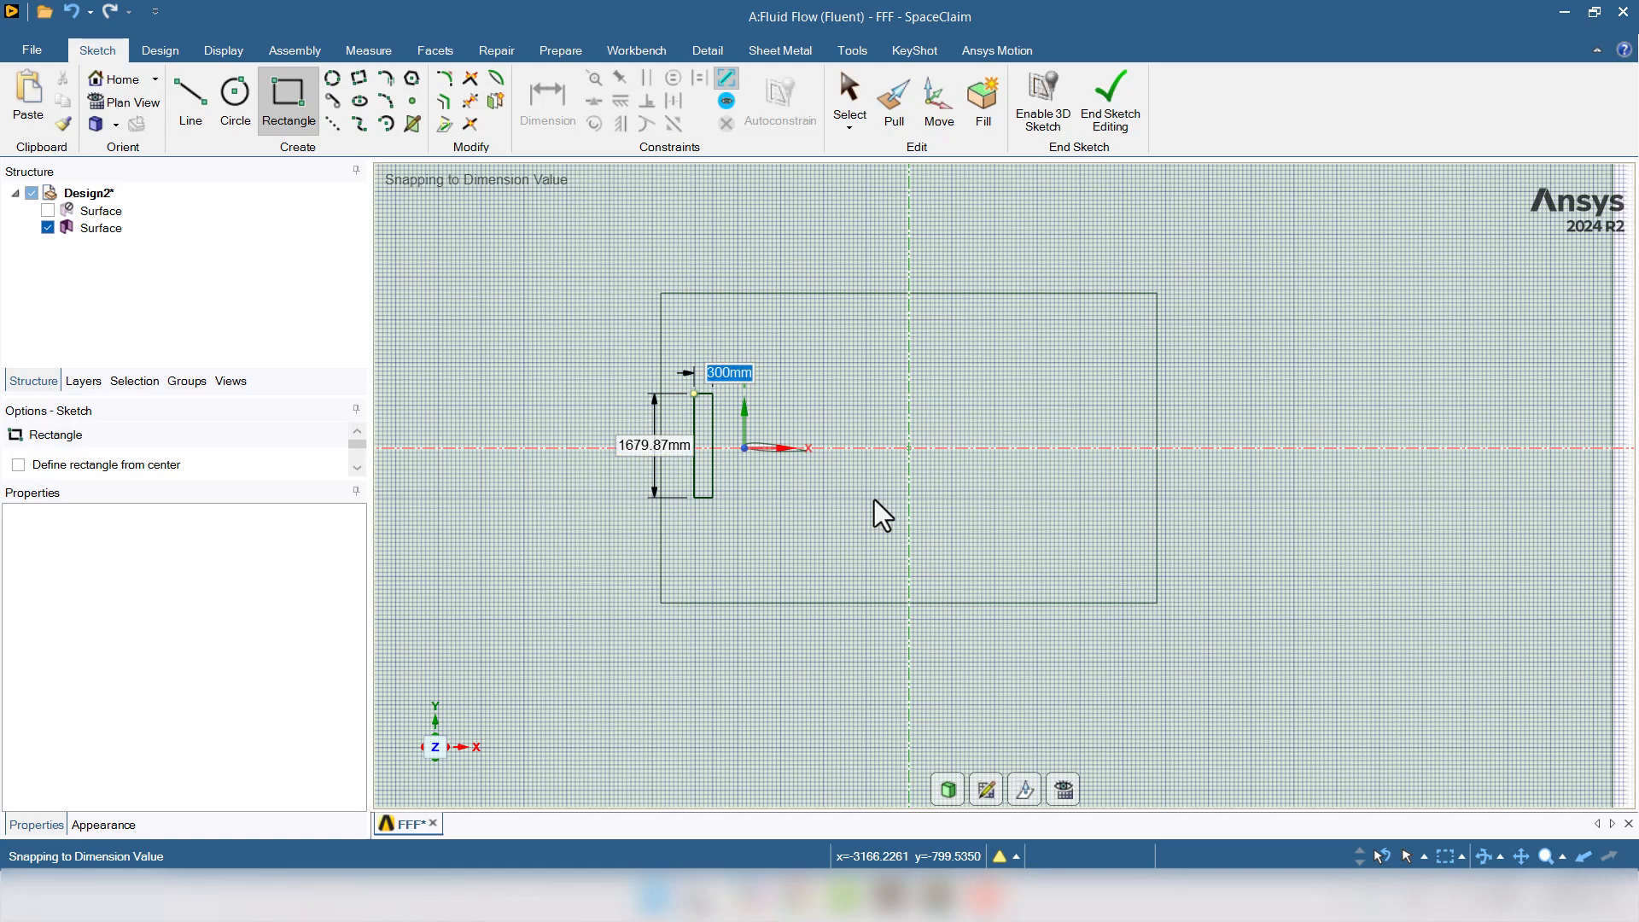
text(3000)
key(Tab)
text(2000)
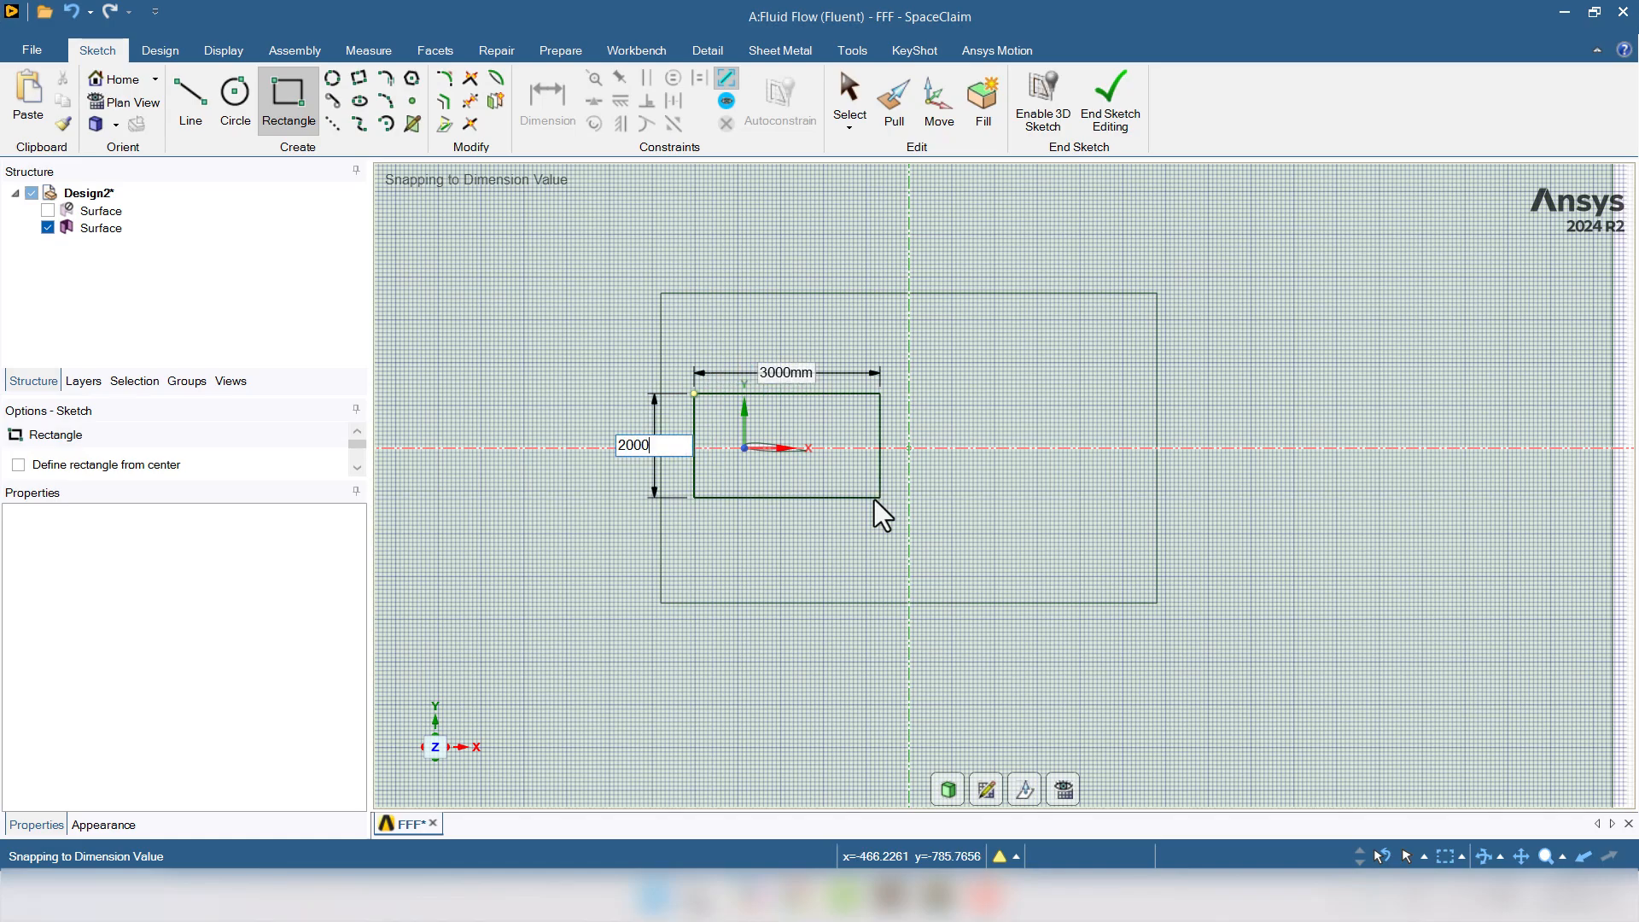
key(Return)
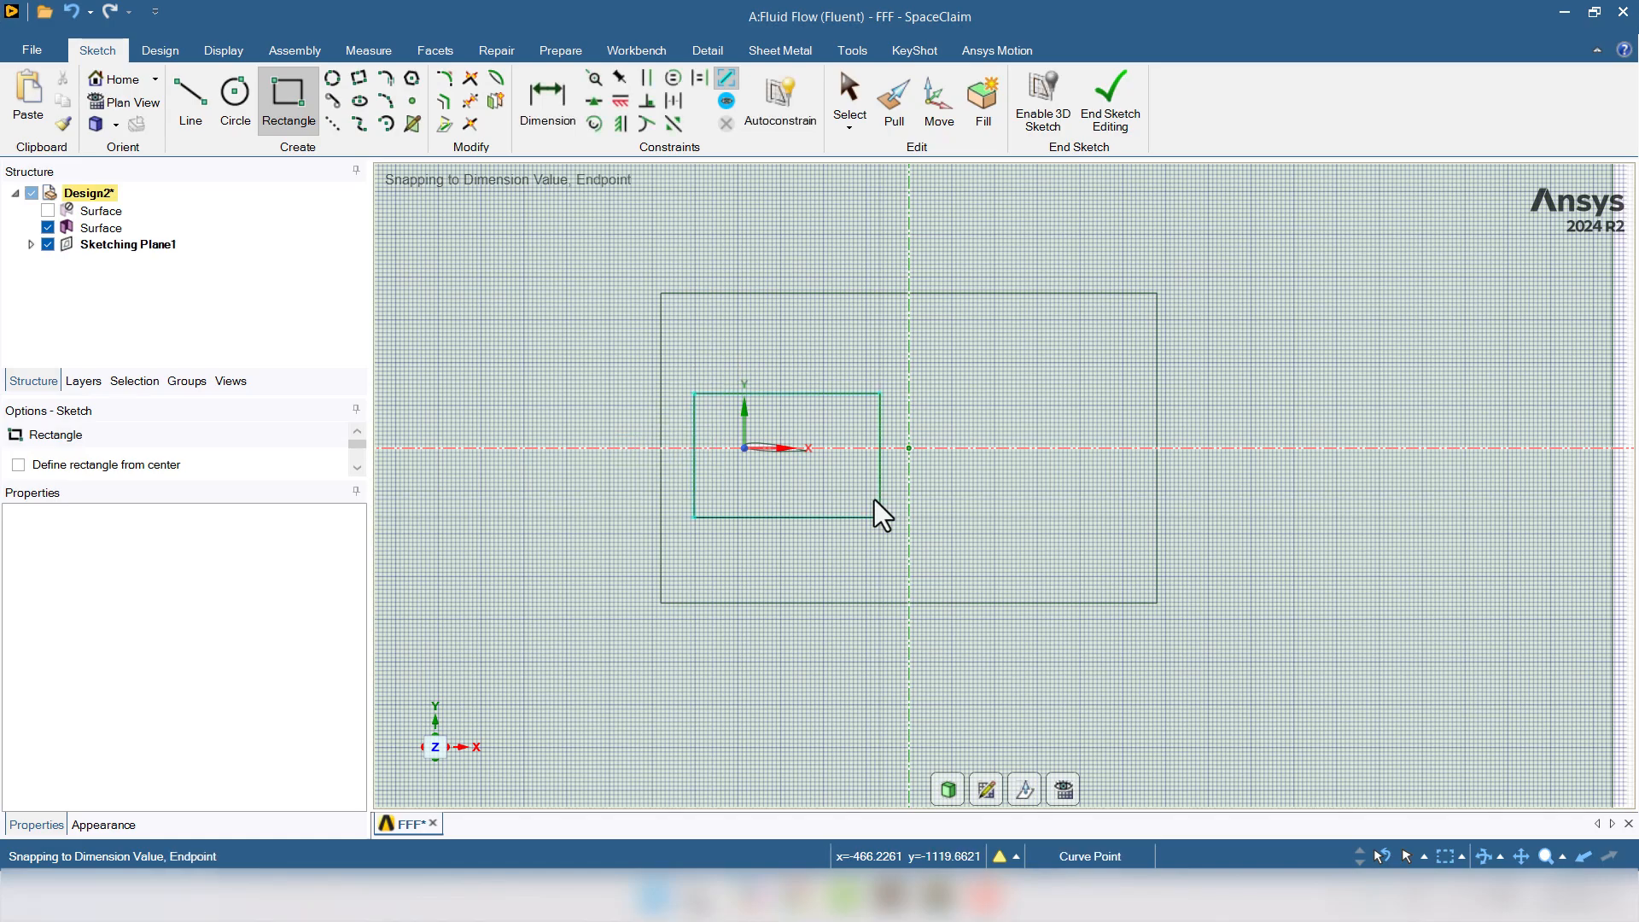
- Add the 2000 mm height and 3000 mm width dimensions to the new rectangle
click(546, 106)
click(882, 432)
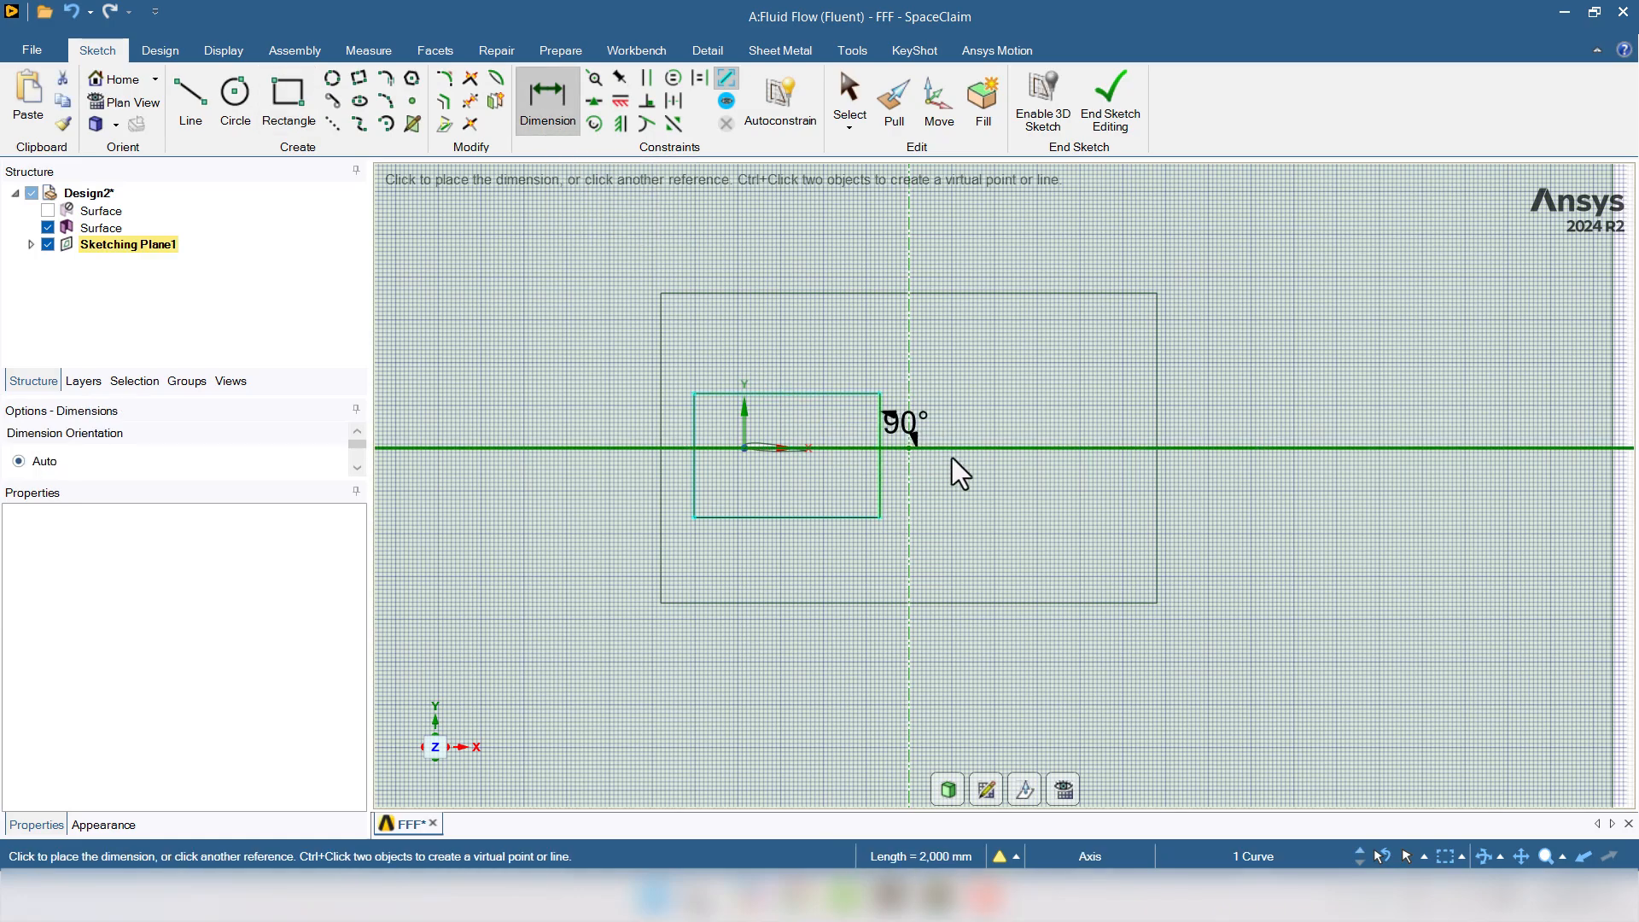
click(980, 468)
click(796, 395)
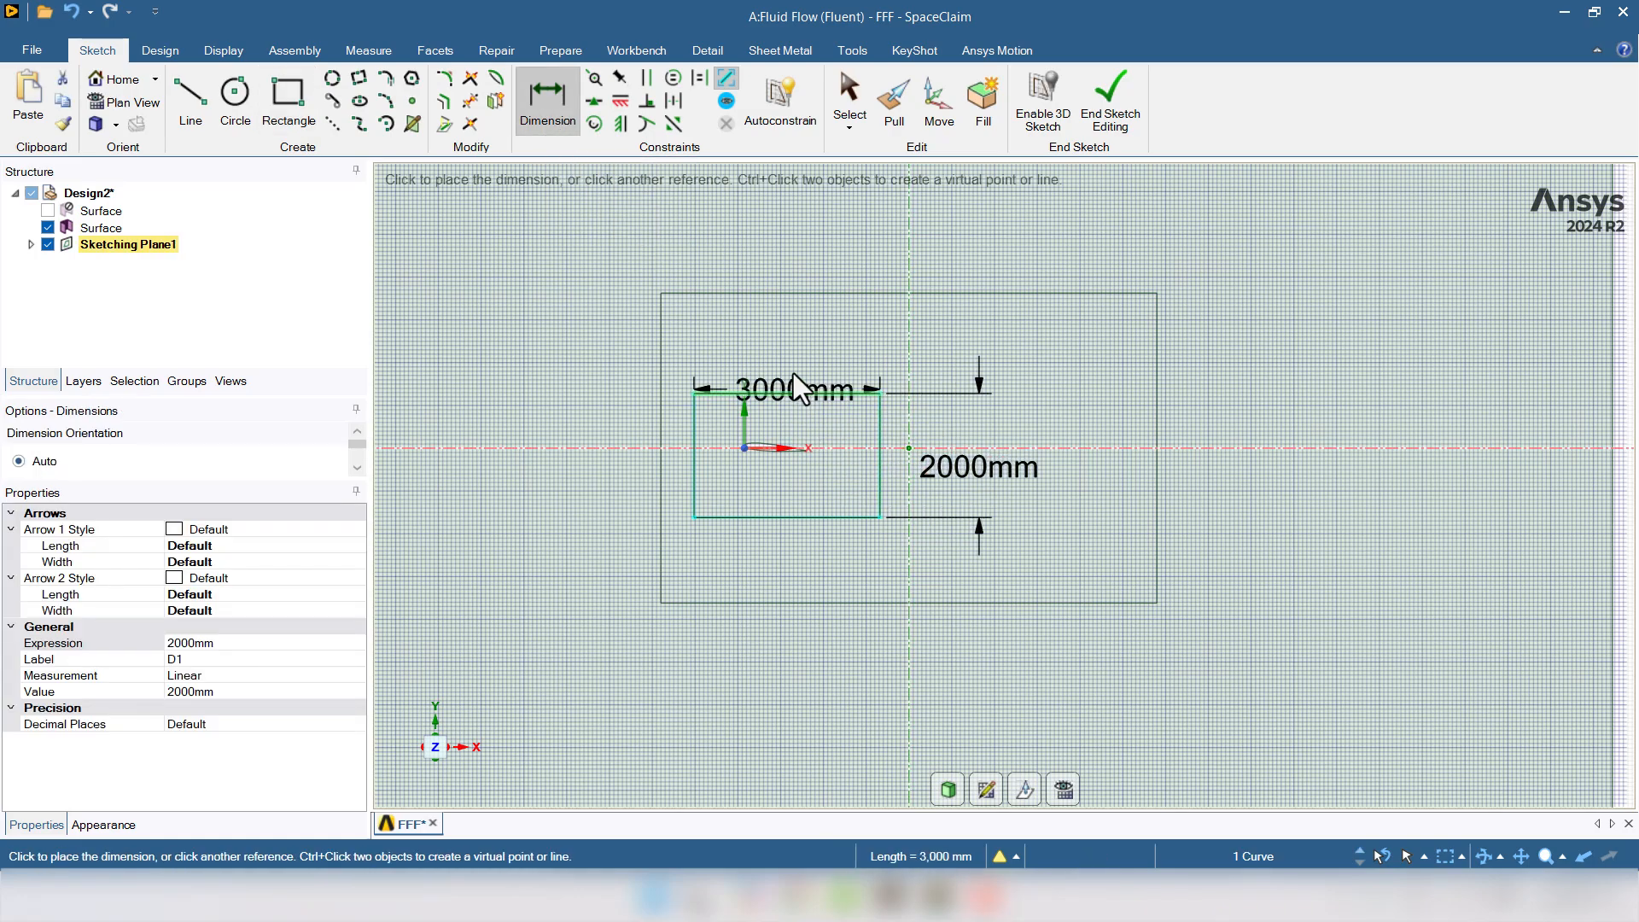
click(792, 335)
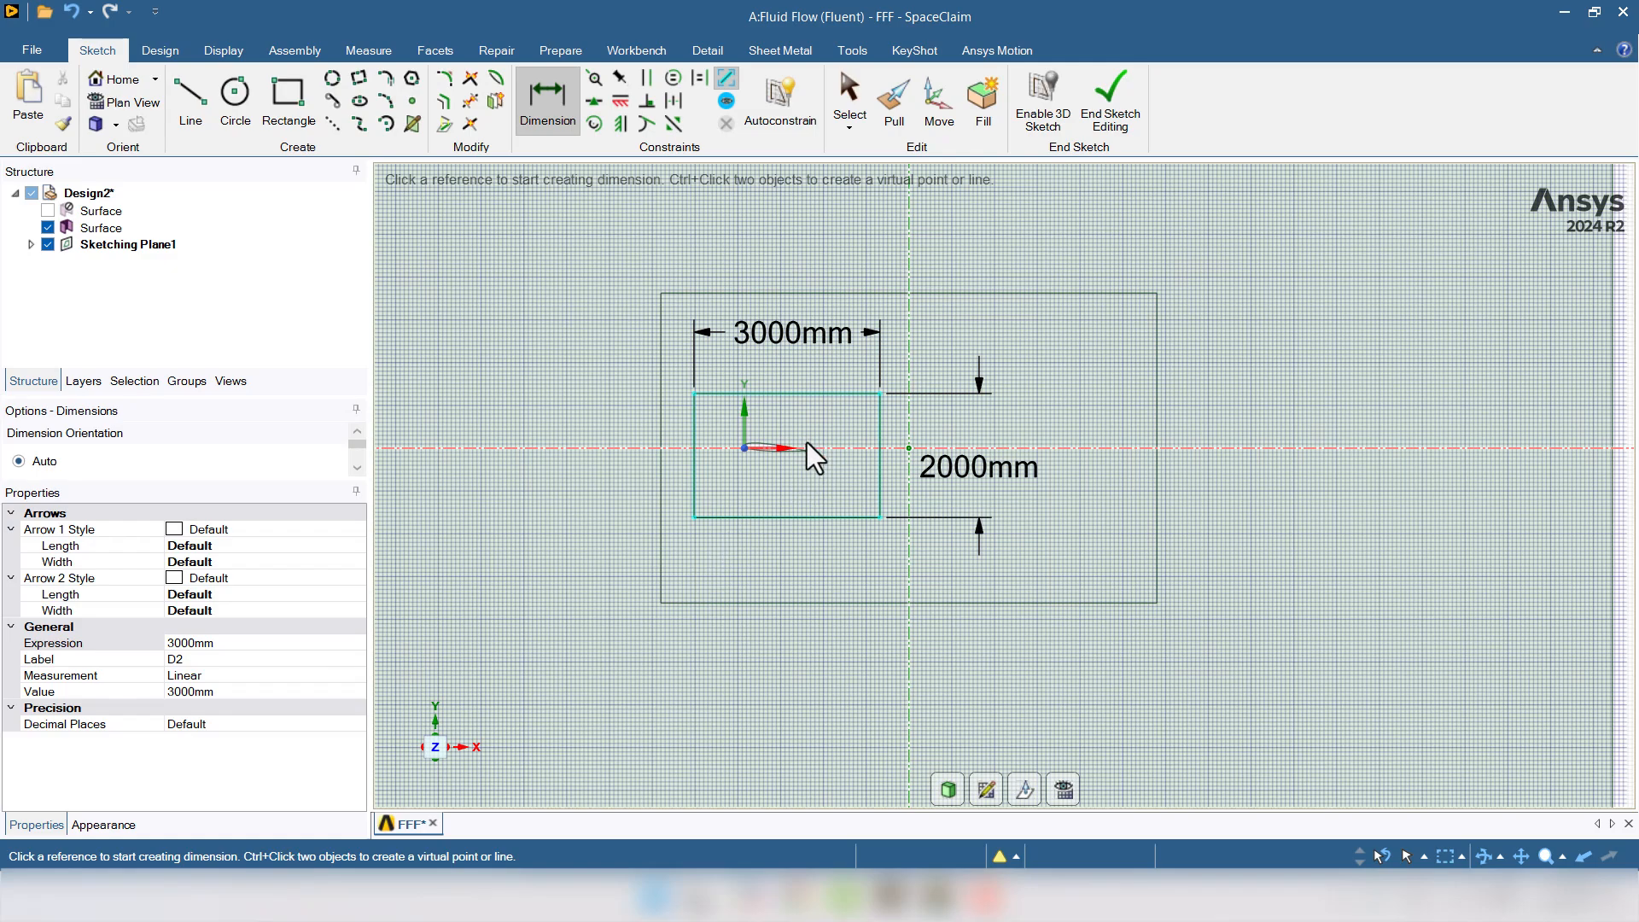
- Set the axis-to-top-edge distance to 1000 mm and finish the sketch as a surface
scroll(806, 442, up, 1)
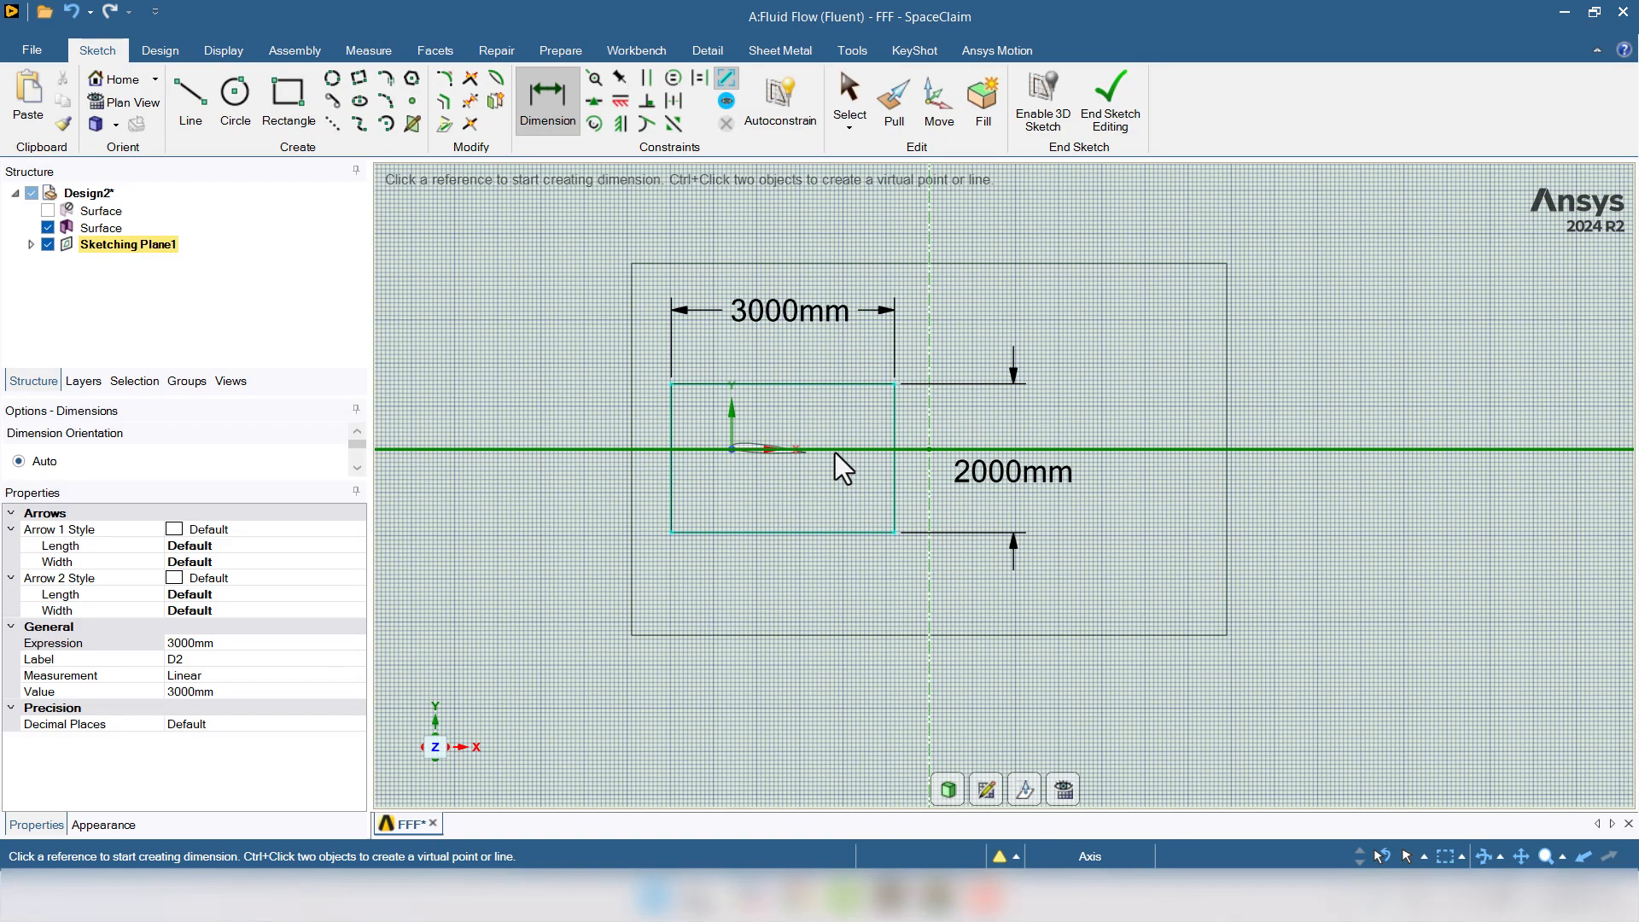
click(834, 451)
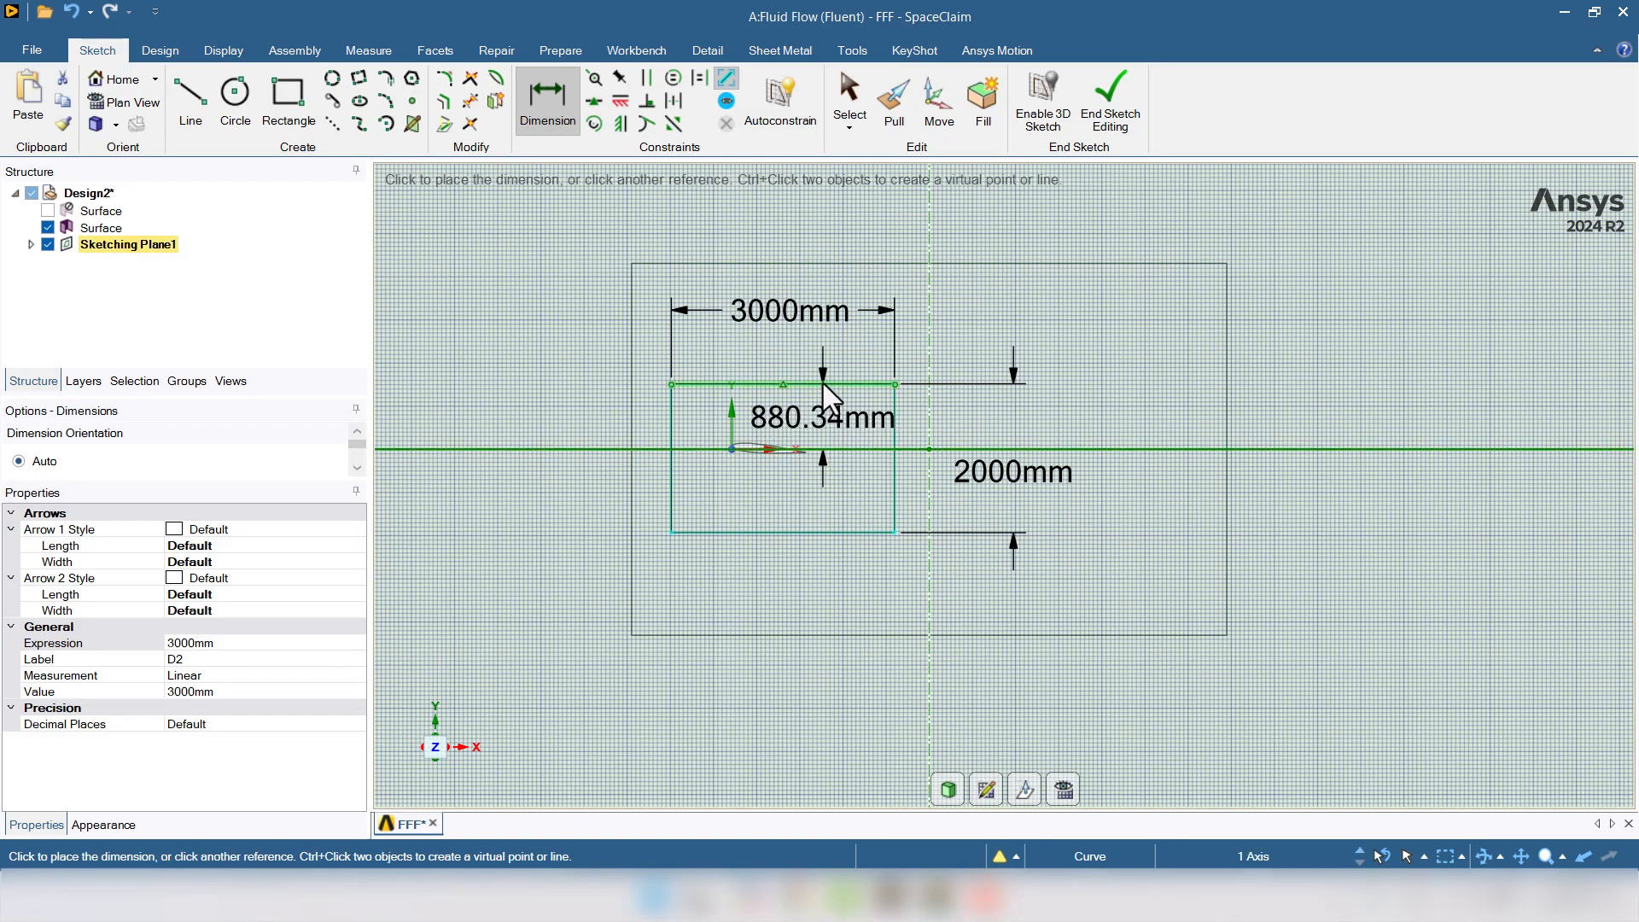
click(823, 382)
click(829, 418)
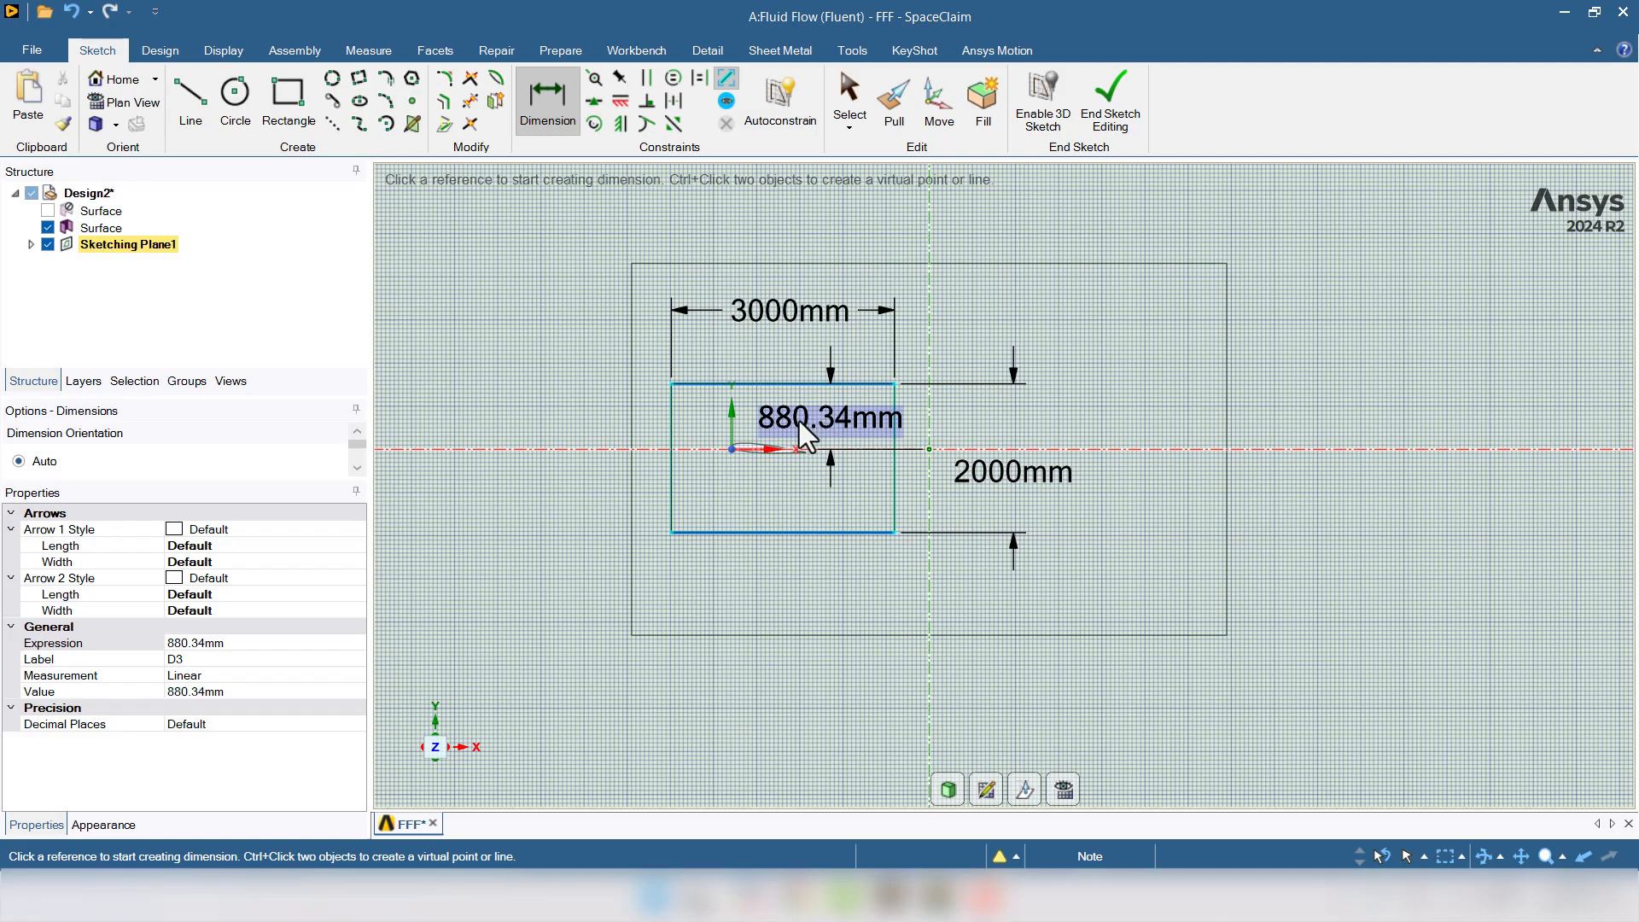
click(799, 422)
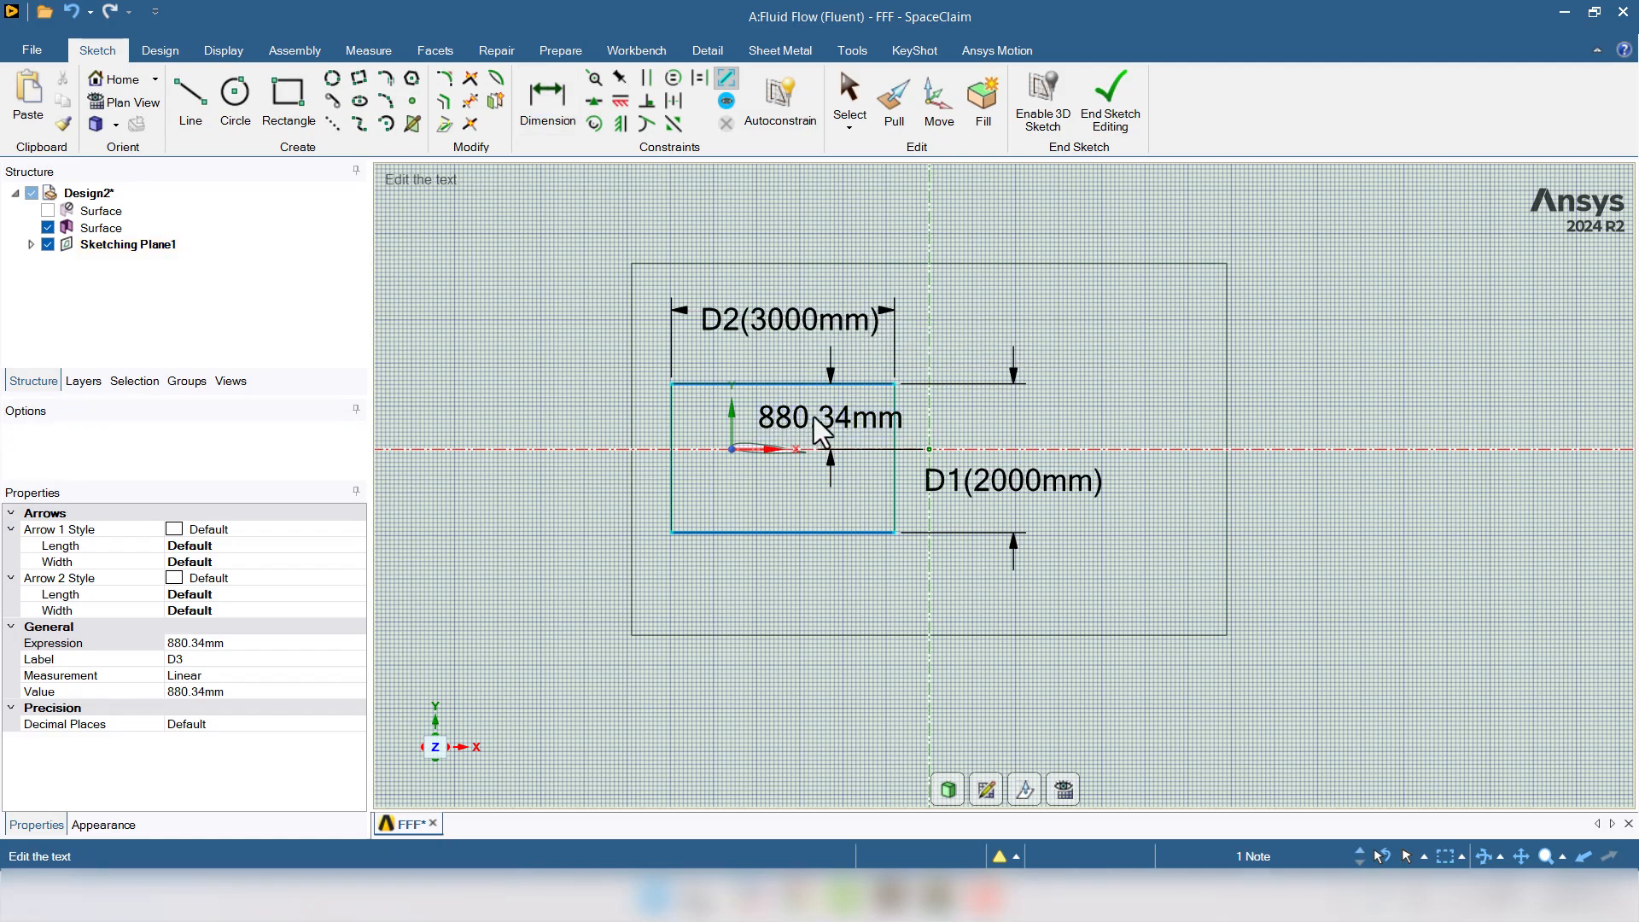
click(210, 691)
text(1000)
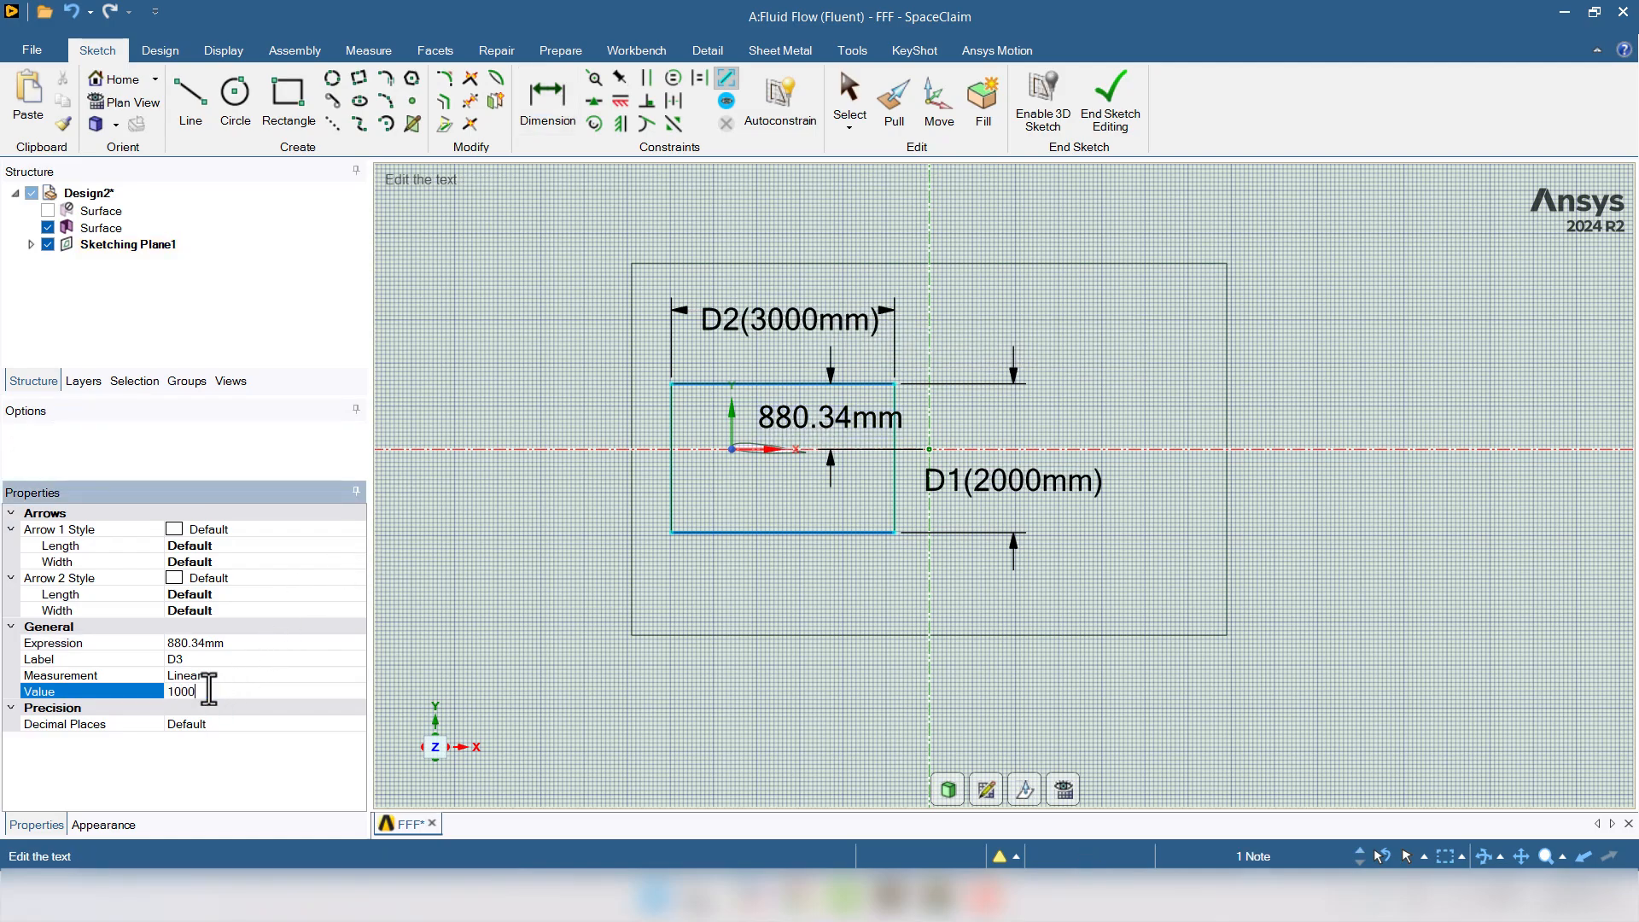
key(Return)
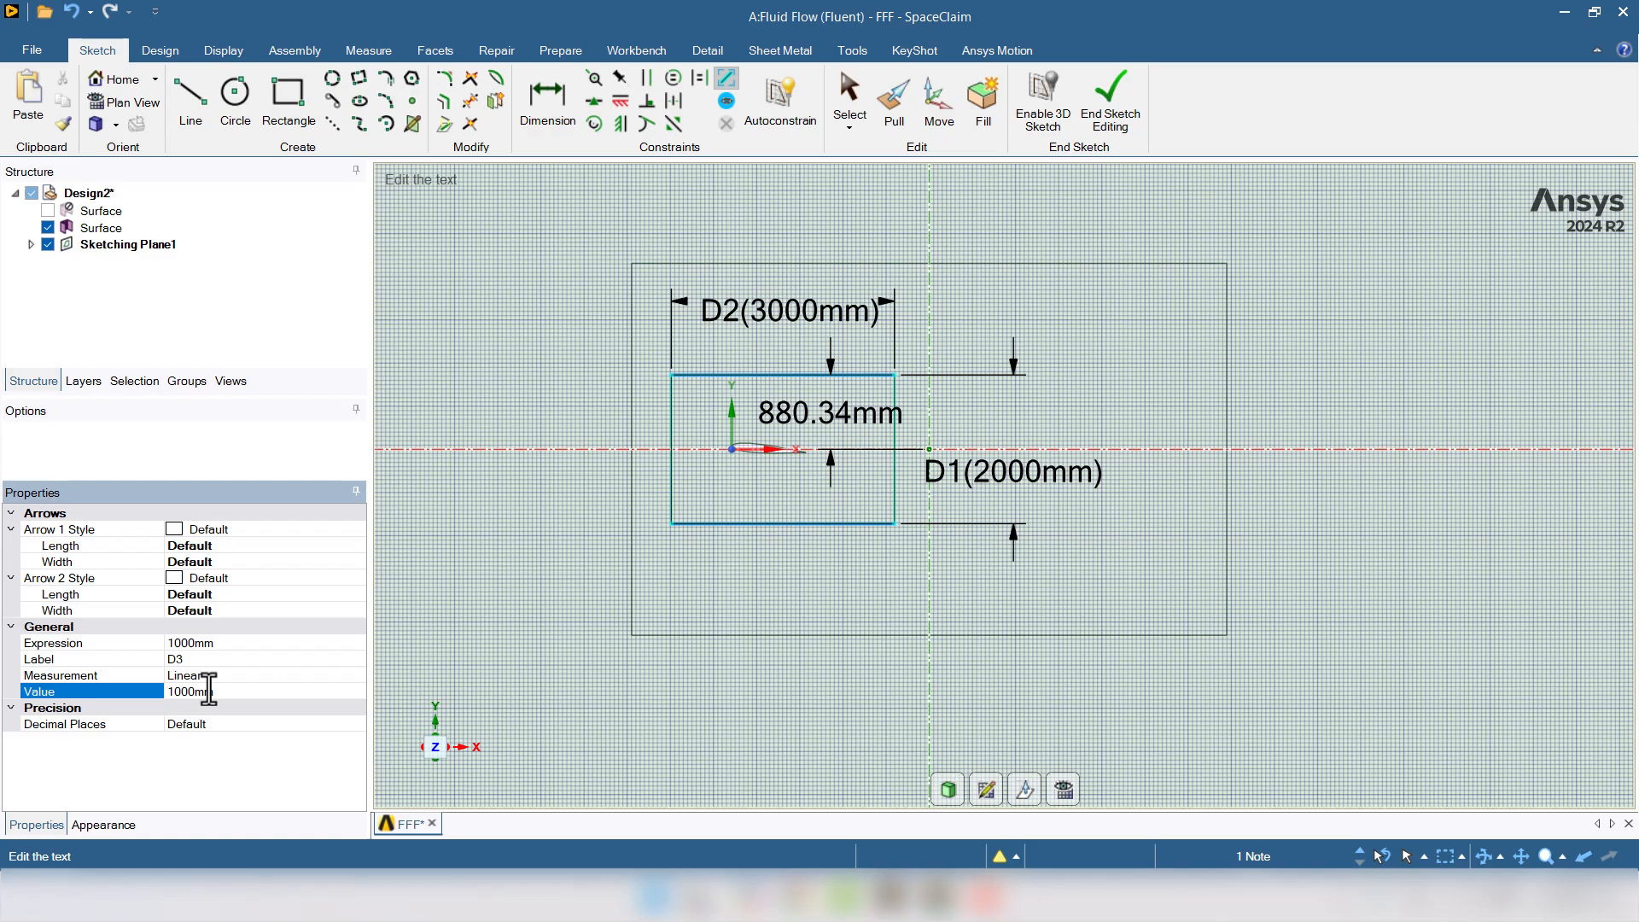
click(1125, 208)
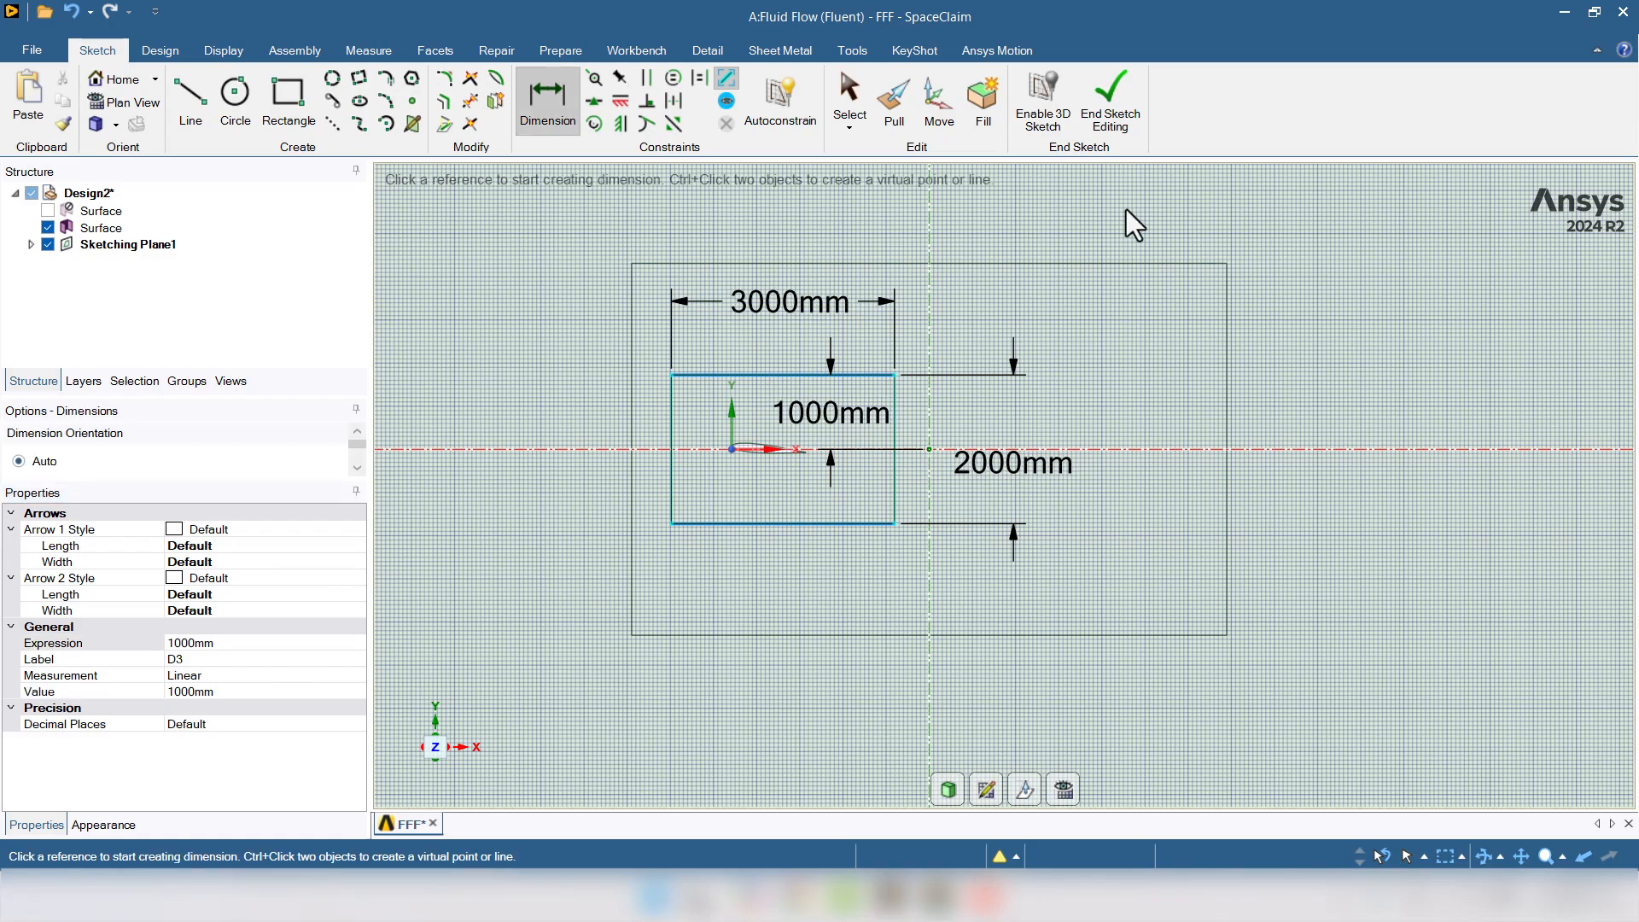
click(1109, 102)
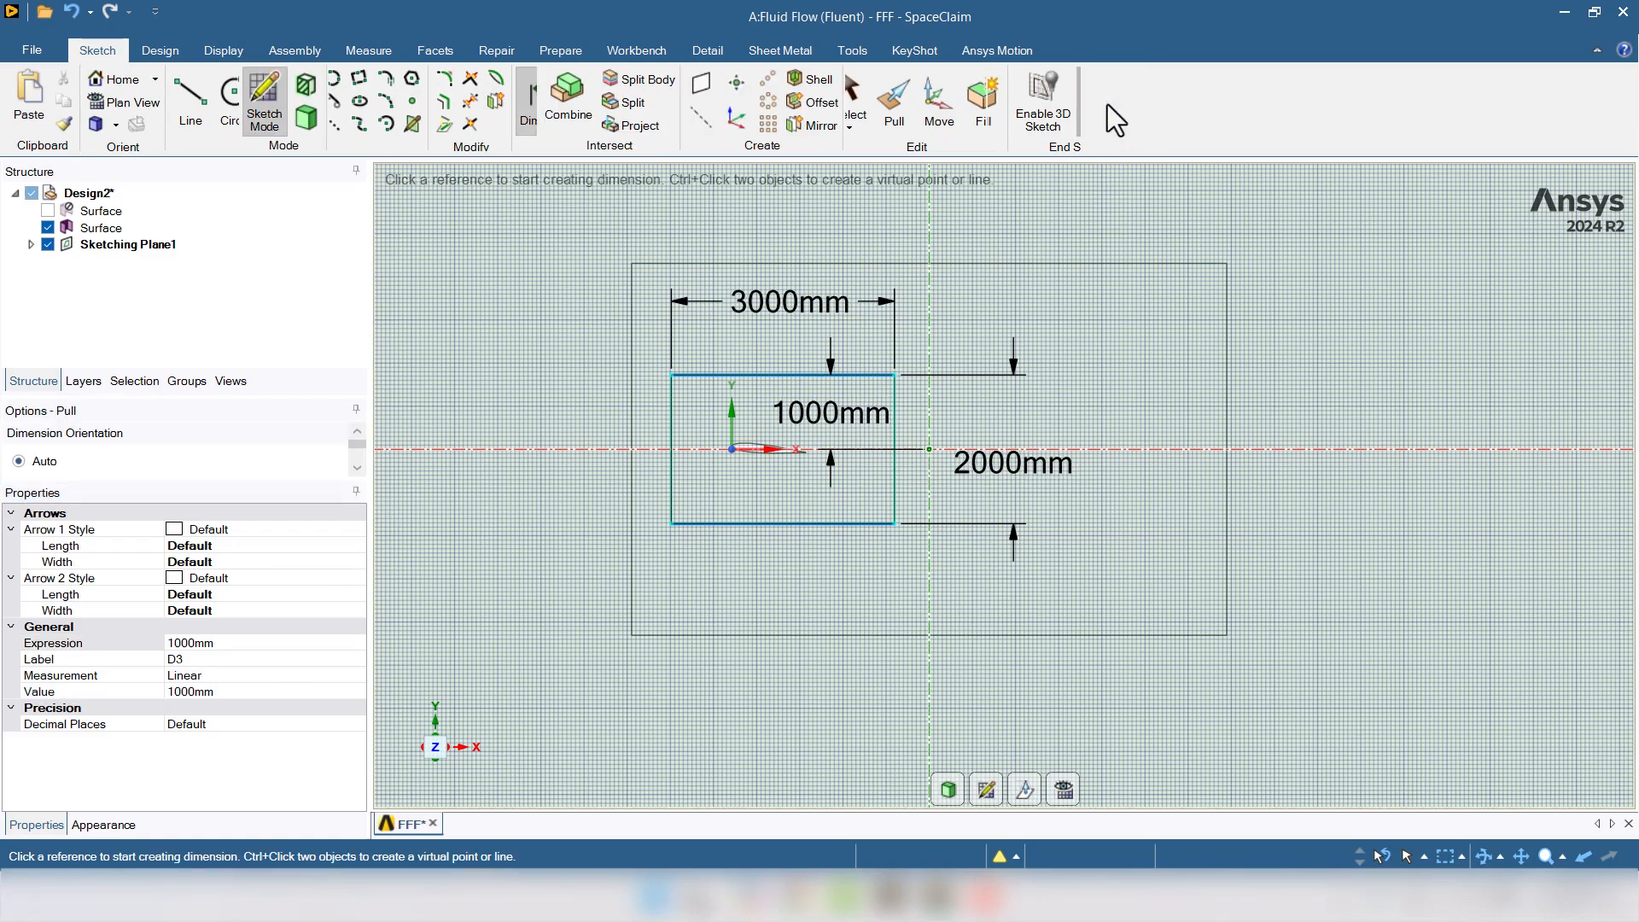
key(Escape)
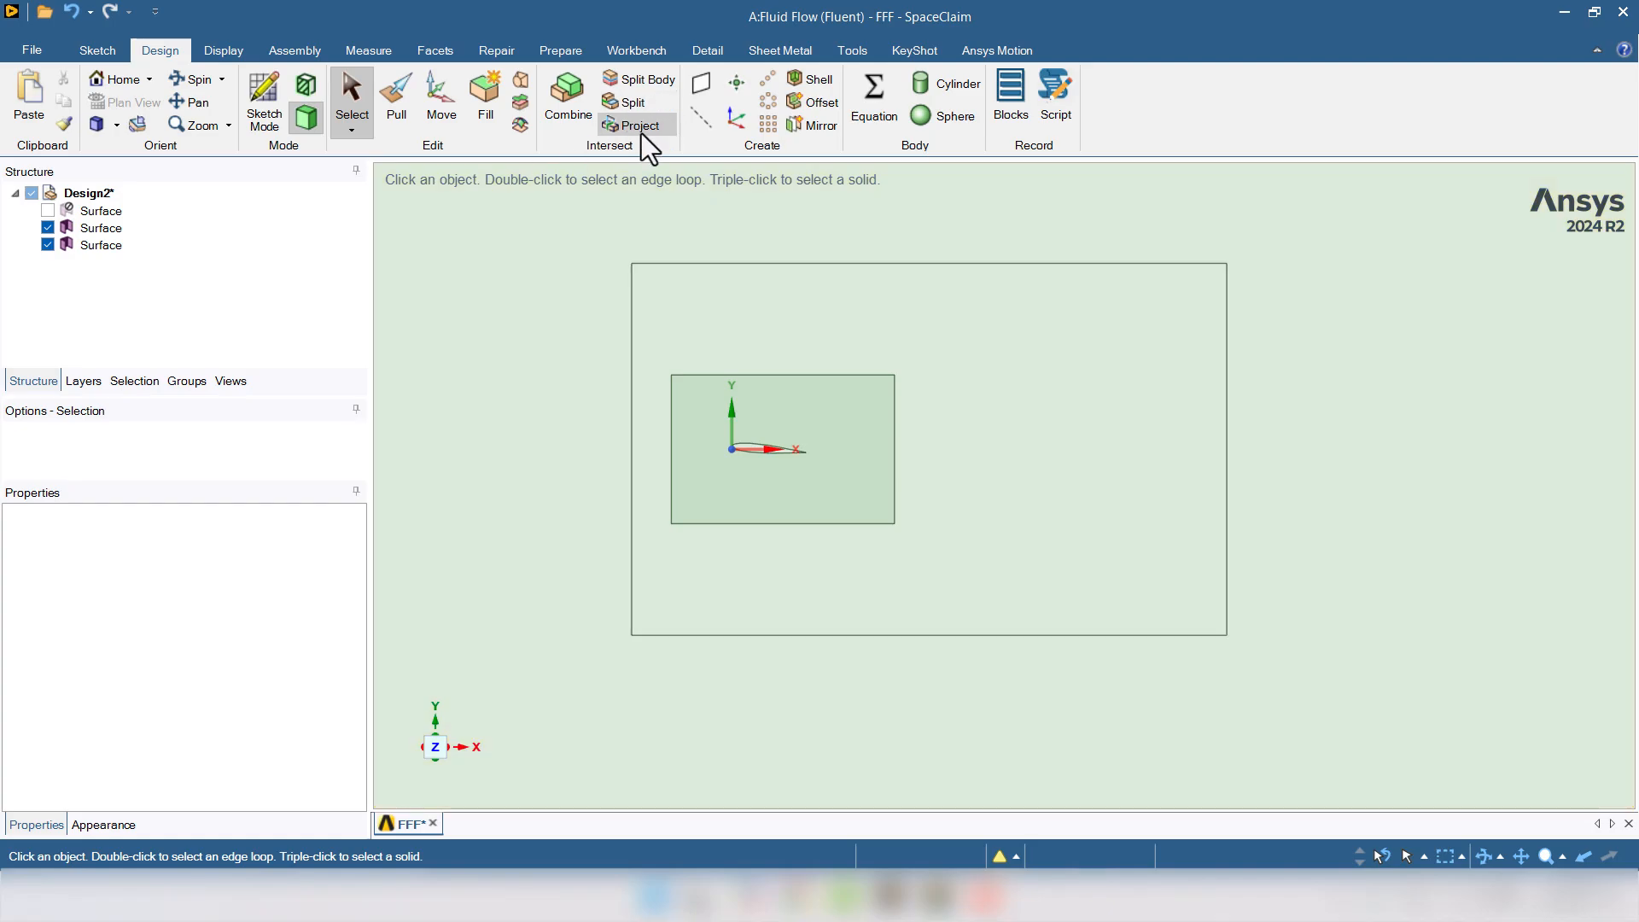
- Project the inner rectangle surface onto the outer domain face
click(640, 128)
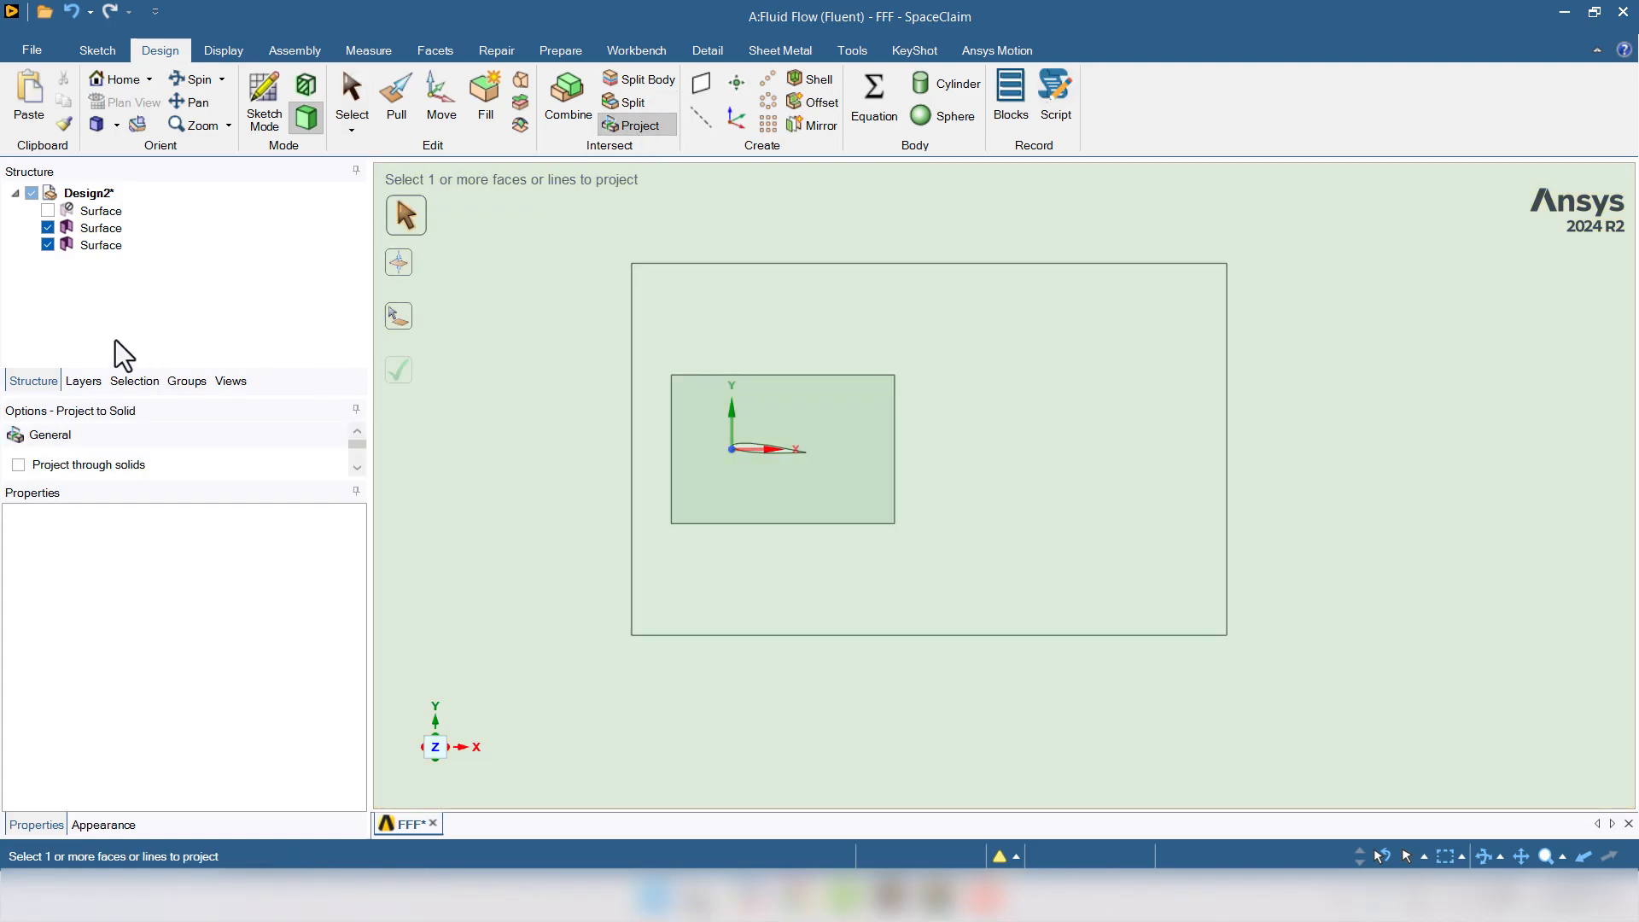
click(91, 247)
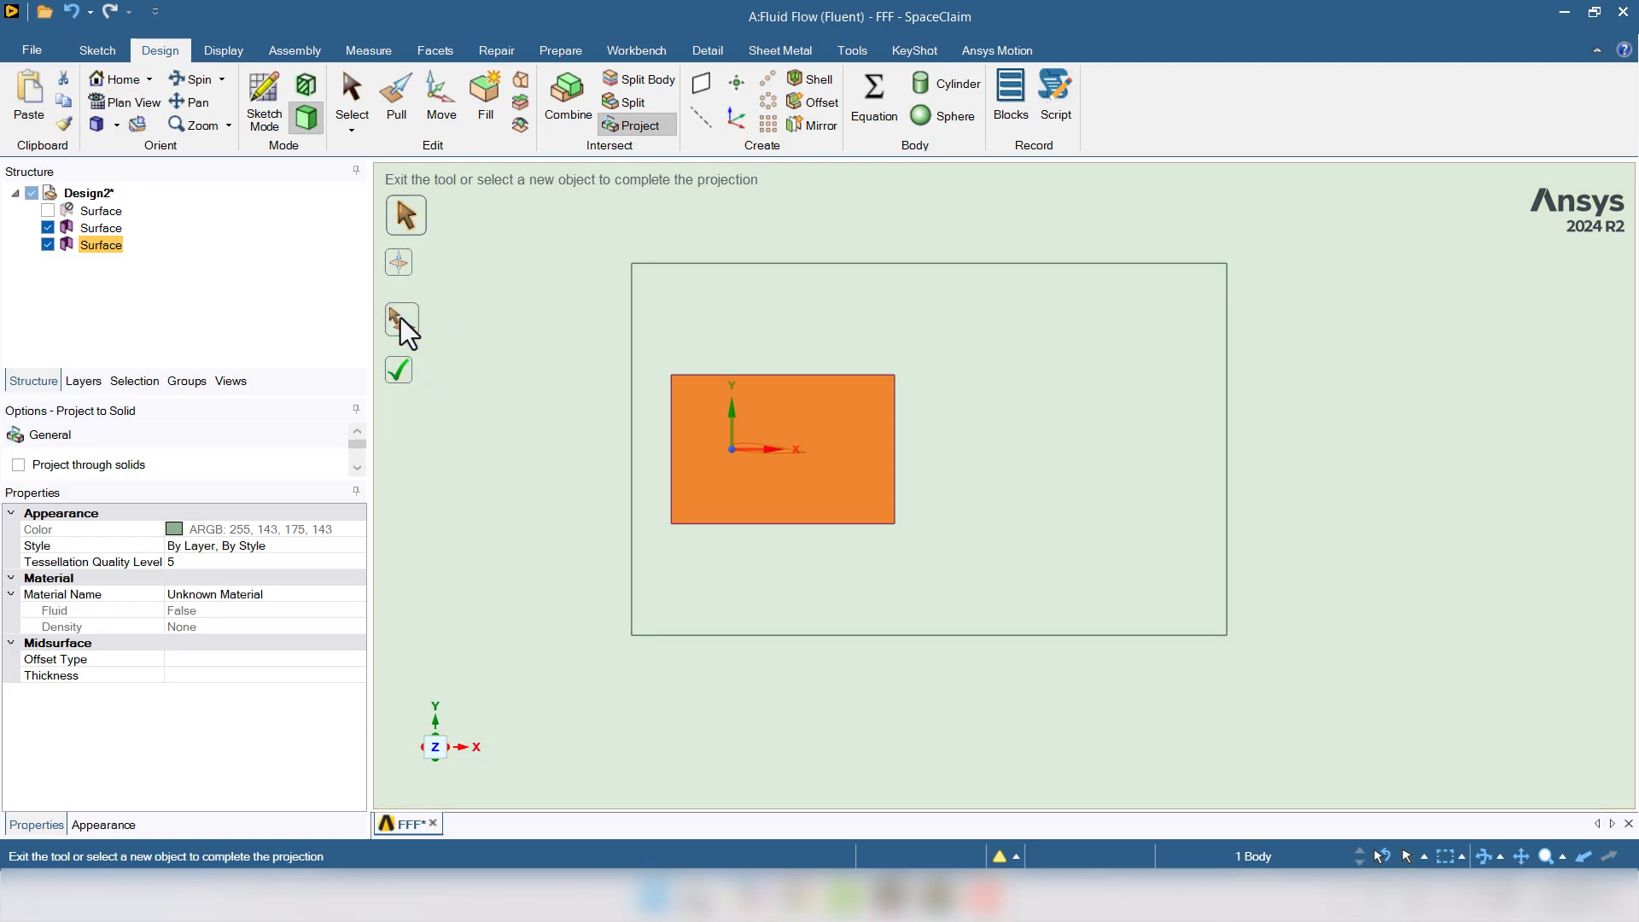
click(401, 317)
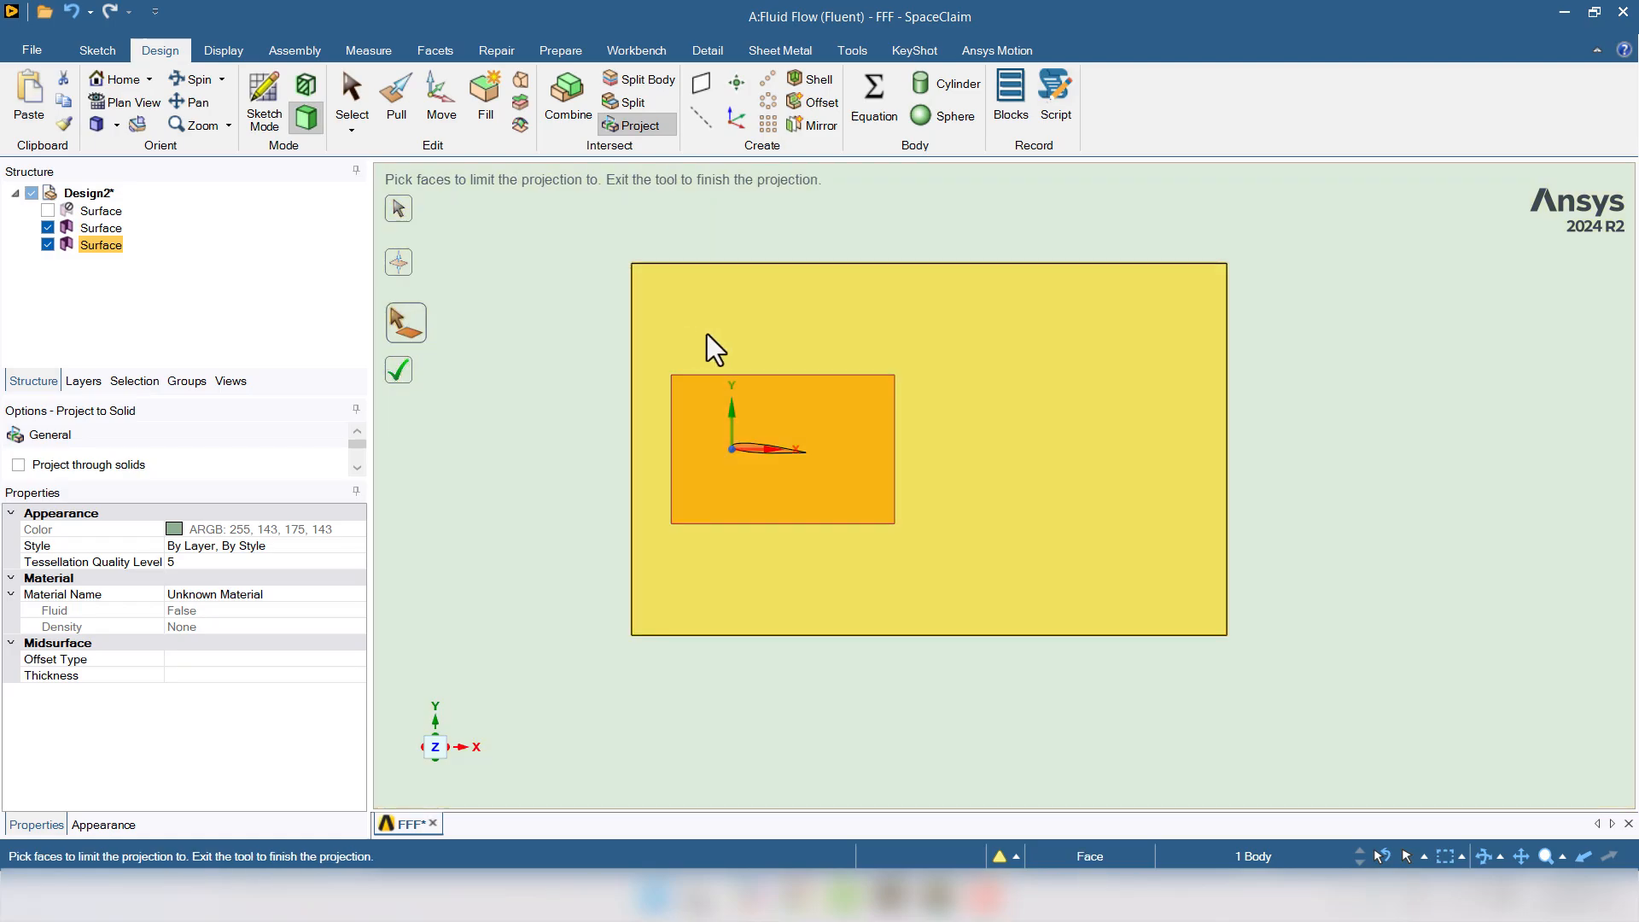
click(790, 330)
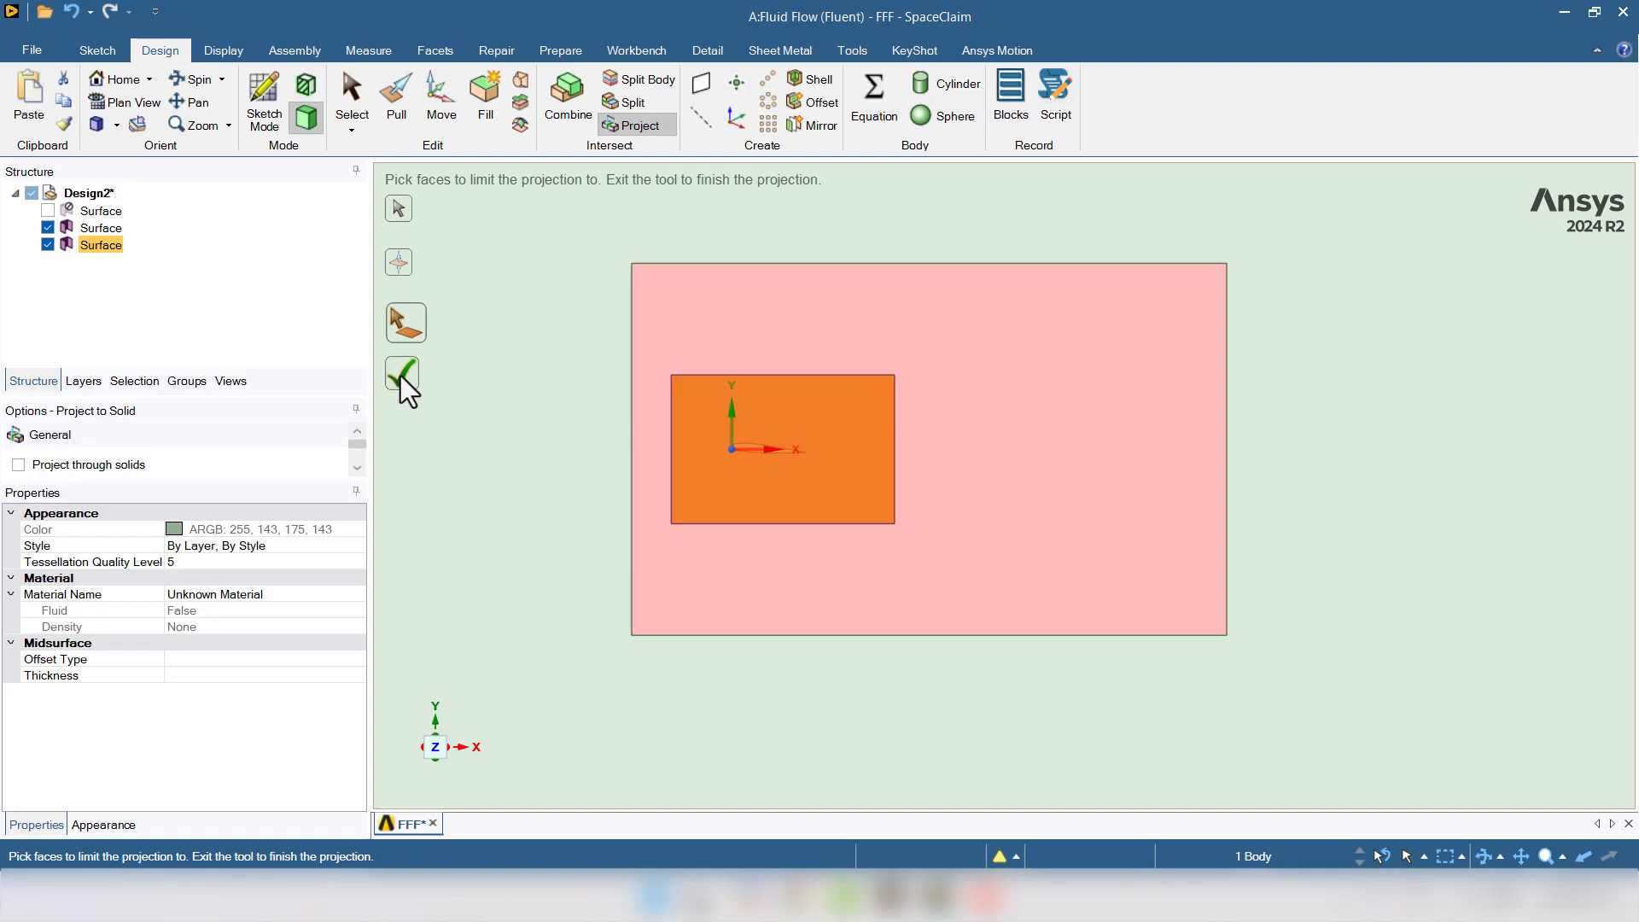
click(401, 375)
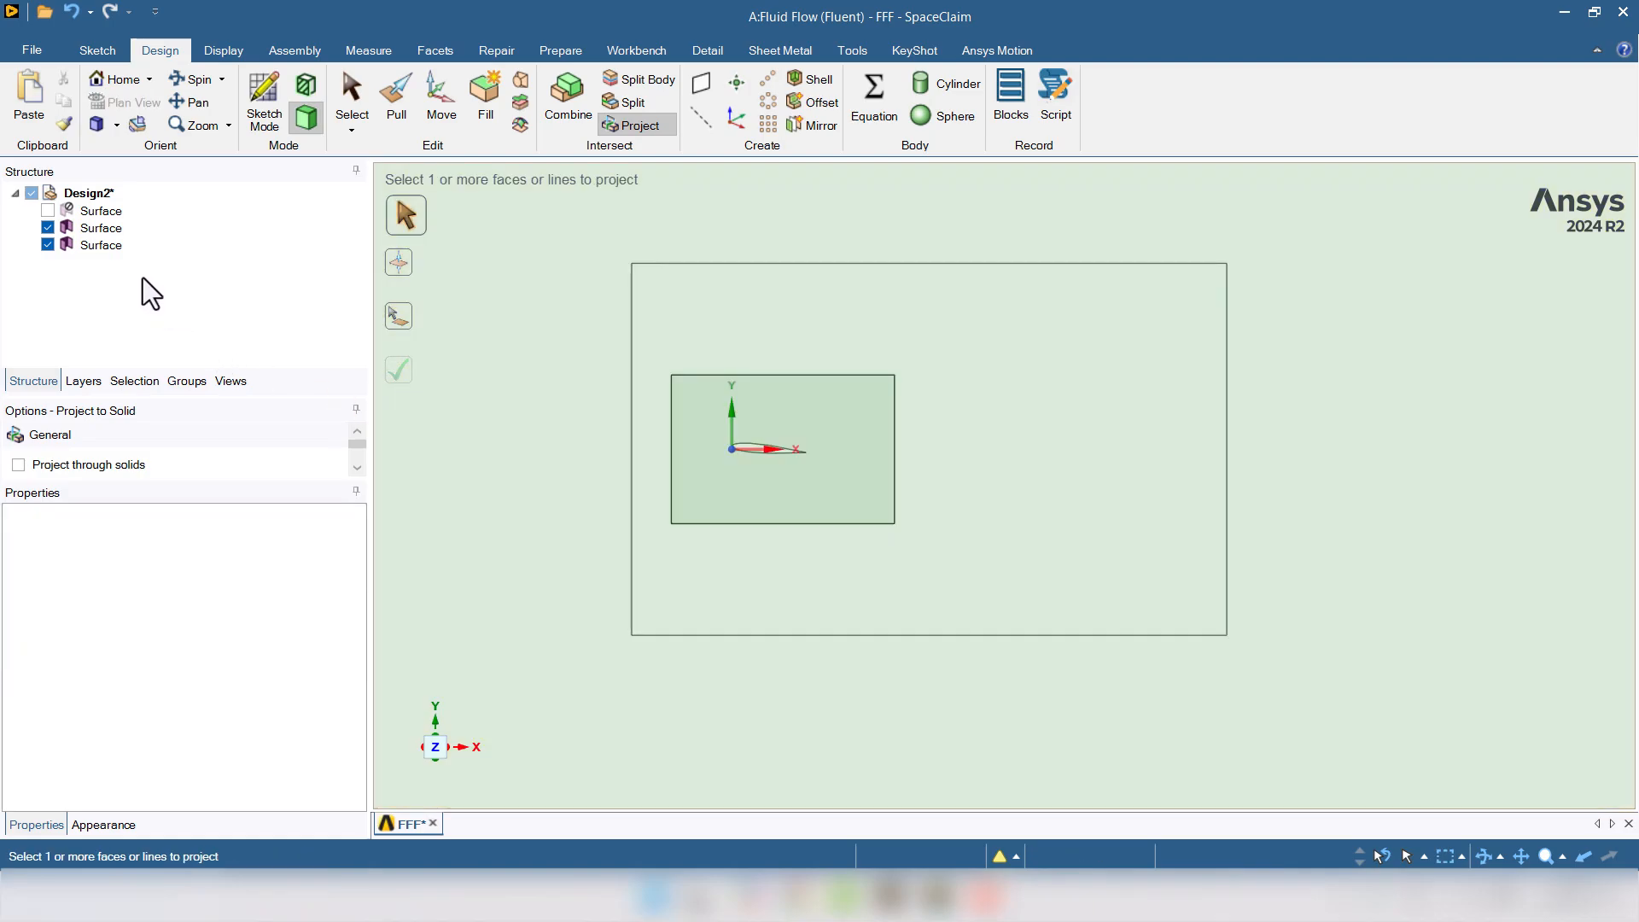
key(Escape)
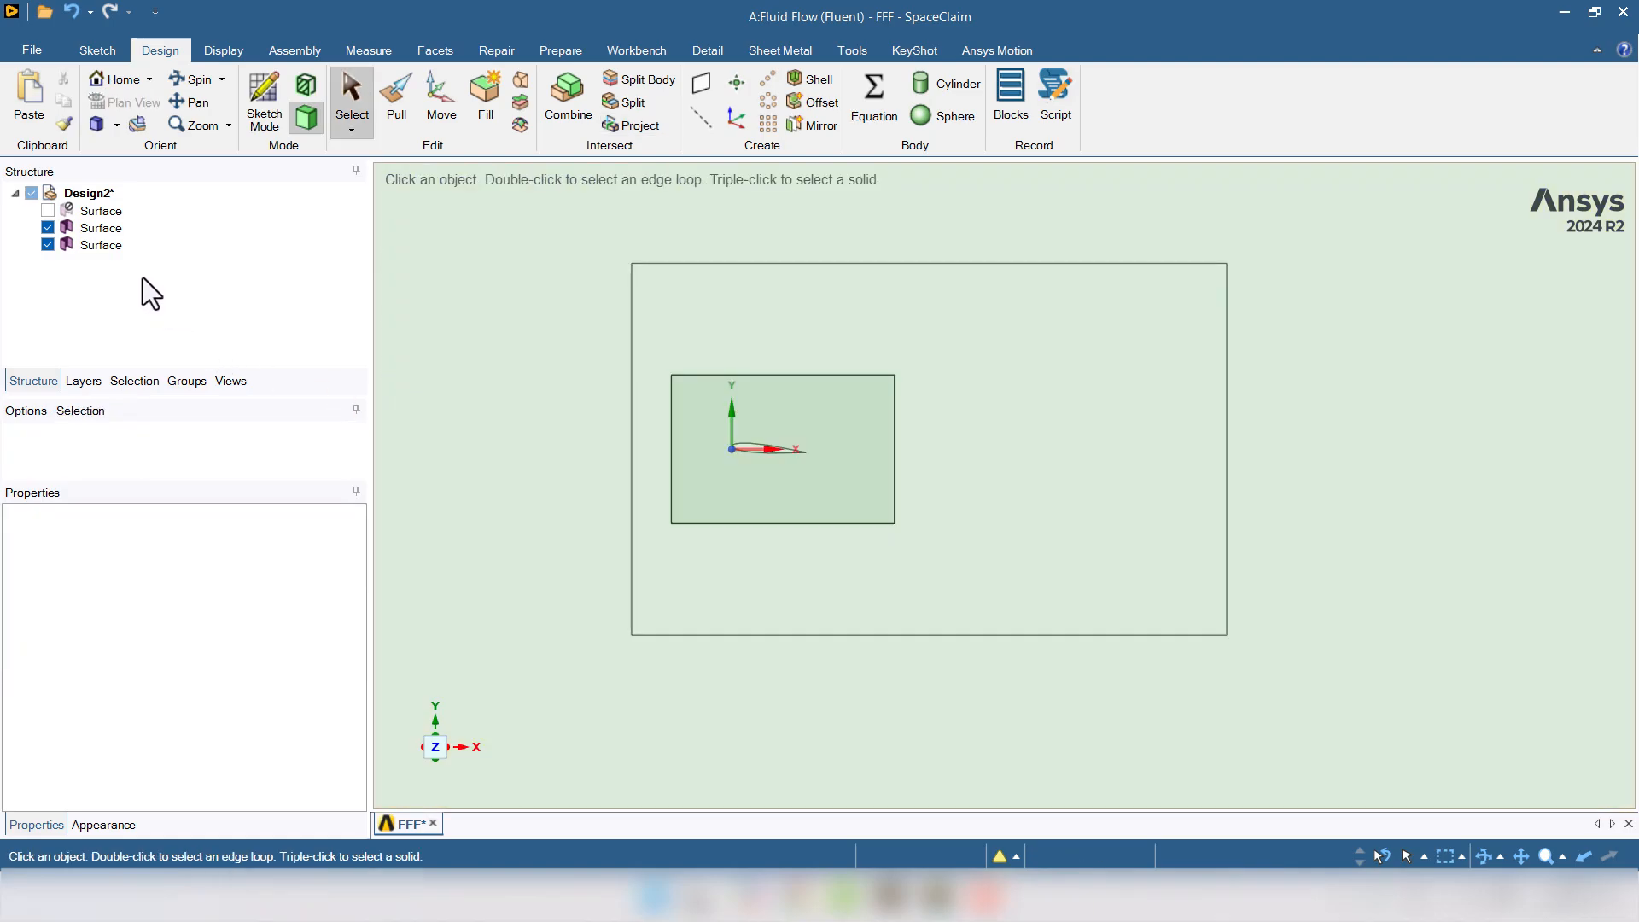
- Delete the leftover rectangle surface and inspect the imprinted inner face
click(100, 246)
key(Delete)
click(720, 401)
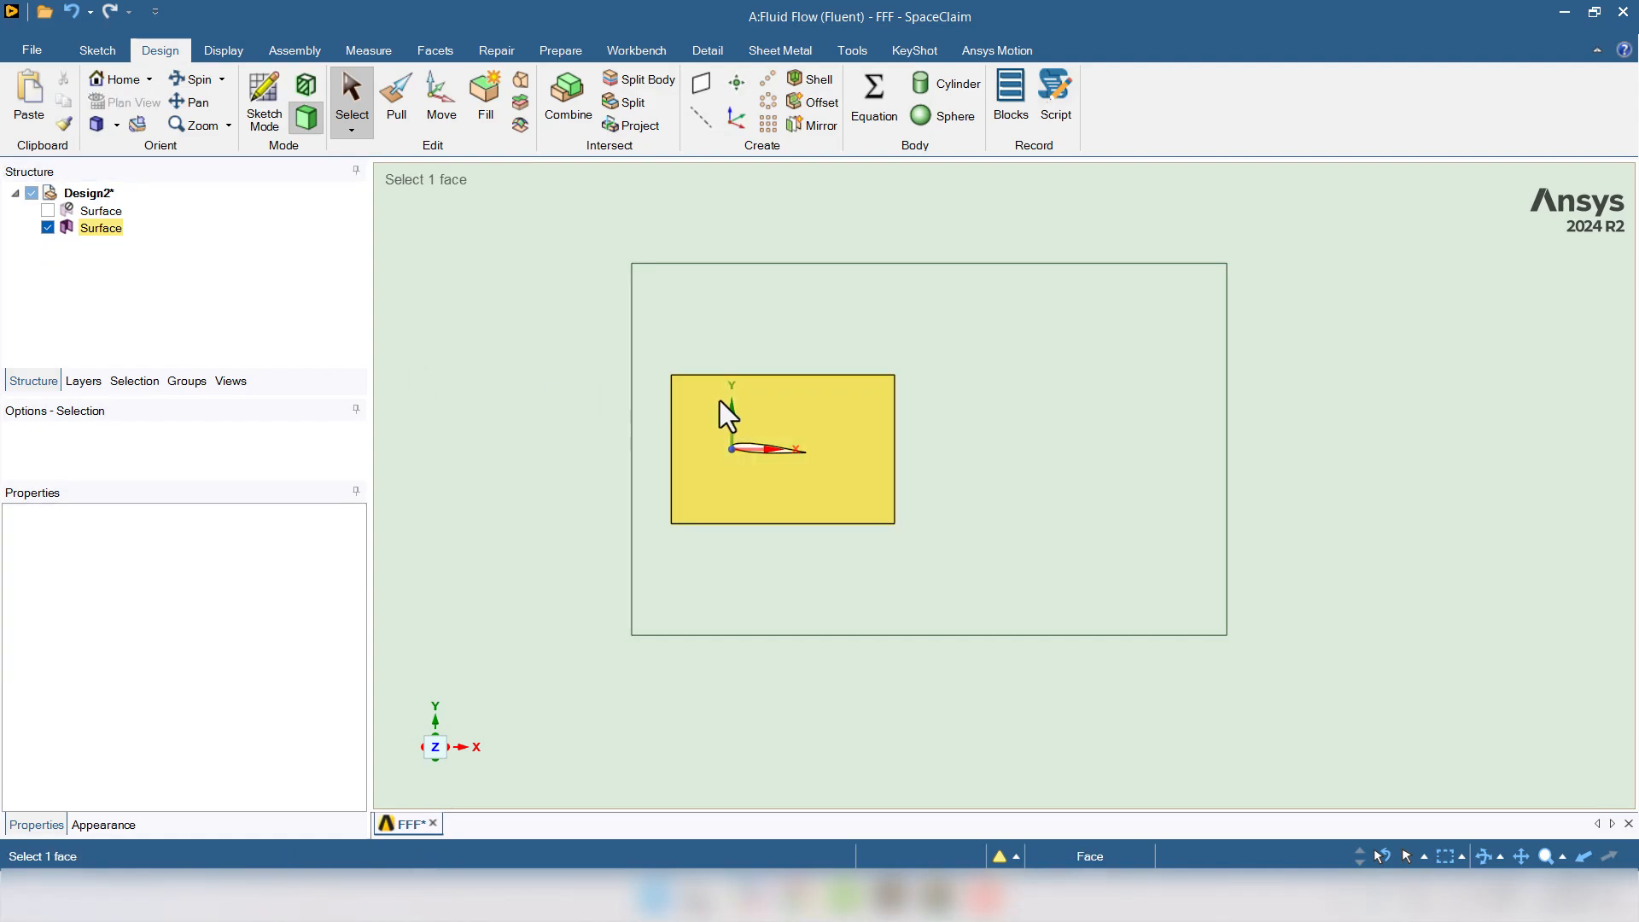
scroll(720, 401, down, 5)
scroll(720, 399, up, 1)
click(1181, 421)
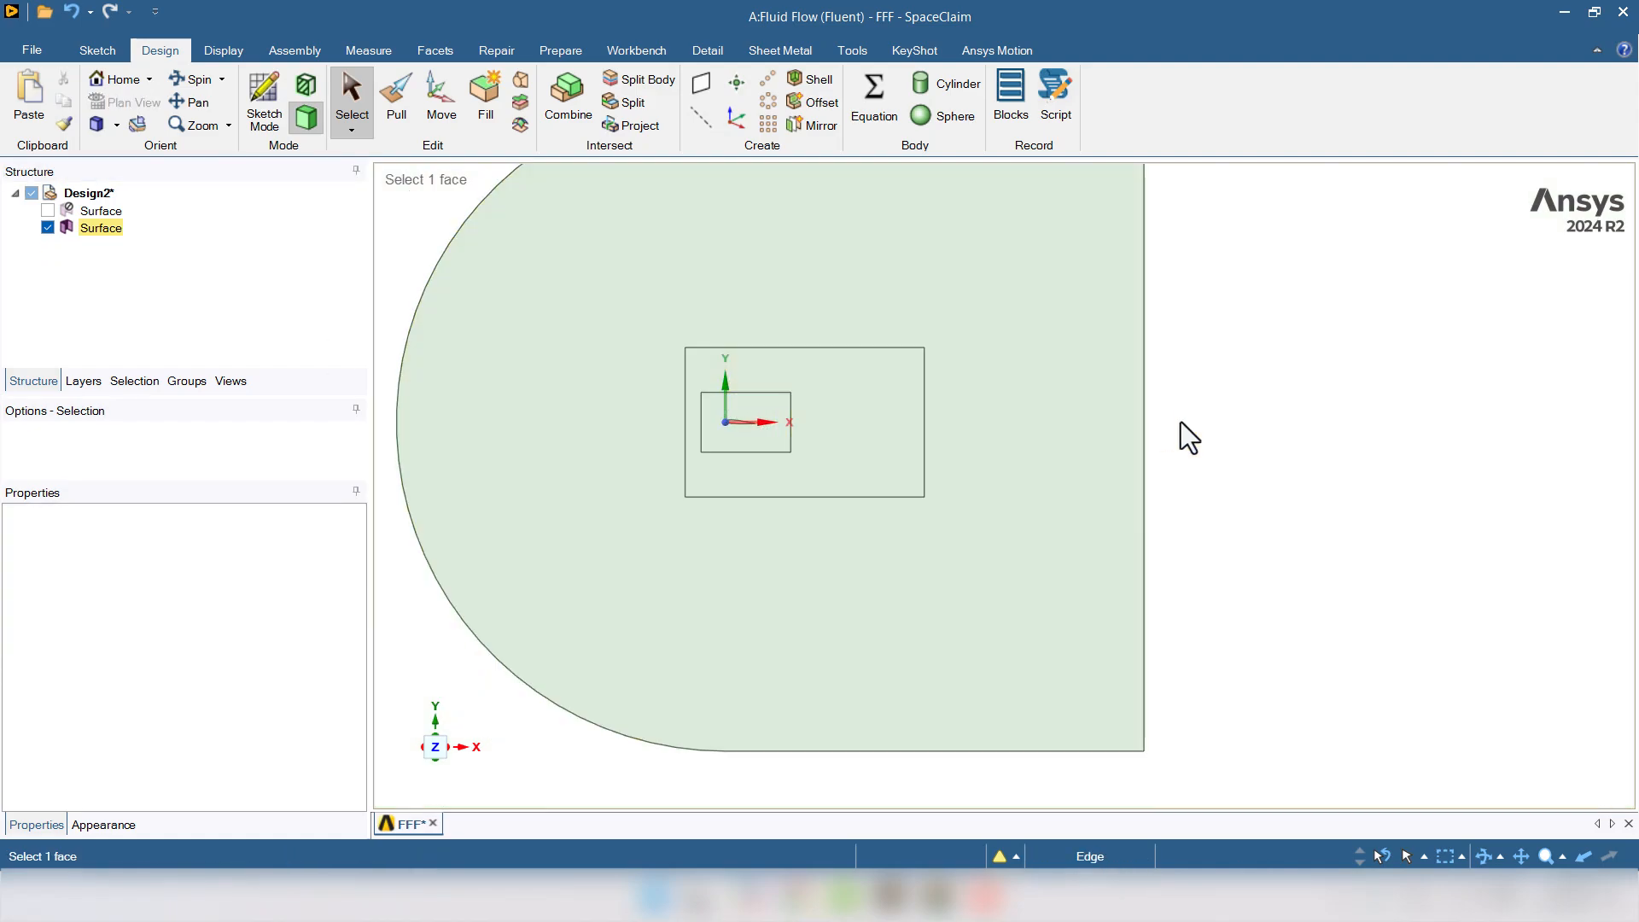
scroll(1180, 418, down, 1)
scroll(1260, 367, down, 1)
scroll(1303, 282, up, 1)
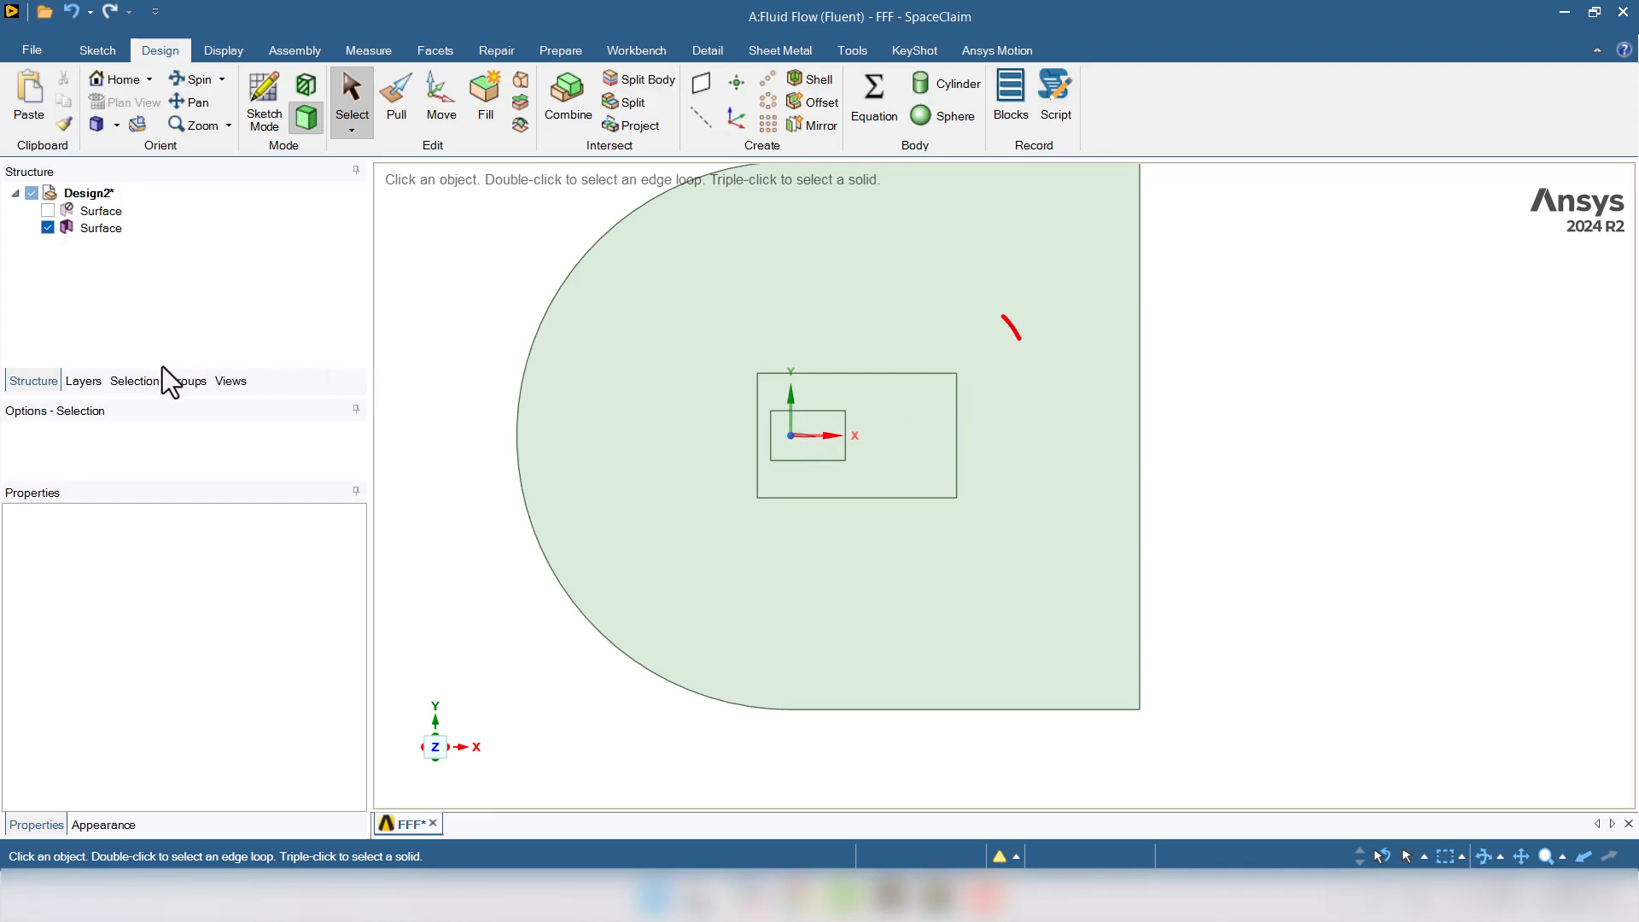
- Review the Walls, Outlet and Inlet named selections in the Groups list
click(178, 383)
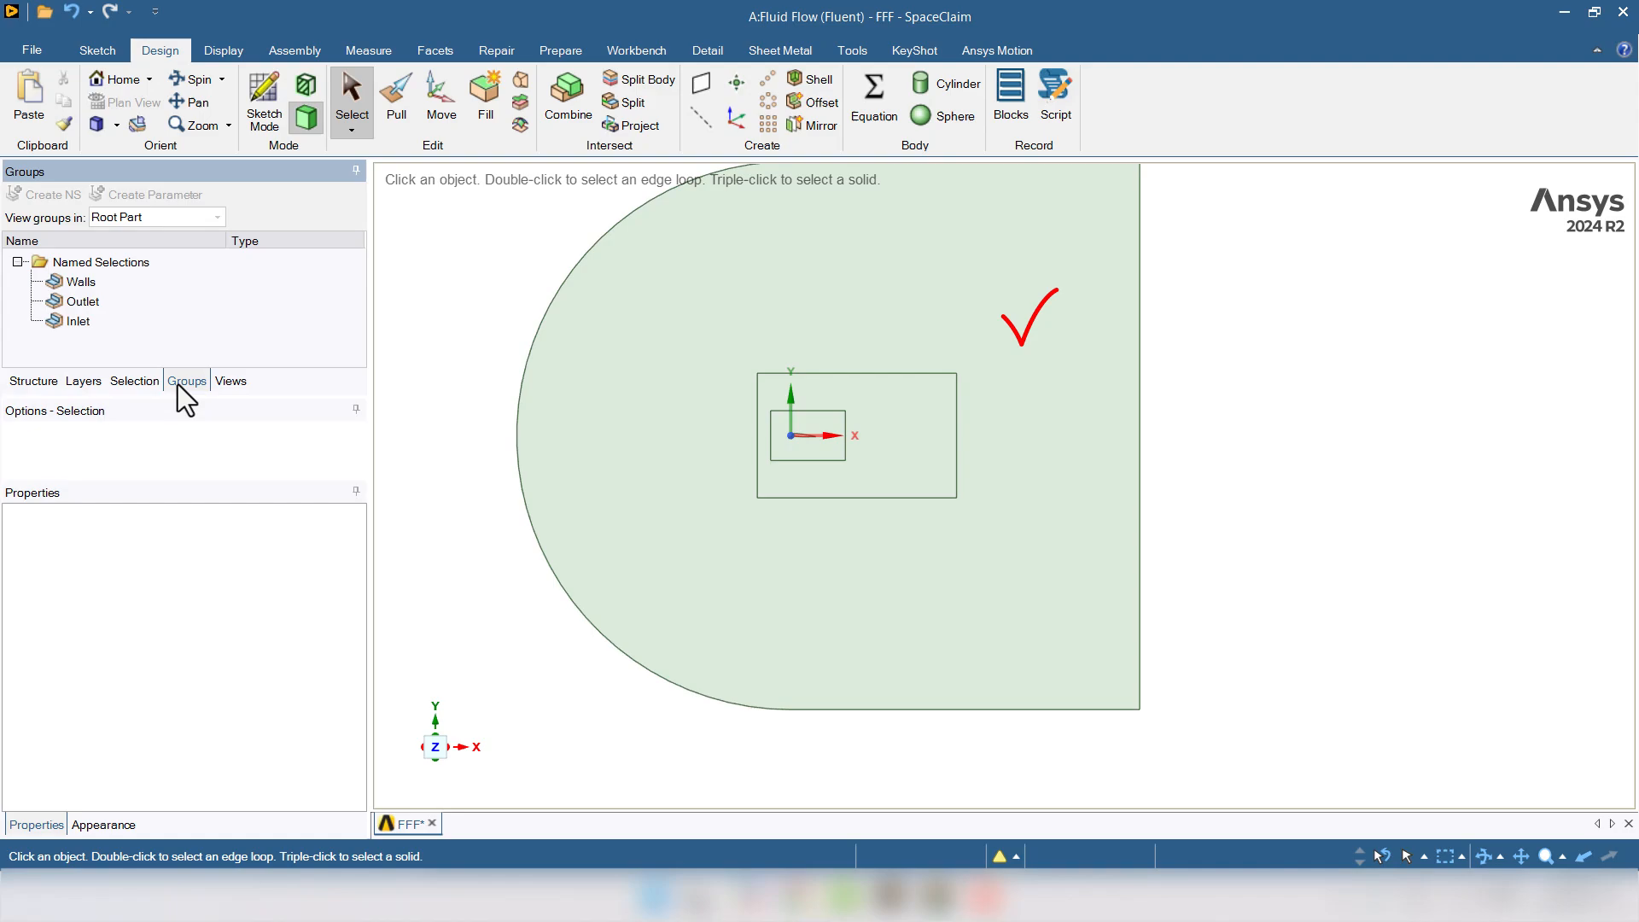
click(73, 283)
click(77, 304)
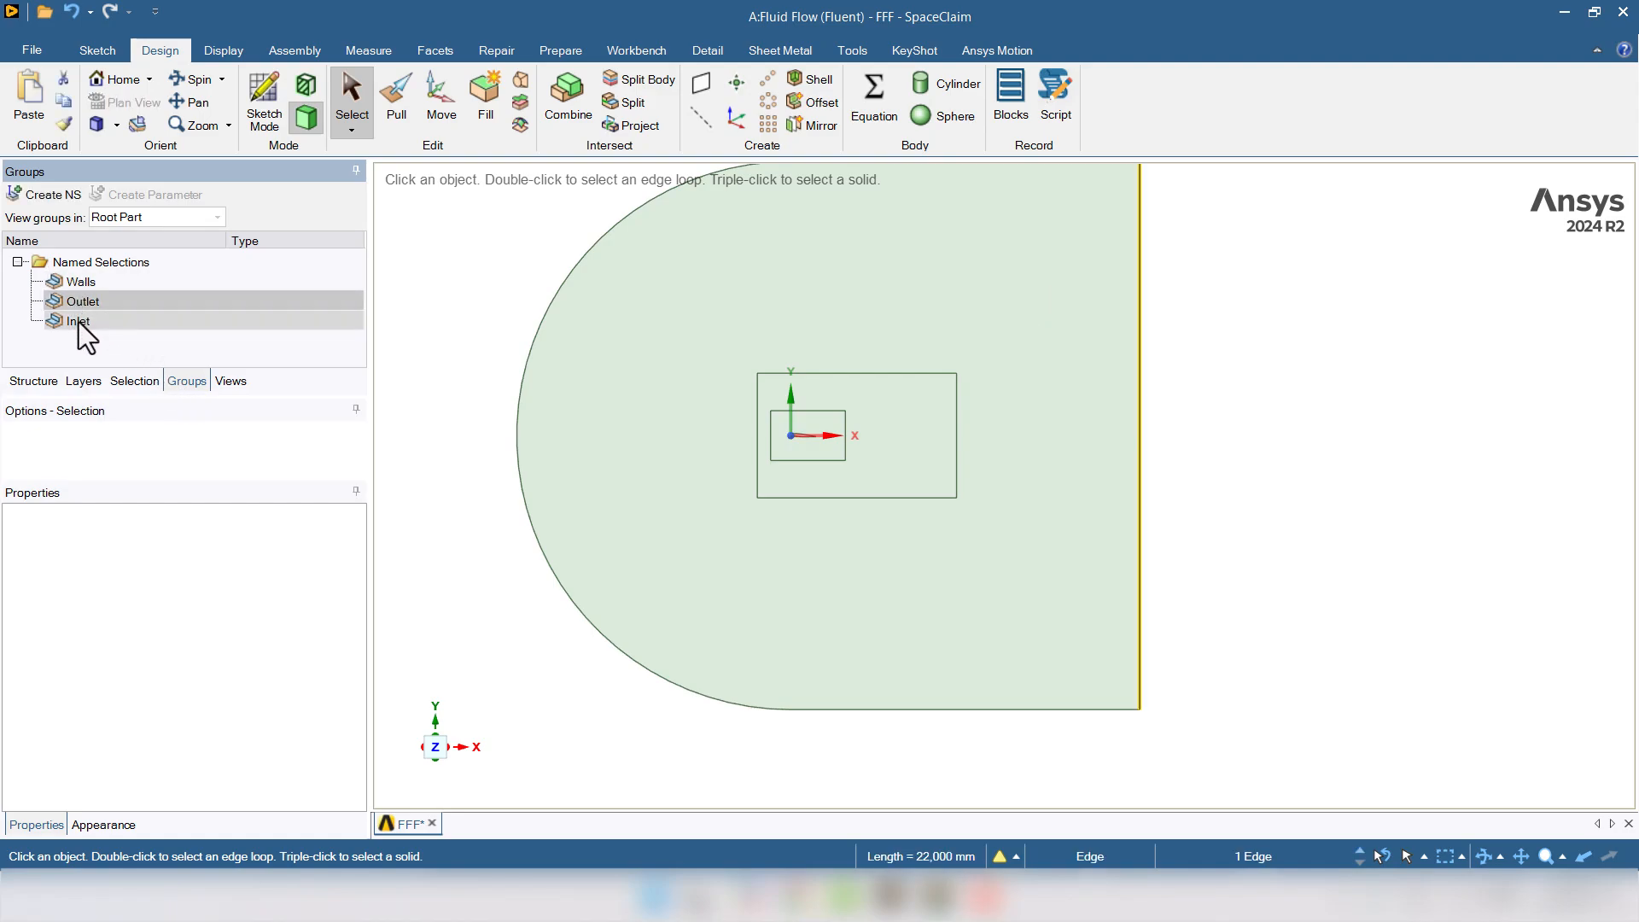
click(78, 324)
click(1334, 470)
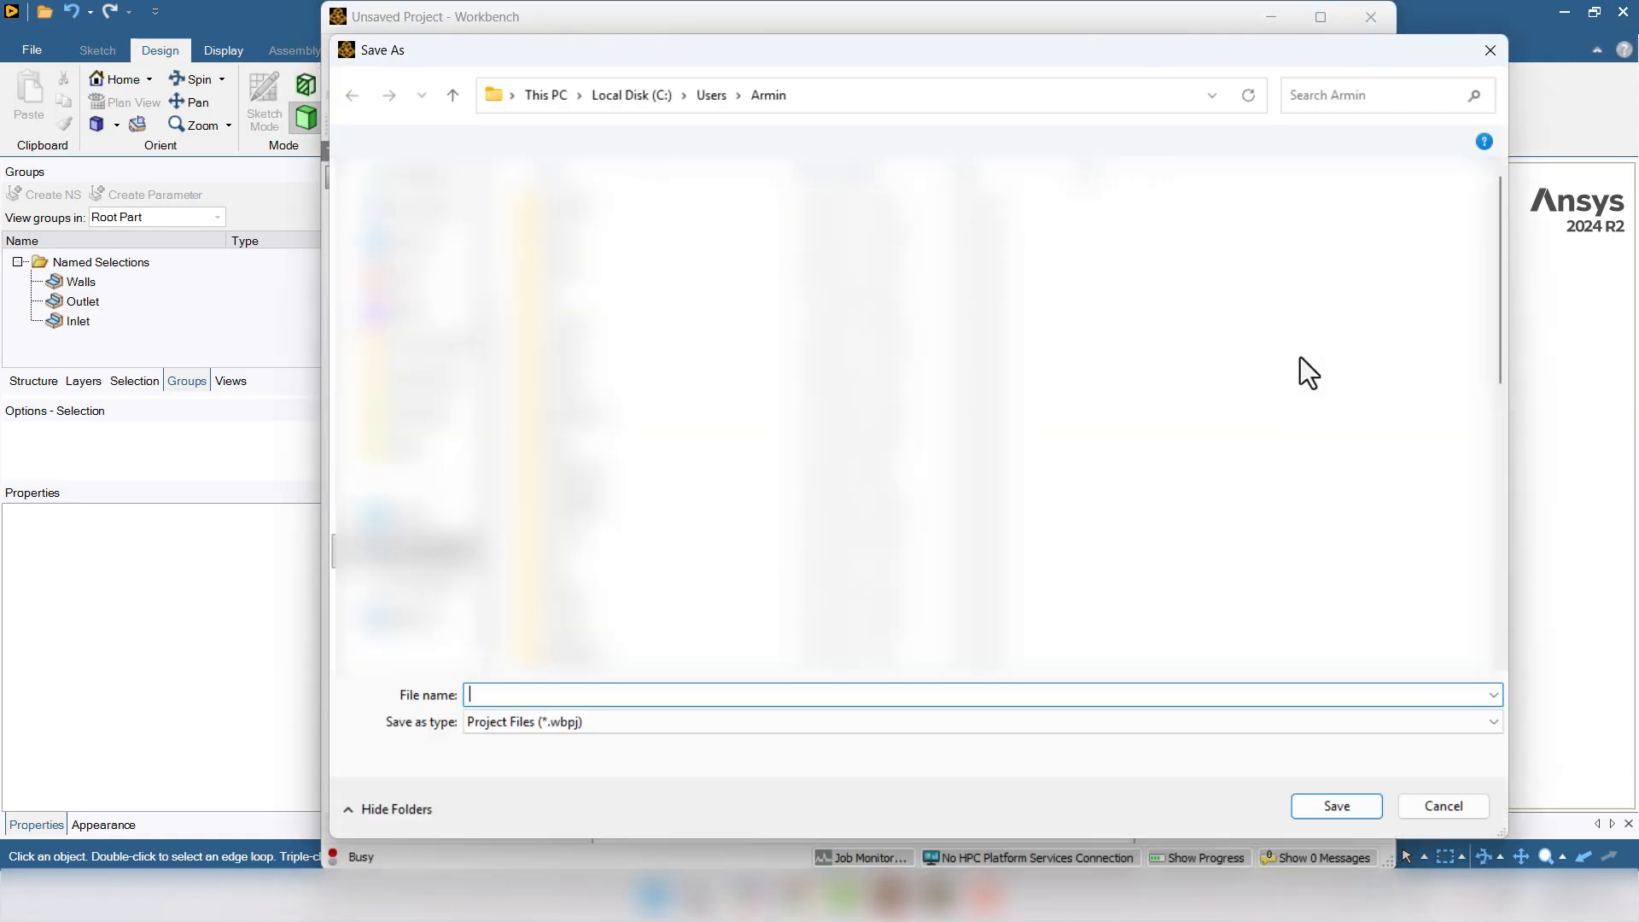
- Save the Workbench project to the Desktop as 'geometry'
click(403, 329)
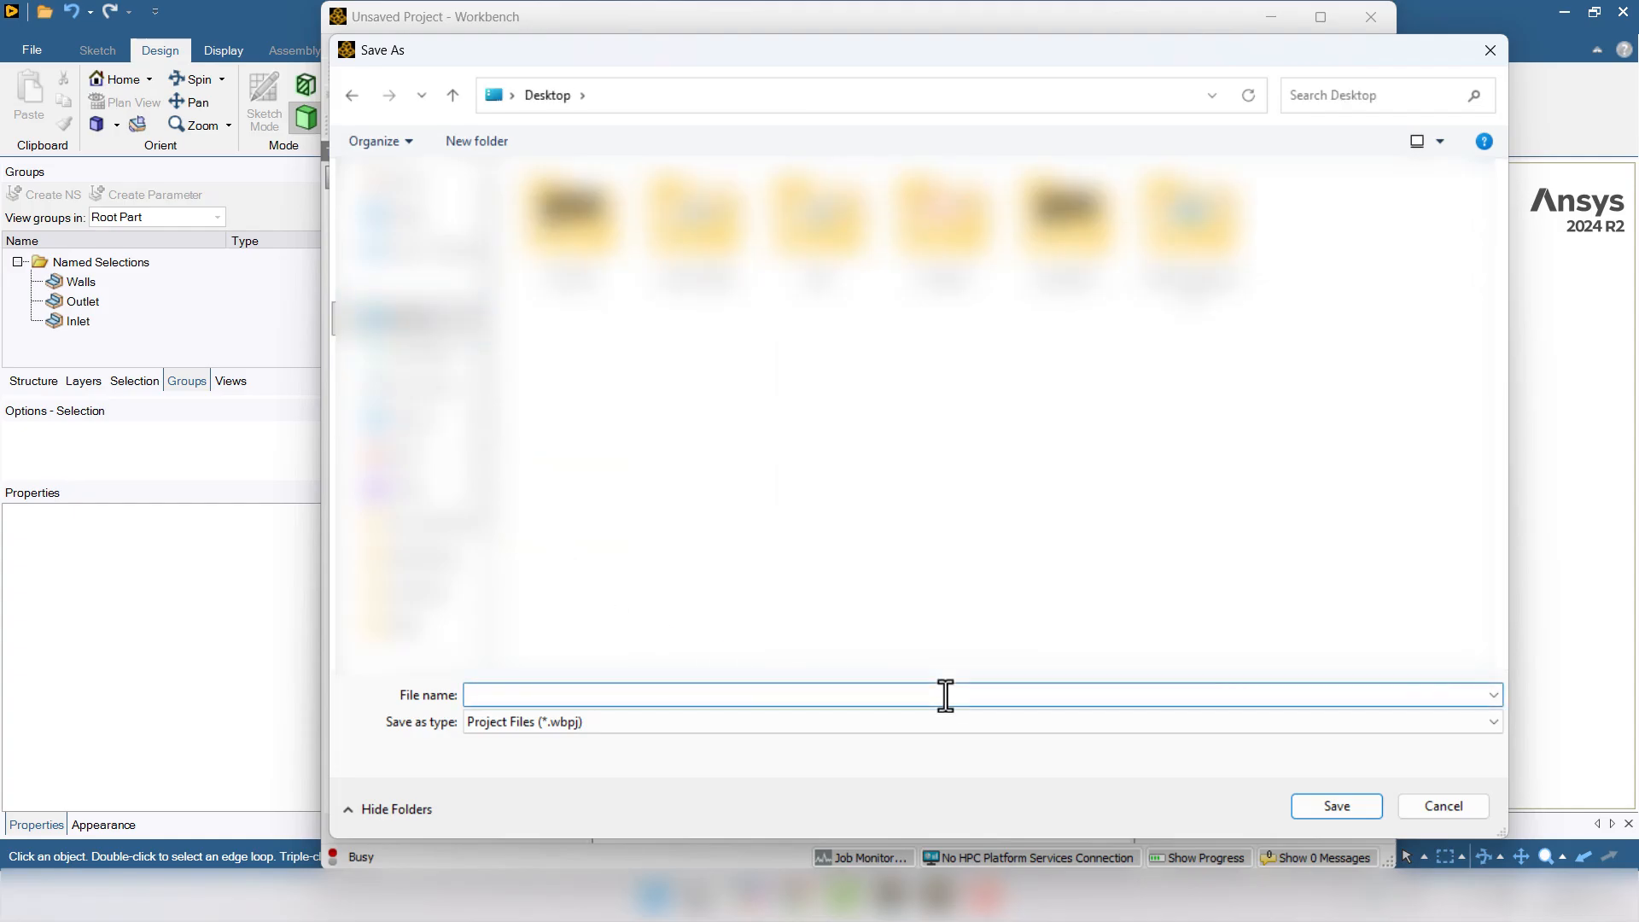
text(geometry)
key(Return)
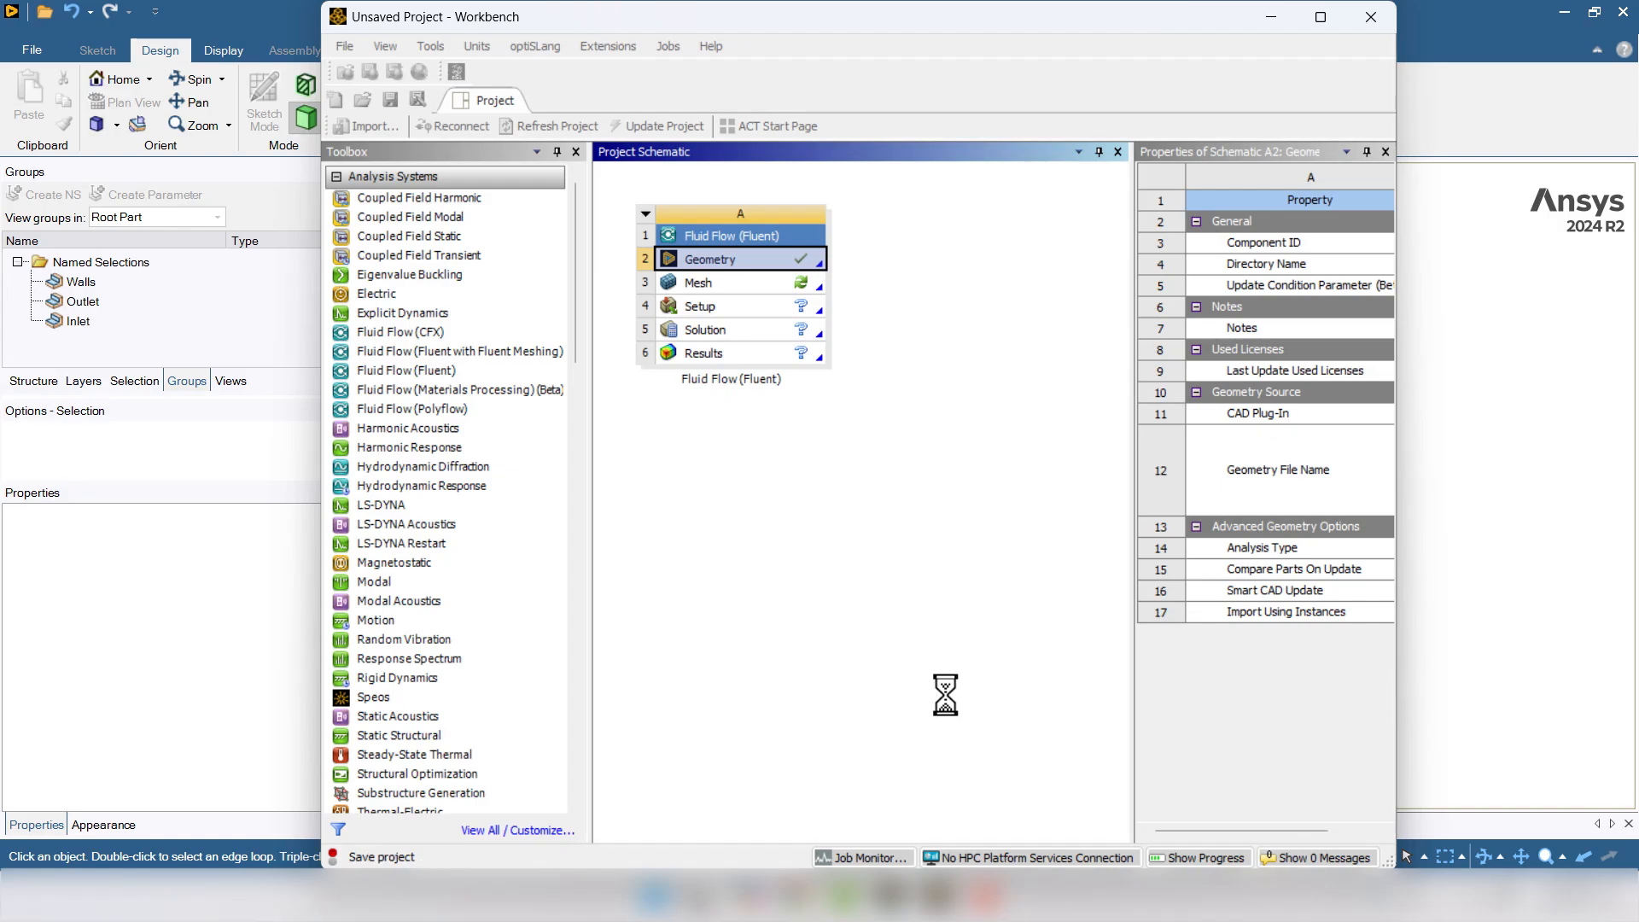
- Close SpaceClaim and launch Meshing from the Mesh cell
click(1475, 16)
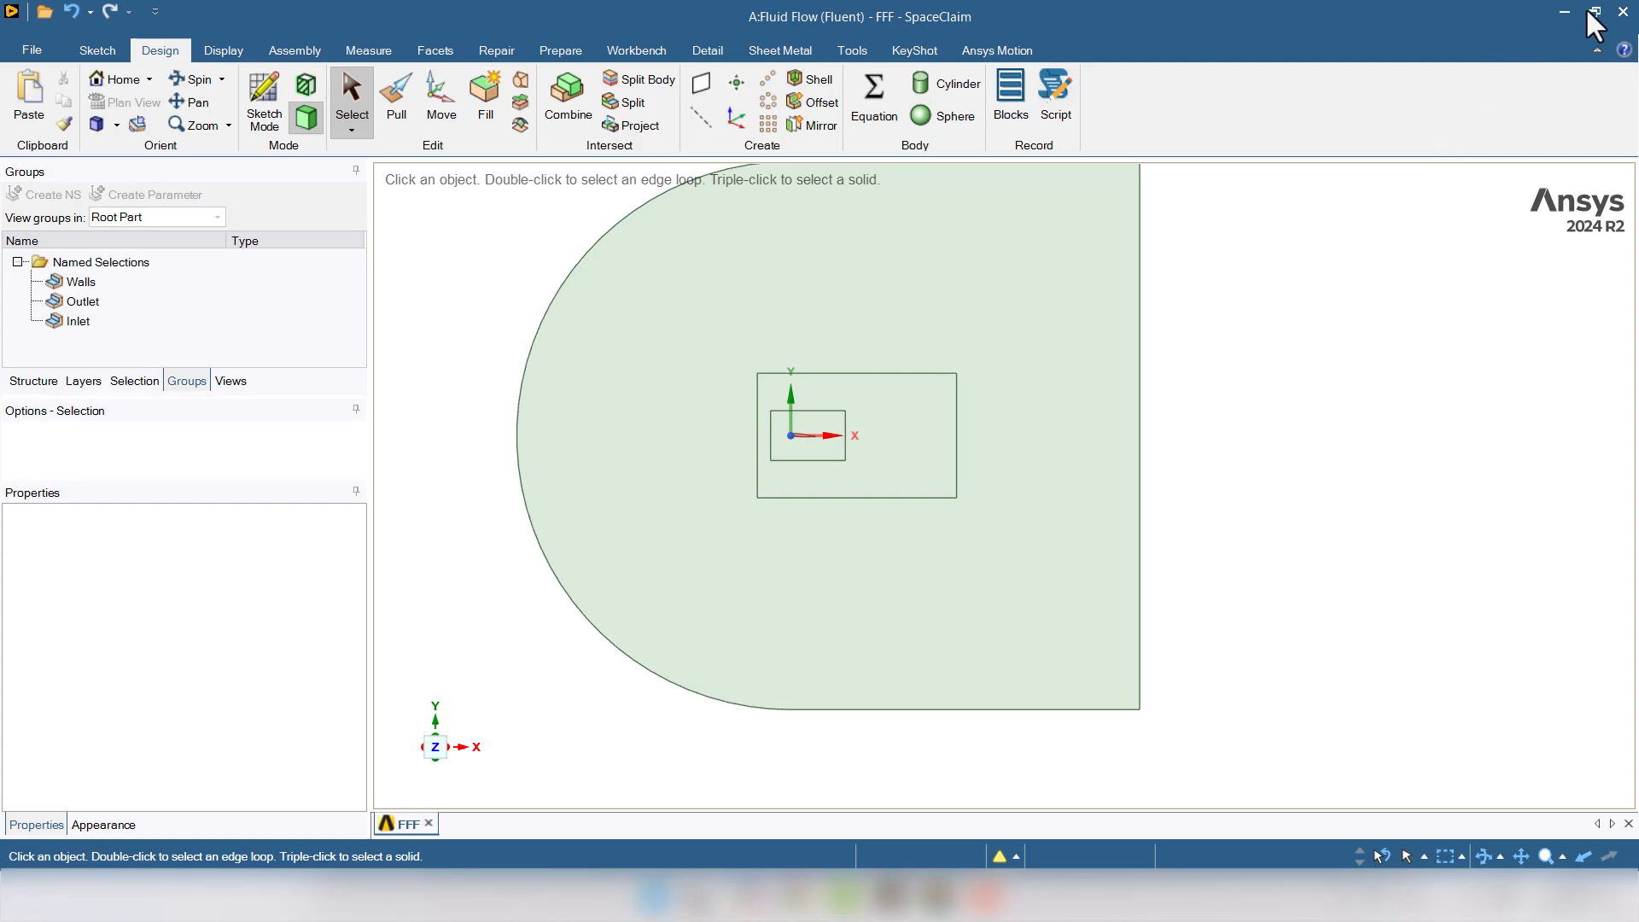
click(1622, 11)
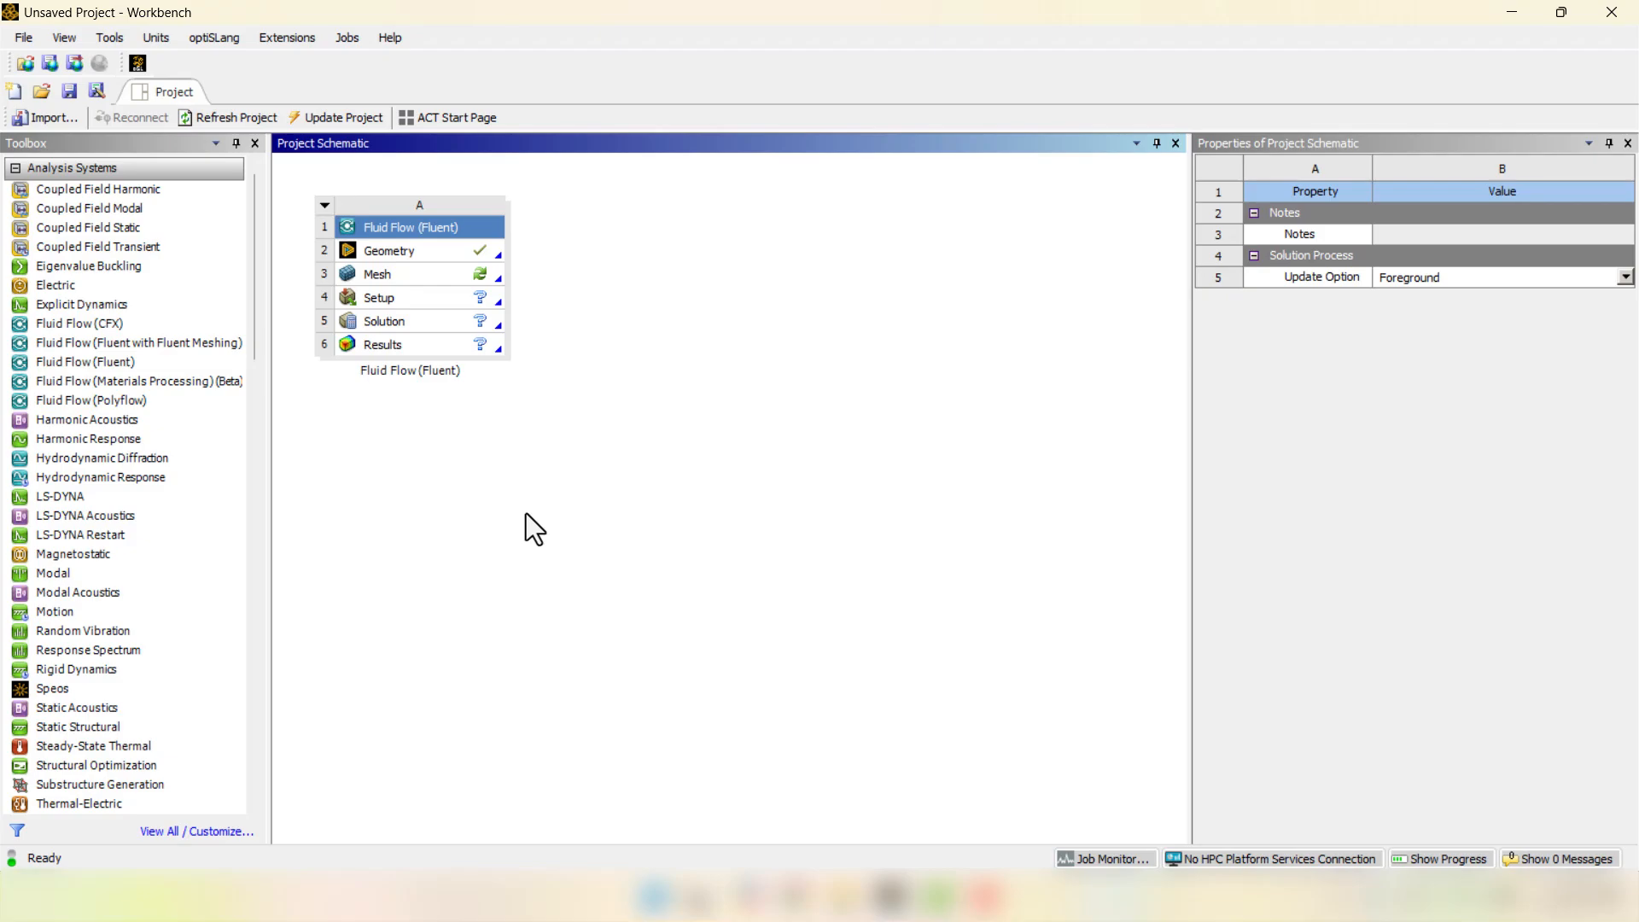
double_click(387, 278)
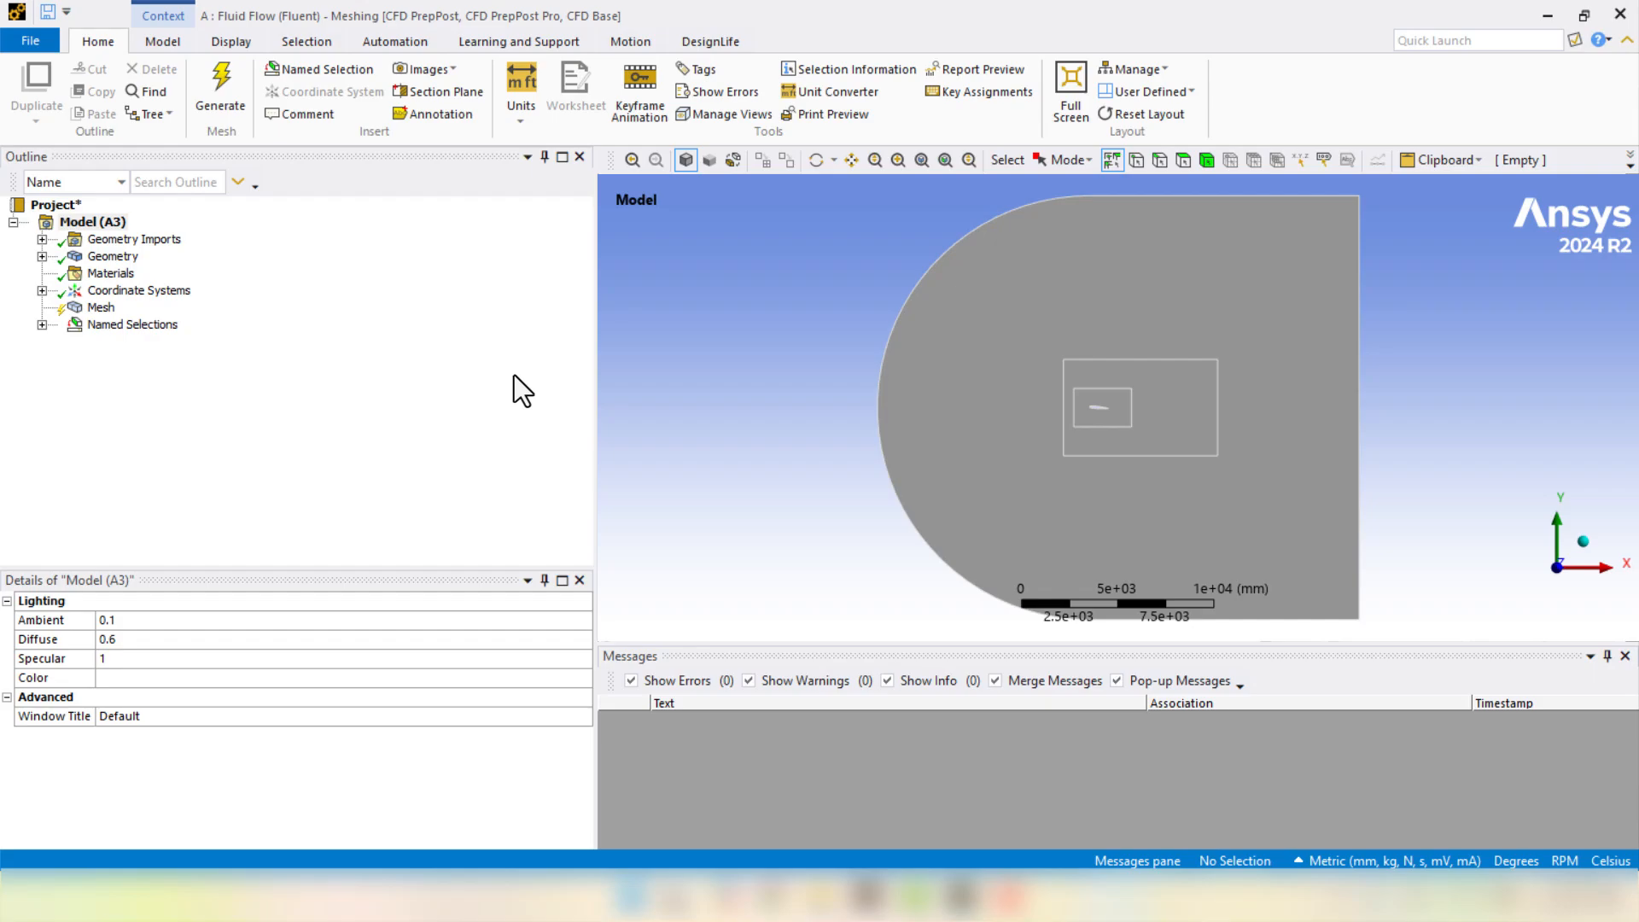
- Generate the default mesh on the domain
click(96, 307)
right_click(96, 307)
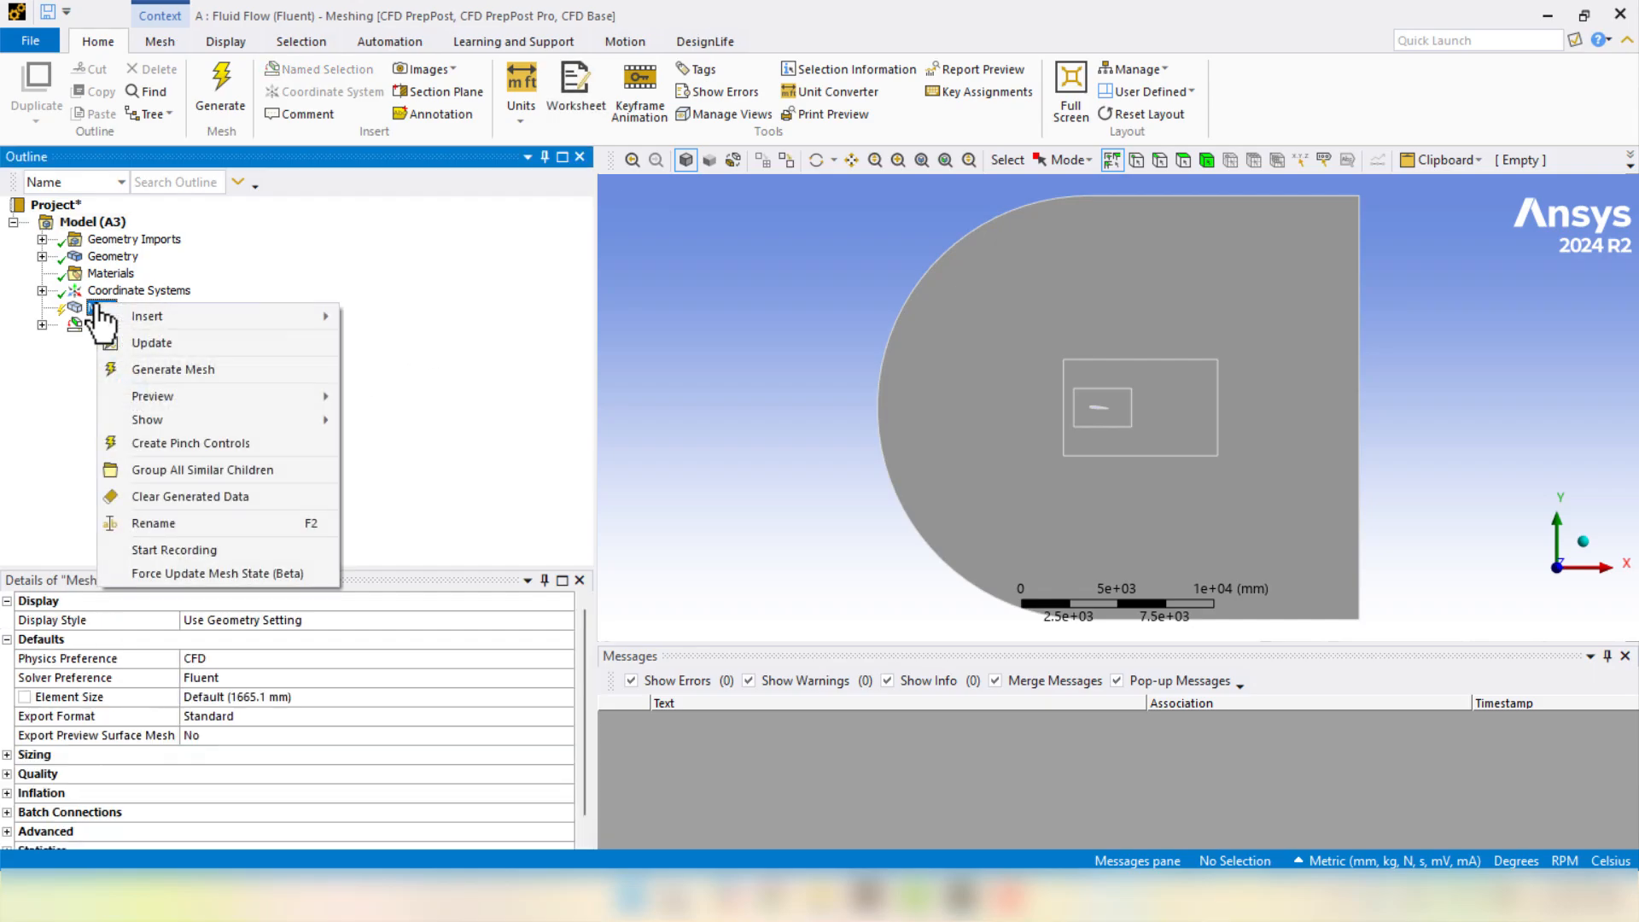
click(152, 370)
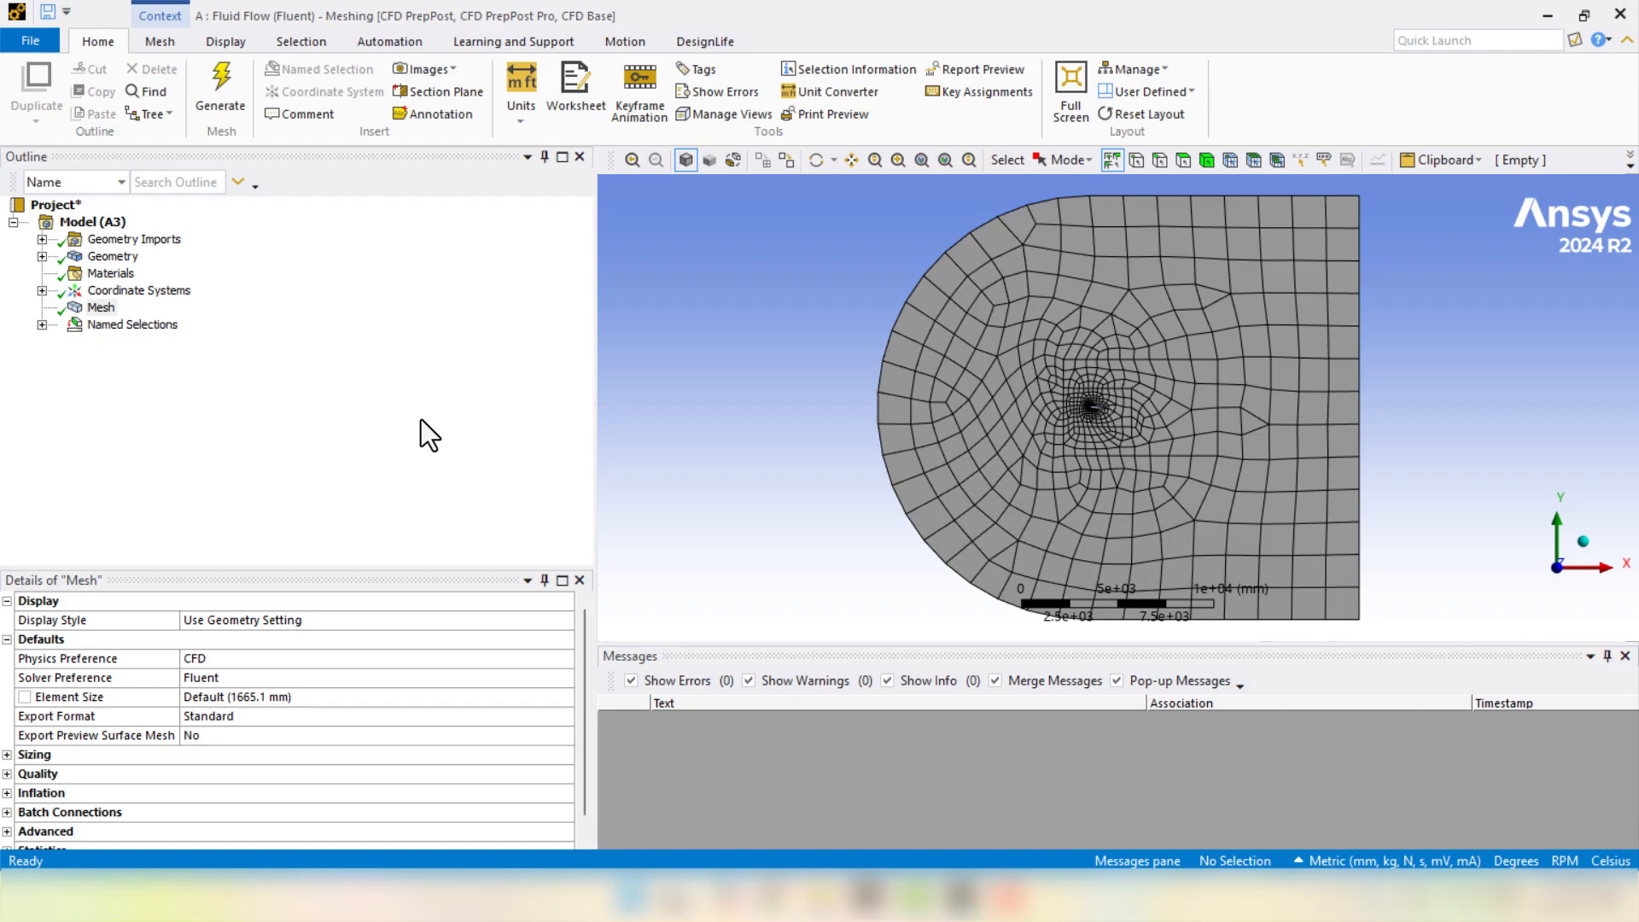
- Set the global element size to 200 mm and update the mesh
click(284, 696)
text(200)
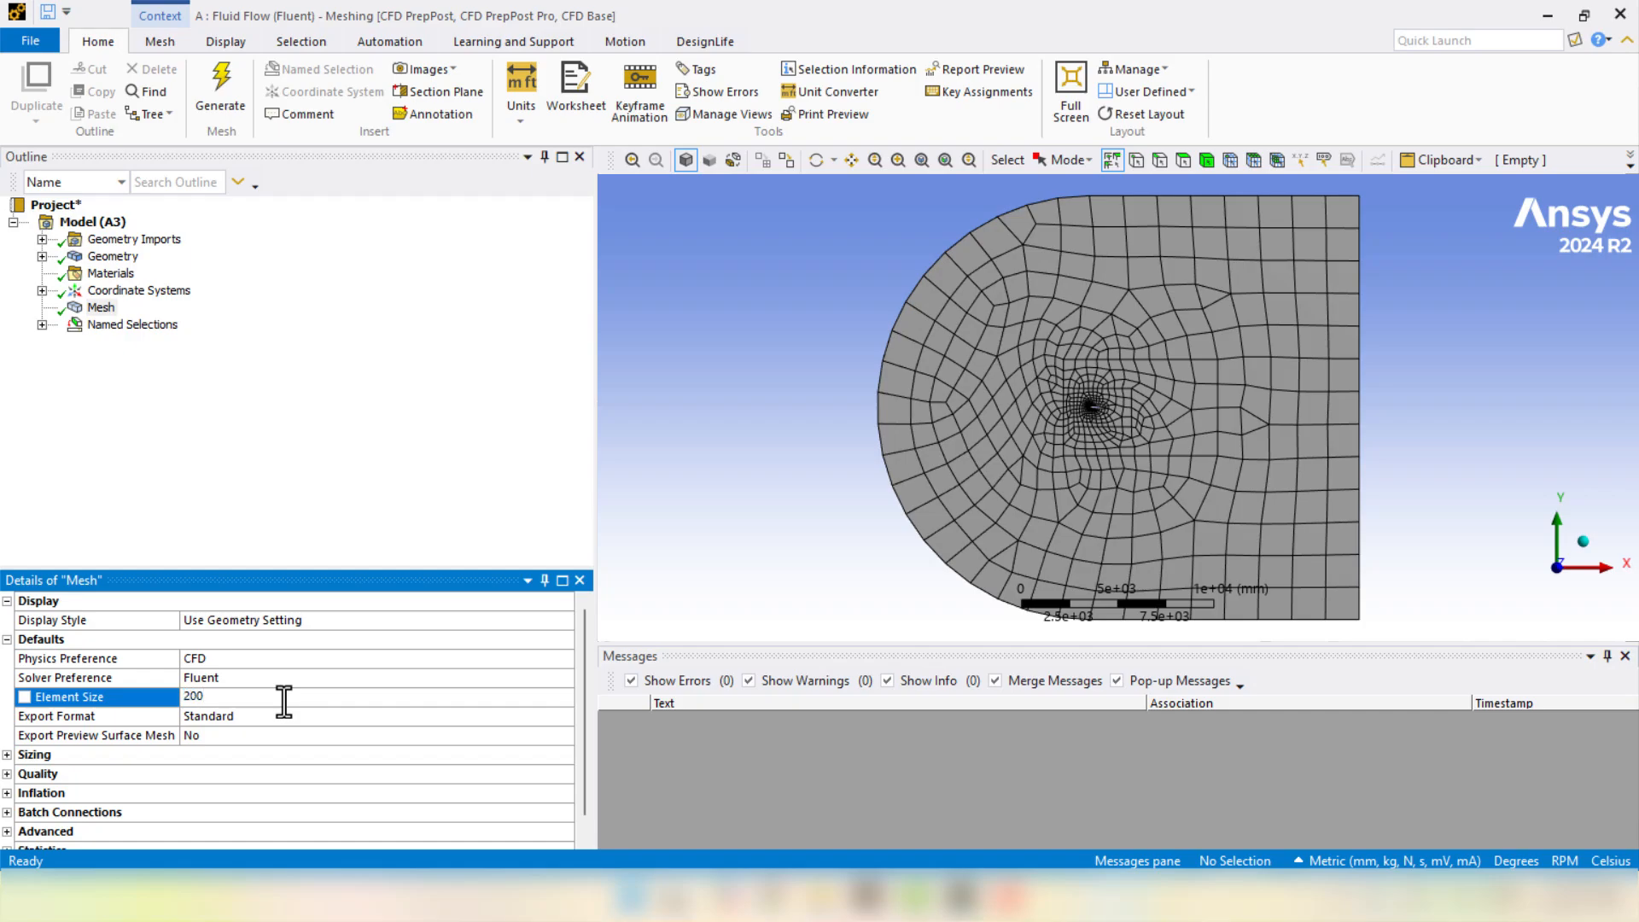
key(Return)
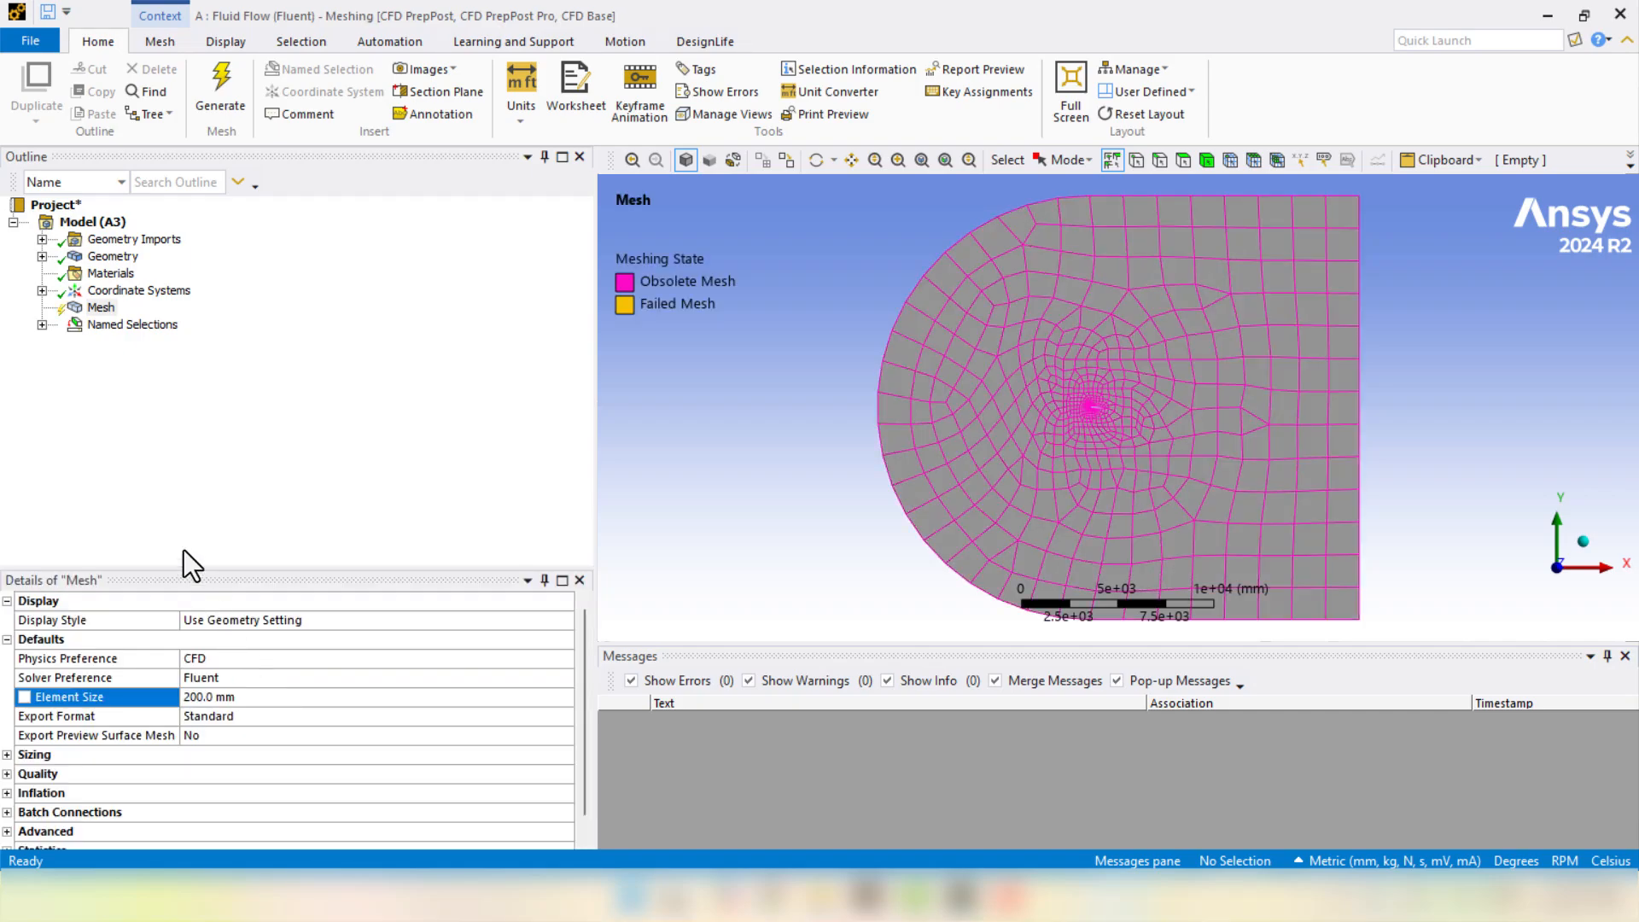
right_click(103, 312)
click(135, 344)
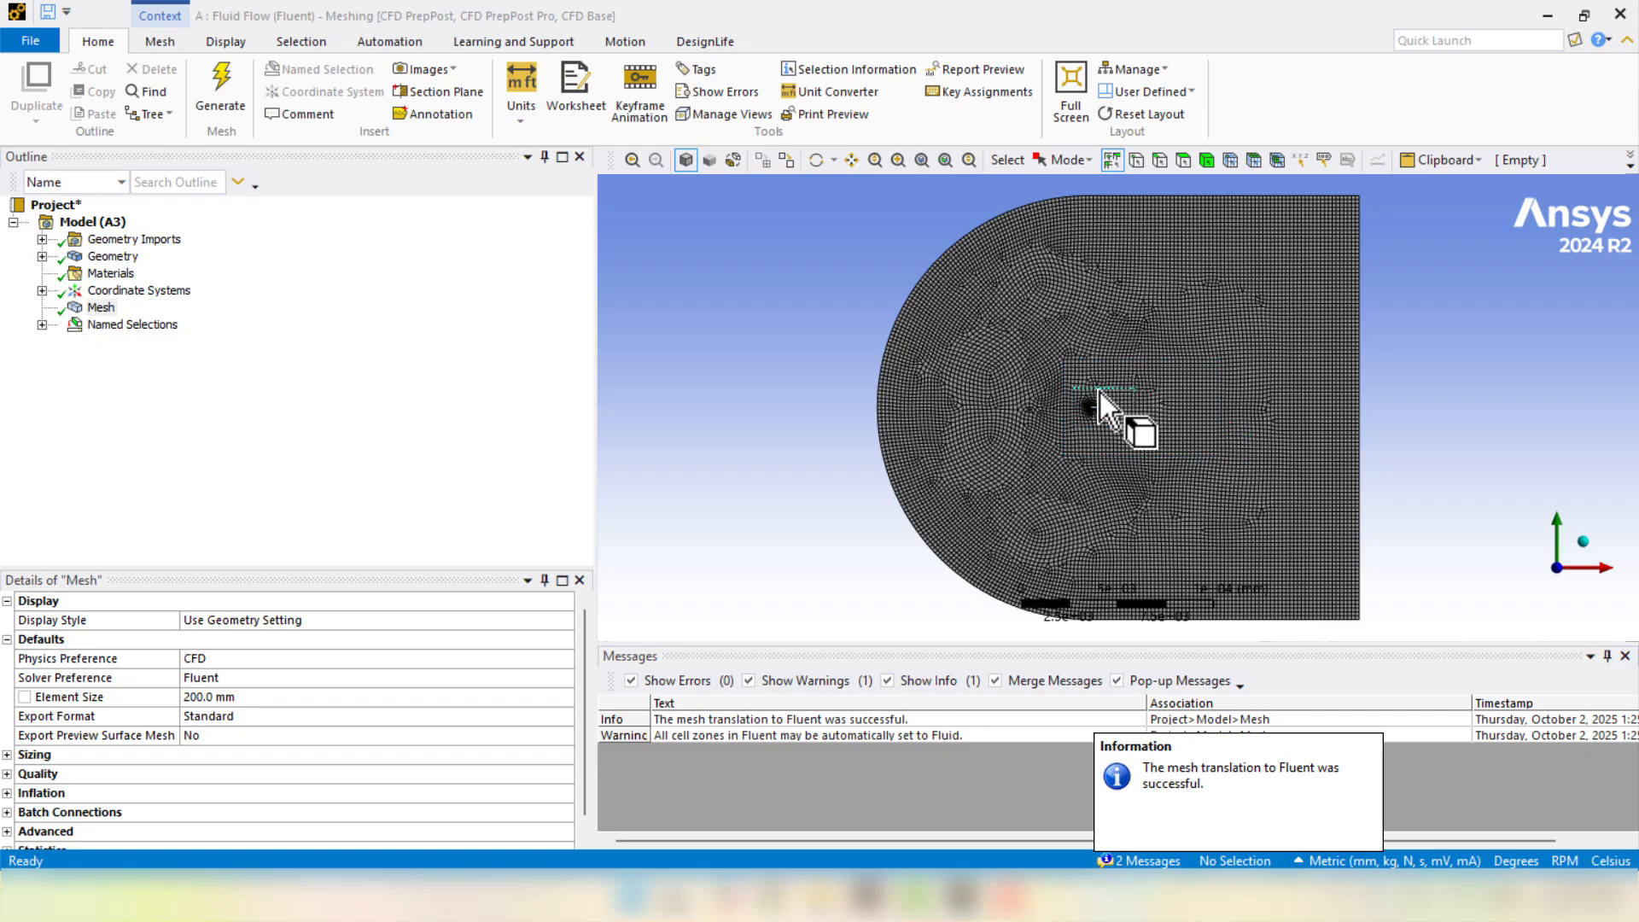
scroll(1106, 413, up, 8)
scroll(1088, 402, up, 4)
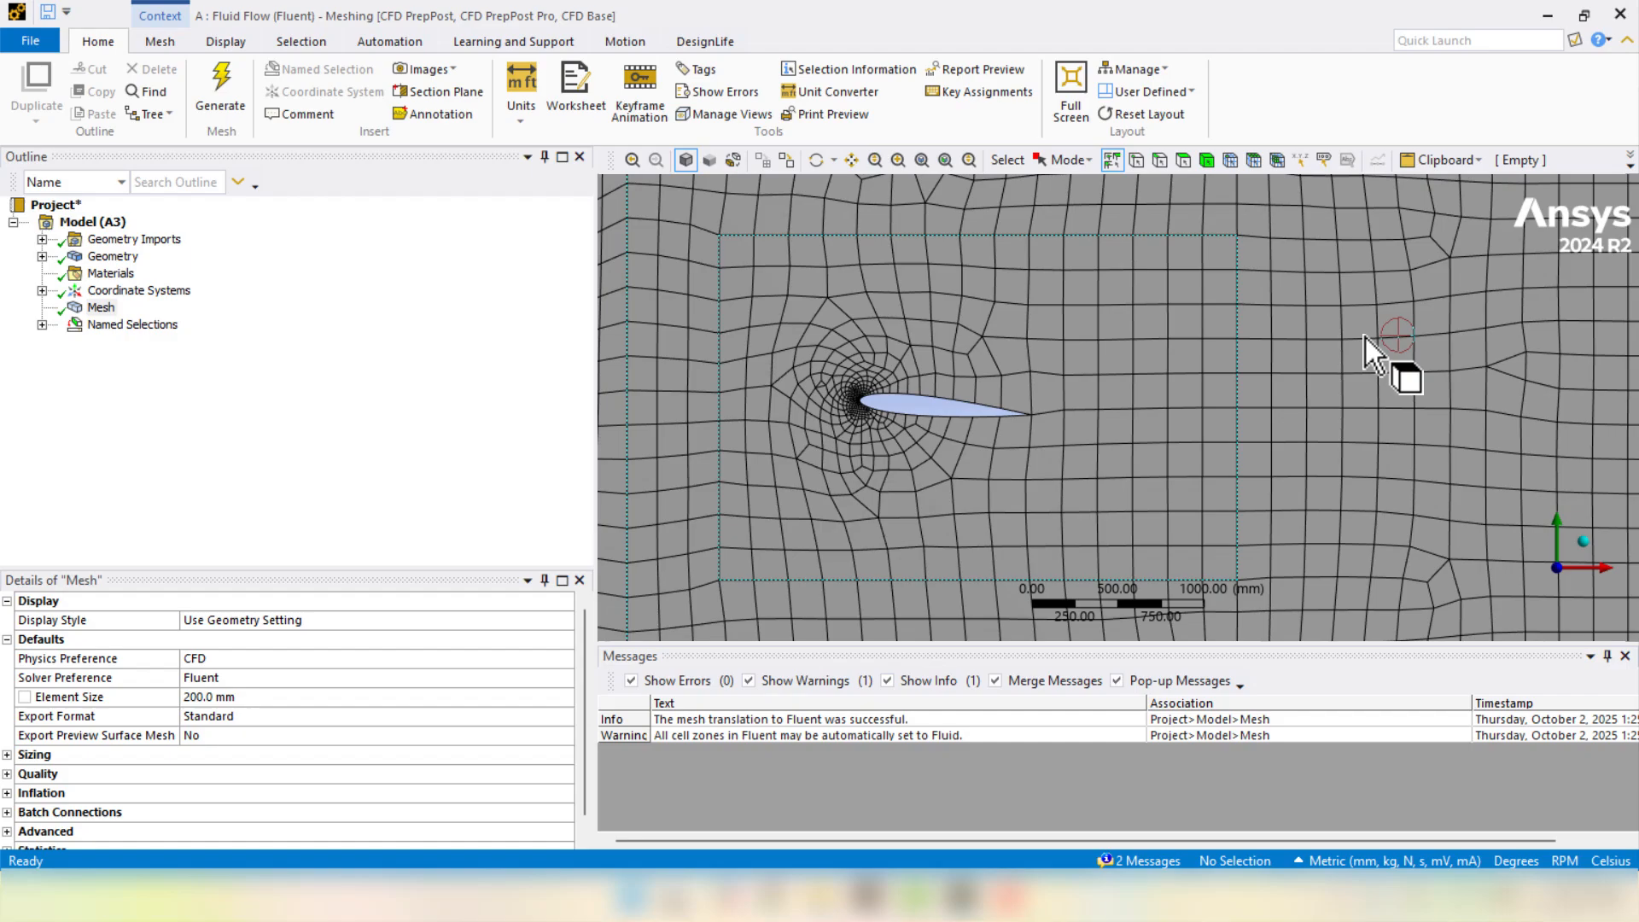
scroll(1289, 335, down, 1)
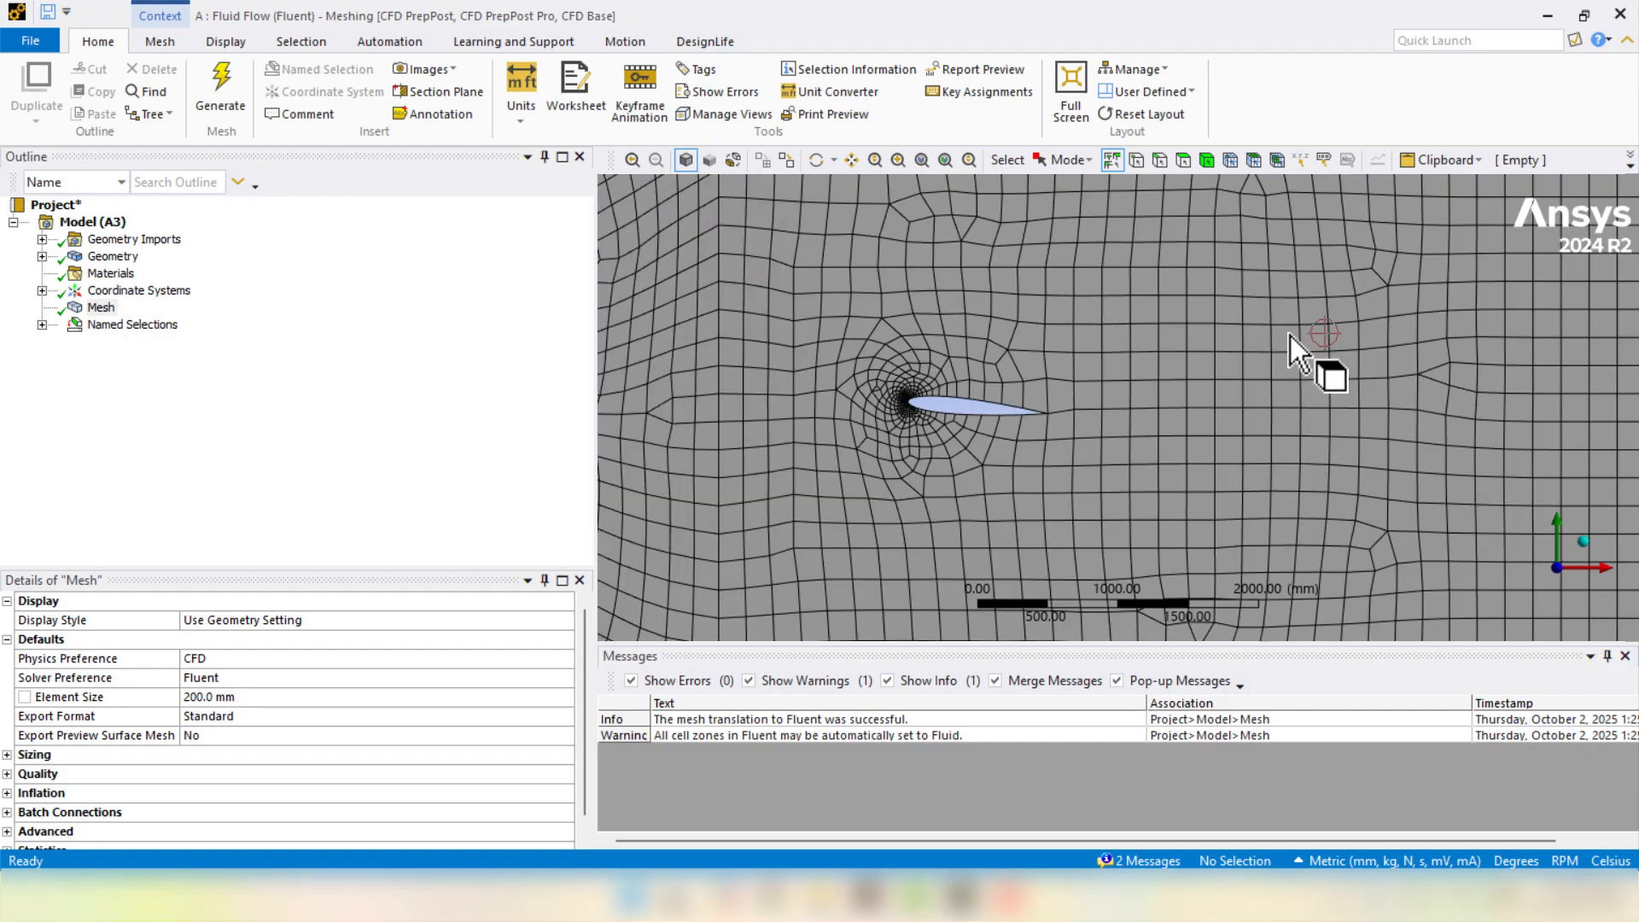
scroll(1289, 335, down, 2)
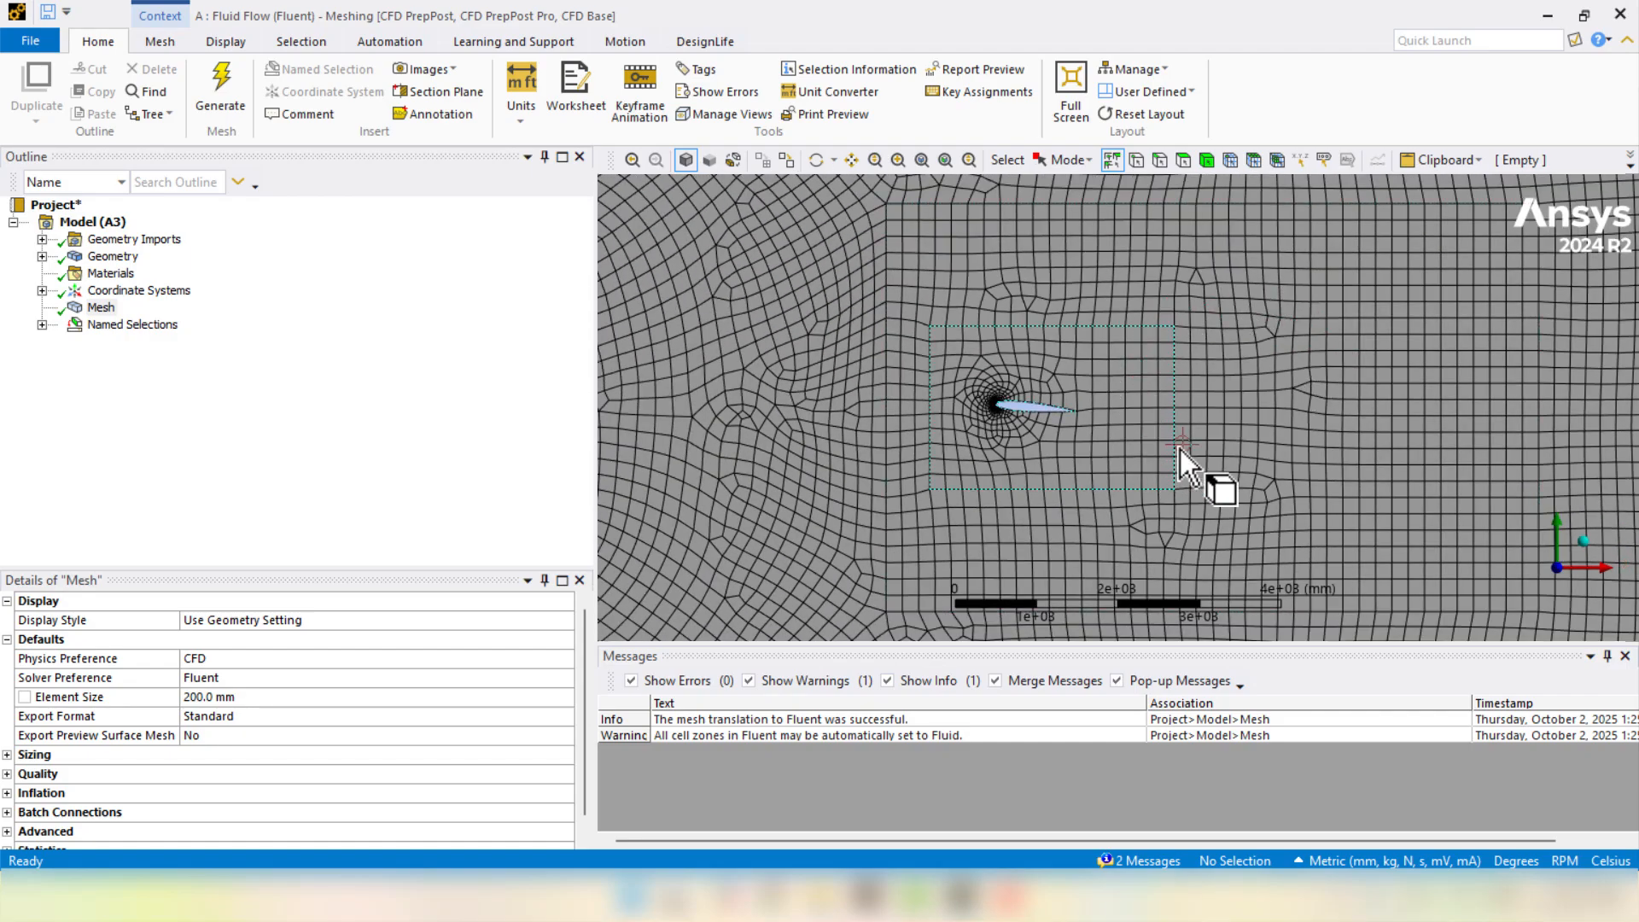
- Add a 50 mm Face Sizing on the outer rectangular face and regenerate the mesh
right_click(98, 308)
mouse_move(116, 325)
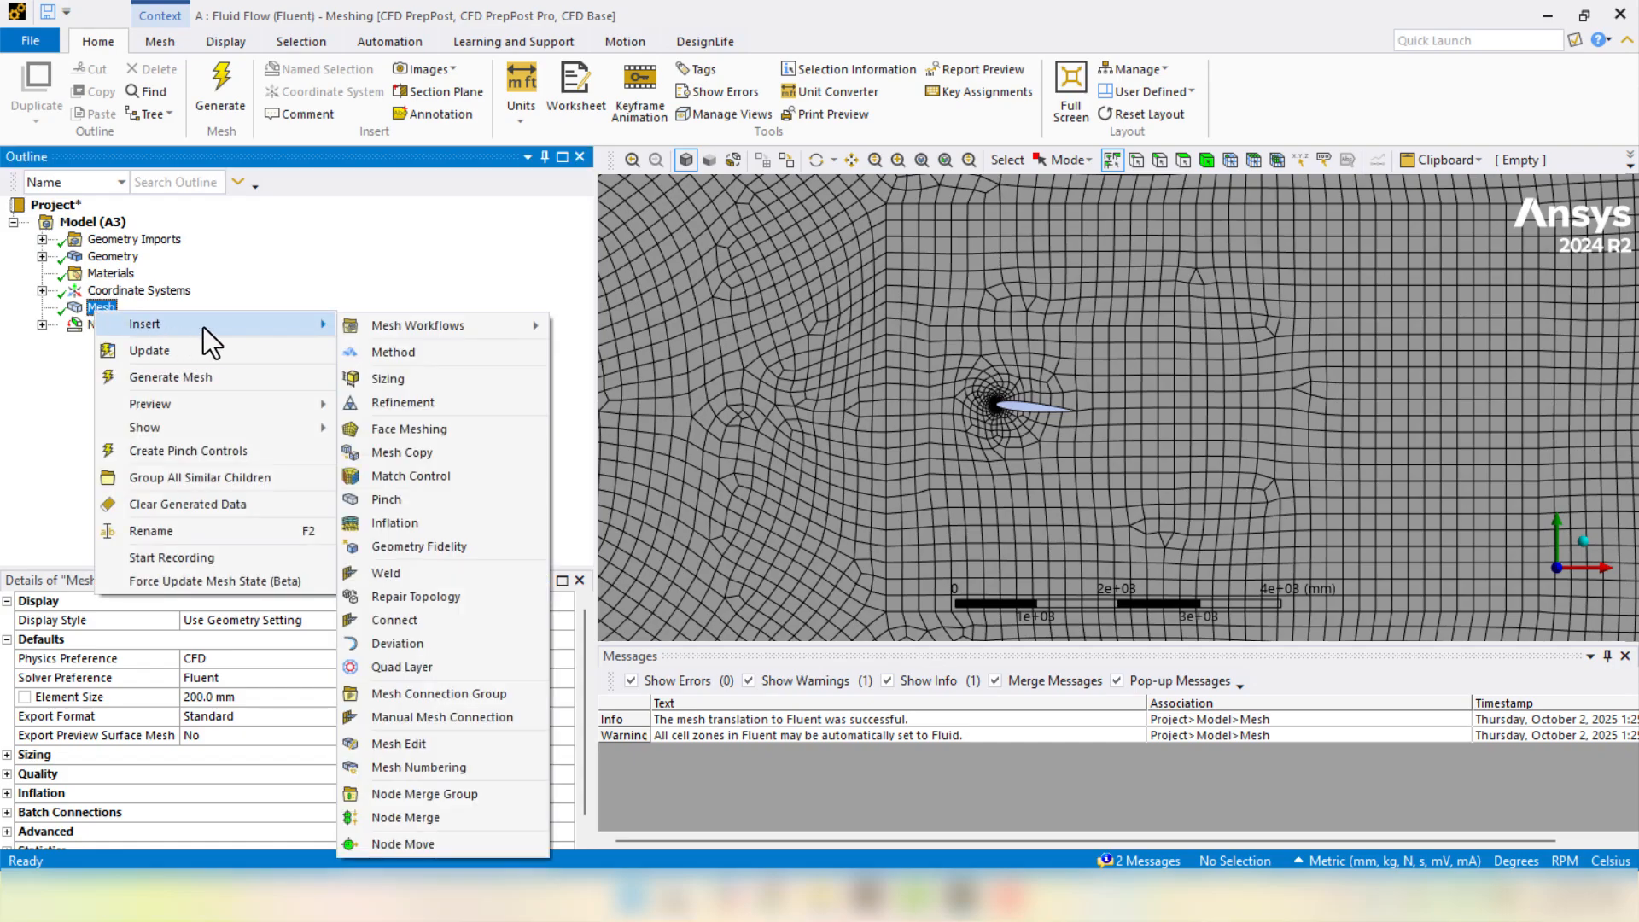
click(422, 388)
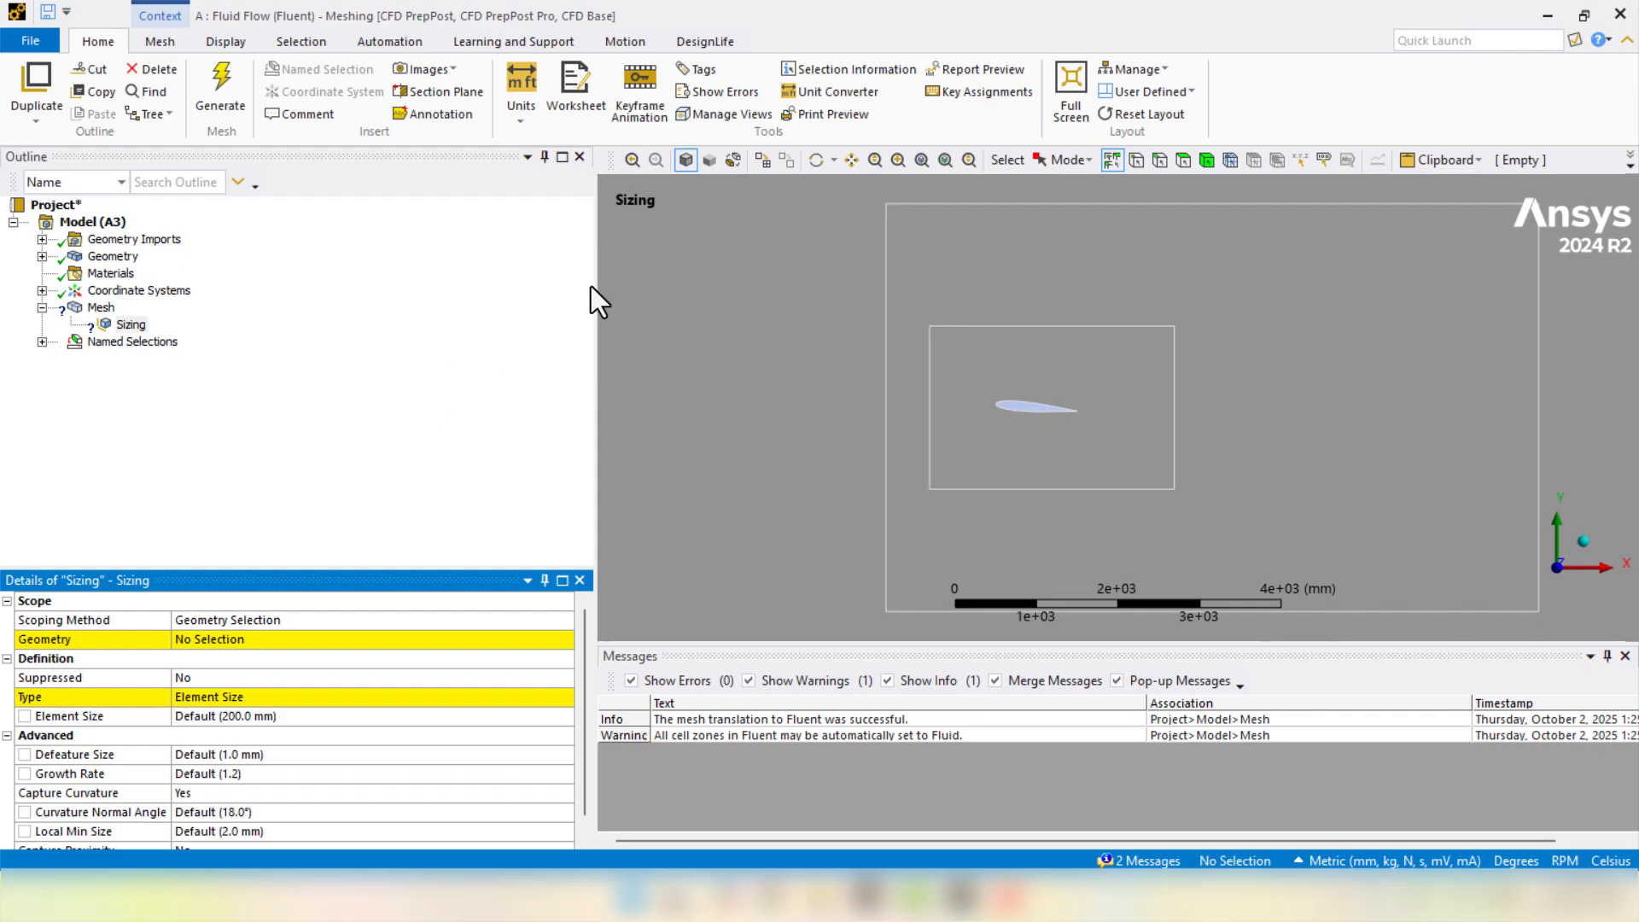
click(1345, 319)
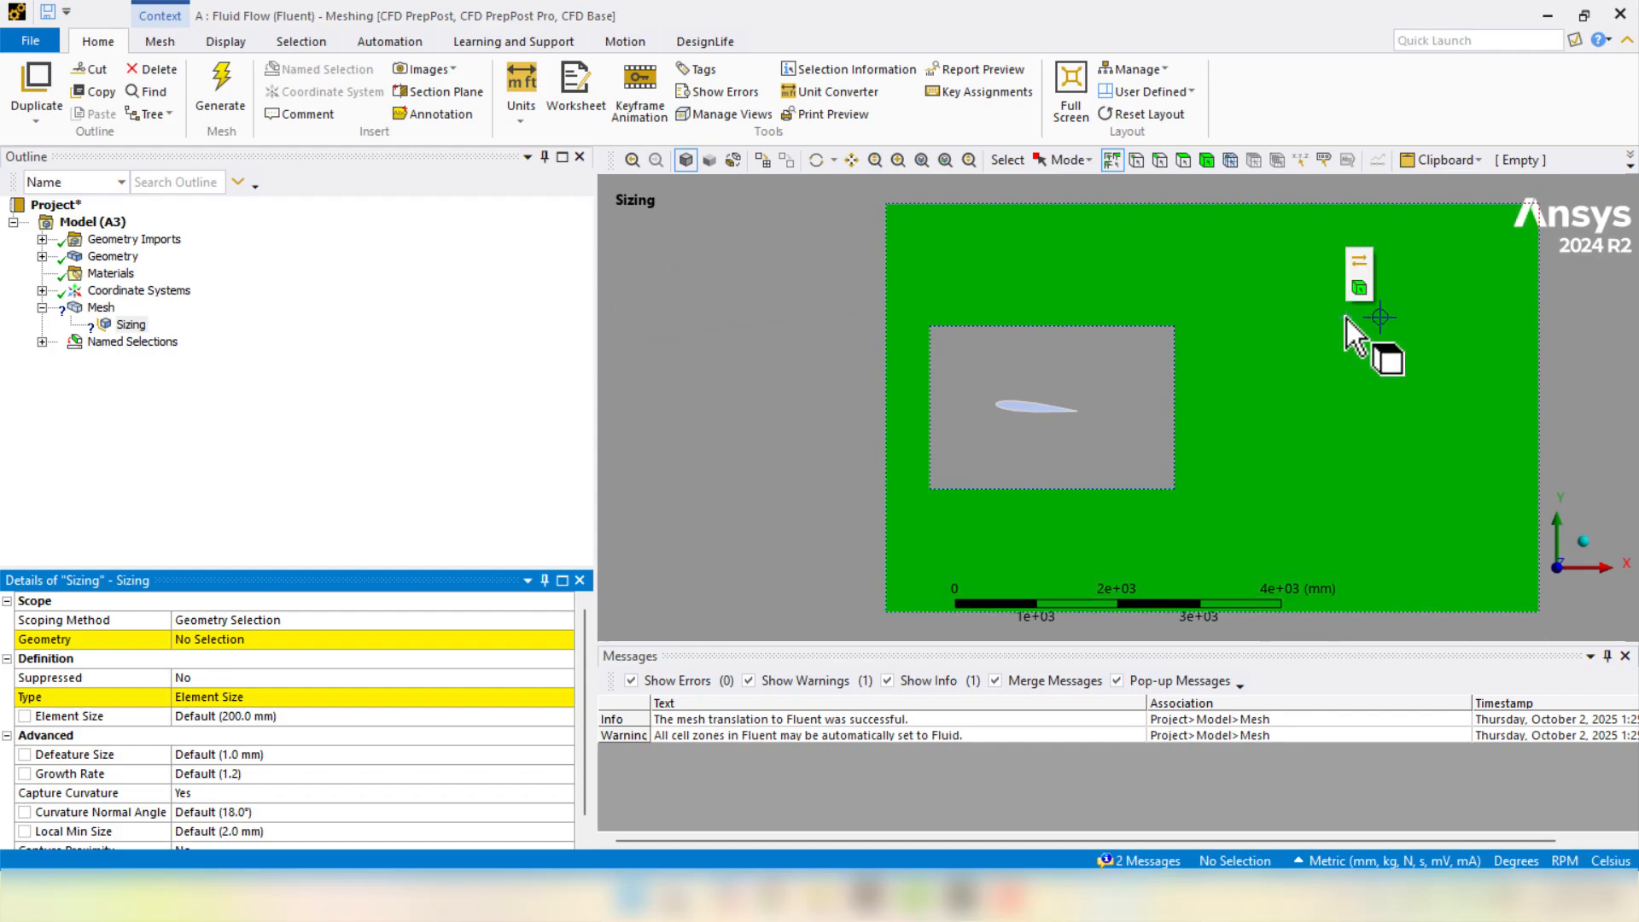
click(222, 638)
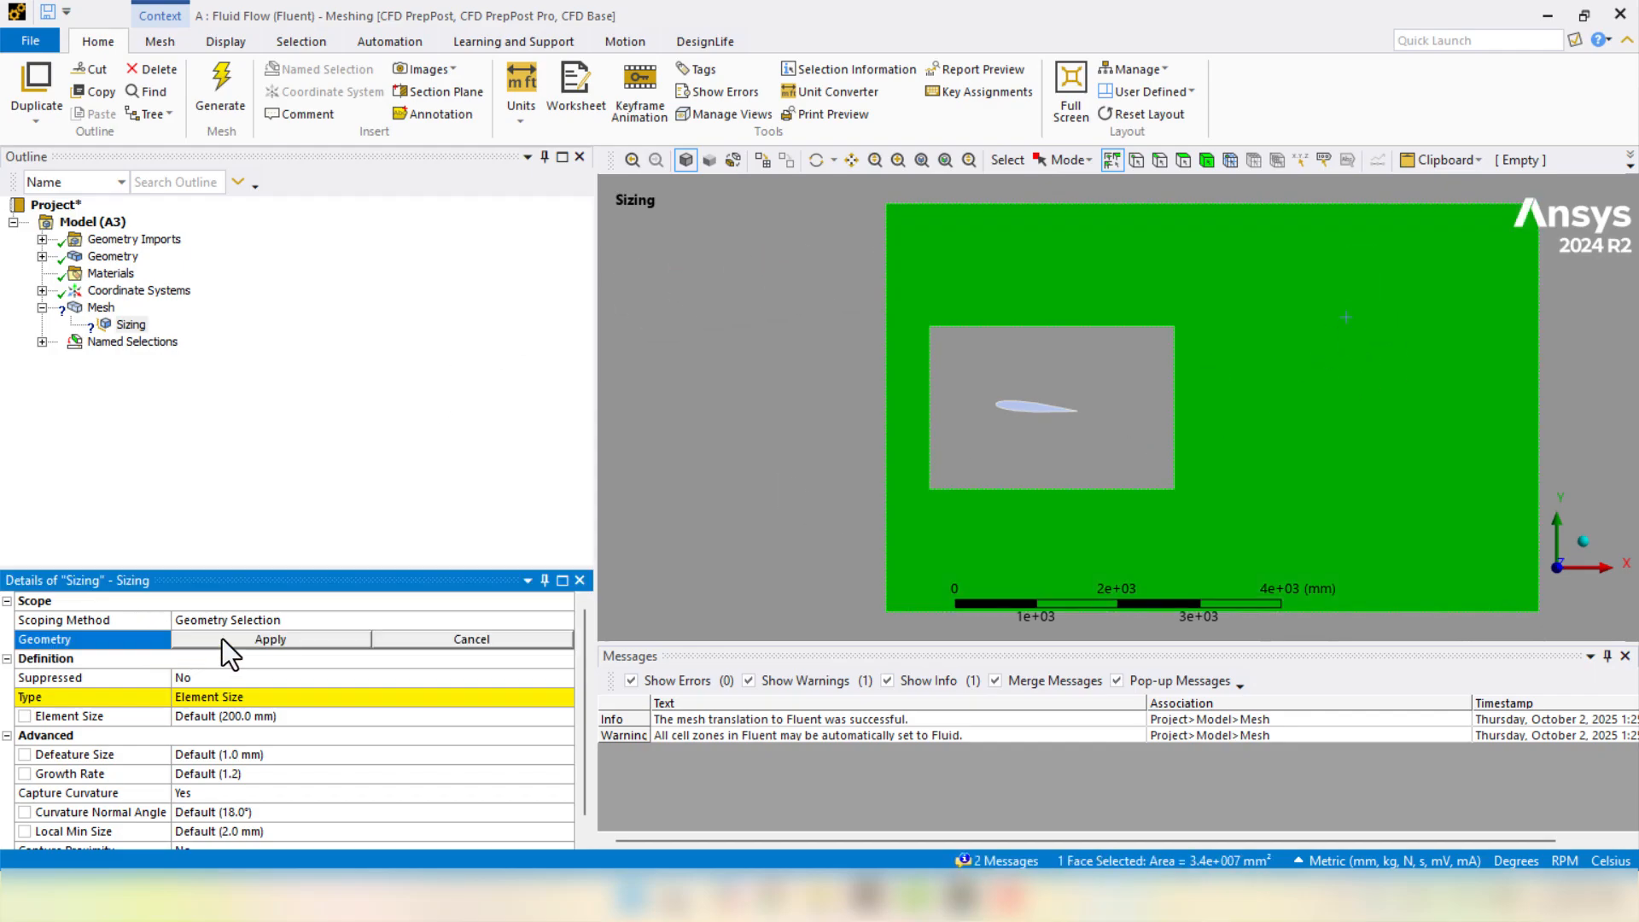
click(221, 639)
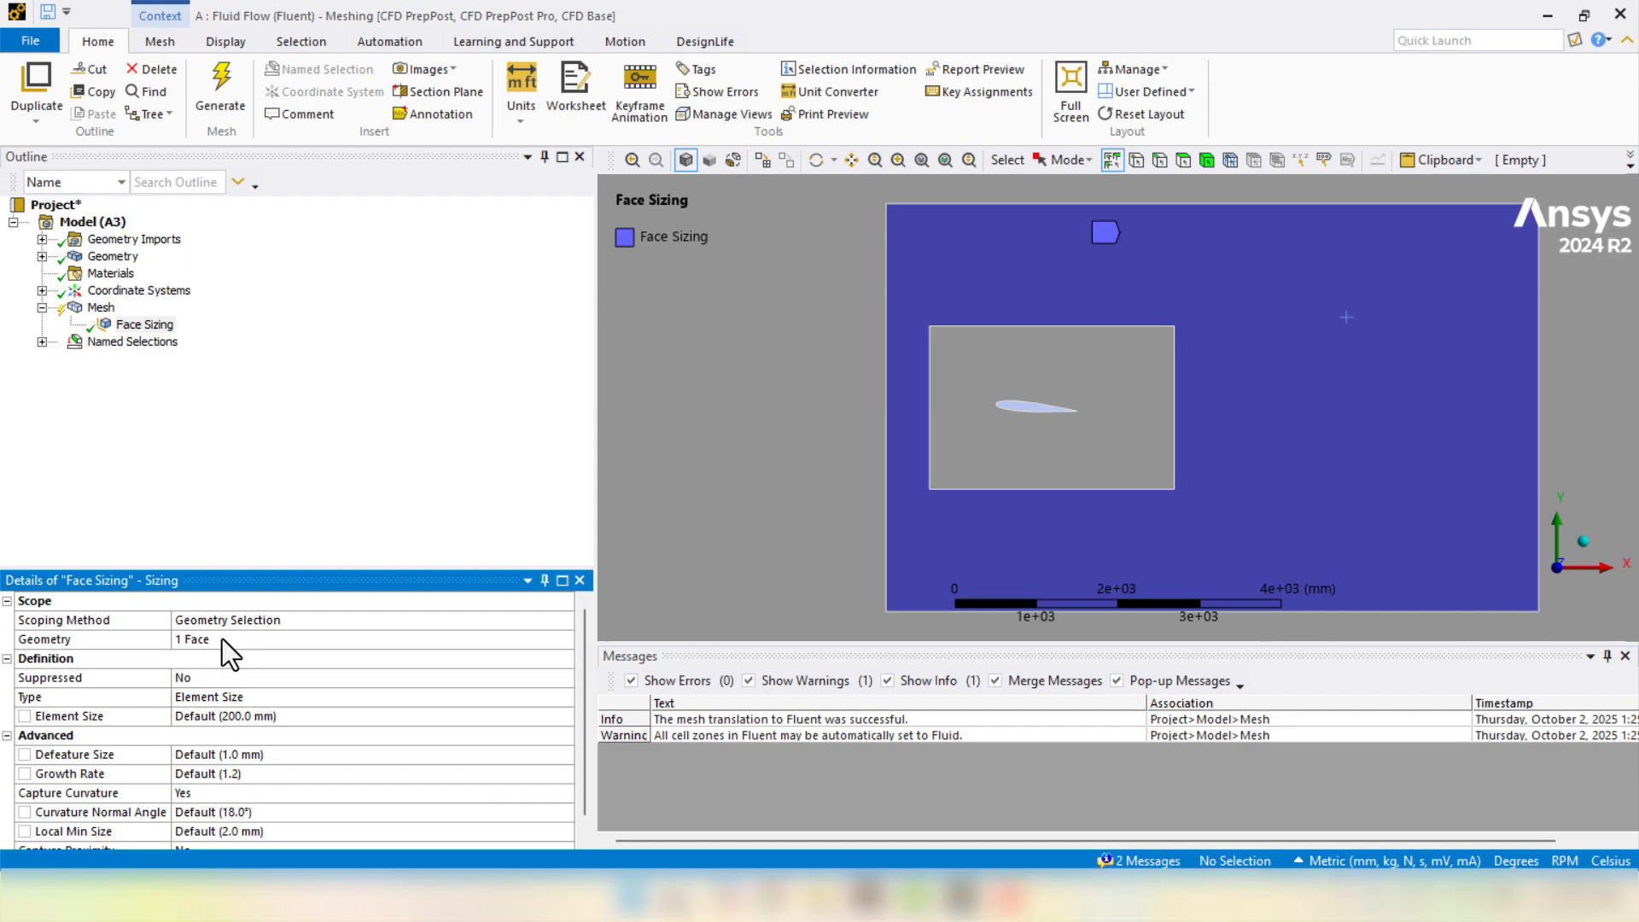
click(237, 717)
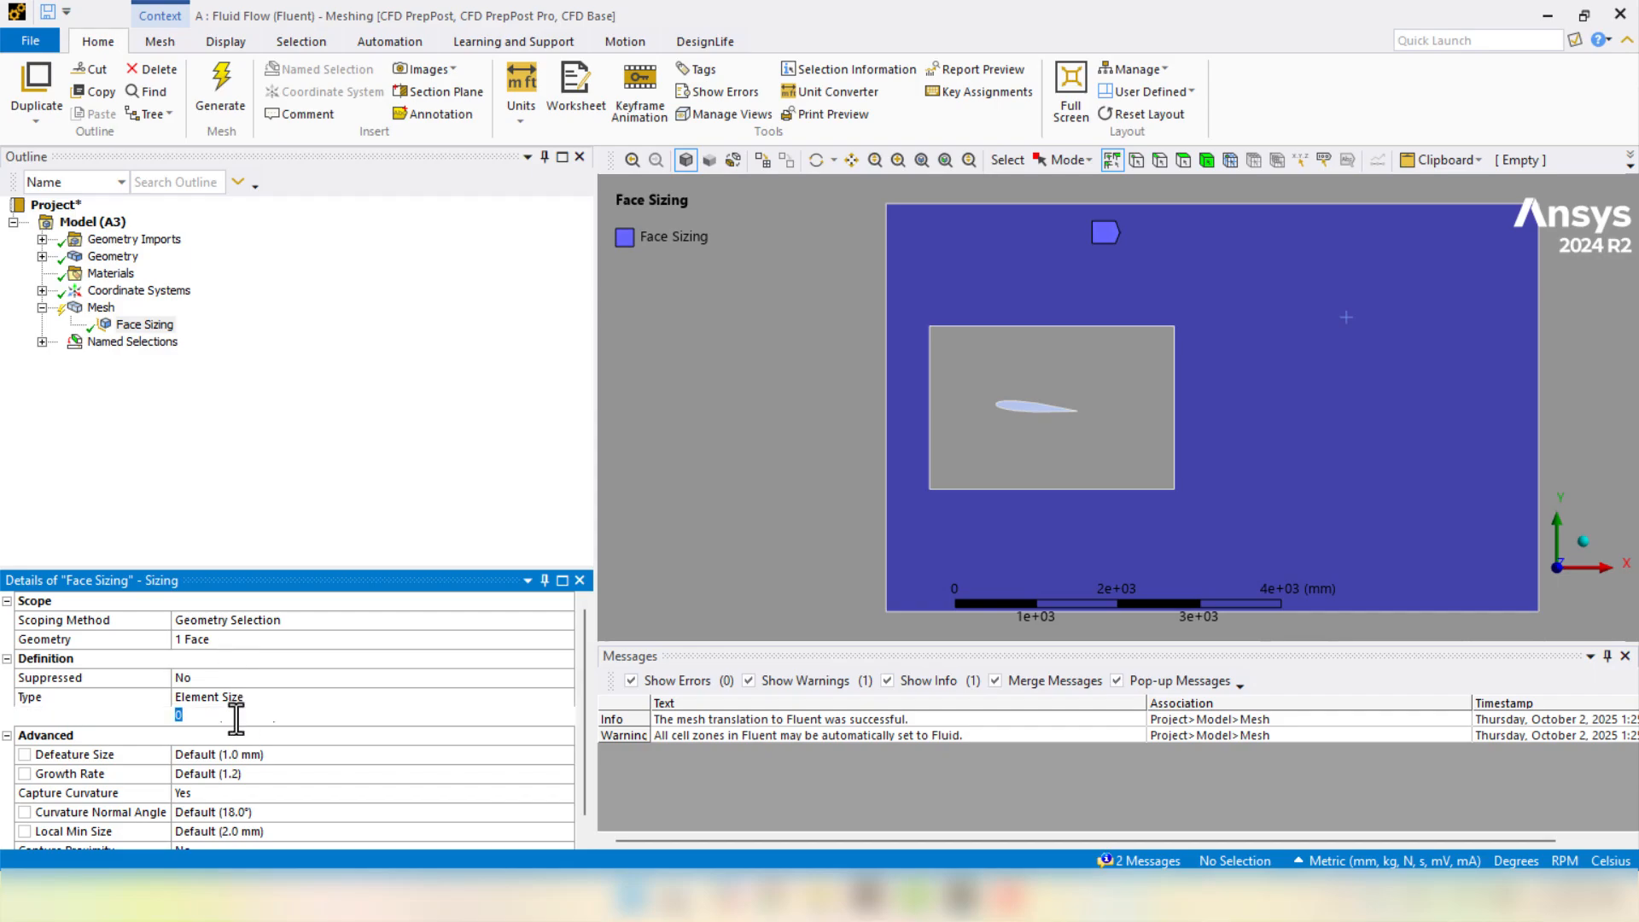
text(50)
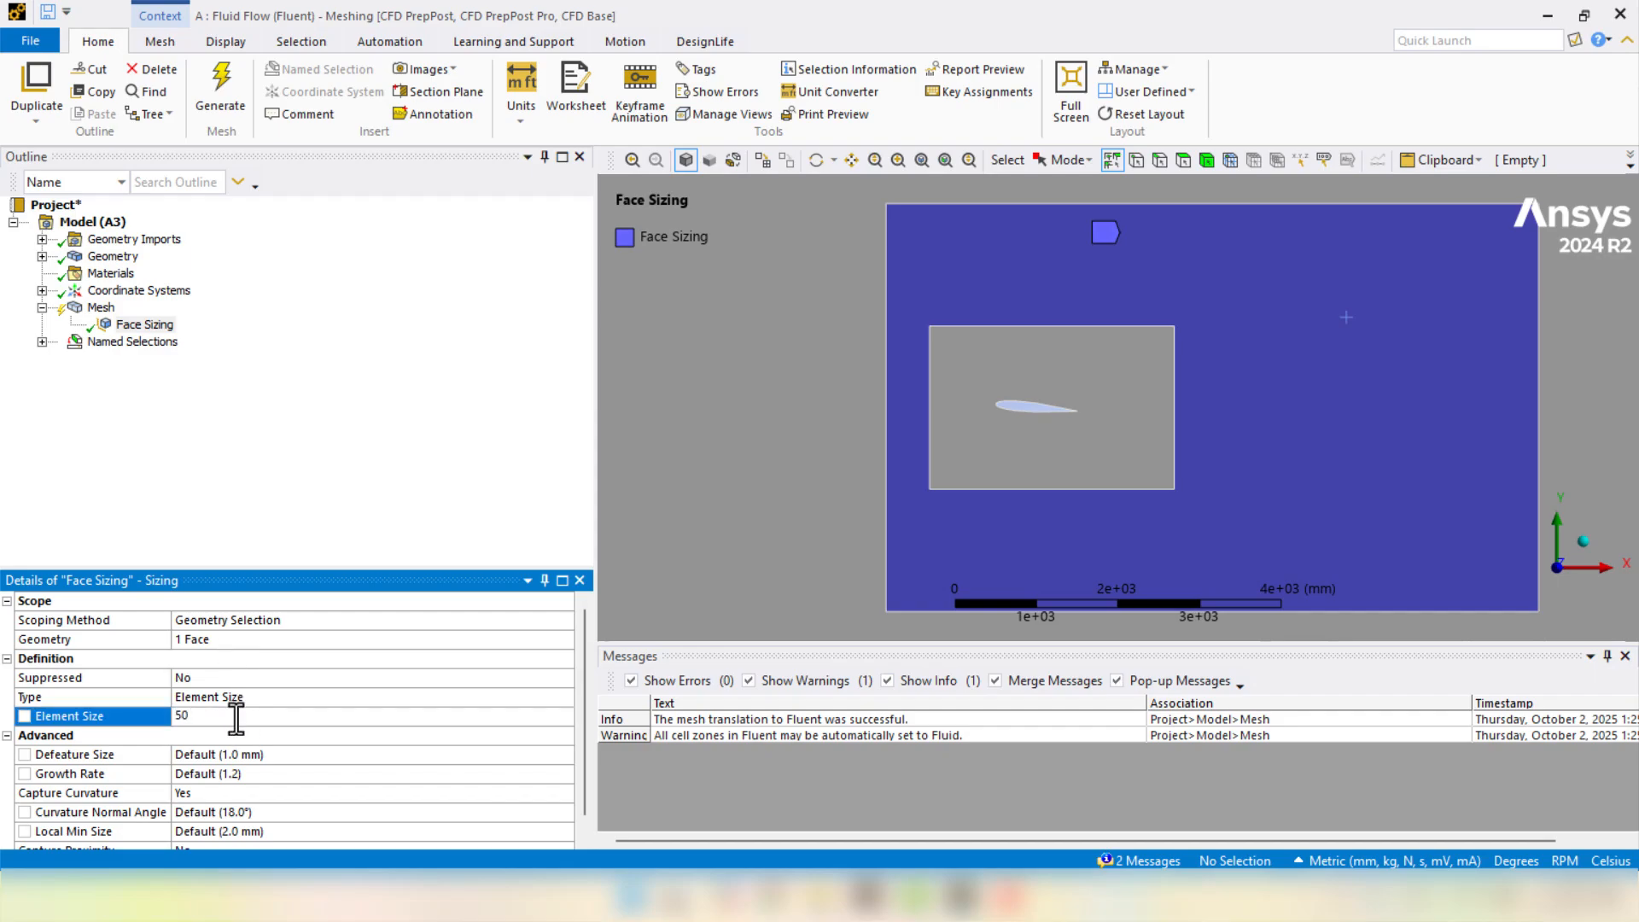
key(Return)
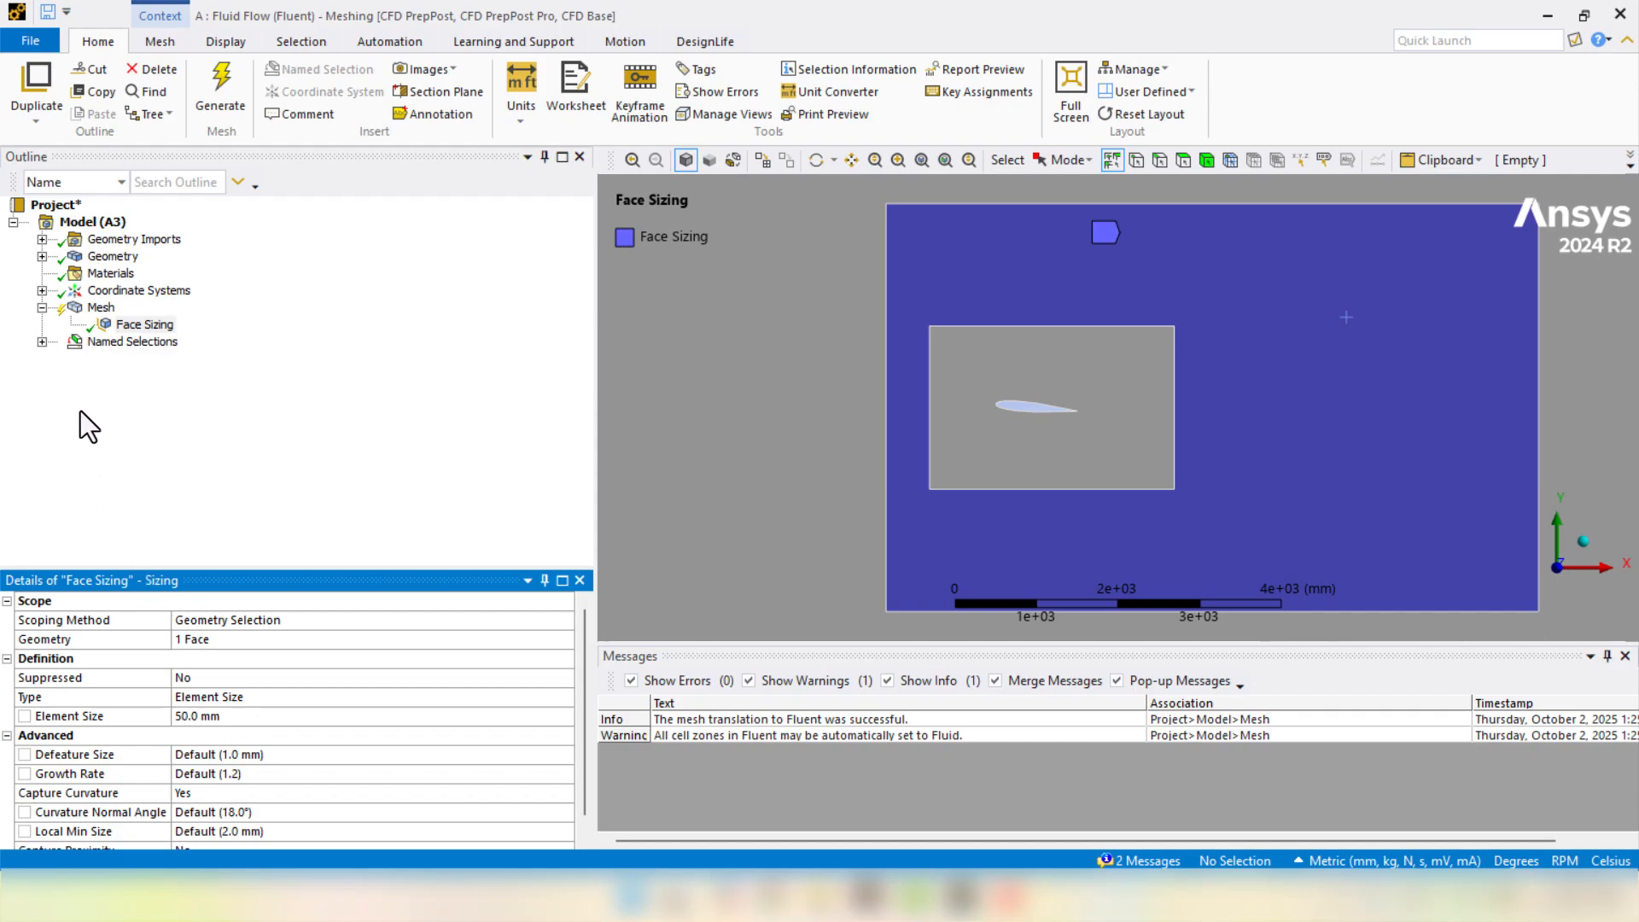
right_click(99, 309)
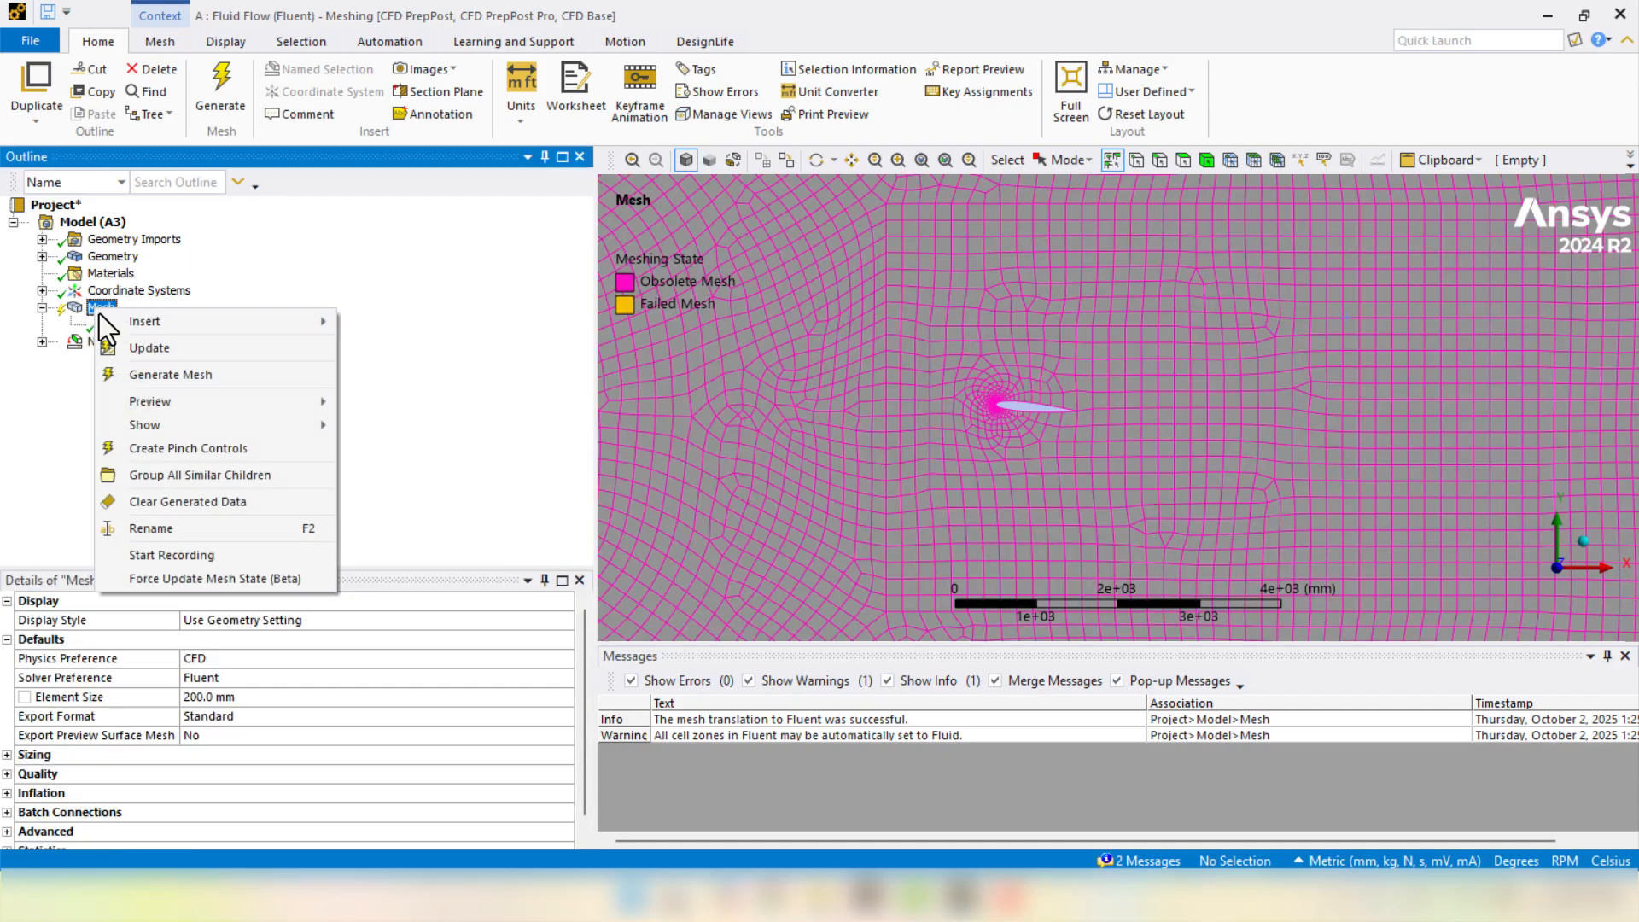
click(175, 373)
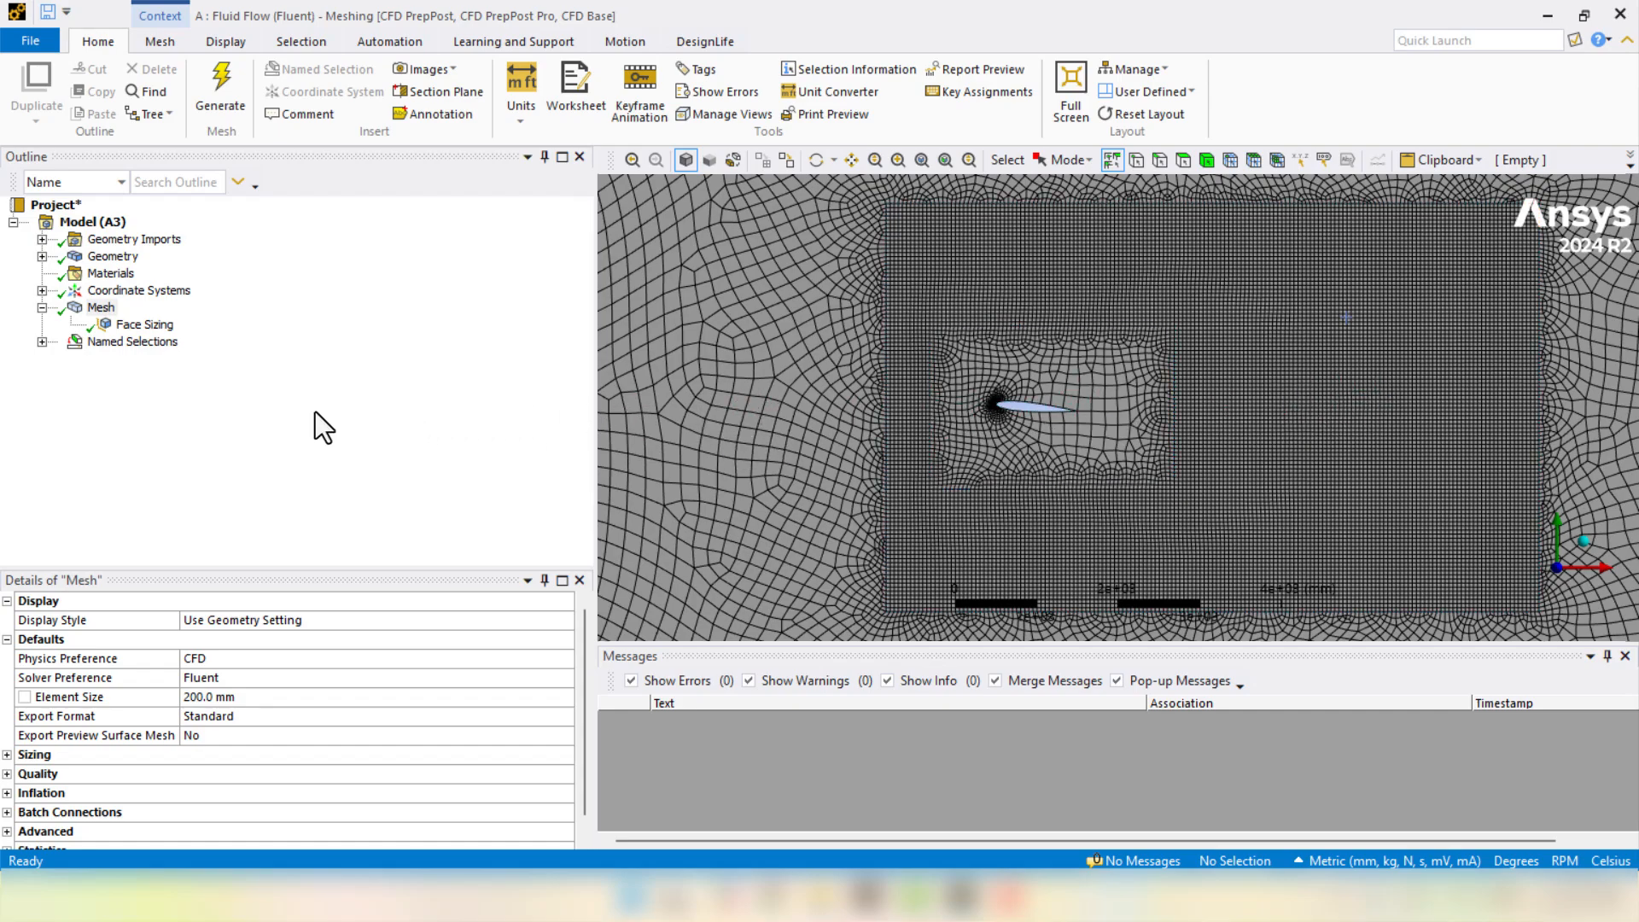
- Add Face Sizing 2 on the inner rectangular face around the airfoil with a 10 mm element size
right_click(109, 306)
mouse_move(121, 322)
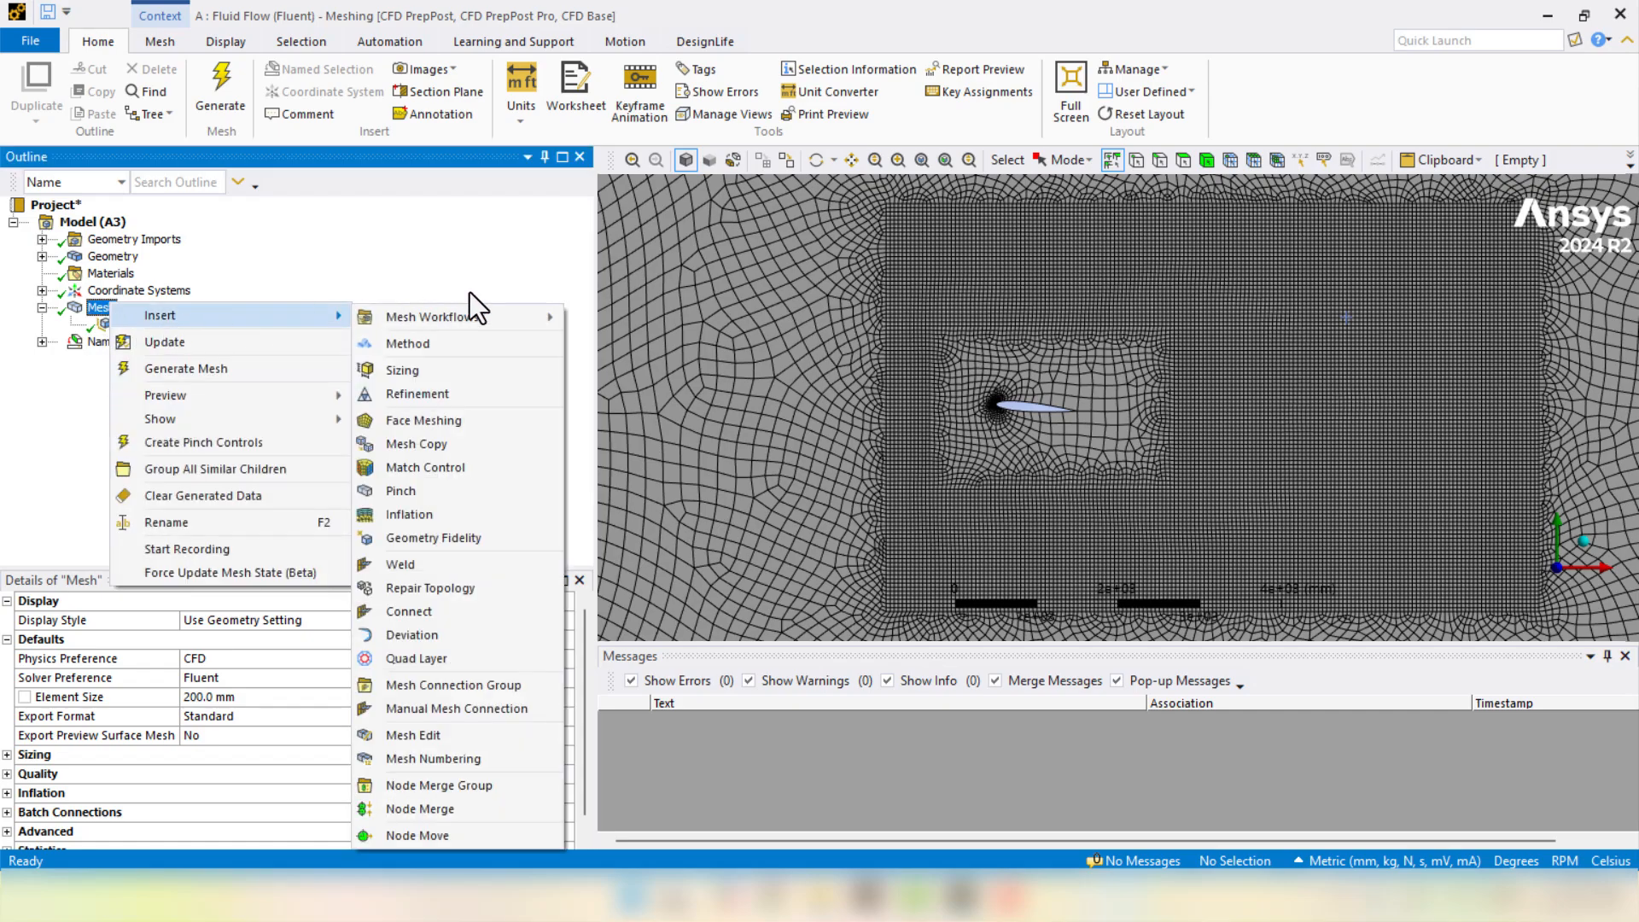
click(444, 375)
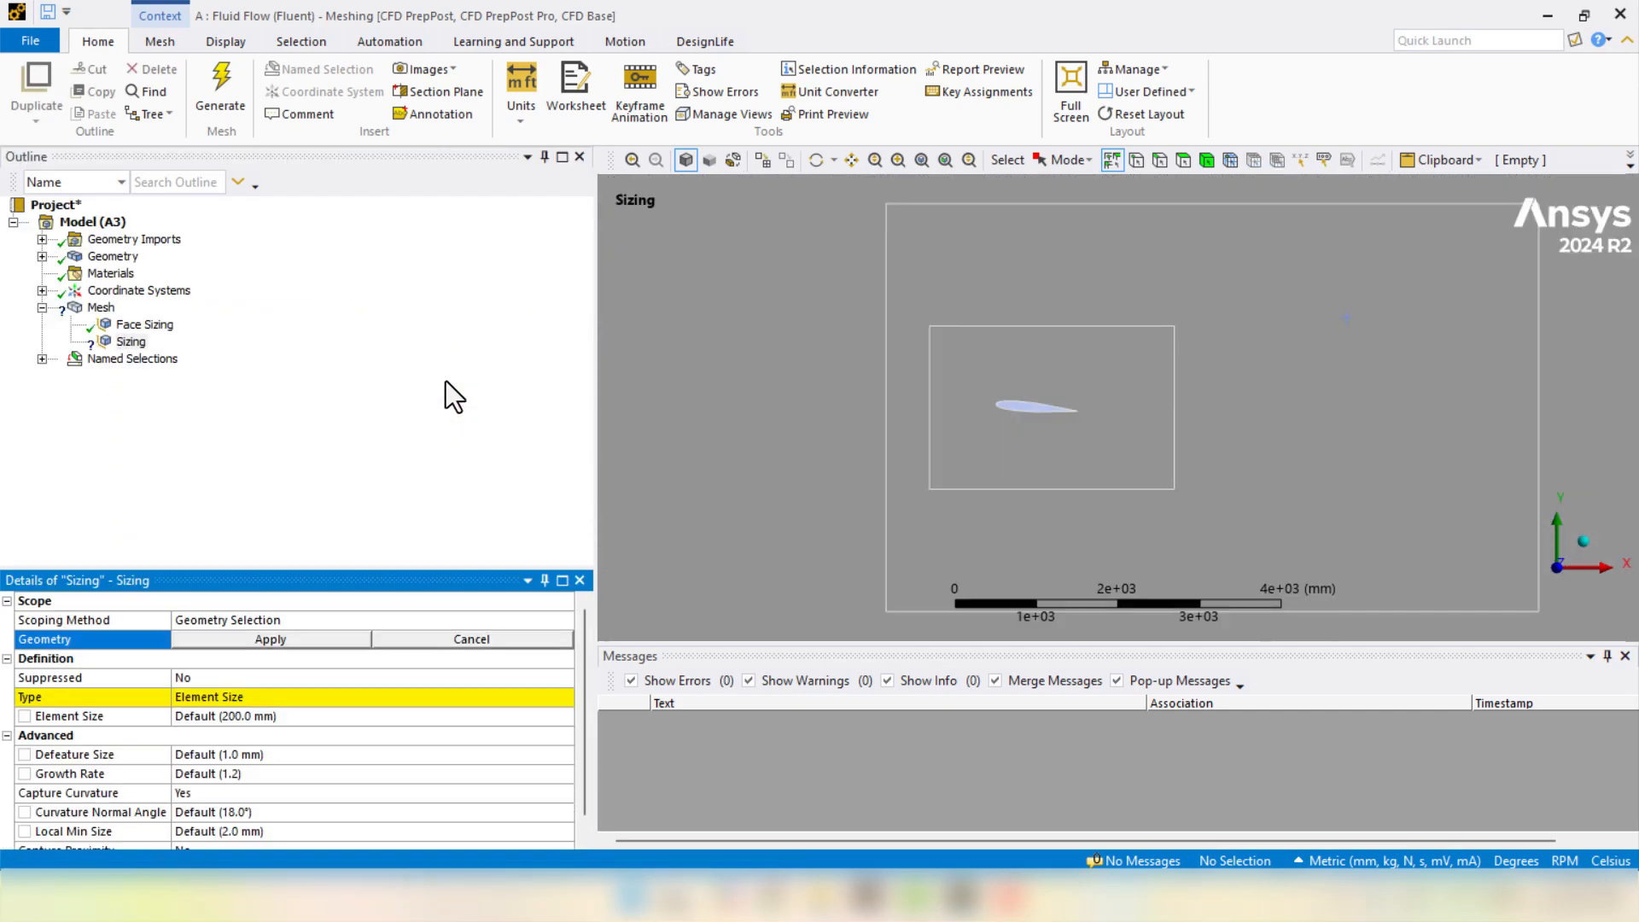
click(1067, 468)
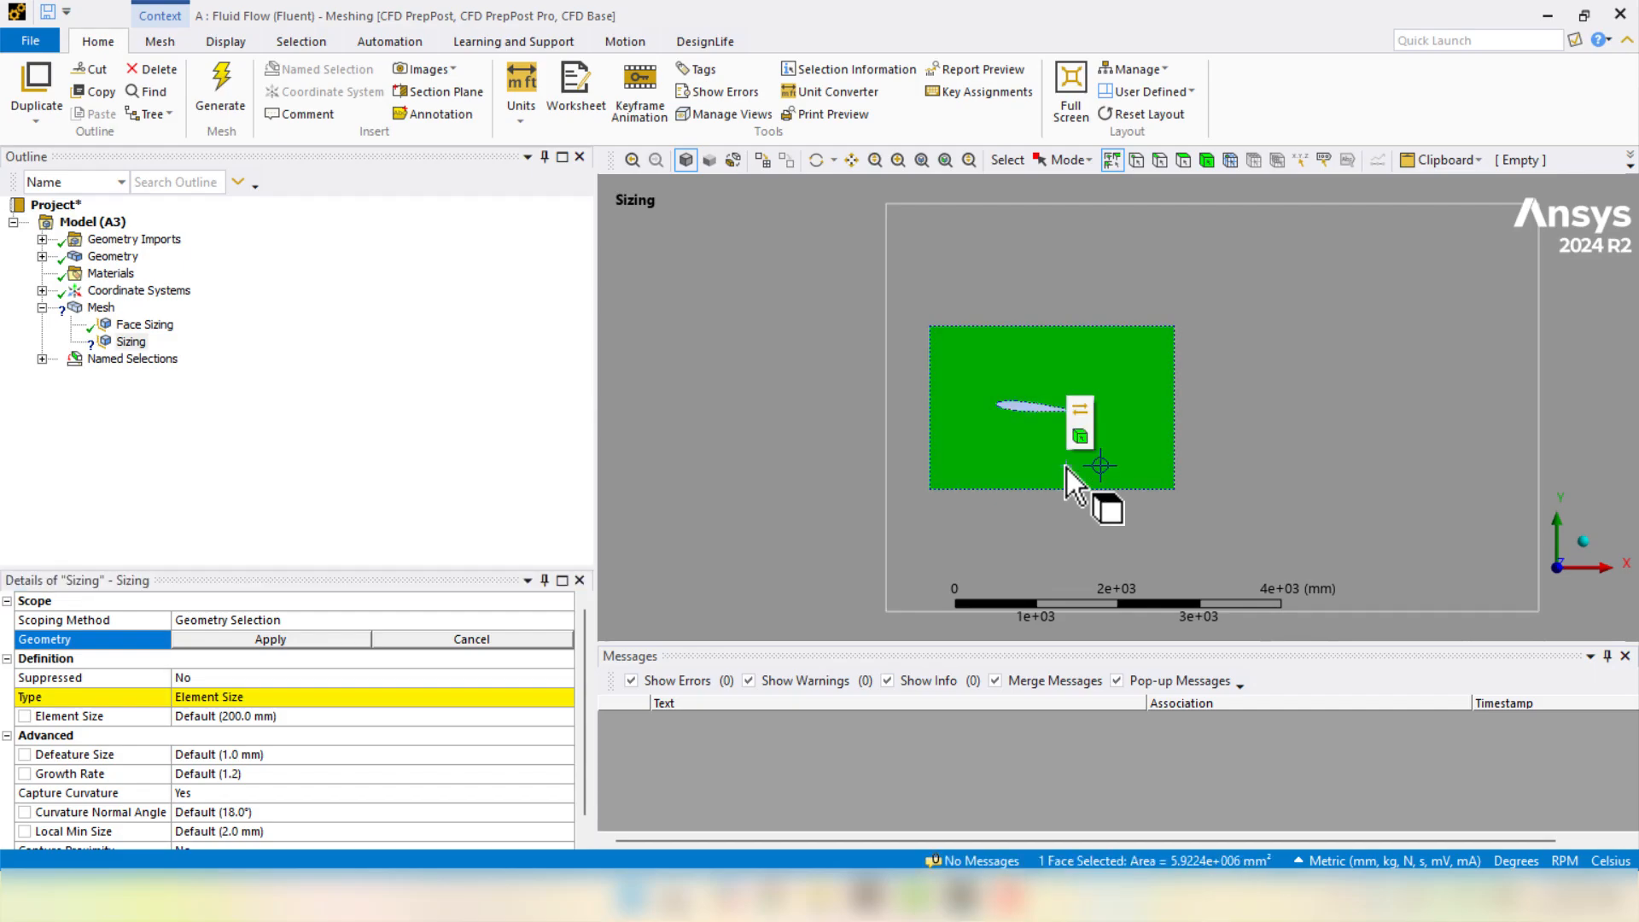
click(263, 641)
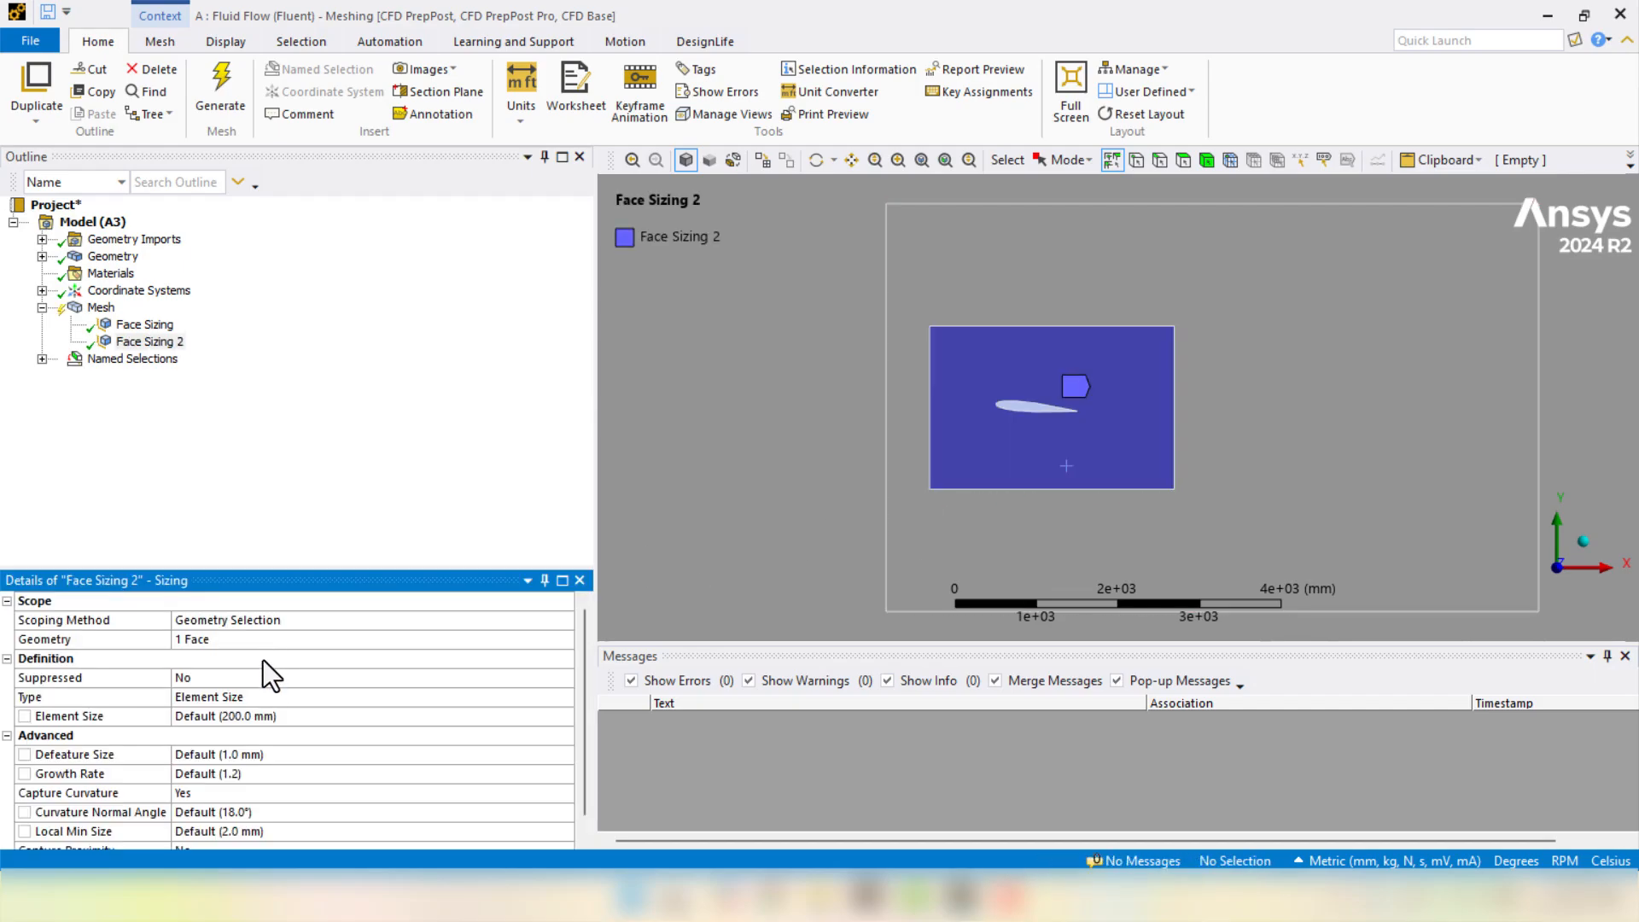
click(264, 722)
text(10)
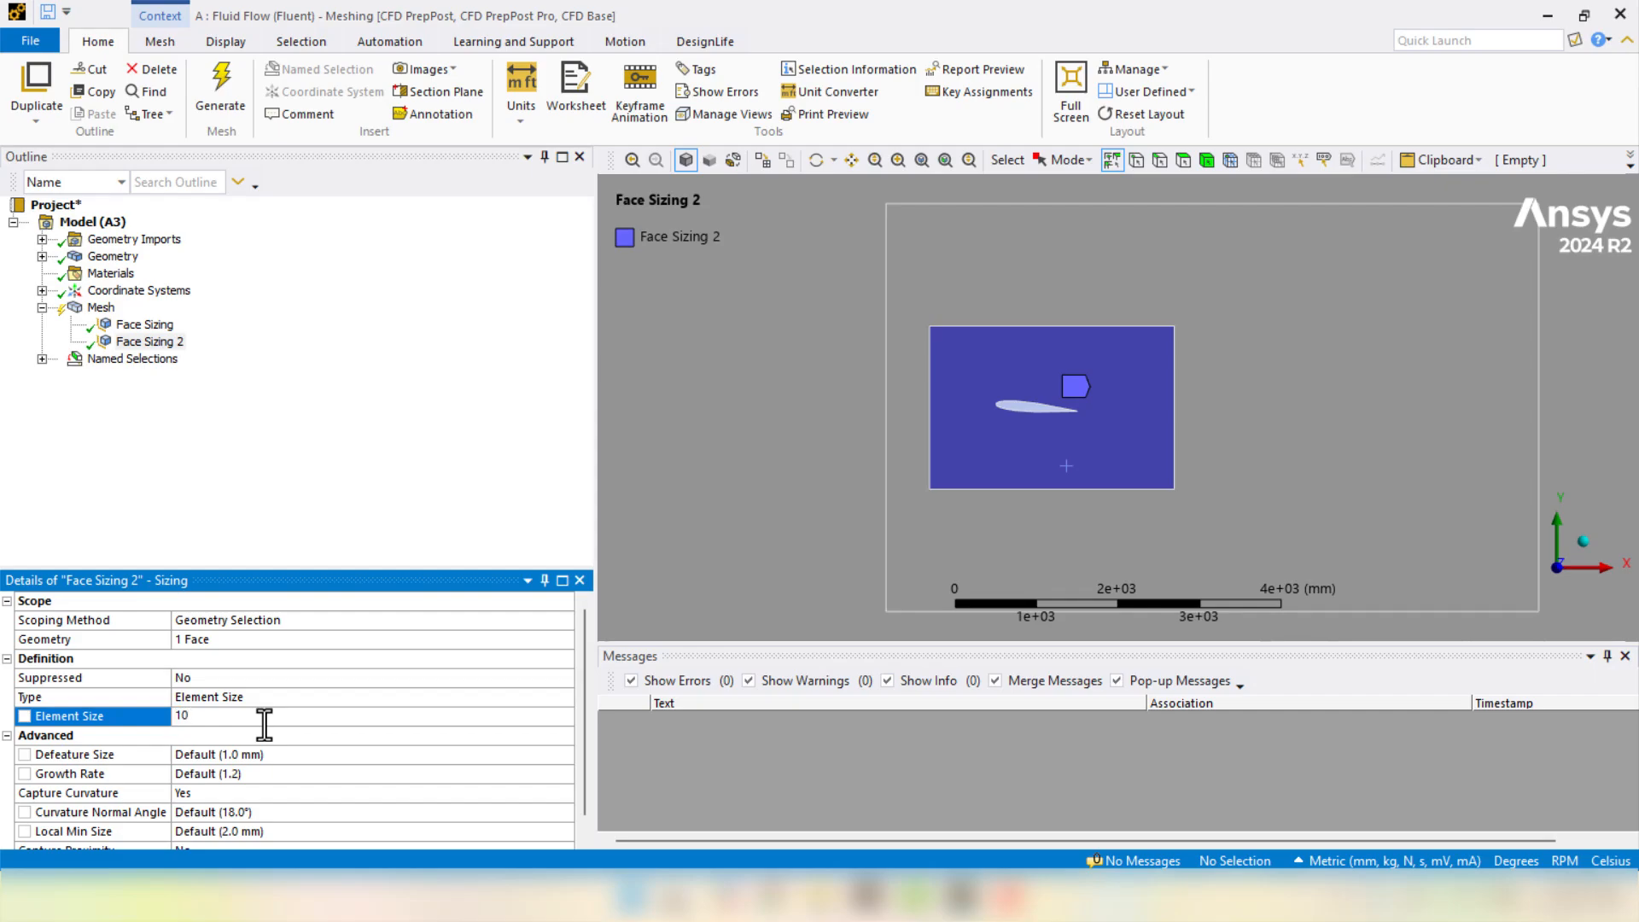
key(Return)
- Regenerate the mesh with both face sizings and zoom in on the refined inner rectangle
right_click(97, 312)
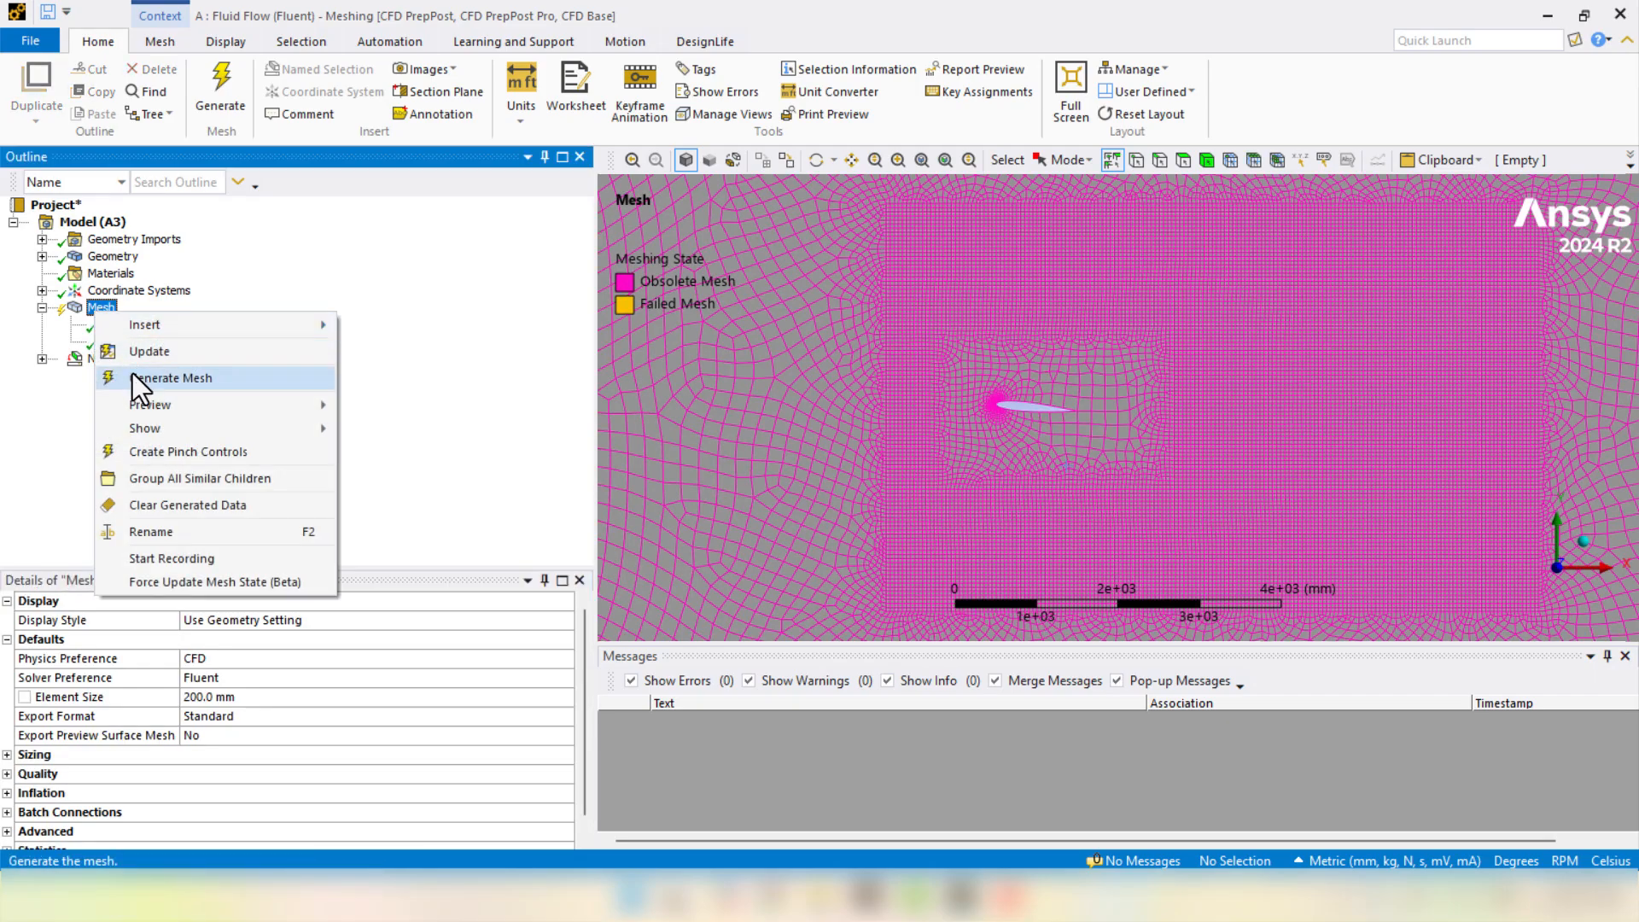
click(136, 380)
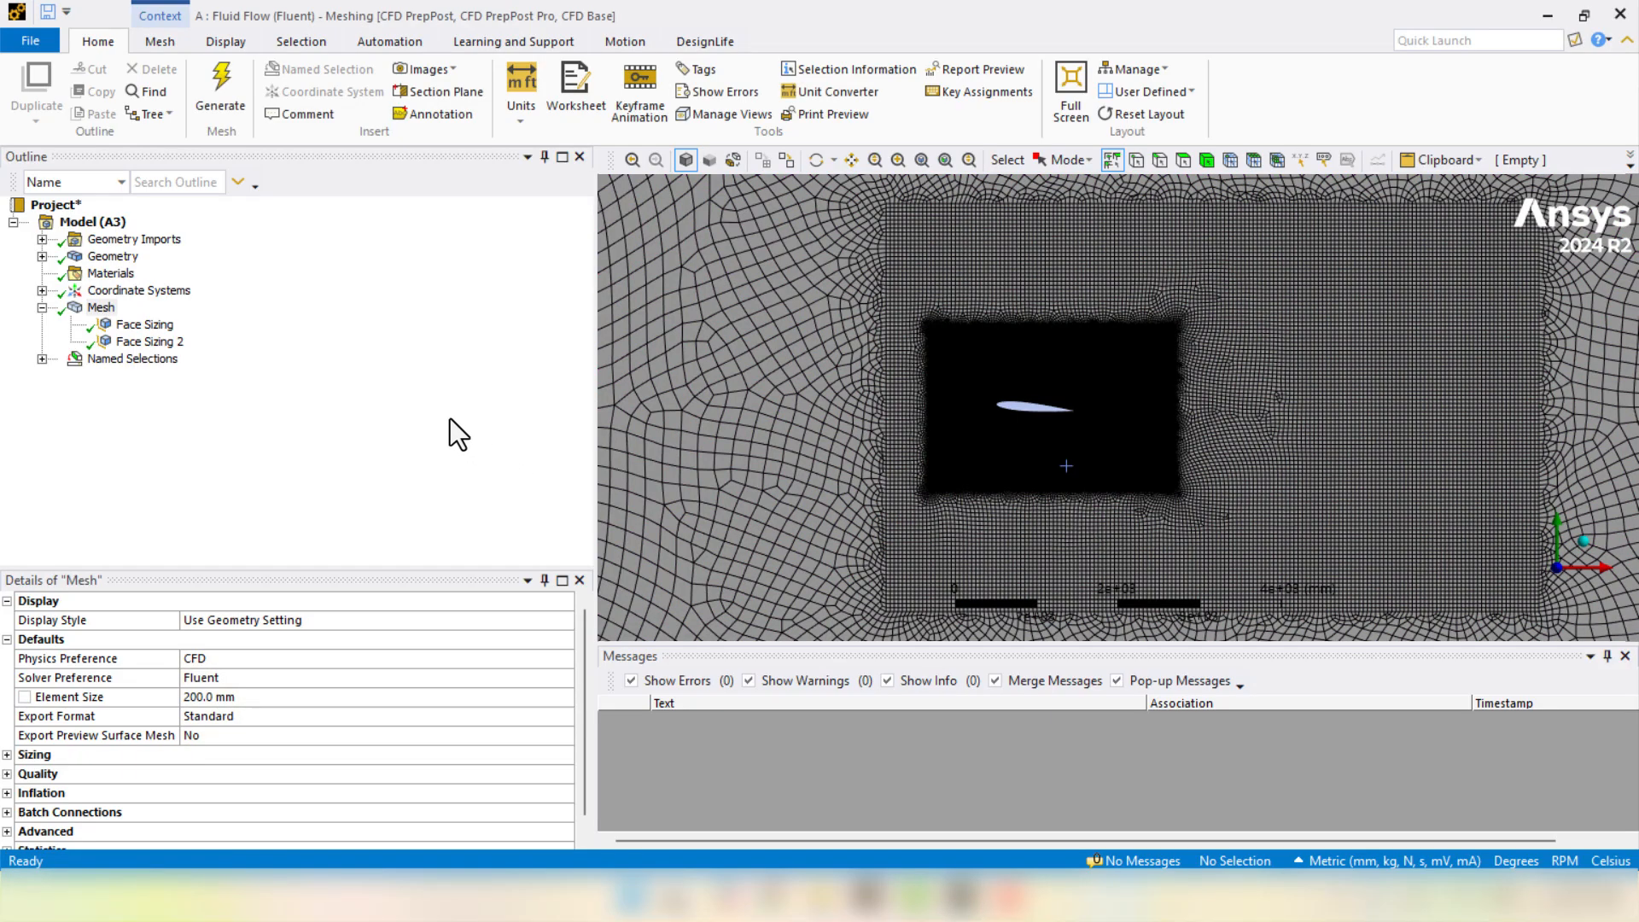
scroll(1048, 402, up, 5)
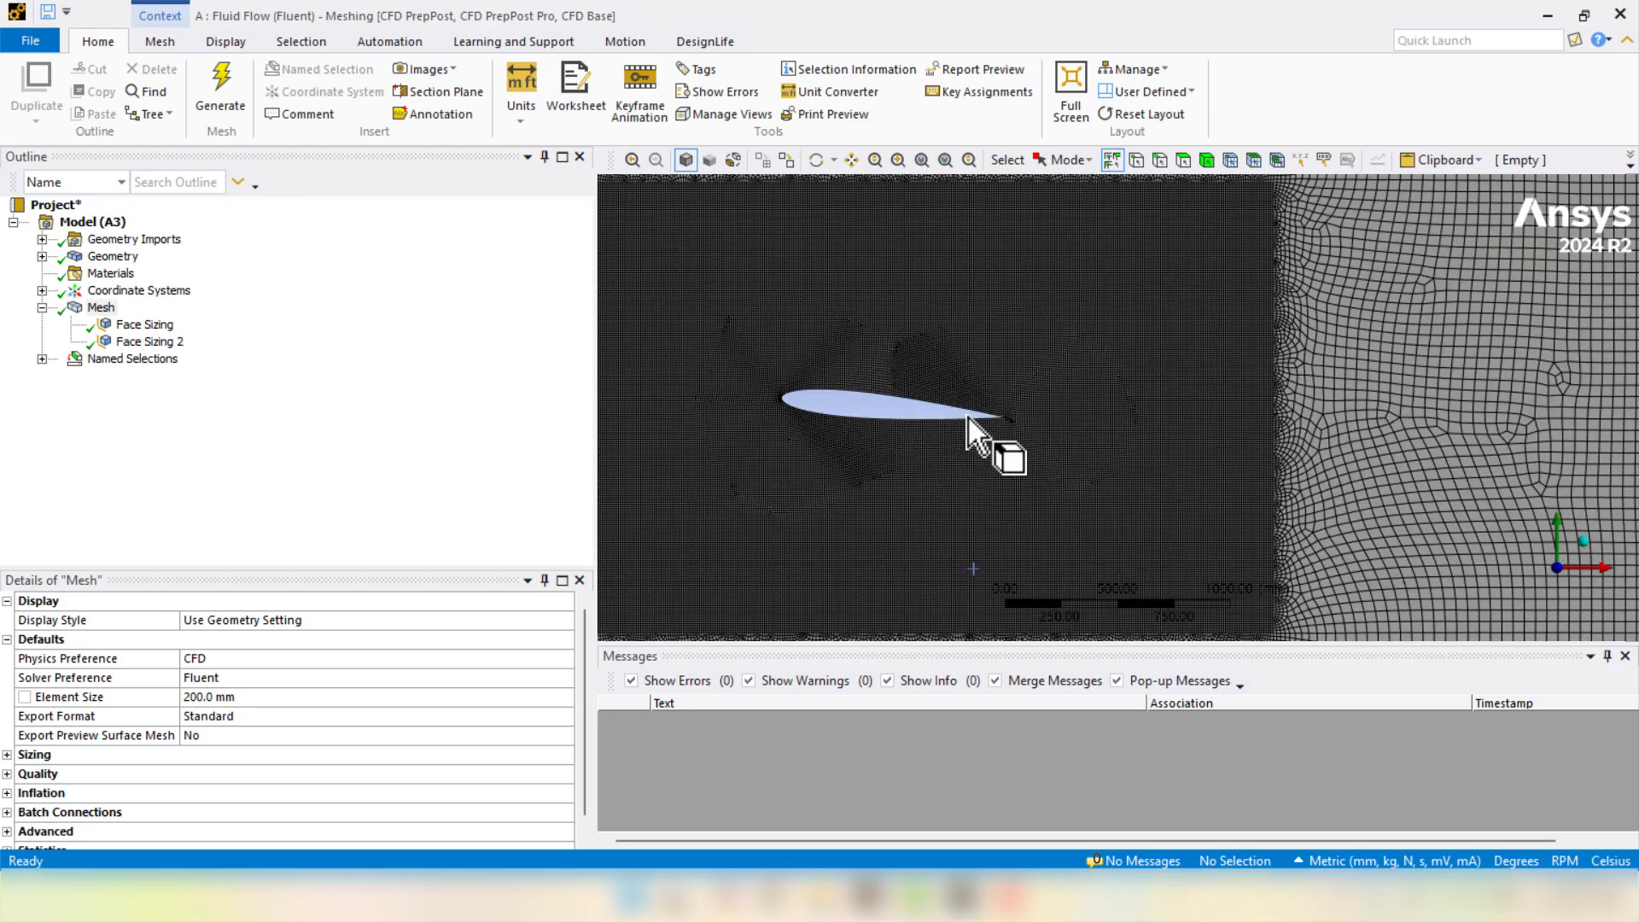
scroll(968, 418, up, 6)
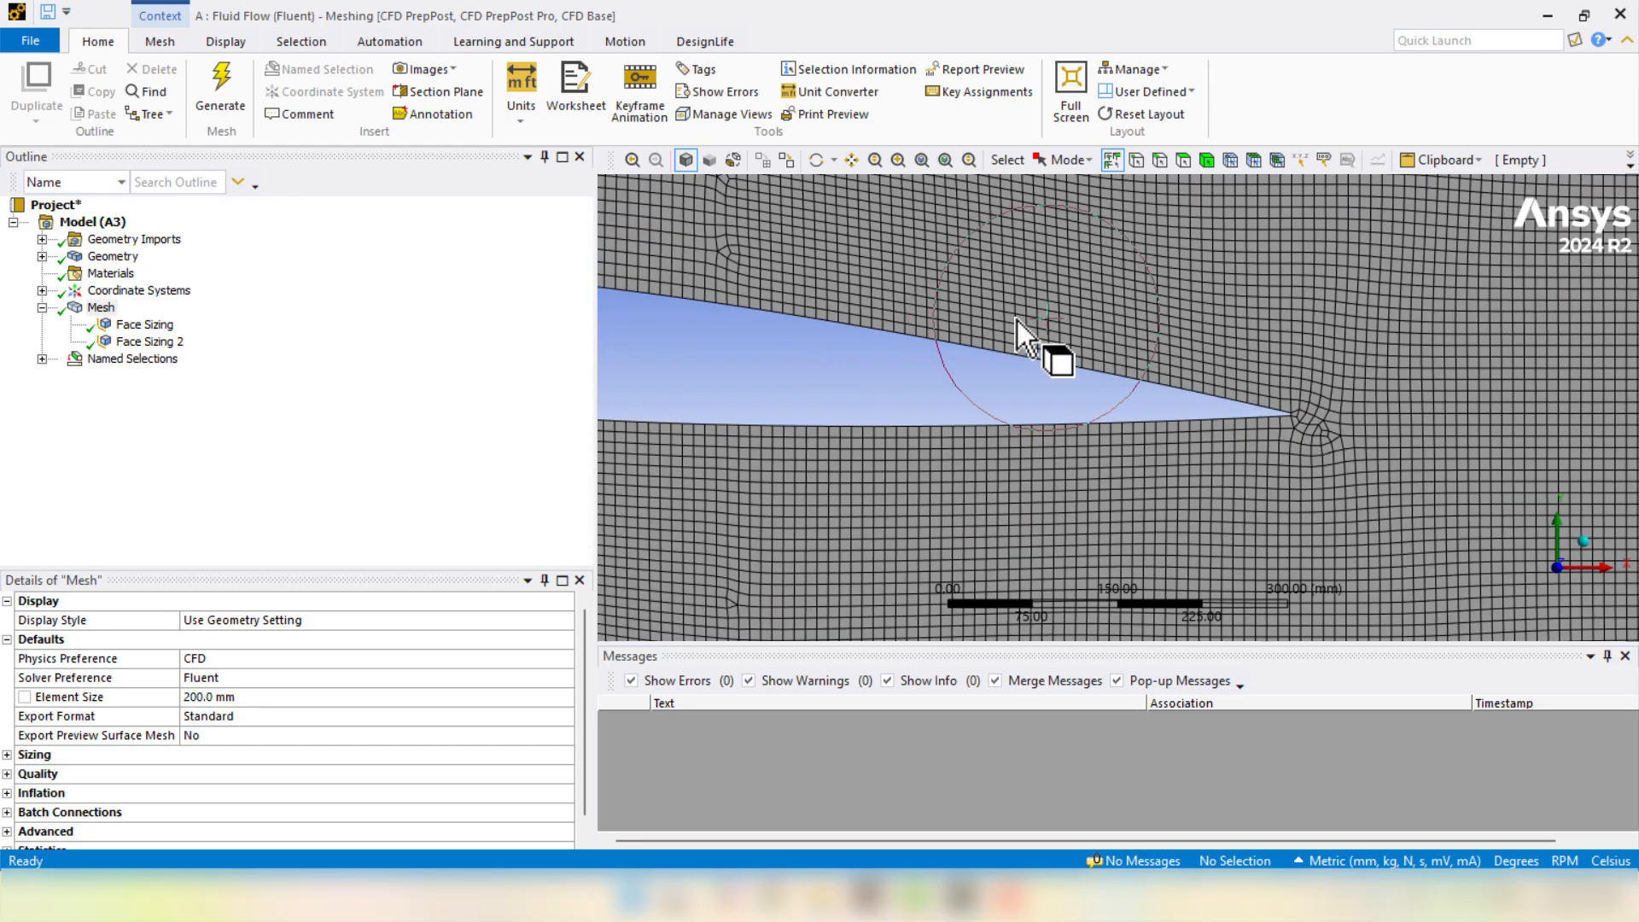
scroll(1017, 320, down, 3)
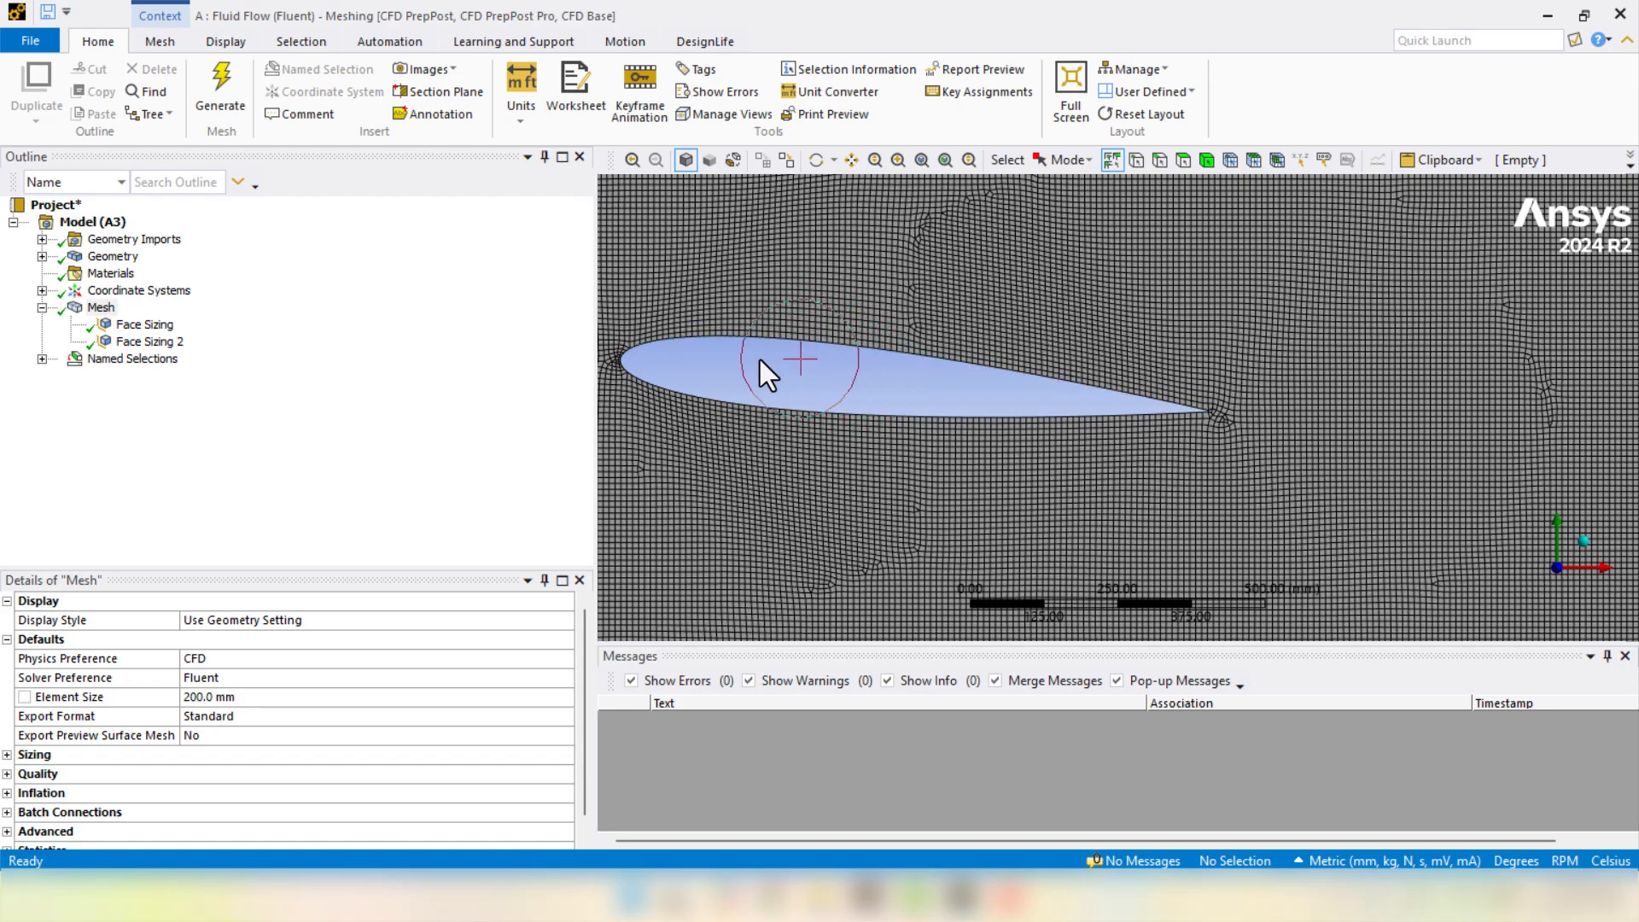
- Add an Edge Sizing of 6 mm on the two airfoil edges
right_click(98, 308)
mouse_move(136, 321)
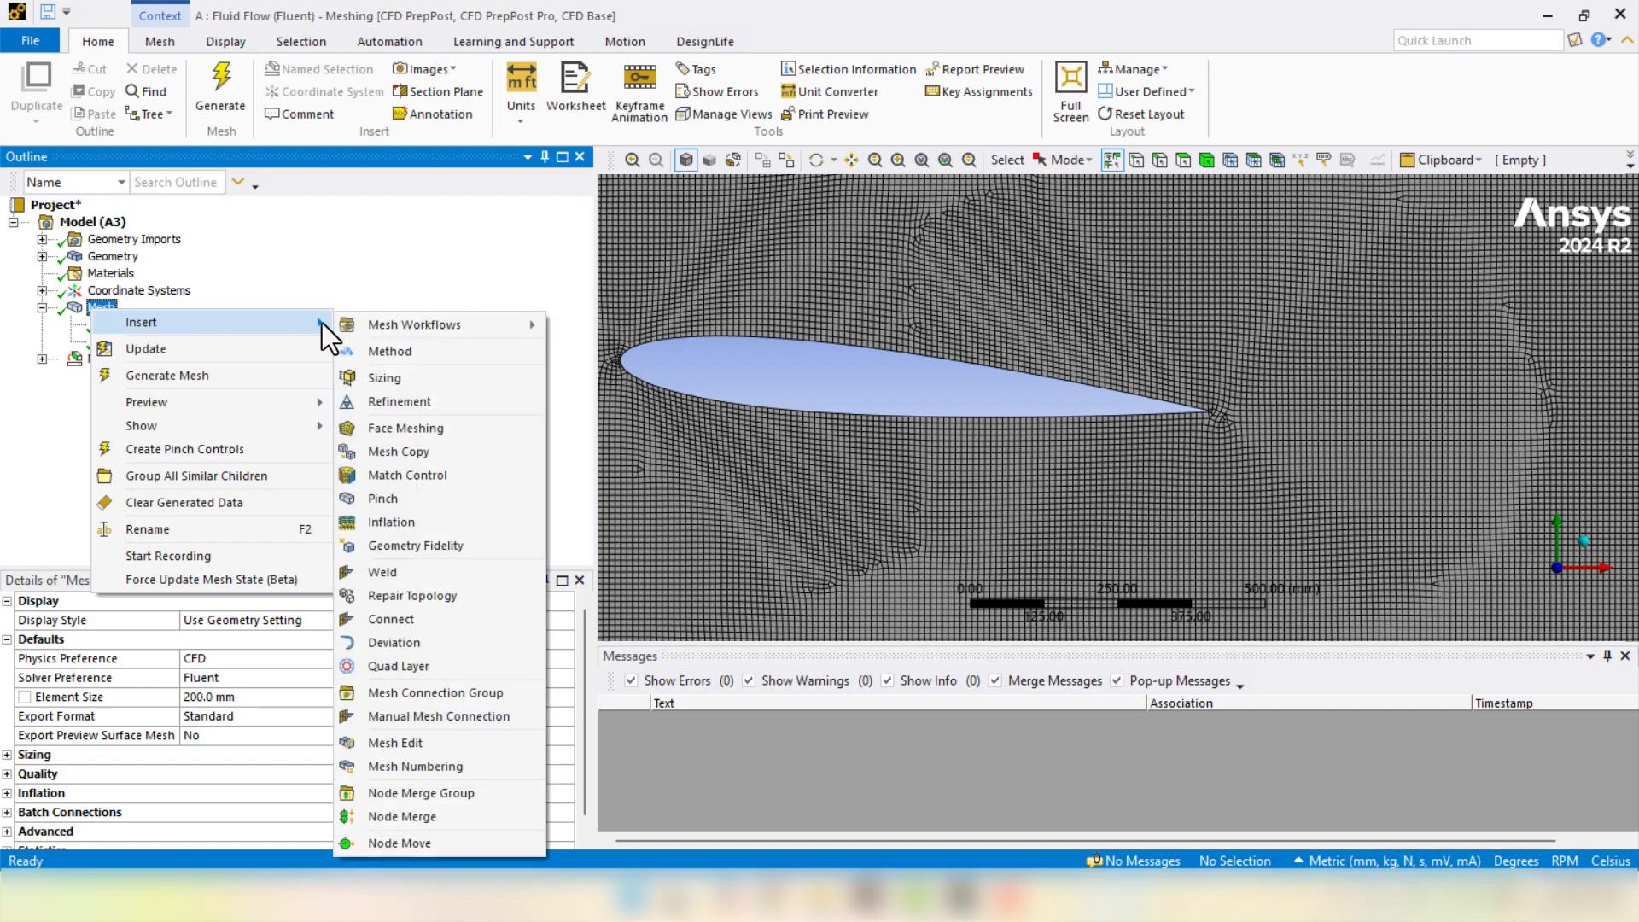
click(379, 378)
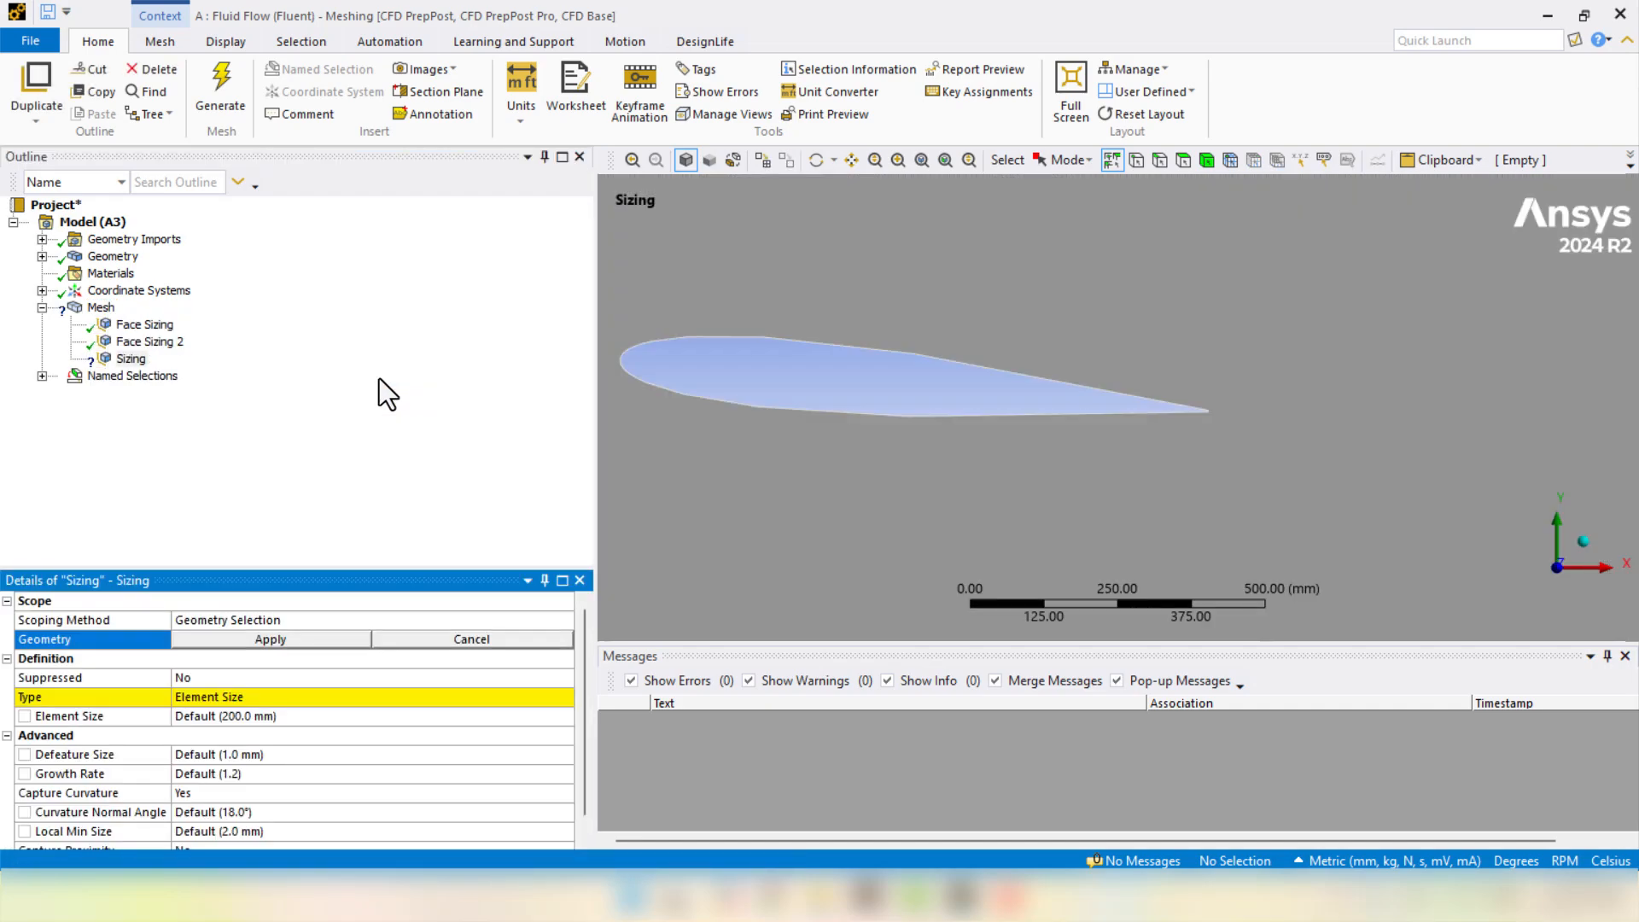
click(1152, 160)
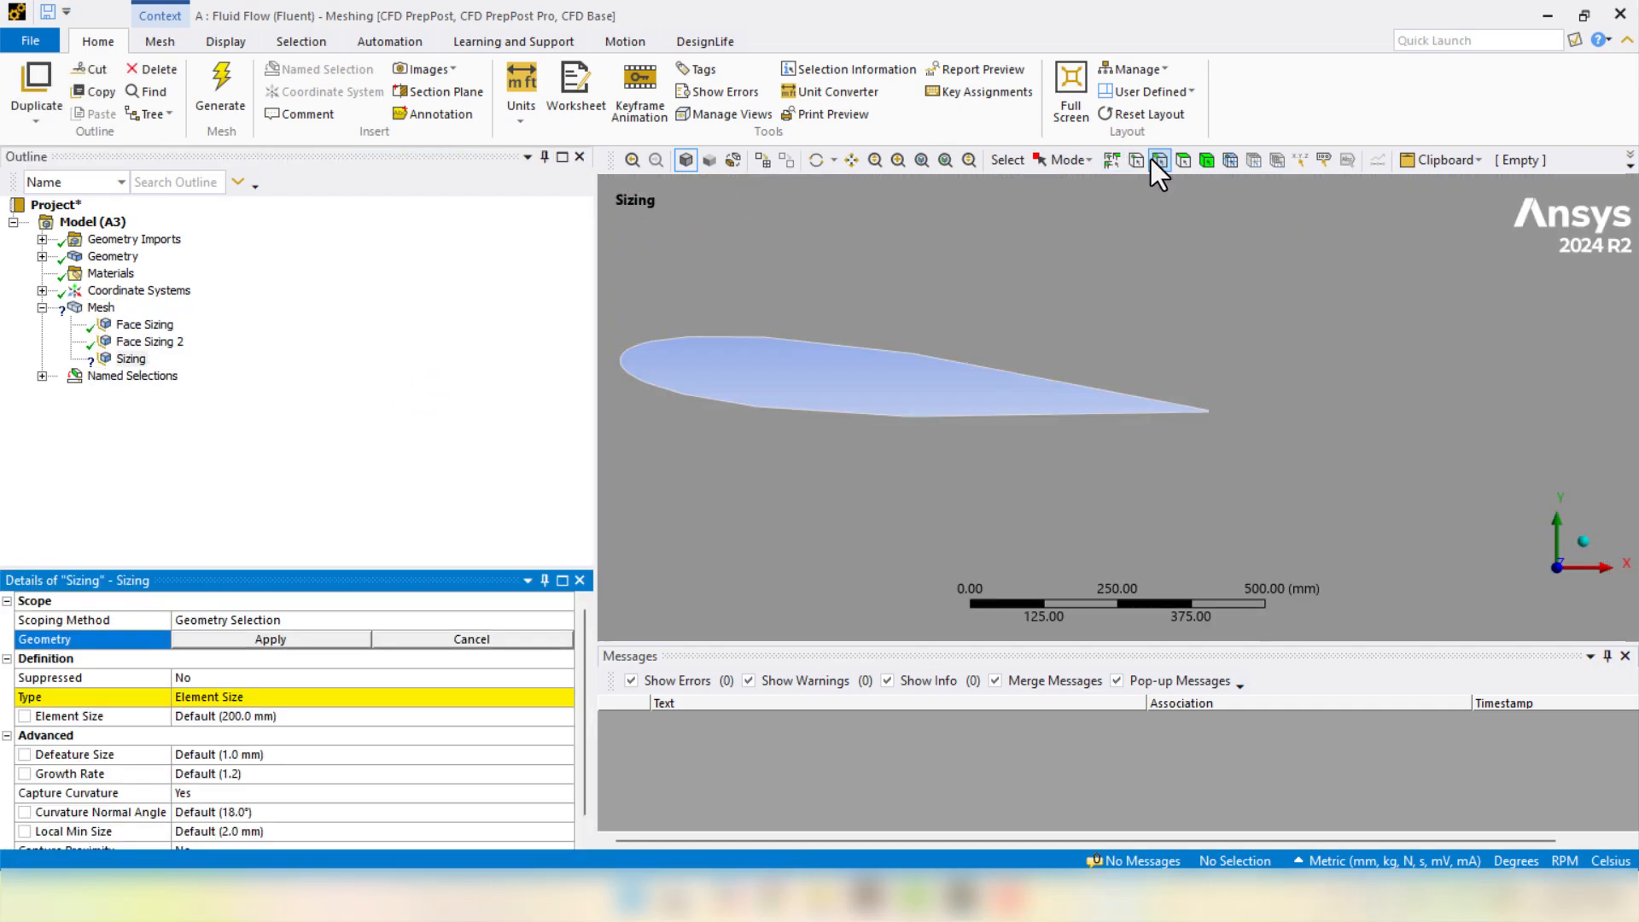
double_click(878, 353)
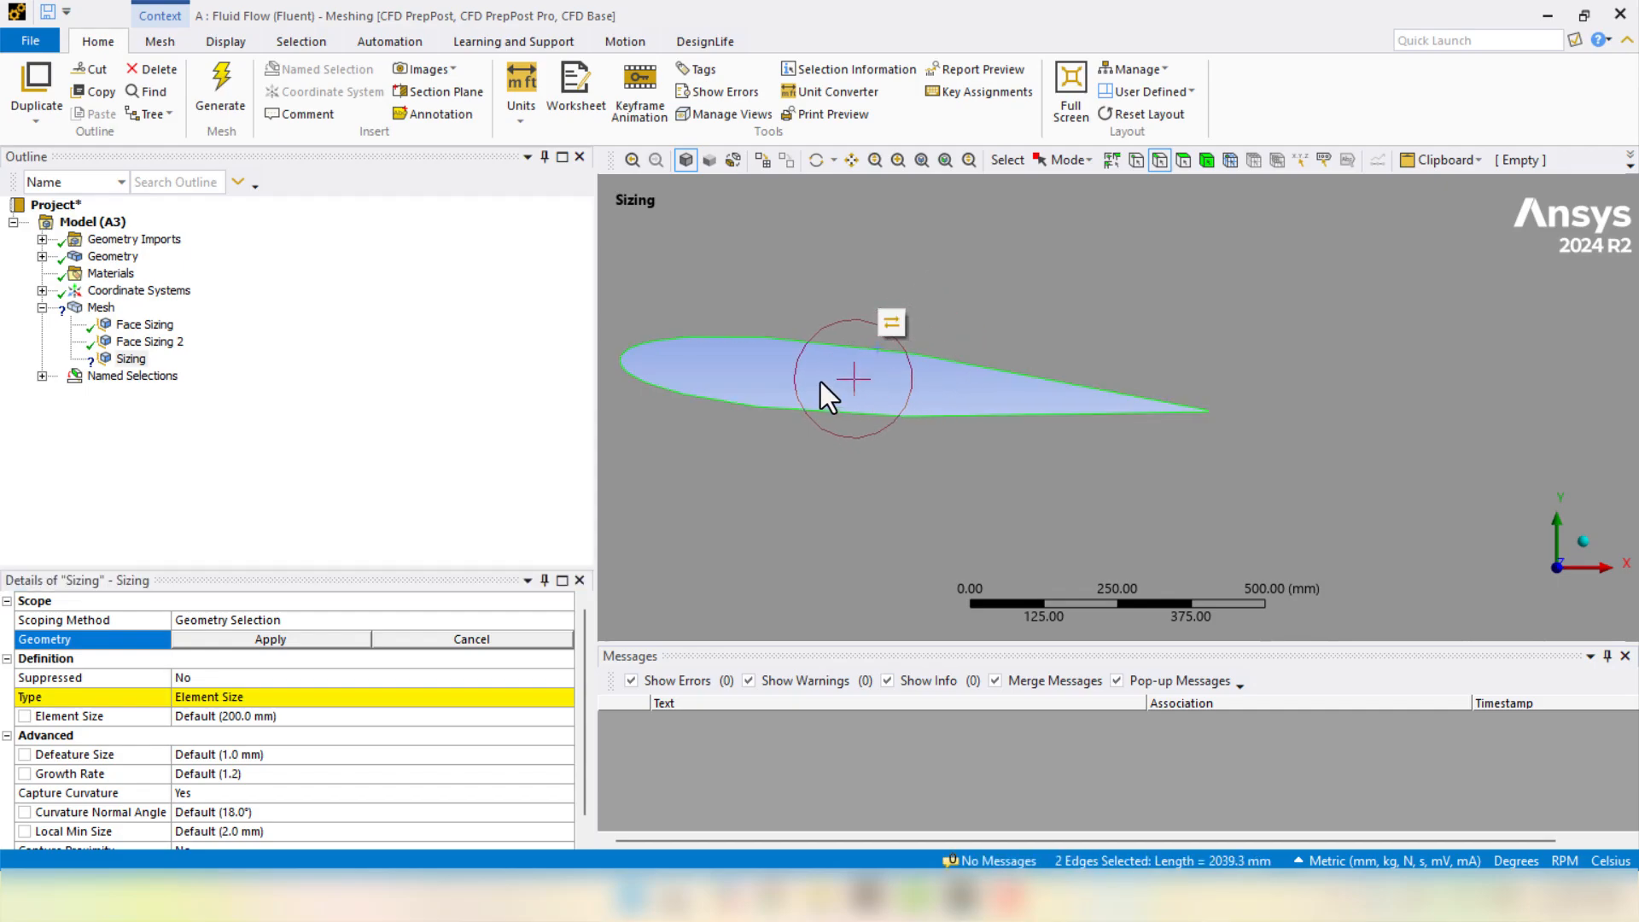
click(207, 638)
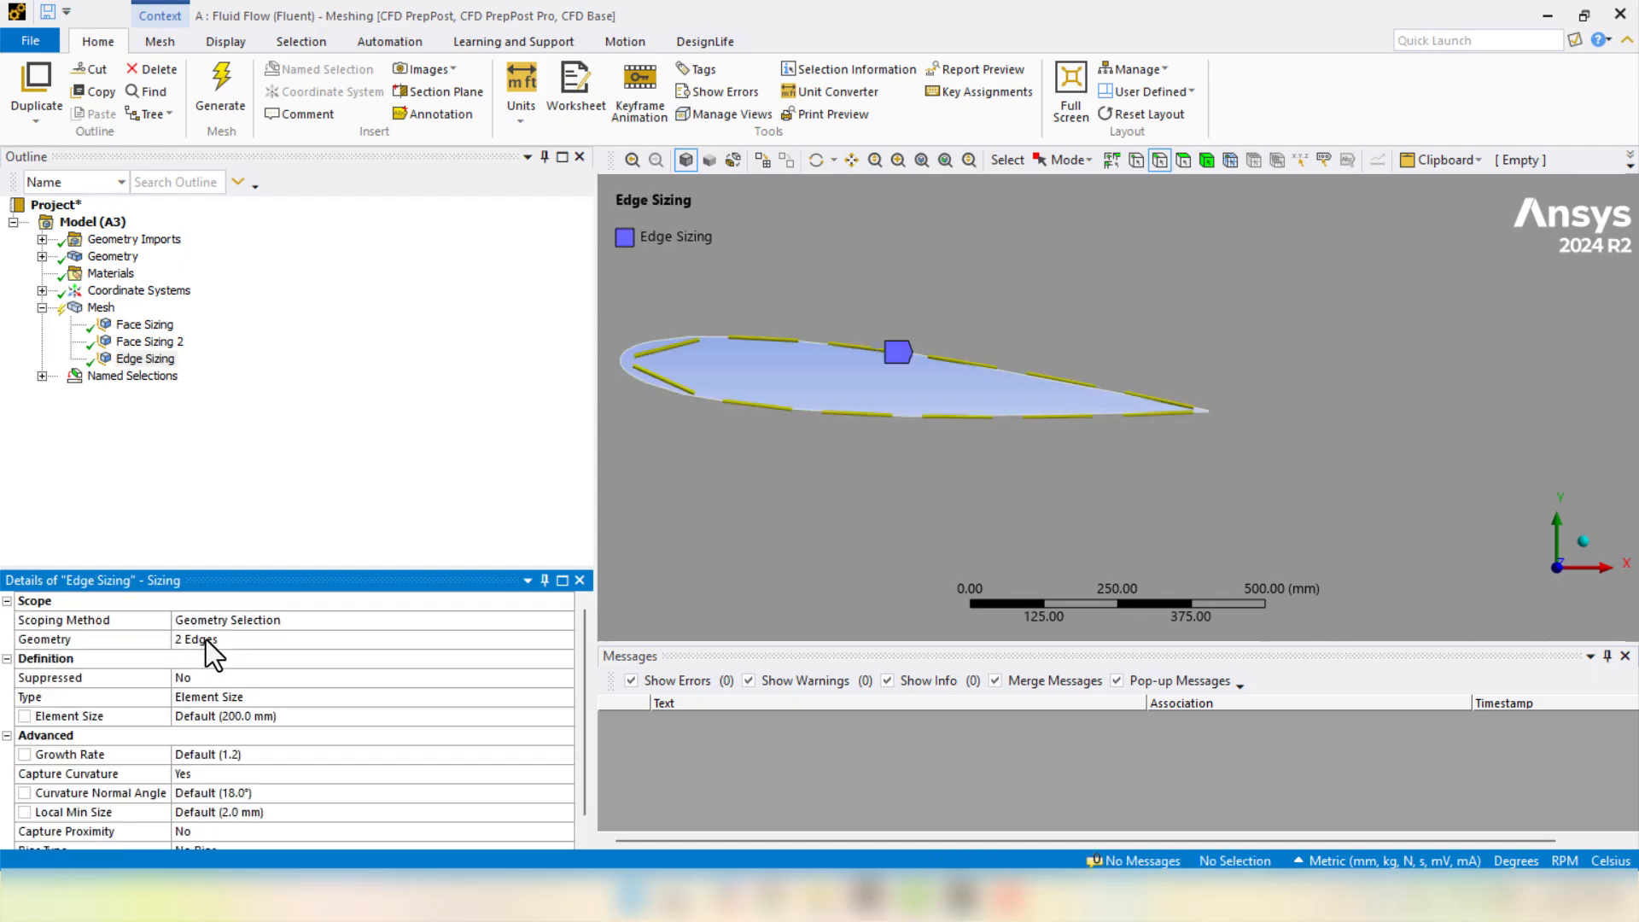
click(226, 720)
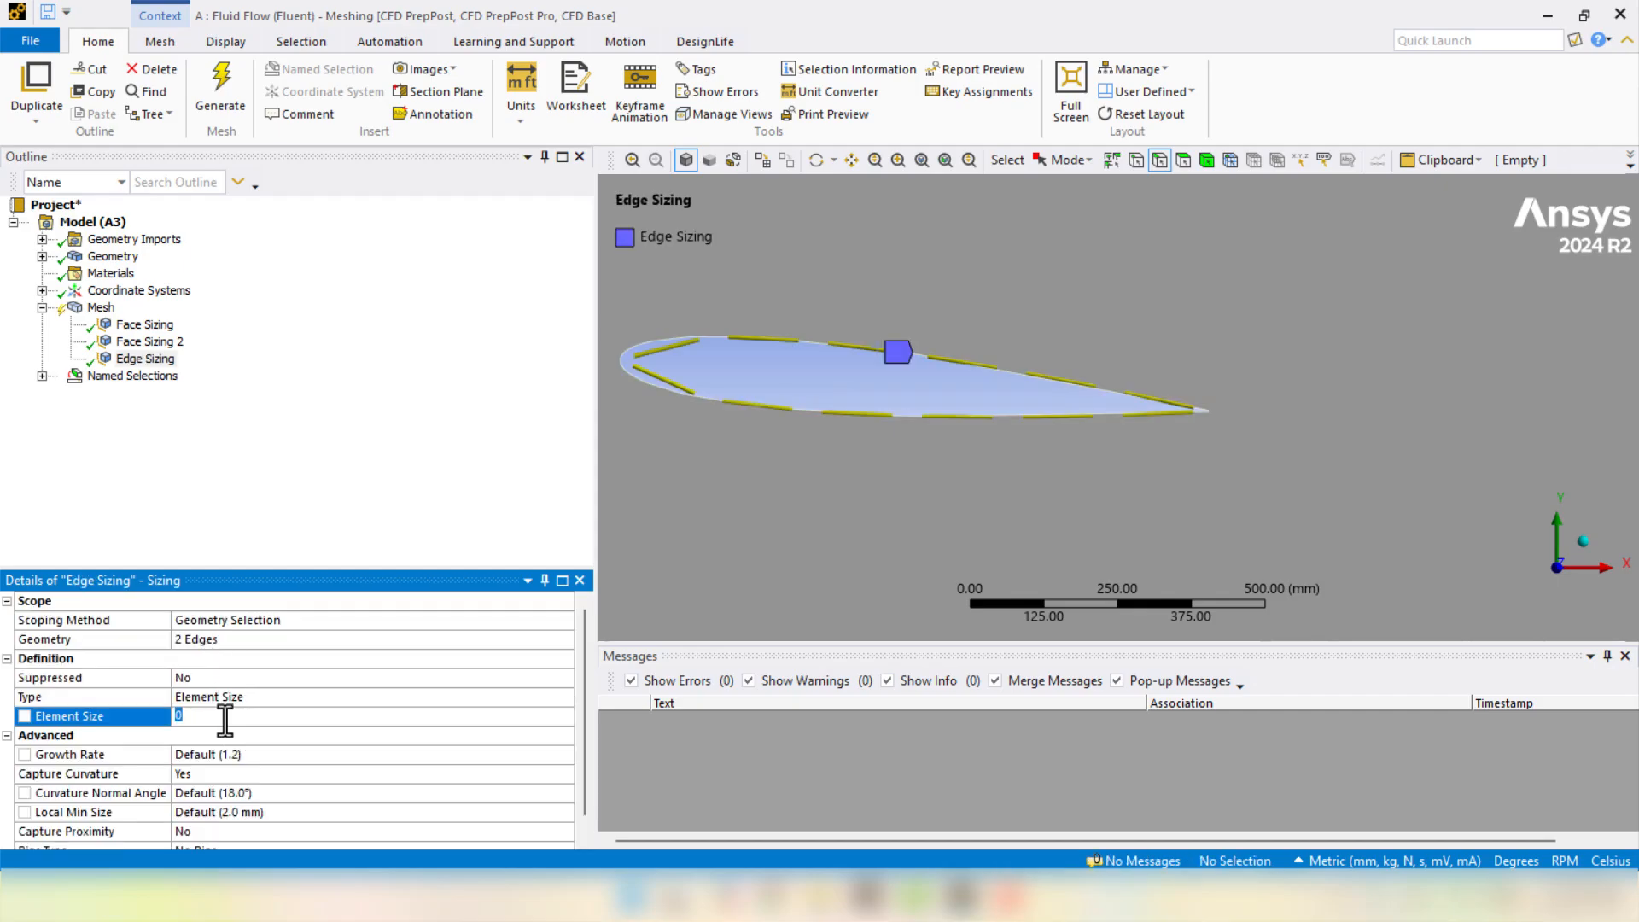
text(6)
key(Return)
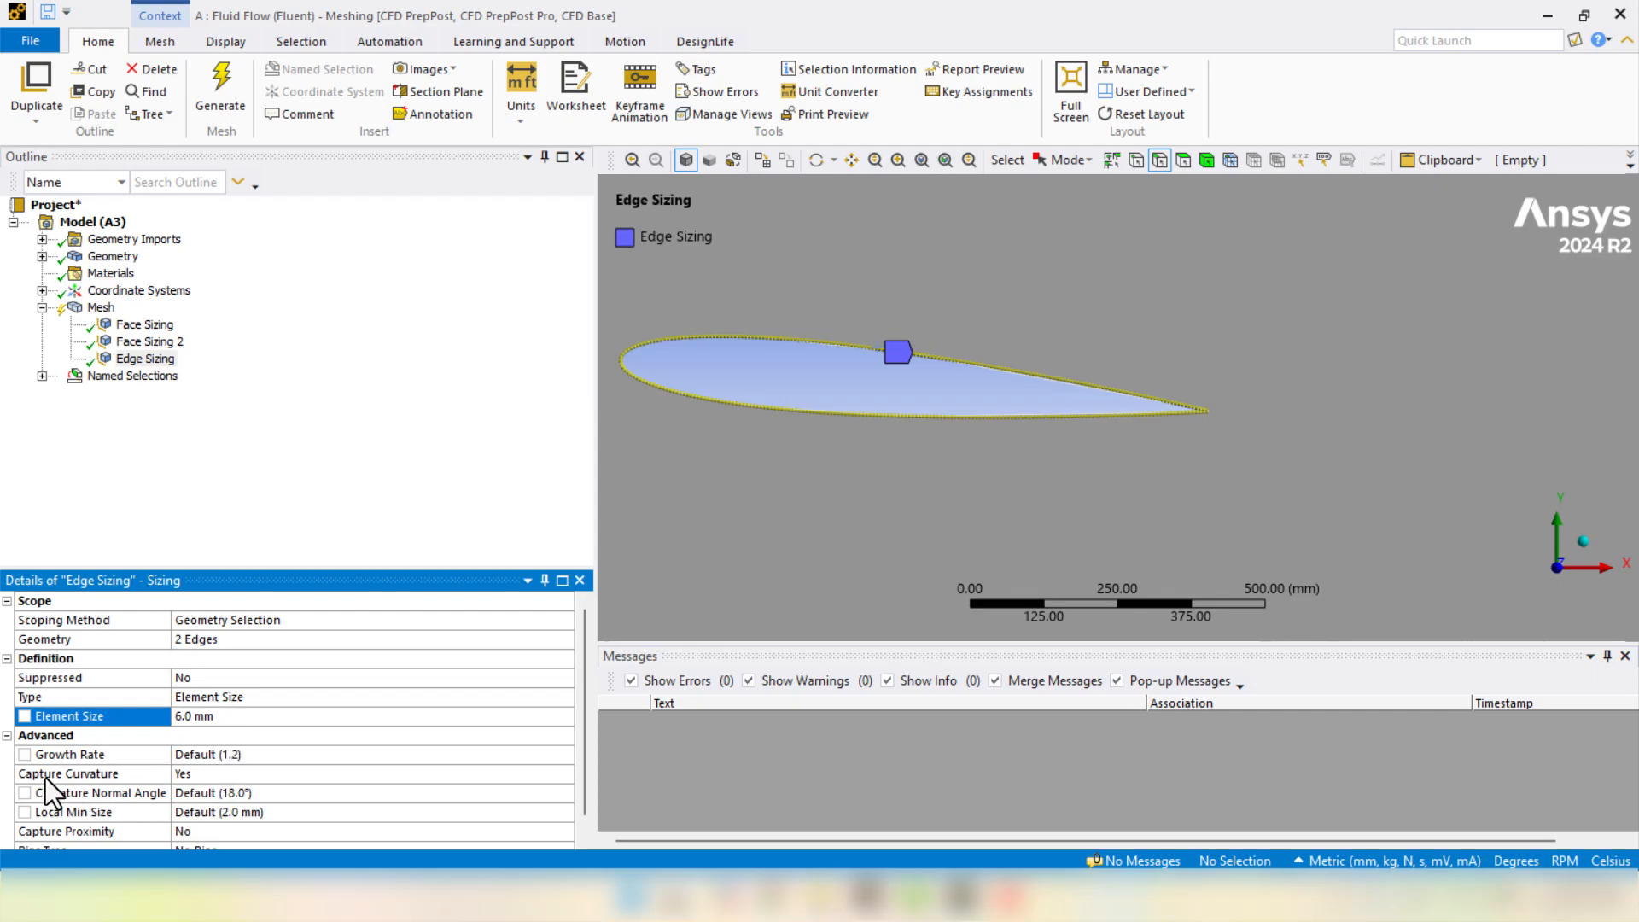
- Change the edge sizing Behavior to Hard
click(208, 773)
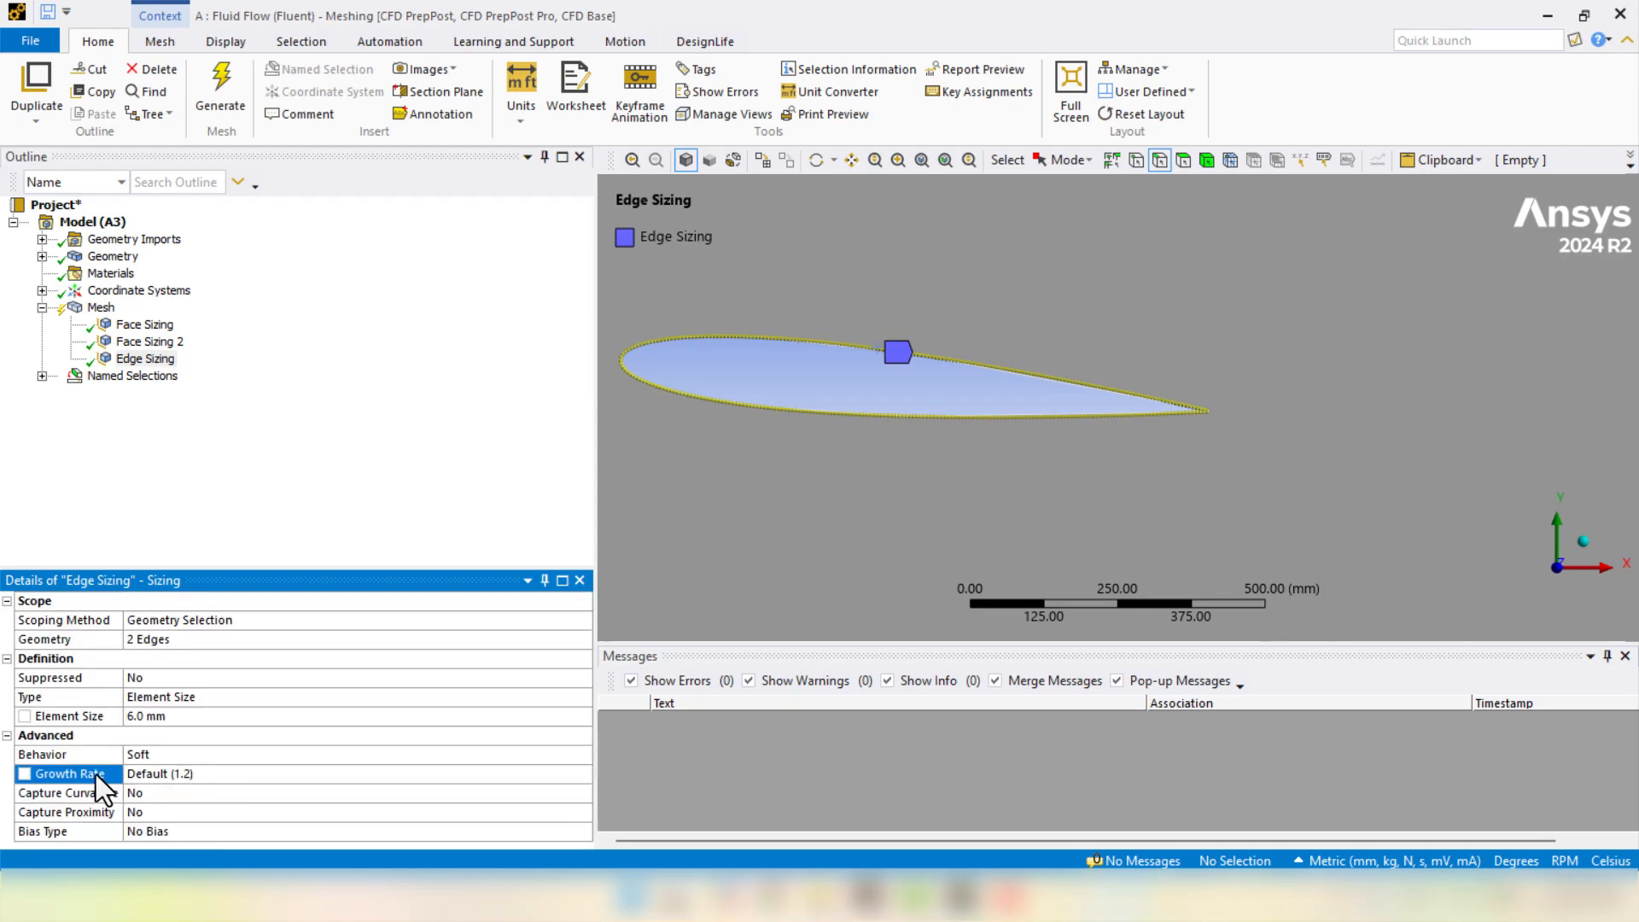
click(146, 756)
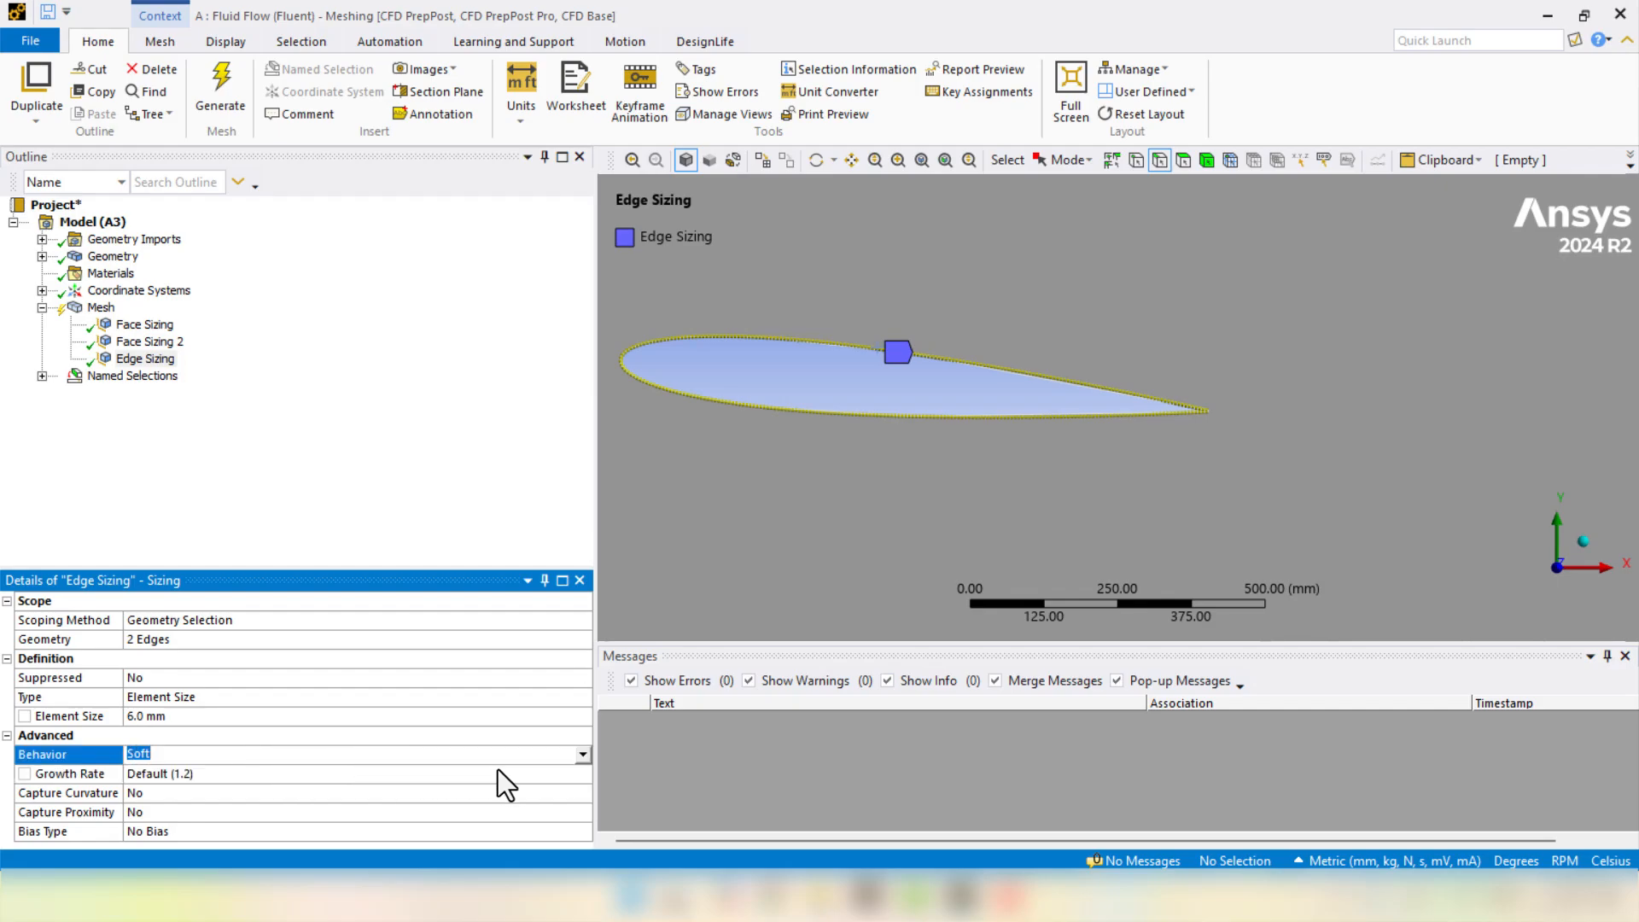
click(584, 756)
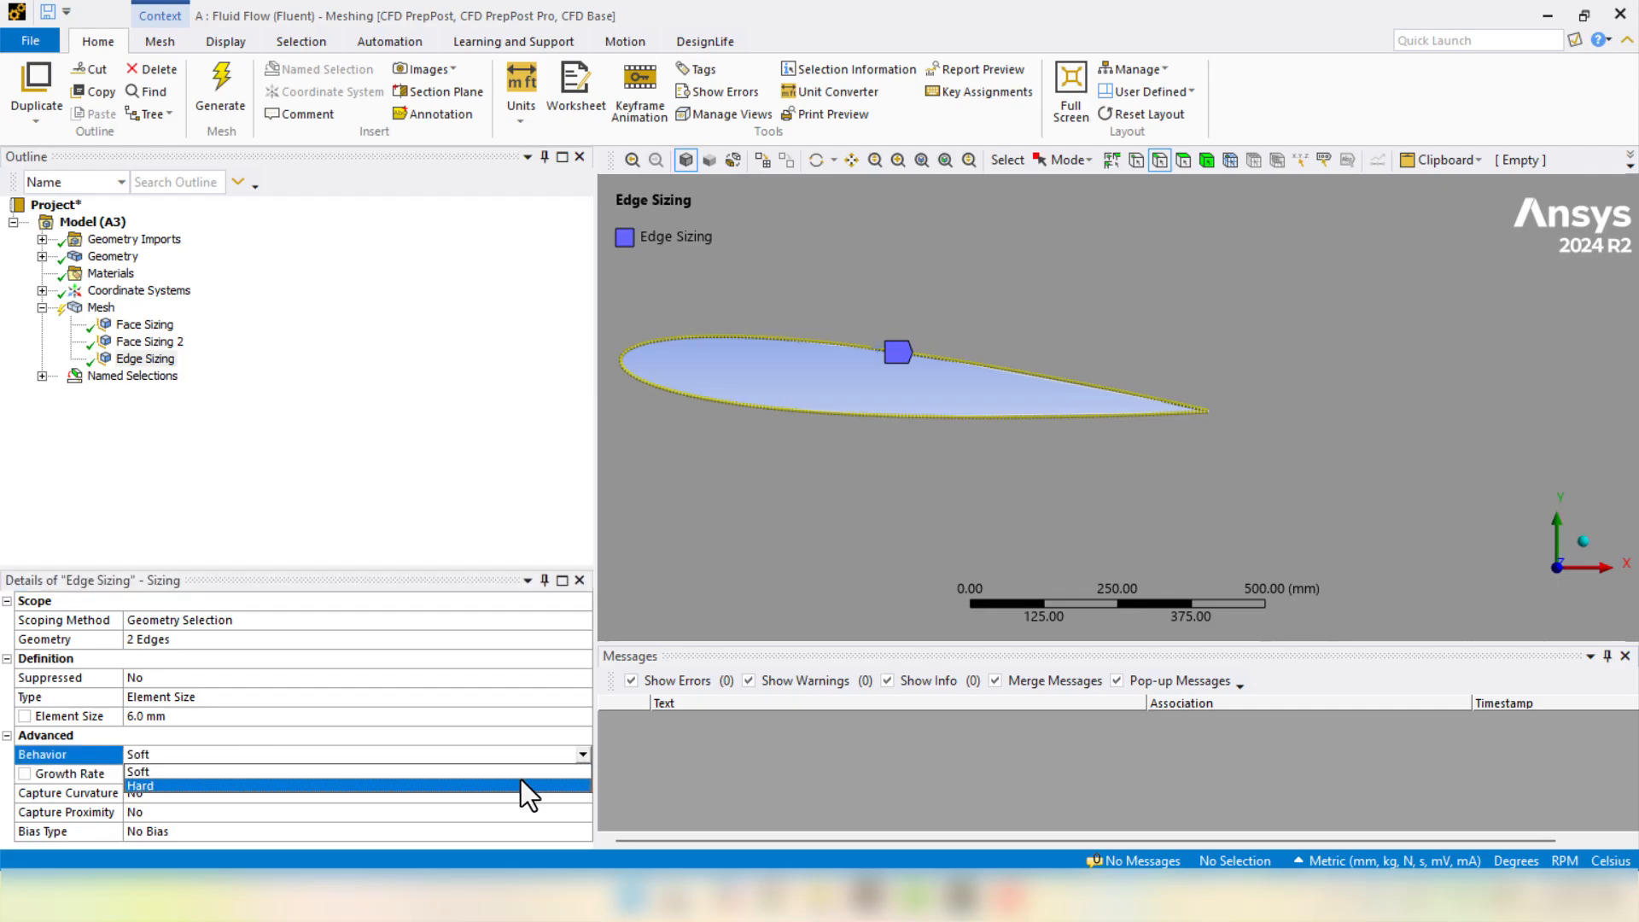
click(521, 783)
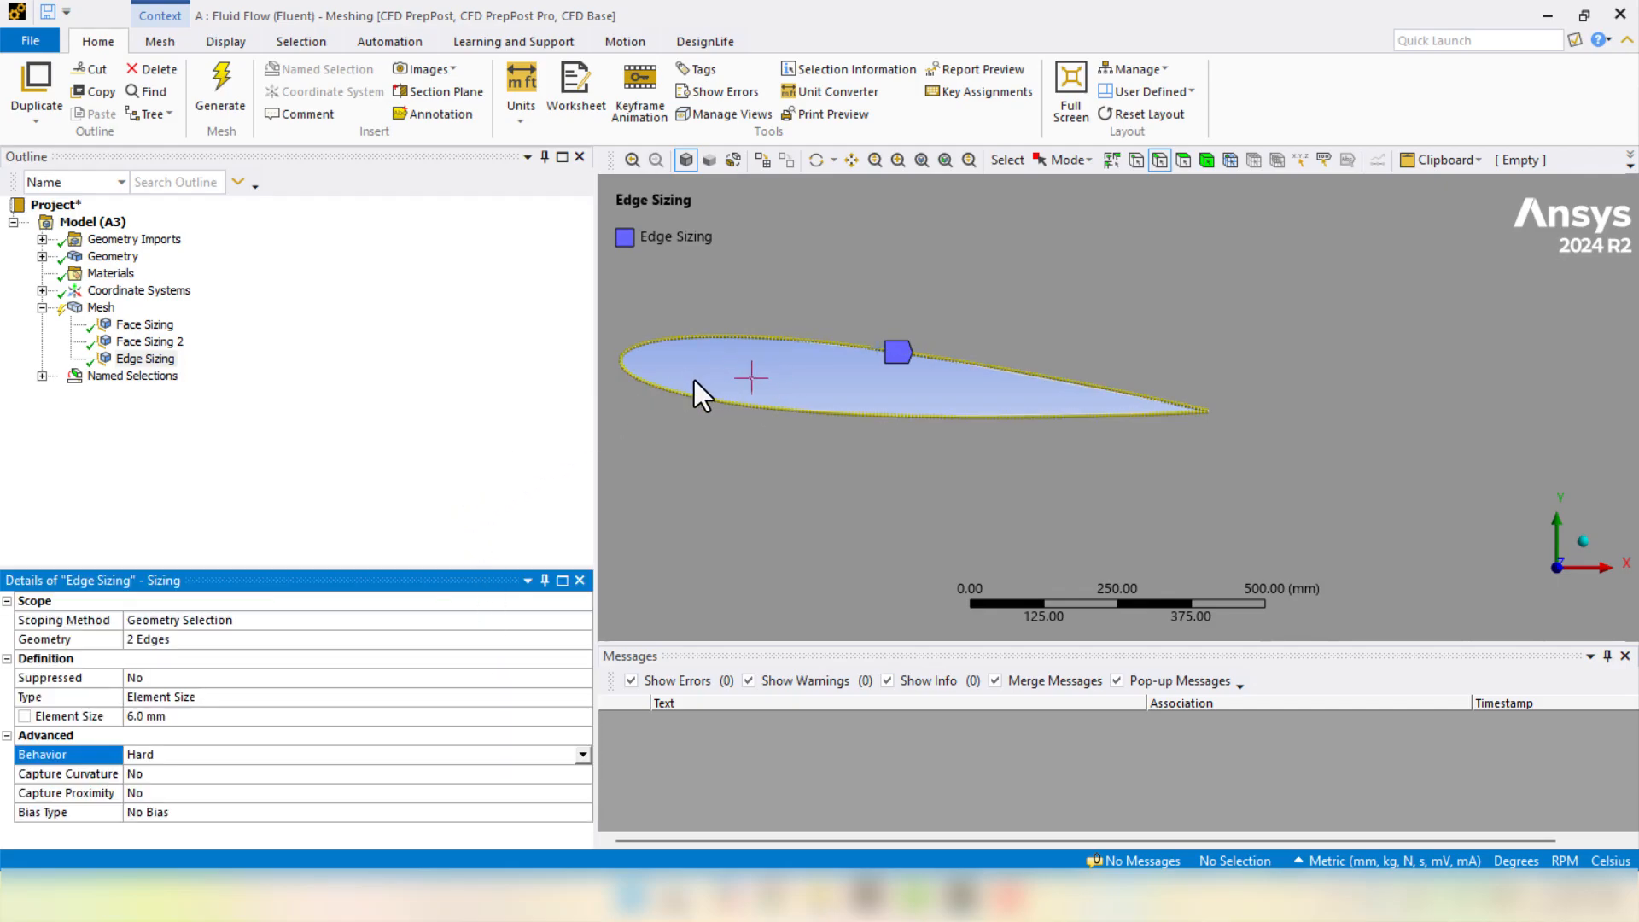
click(172, 341)
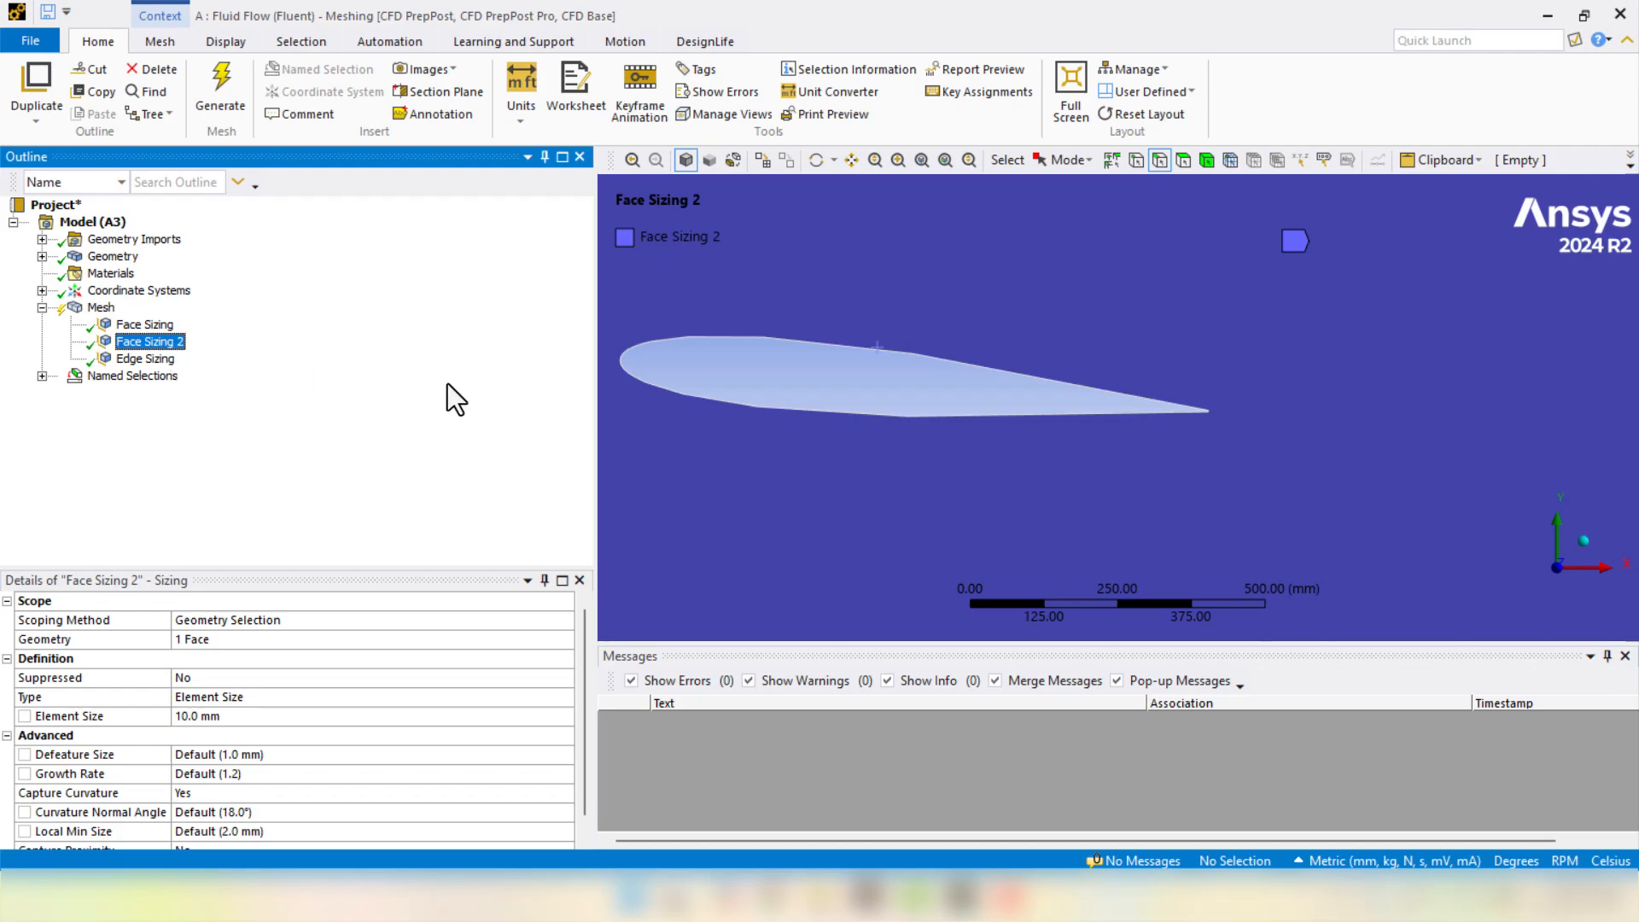
- Generate the mesh and zoom in to inspect the fine cells near the airfoil surface
right_click(101, 308)
click(147, 373)
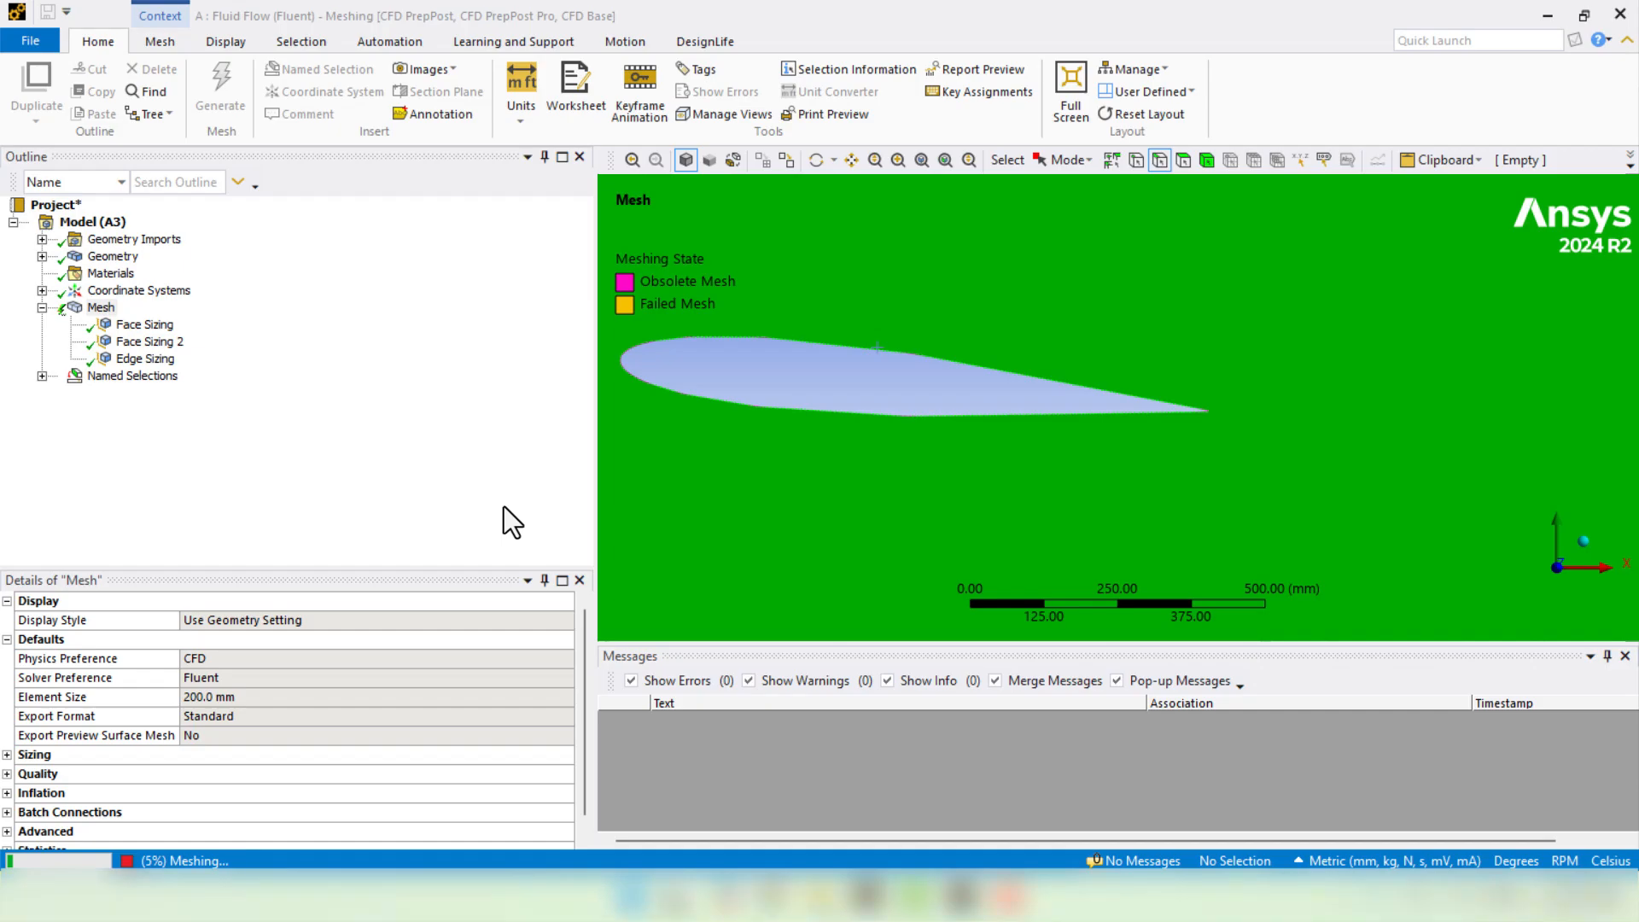
scroll(908, 388, up, 10)
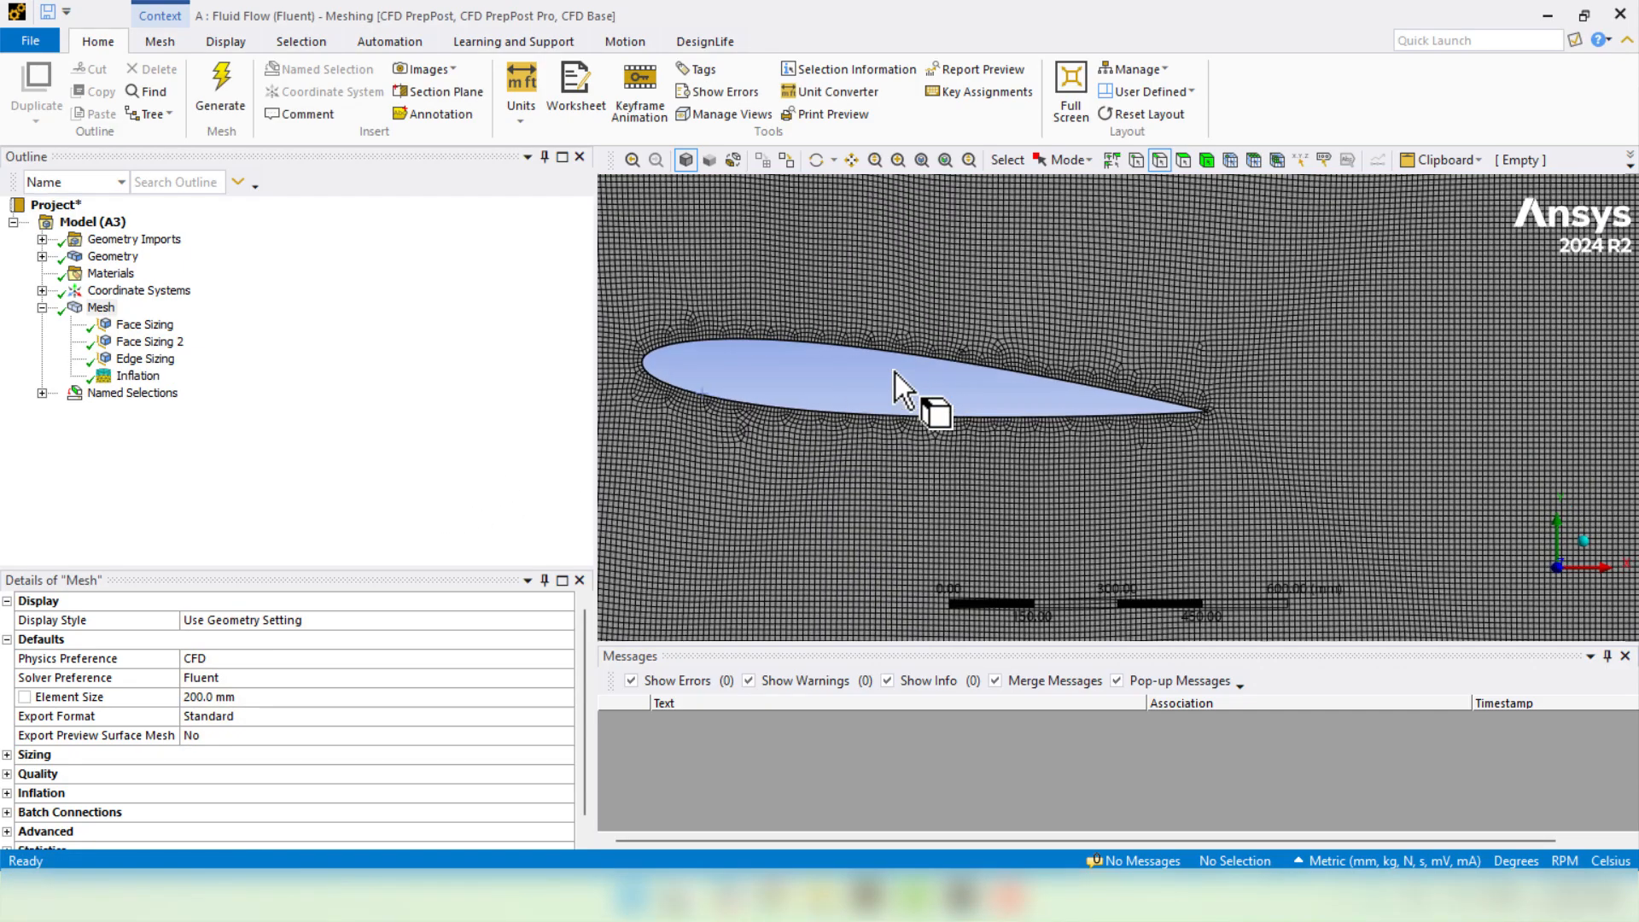
scroll(1061, 308, up, 10)
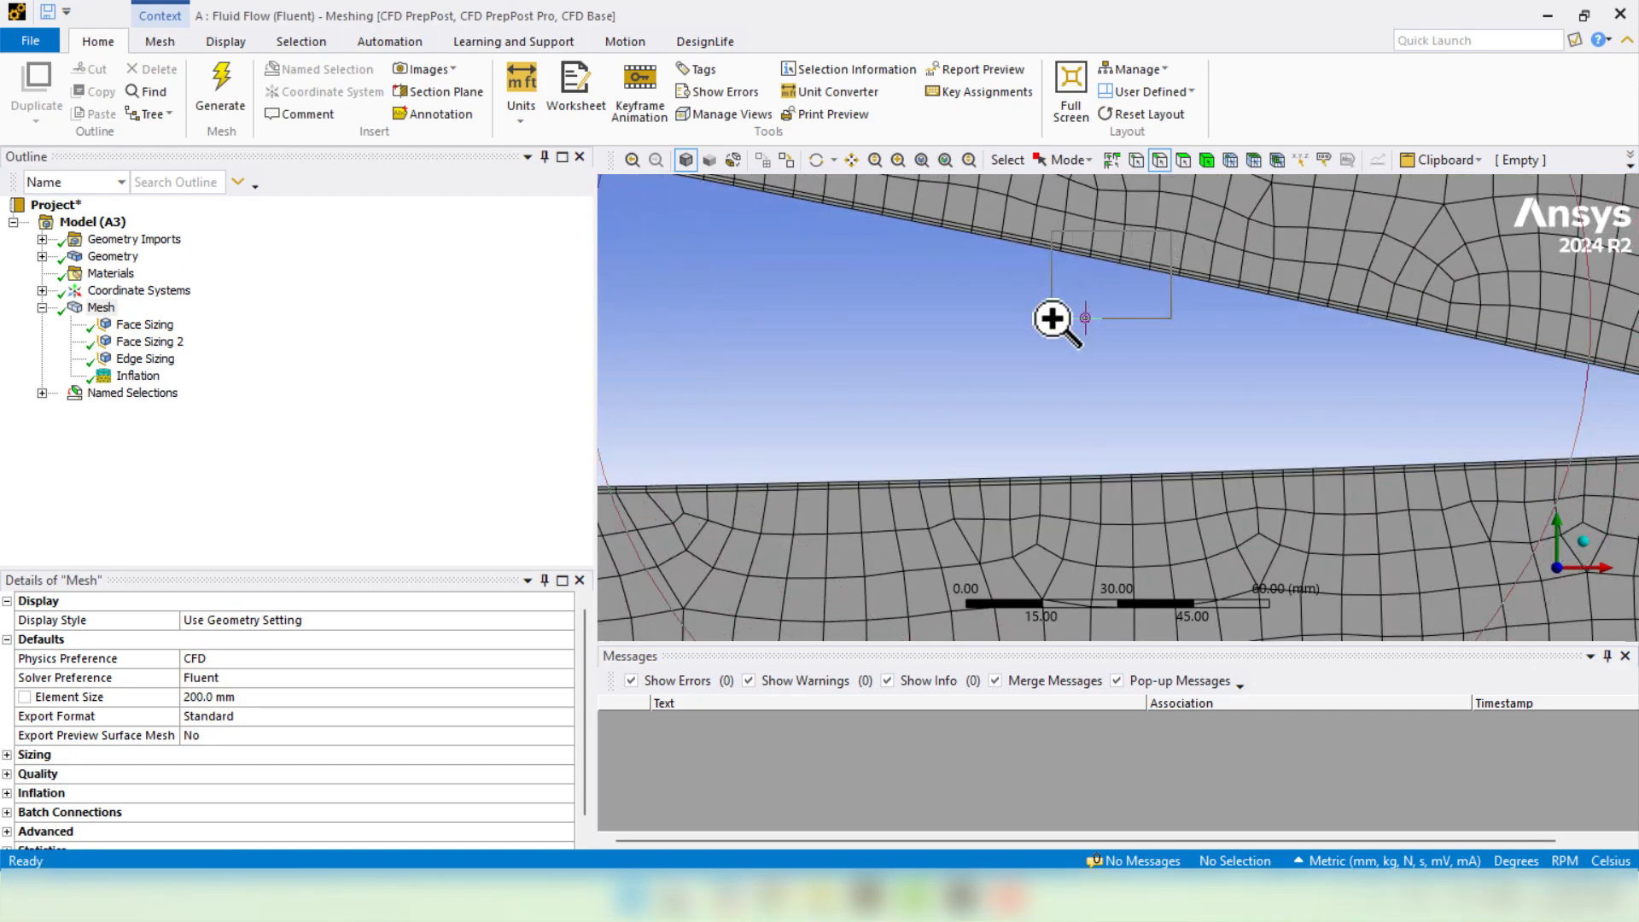
scroll(1047, 432, down, 9)
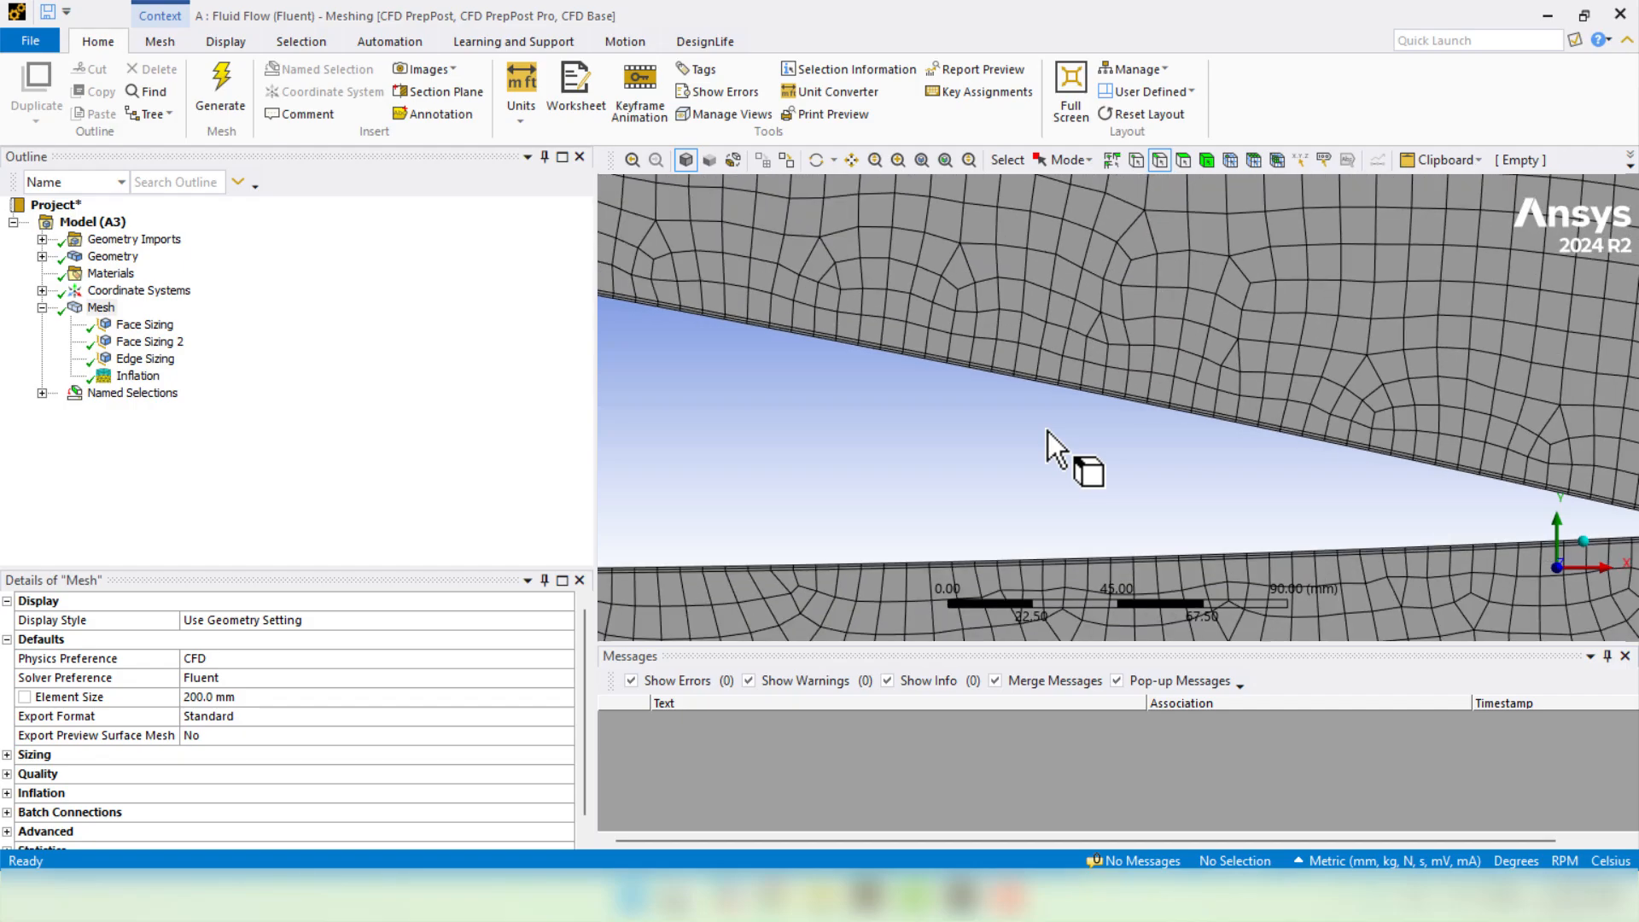
- Set the Inflation control's Maximum Layers to 10
click(135, 377)
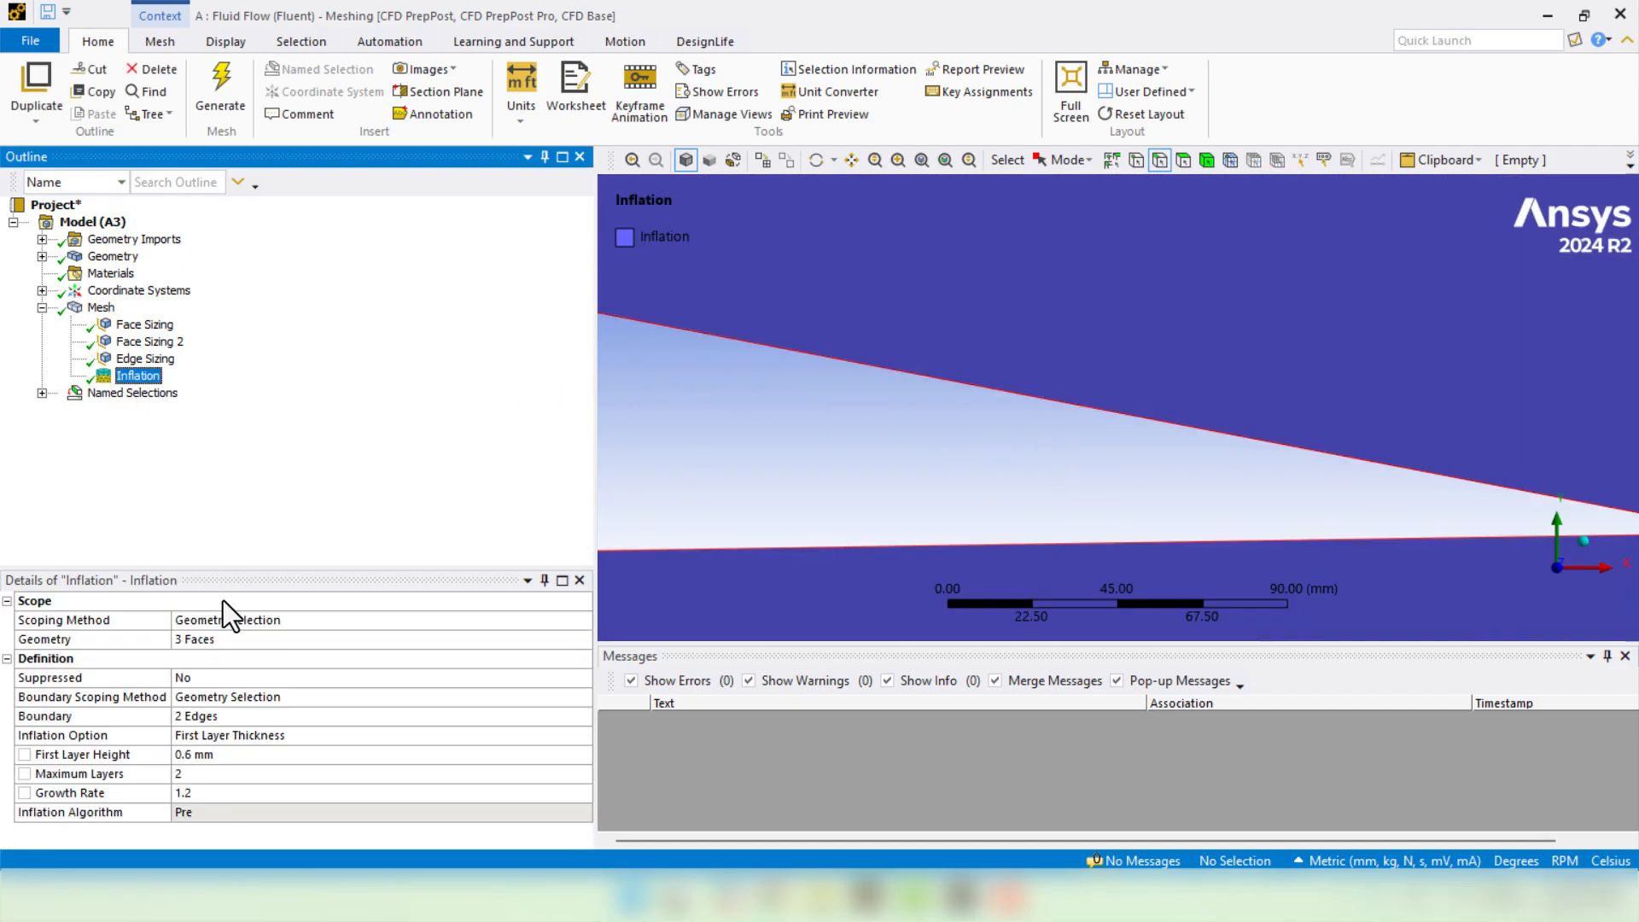
click(199, 774)
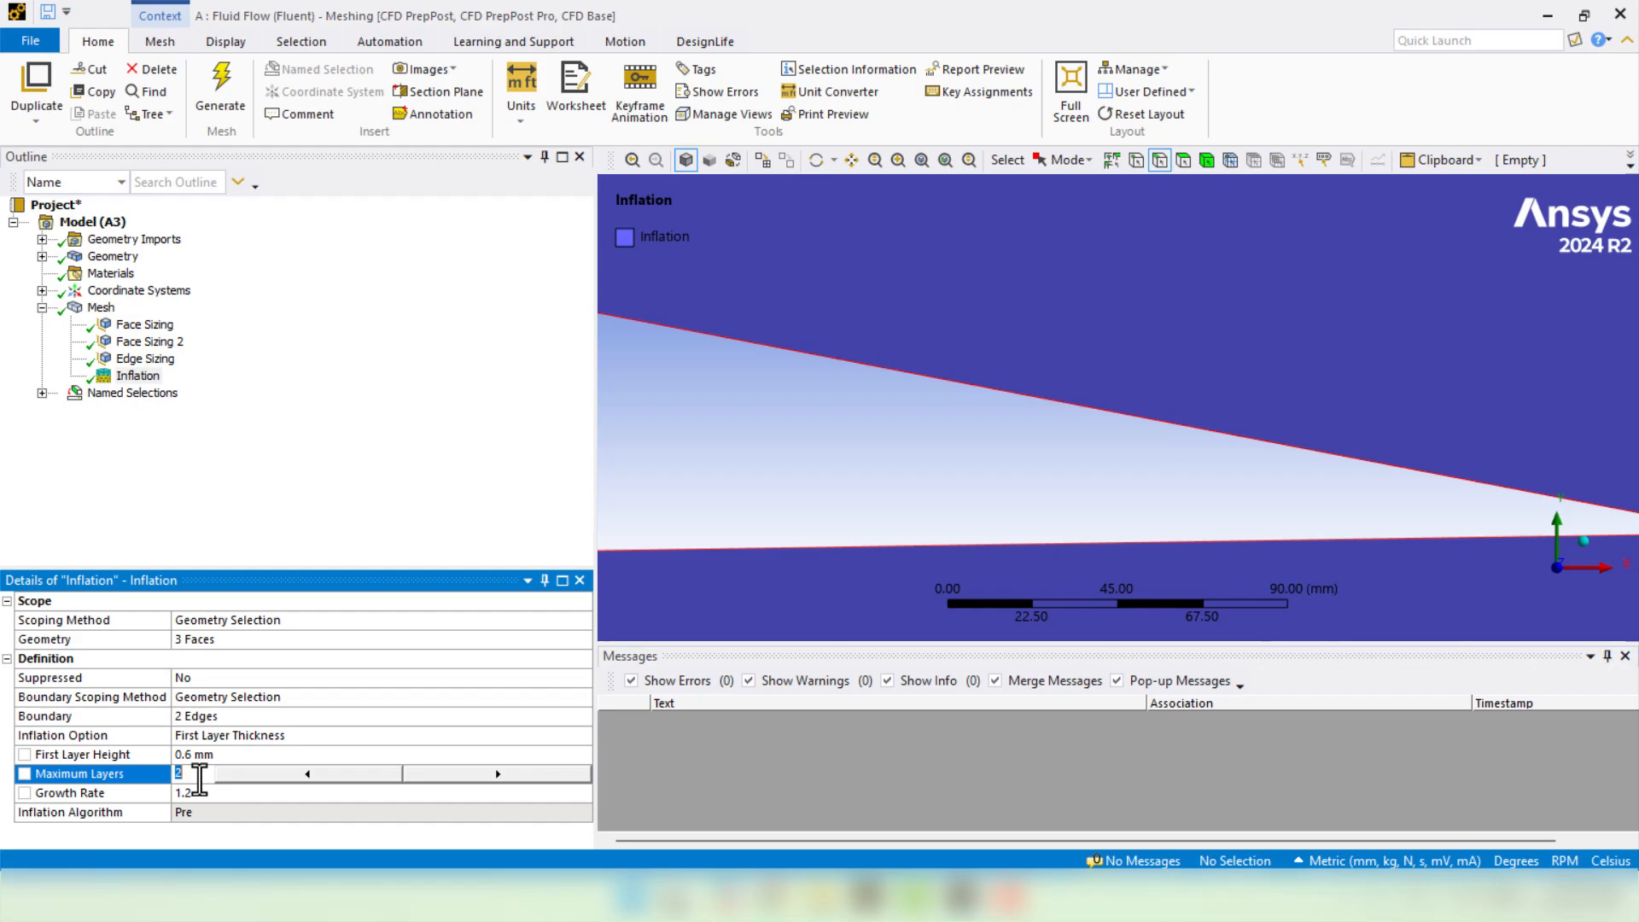
text(10)
key(Return)
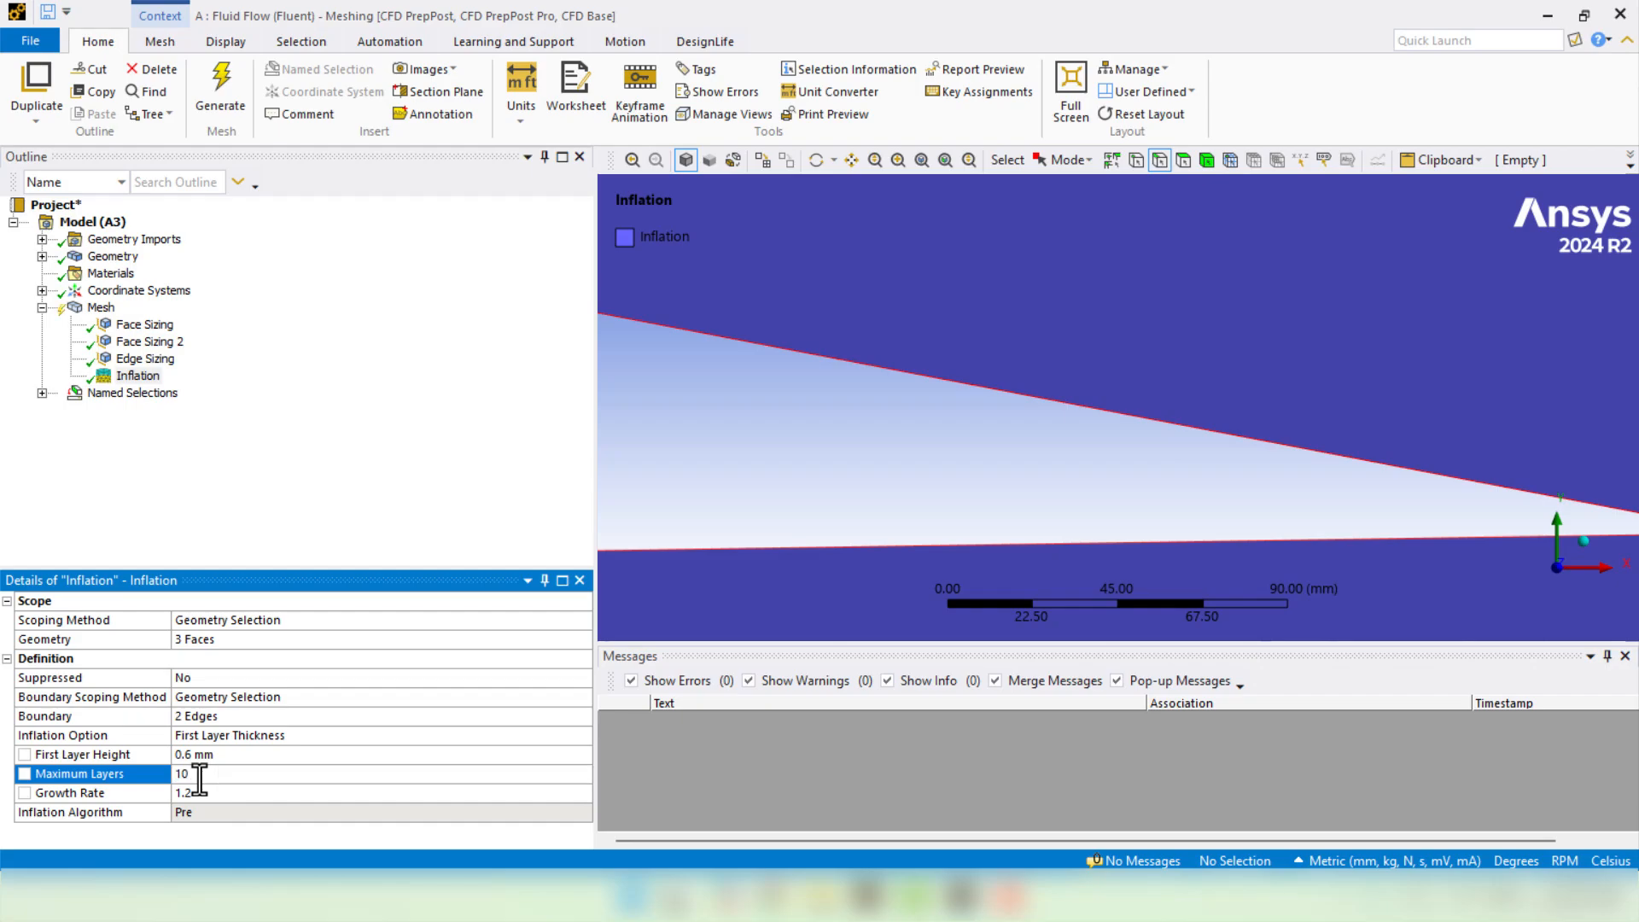
- Regenerate the mesh with the 10 inflation layers, inspect it, and close Meshing
click(101, 307)
right_click(107, 309)
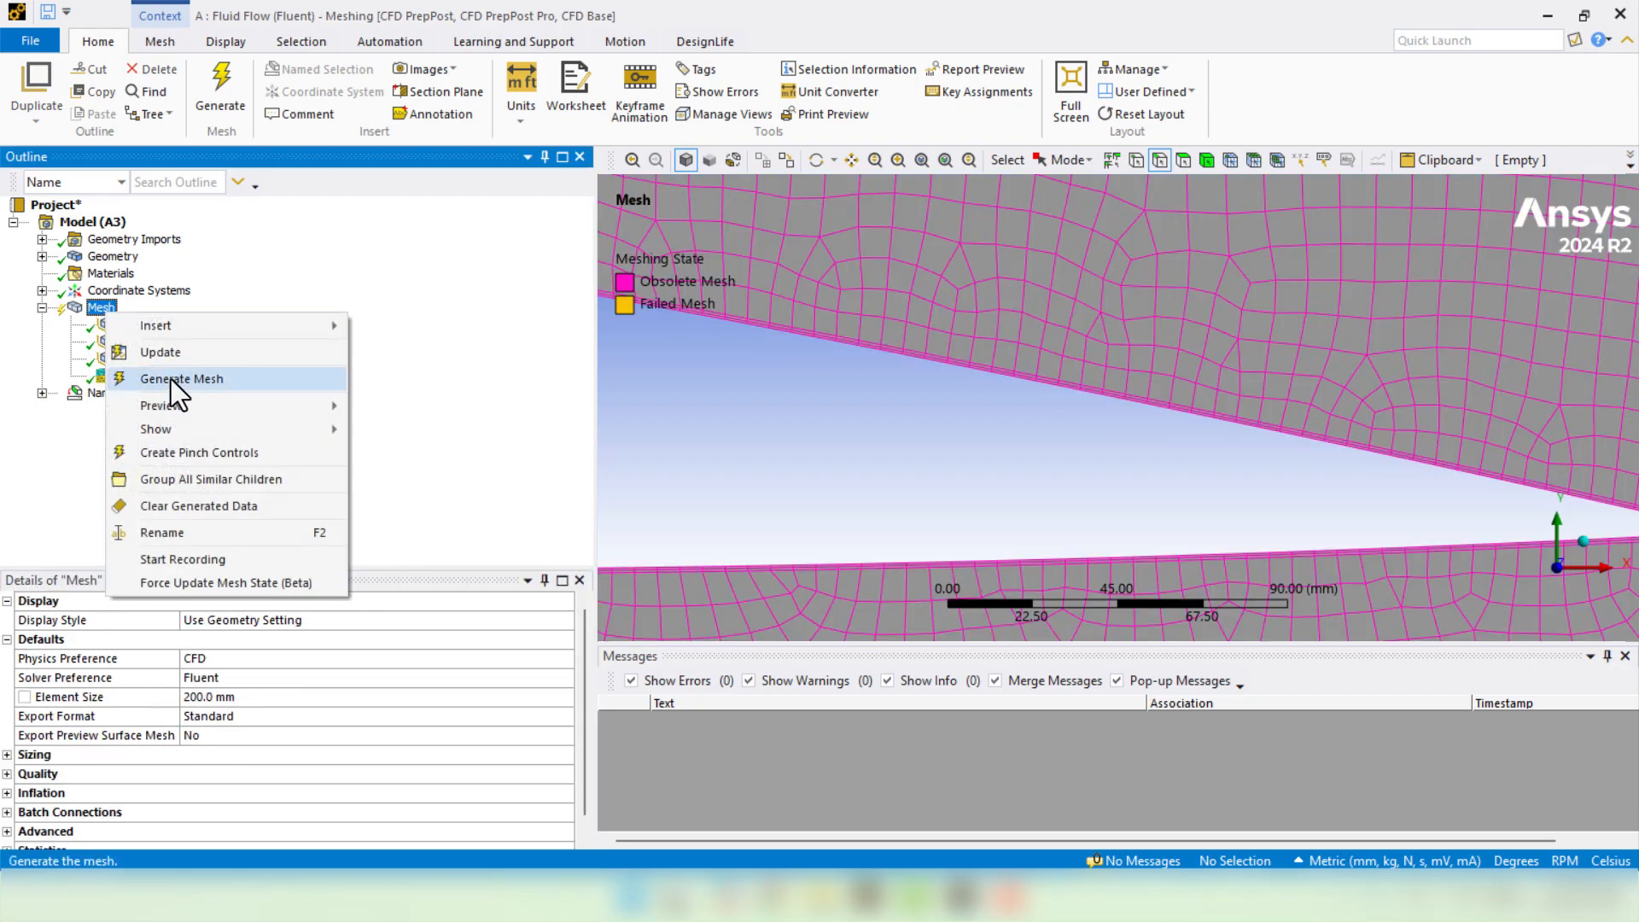
click(171, 379)
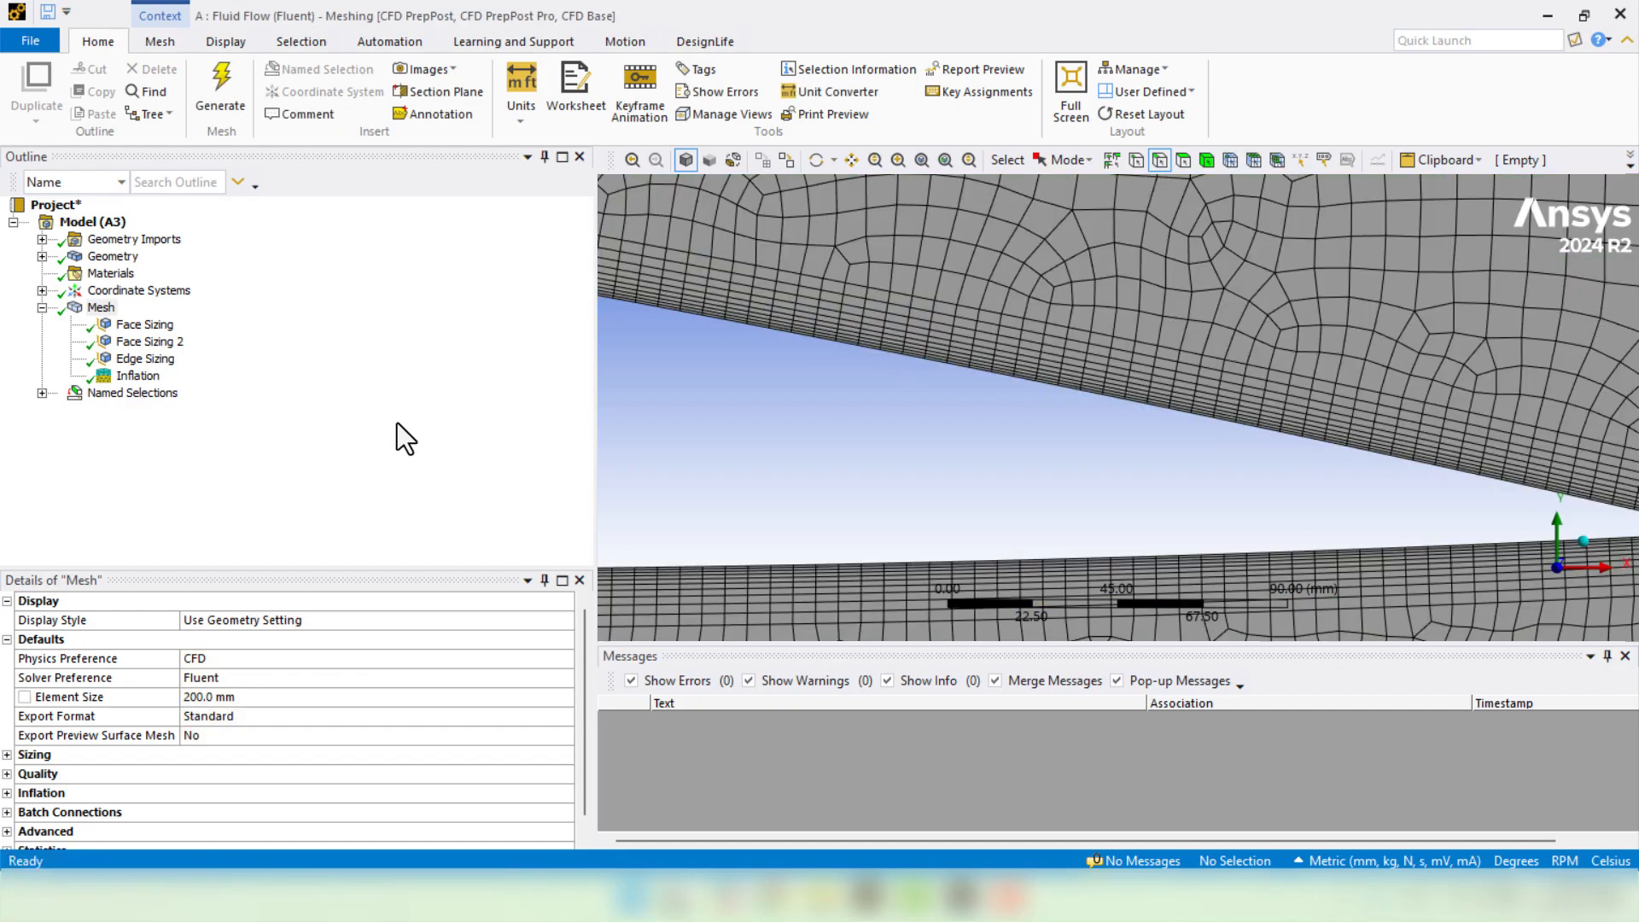
scroll(884, 447, down, 3)
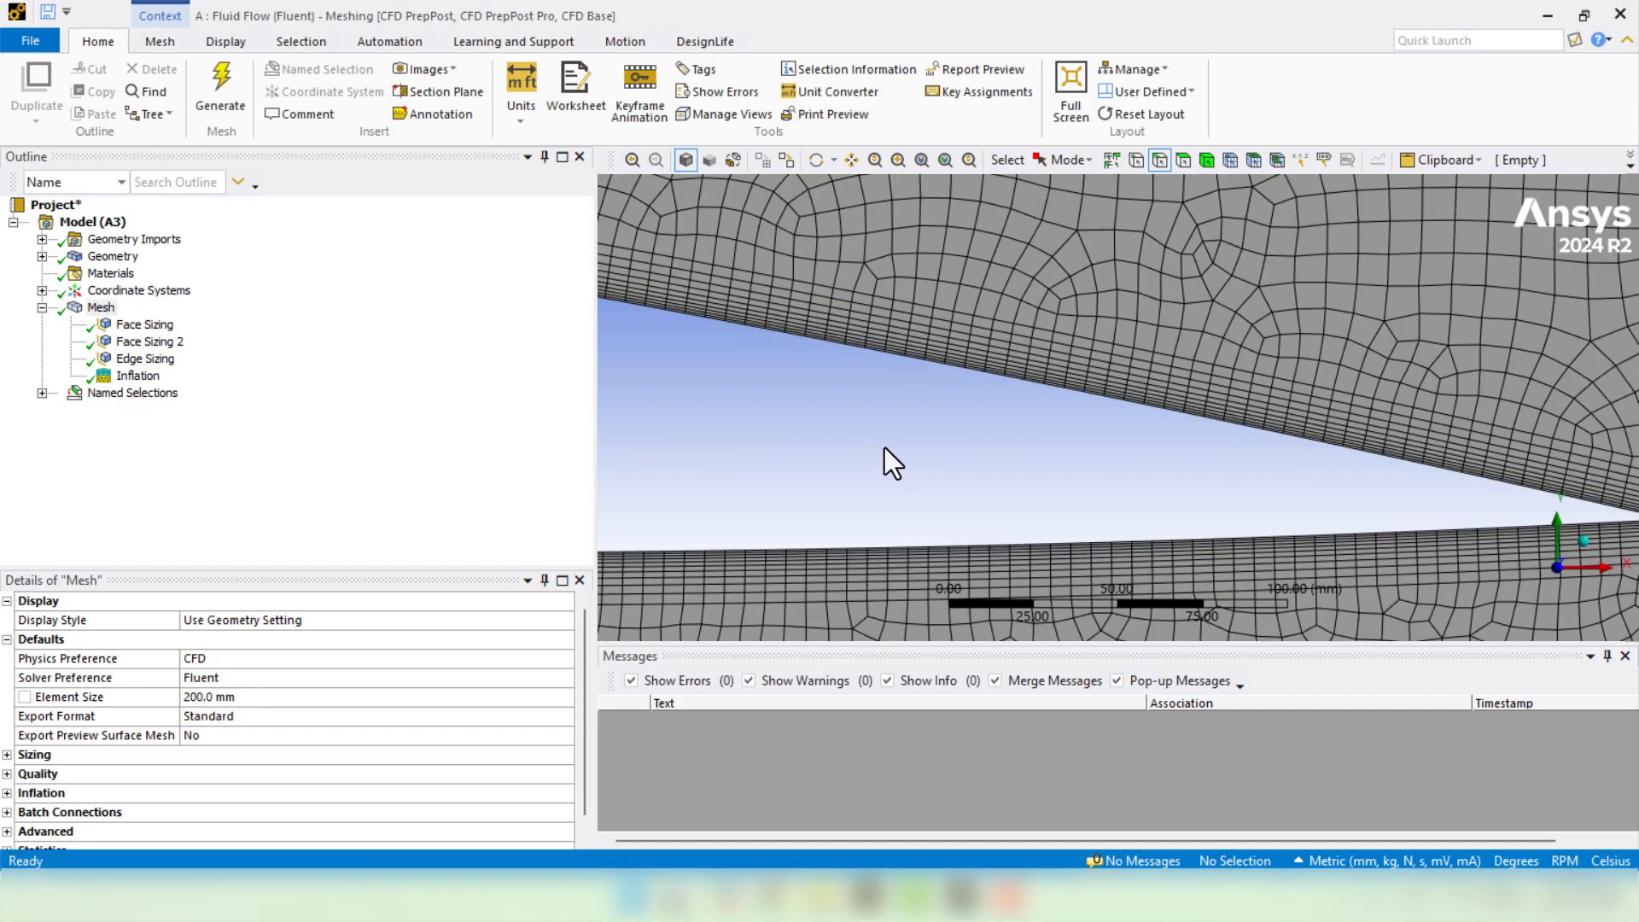
scroll(1318, 458, down, 6)
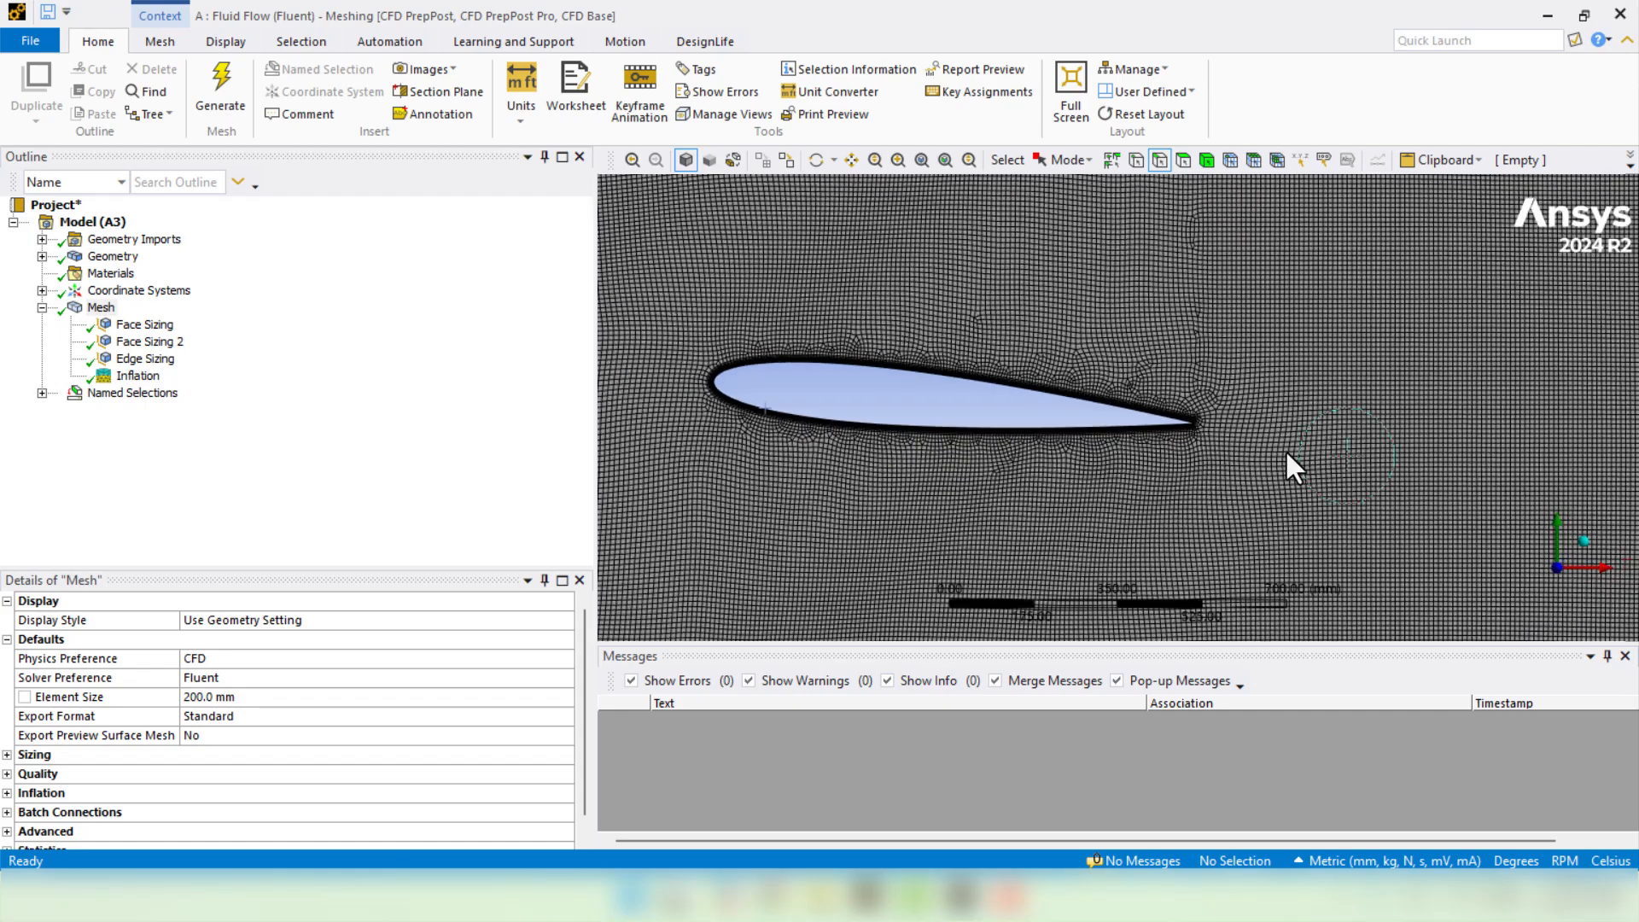
scroll(906, 488, up, 5)
scroll(908, 500, down, 3)
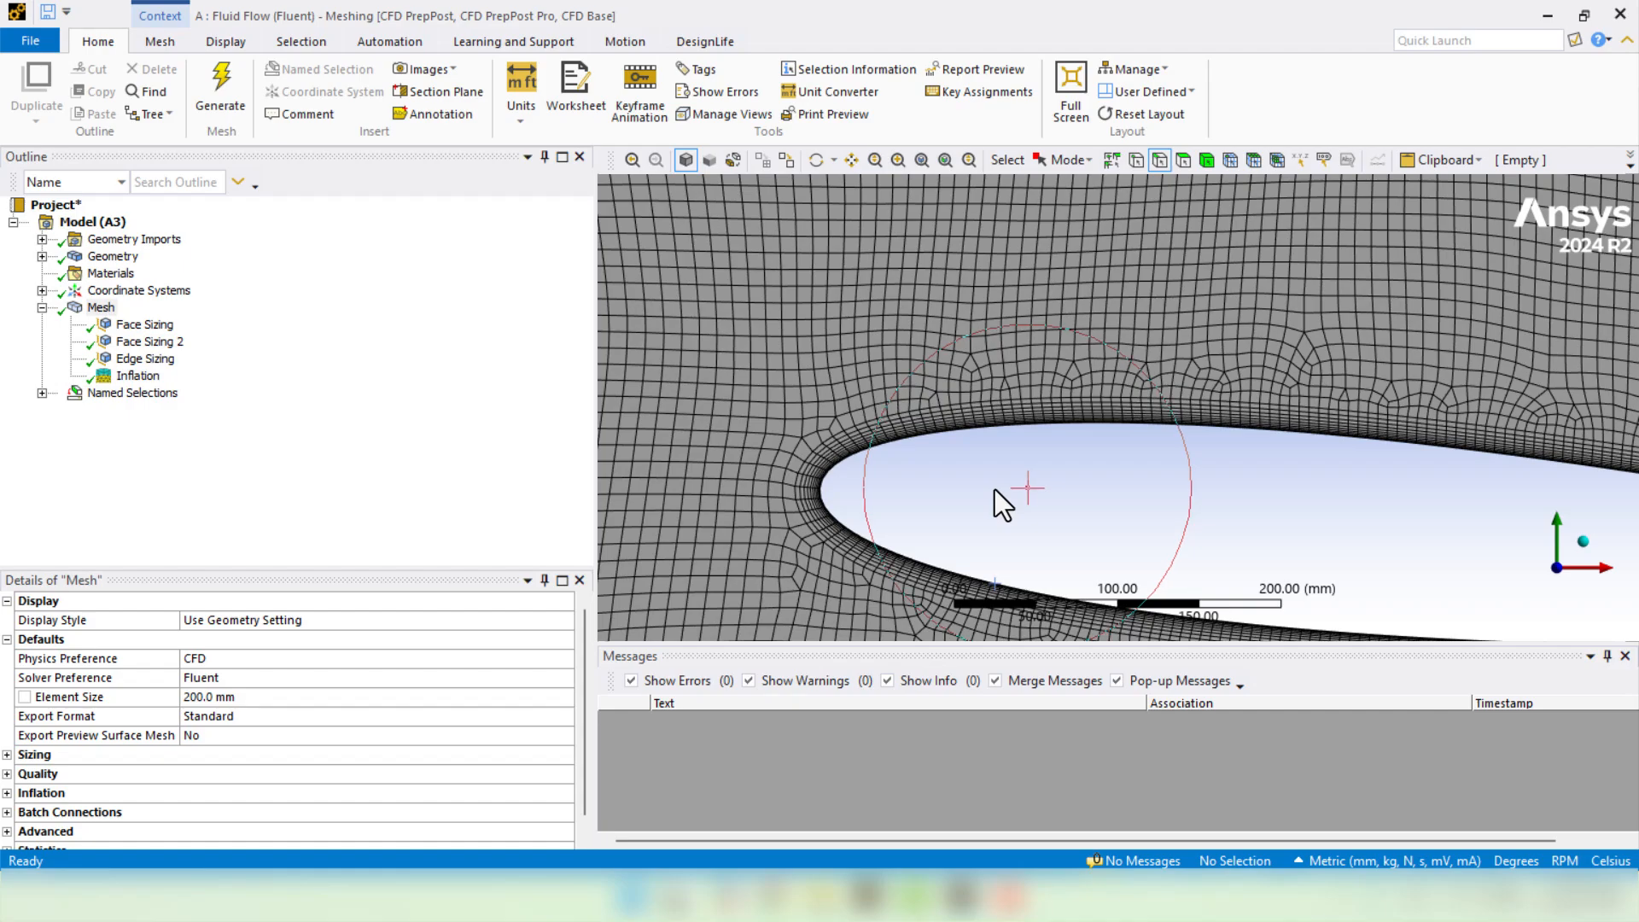
scroll(996, 489, down, 5)
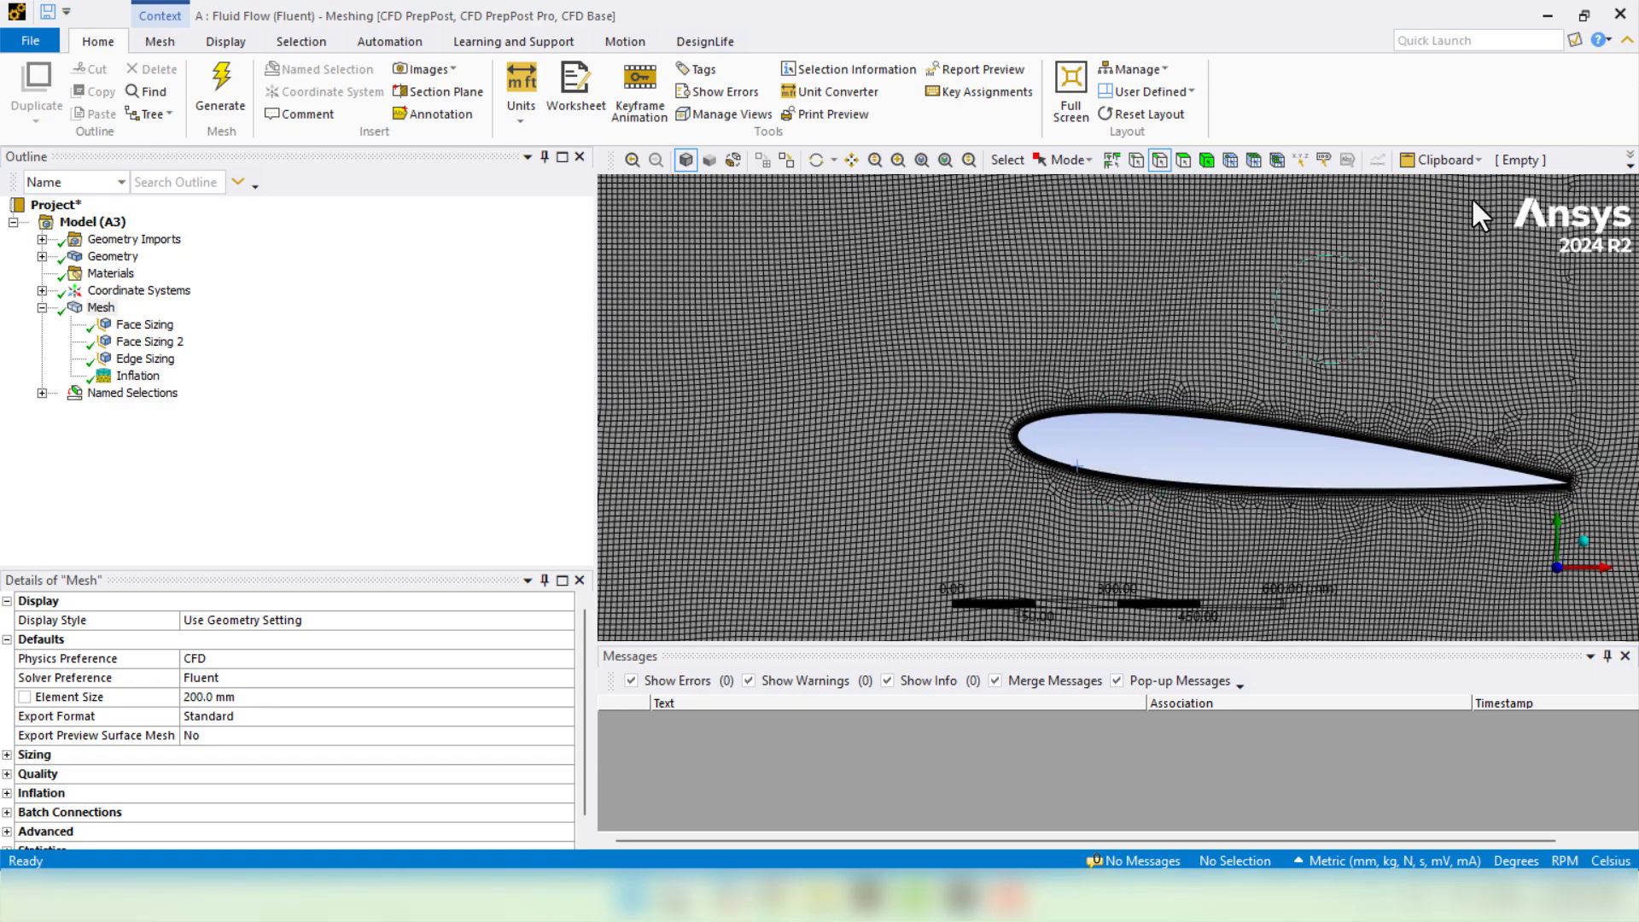
click(1613, 12)
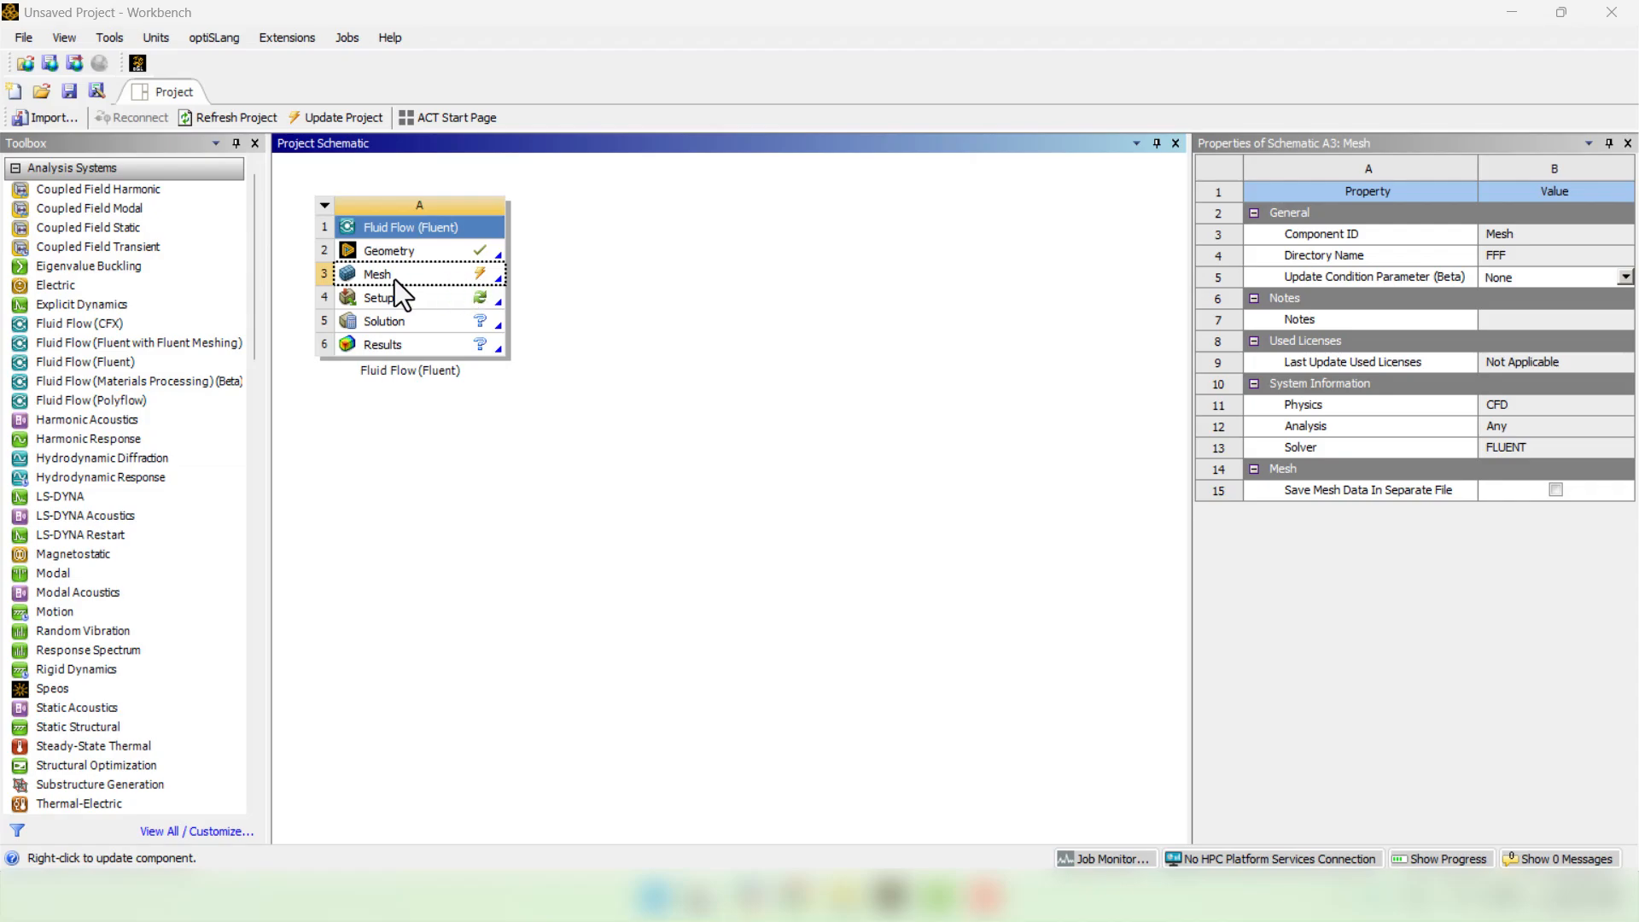
- Update the Mesh cell in Workbench, then launch Fluent from the Setup cell
right_click(438, 279)
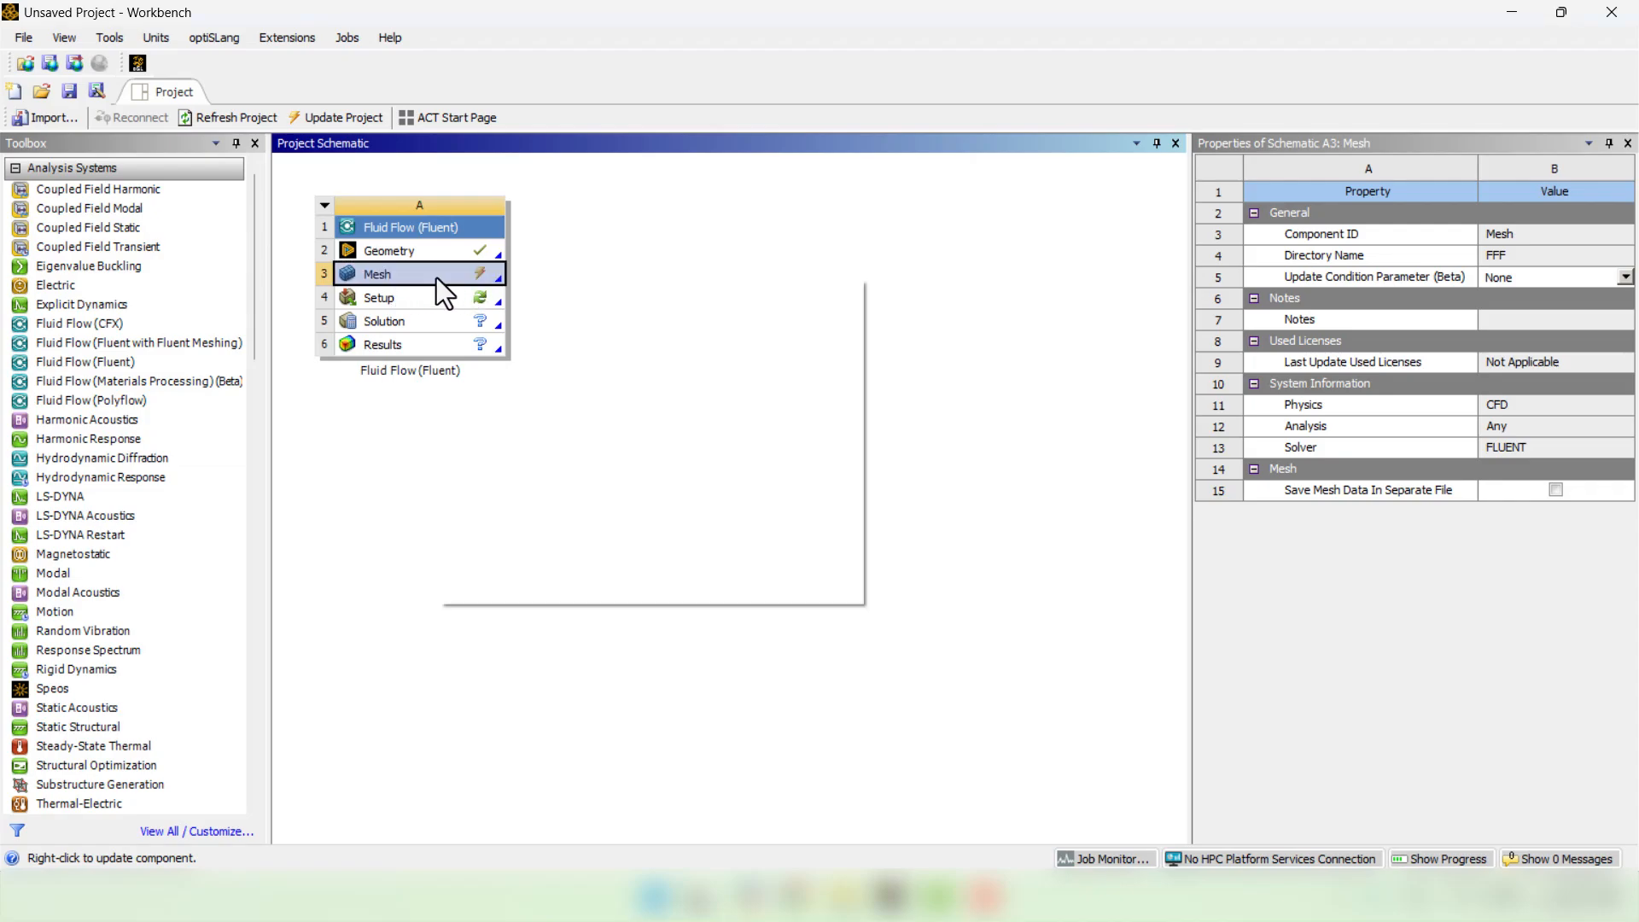
click(511, 397)
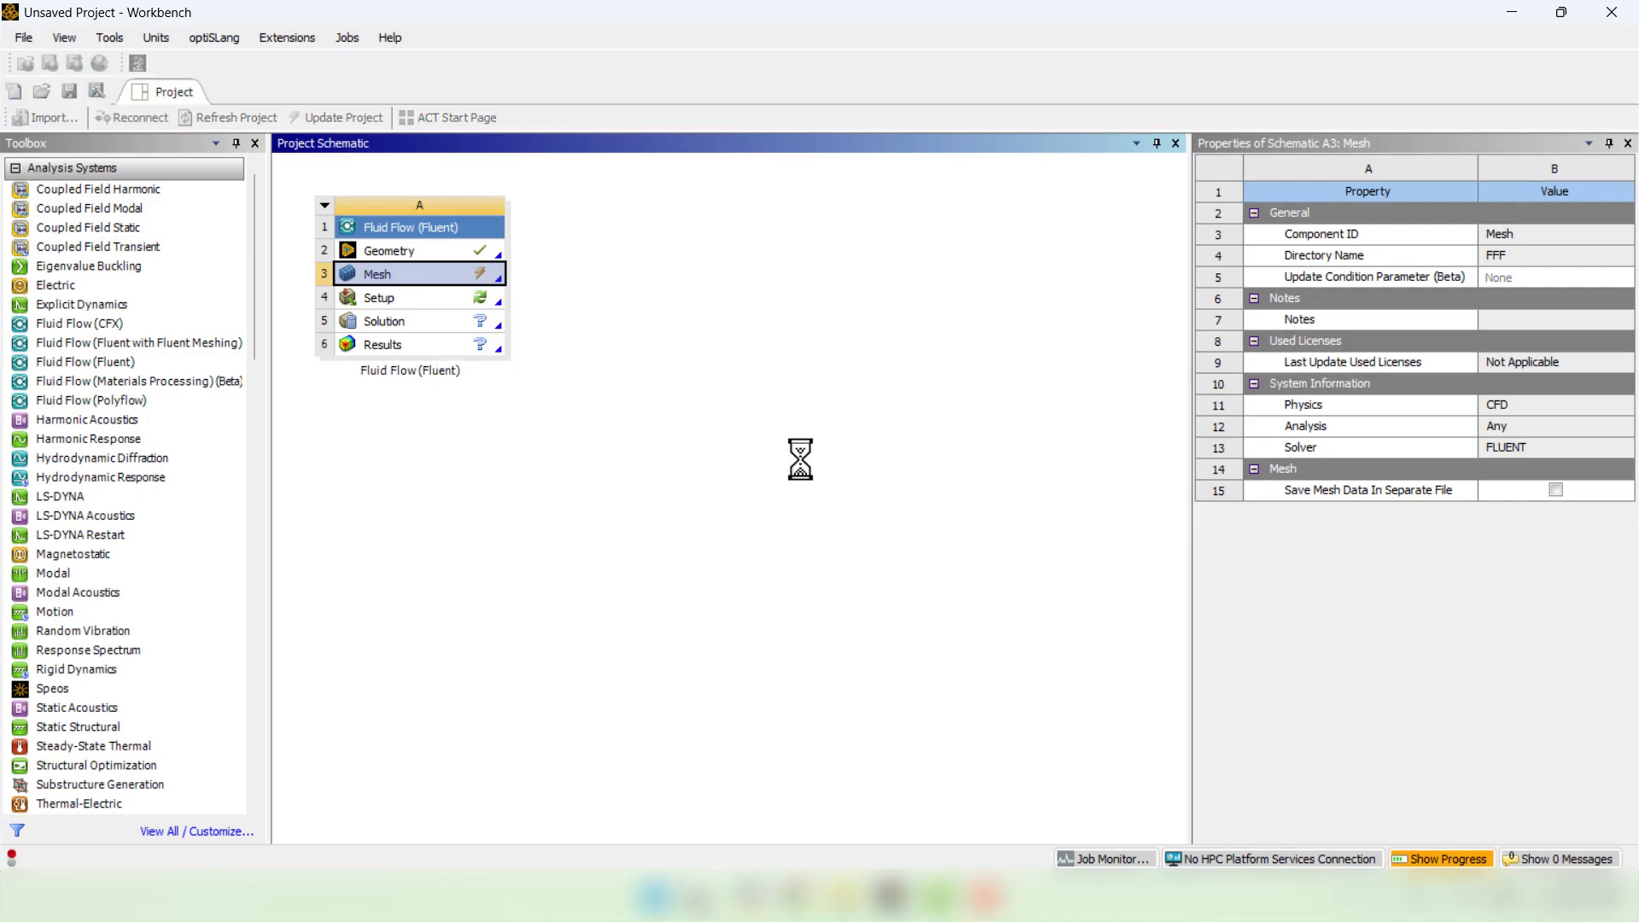
click(592, 524)
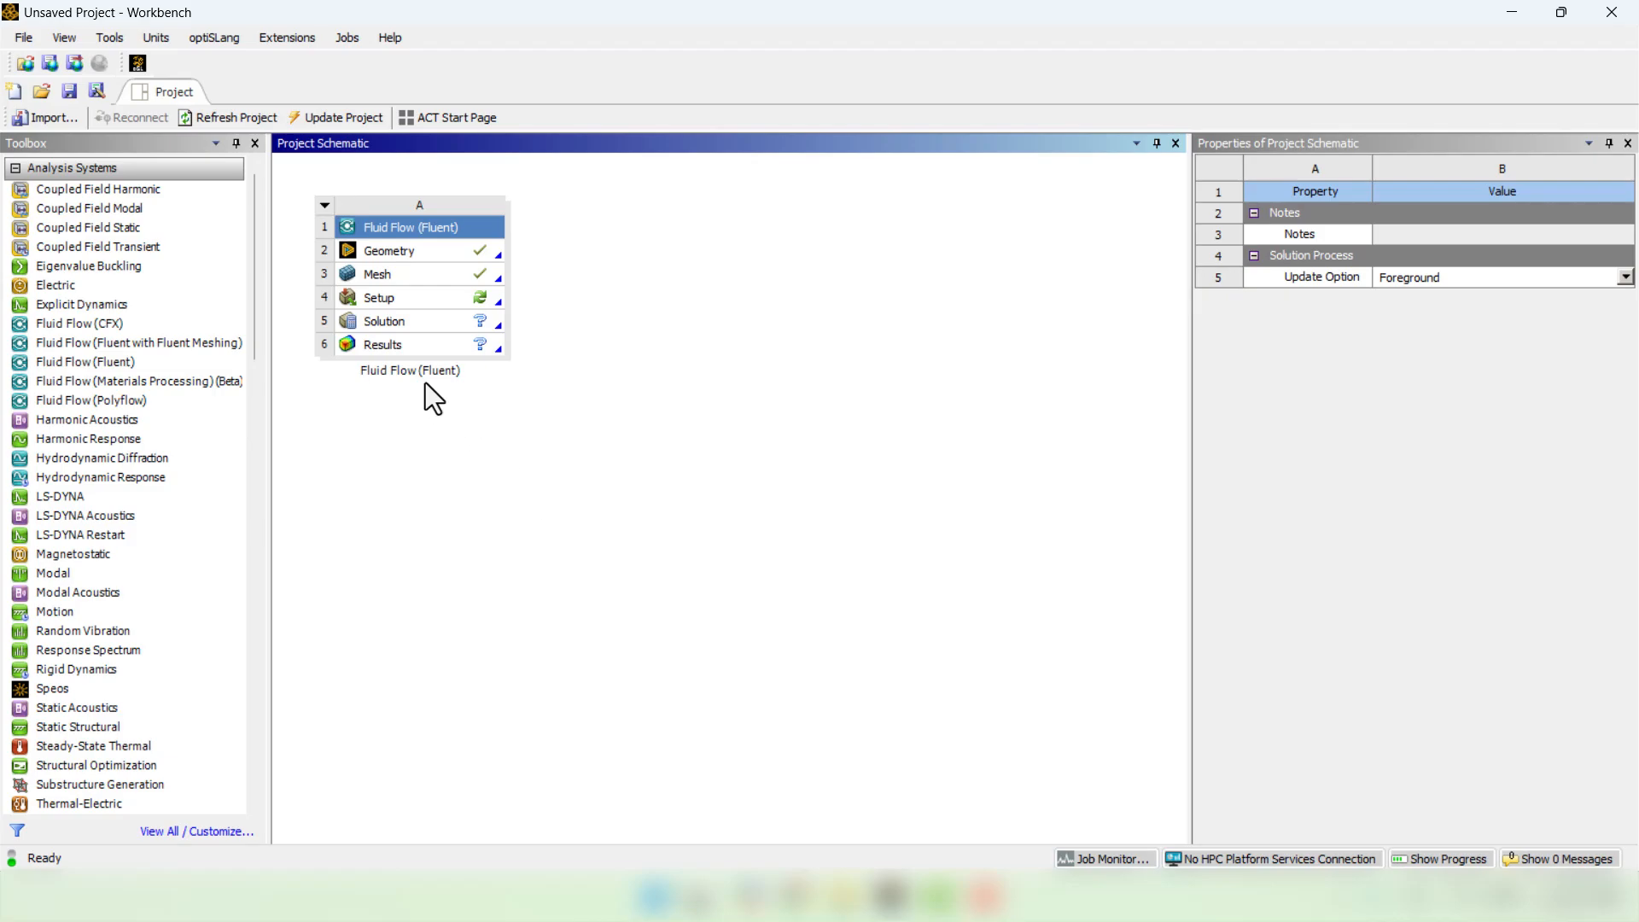
double_click(407, 299)
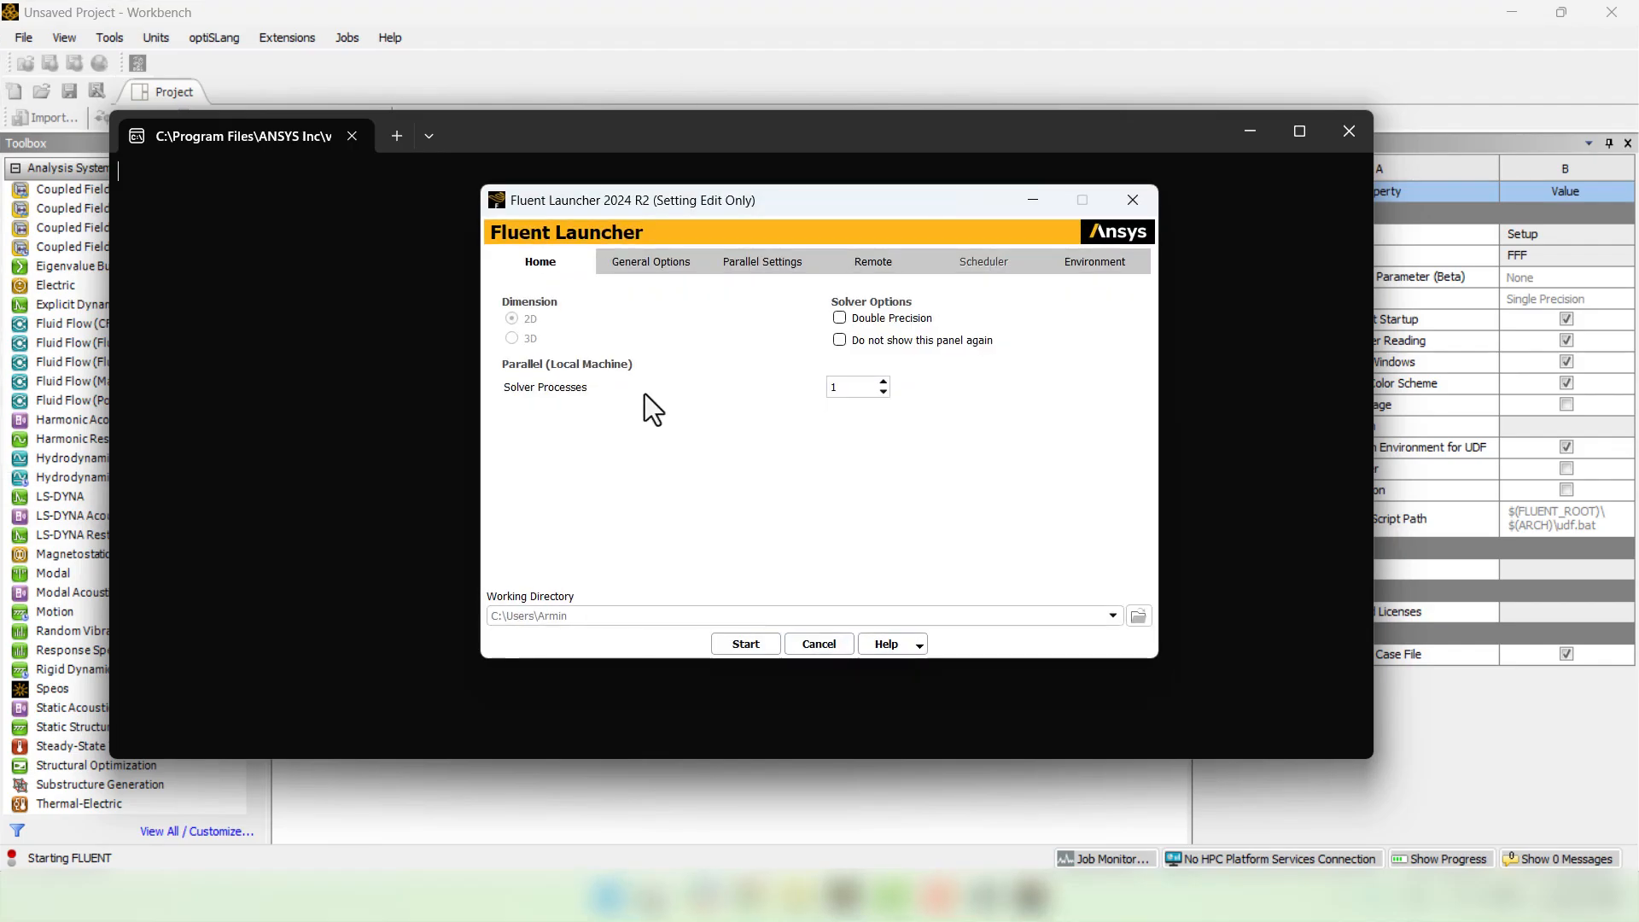
- Start Fluent with Double Precision enabled and 8 solver processes
click(838, 320)
drag(867, 388, 797, 379)
text(8)
click(721, 646)
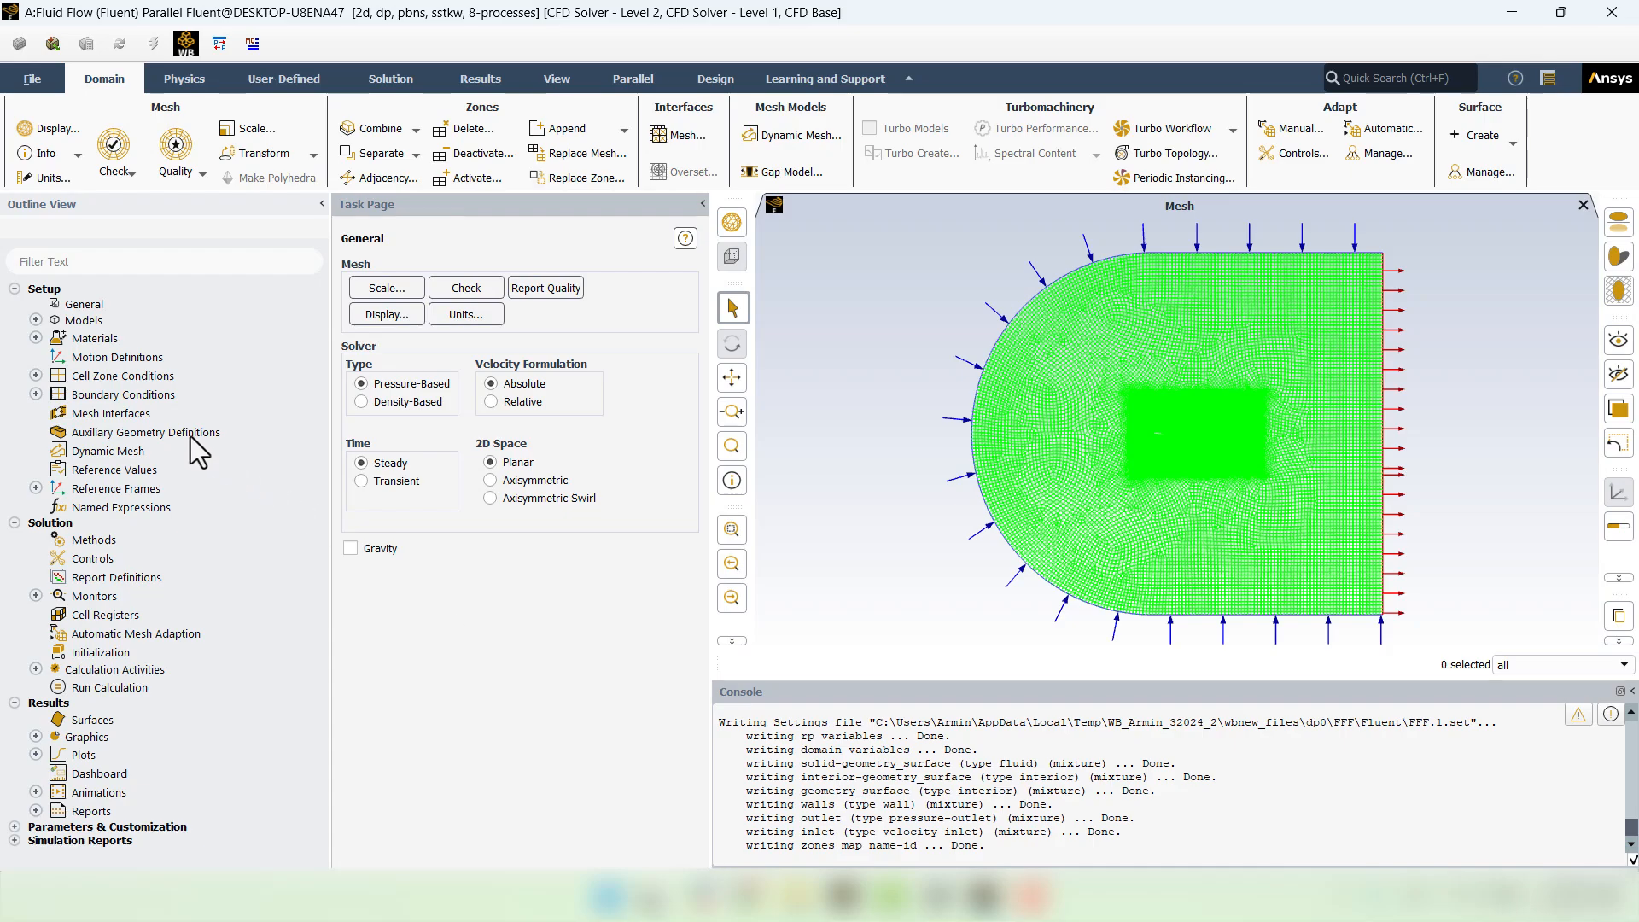
- Open the Viscous (SST k-omega) model settings from the Models list
click(37, 322)
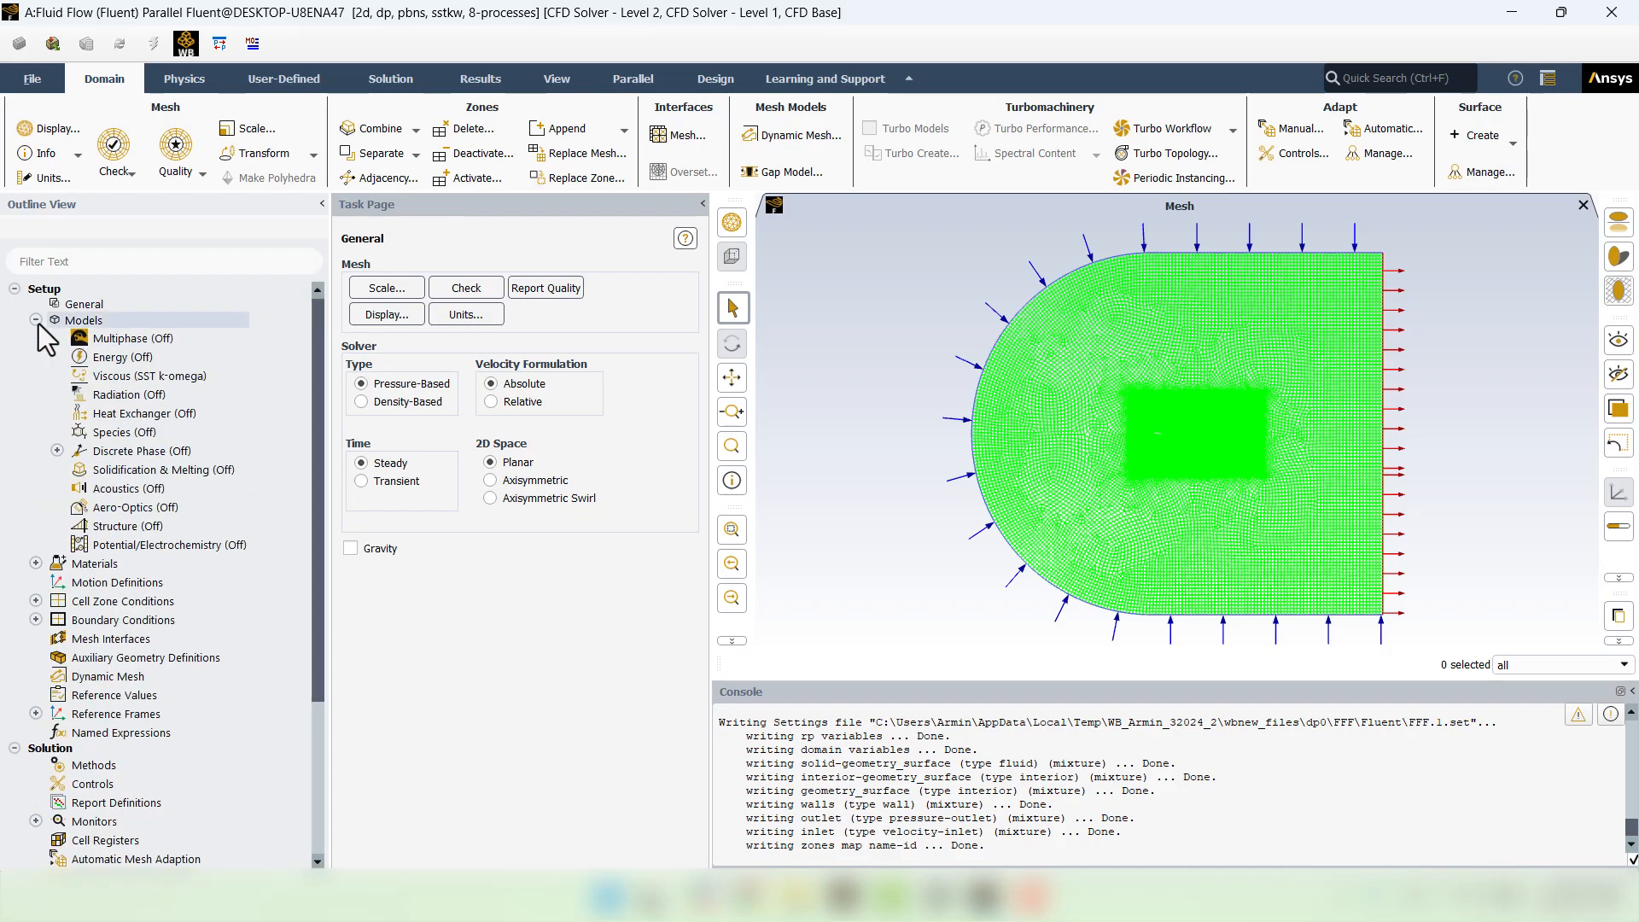
double_click(141, 379)
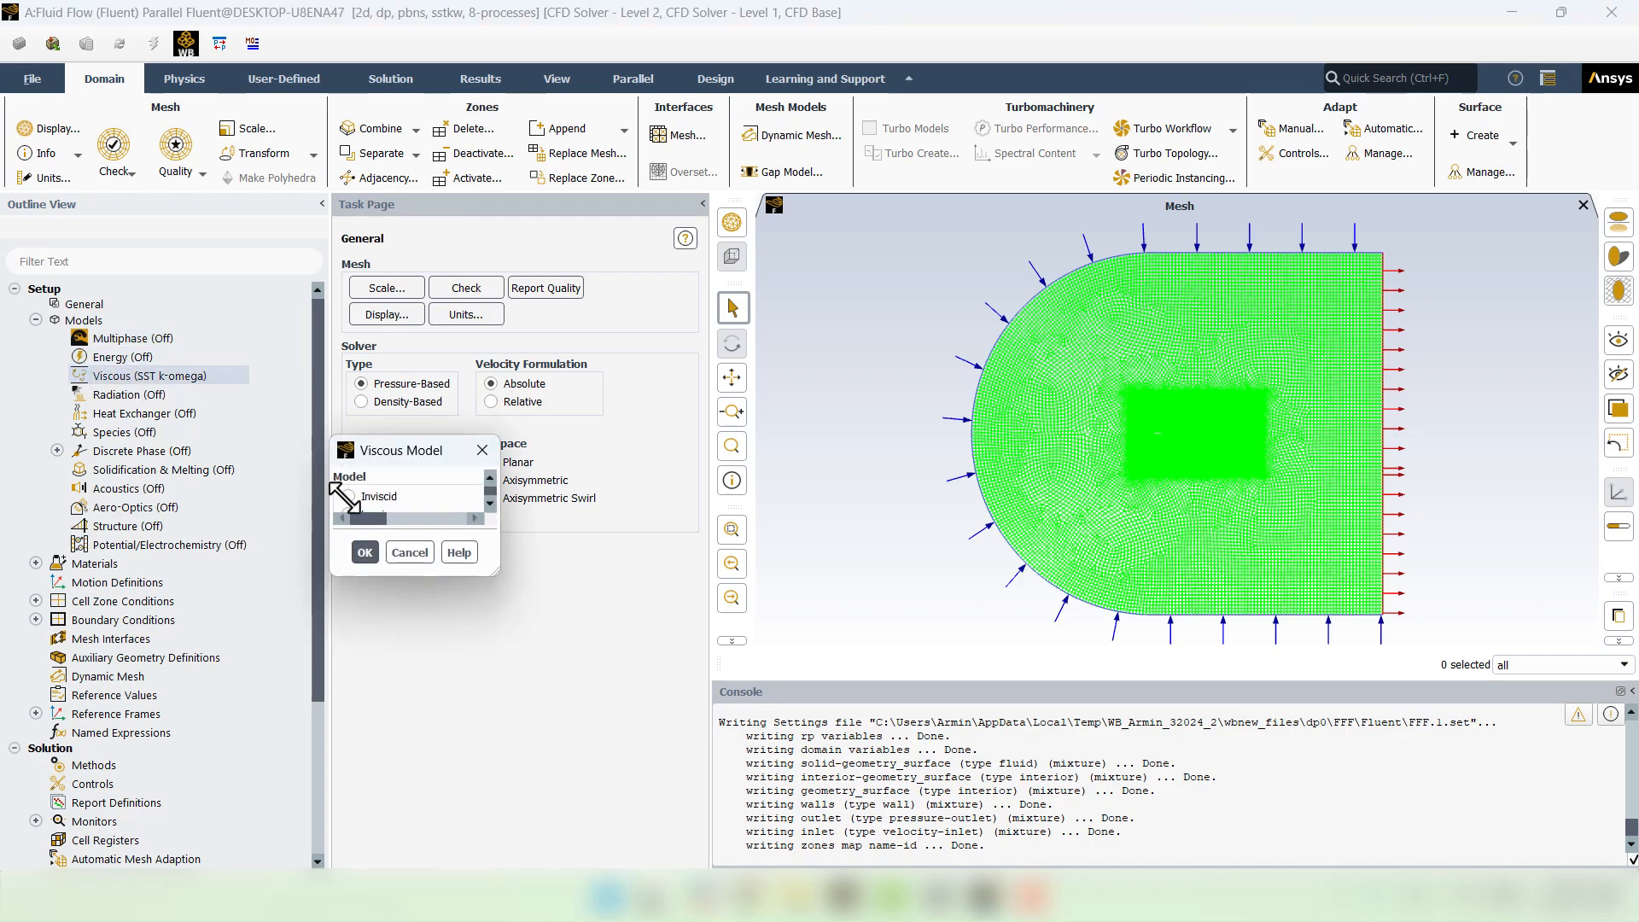
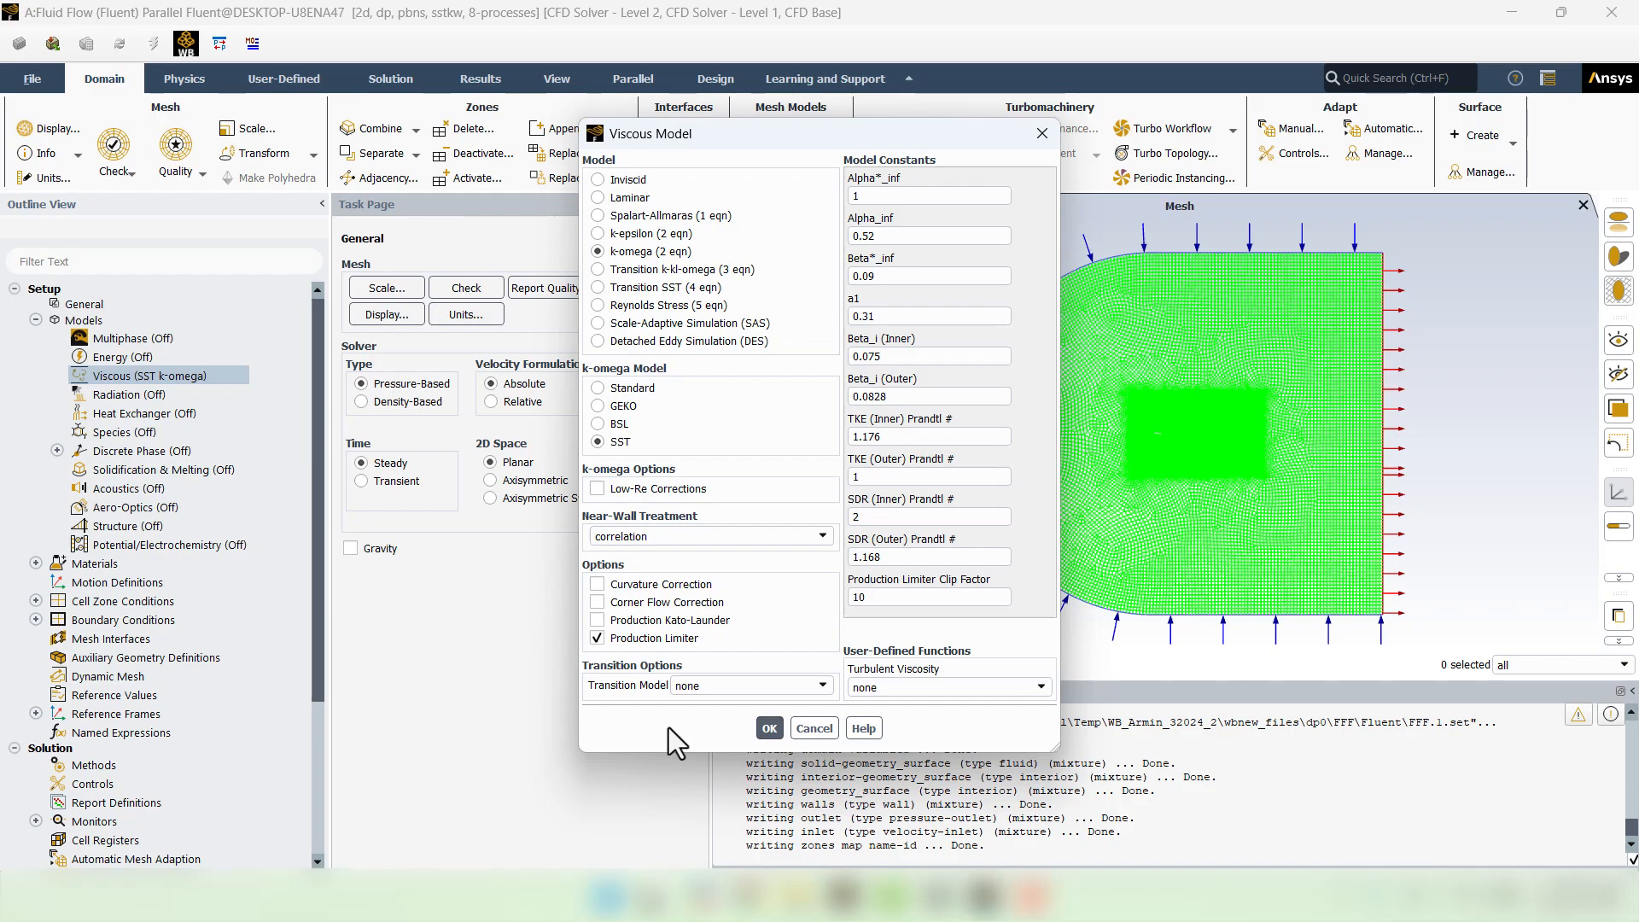
- Close the Viscous Model dialog, leaving the SST k-omega settings unchanged
click(813, 728)
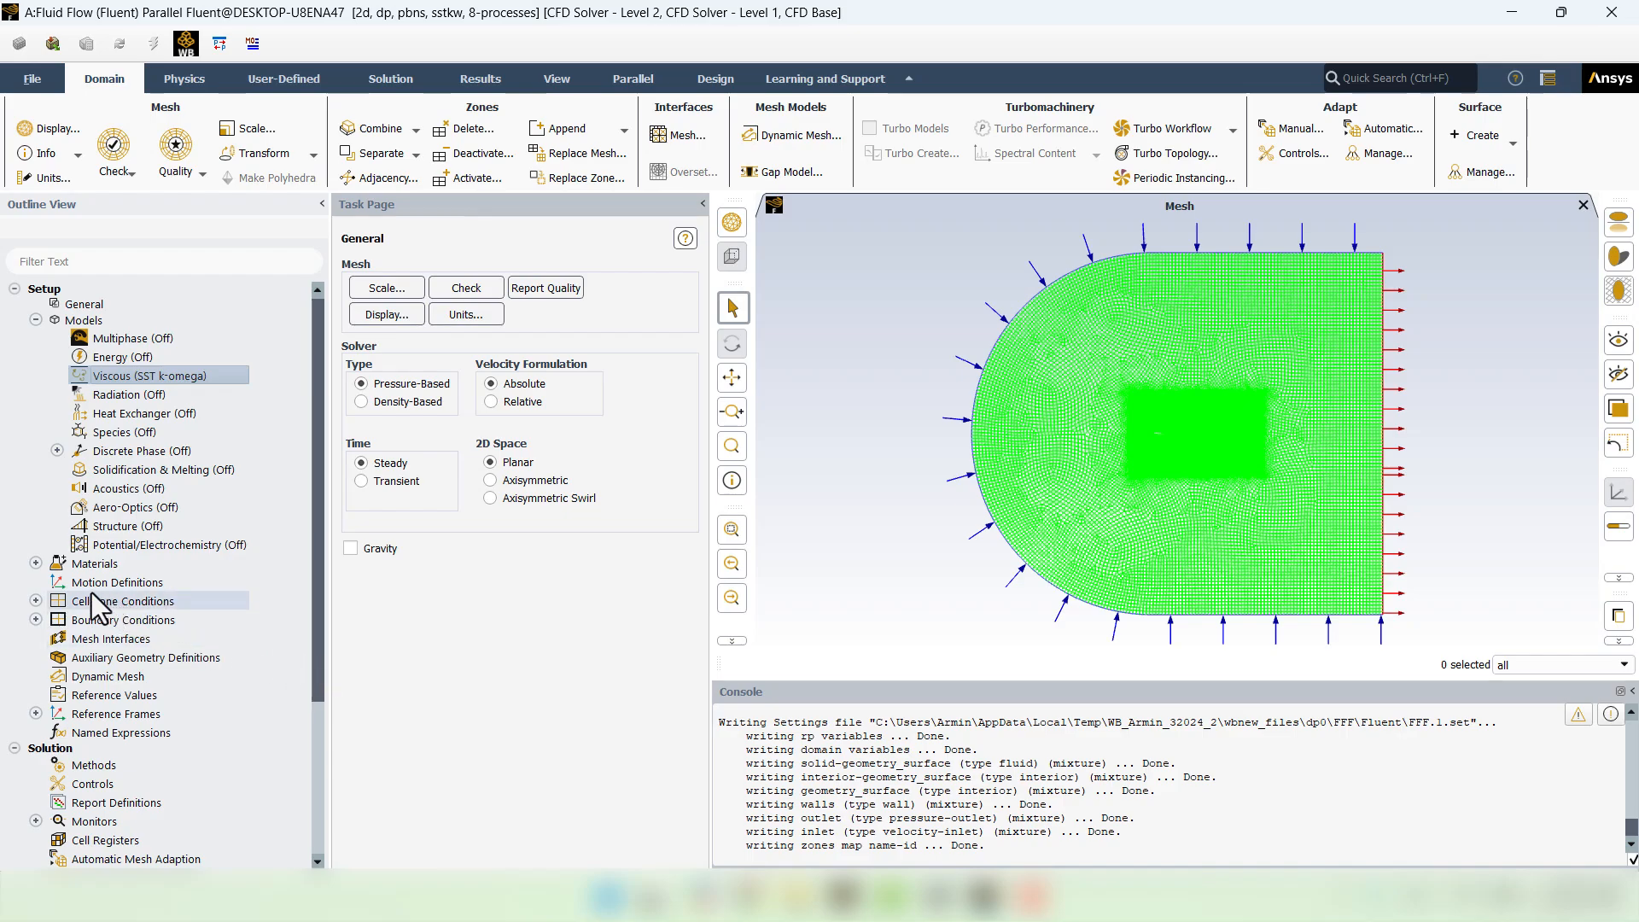
- Change the air material's density to ideal-gas and apply the change
click(35, 563)
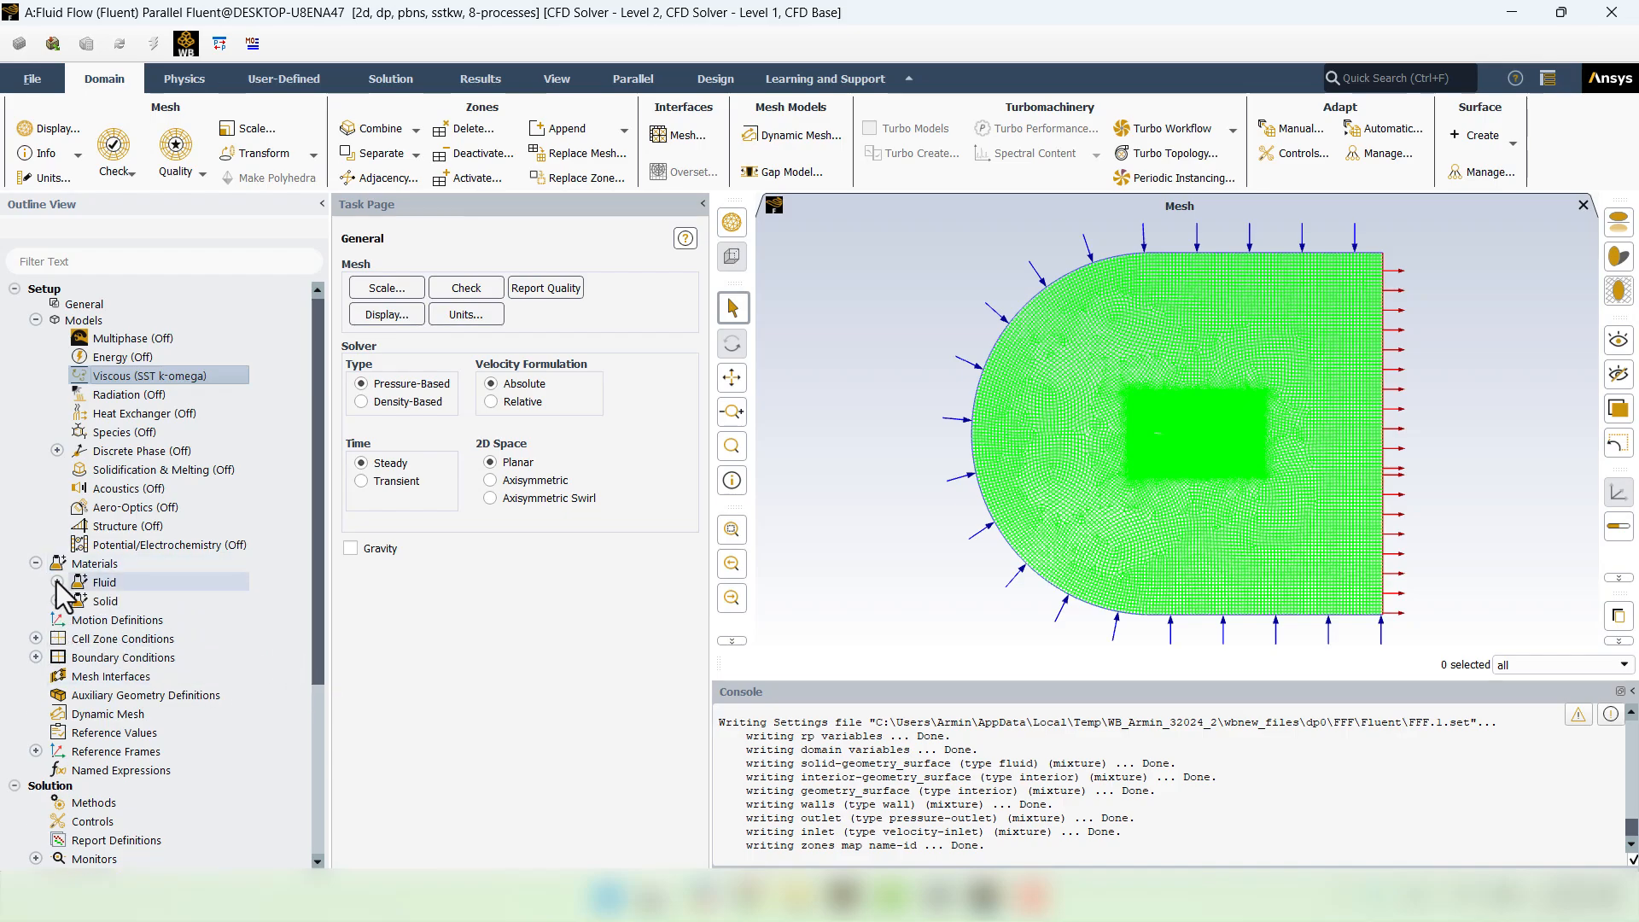
click(57, 582)
click(113, 607)
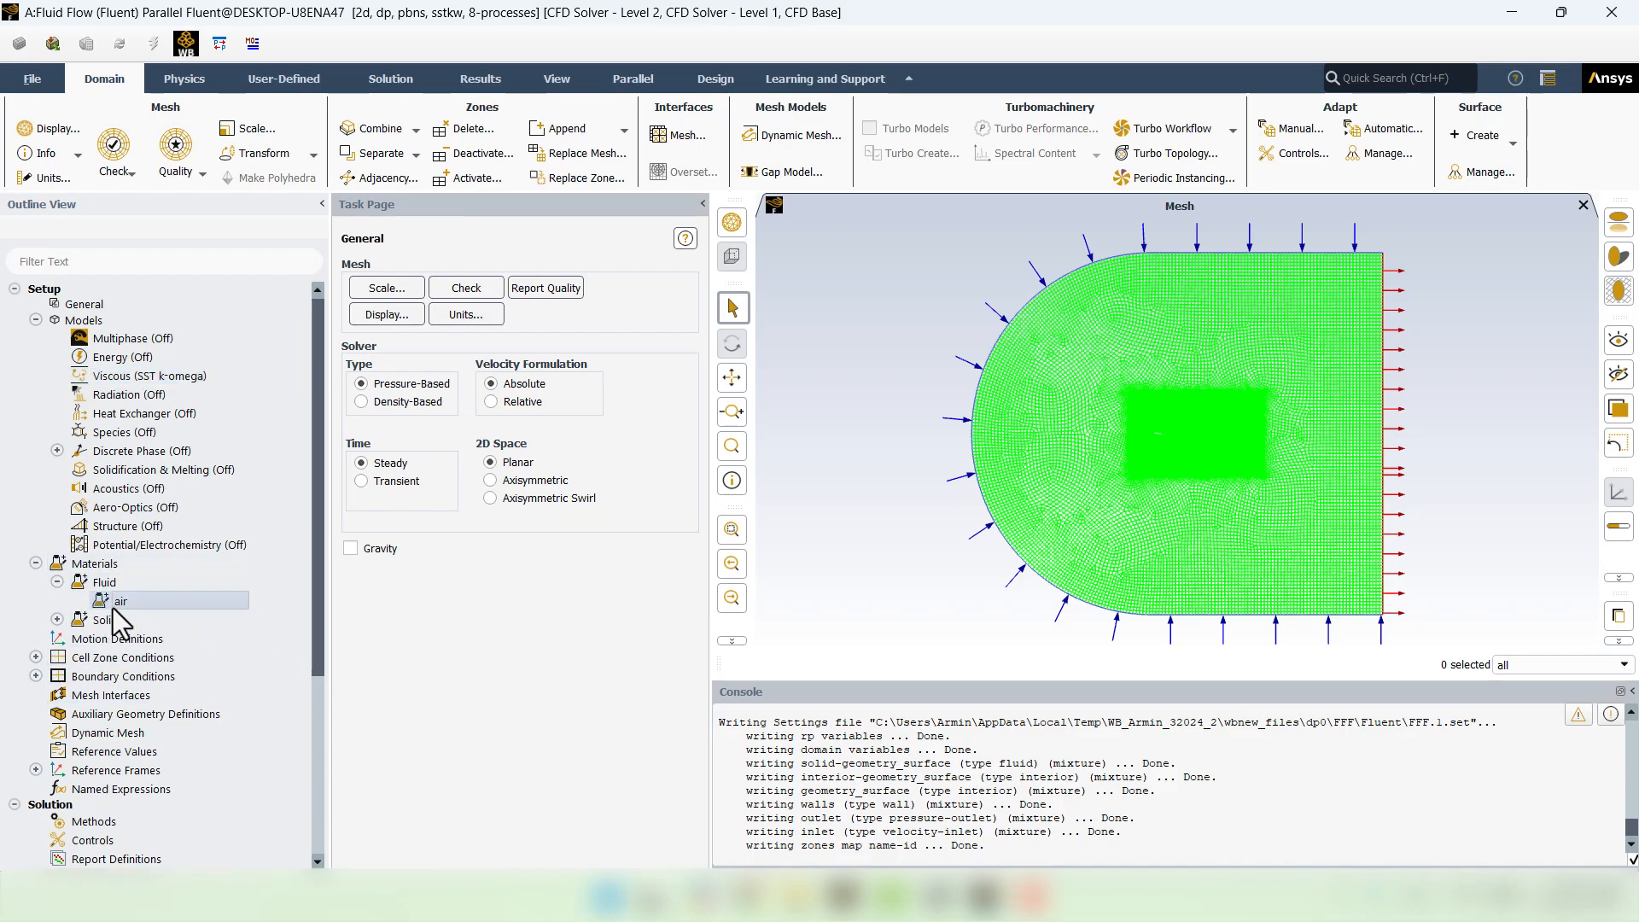
double_click(112, 606)
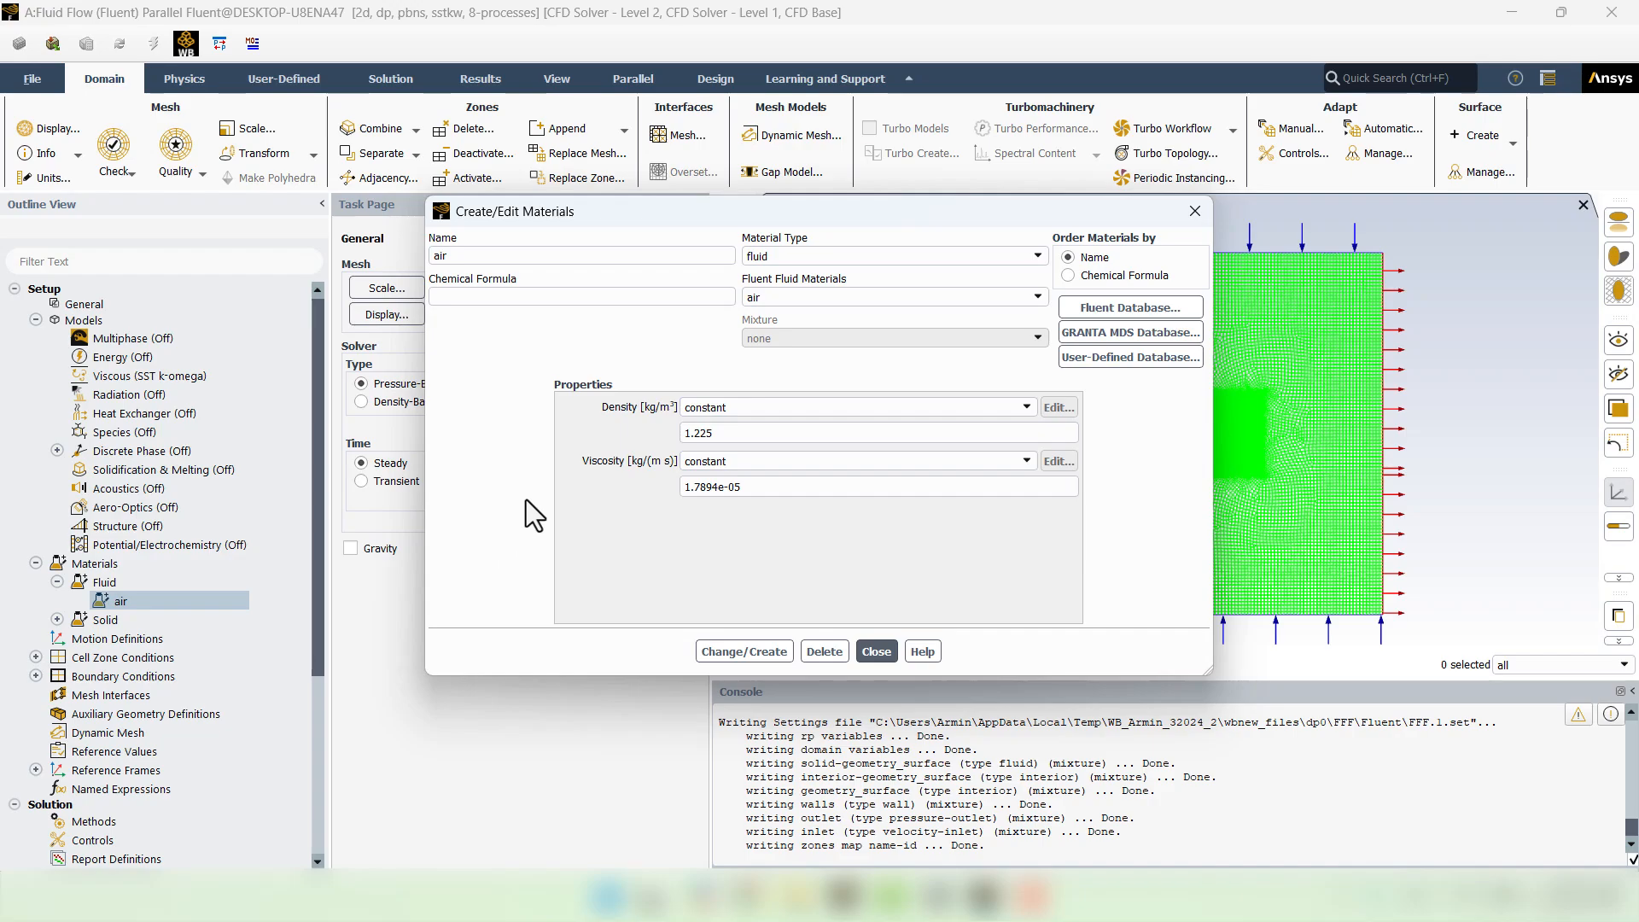
click(739, 407)
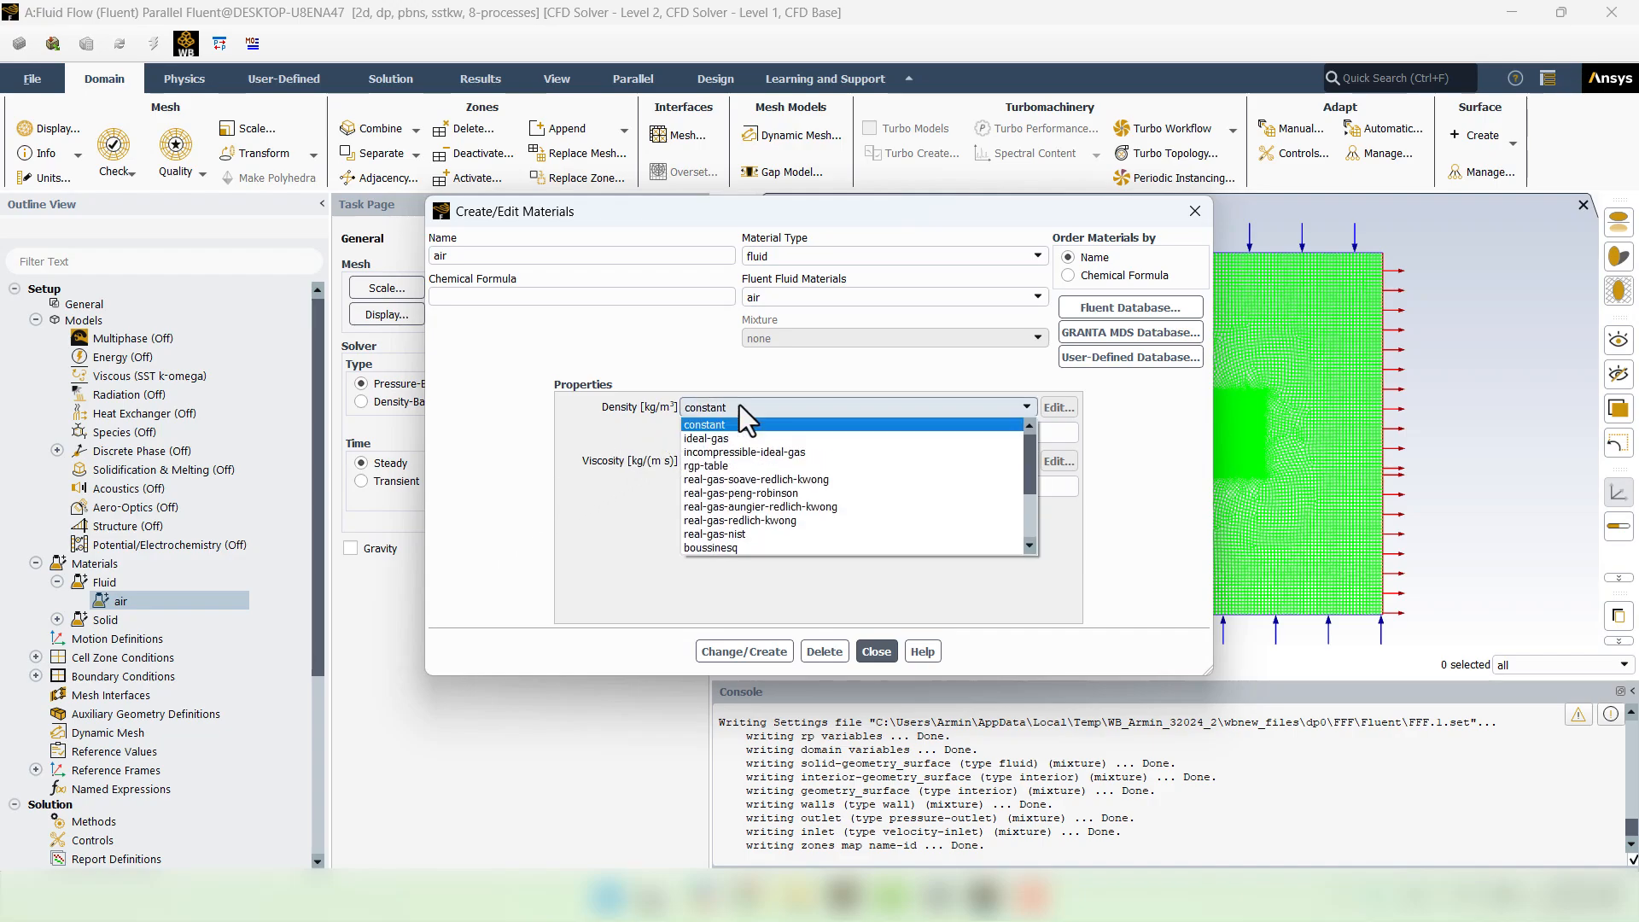
click(724, 436)
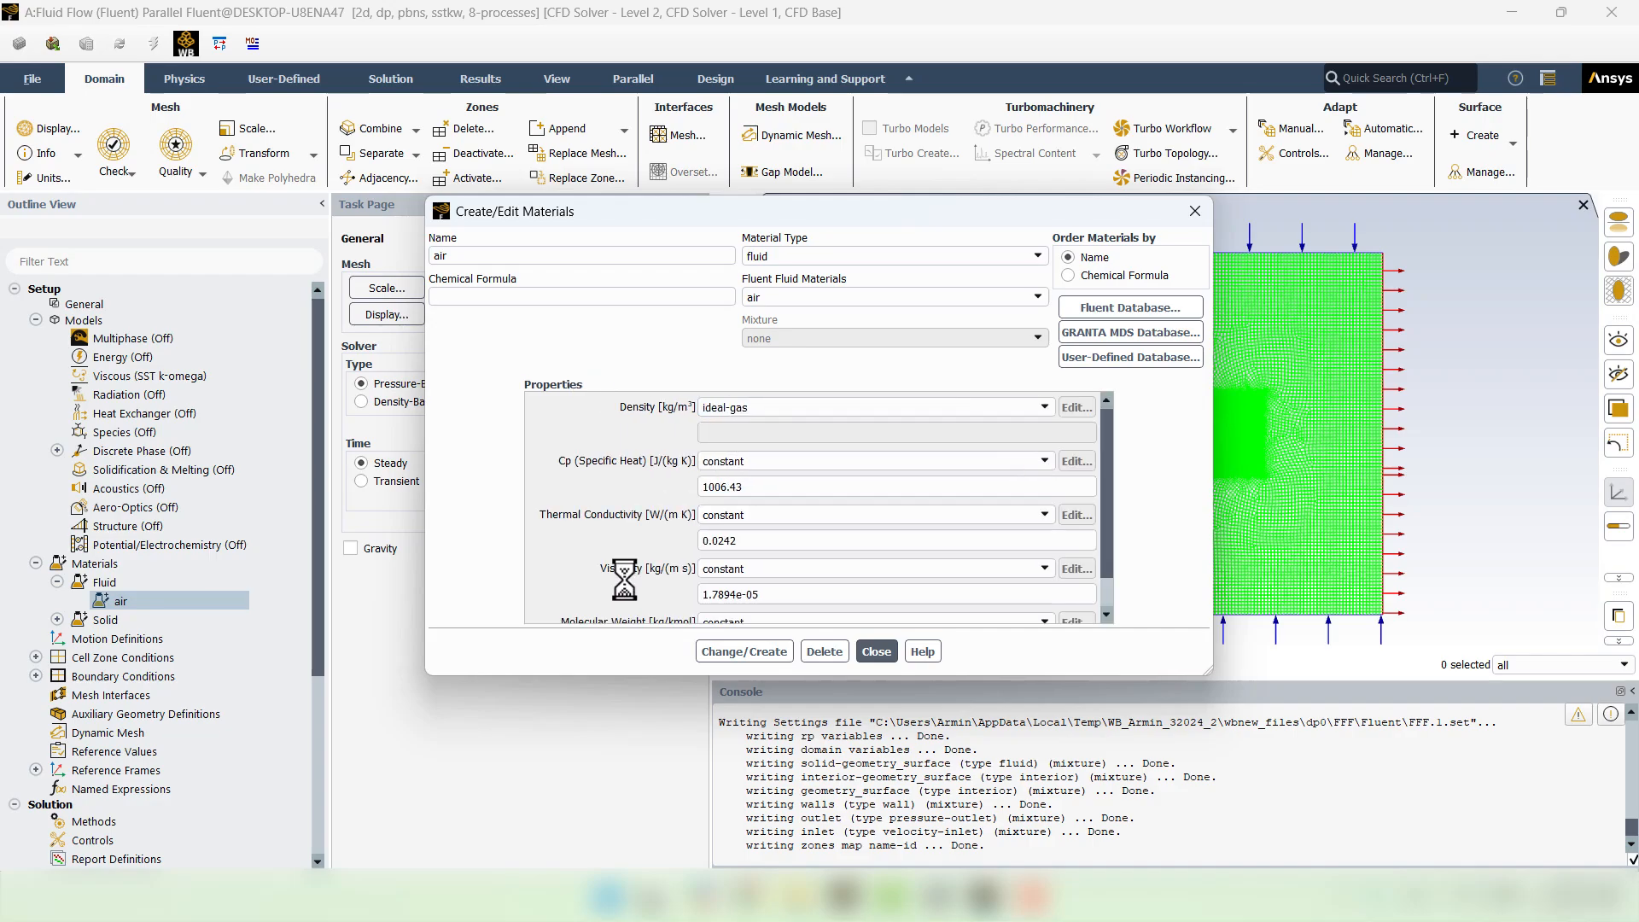
click(720, 652)
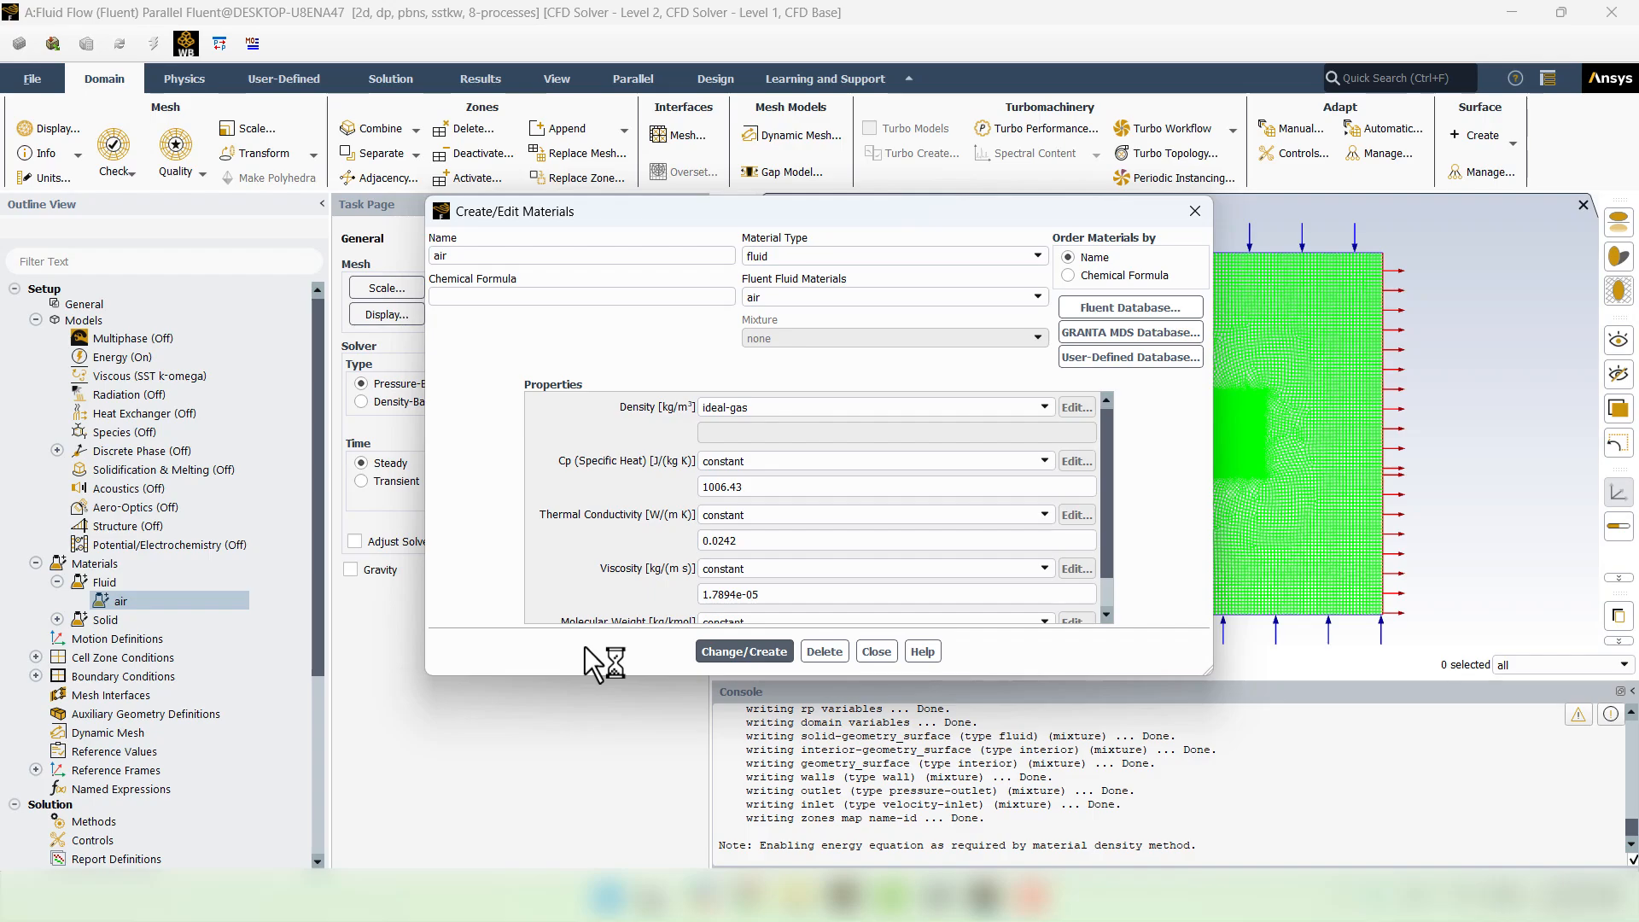
click(869, 651)
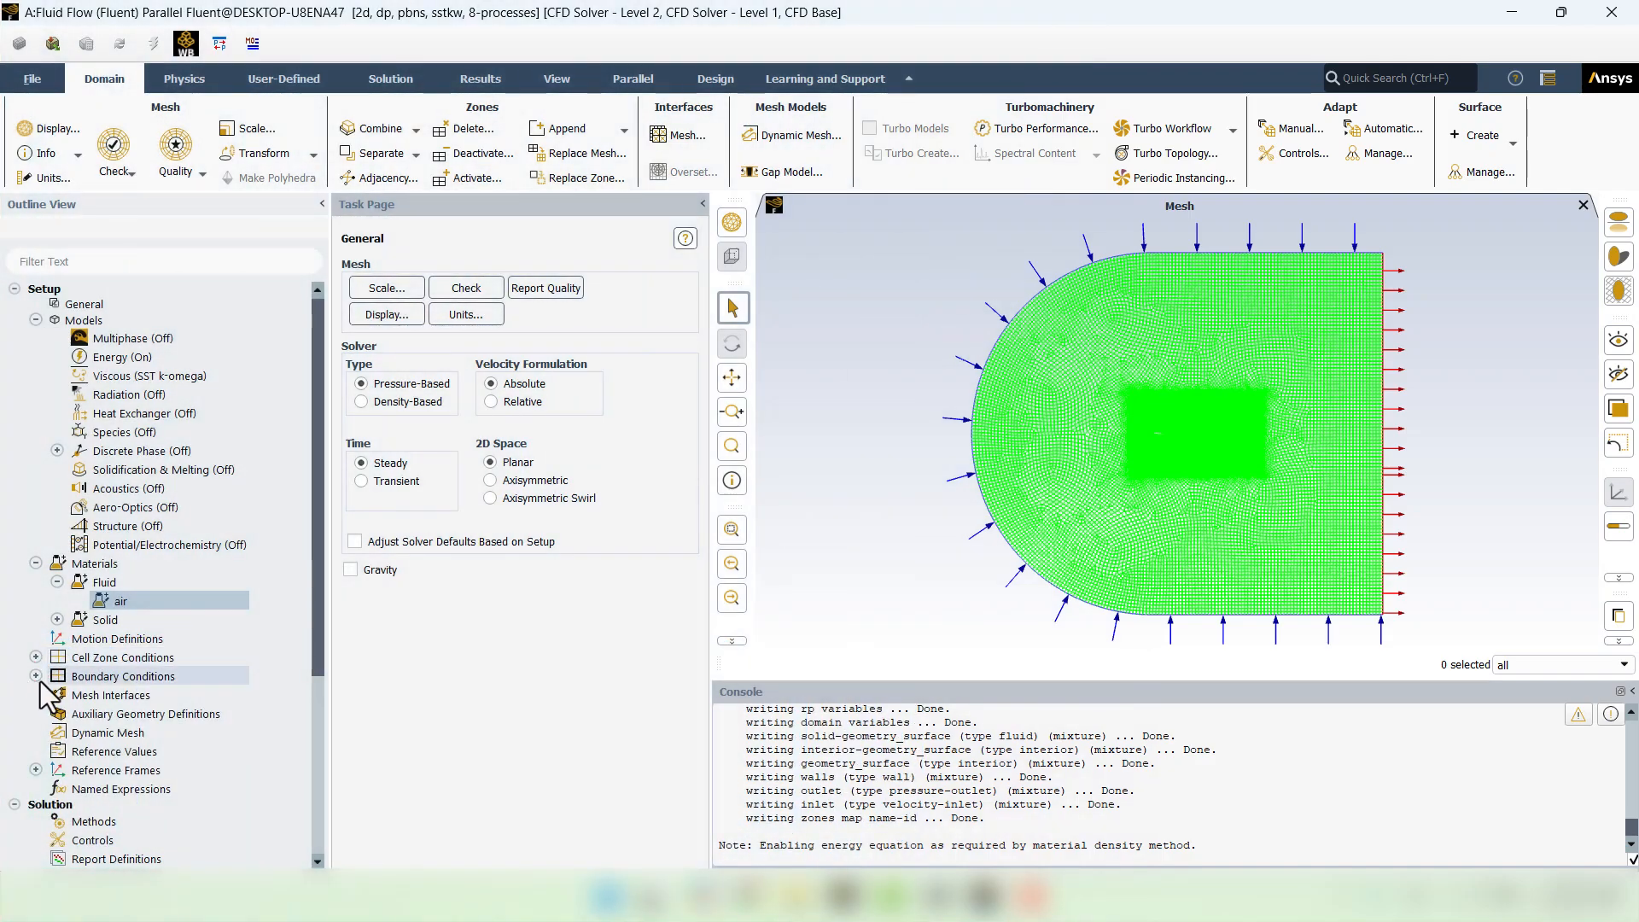
- Specify the inlet velocity by Components with X-Velocity 10 m/s and apply it
click(36, 677)
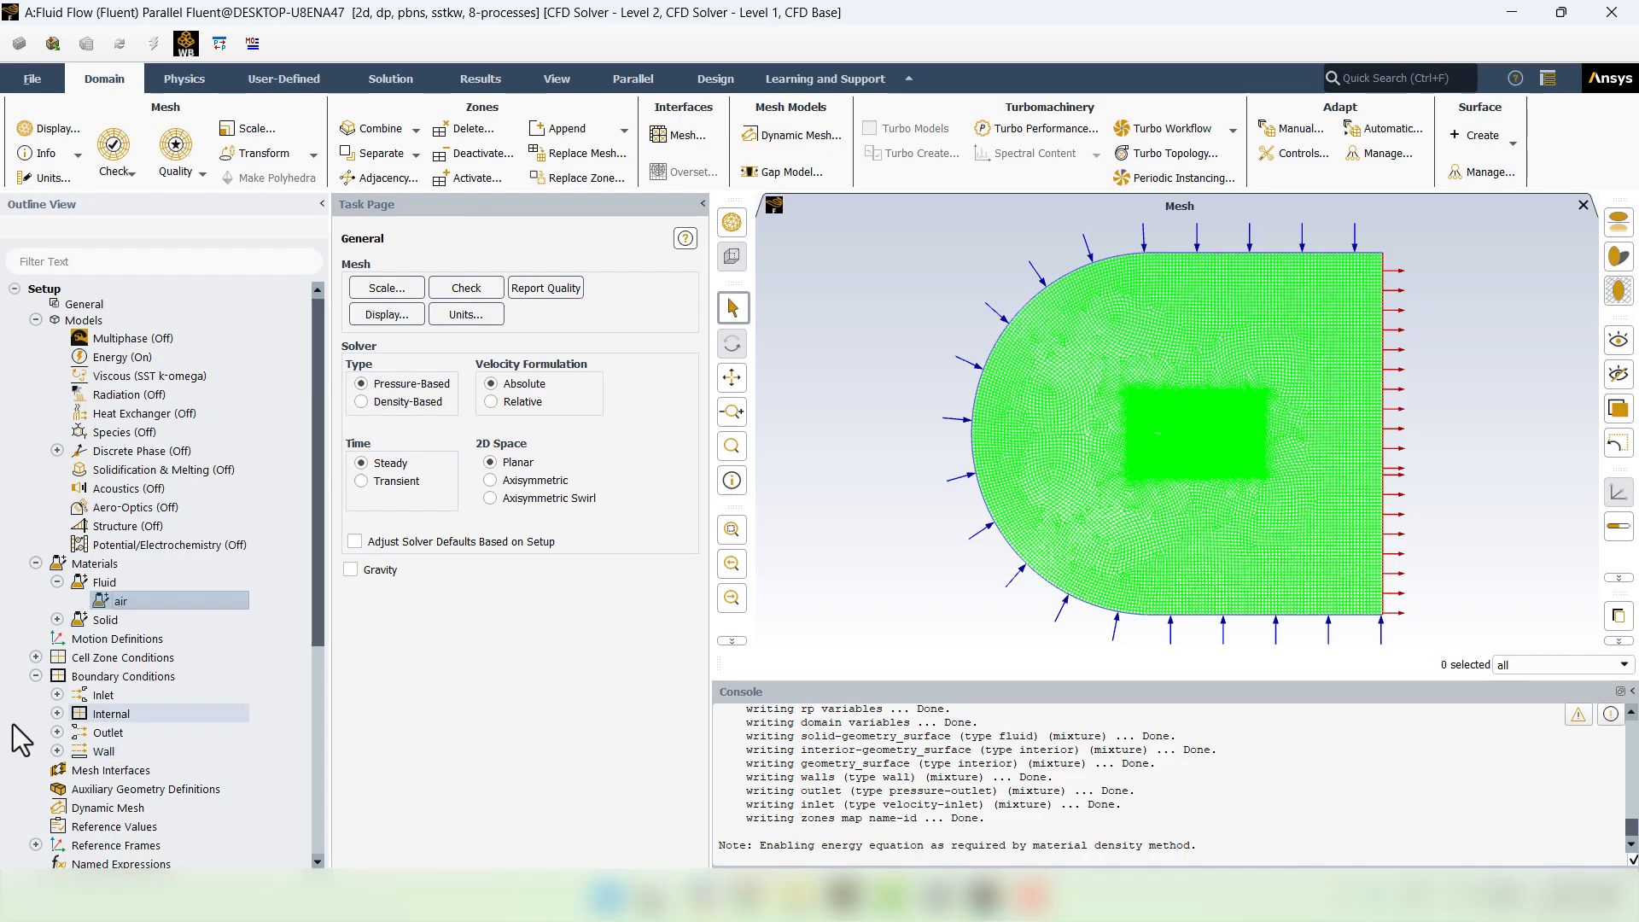
click(57, 695)
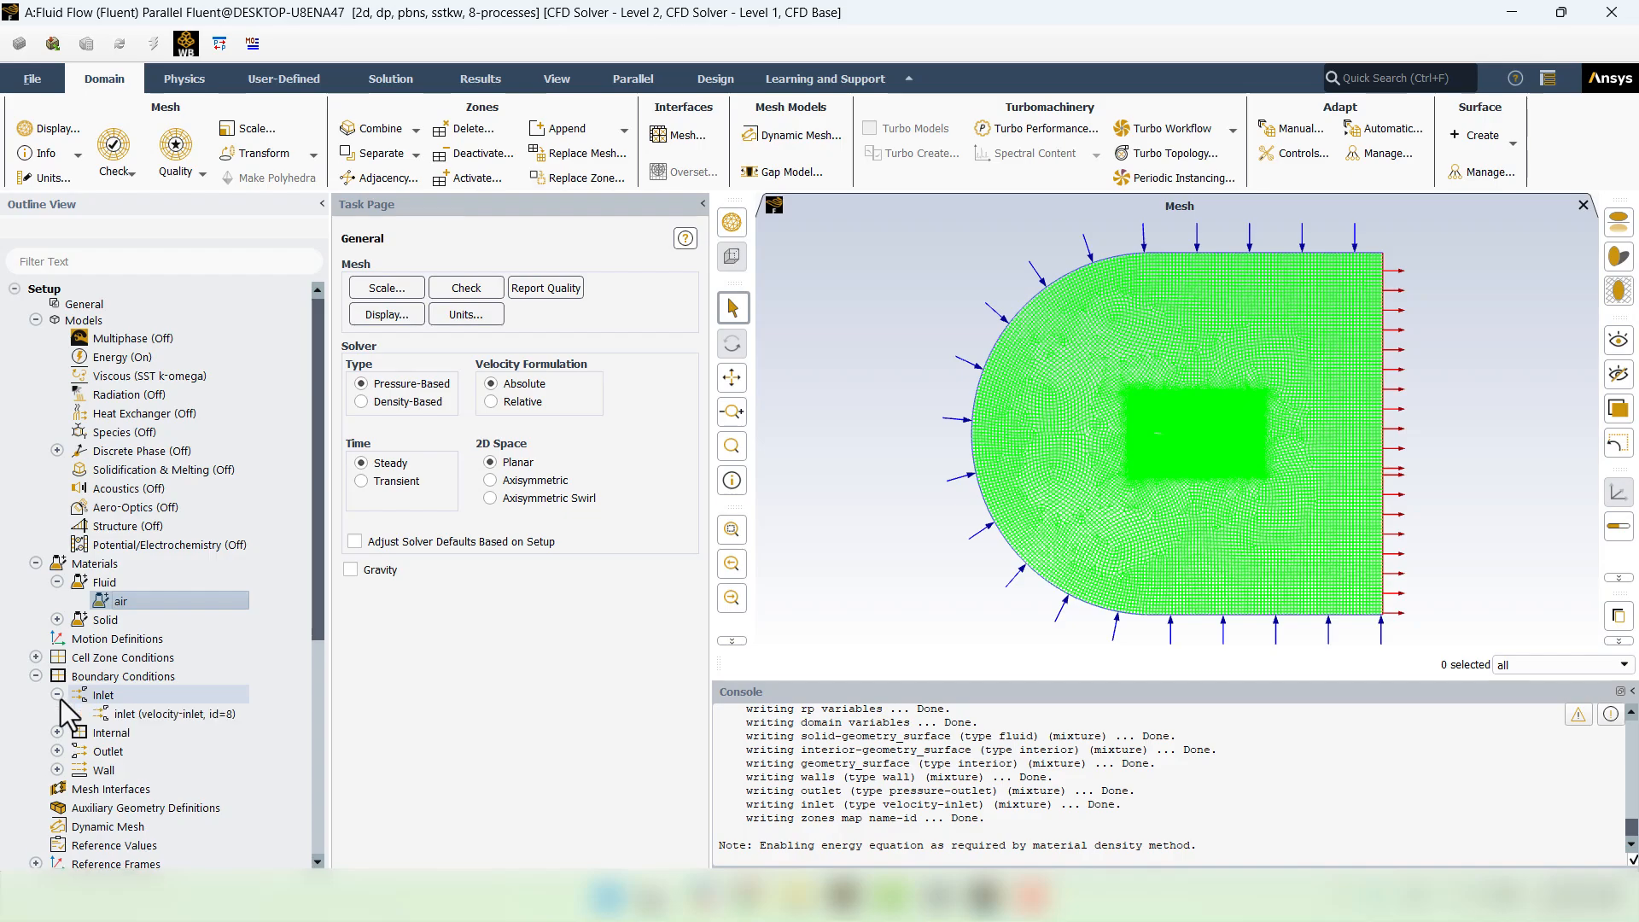
double_click(161, 714)
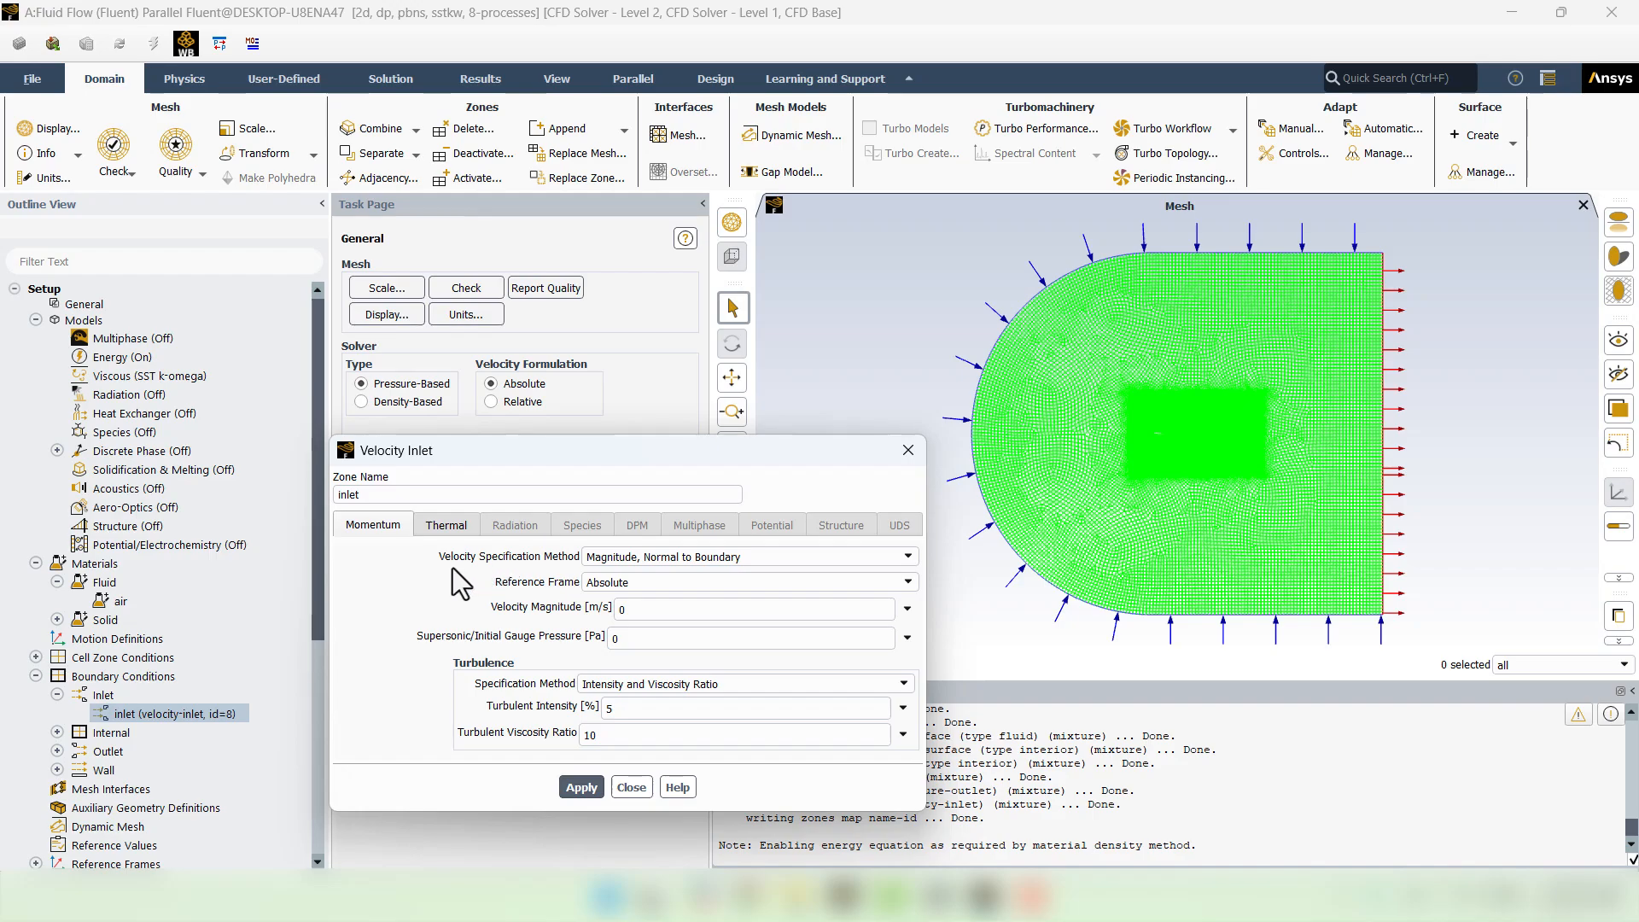
click(642, 558)
click(638, 587)
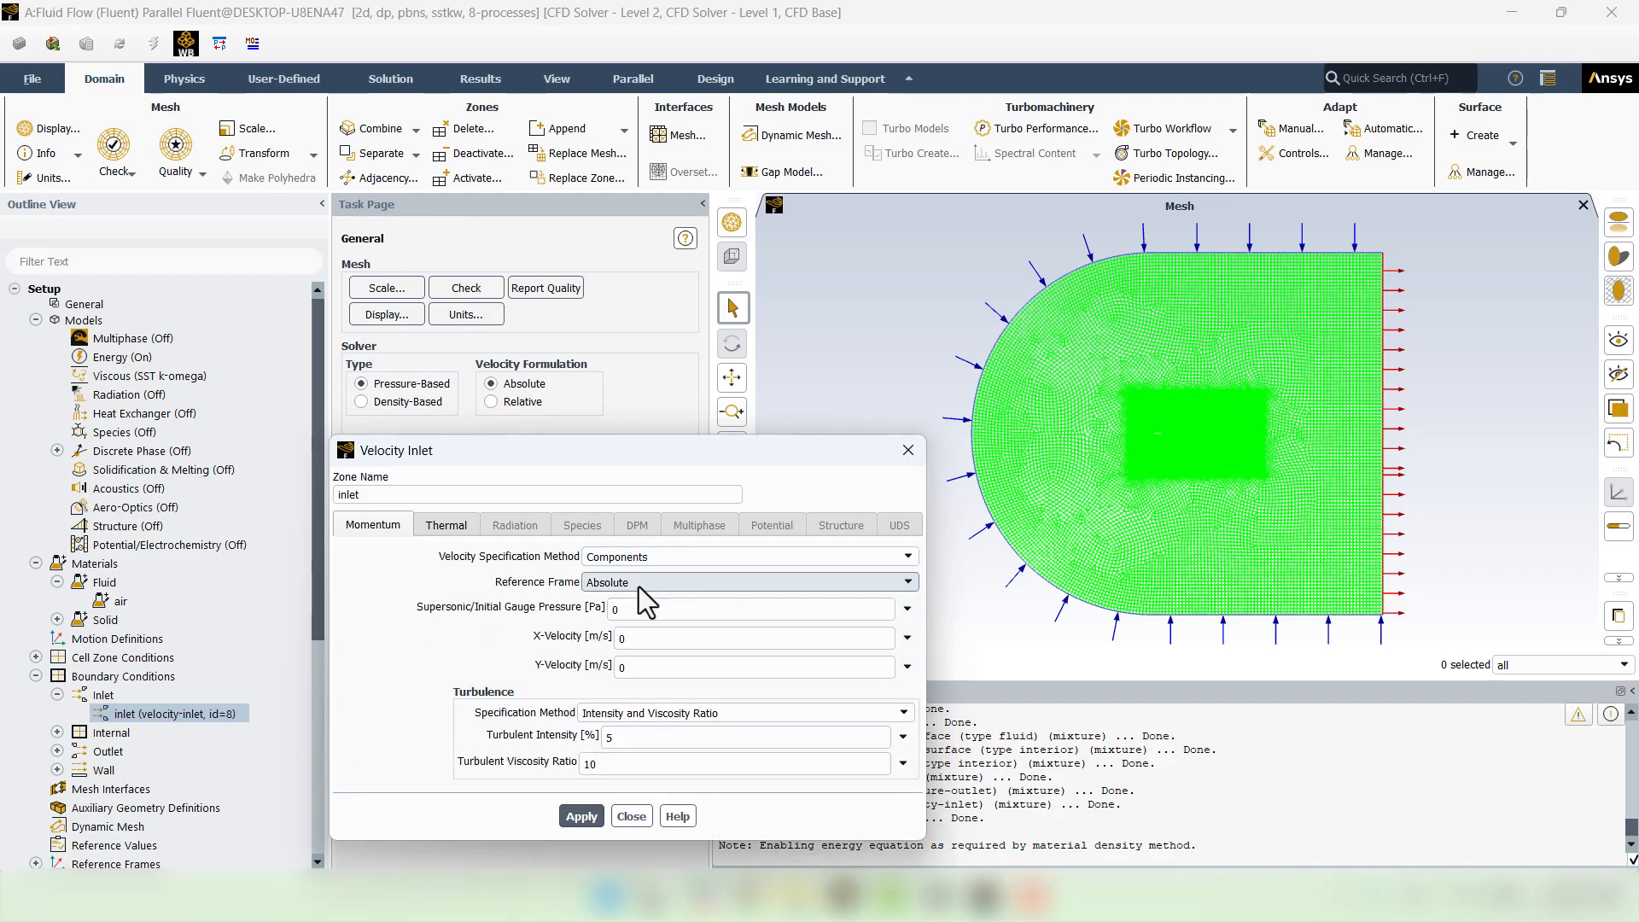
double_click(630, 638)
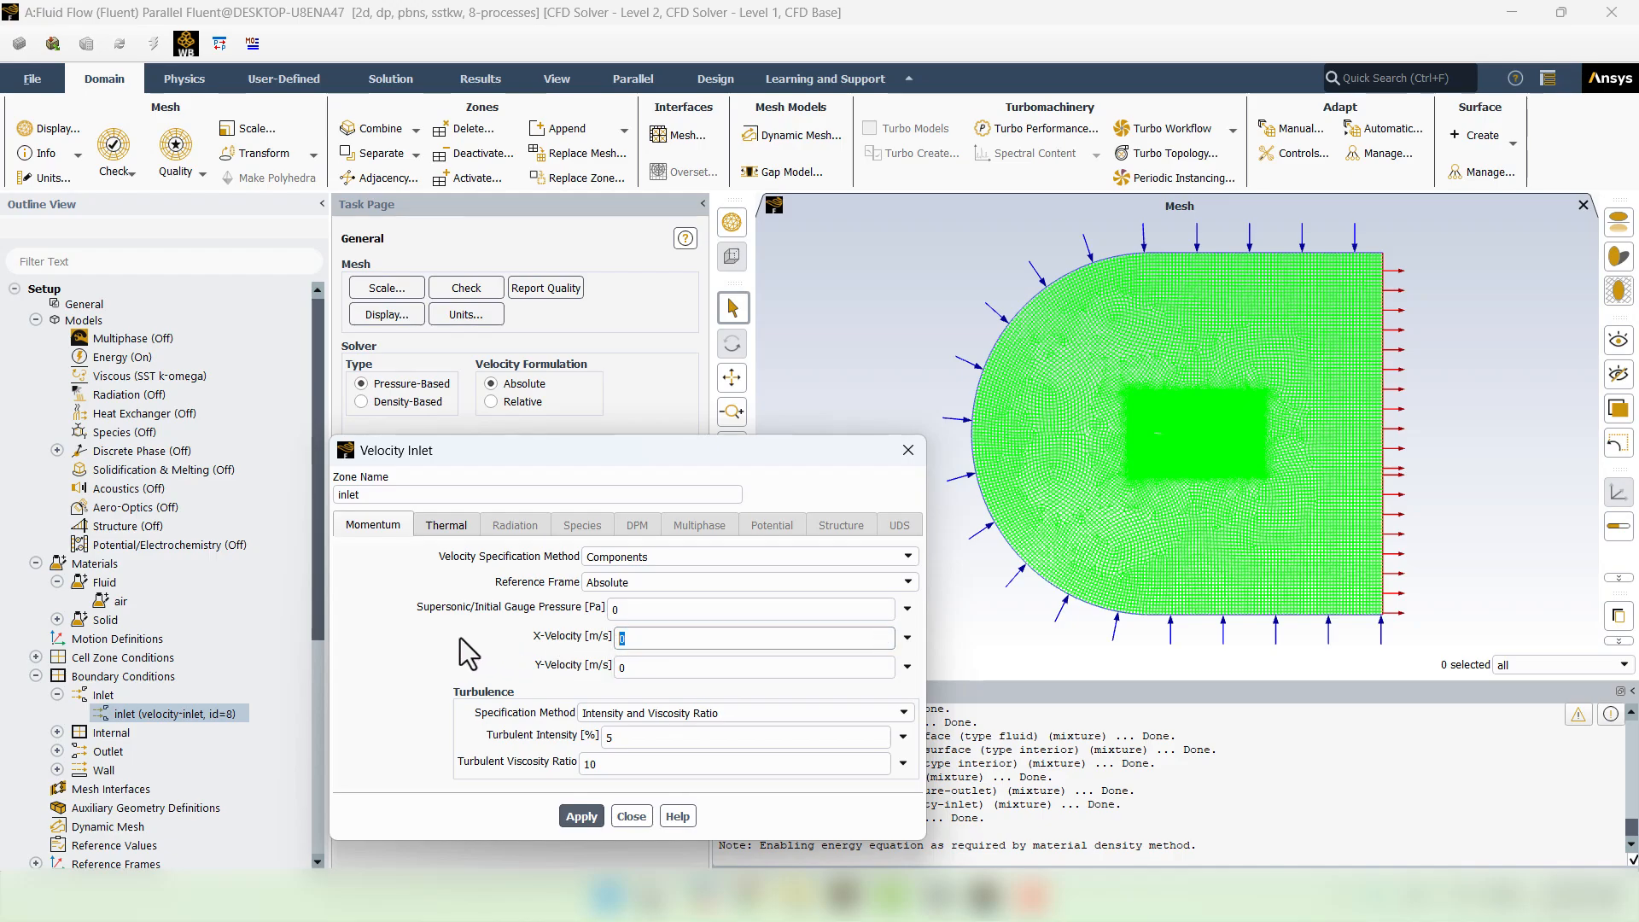
text(10)
click(591, 816)
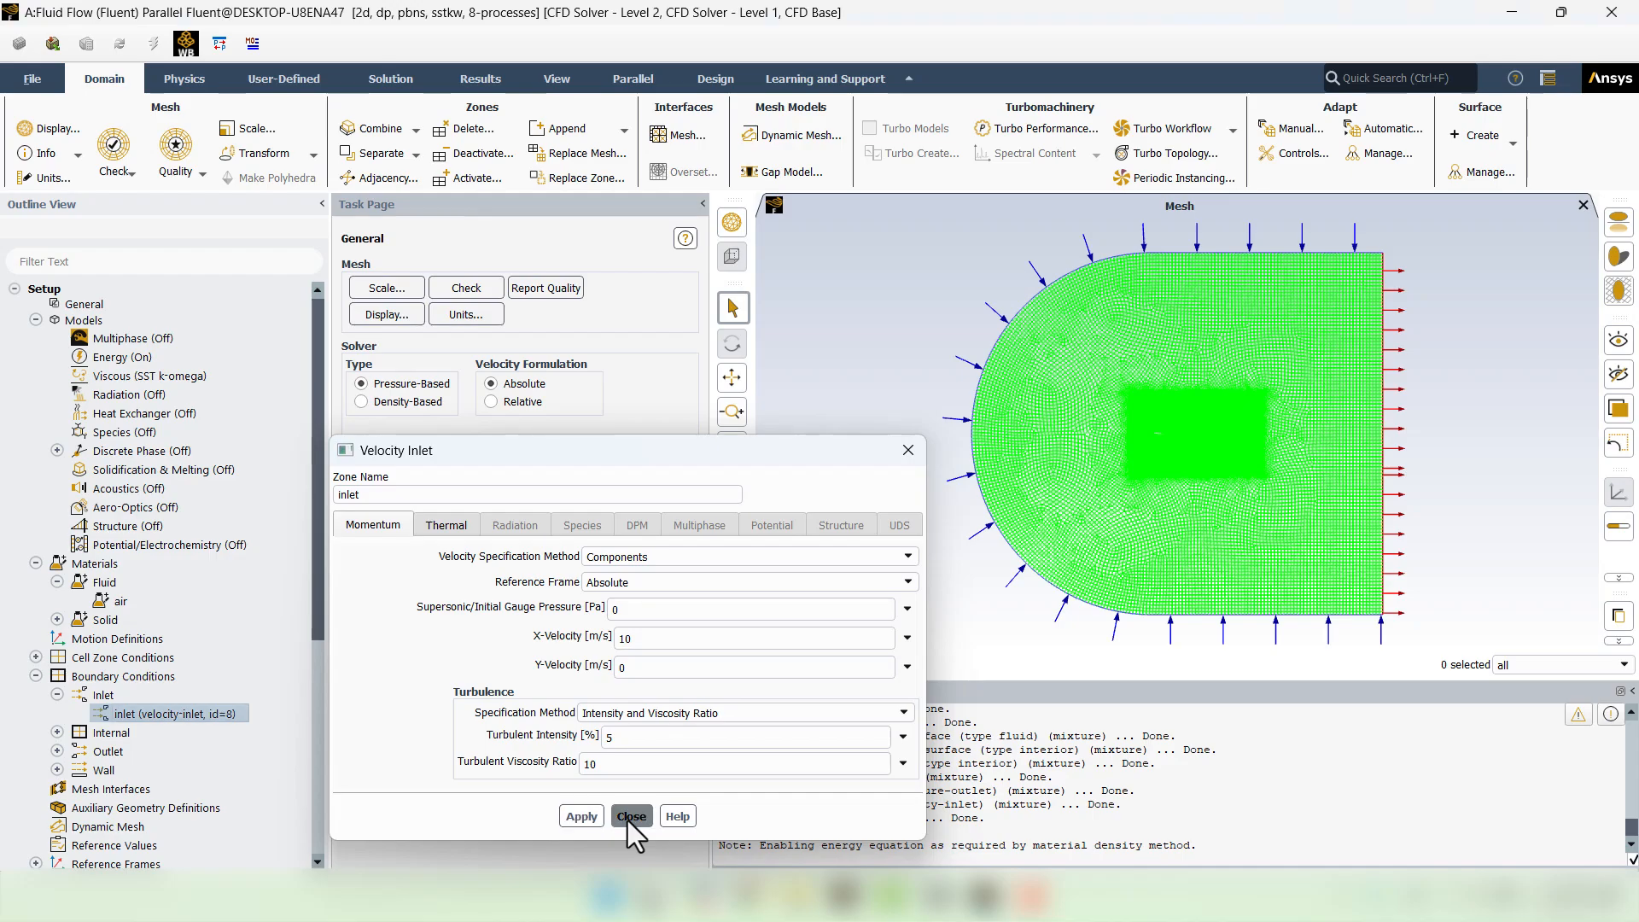
click(631, 817)
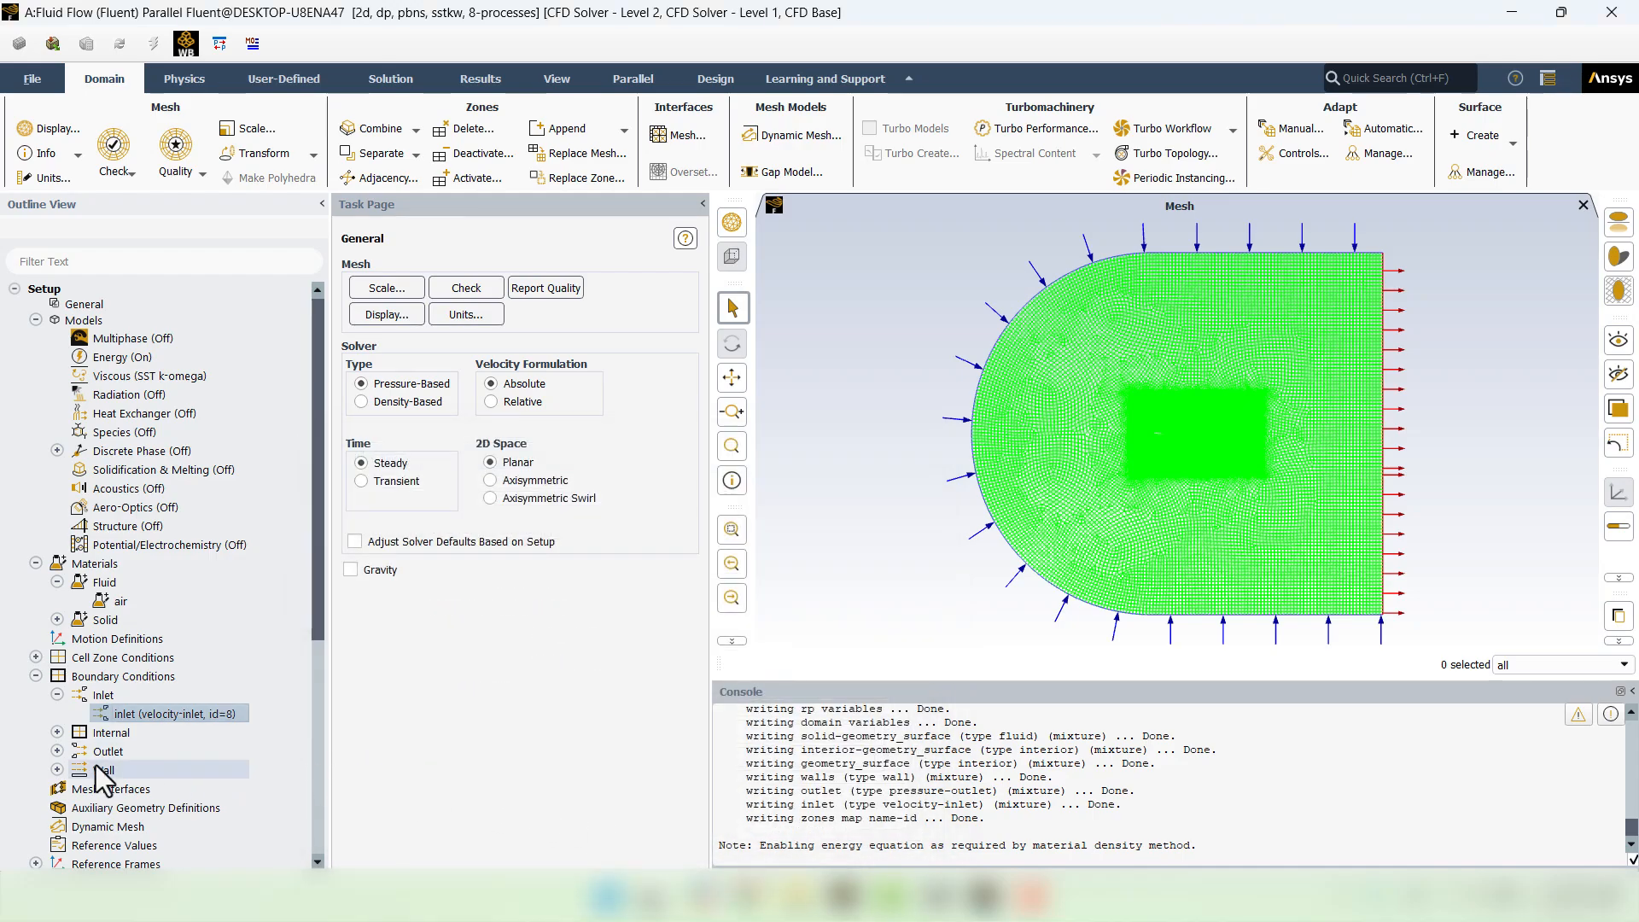
click(56, 751)
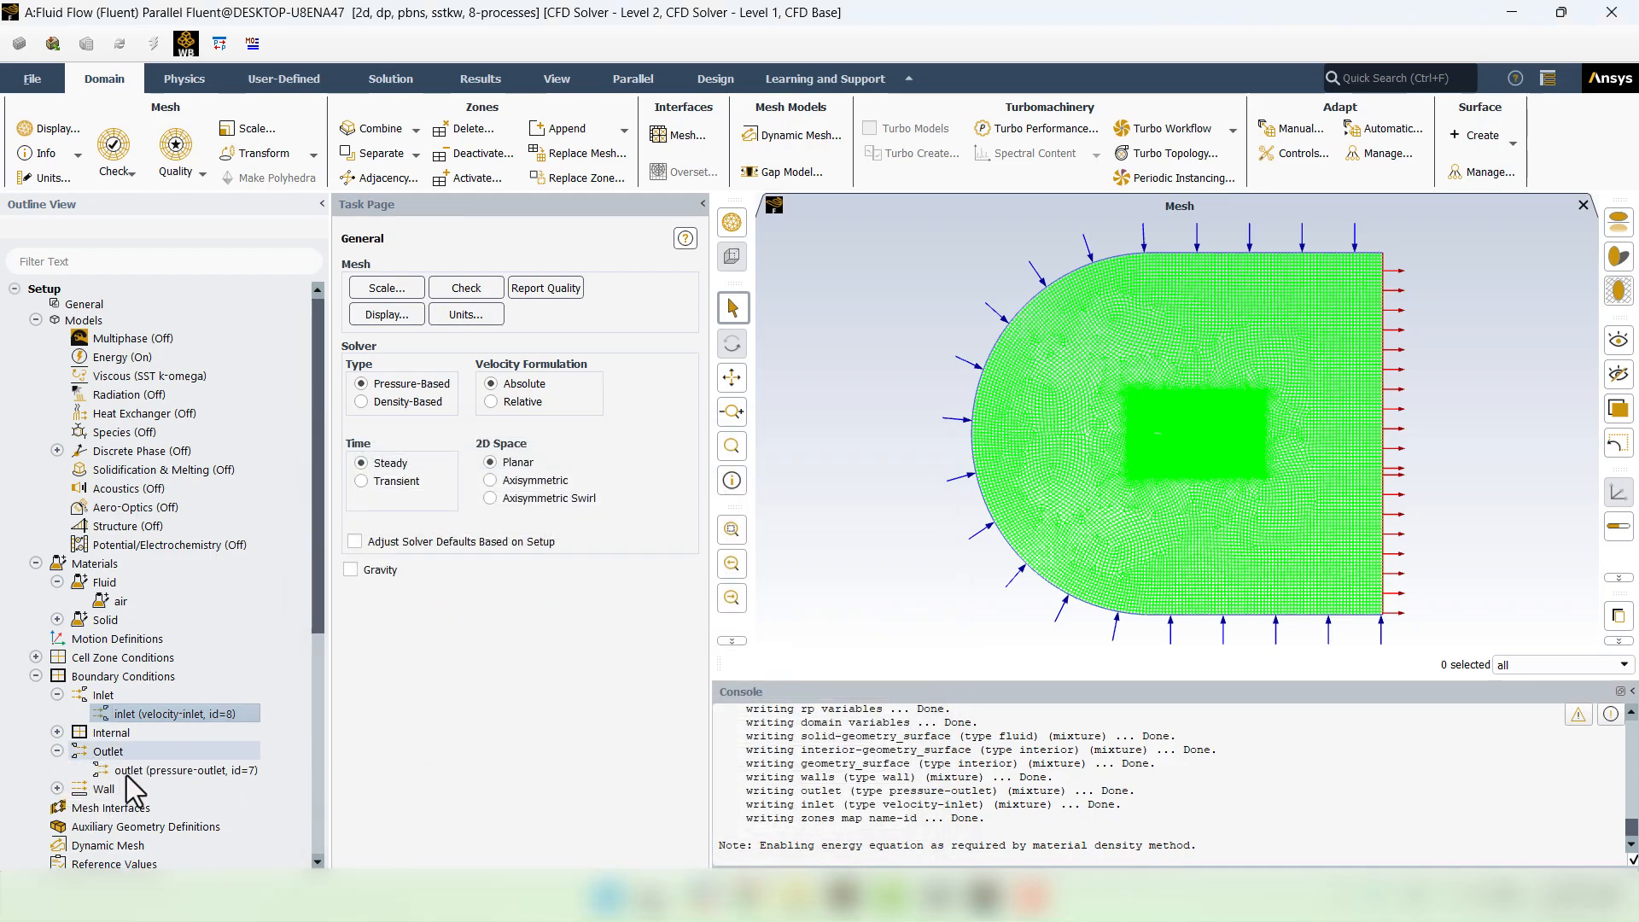
right_click(192, 775)
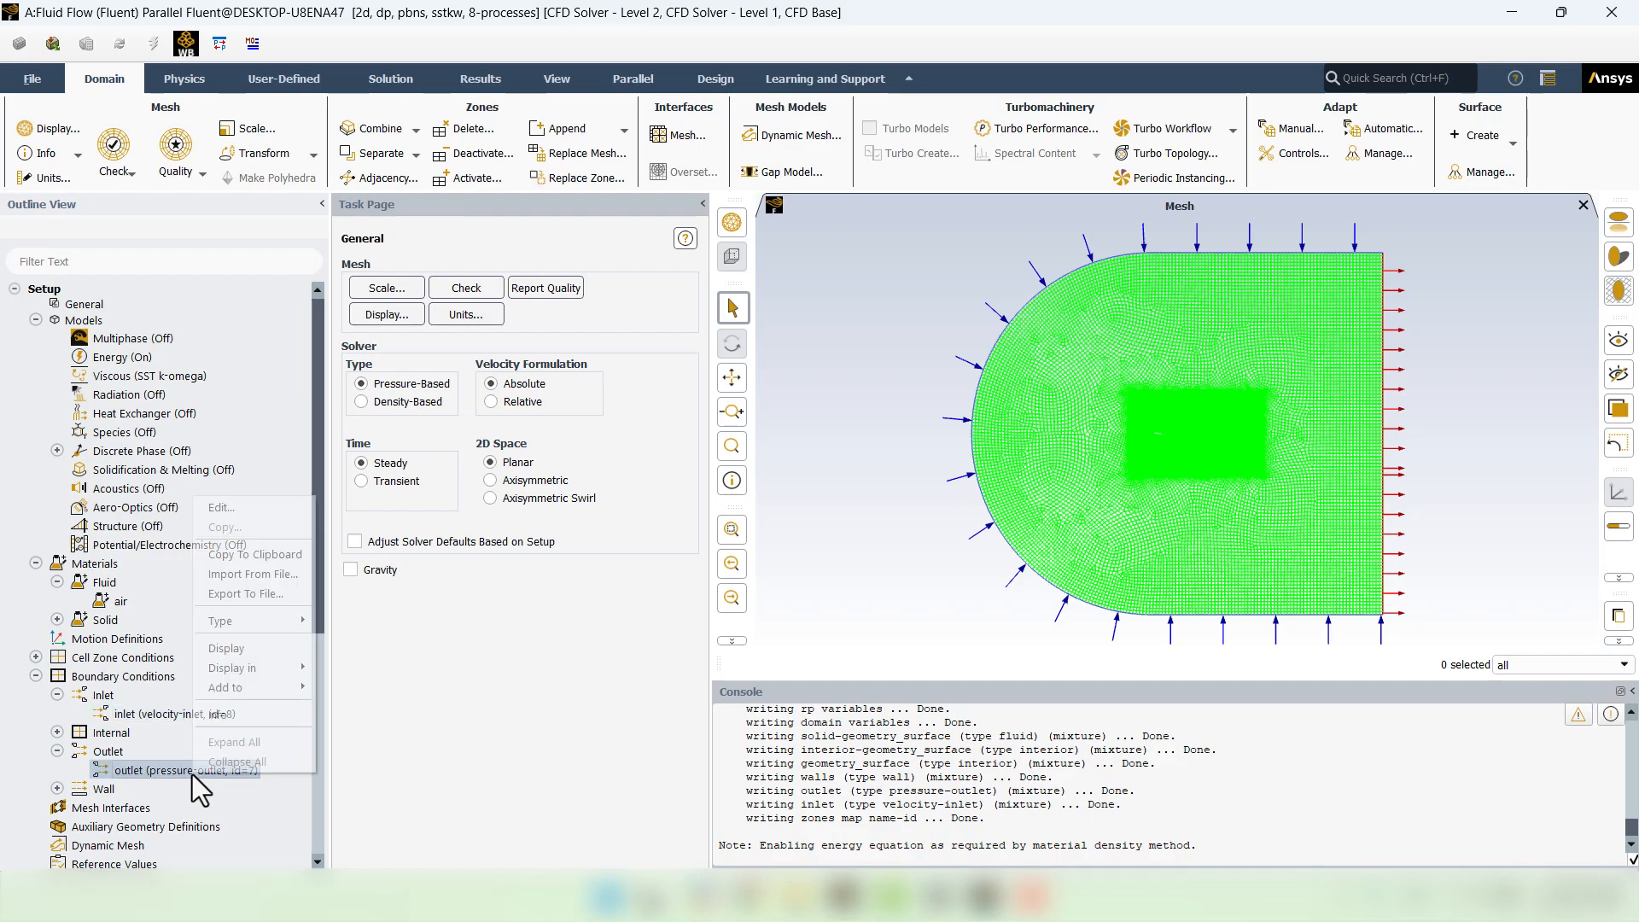
mouse_move(256, 620)
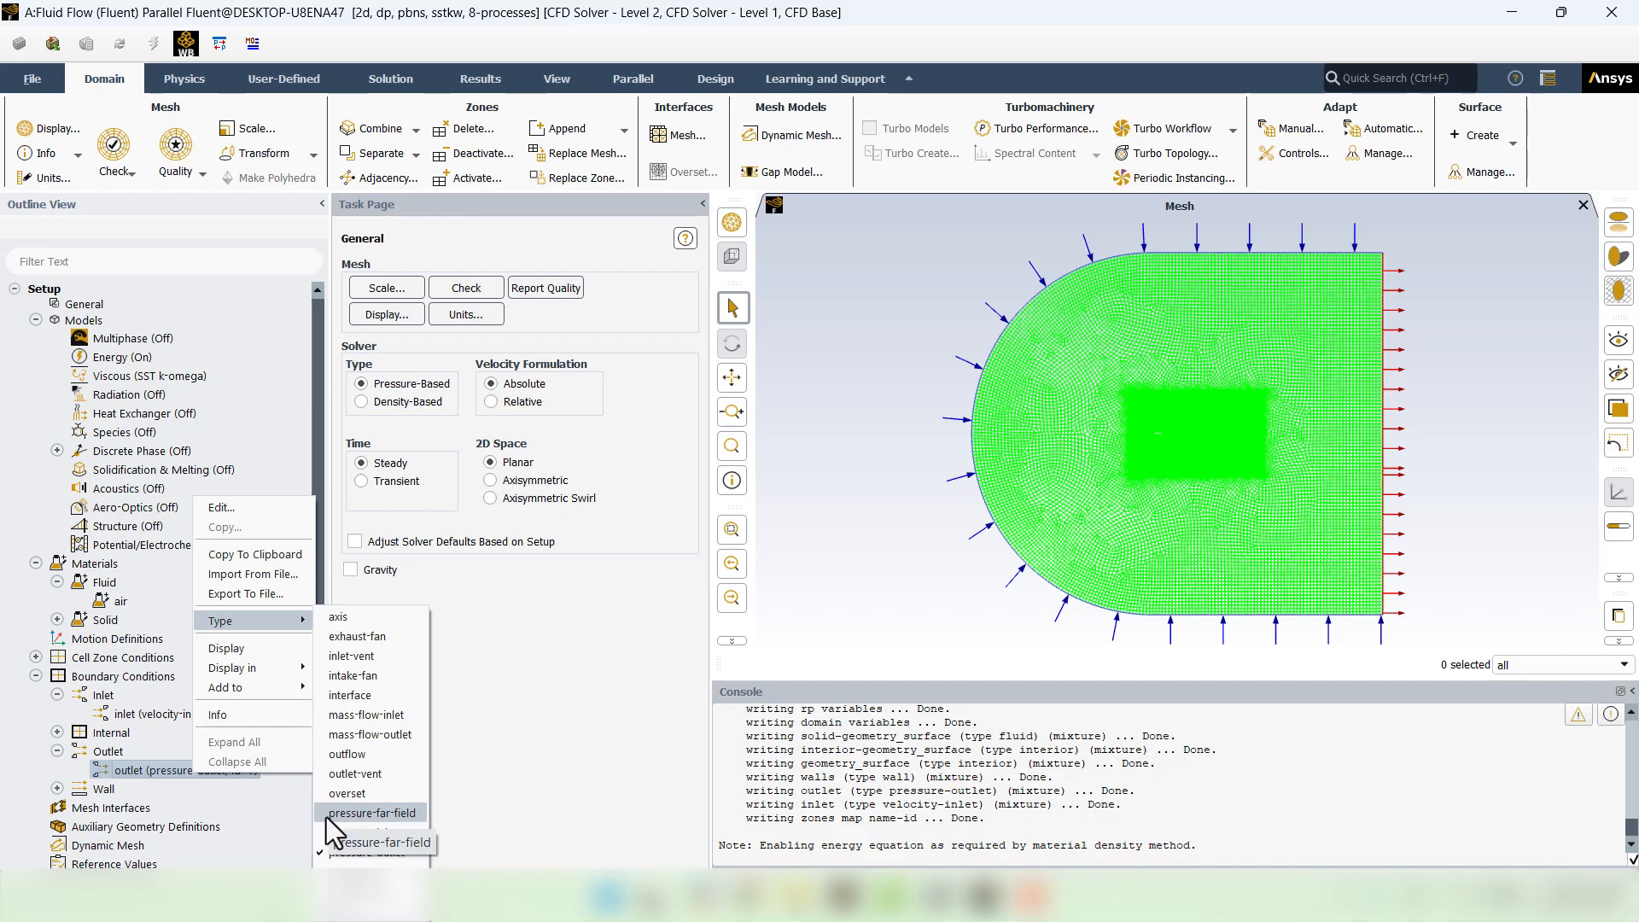
click(106, 780)
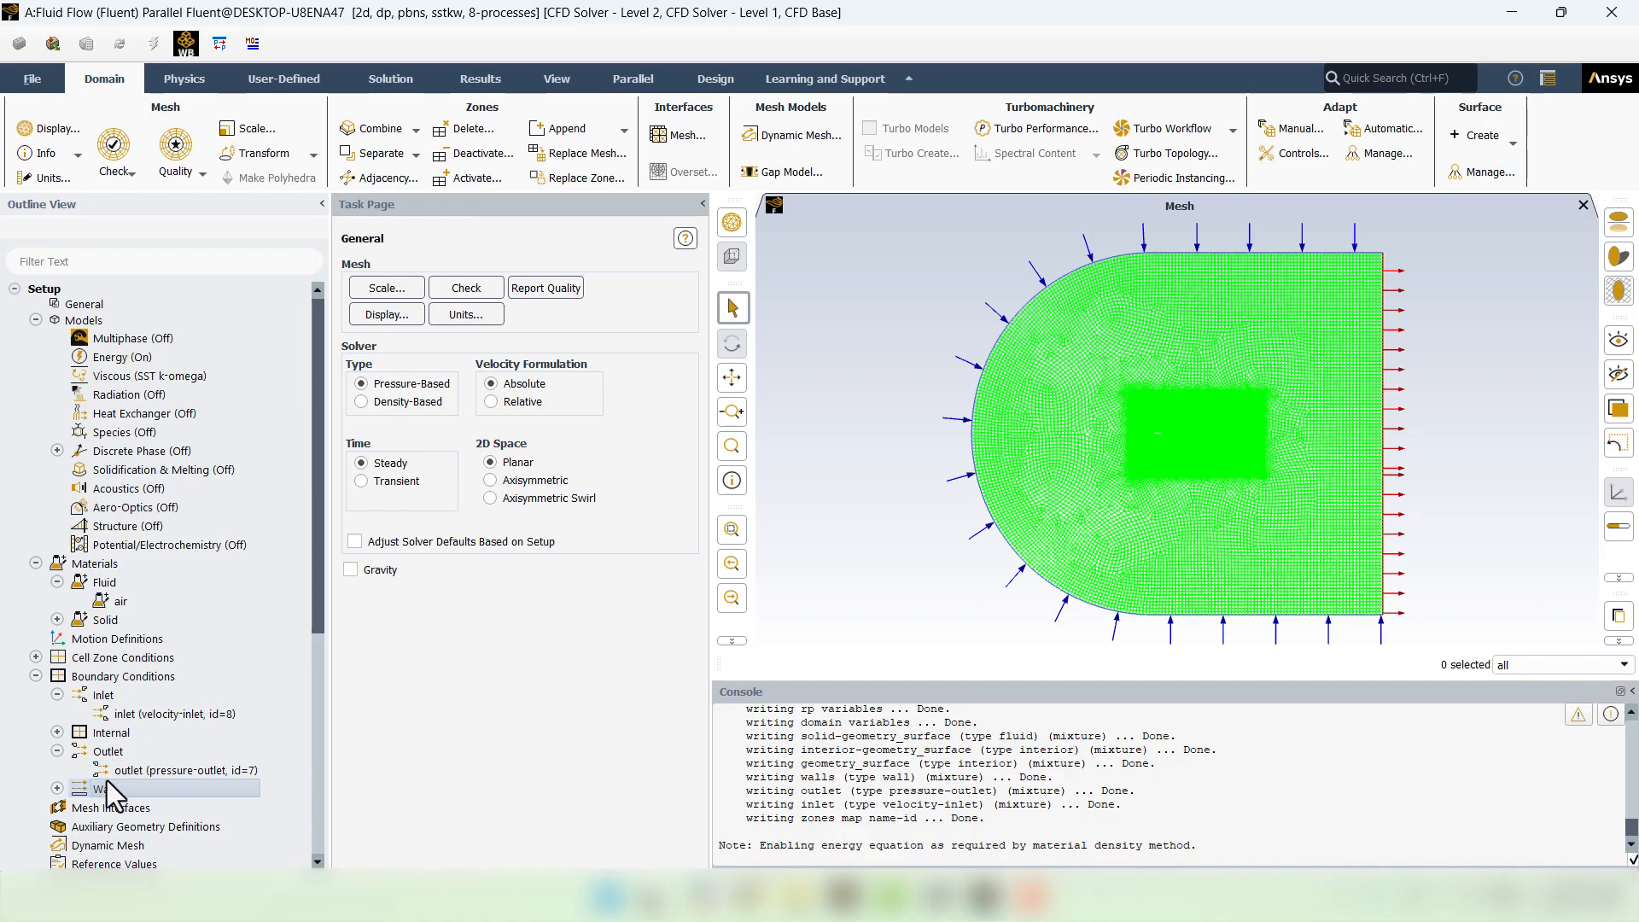
click(118, 769)
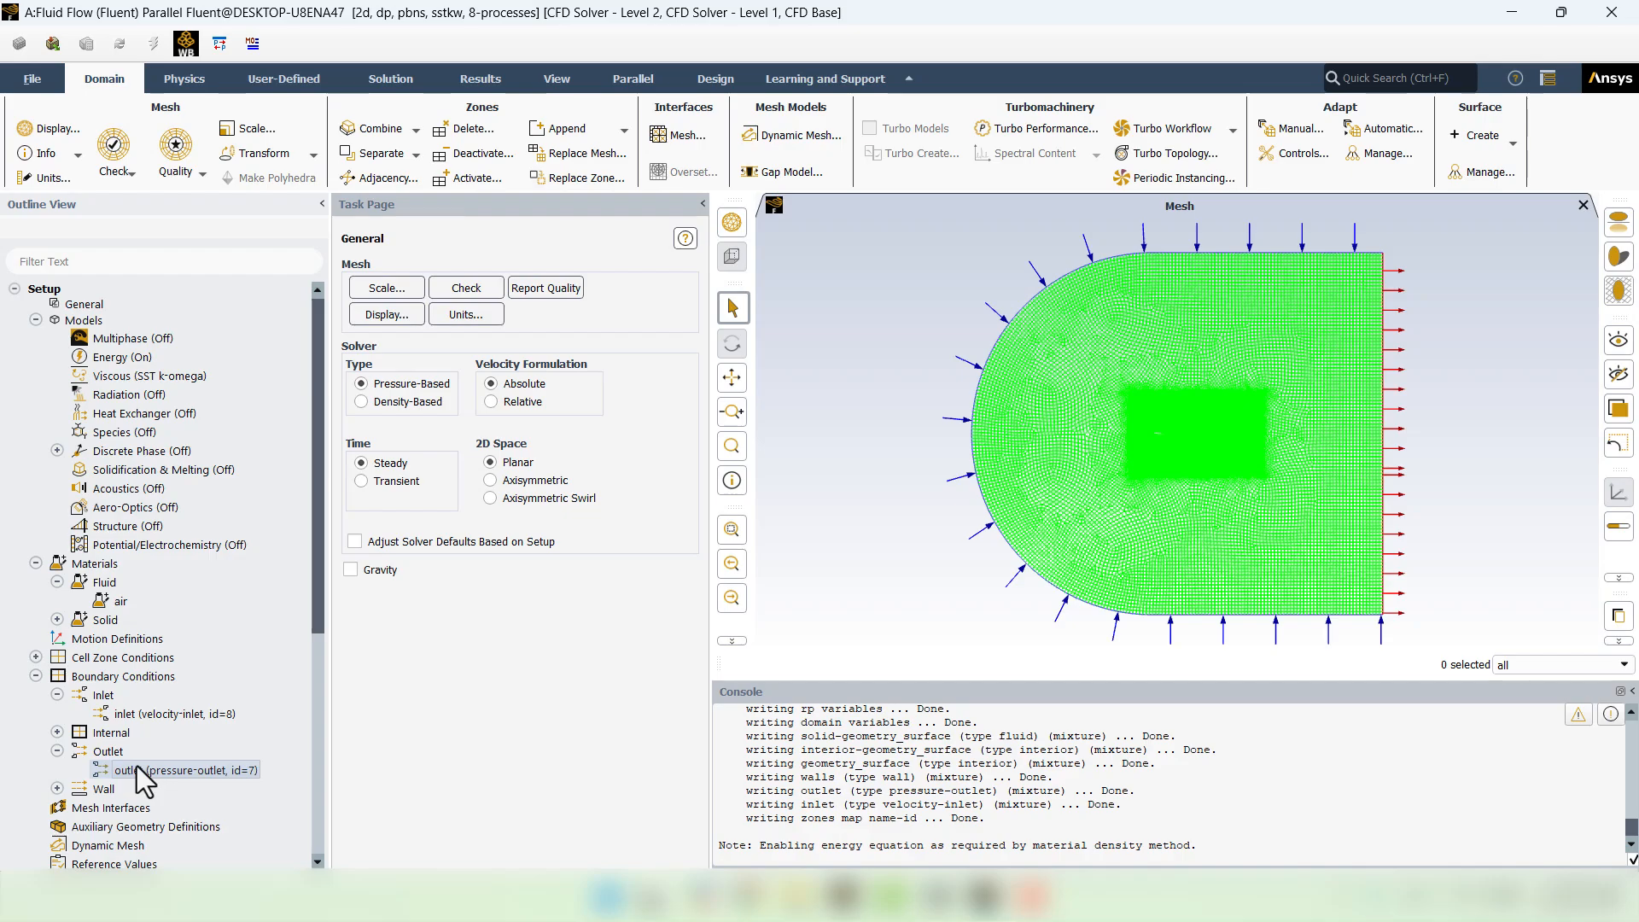
scroll(136, 765, down, 6)
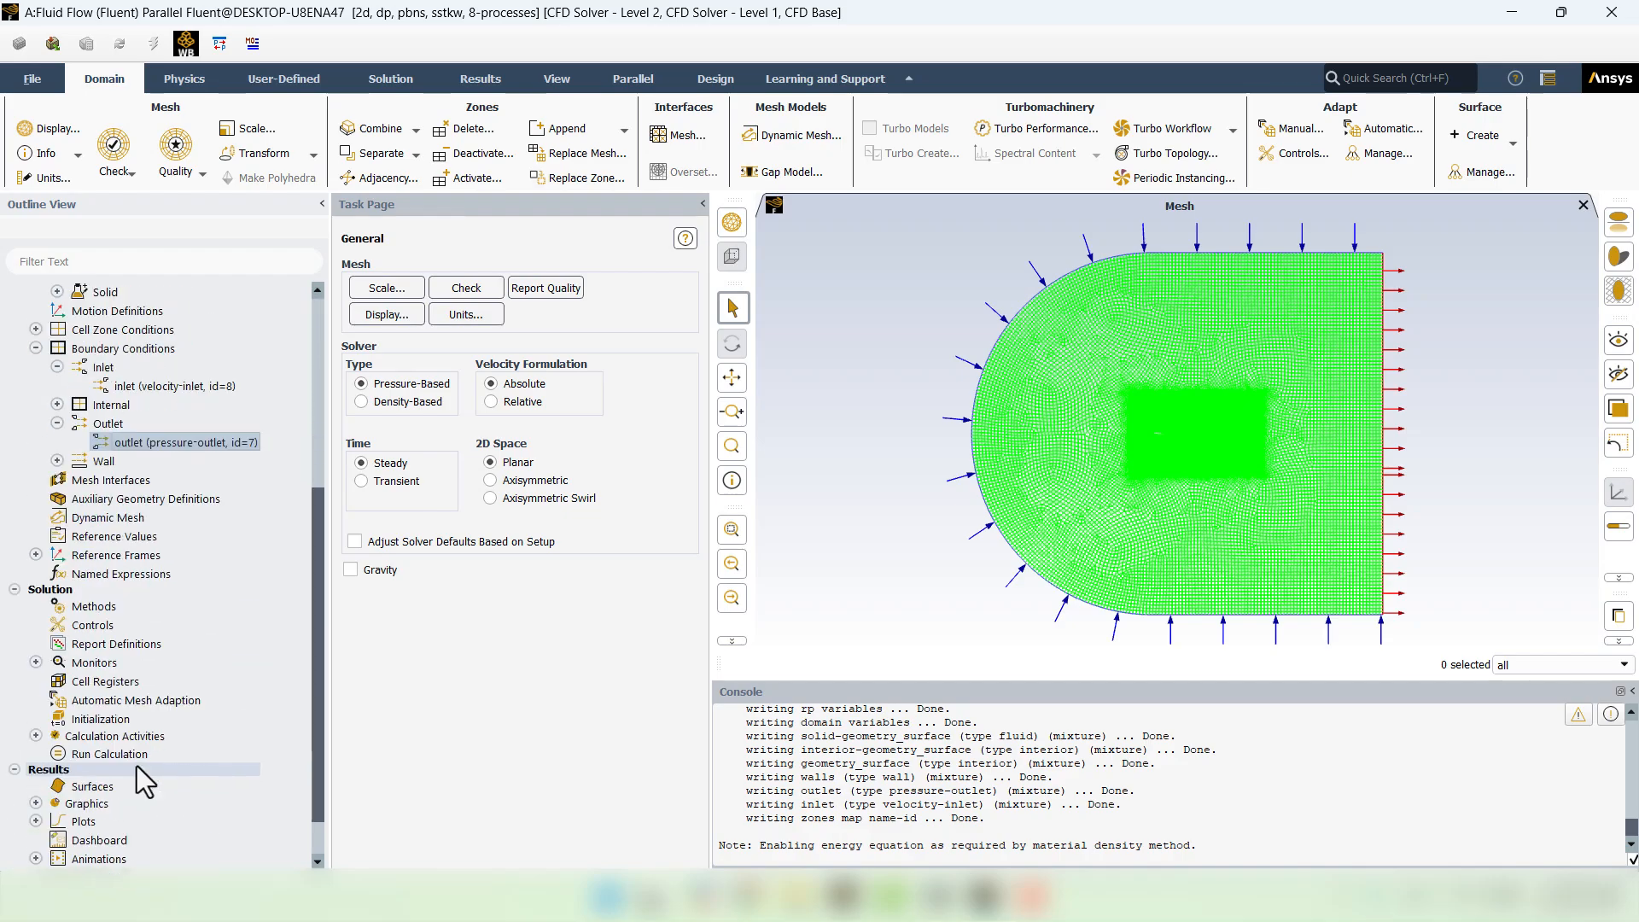
- Enable High Order Term Relaxation in Solution Methods and show the relaxation factor controls
click(102, 614)
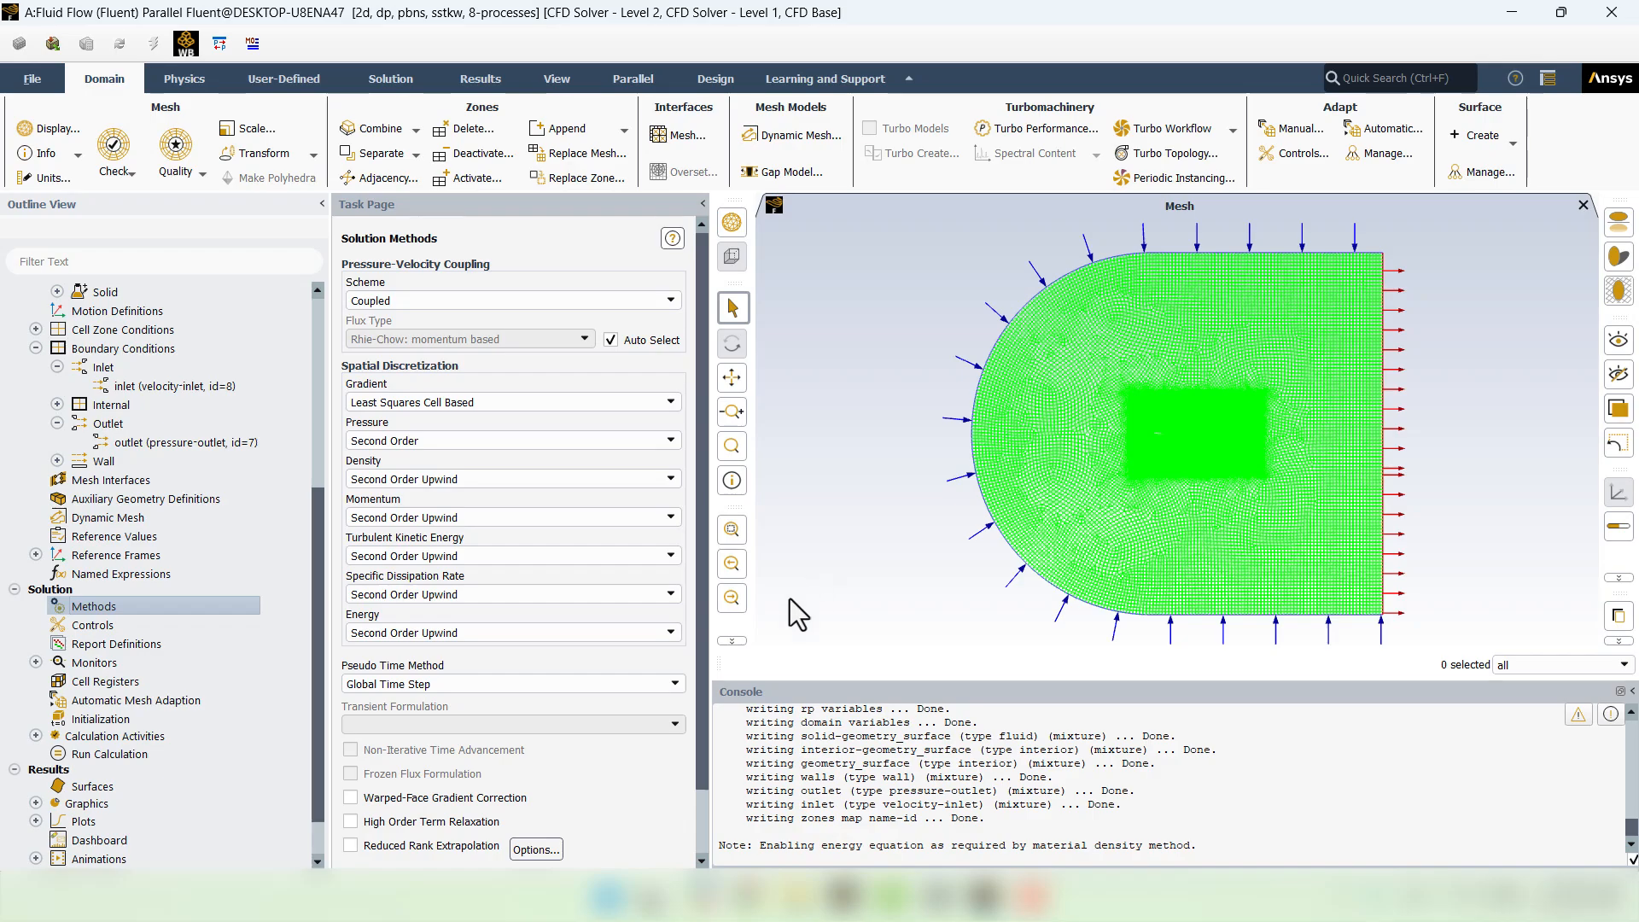
click(349, 822)
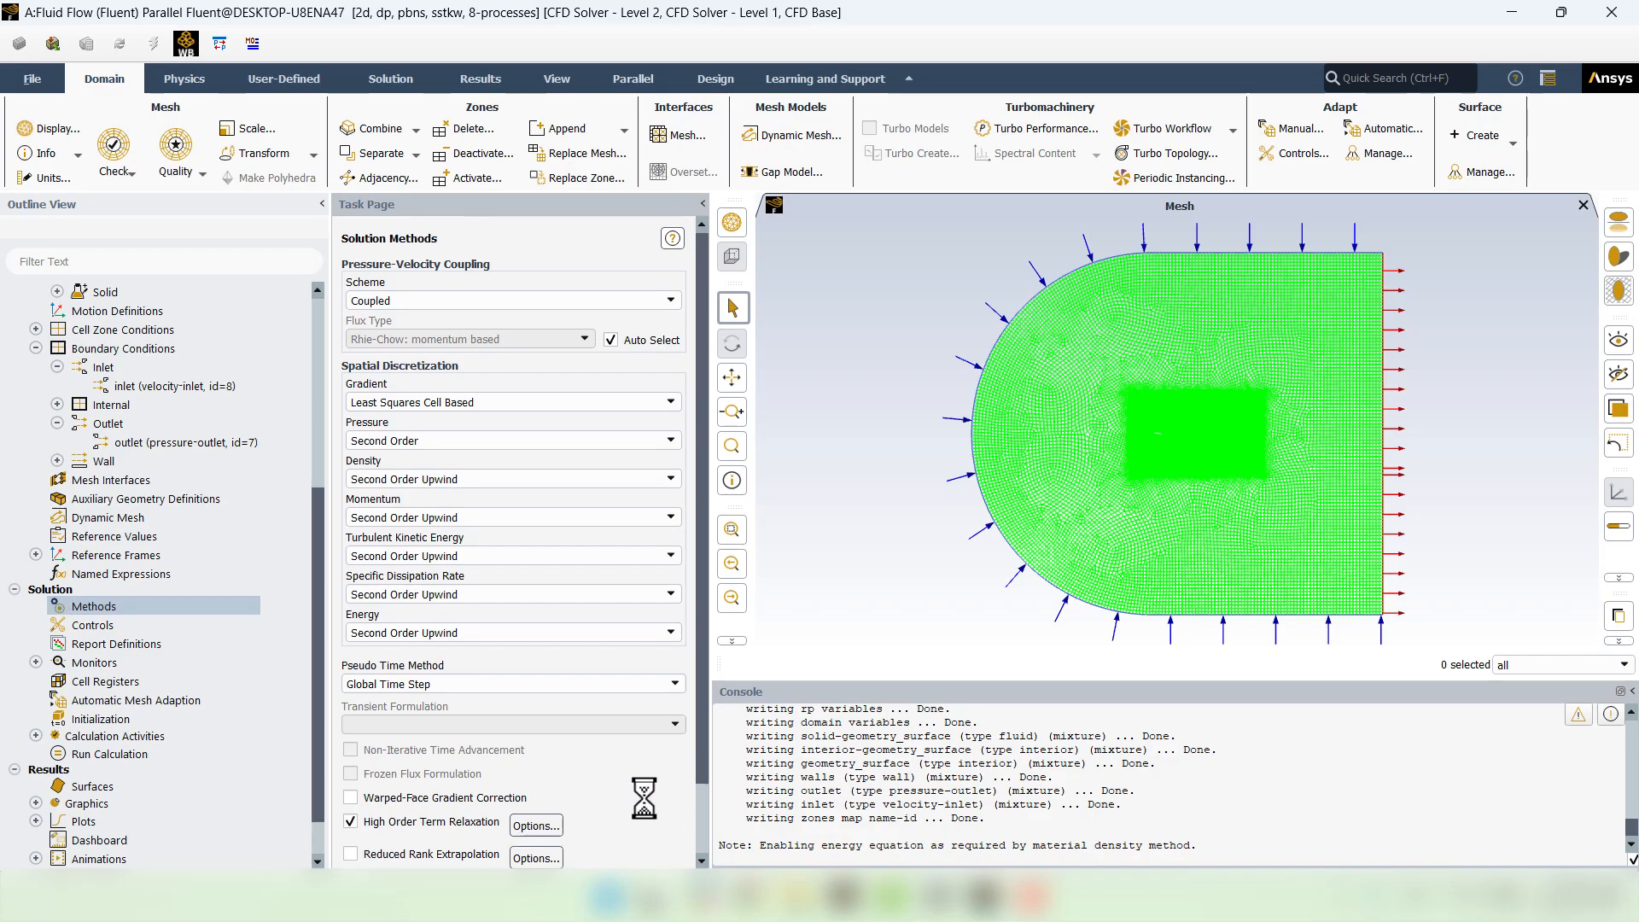
scroll(644, 798, down, 2)
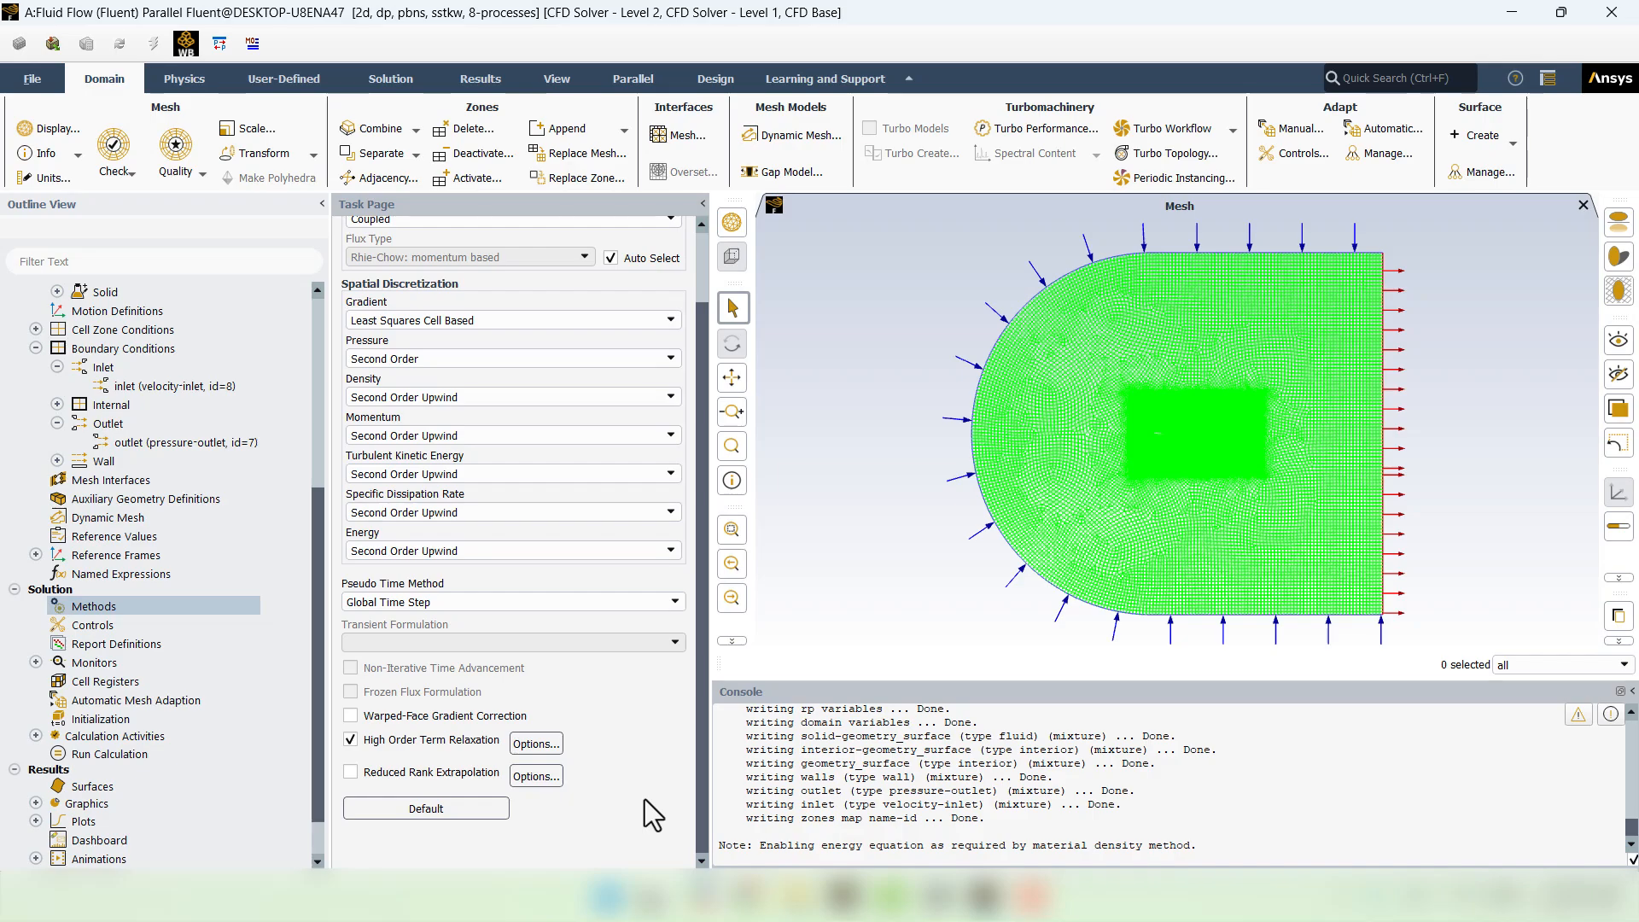
click(141, 628)
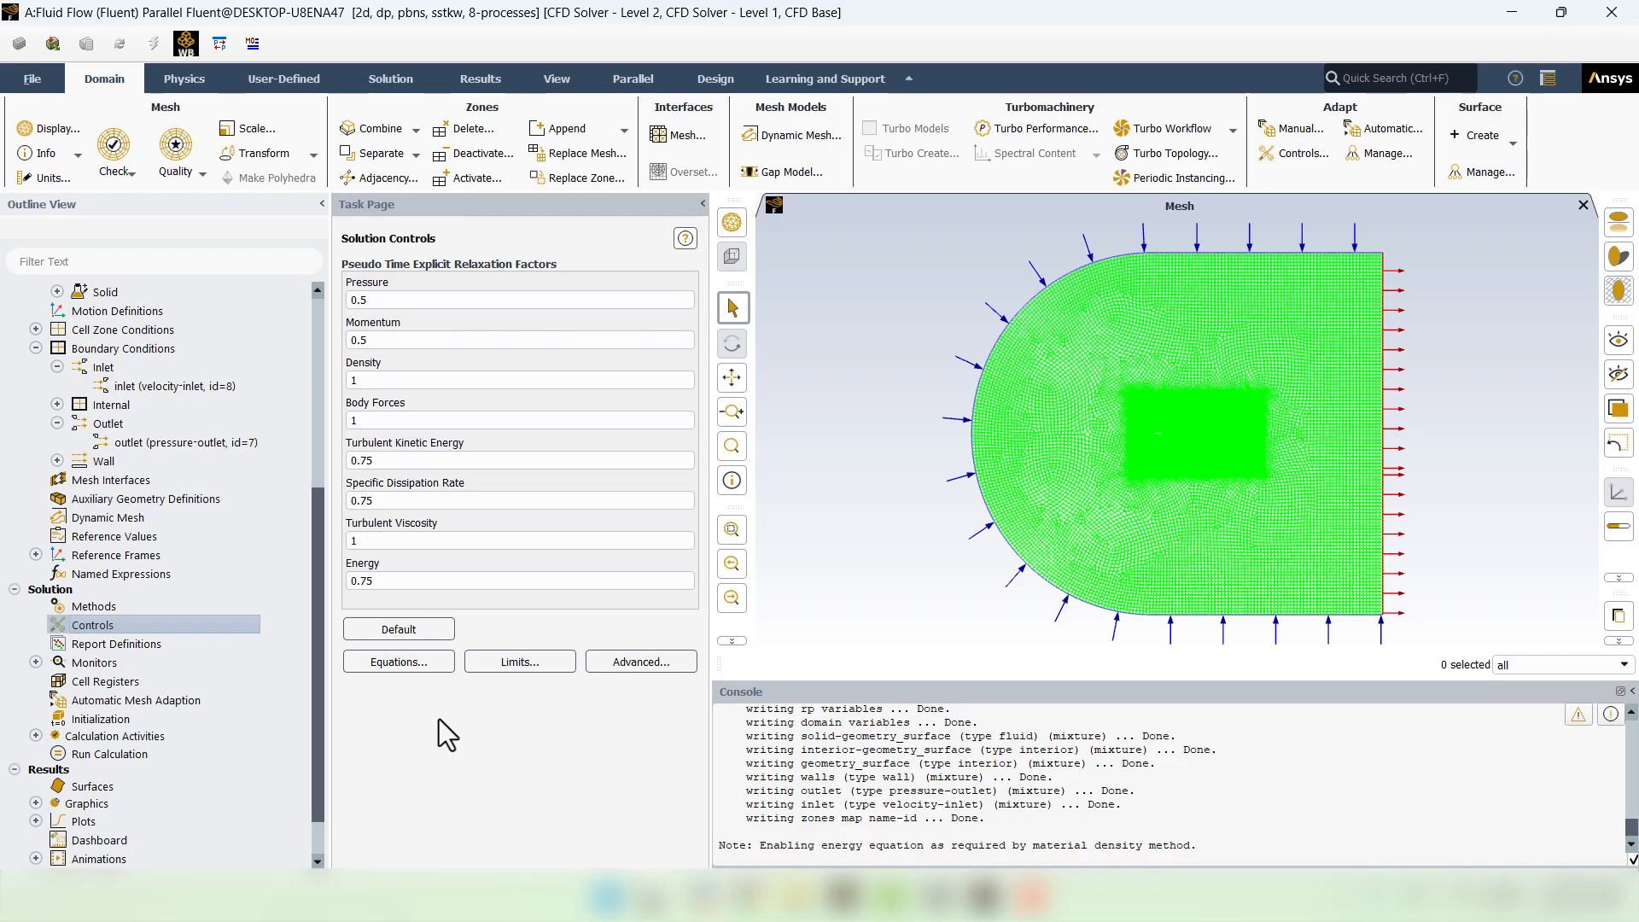
- Initialize the flow field with hybrid initialization and review the FMG initialization settings
click(110, 722)
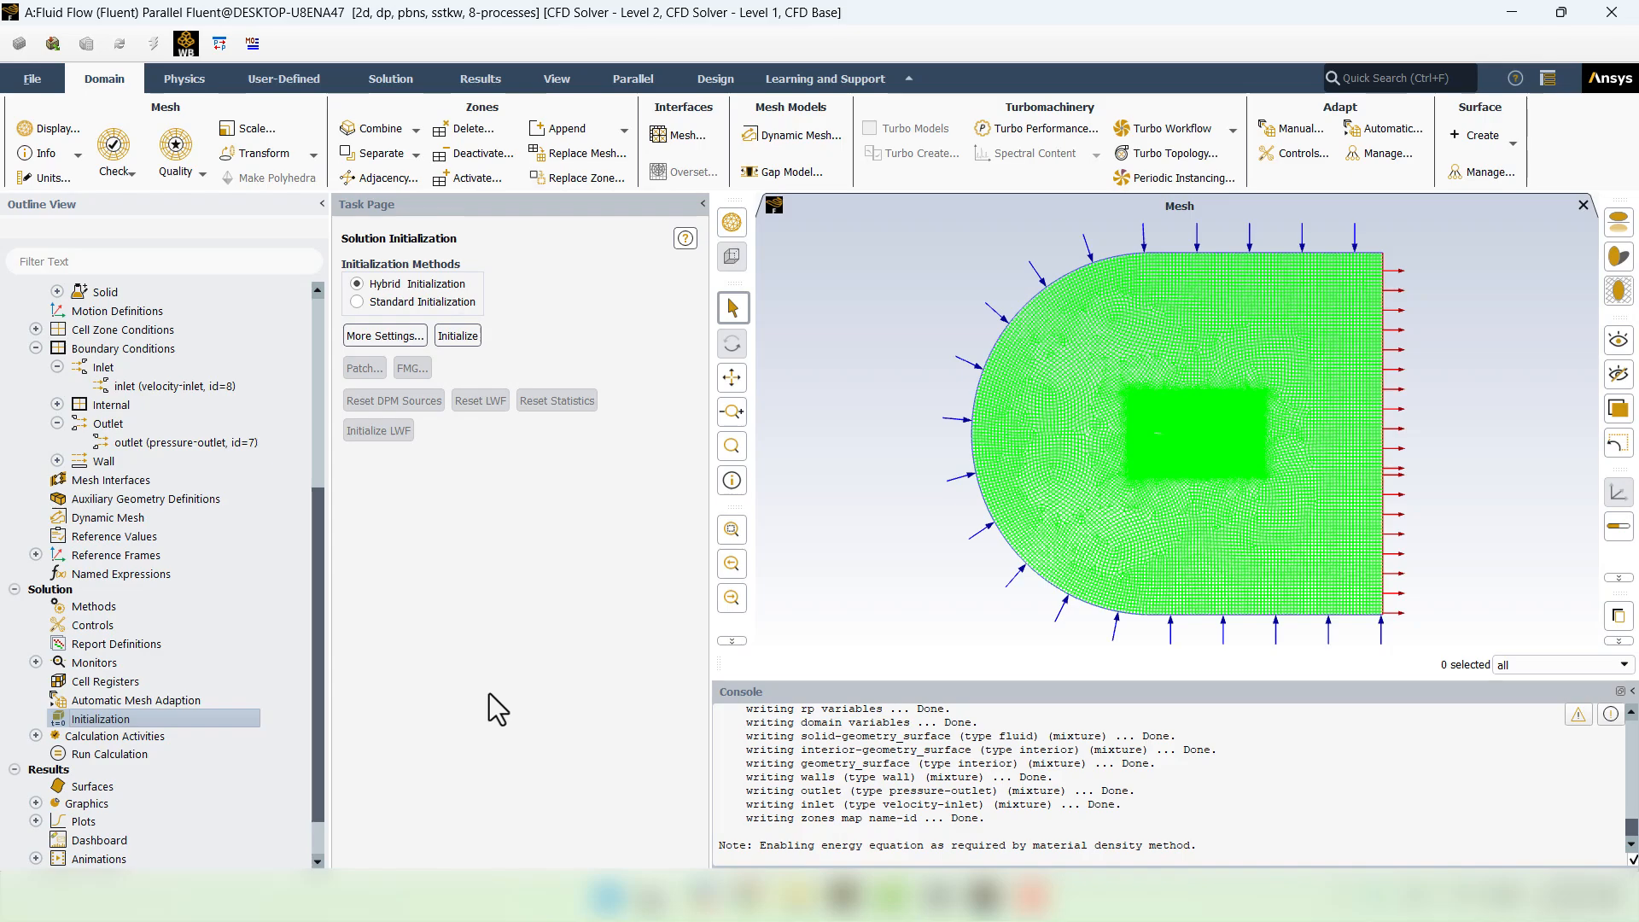
click(457, 335)
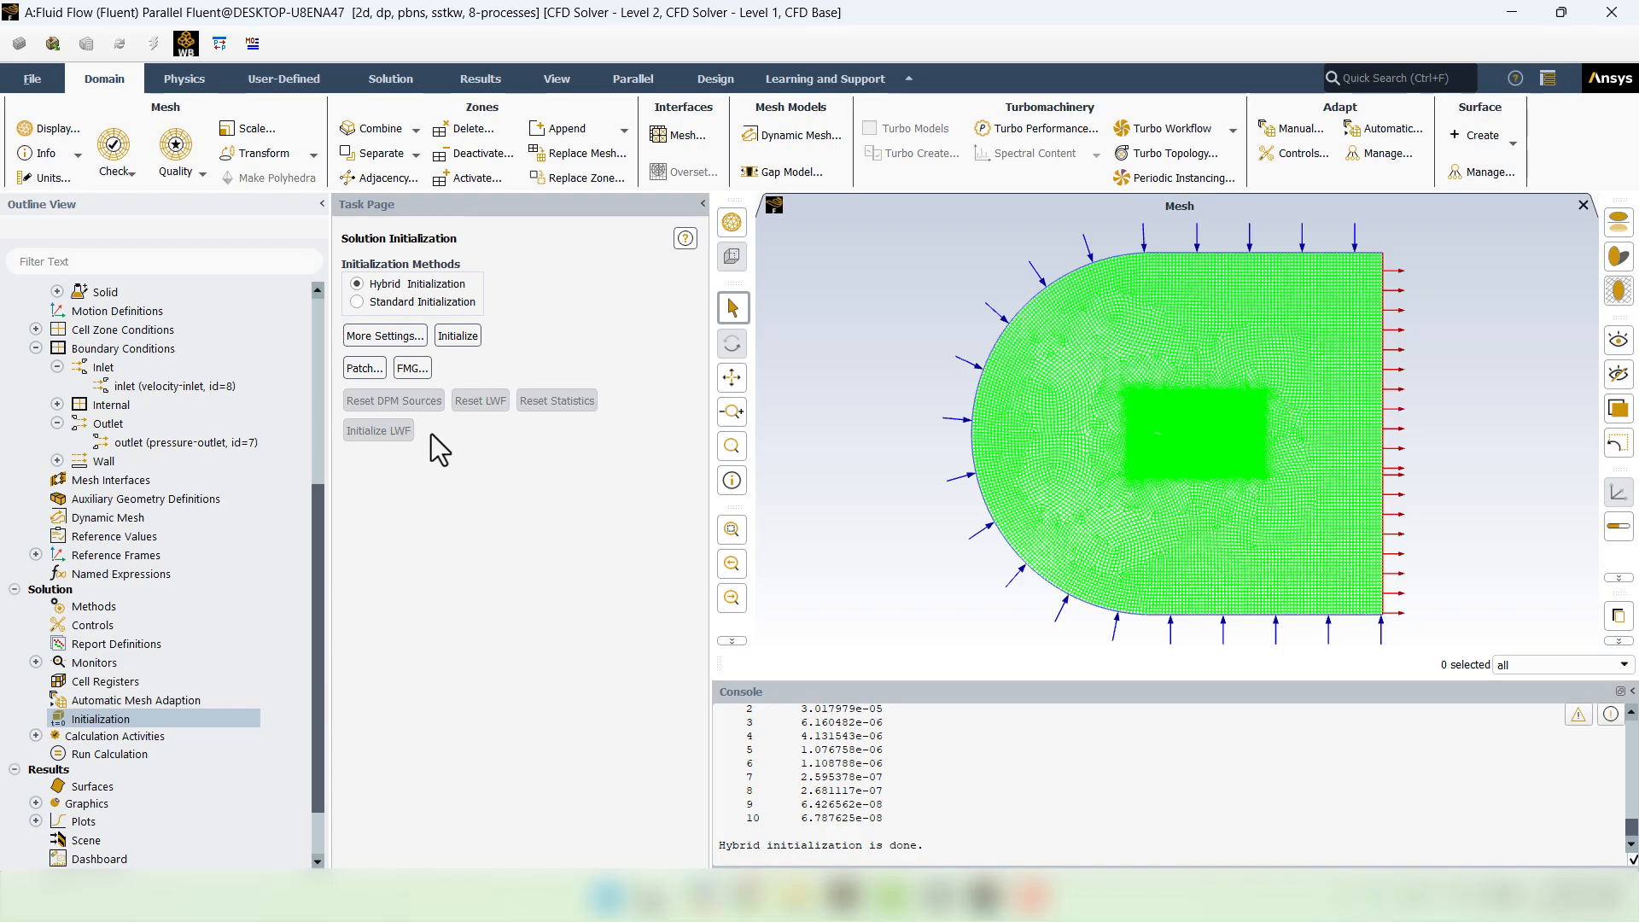
click(413, 372)
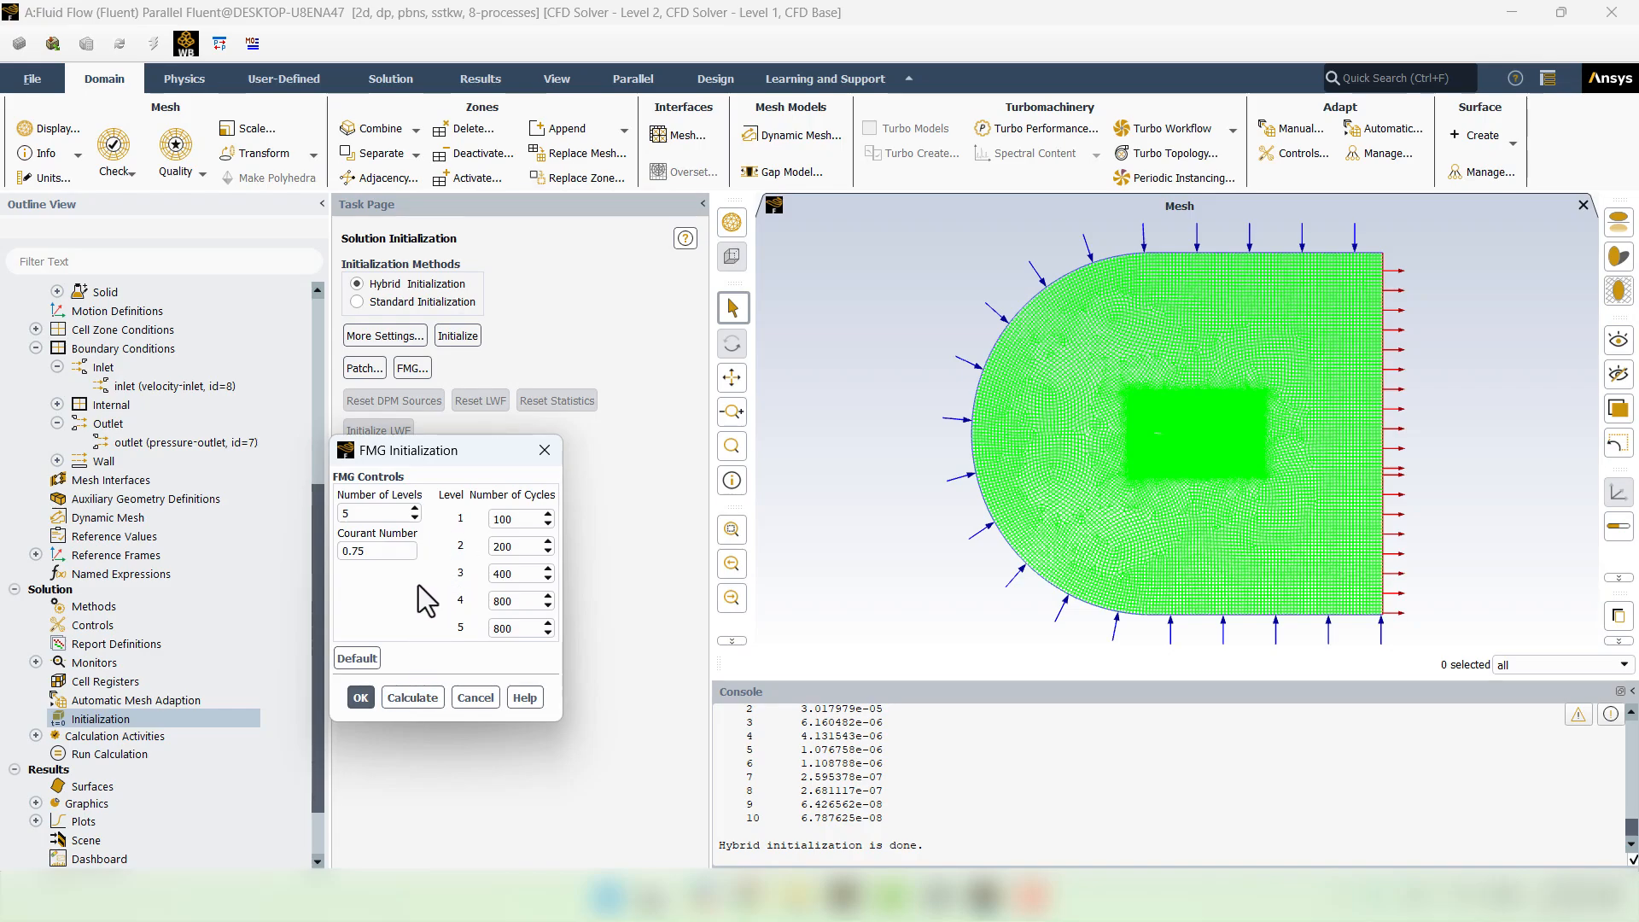
click(469, 703)
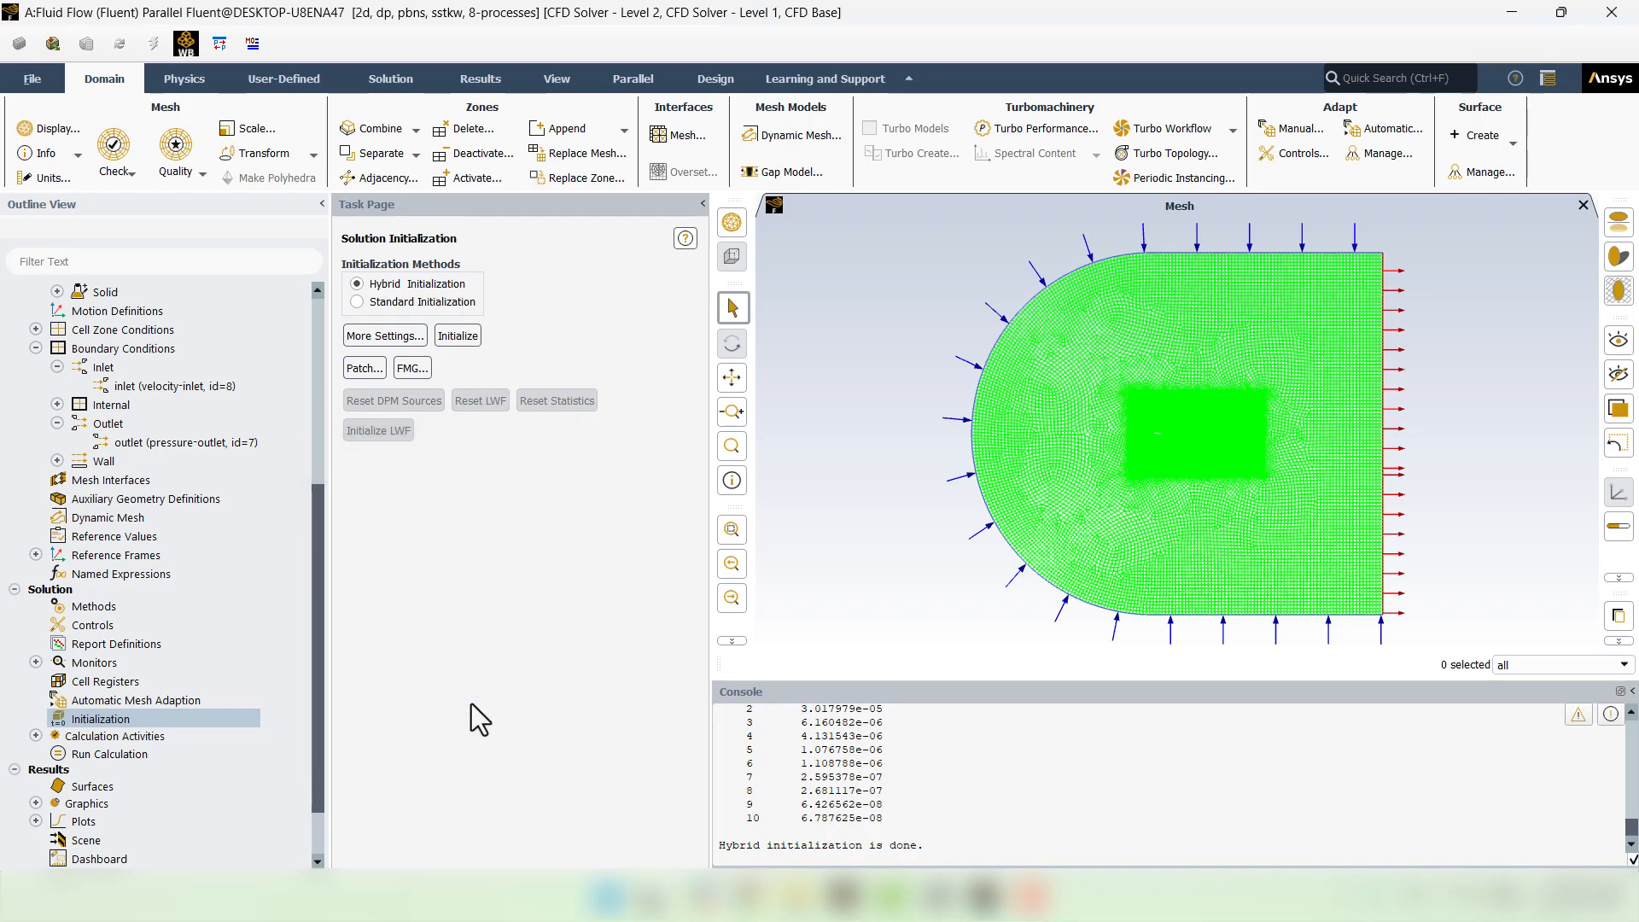
- Create and display a contour named 'velocity' plotting Velocity
click(35, 802)
scroll(34, 845, down, 3)
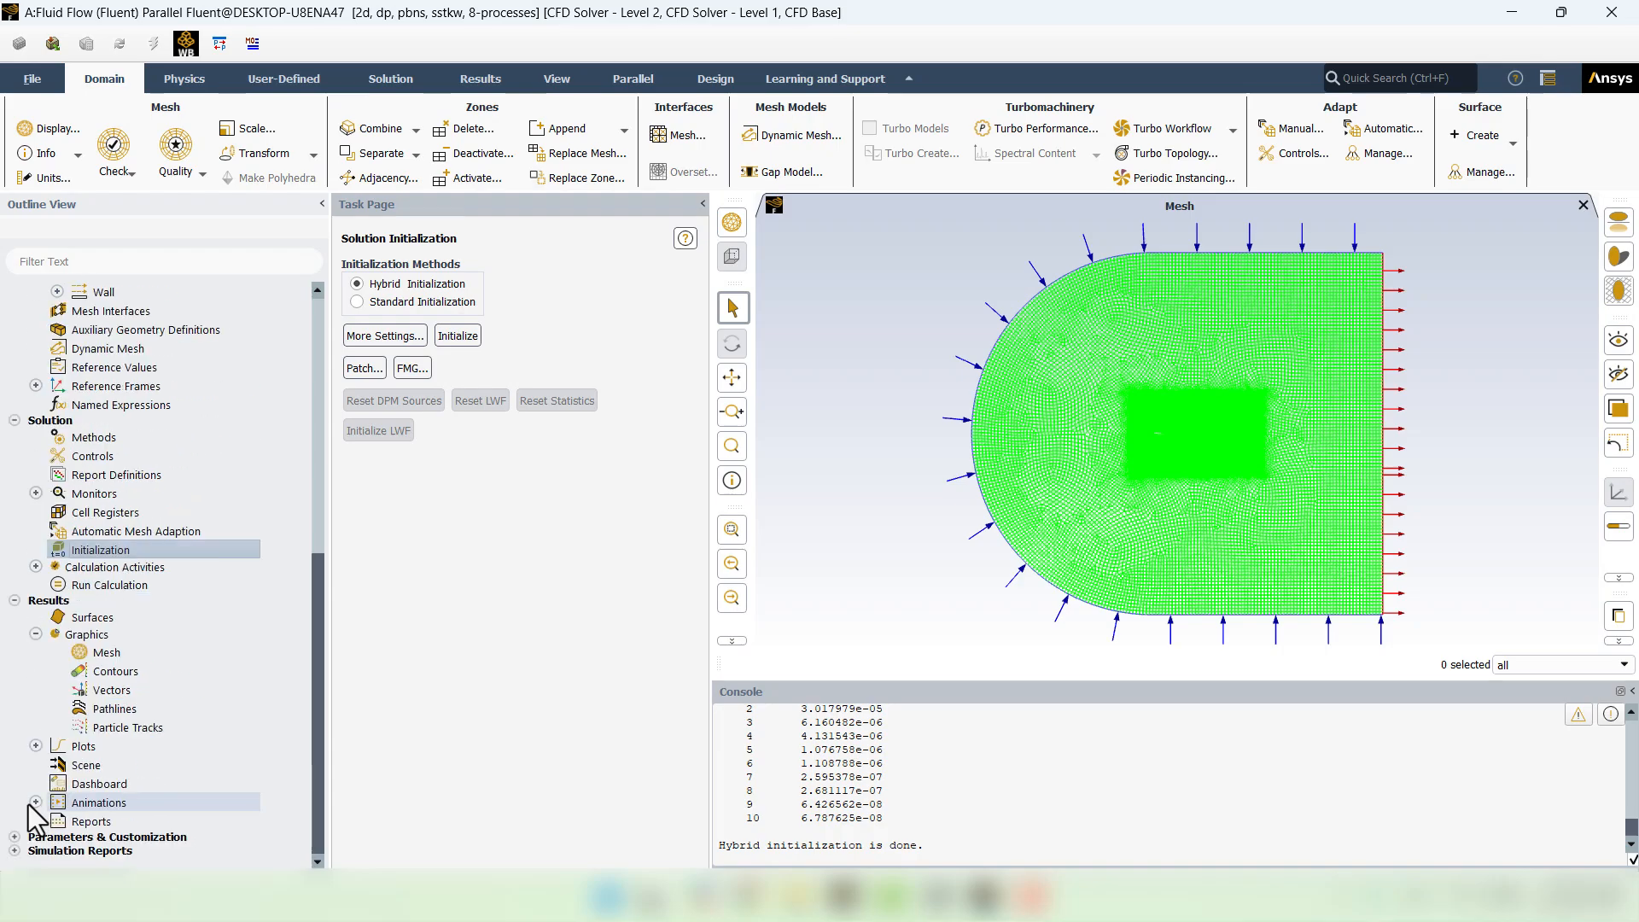
right_click(119, 671)
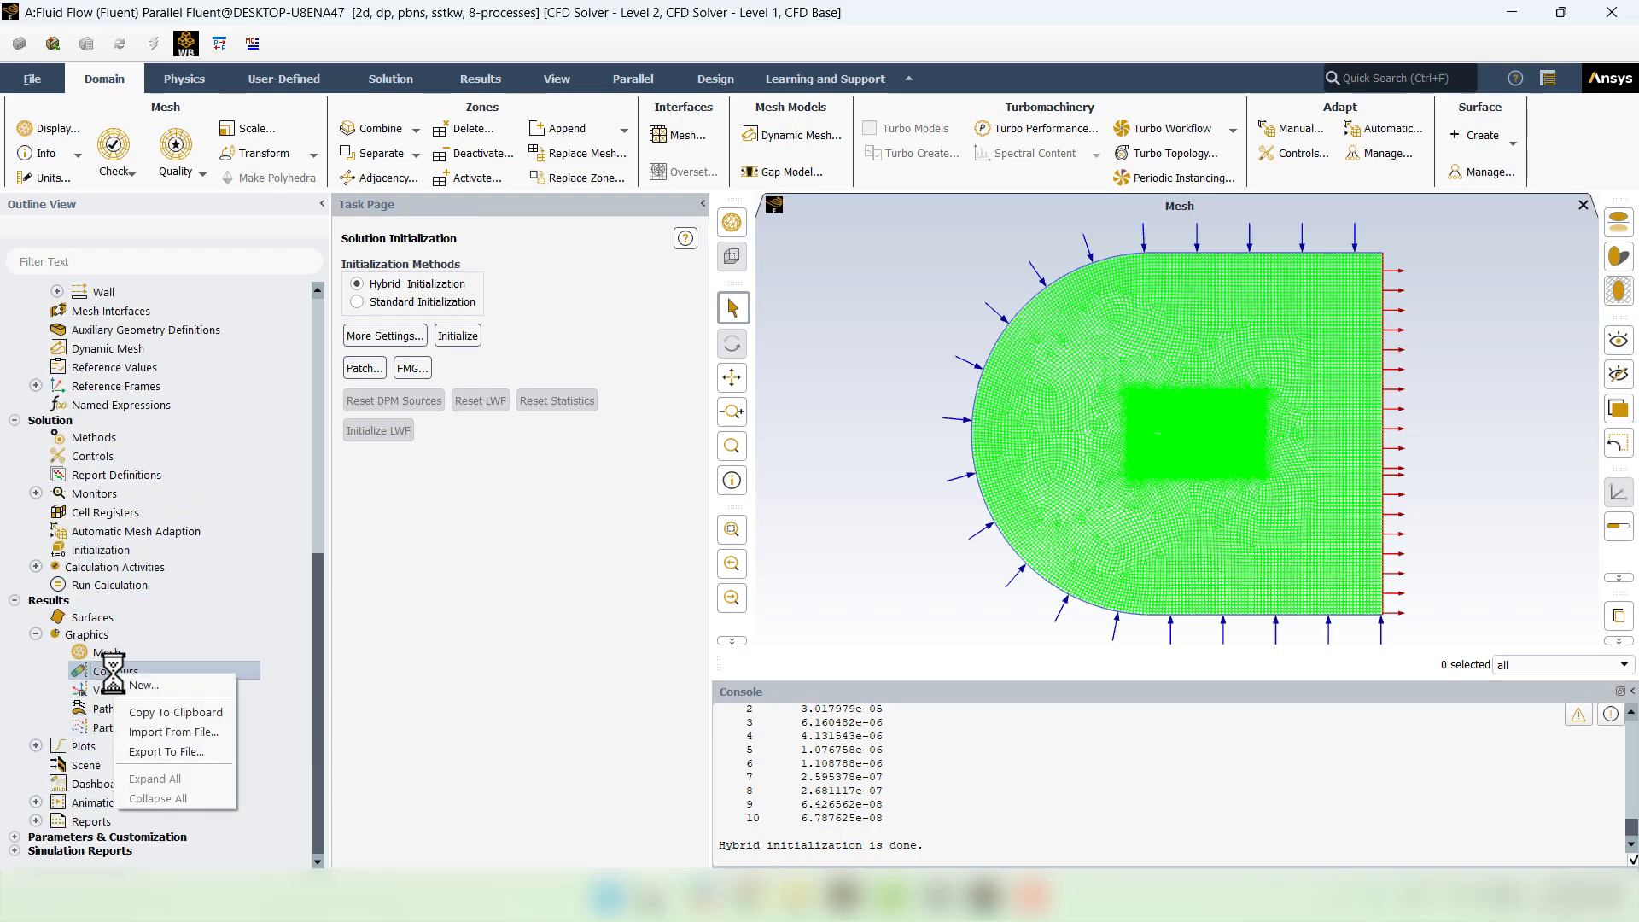
click(150, 679)
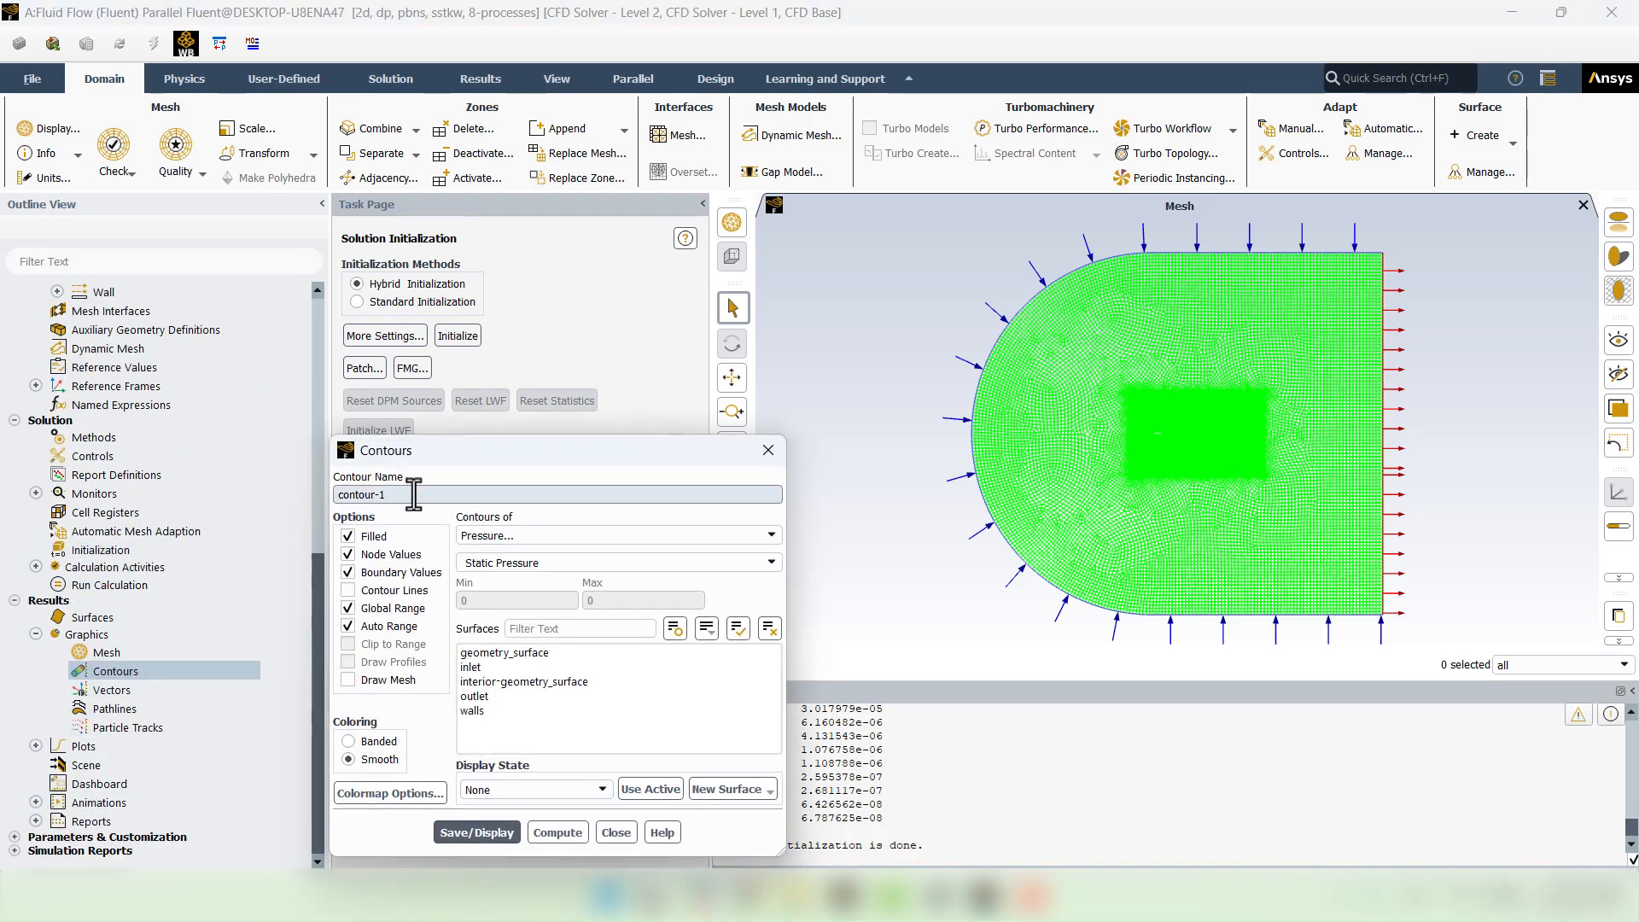
text(velocity)
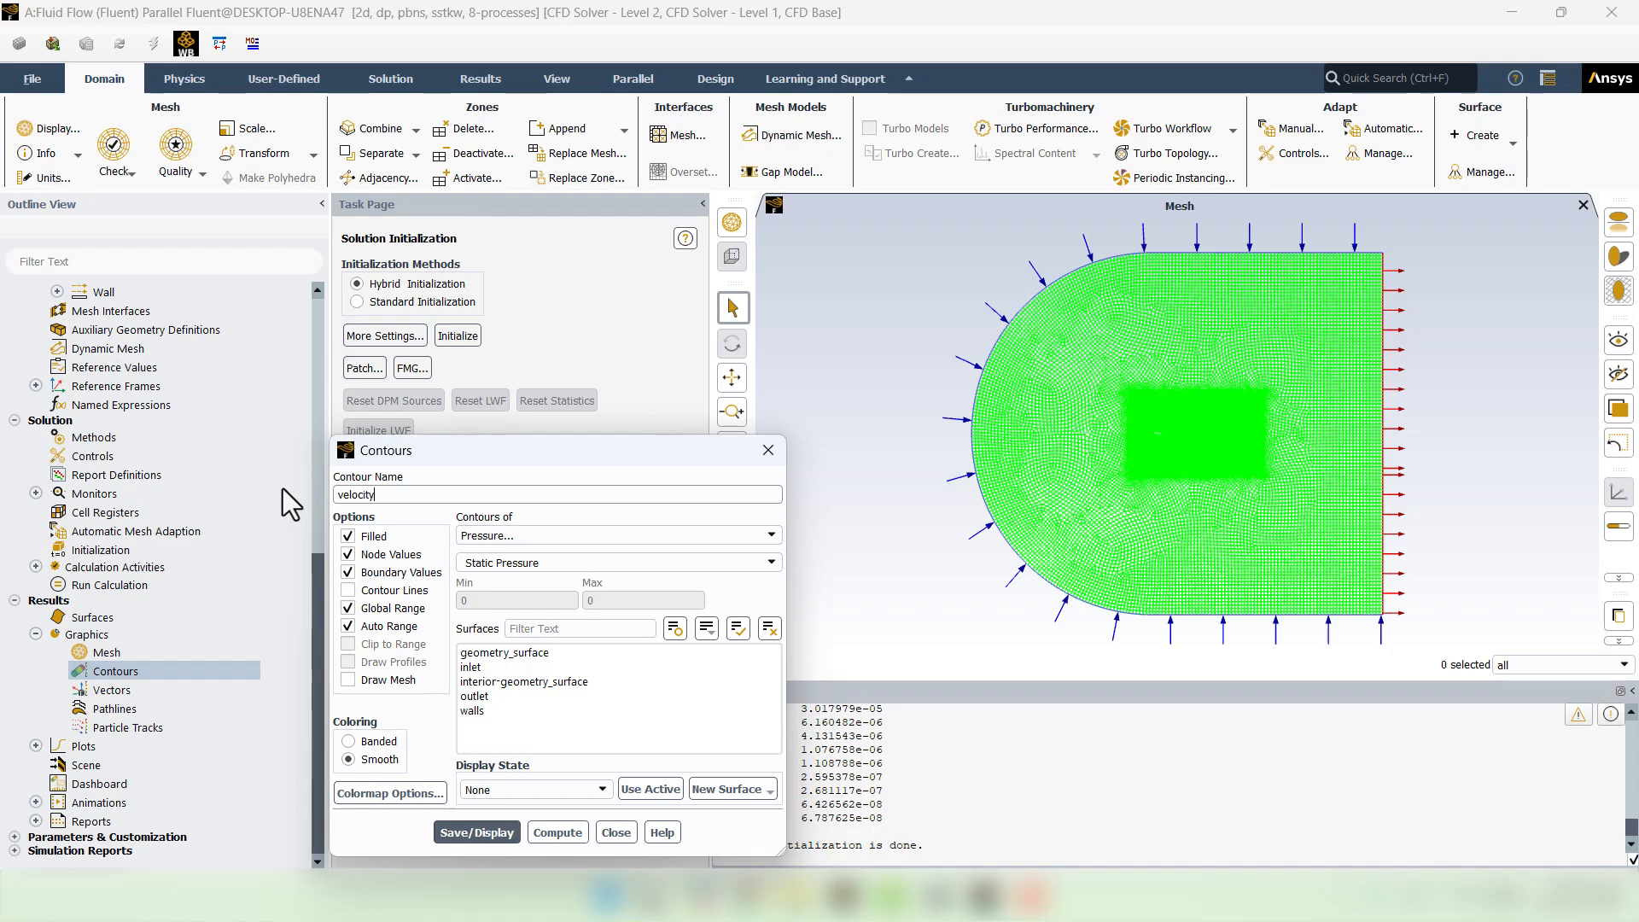
click(533, 536)
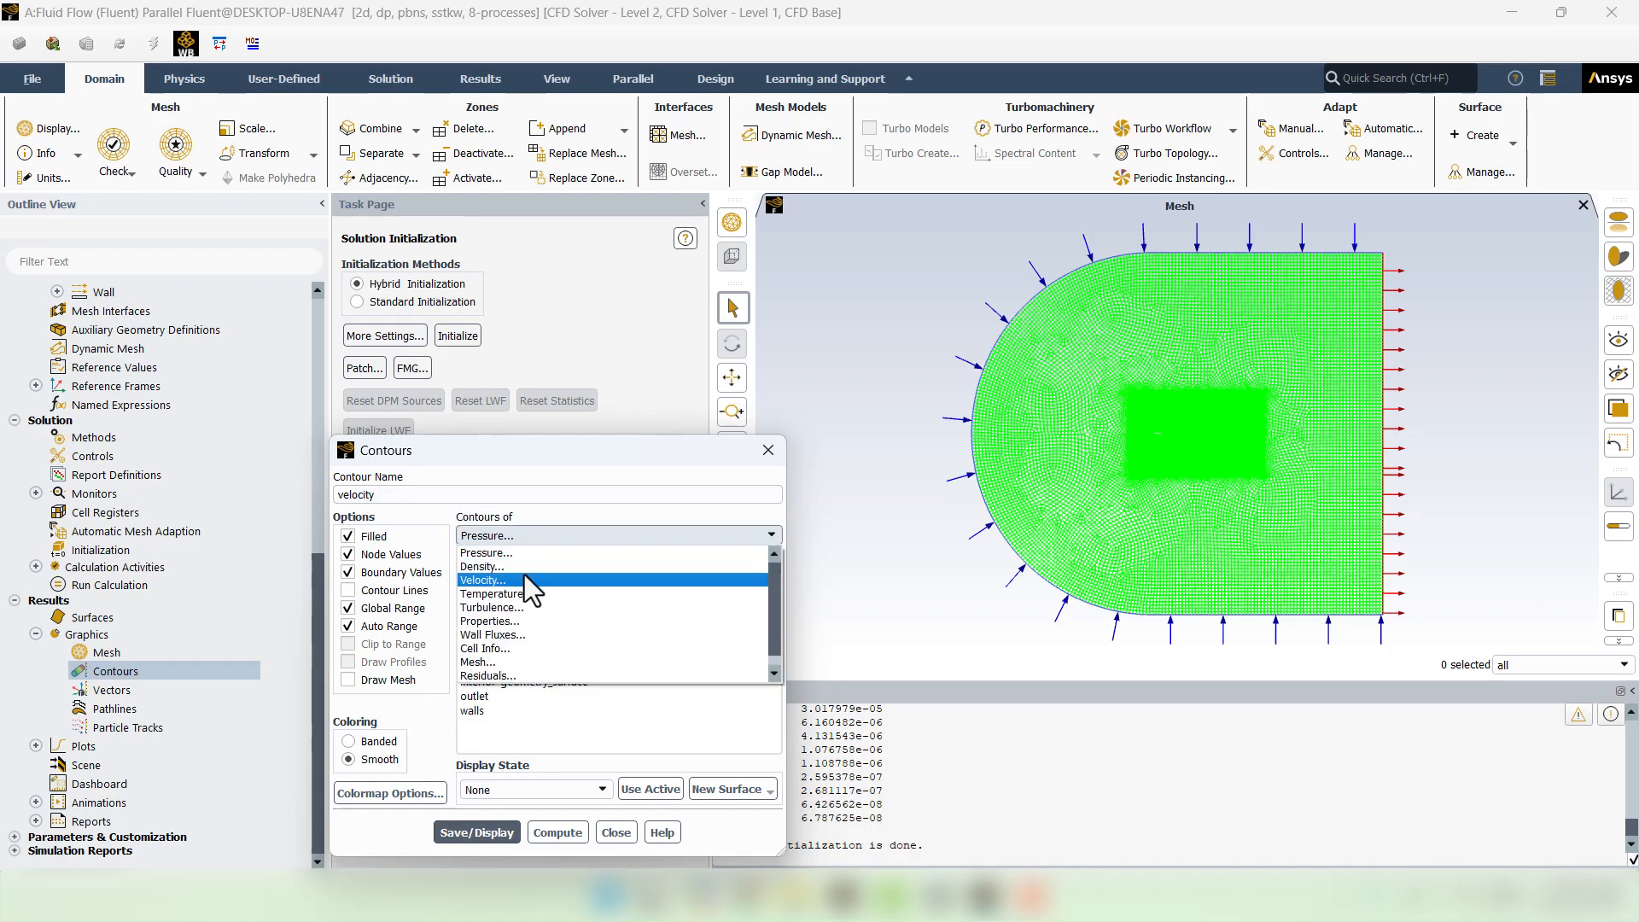
click(524, 578)
click(507, 827)
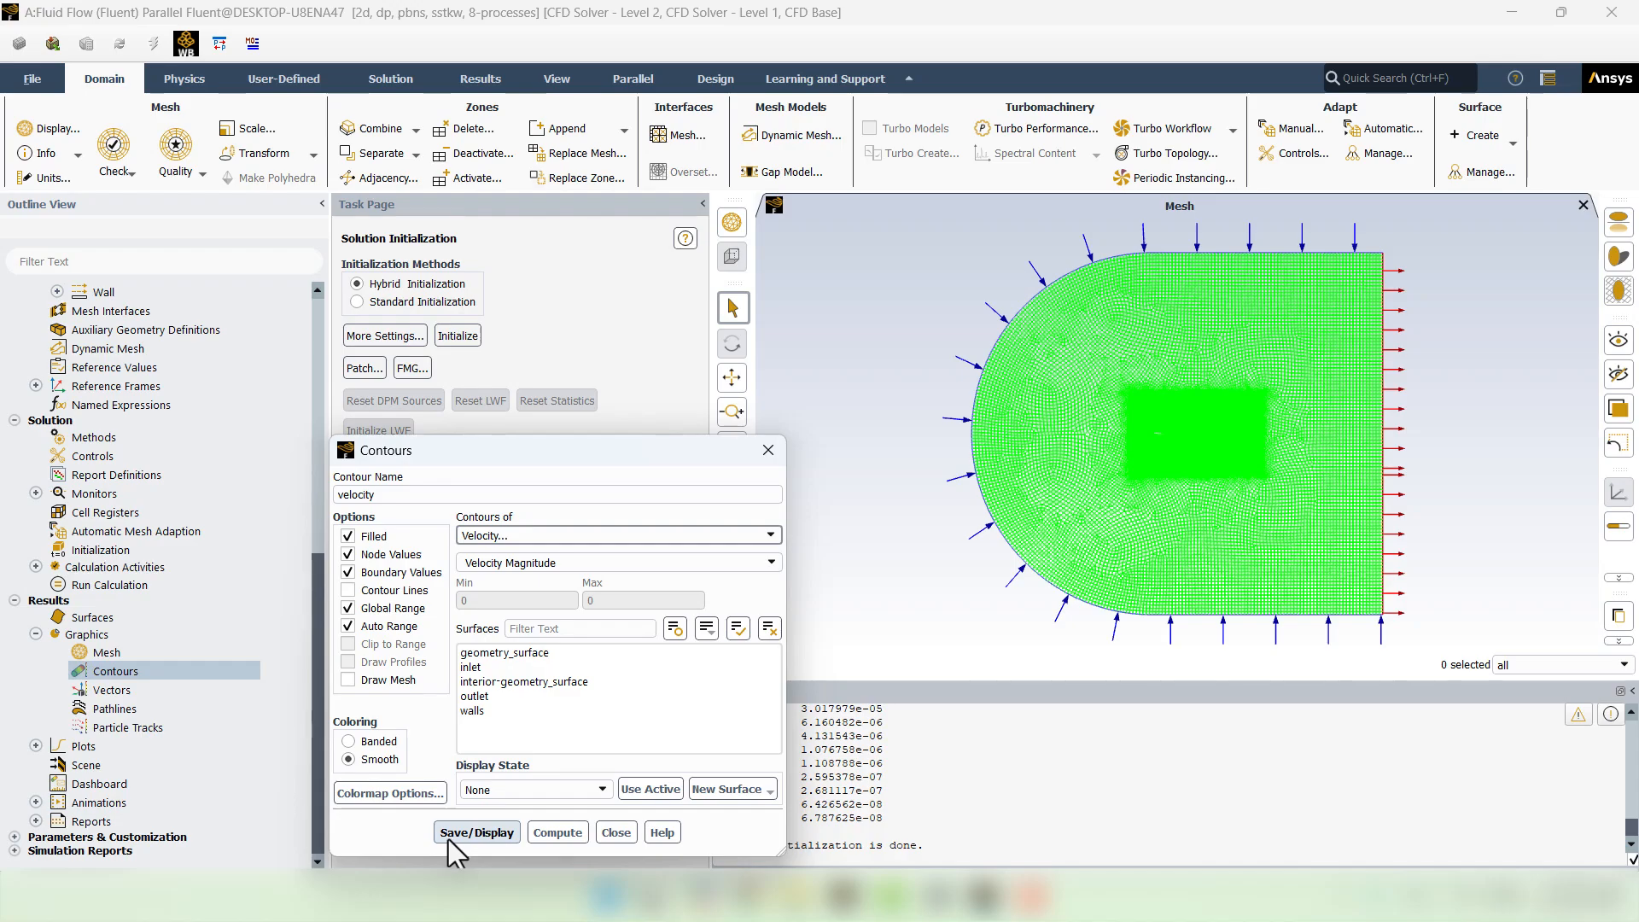
click(618, 832)
scroll(1190, 437, up, 5)
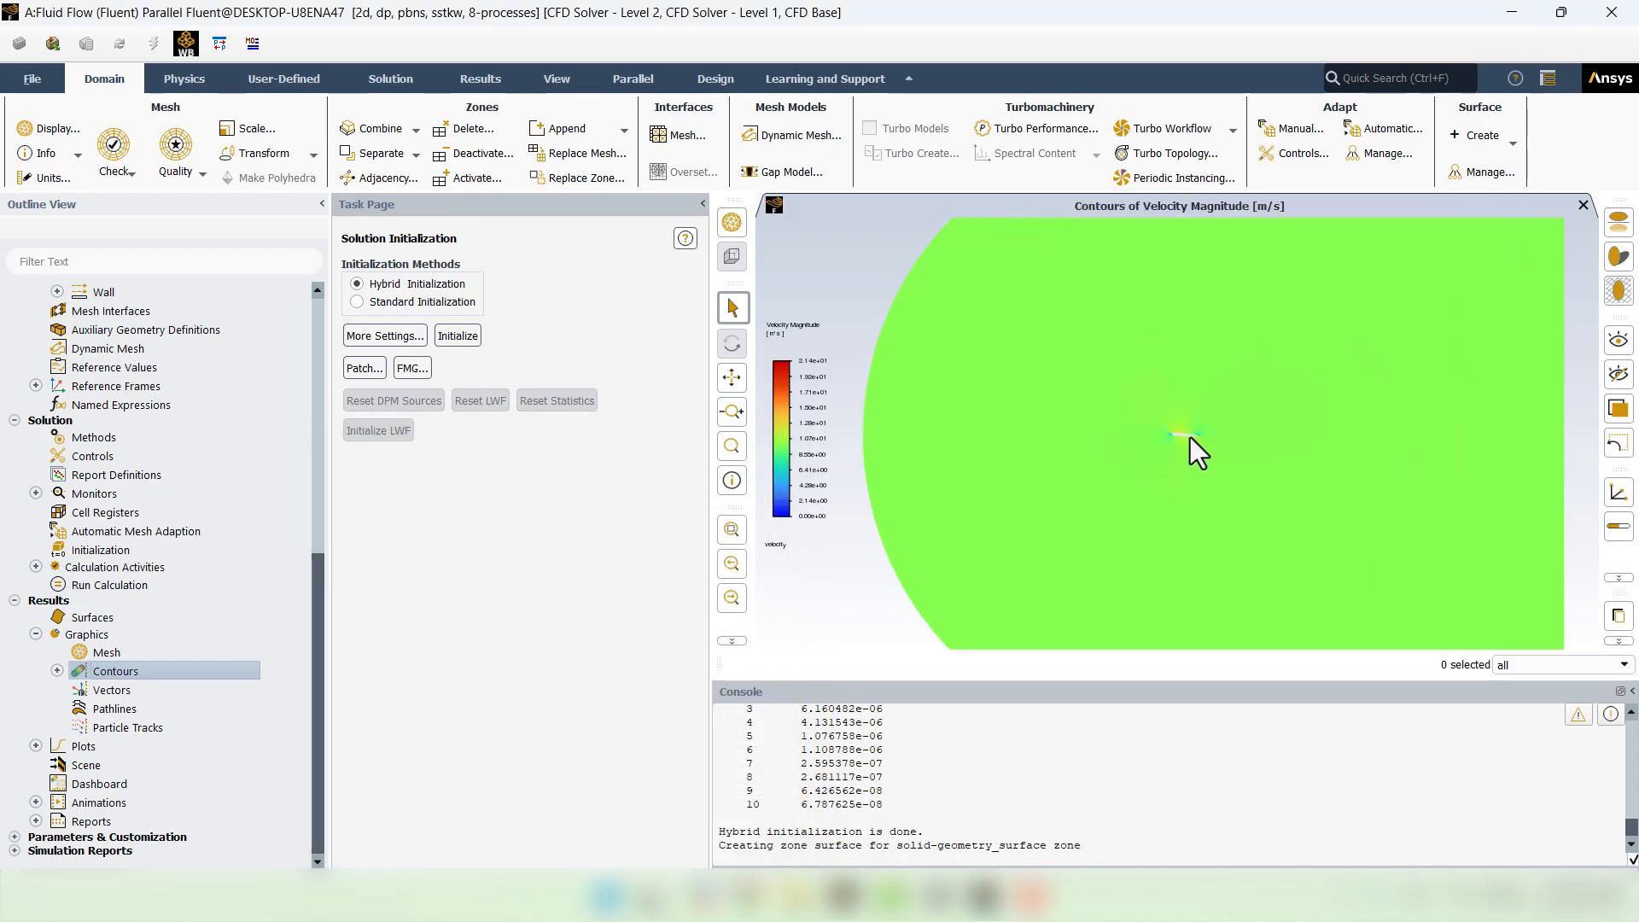
scroll(1130, 447, up, 2)
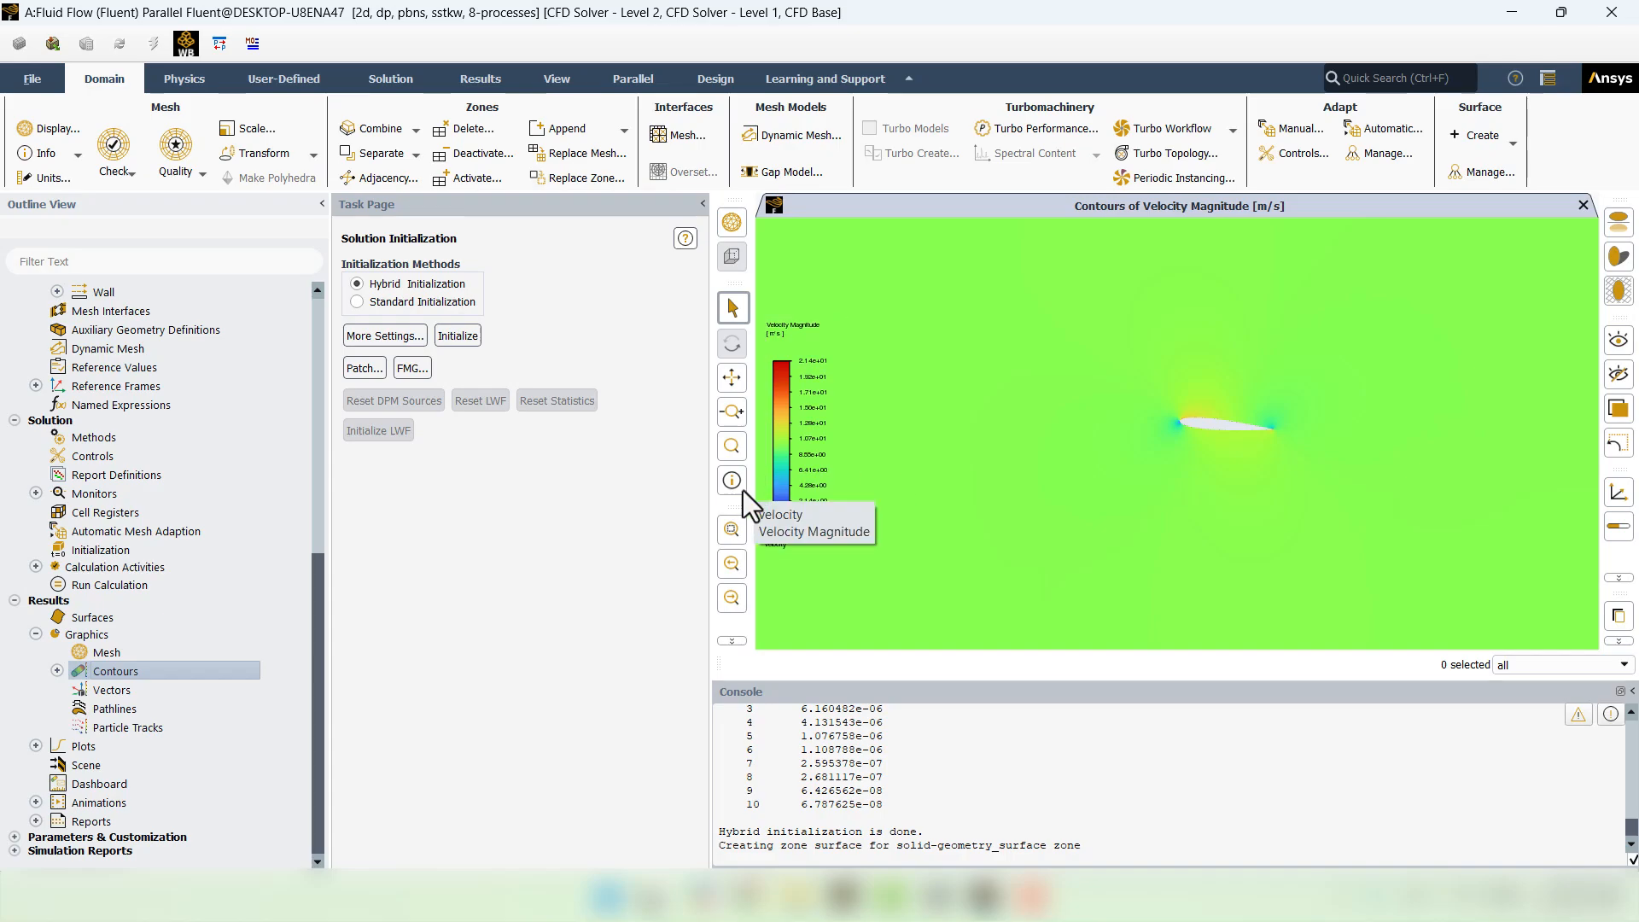
- Run FMG initialization and redisplay the velocity contour with the updated field
click(411, 374)
click(413, 697)
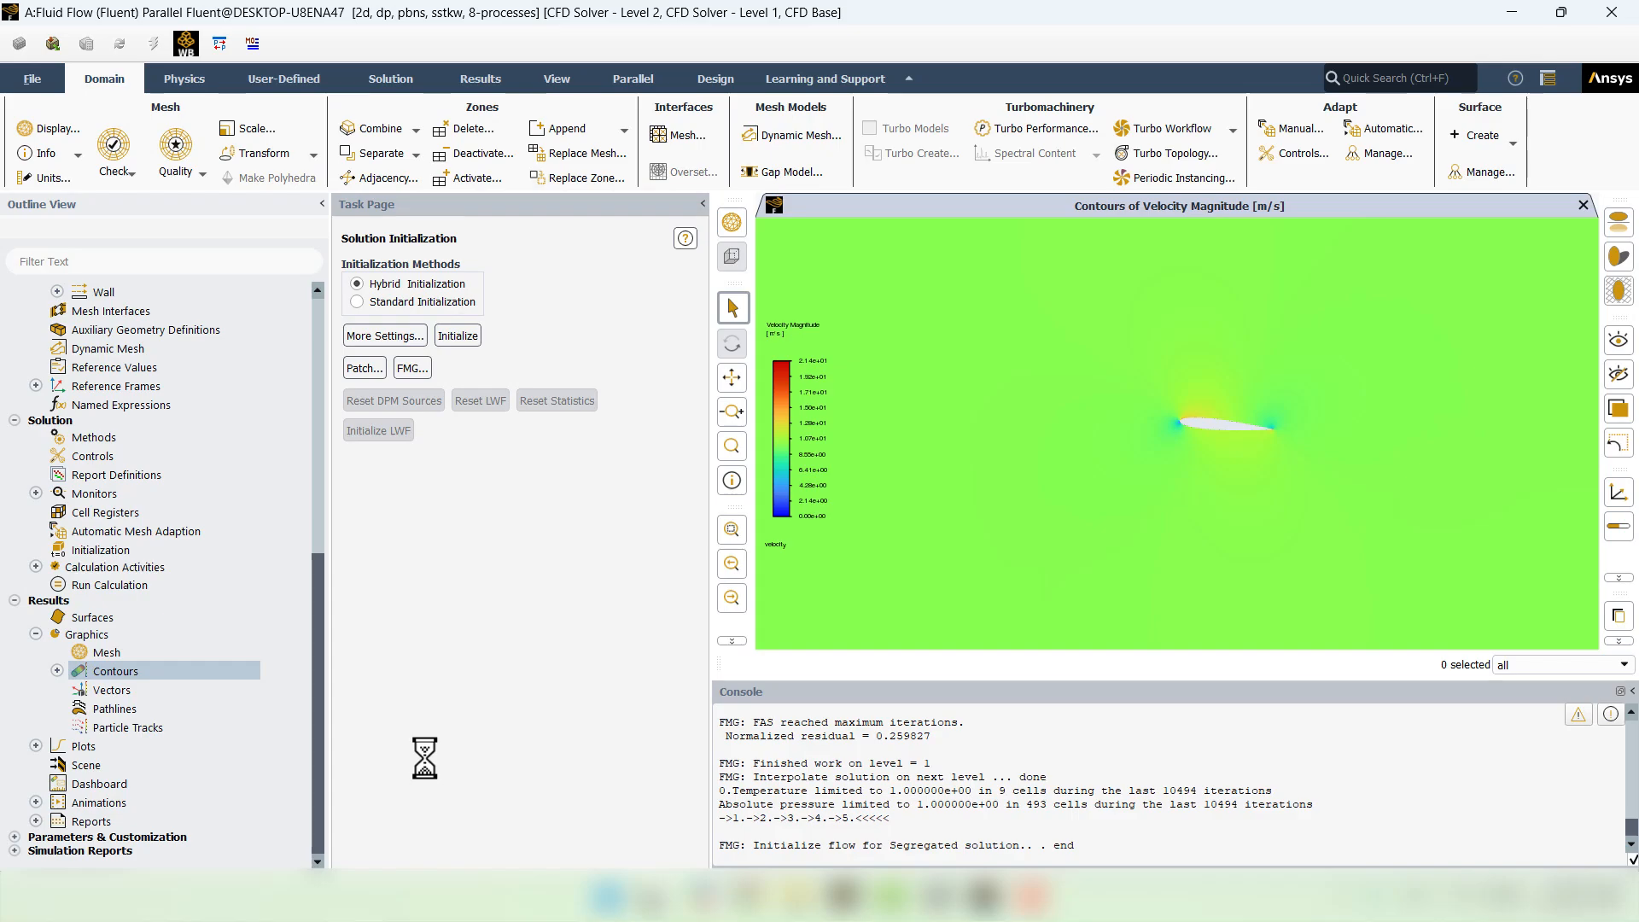
click(57, 671)
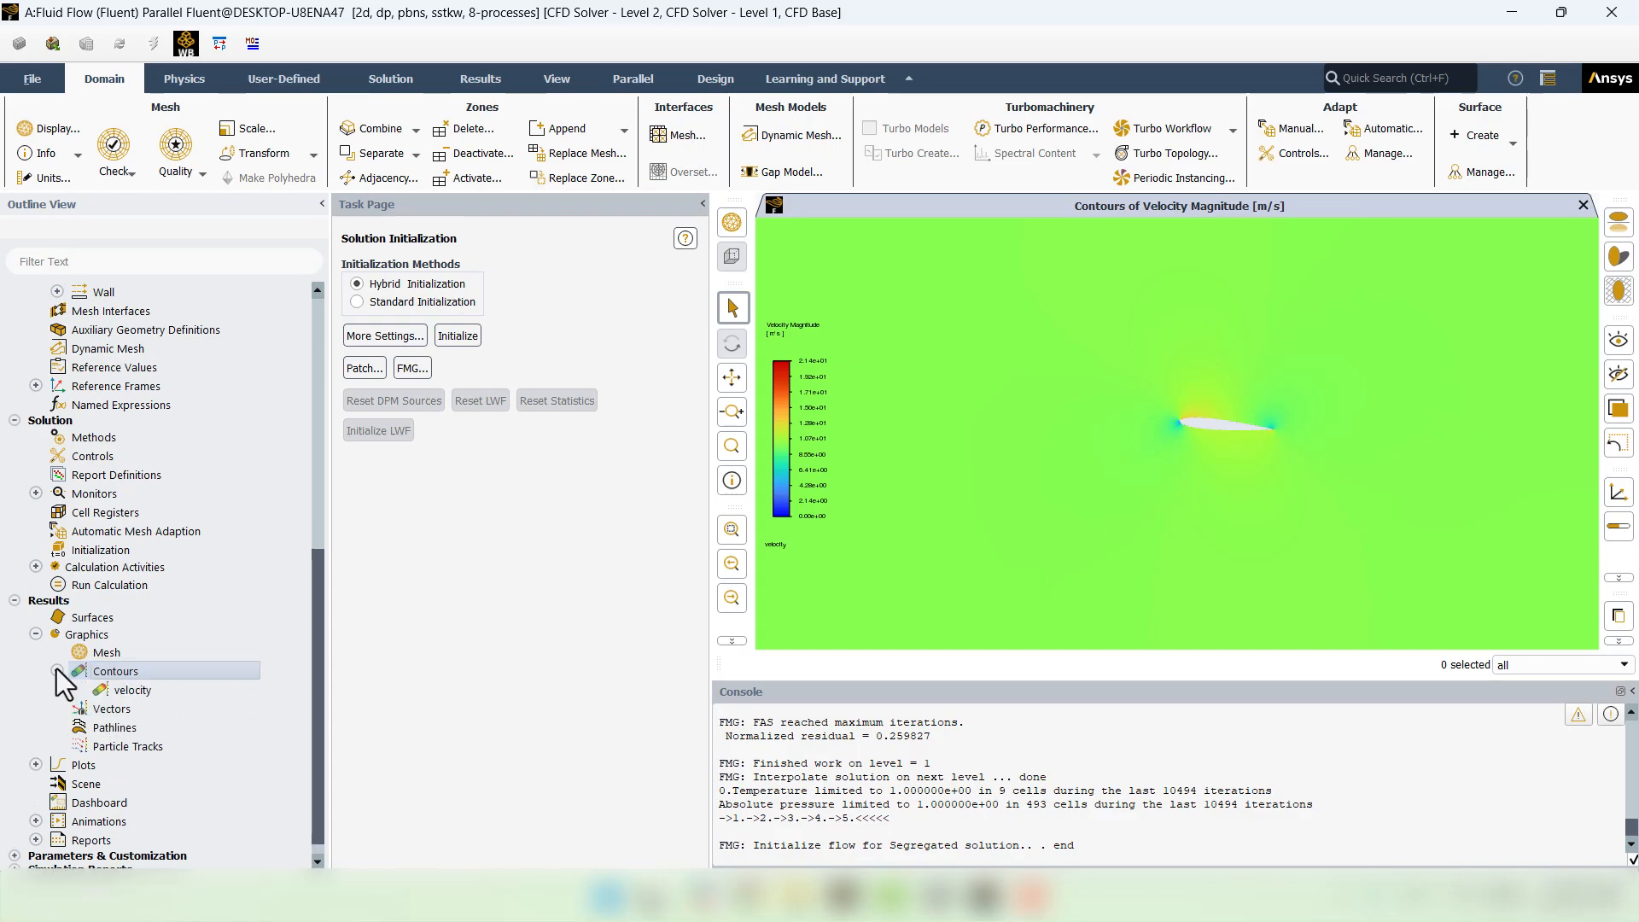
double_click(110, 694)
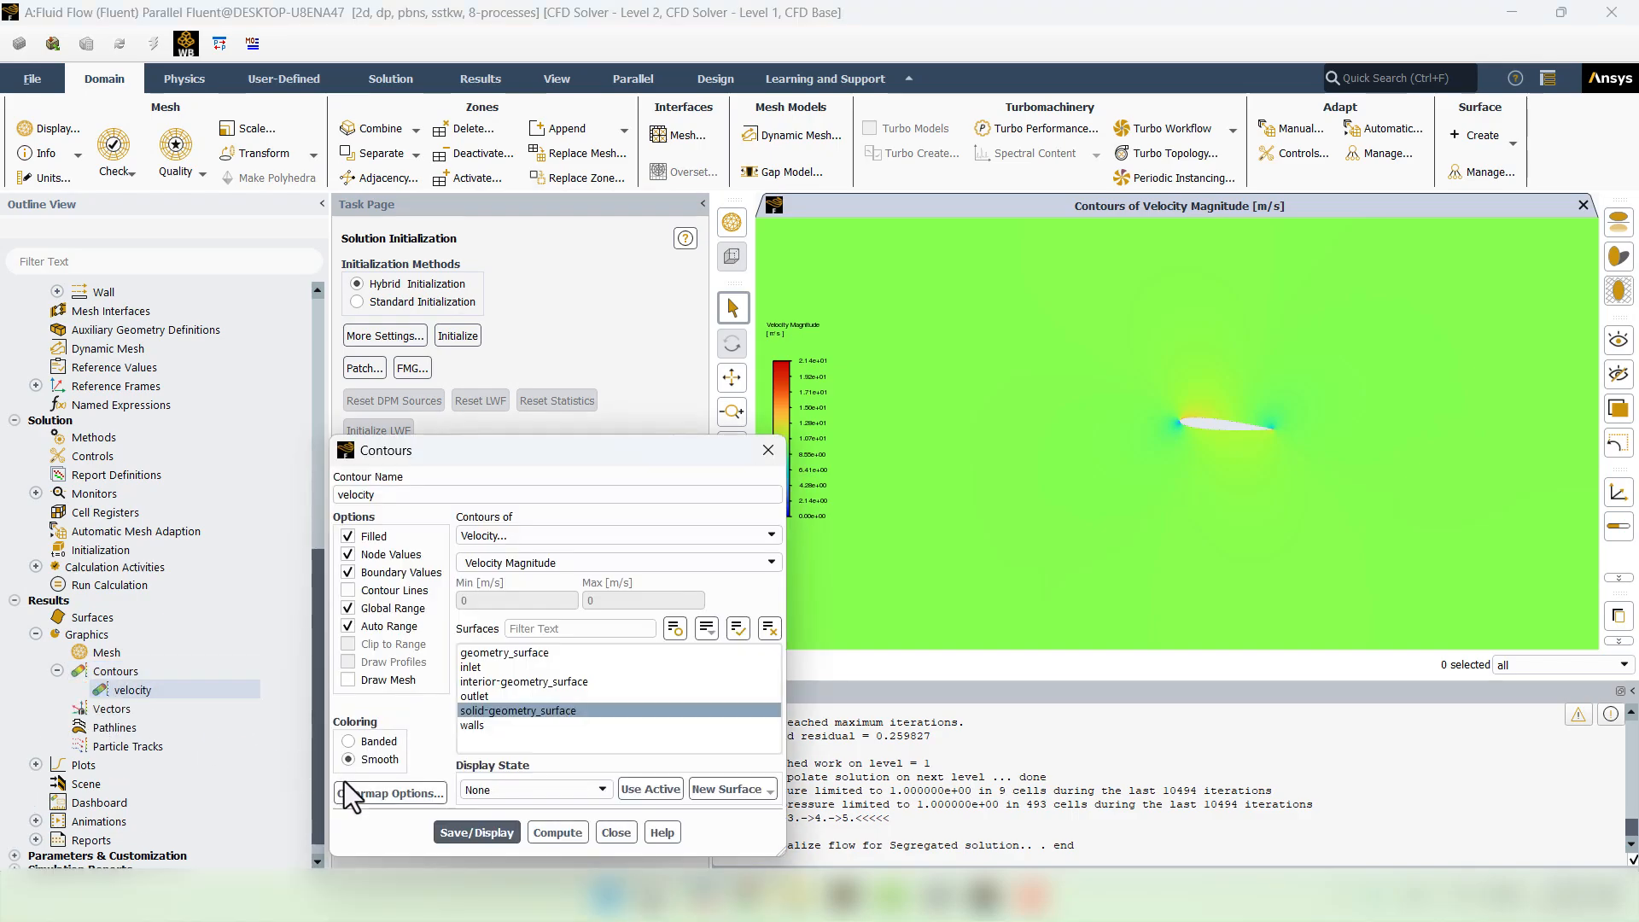
click(454, 835)
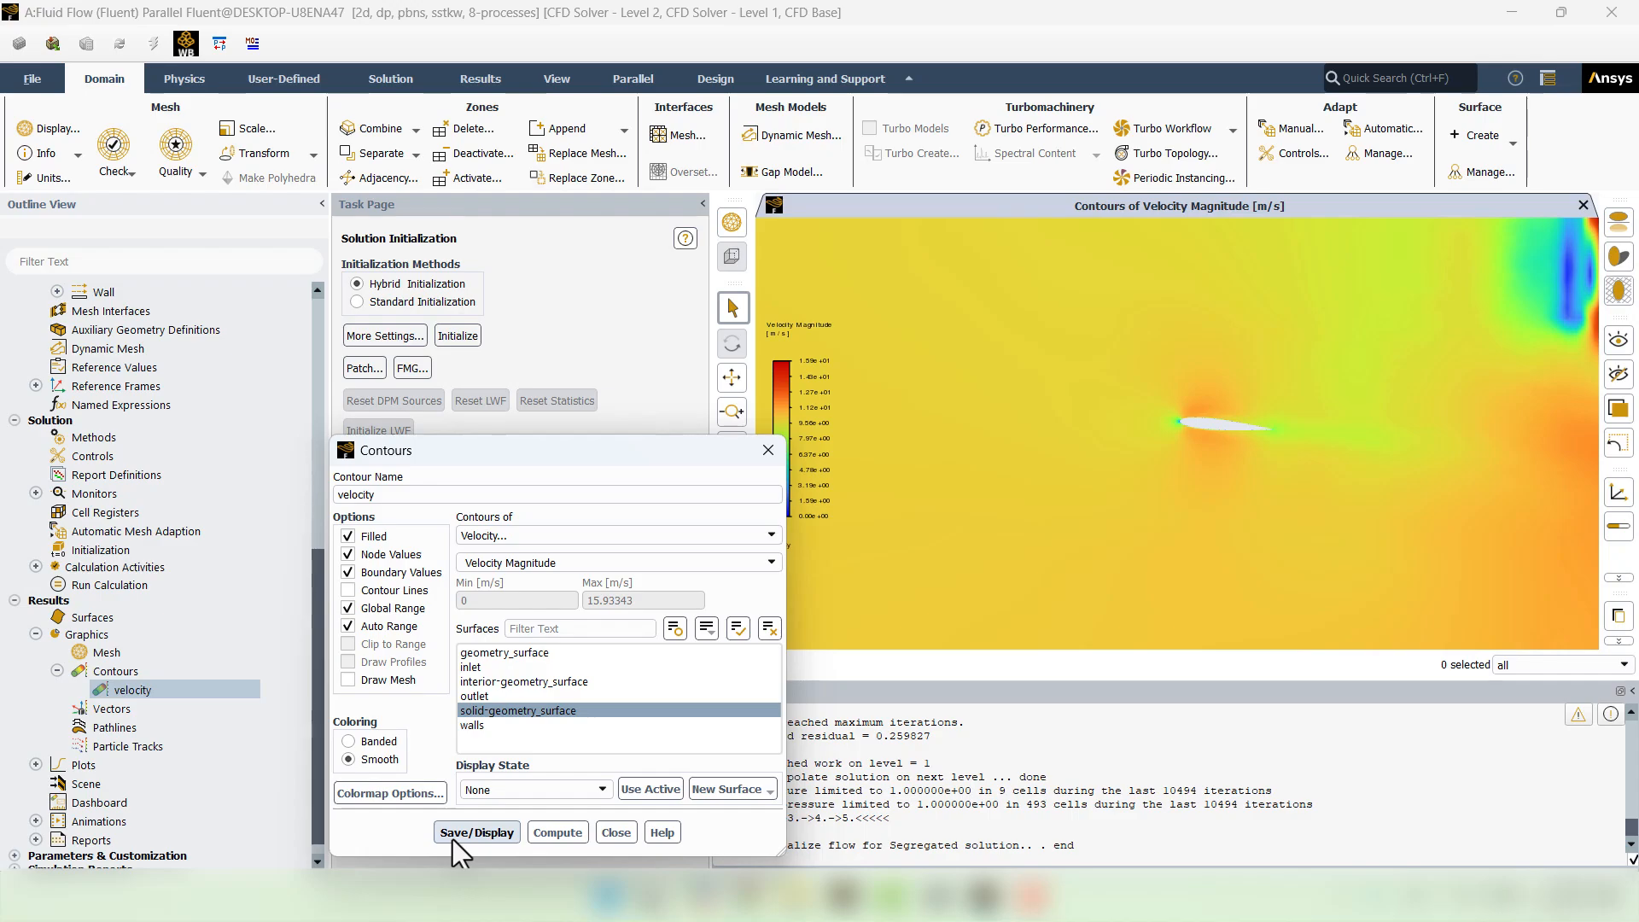
click(615, 836)
scroll(1147, 394, down, 5)
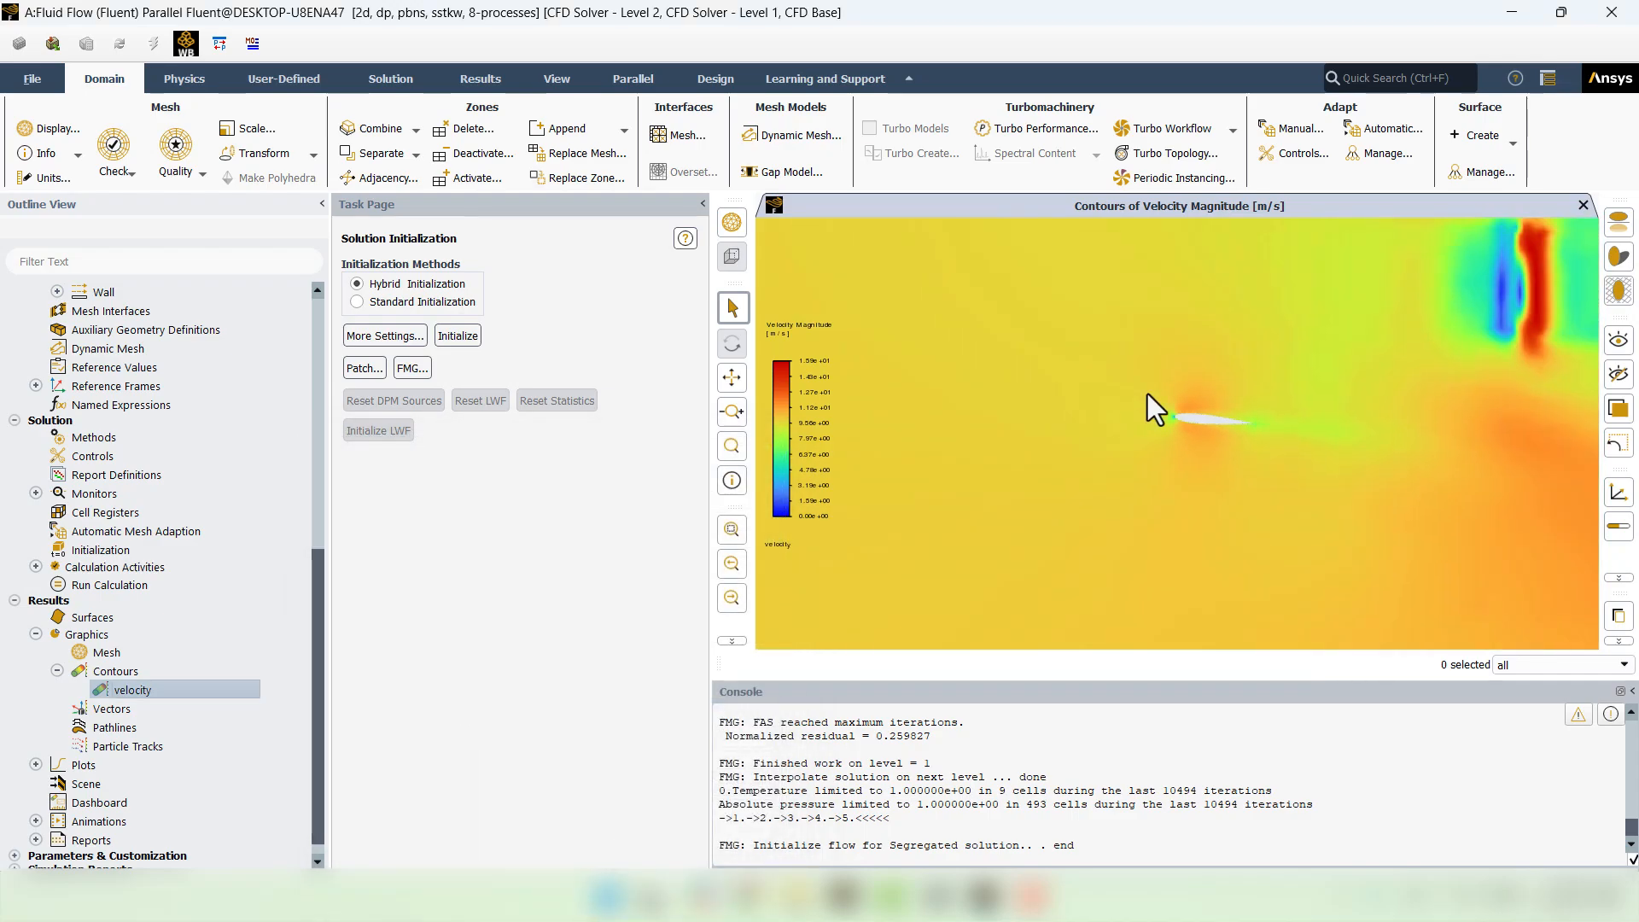
scroll(1147, 393, up, 5)
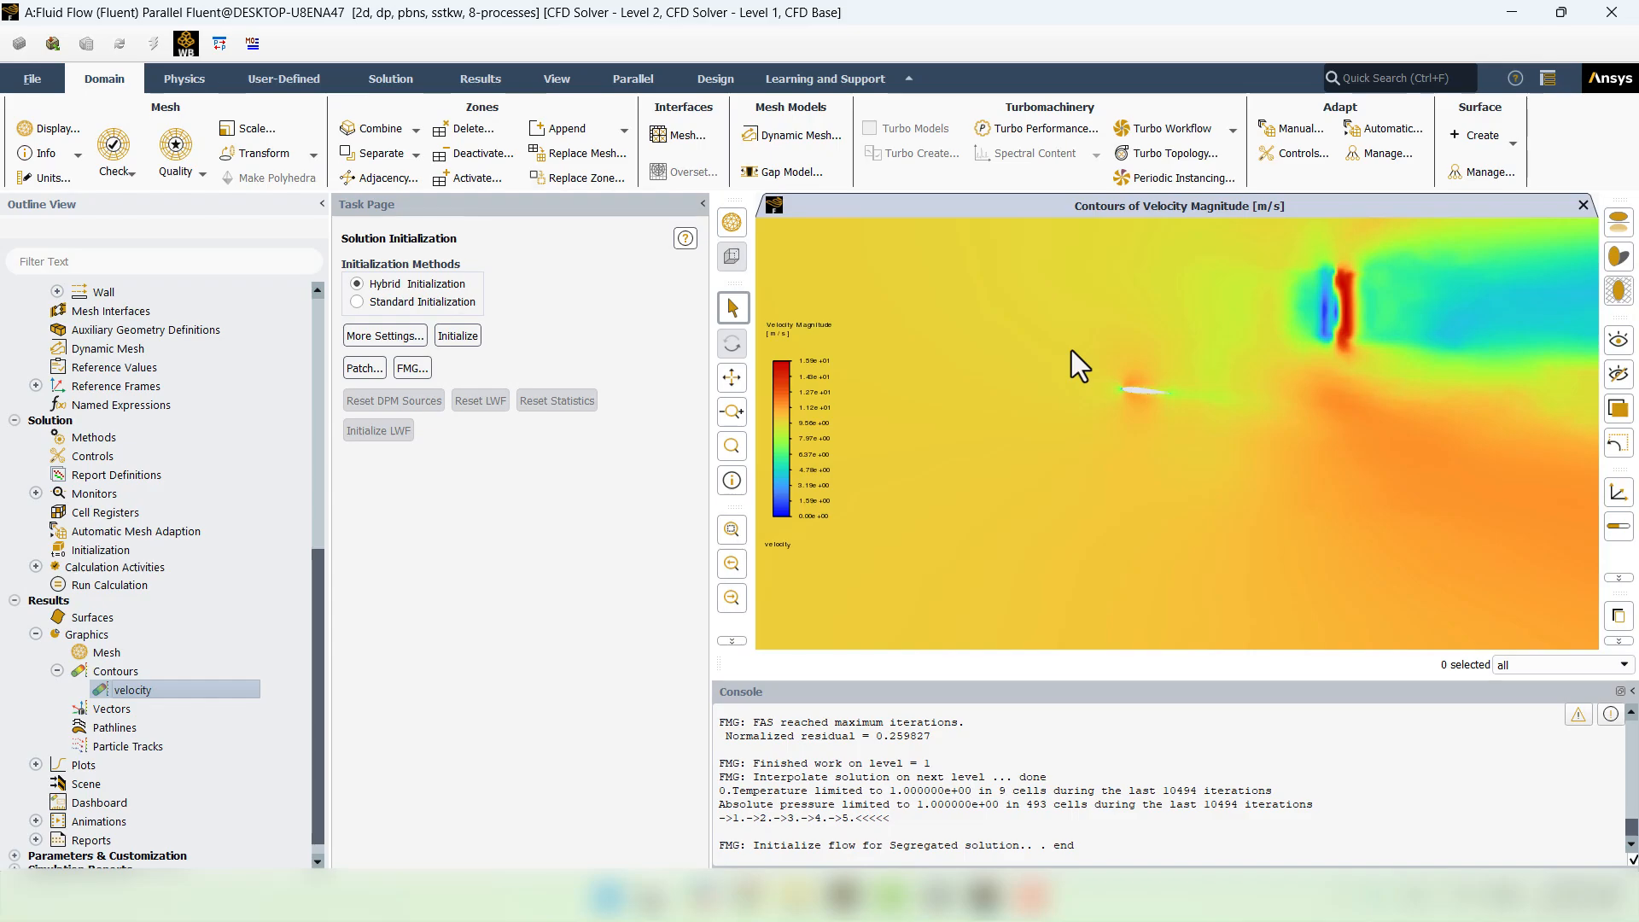
- Run the calculation with 500 iterations until it reports completion
click(94, 585)
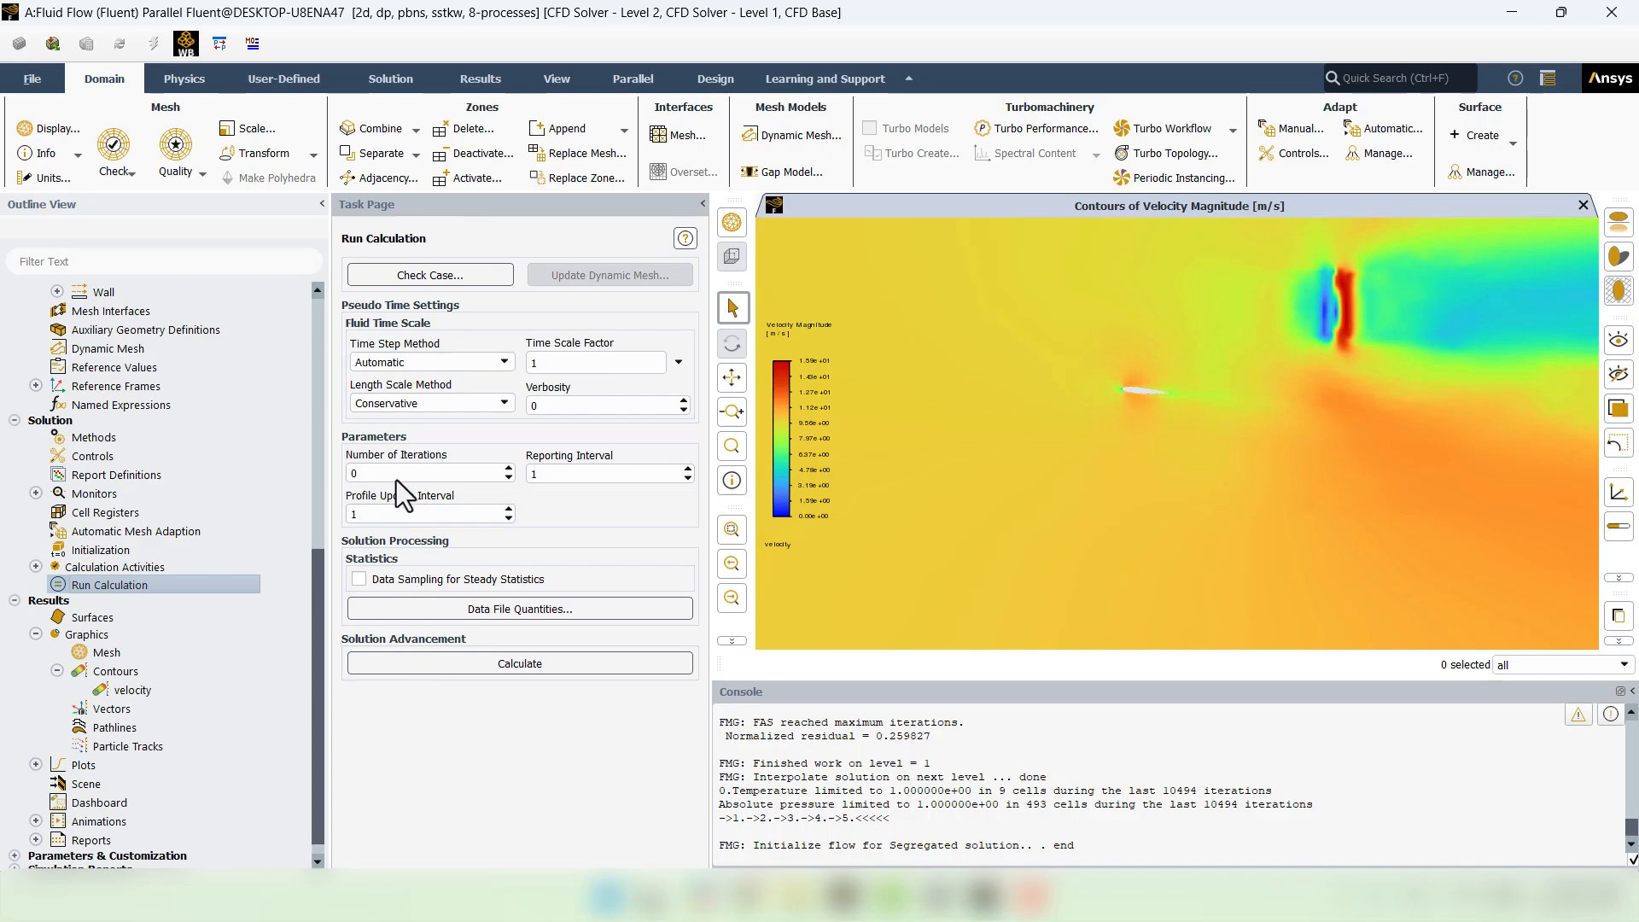
double_click(395, 473)
text(500)
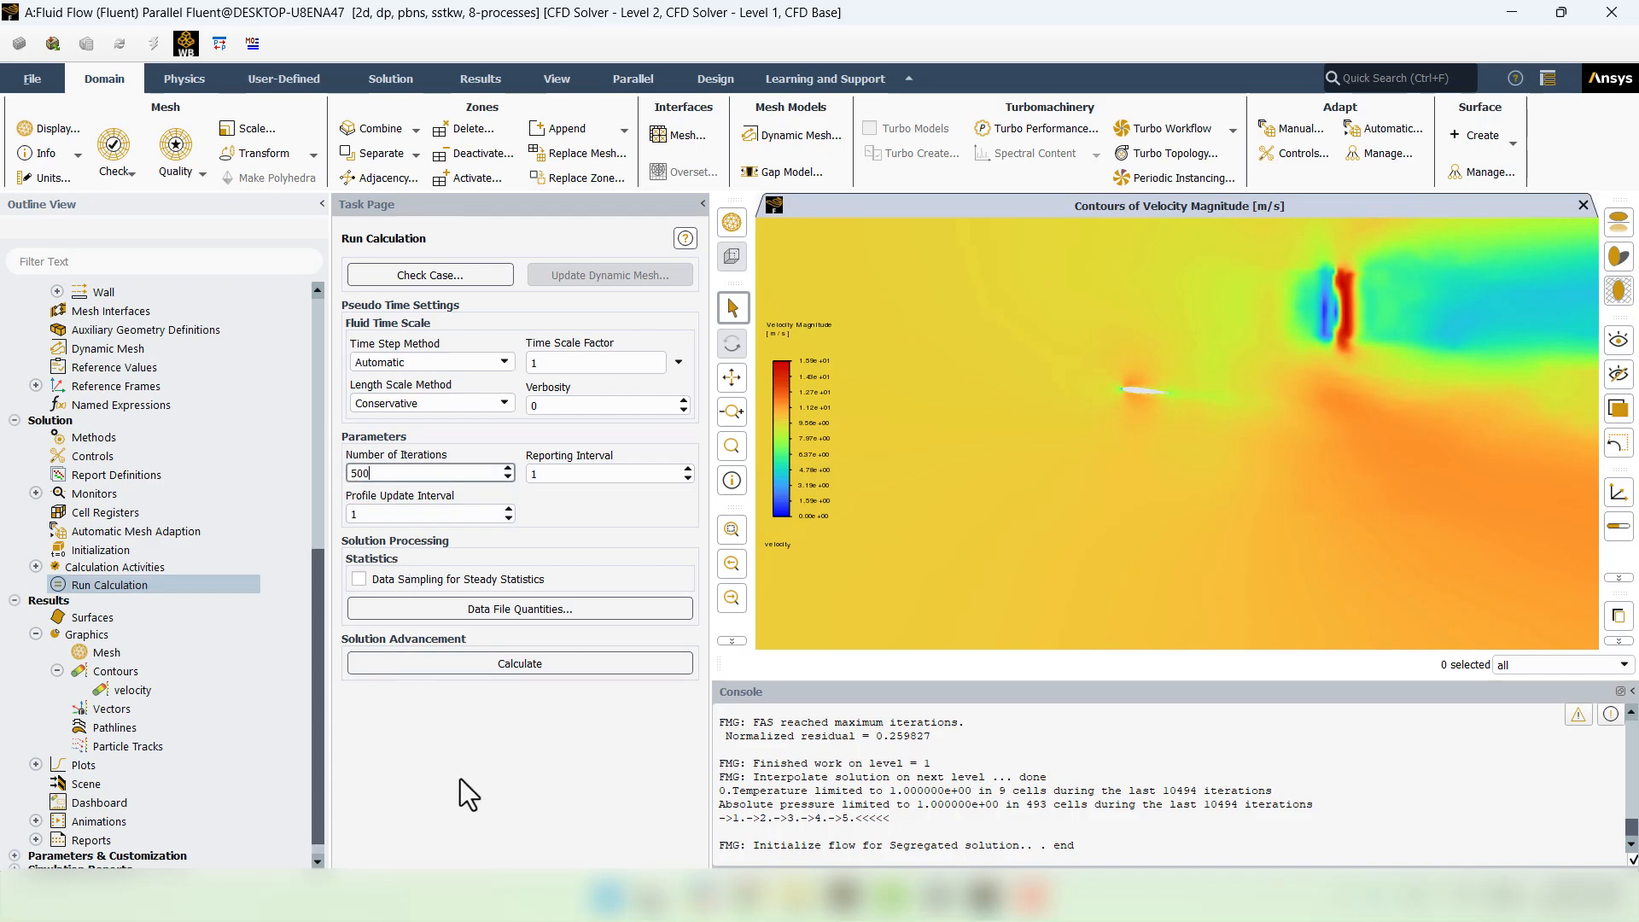
click(499, 665)
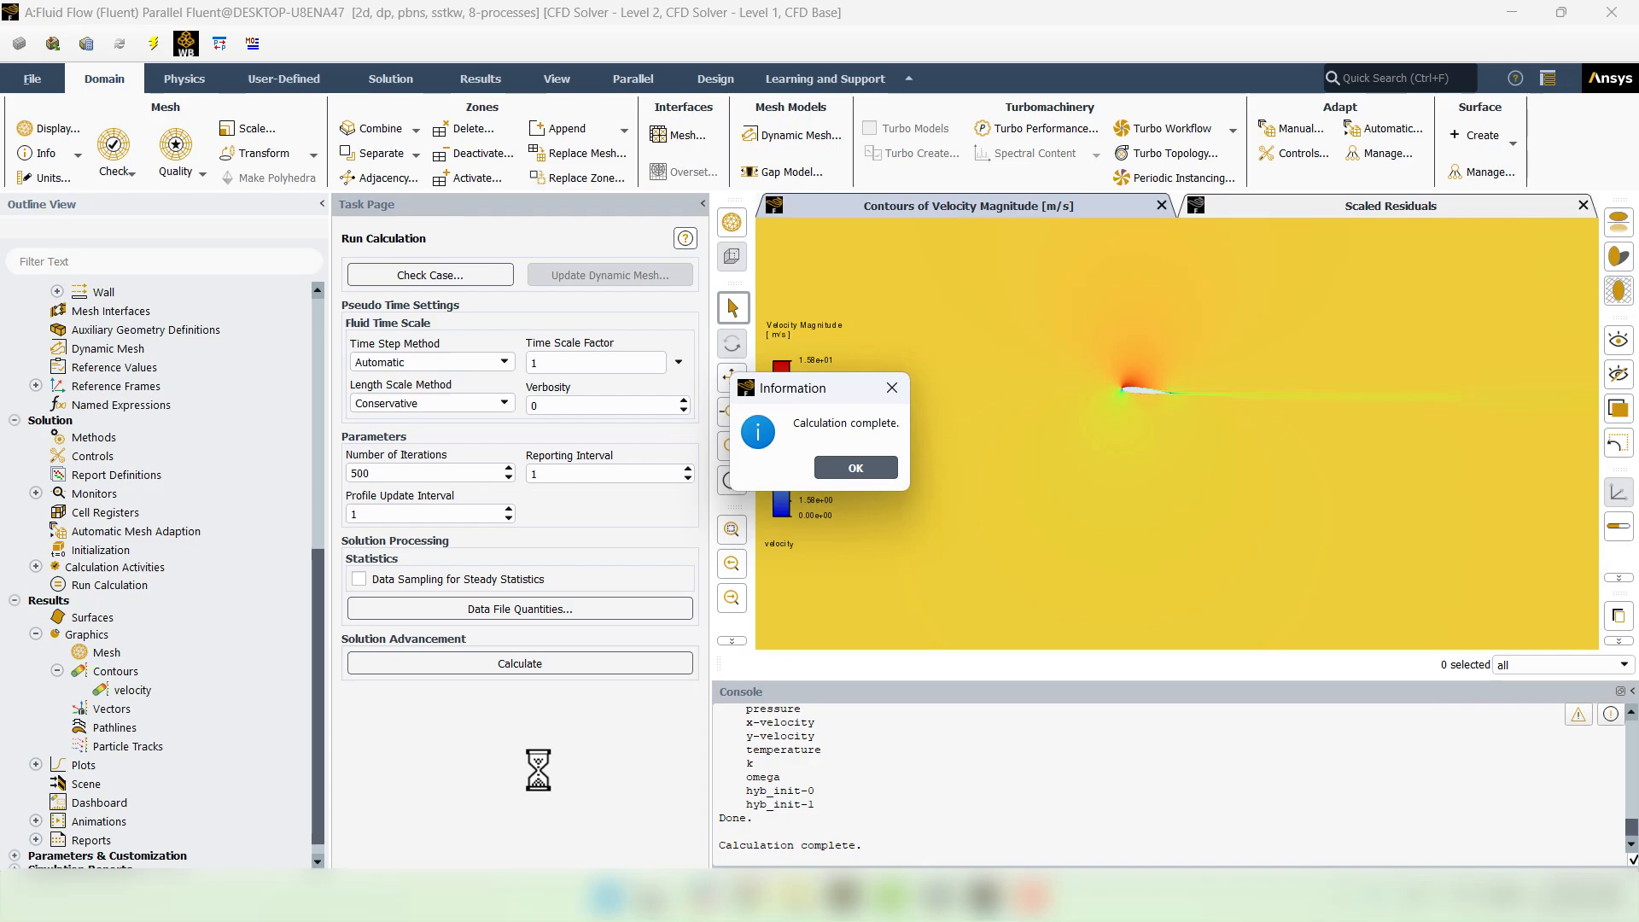
click(882, 469)
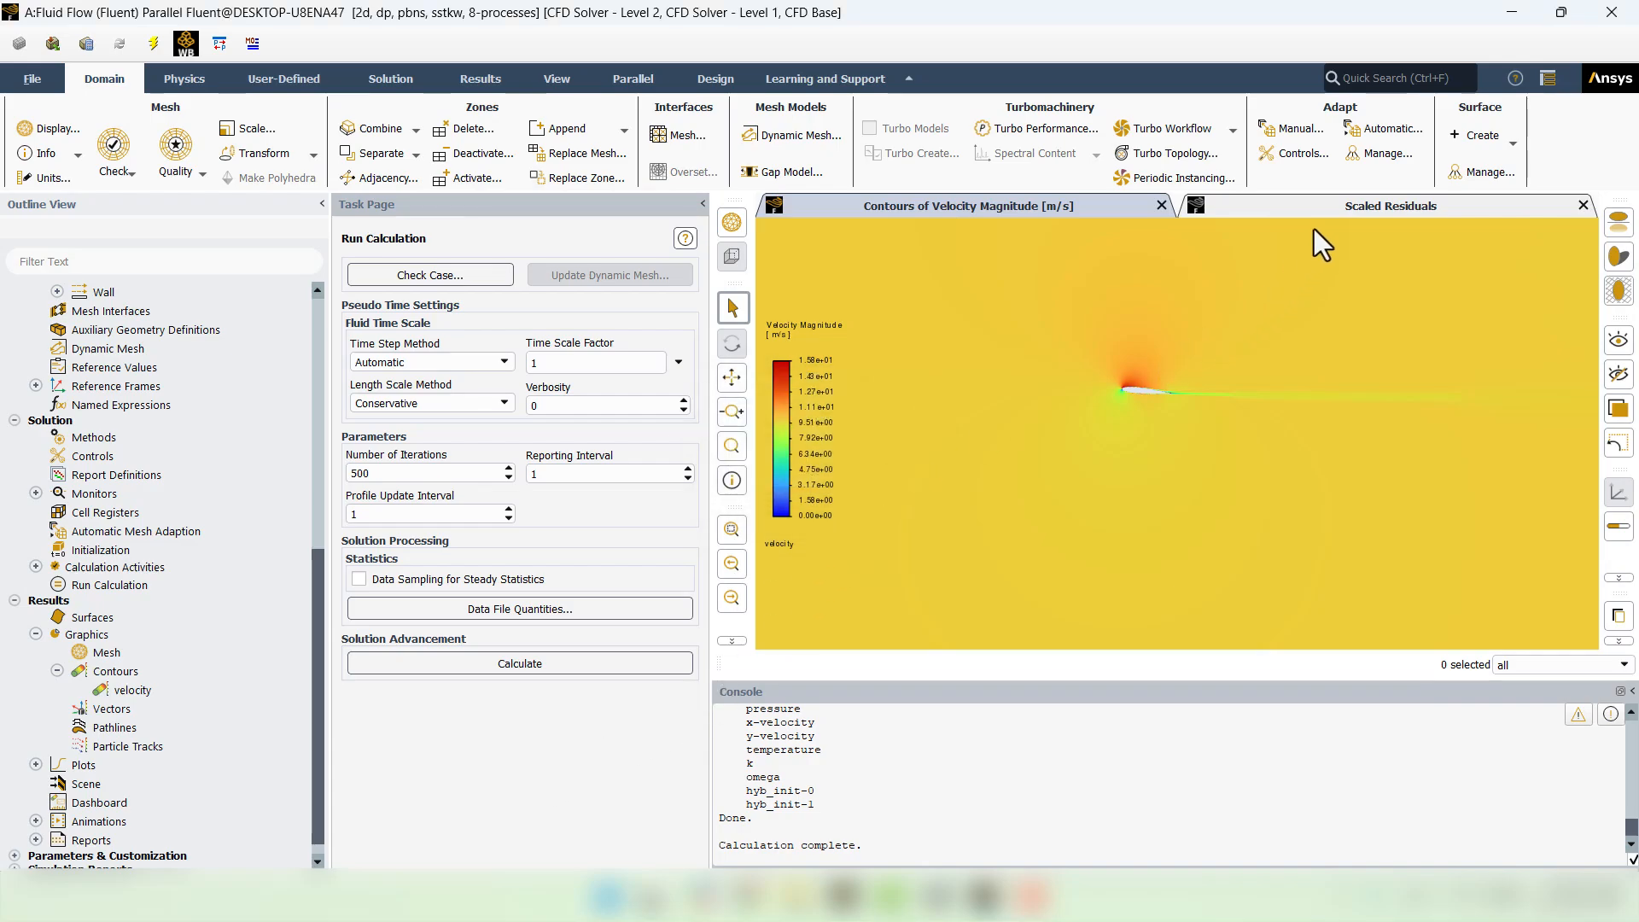
- Show the Scaled Residuals plot and bring up the Residual monitor settings
click(1332, 205)
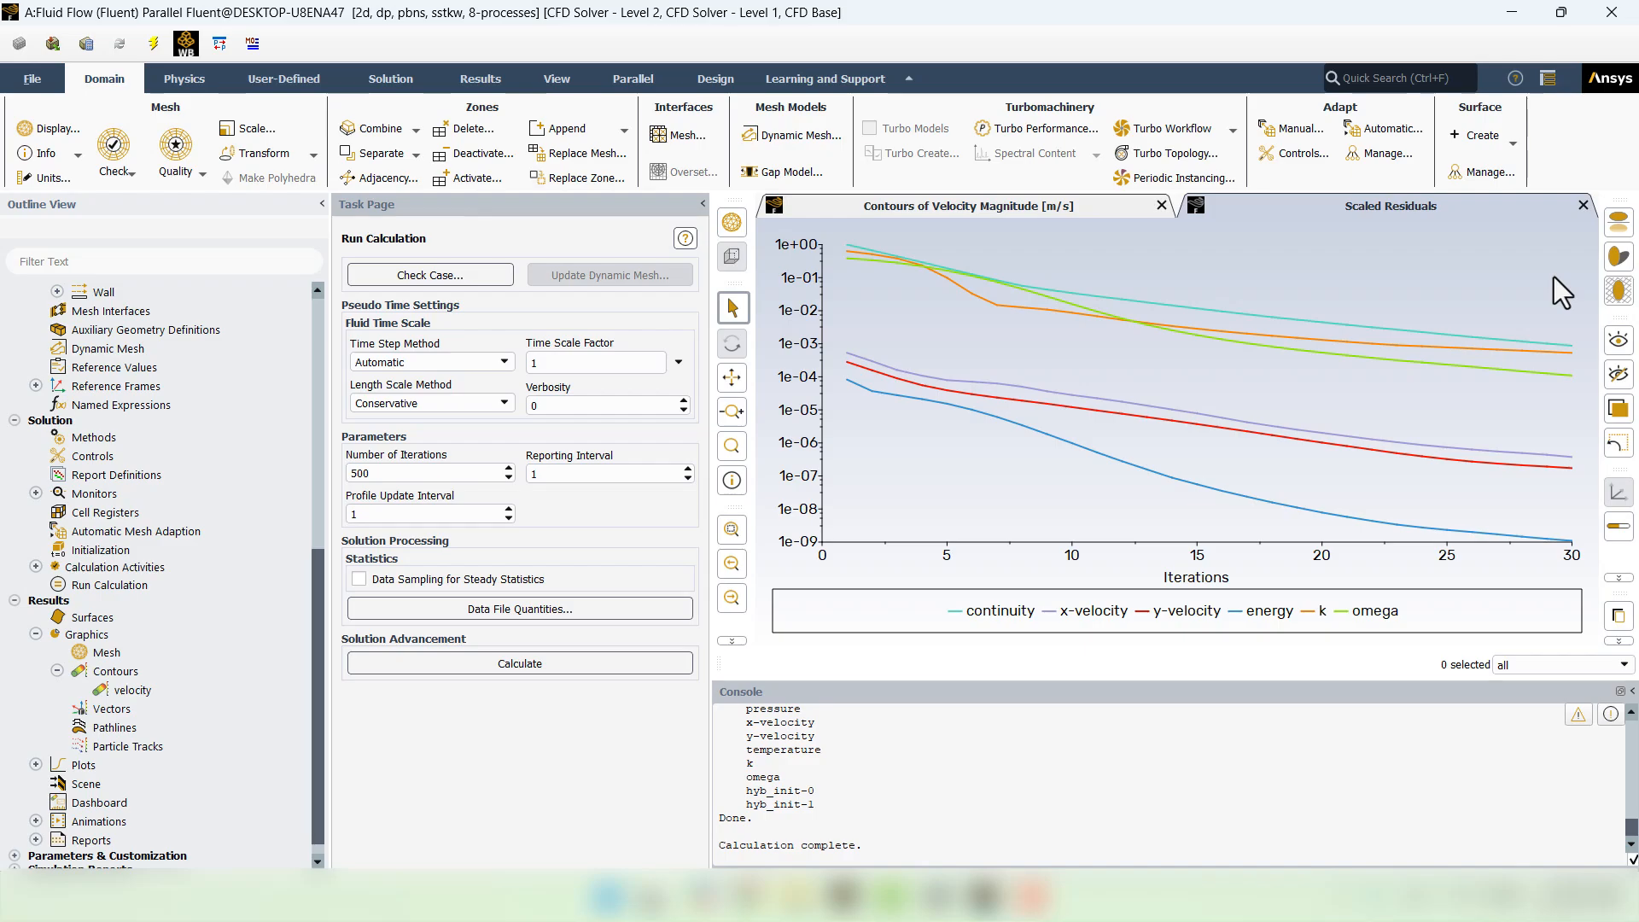
click(37, 494)
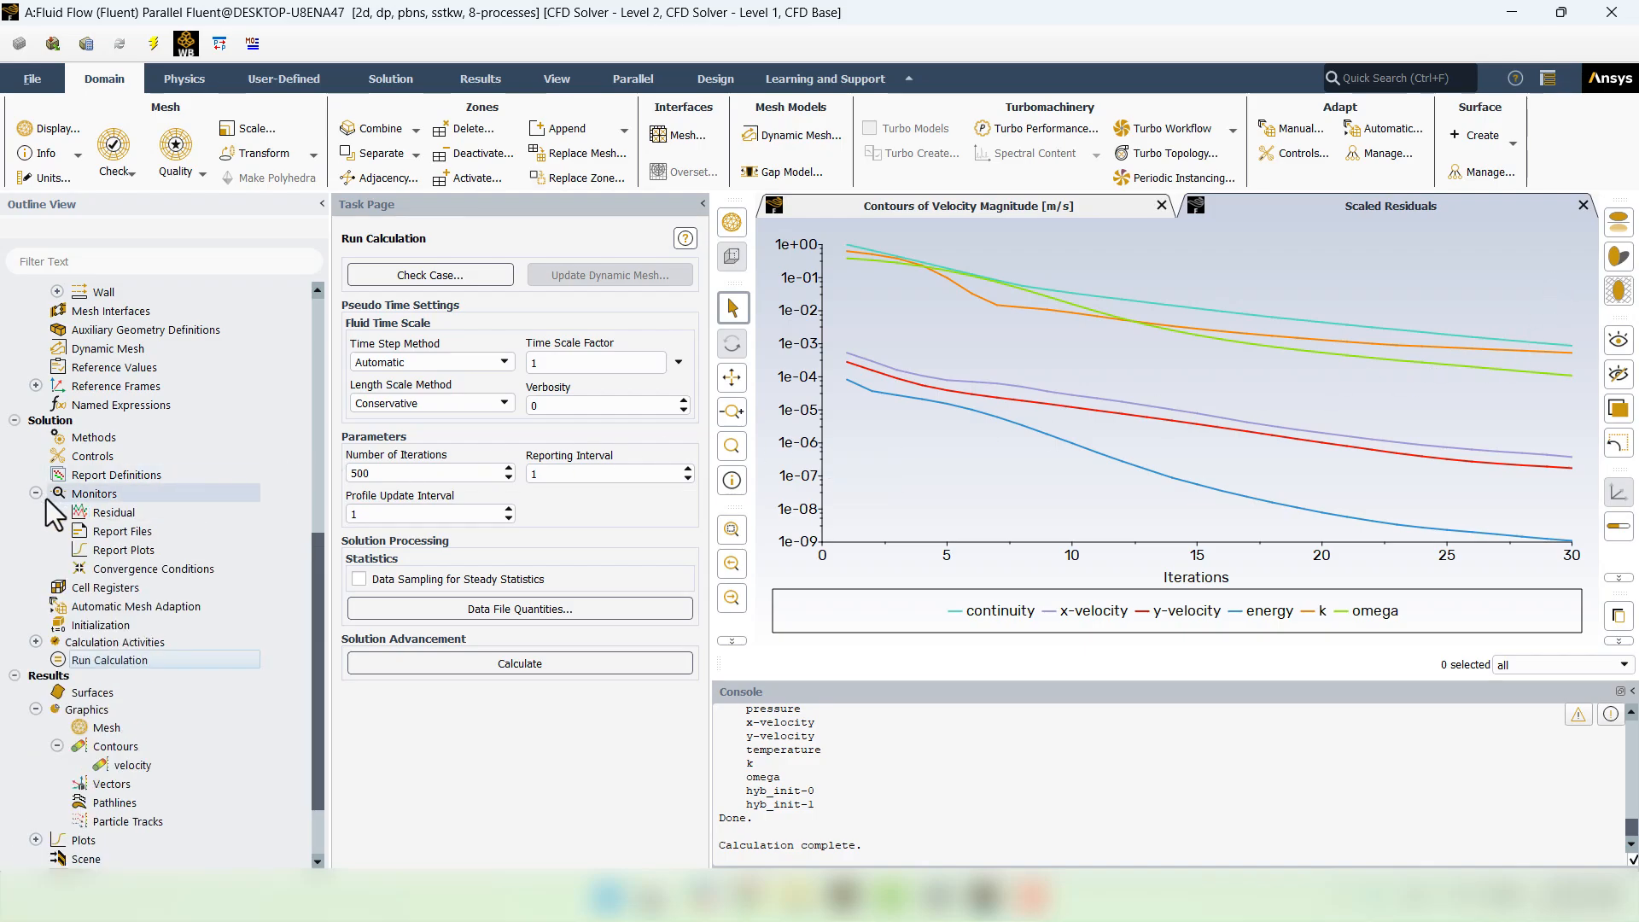
double_click(104, 513)
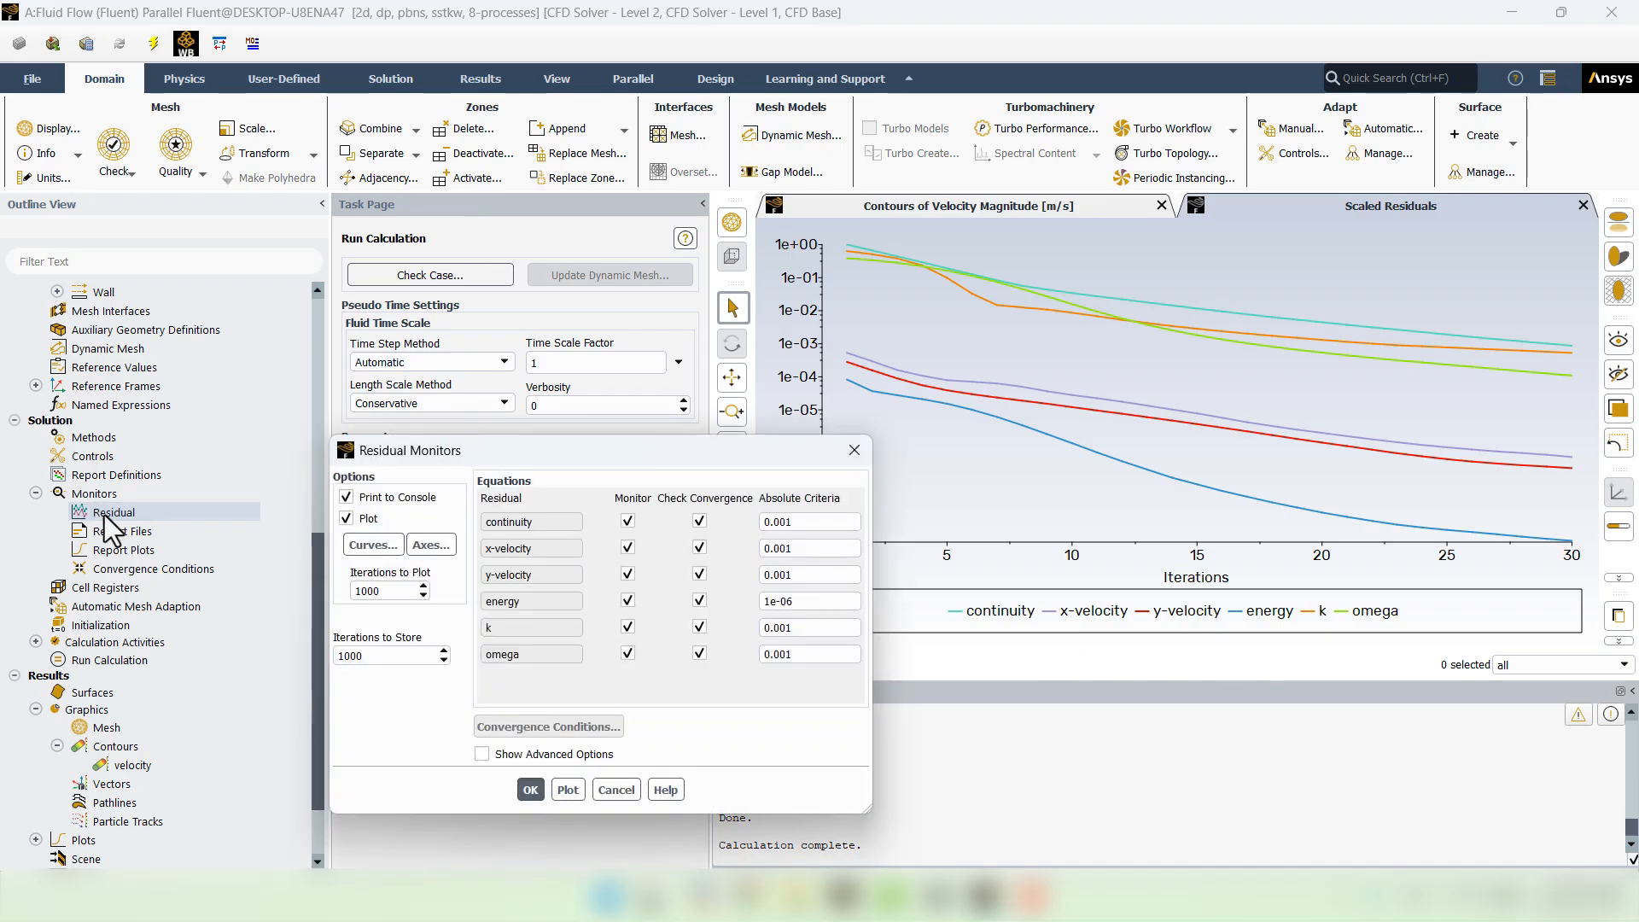
- Tighten the continuity, x-velocity, y-velocity, k and omega absolute criteria to 0.0001
click(780, 521)
text(0)
click(780, 548)
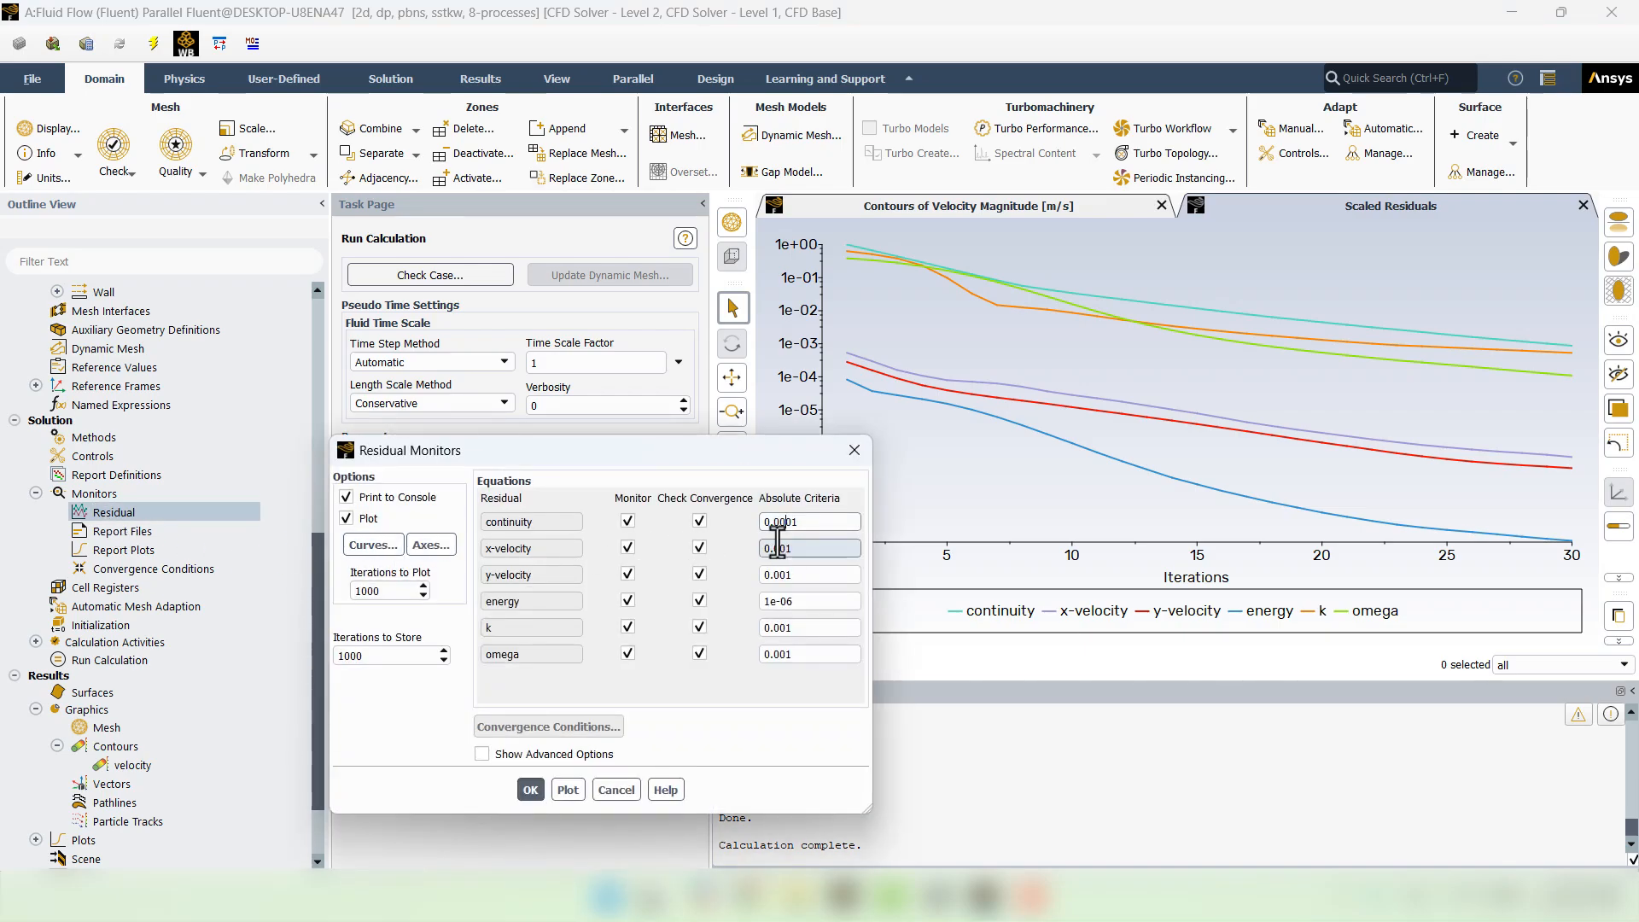
text(0)
click(774, 574)
text(0)
click(786, 628)
text(0)
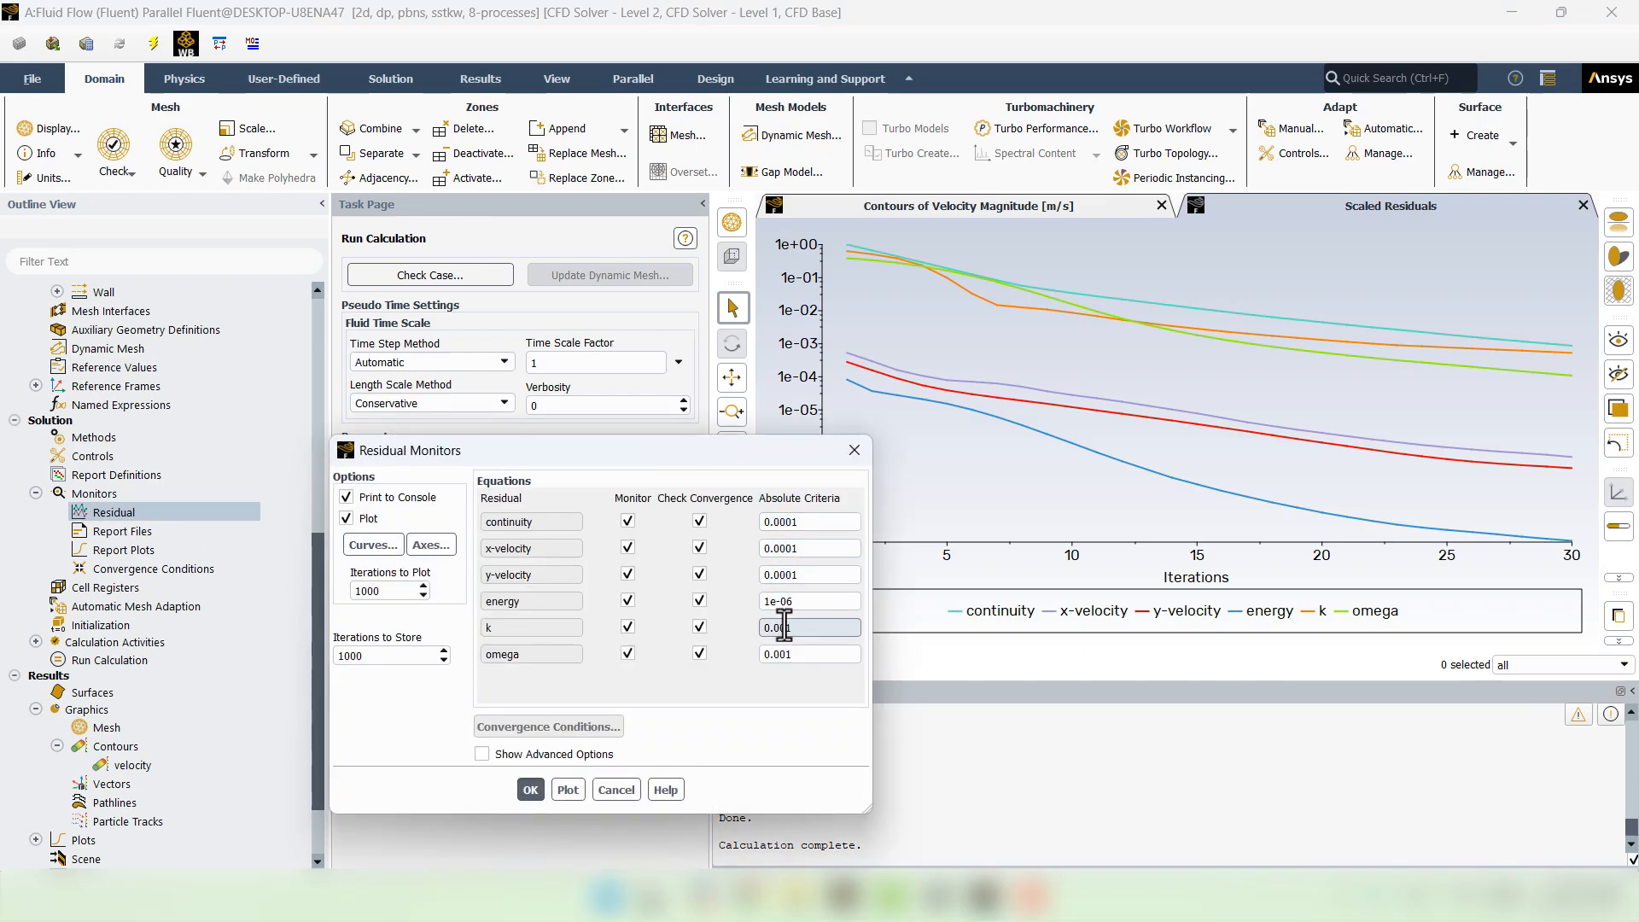
click(778, 655)
text(0)
click(530, 790)
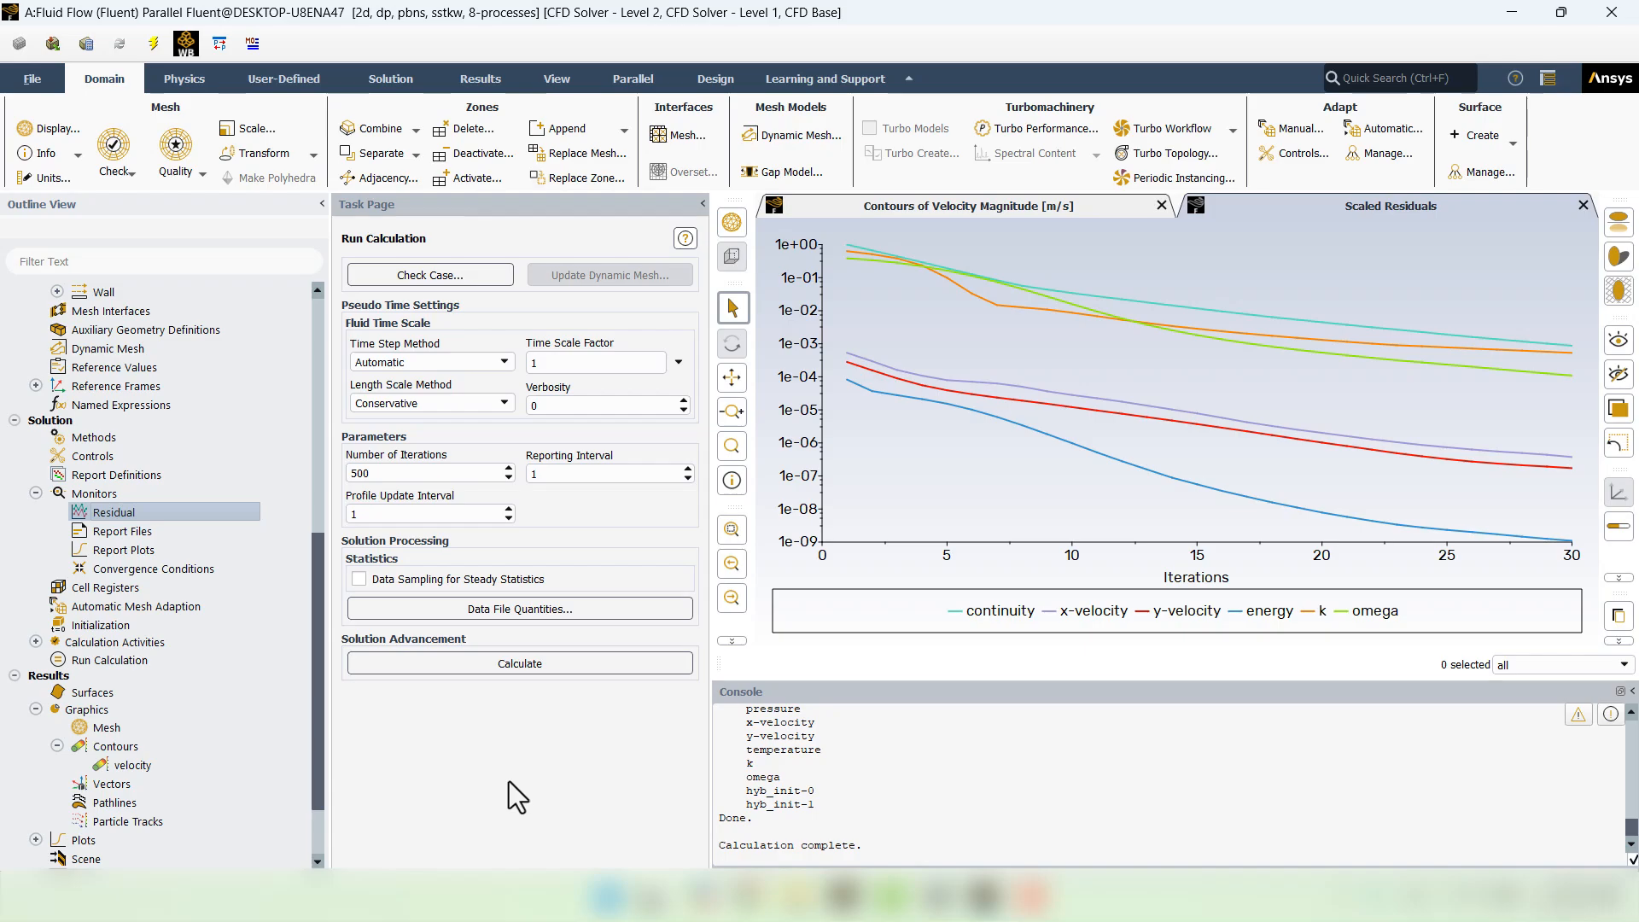
- Re-run the solver with the tightened criteria, accepting the changed settings, until complete
click(497, 668)
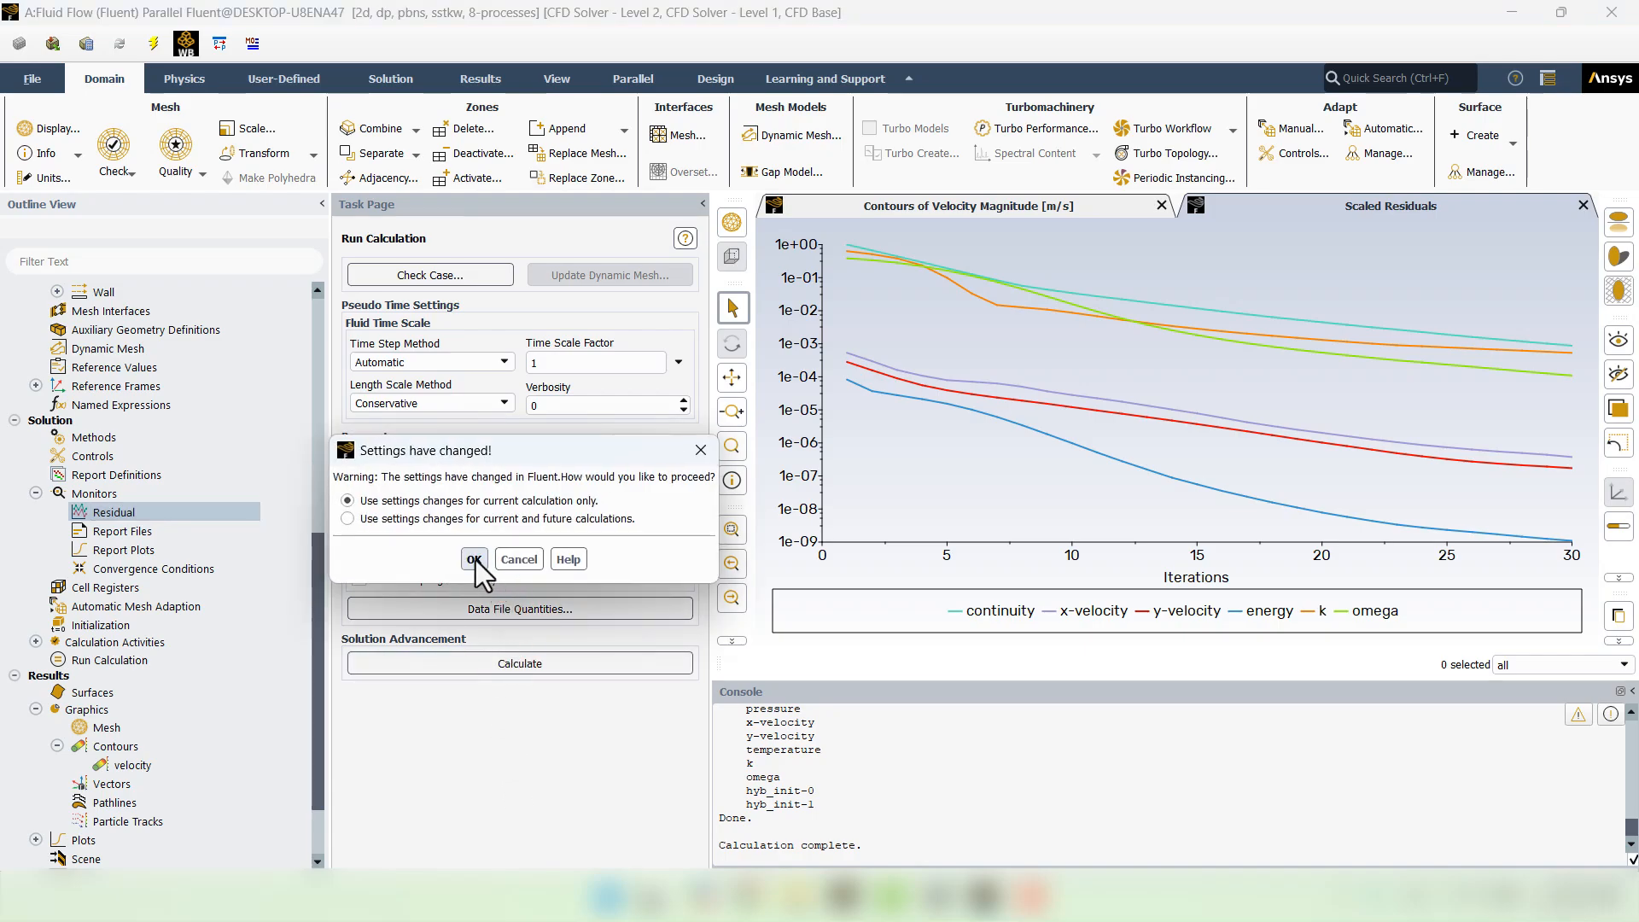
click(475, 560)
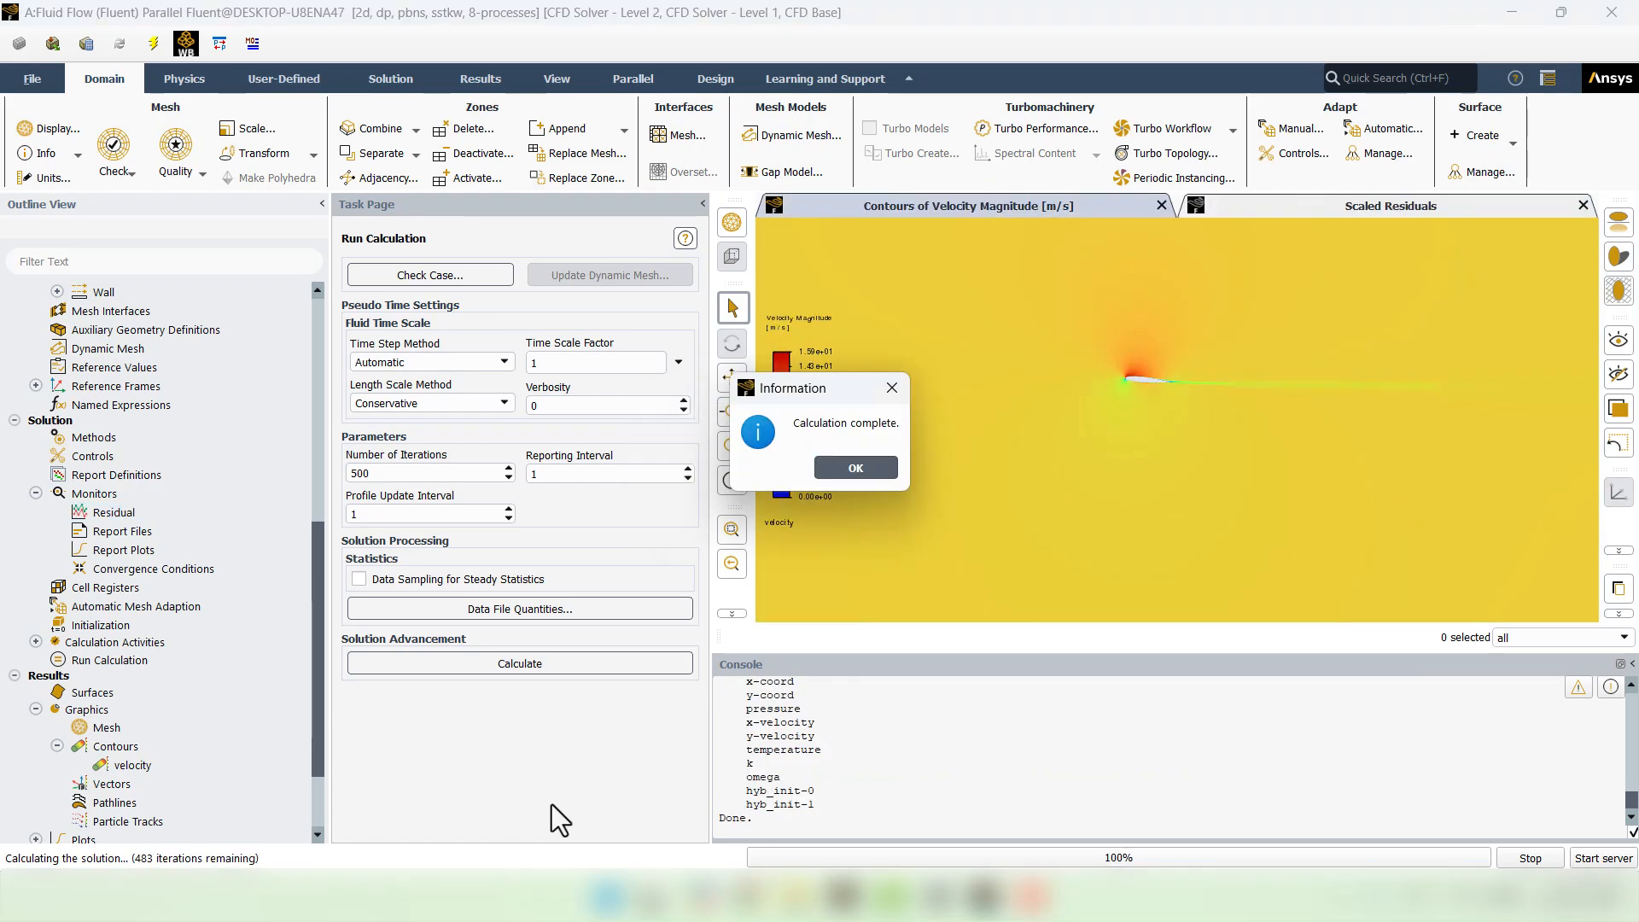
click(851, 472)
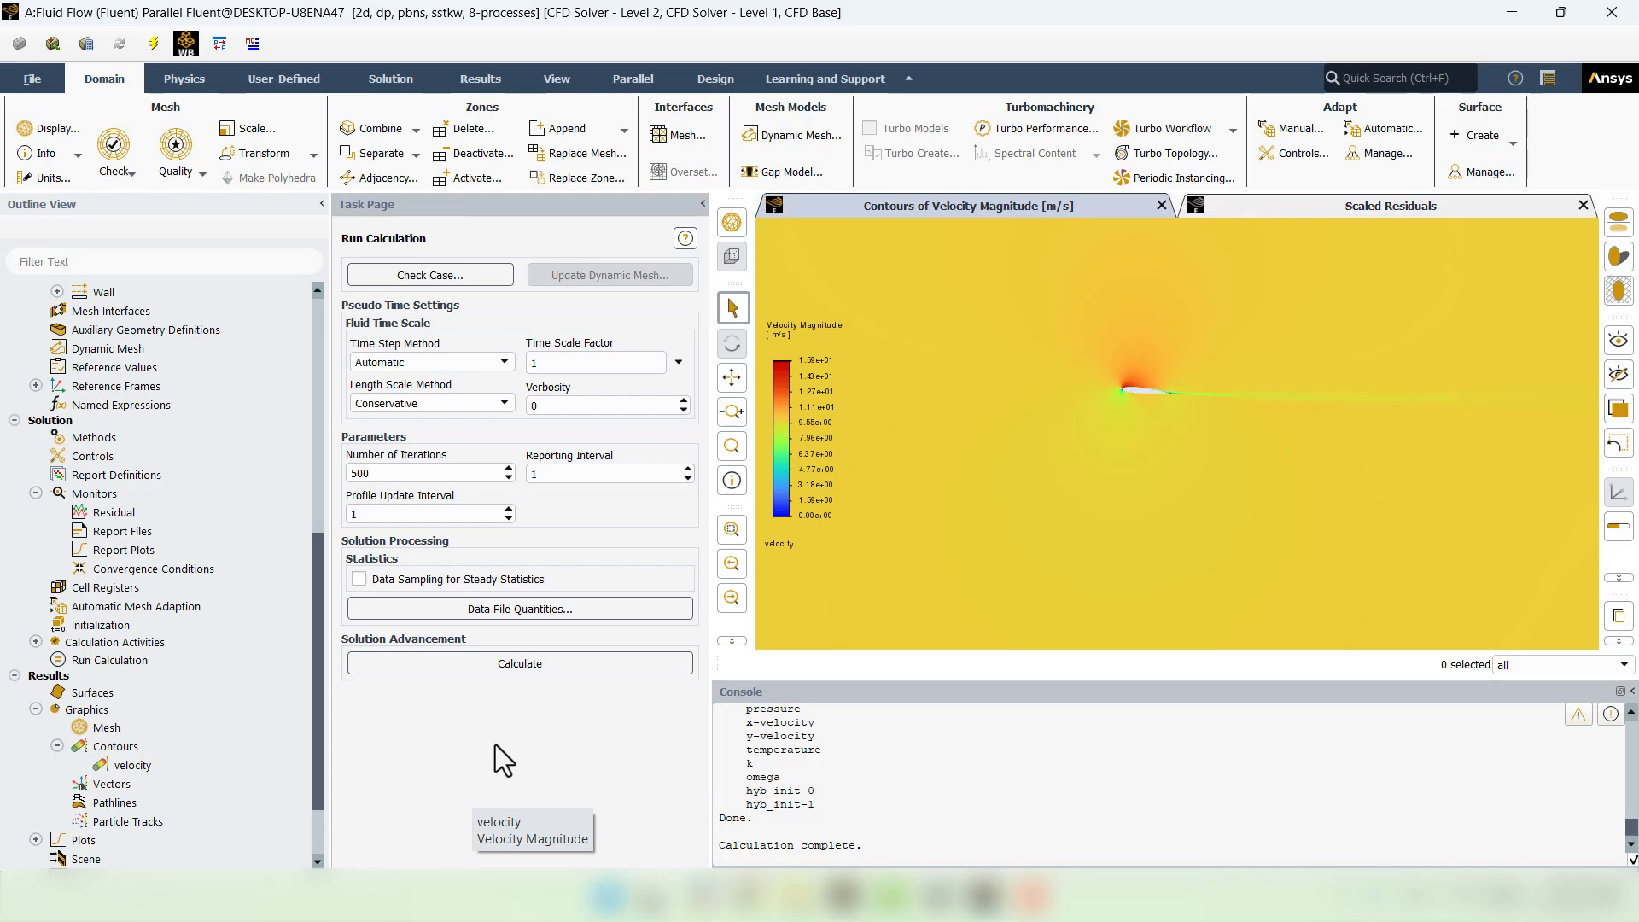
- Start a new contour plot named 'yplus'
right_click(106, 746)
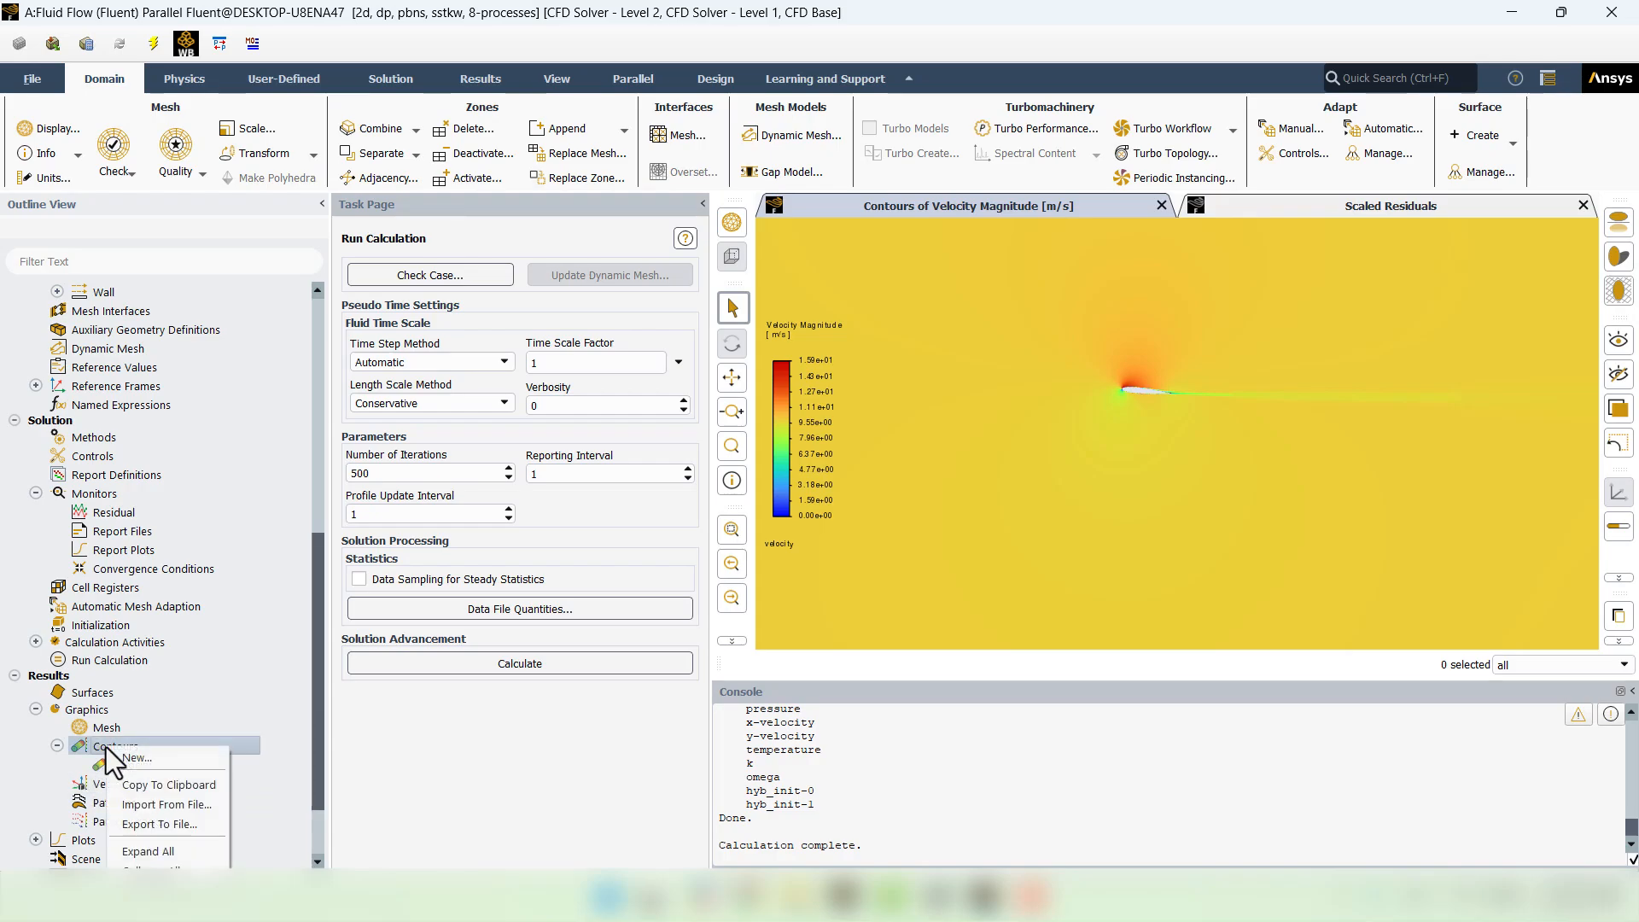
click(165, 759)
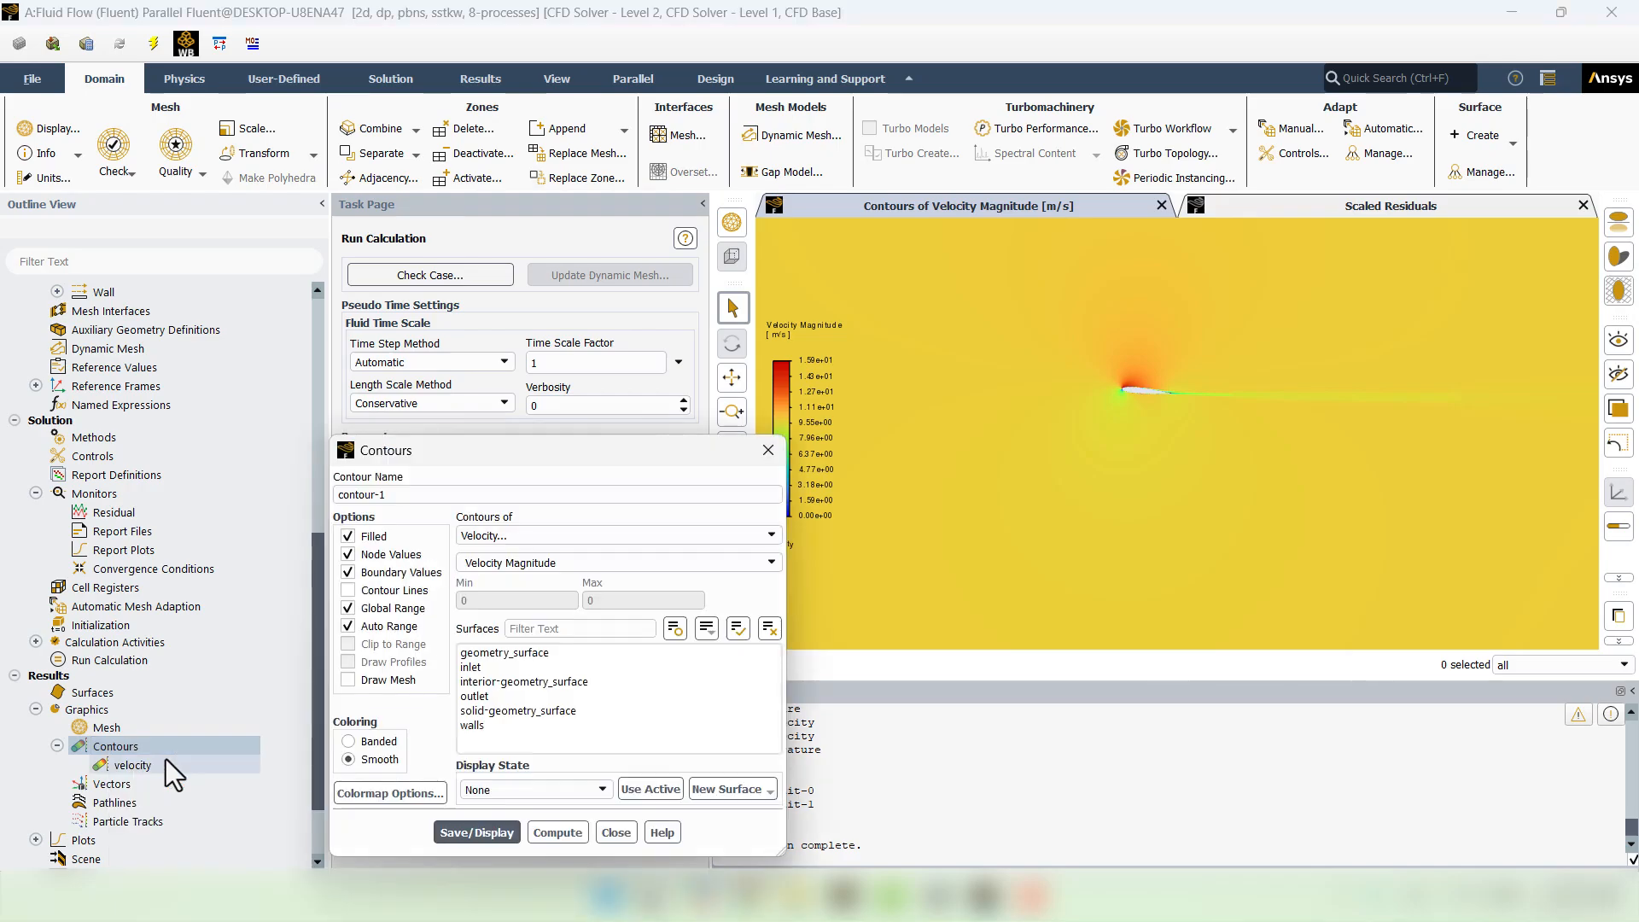
triple_click(450, 495)
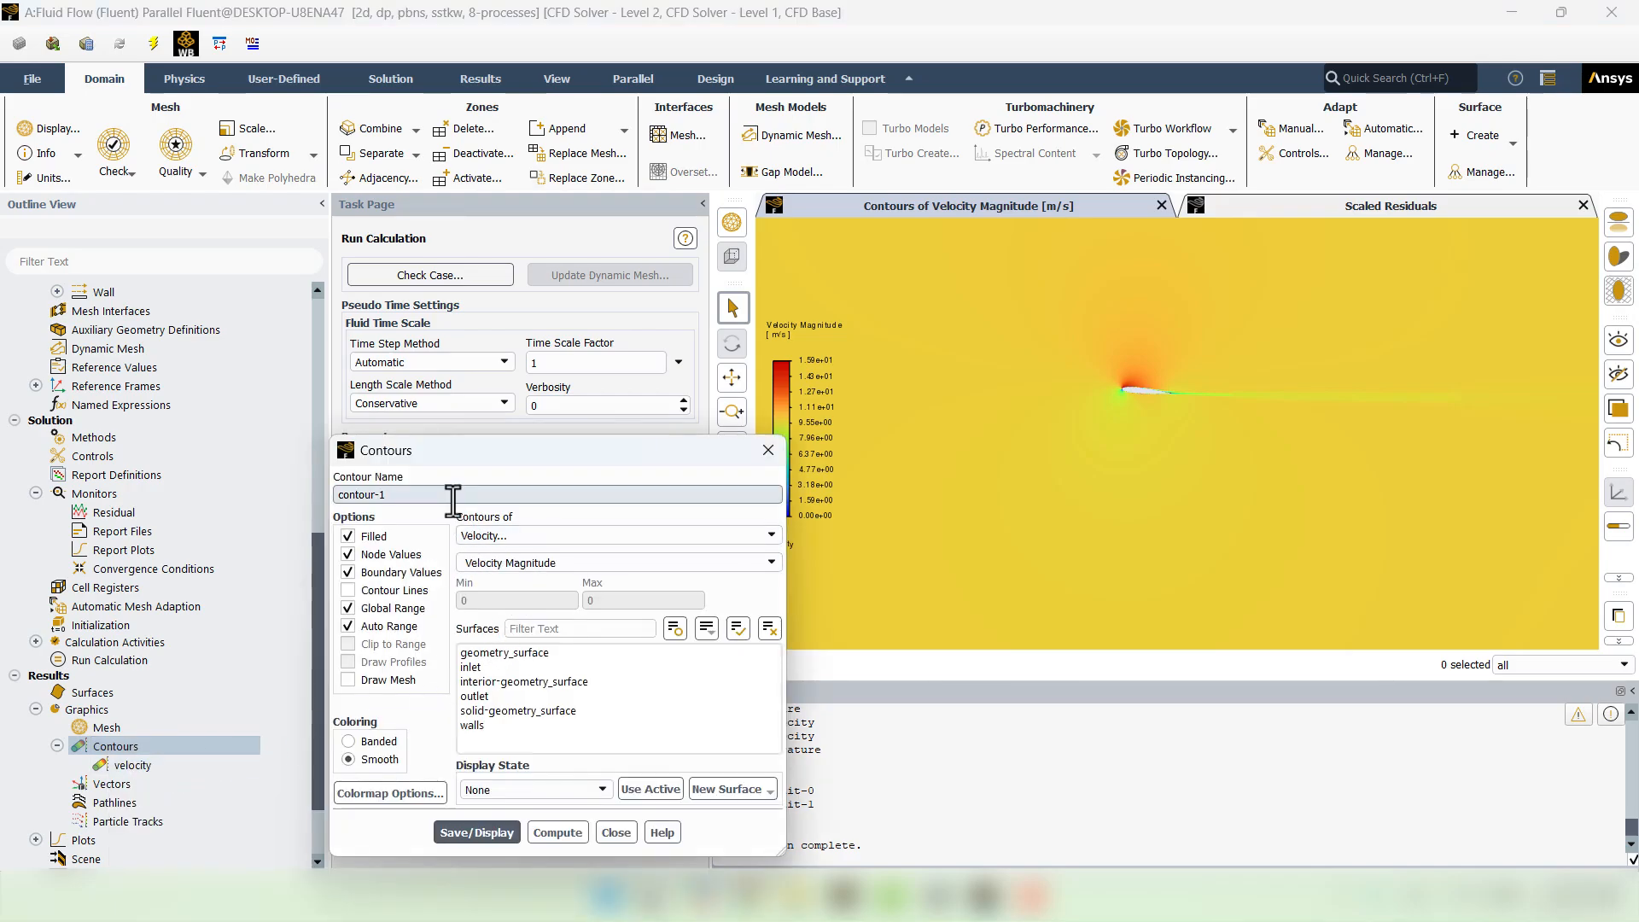
text(yplus)
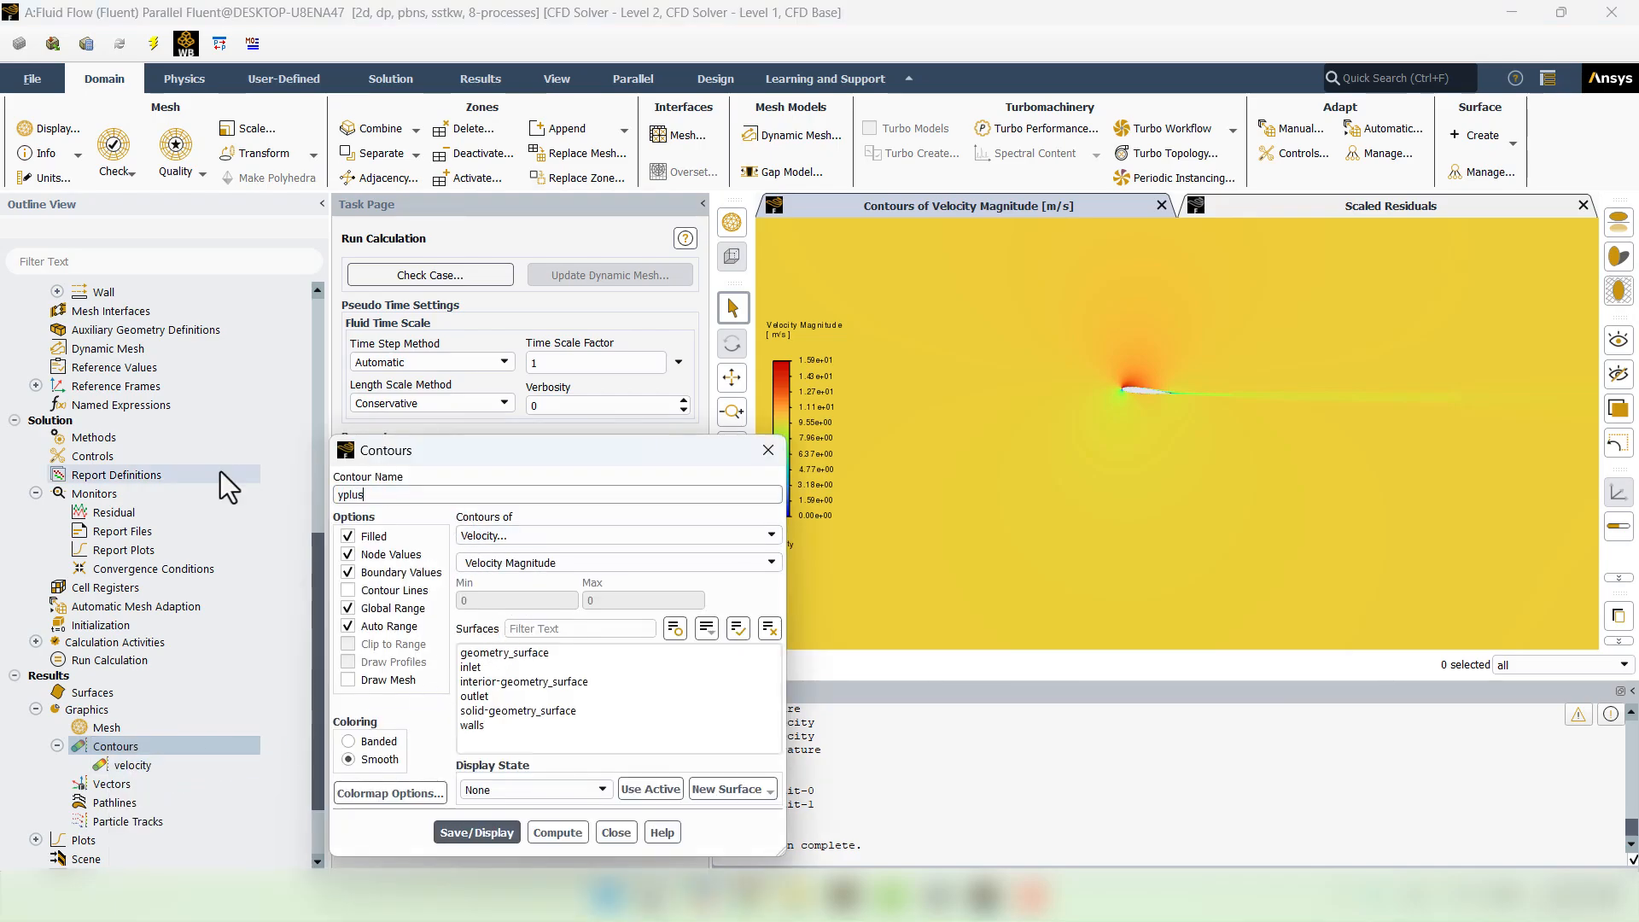
- Plot Turbulence > Wall Yplus in the yplus contour and save and display it
click(555, 539)
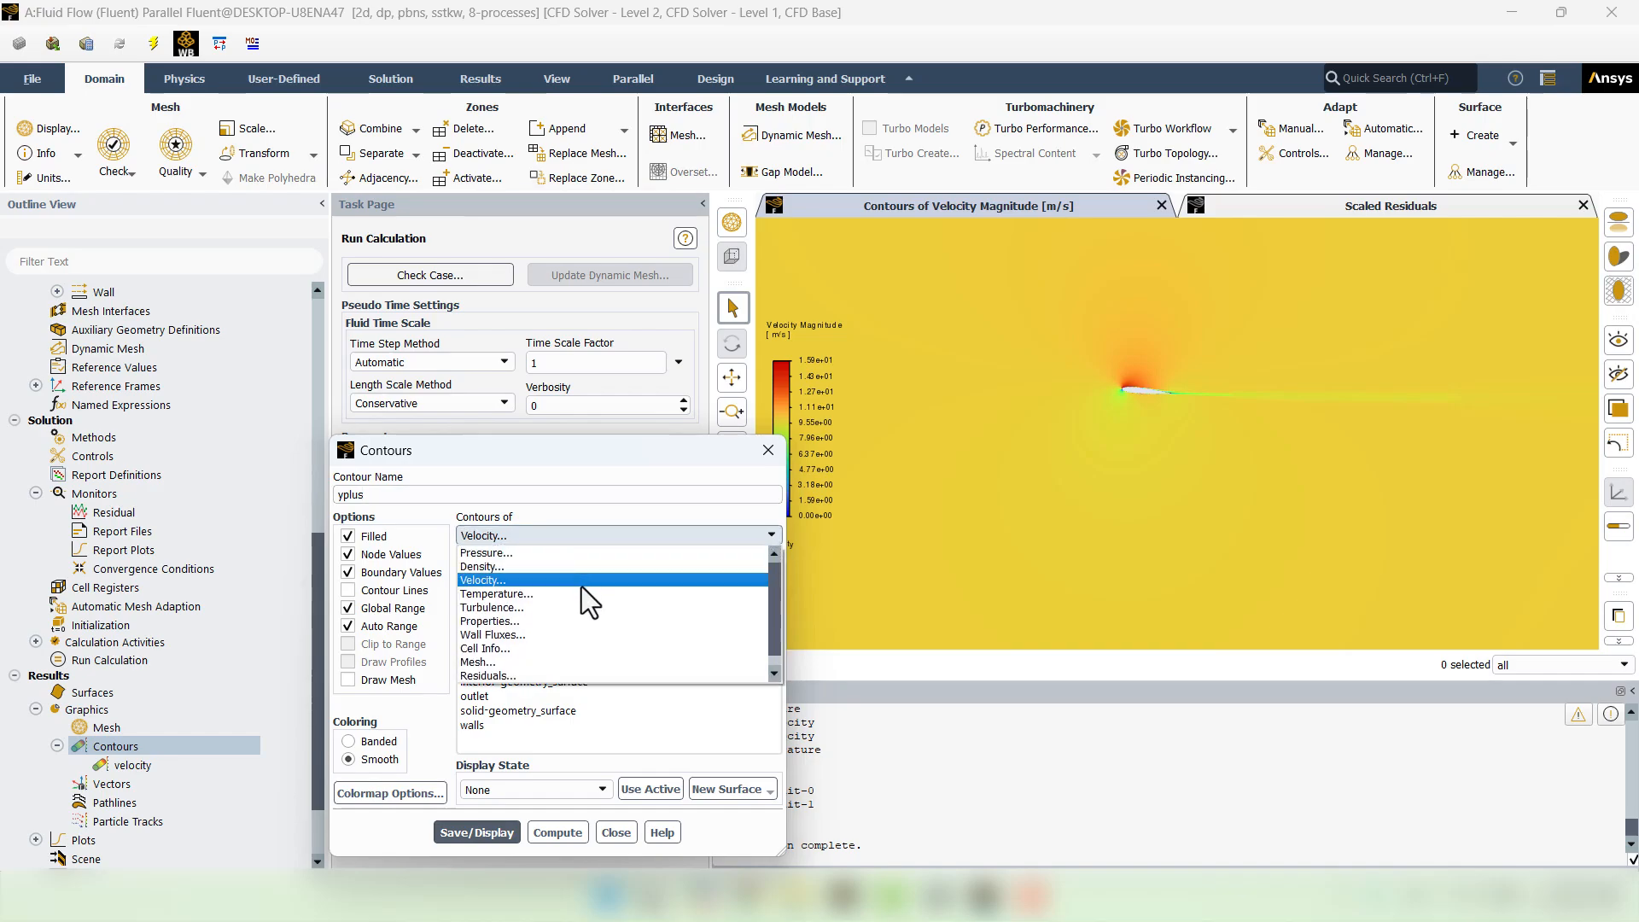
click(560, 605)
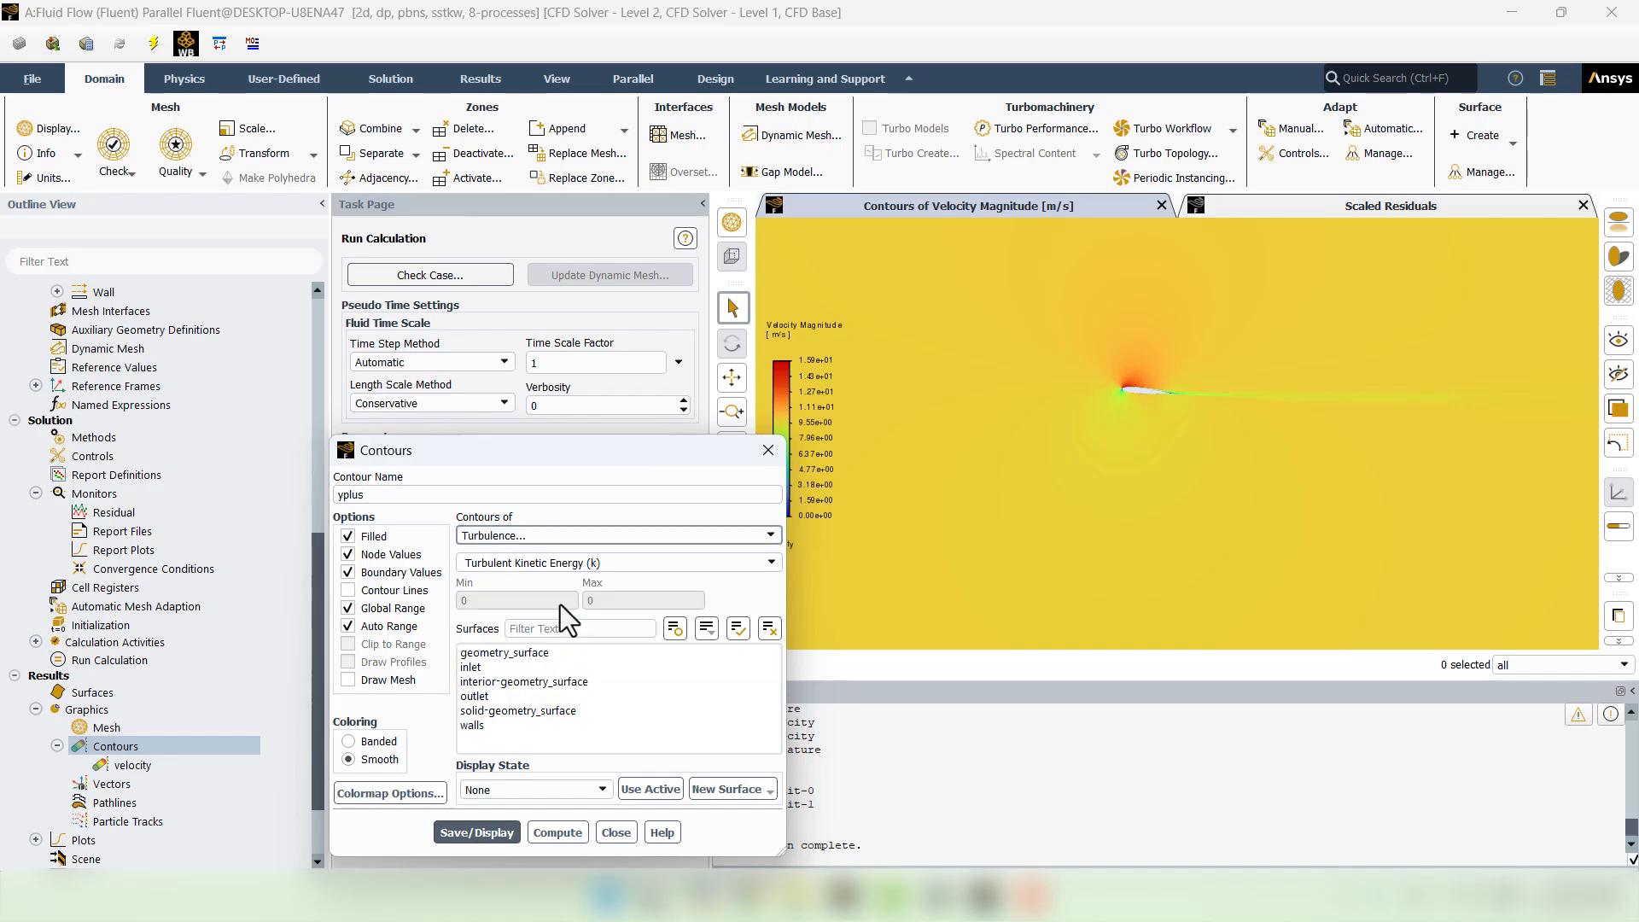
click(772, 563)
scroll(609, 653, down, 2)
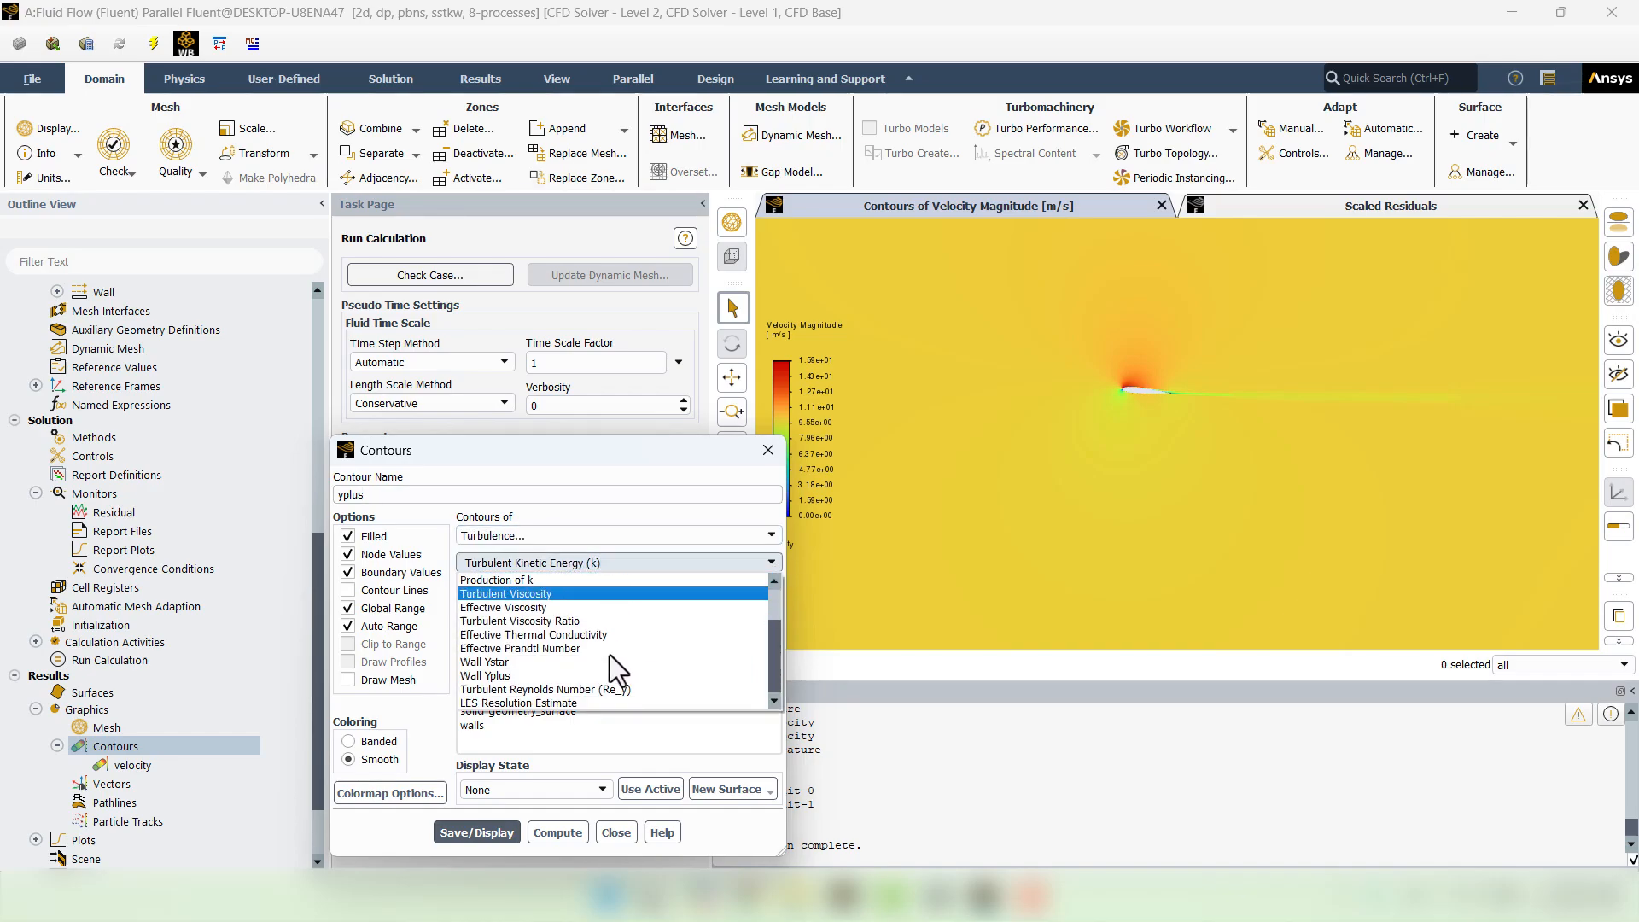
click(531, 674)
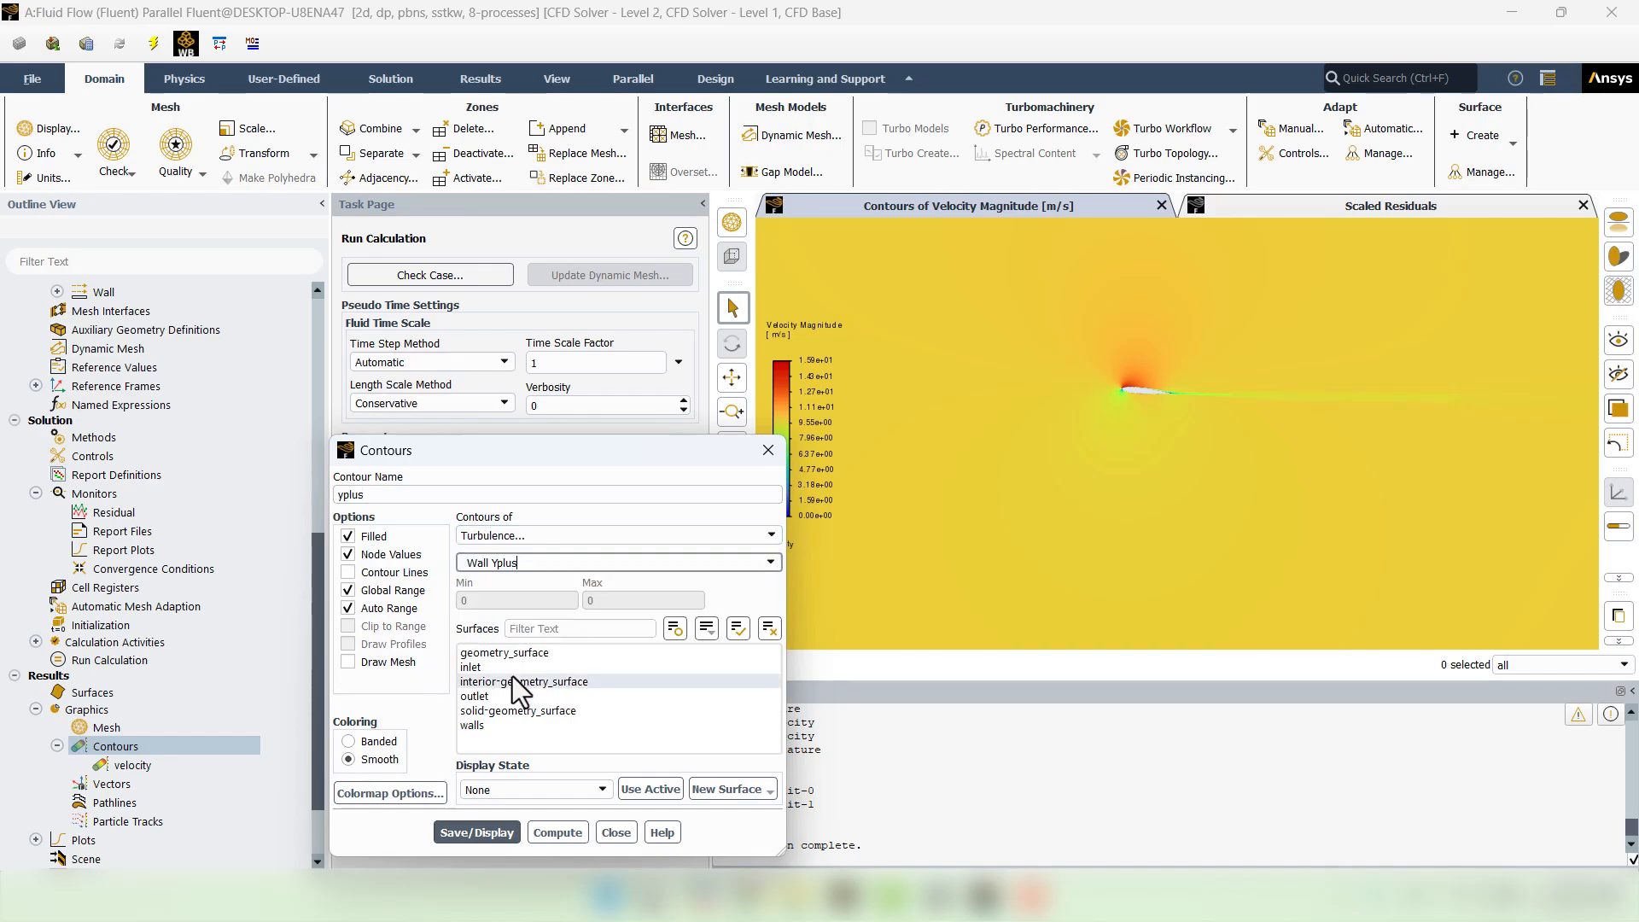
click(464, 821)
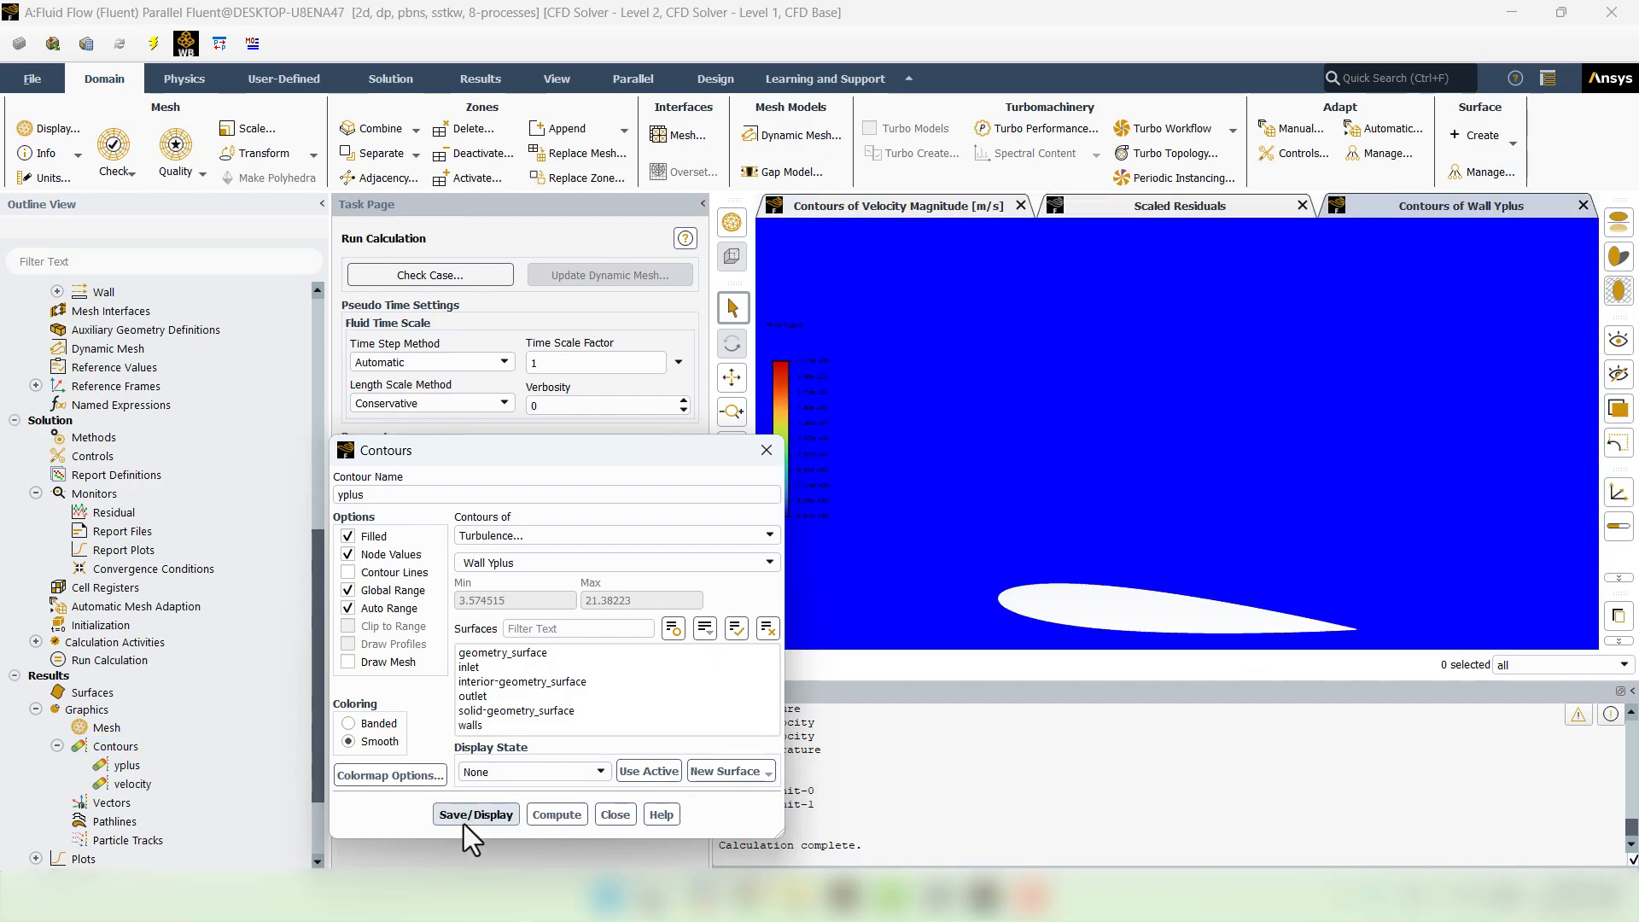
click(614, 814)
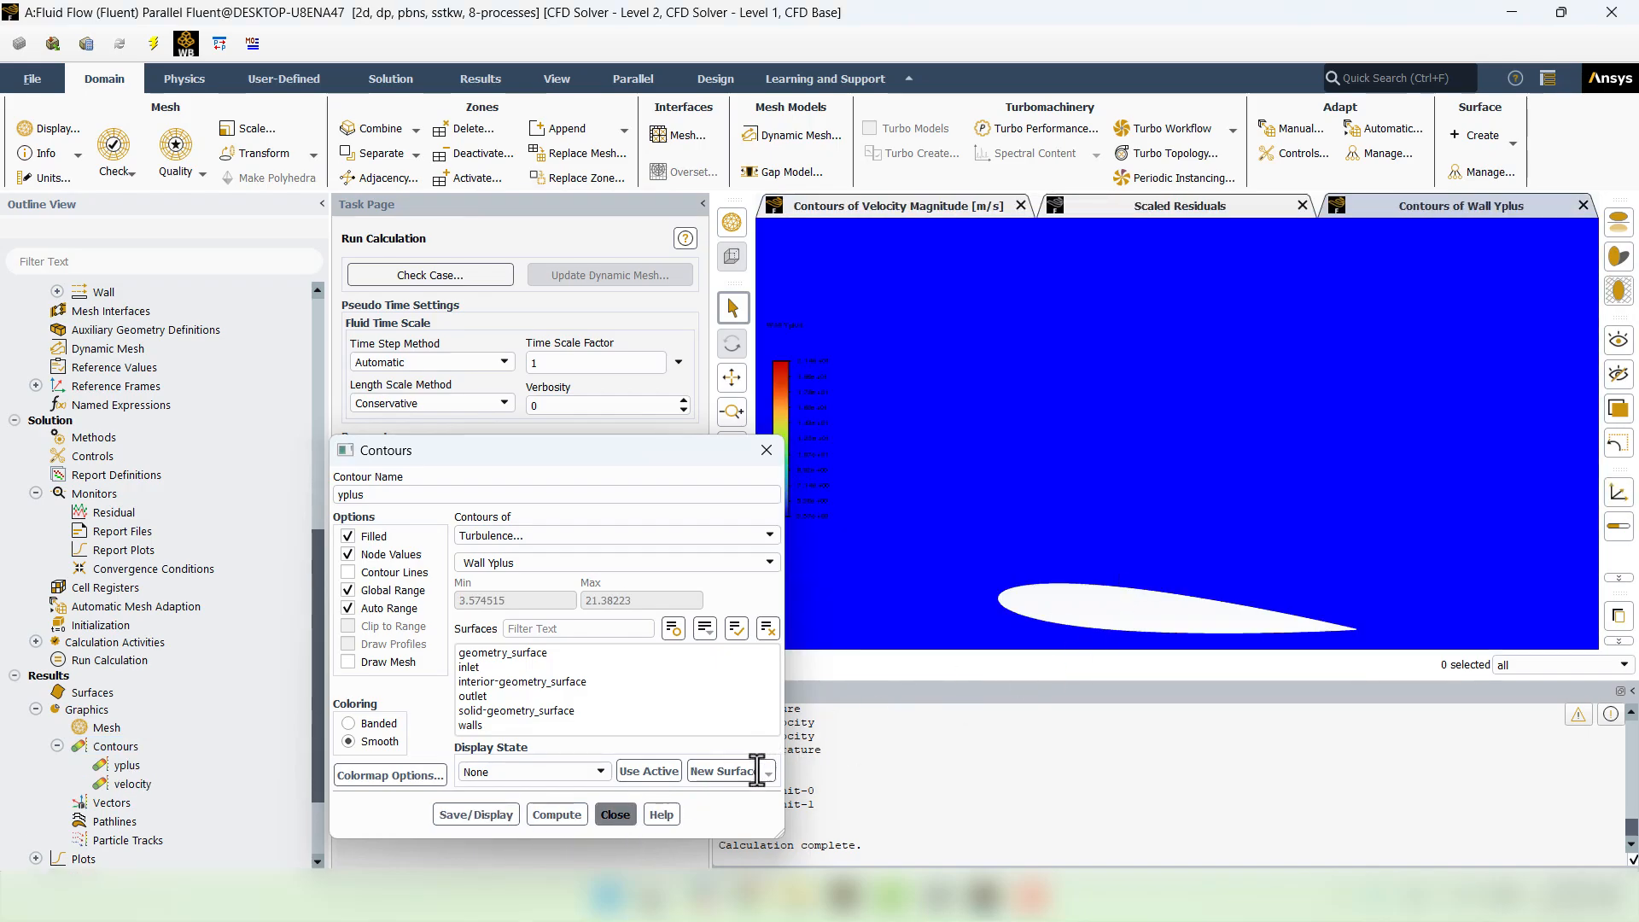
scroll(999, 611, up, 10)
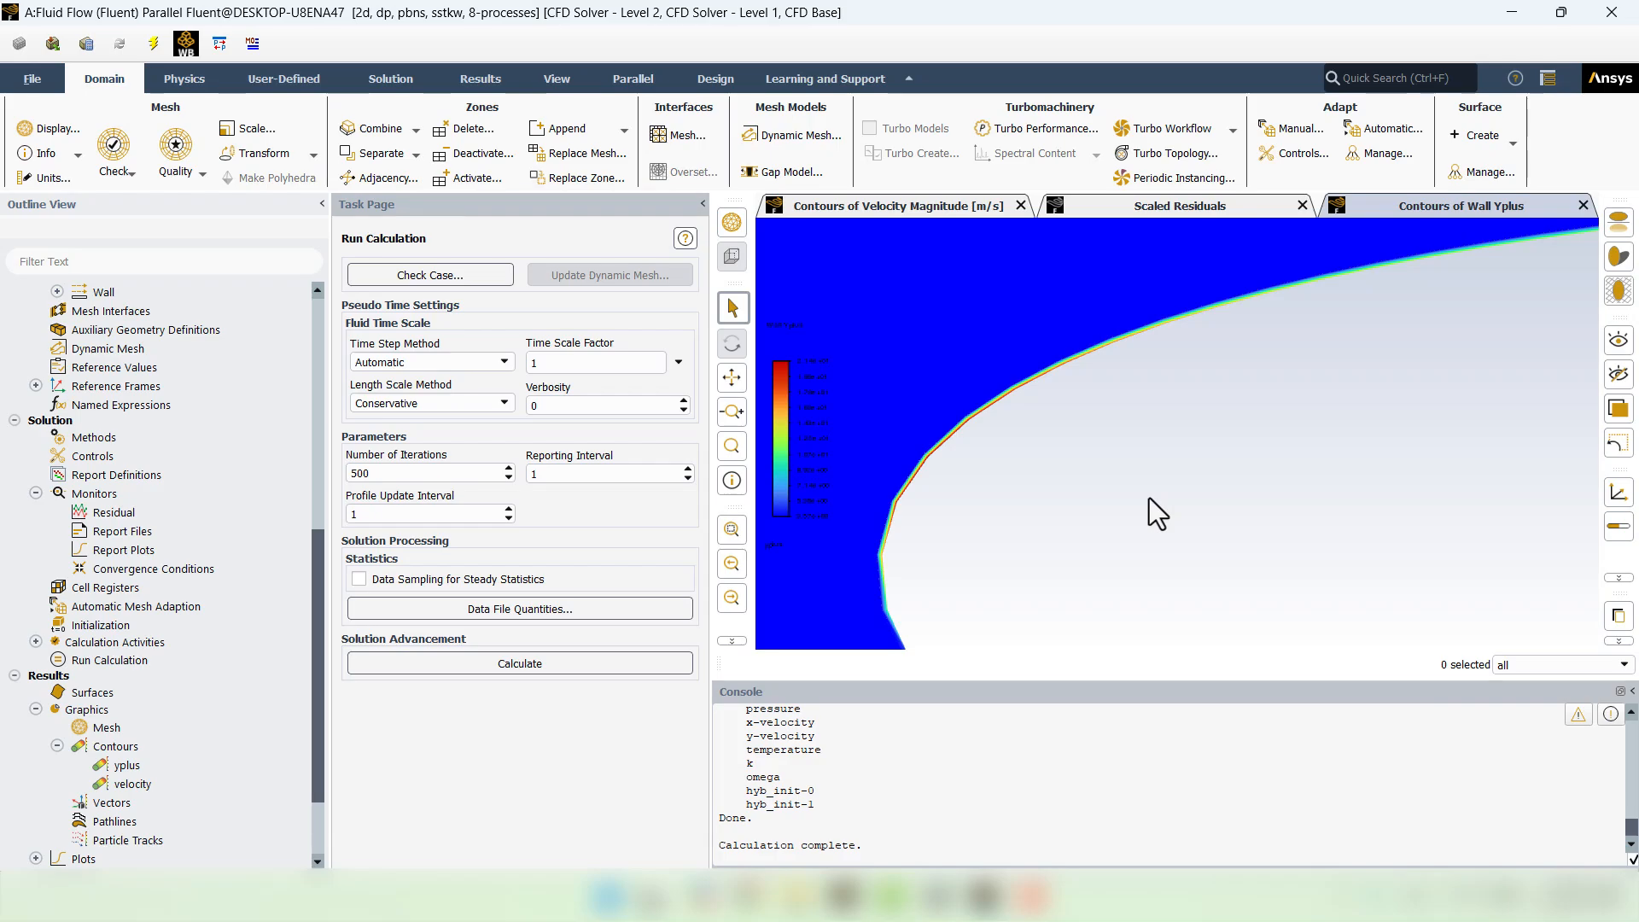
scroll(1148, 500, down, 1)
scroll(1149, 499, down, 3)
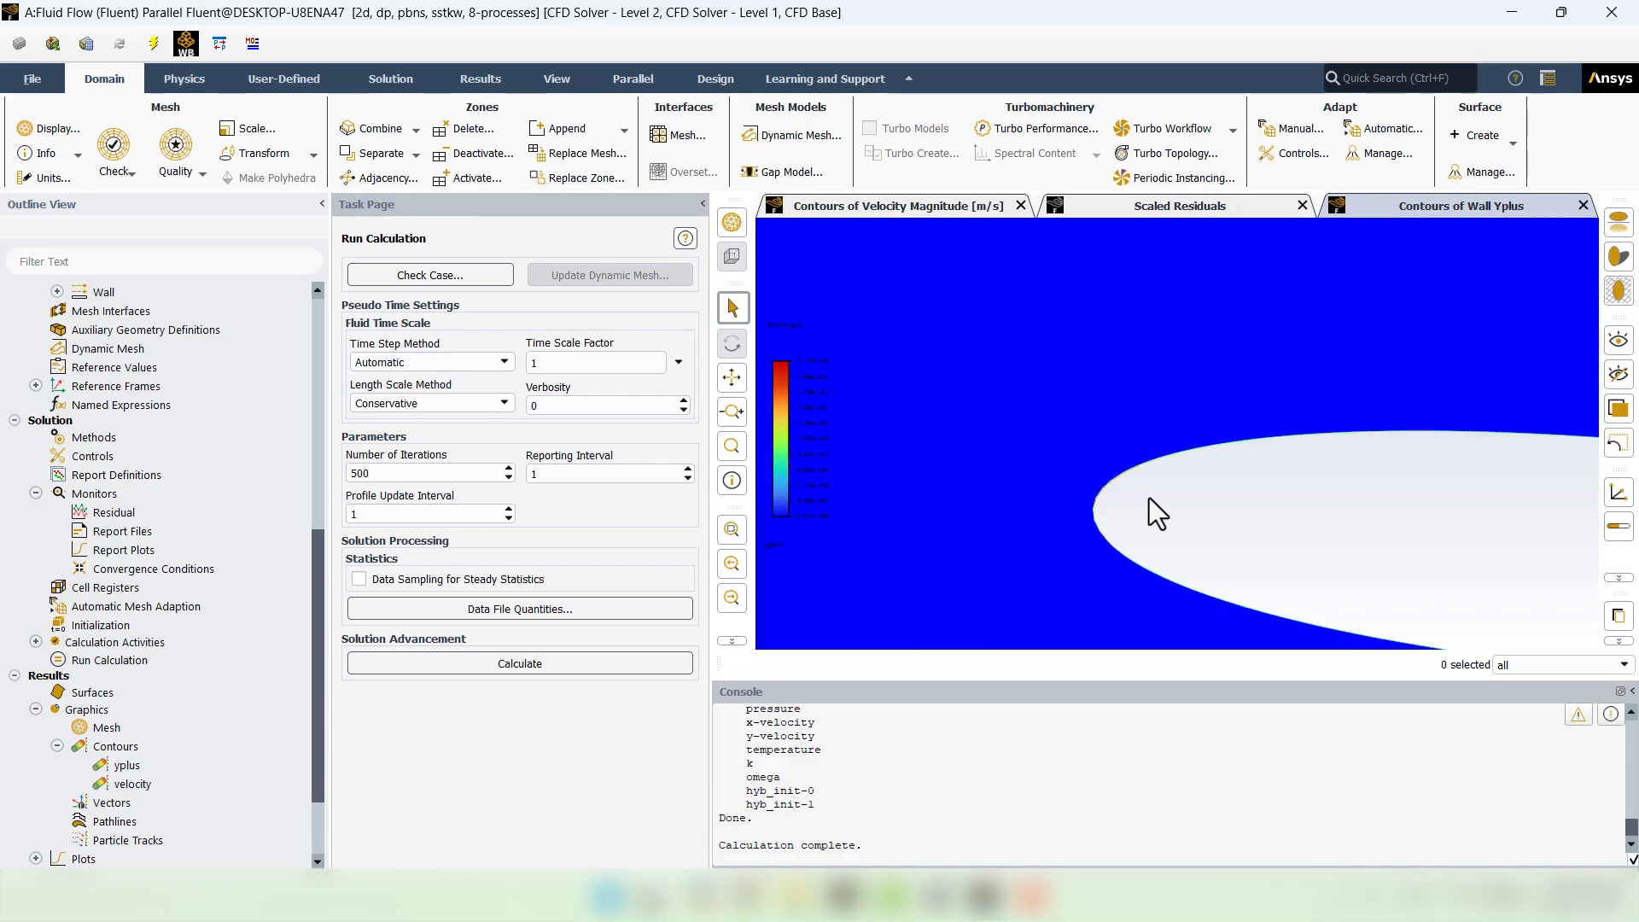
- Quit Fluent, accepting the changed settings, and open the airfoil project's mesh in Meshing
click(1621, 19)
click(826, 463)
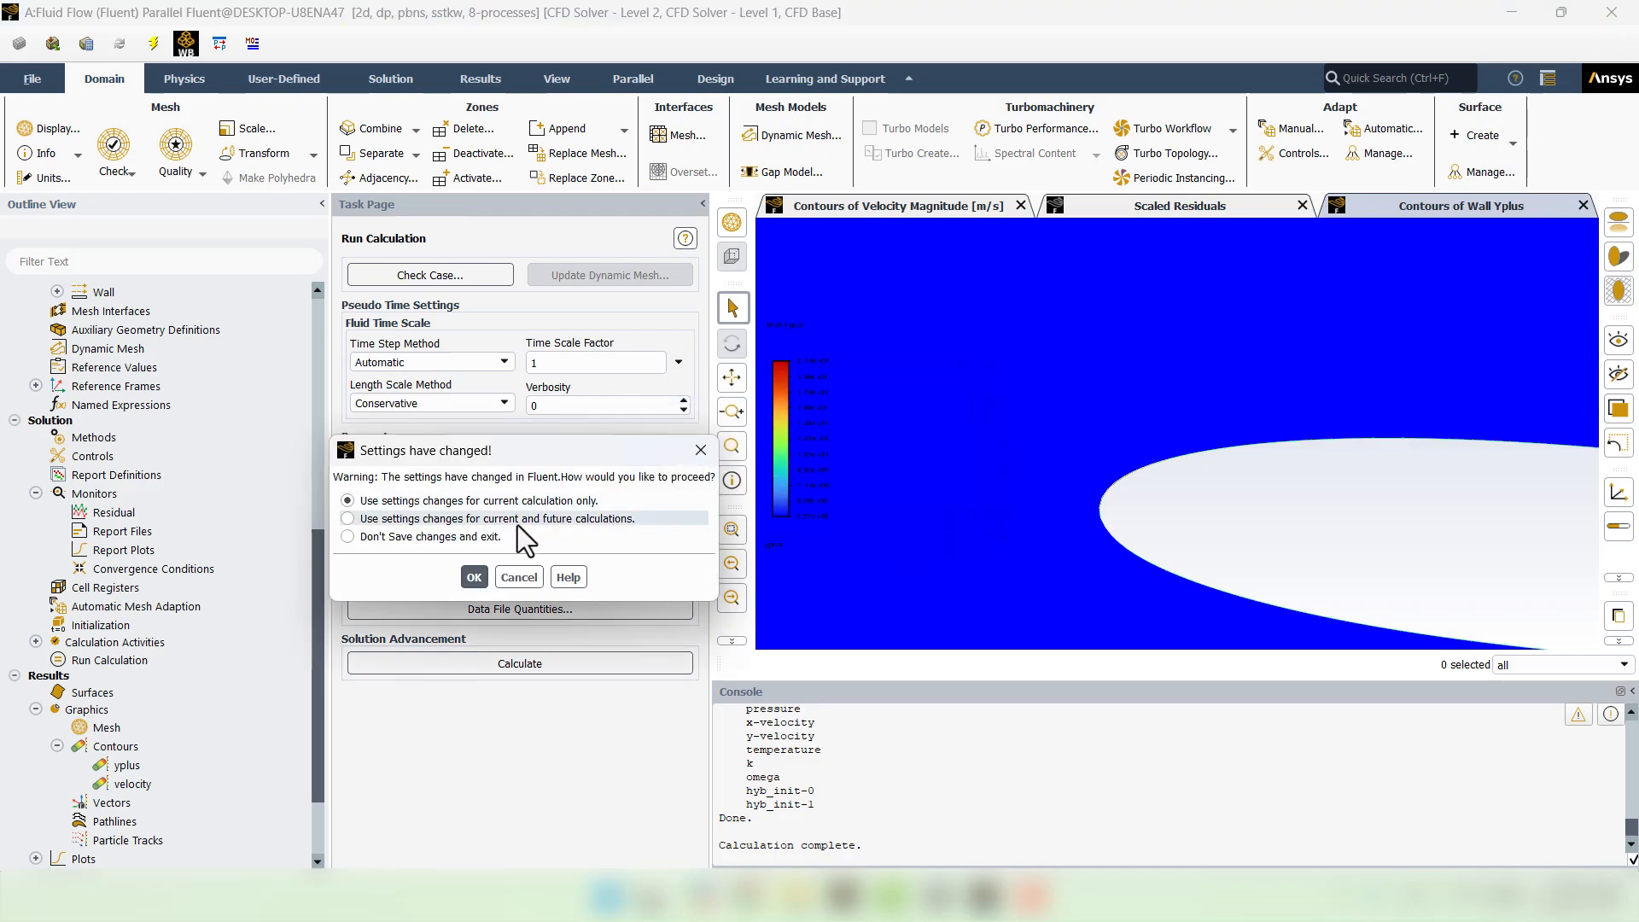
click(473, 579)
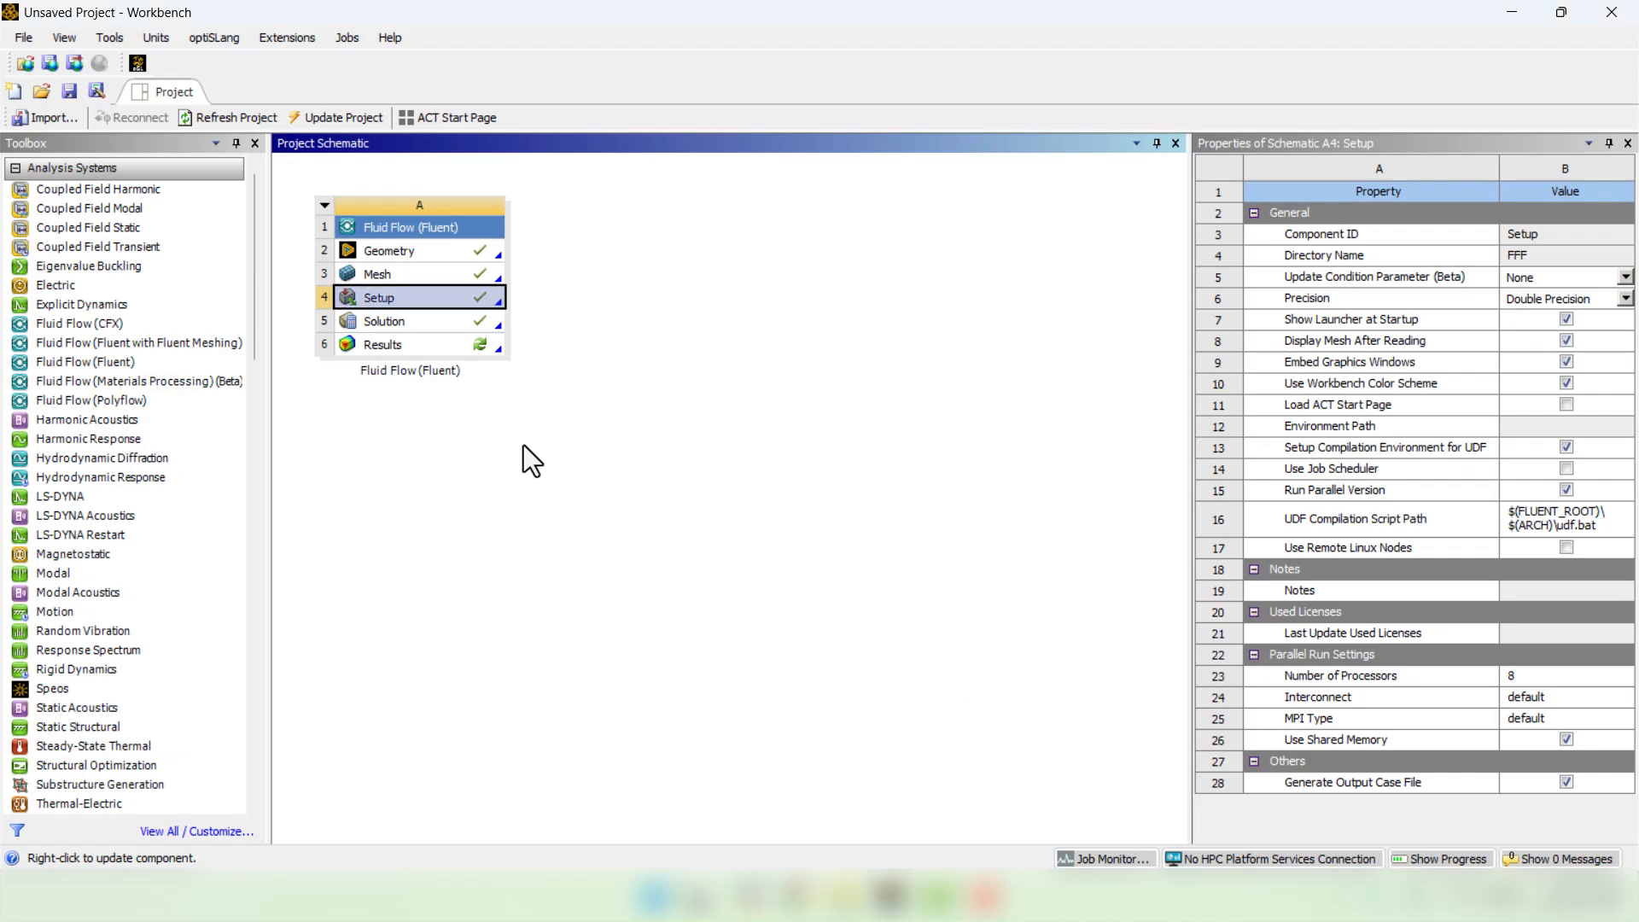
double_click(398, 277)
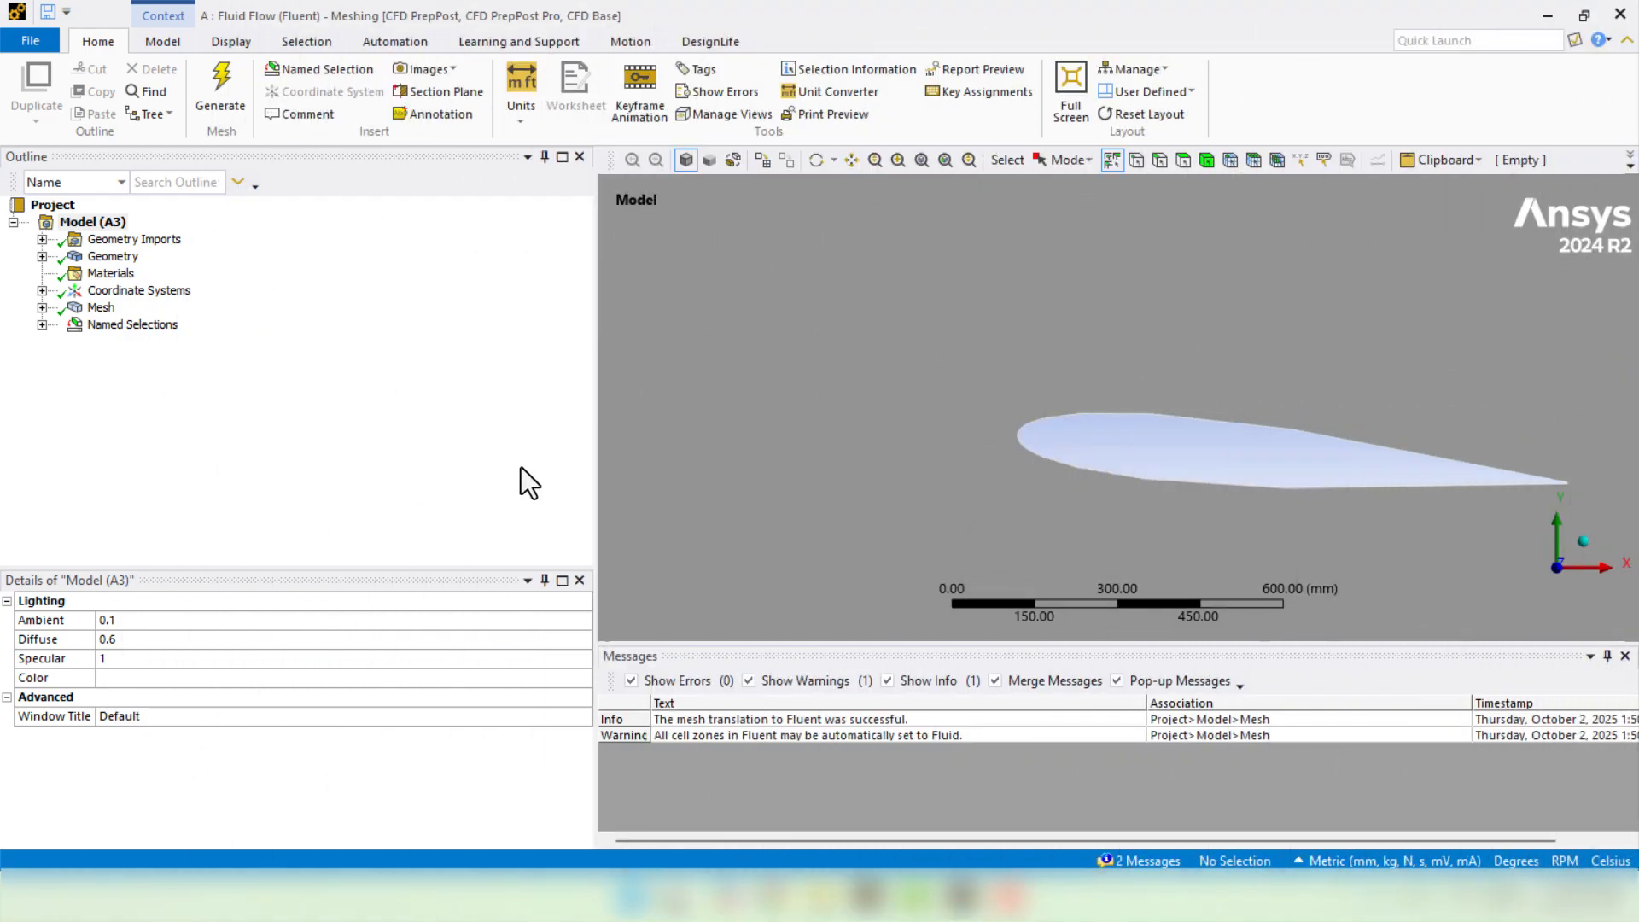
- Set the inflation first layer height to 0.12 mm
click(41, 308)
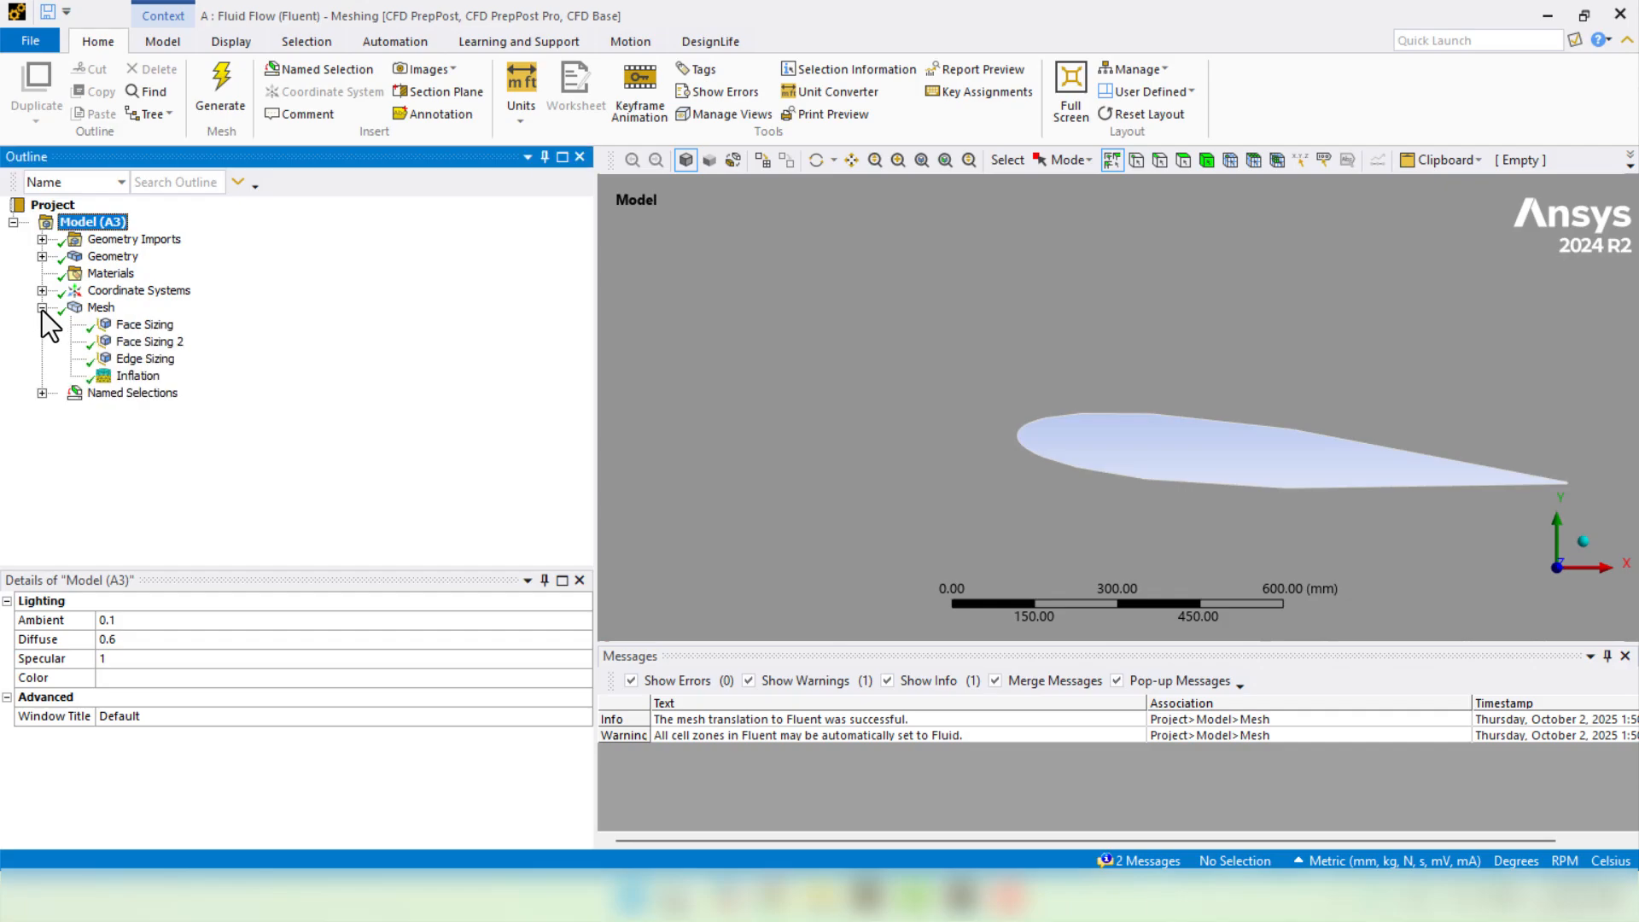
click(111, 376)
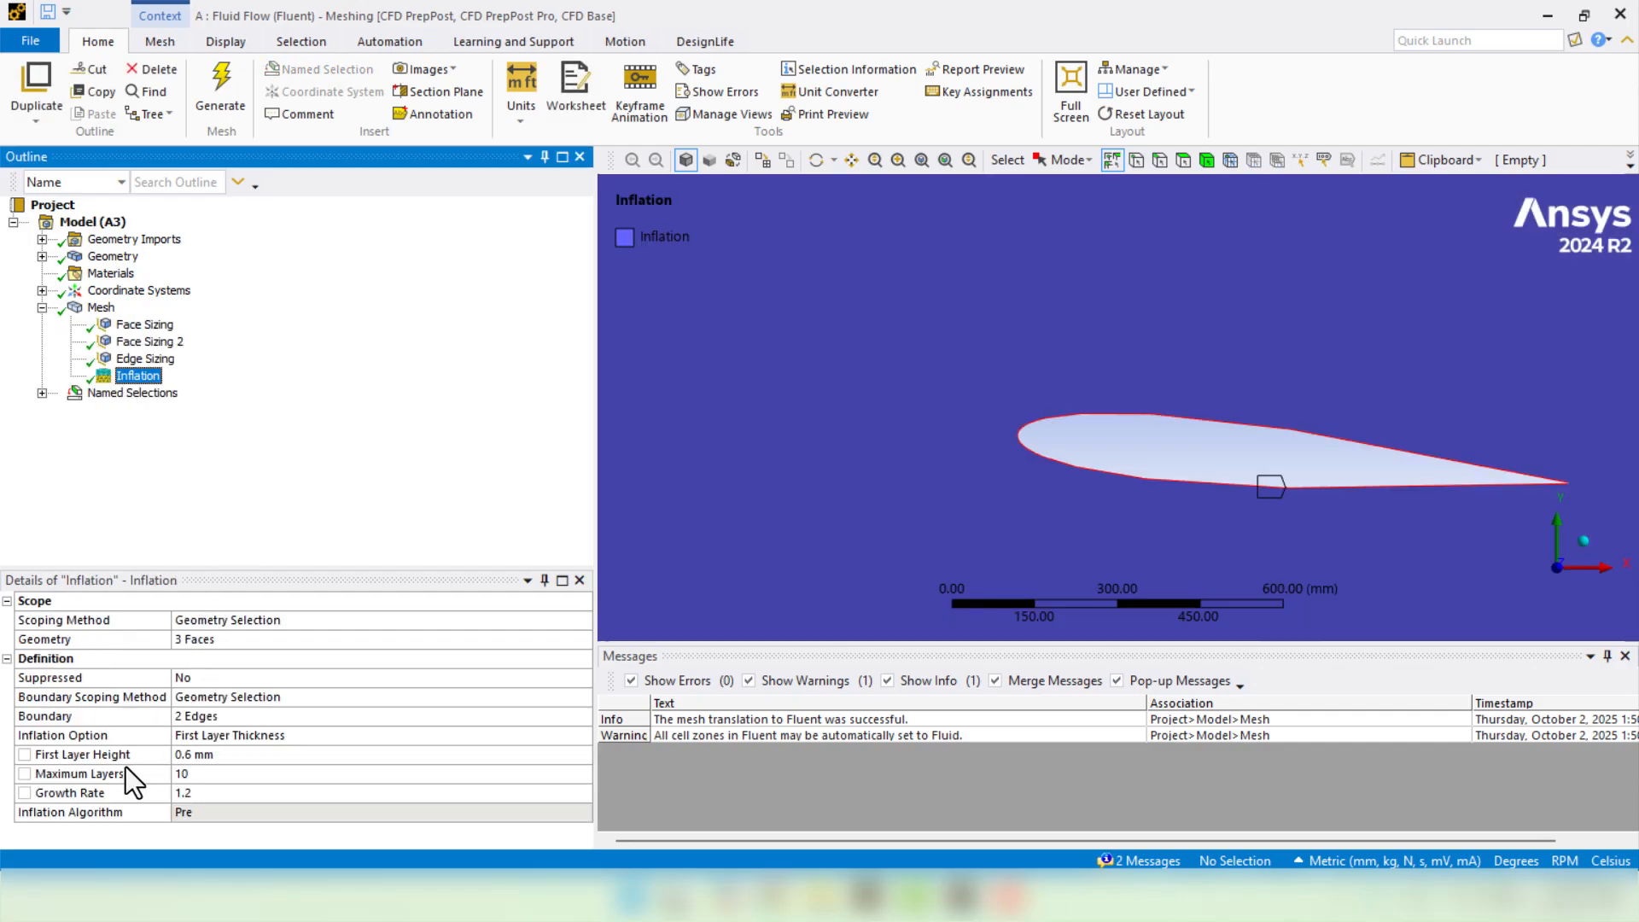
click(232, 759)
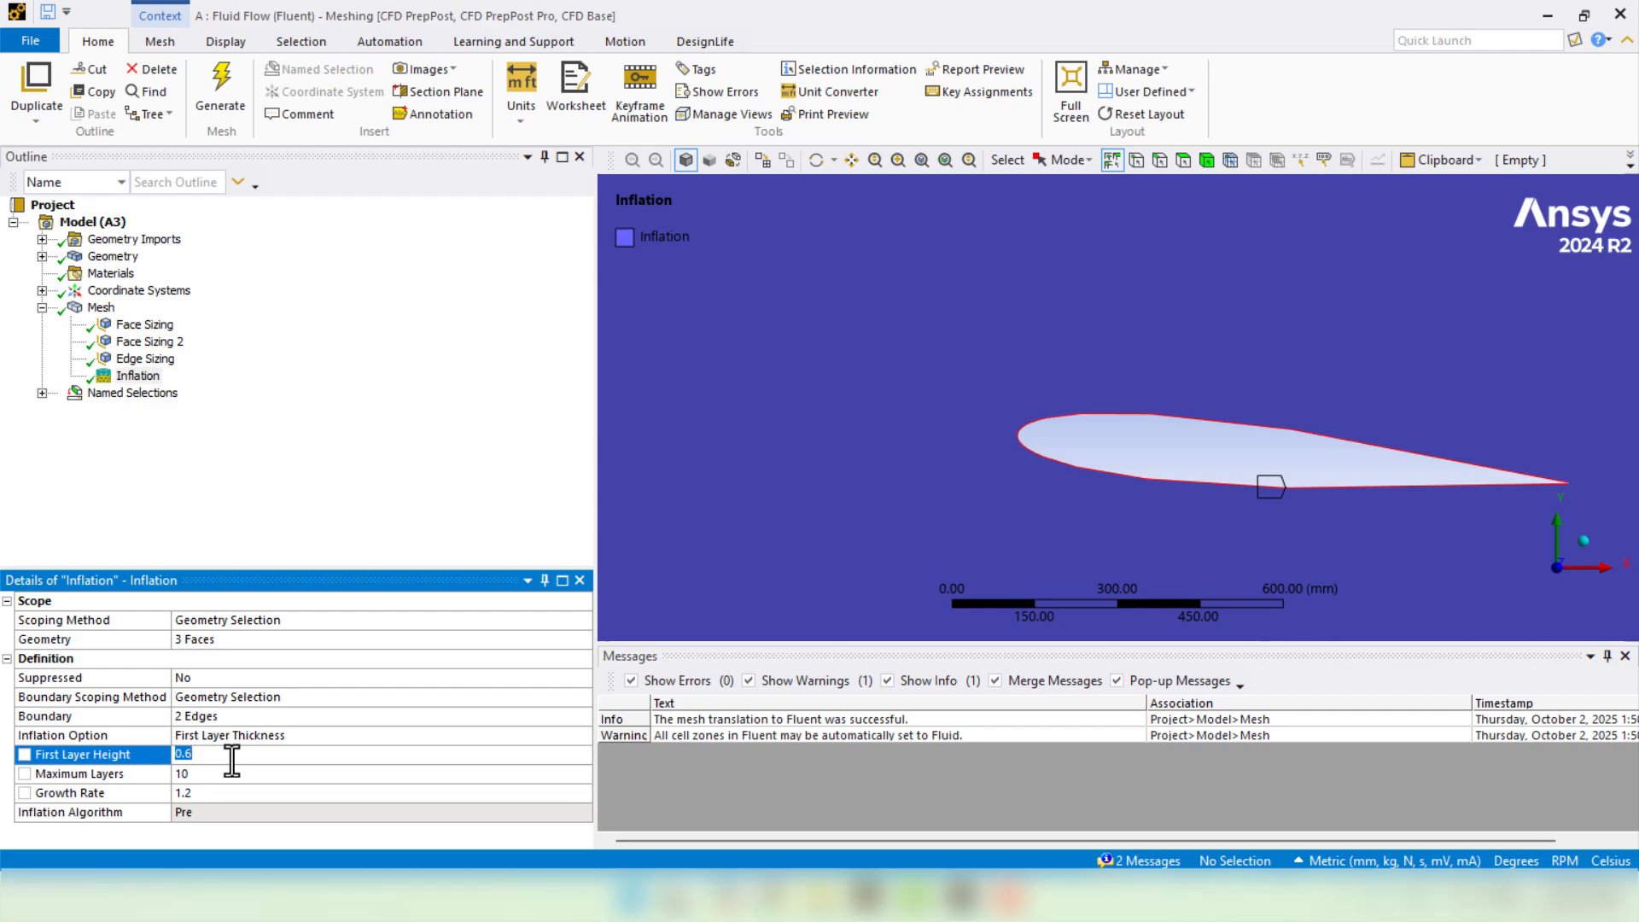
text(0.12)
key(Return)
click(360, 495)
scroll(888, 472, up, 4)
scroll(890, 472, down, 9)
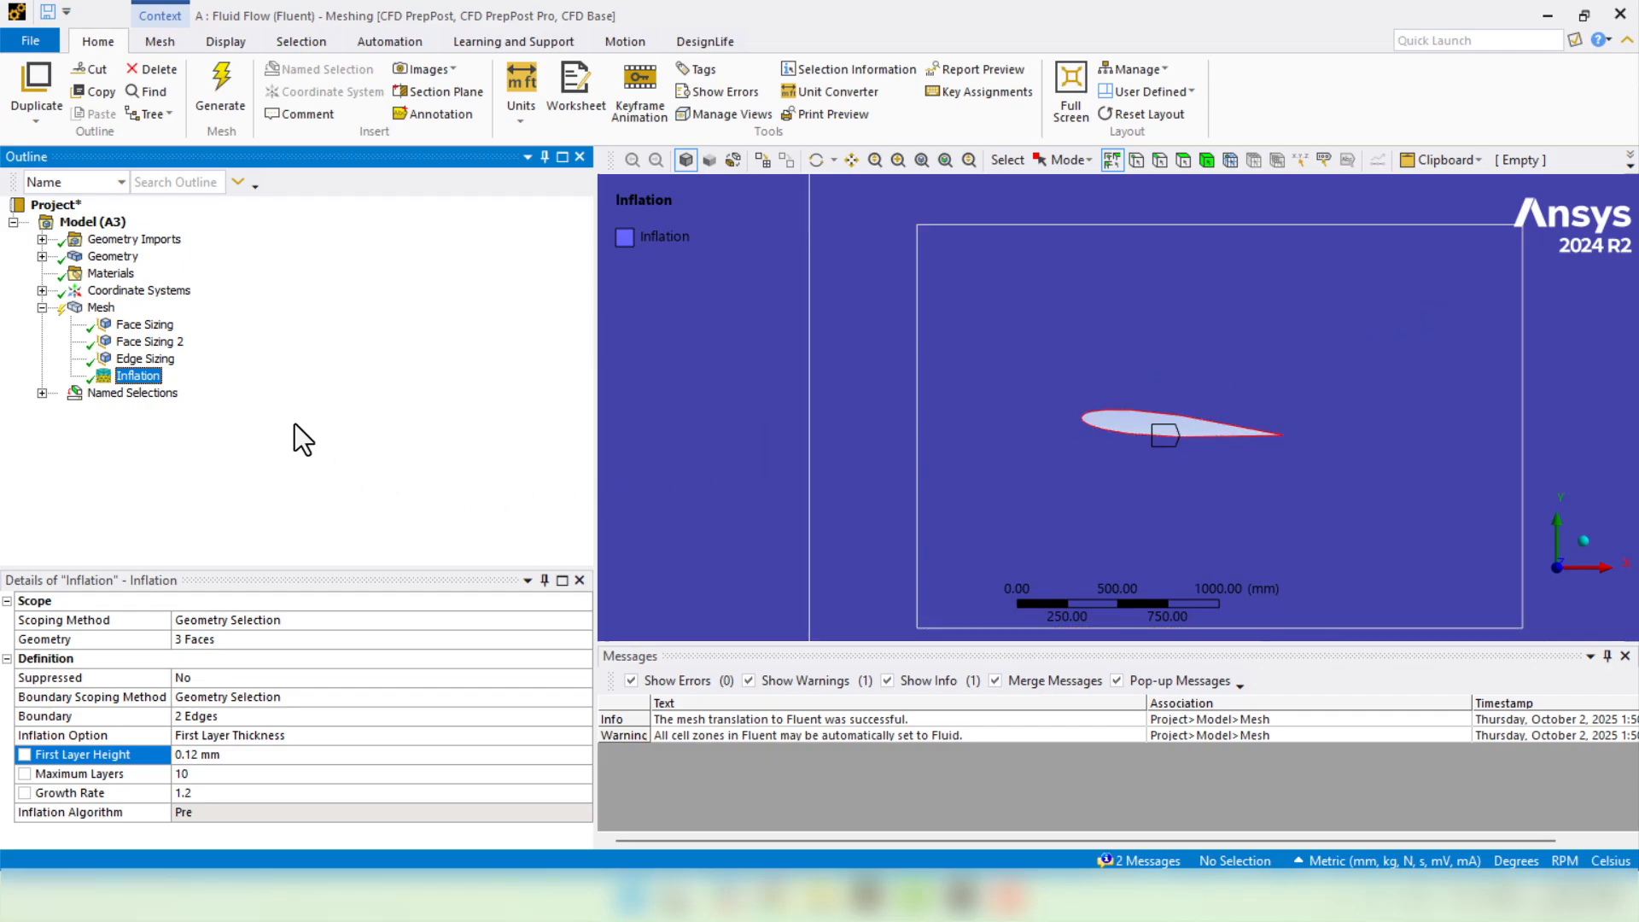
- Set the Face Sizing 2 element size to 6 mm
click(153, 343)
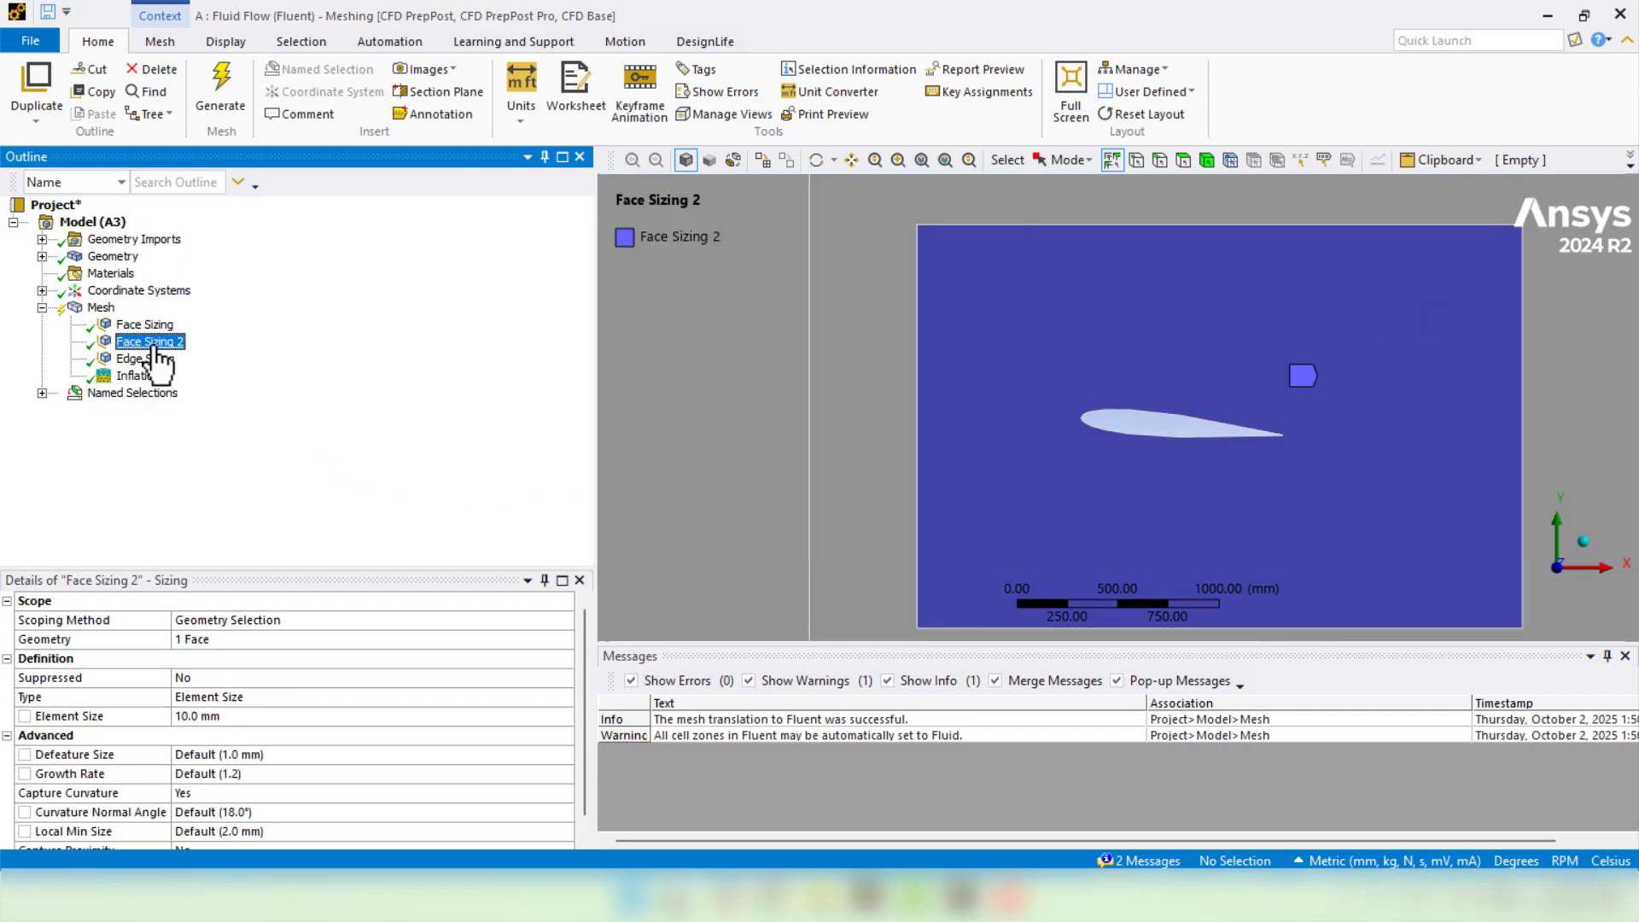
click(201, 713)
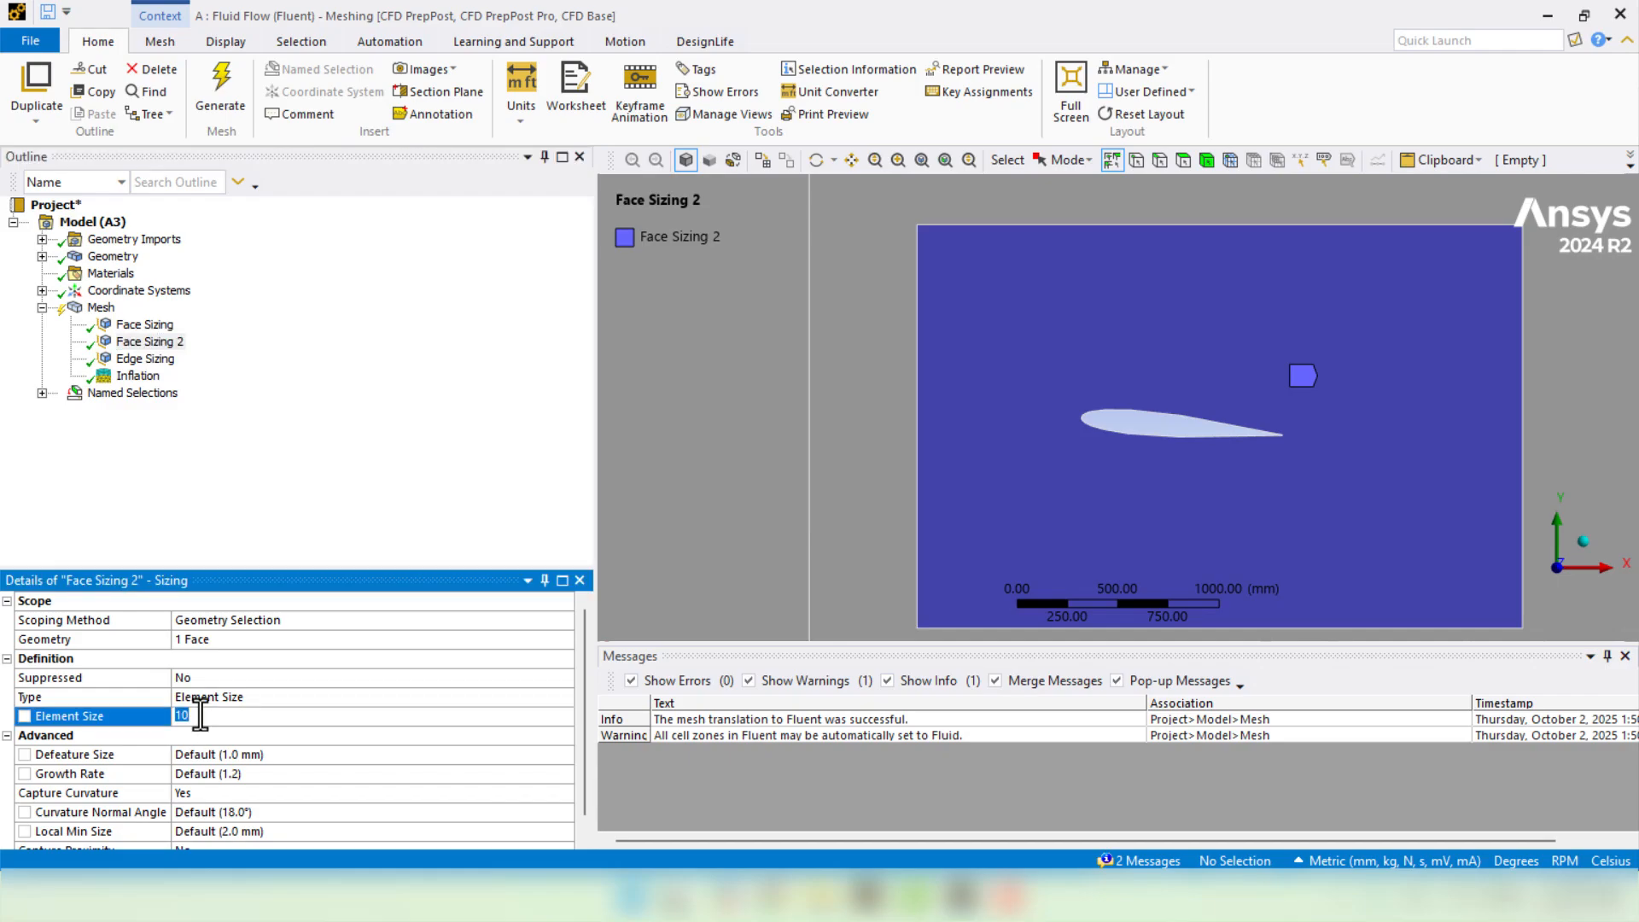
text(6)
key(Return)
- Set the Edge Sizing element size to 4 mm
click(169, 363)
click(151, 717)
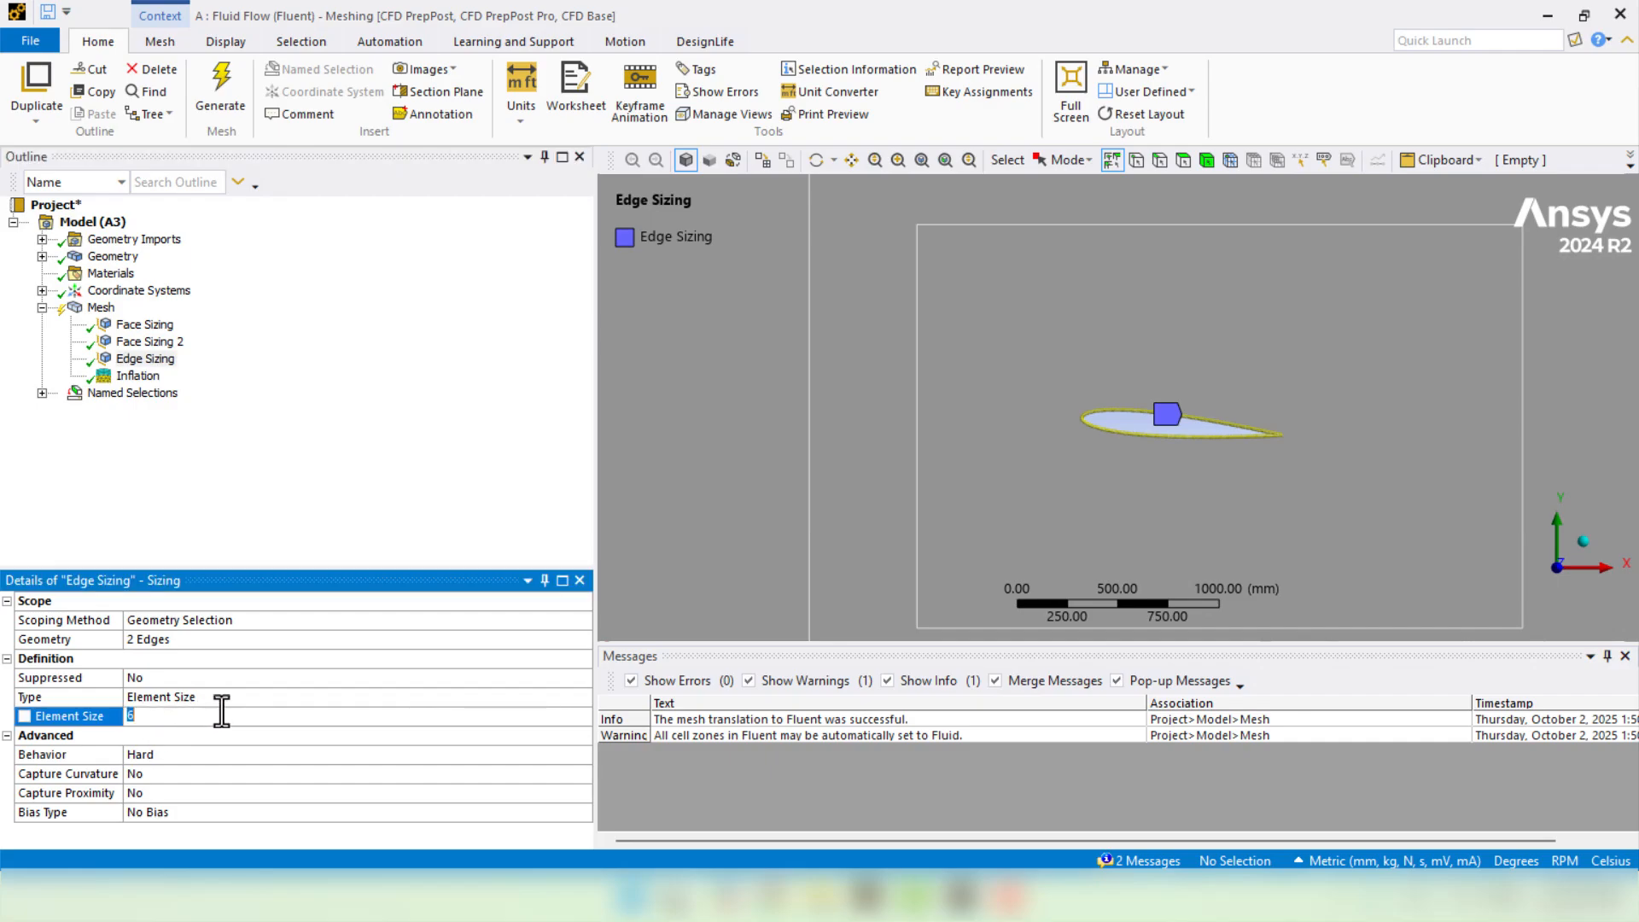
text(4)
key(Return)
click(268, 495)
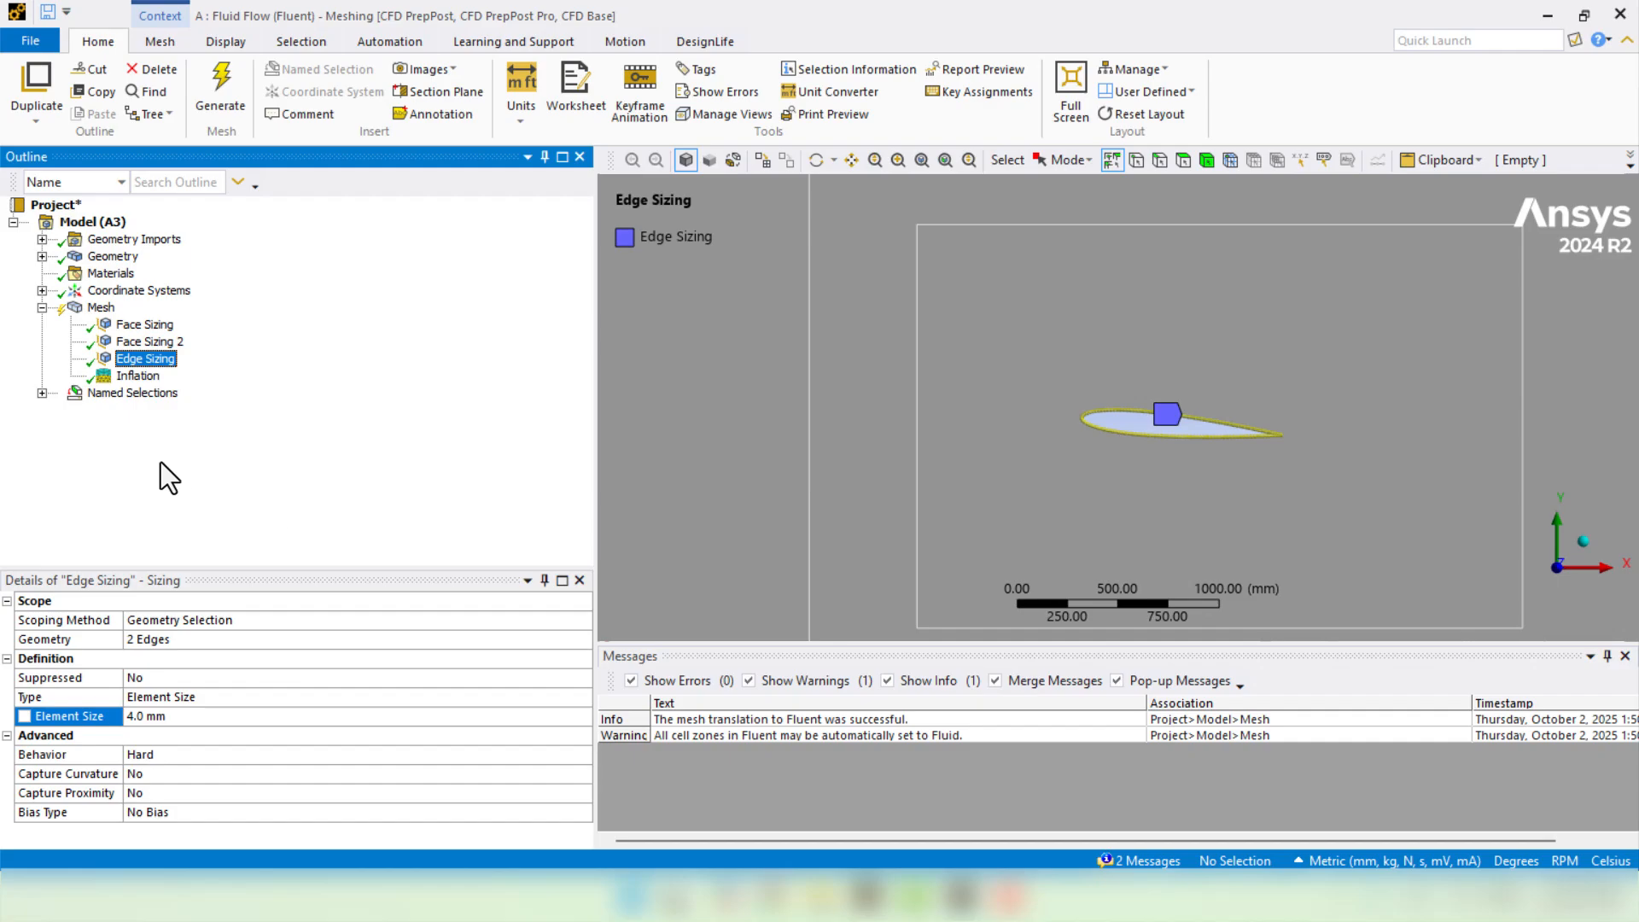
- Generate the refined mesh, confirm 207549 elements in Statistics, and close Meshing
right_click(94, 309)
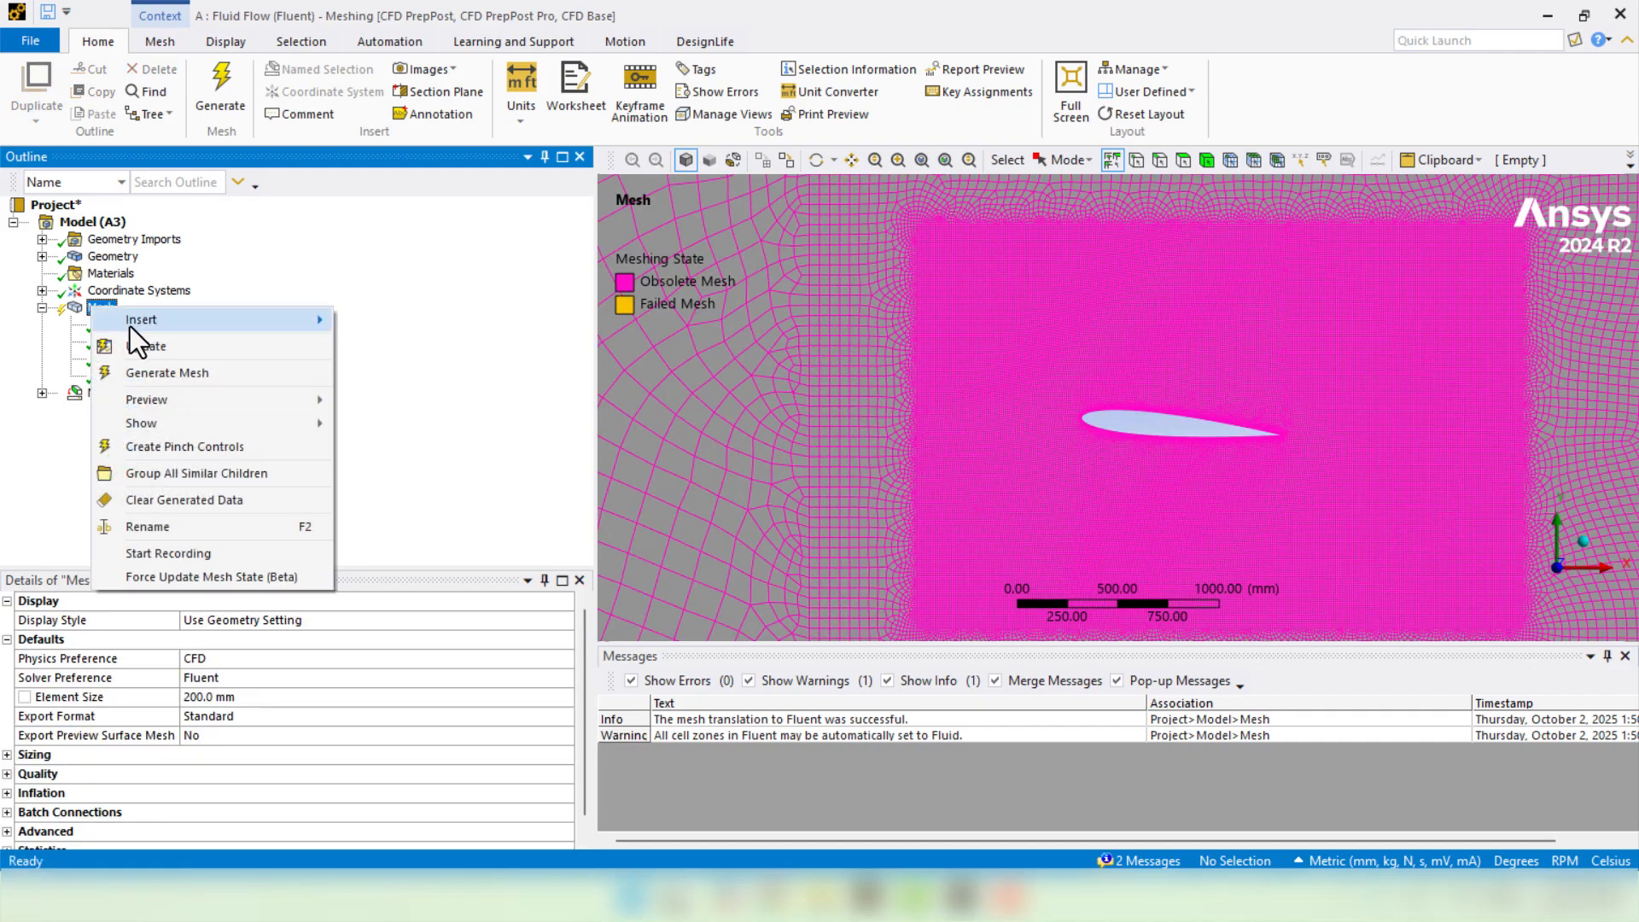
click(222, 373)
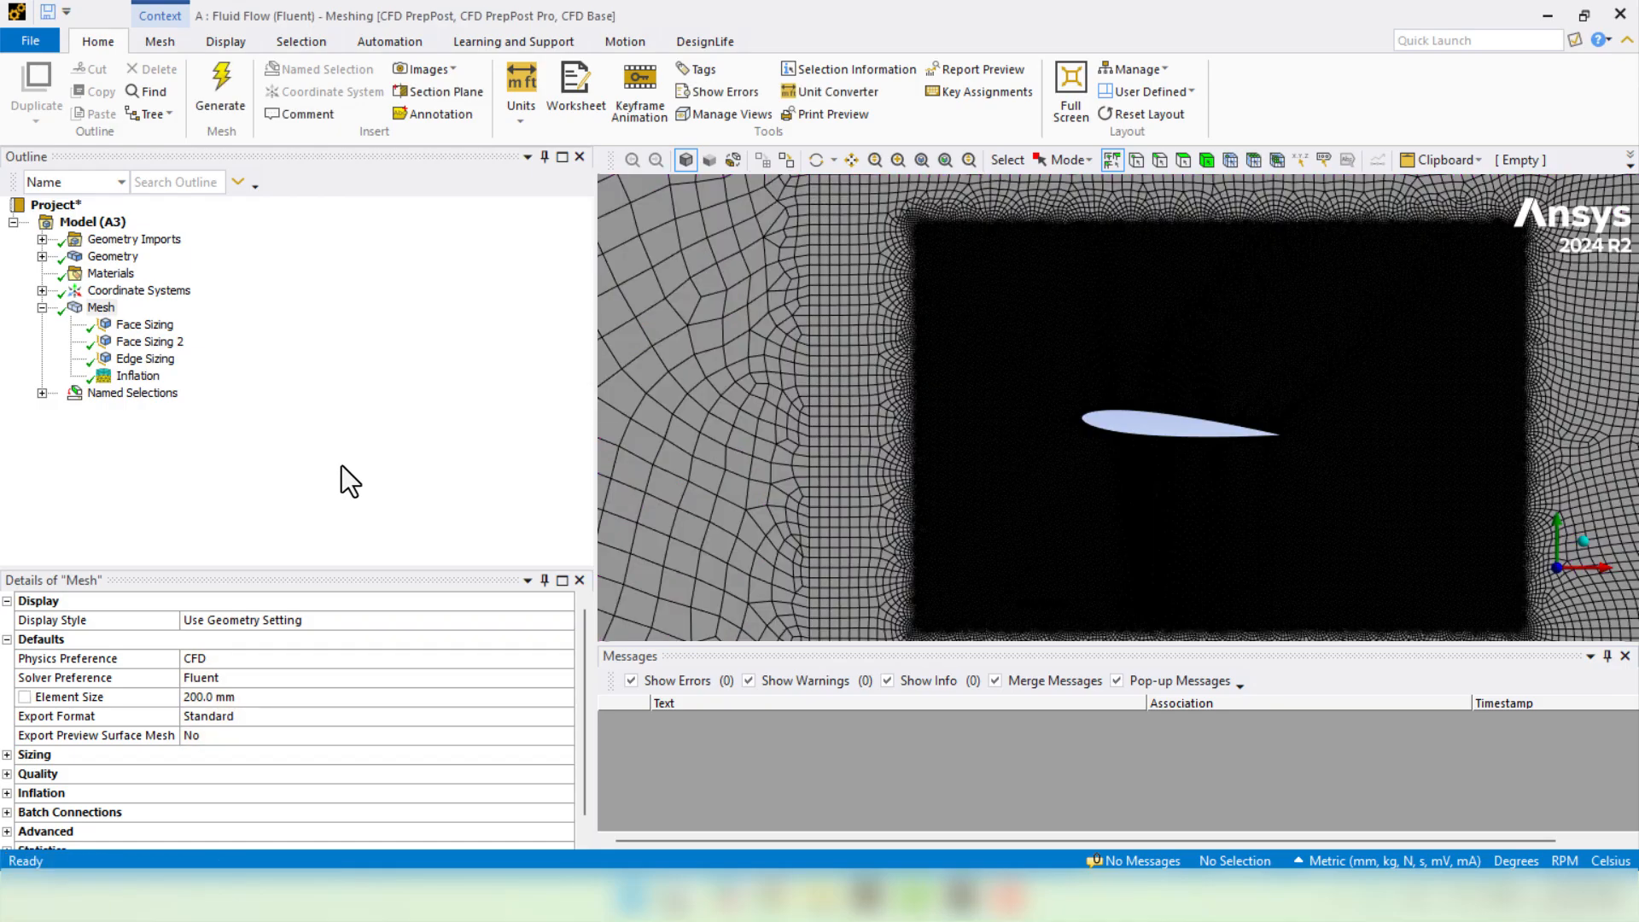
scroll(325, 654, down, 1)
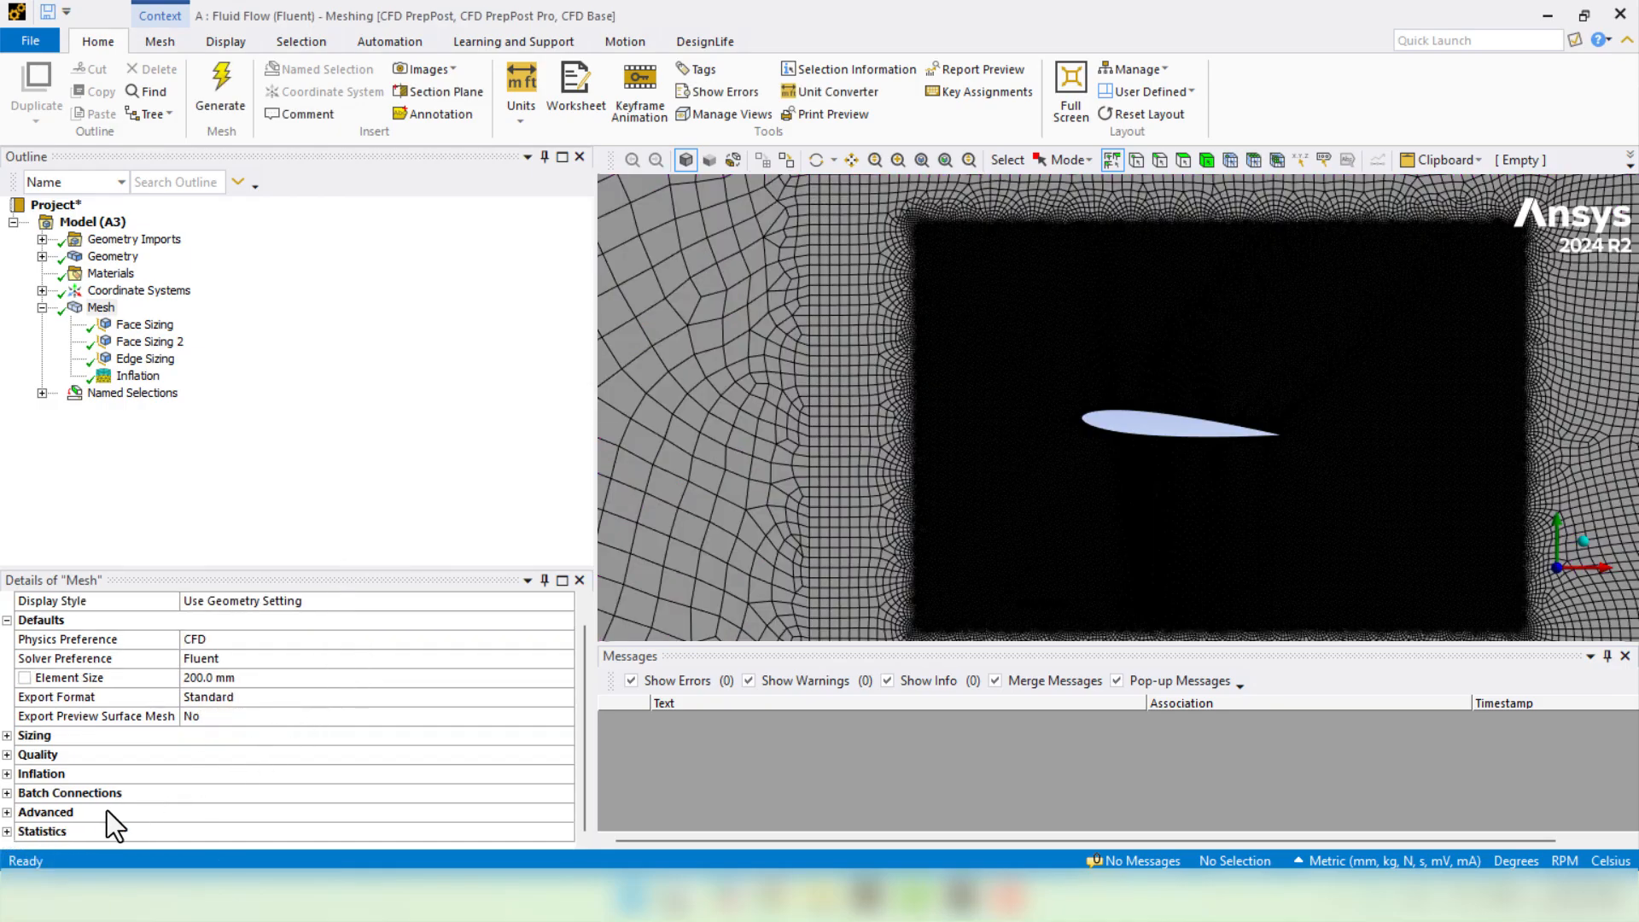
click(6, 832)
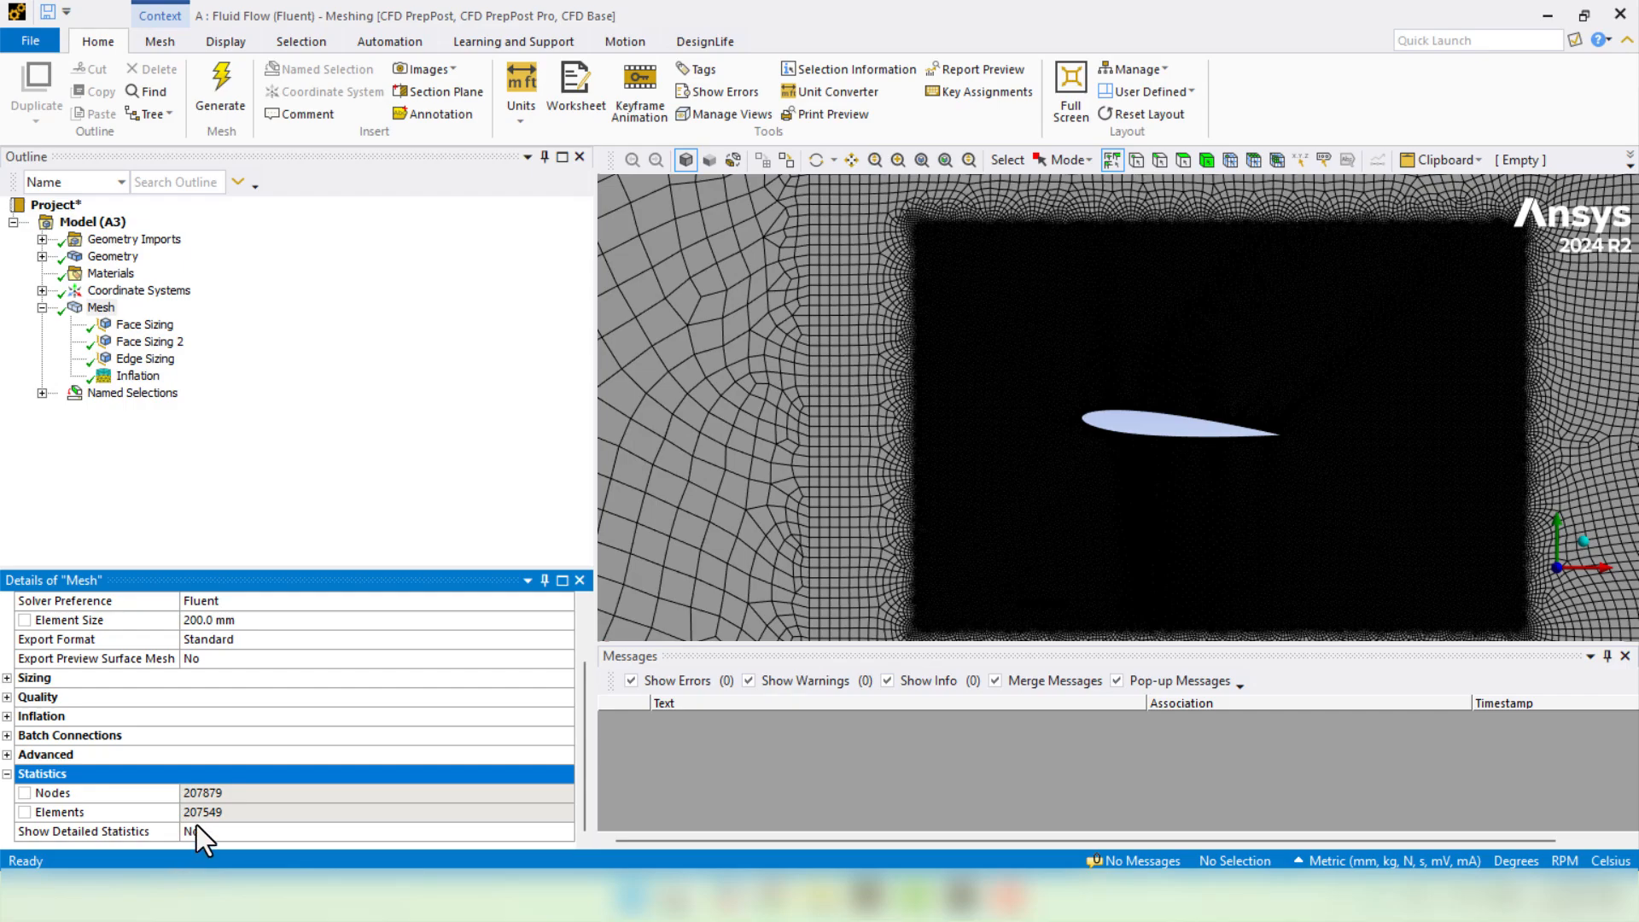
click(201, 816)
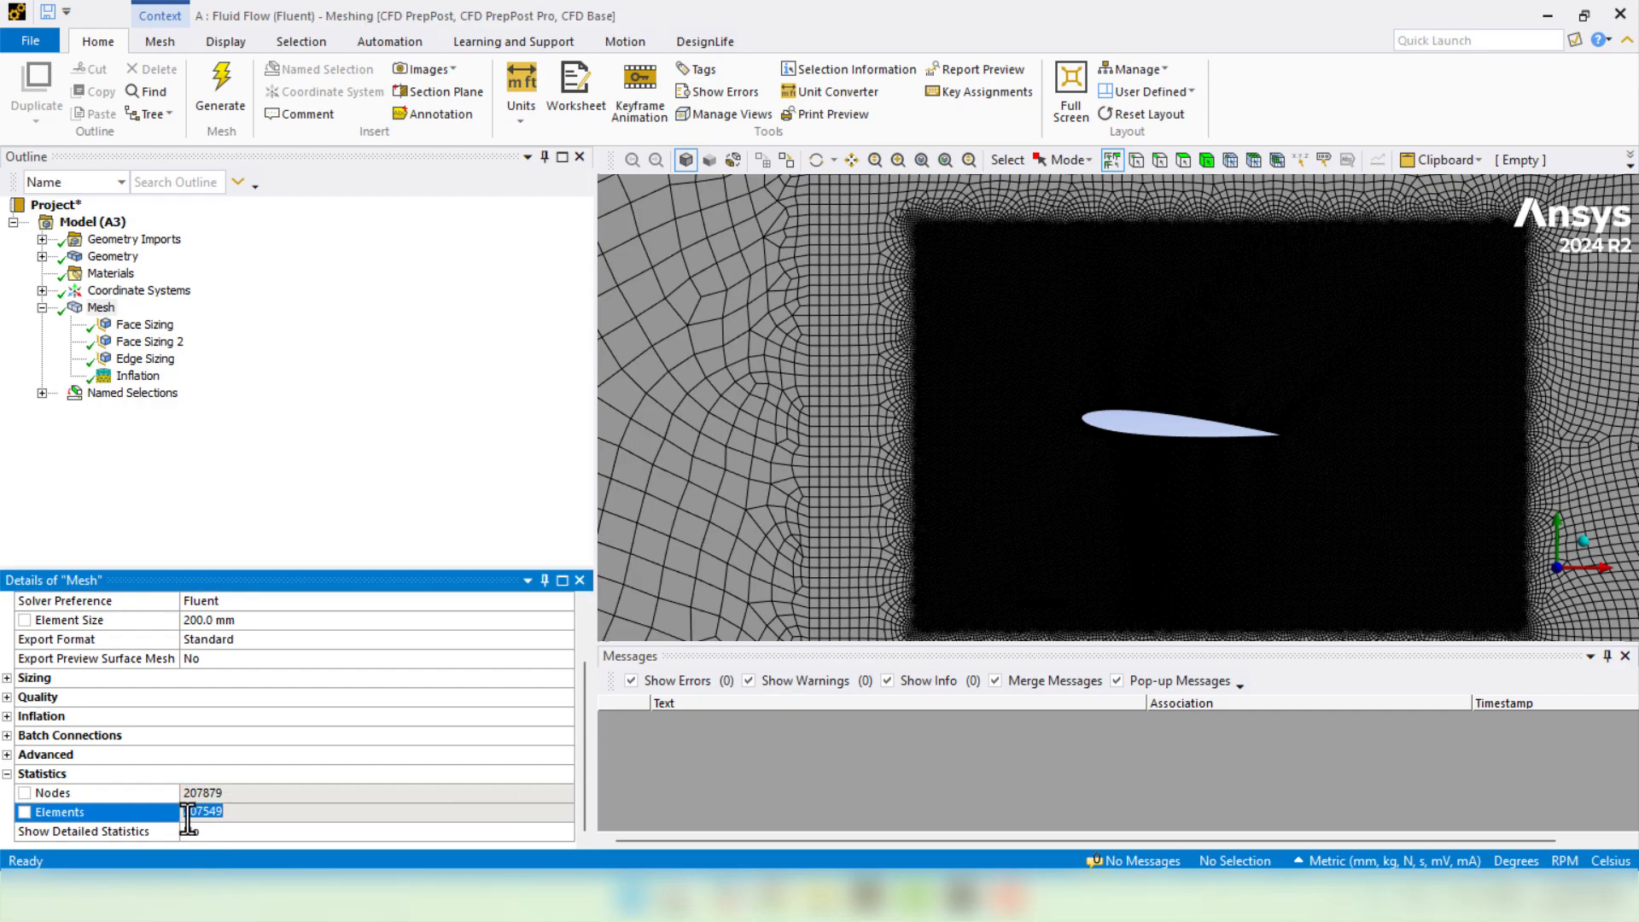
click(305, 471)
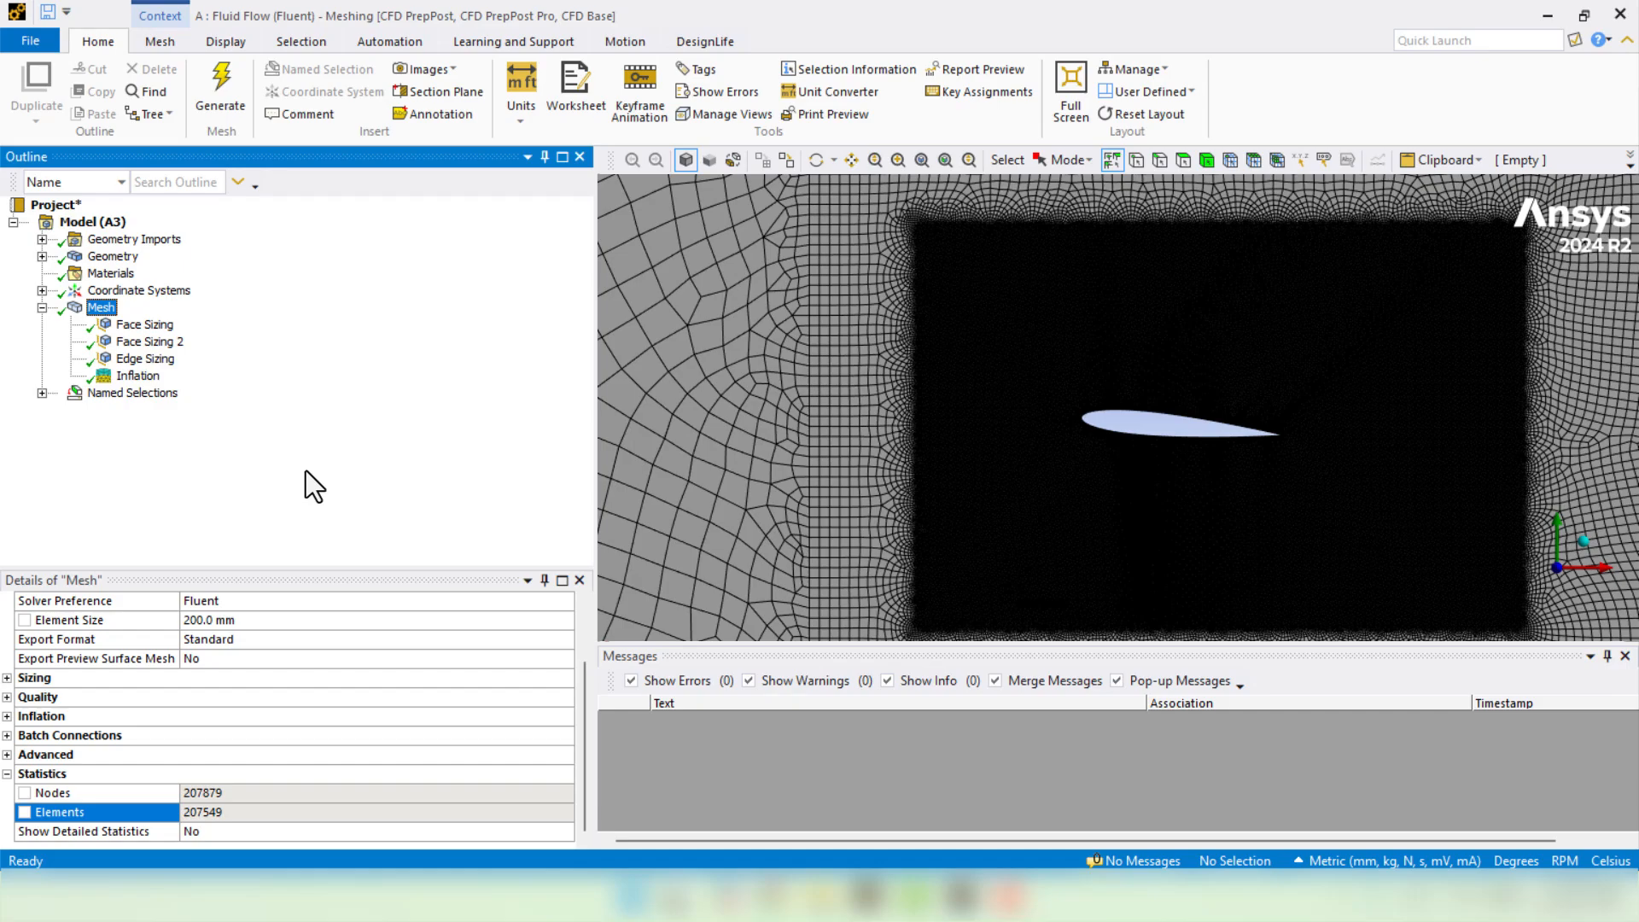
click(1619, 14)
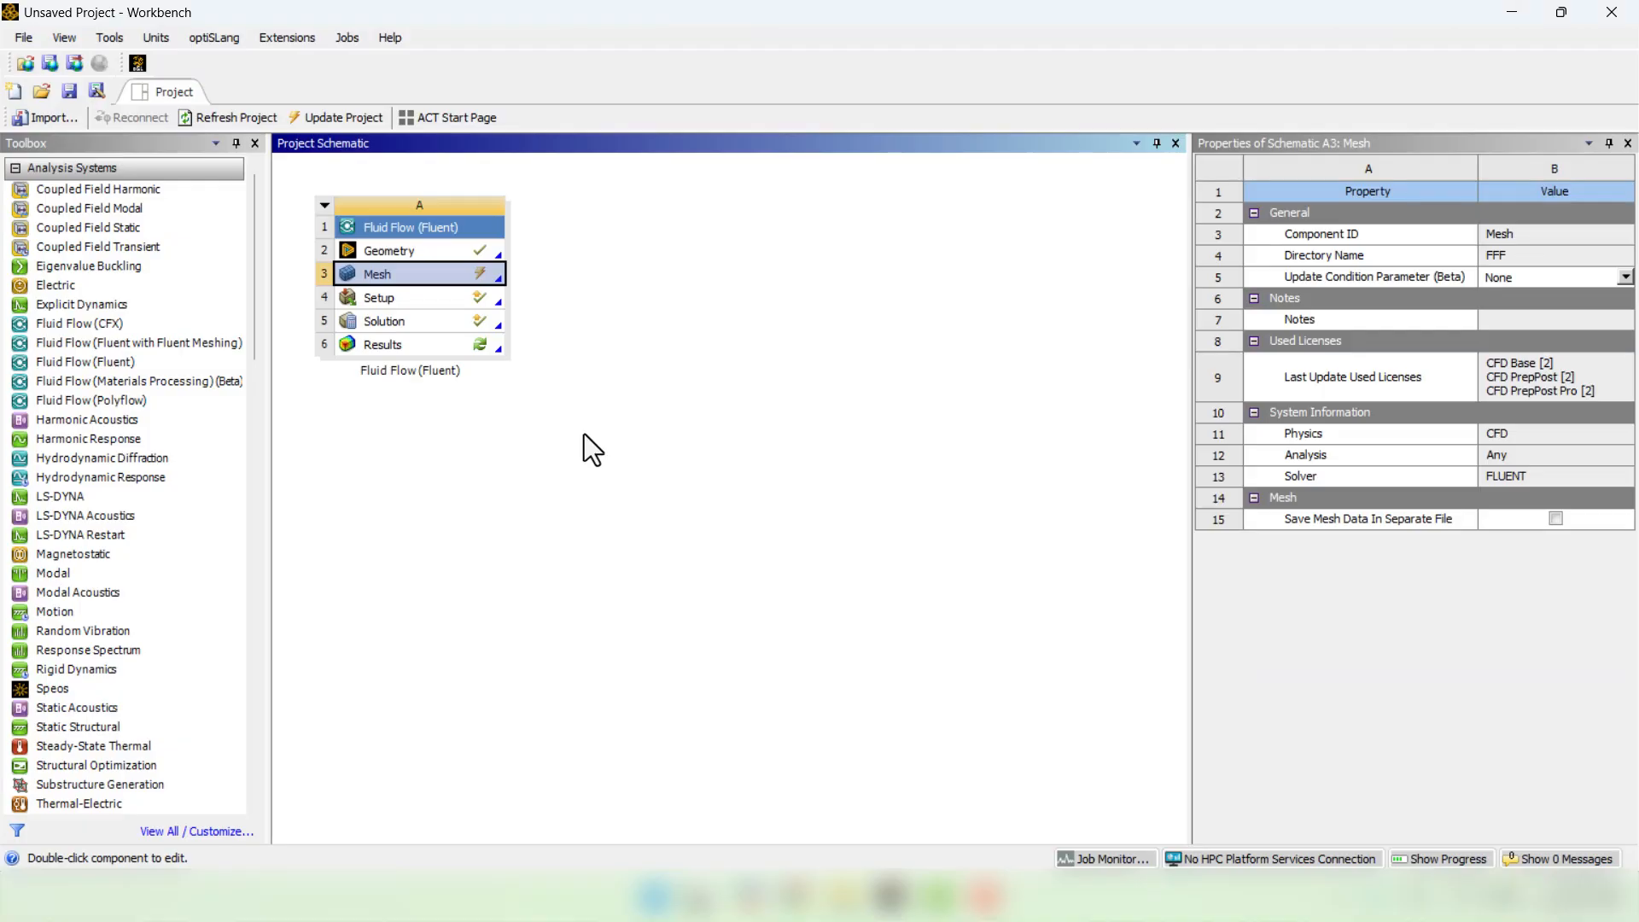
- Update the Mesh cell and relaunch Fluent from Solution with the refined mesh loaded
right_click(435, 275)
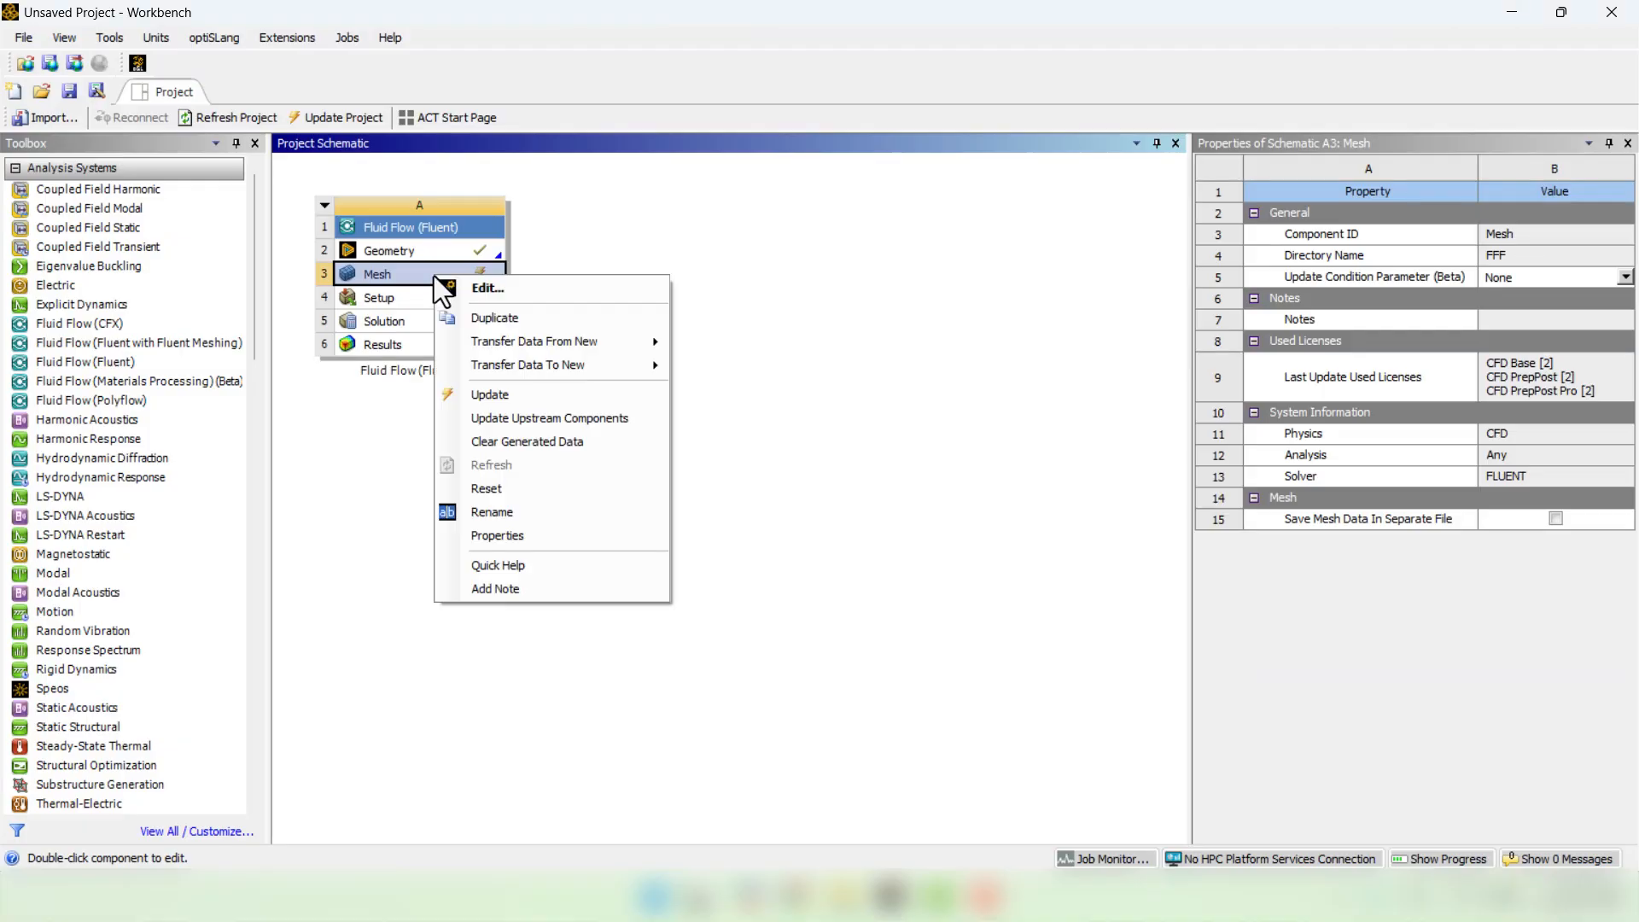
click(492, 394)
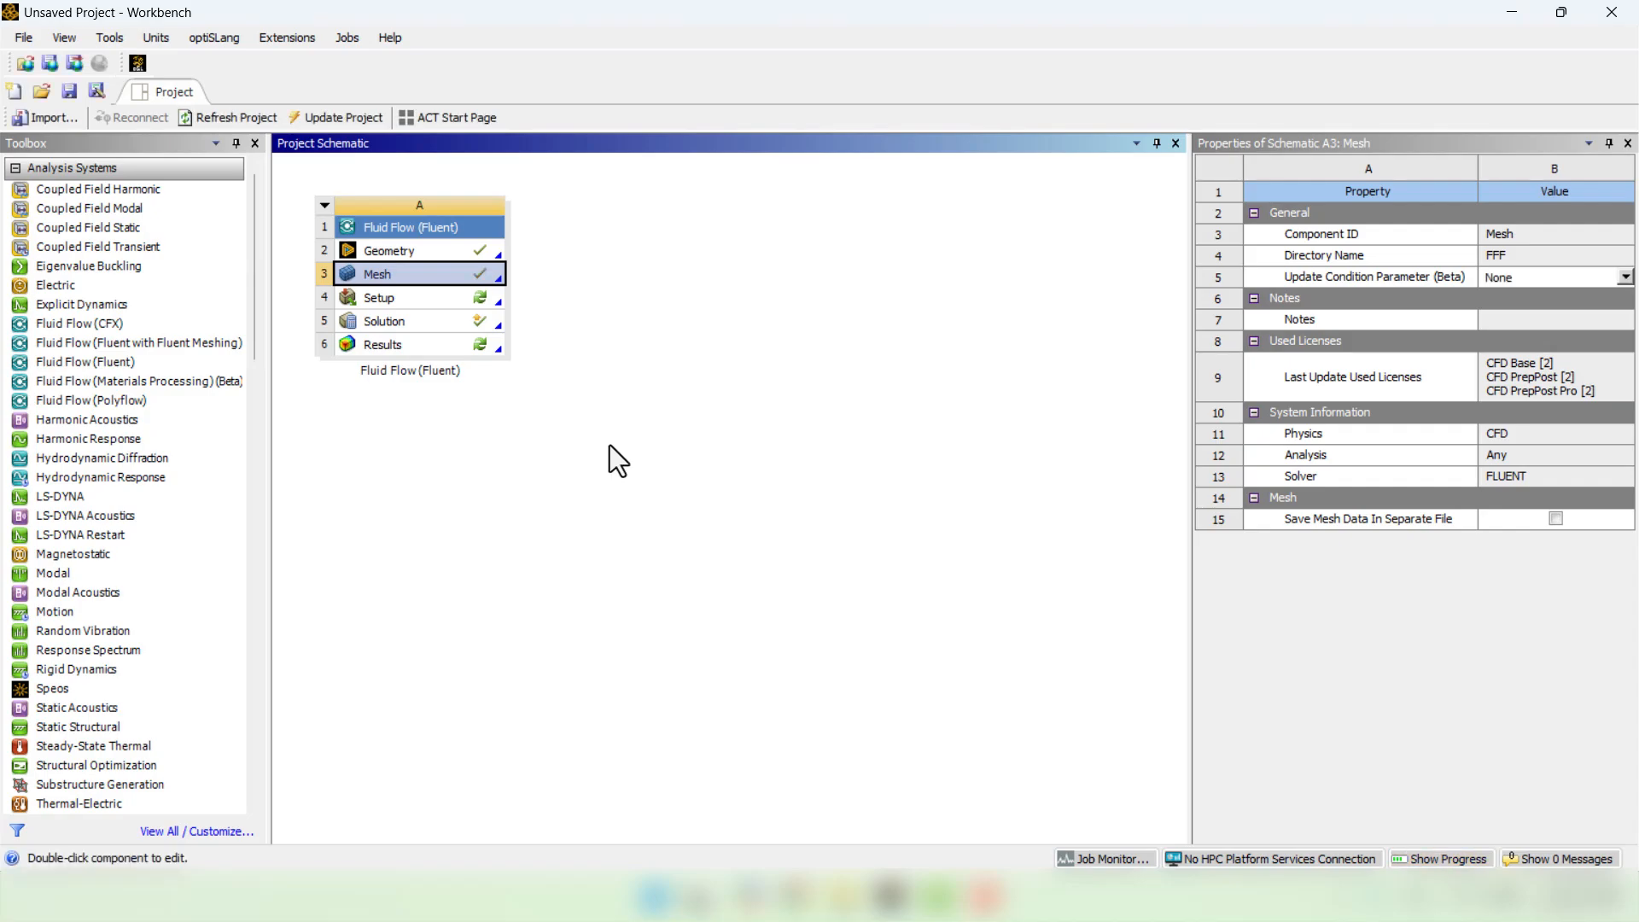
double_click(416, 330)
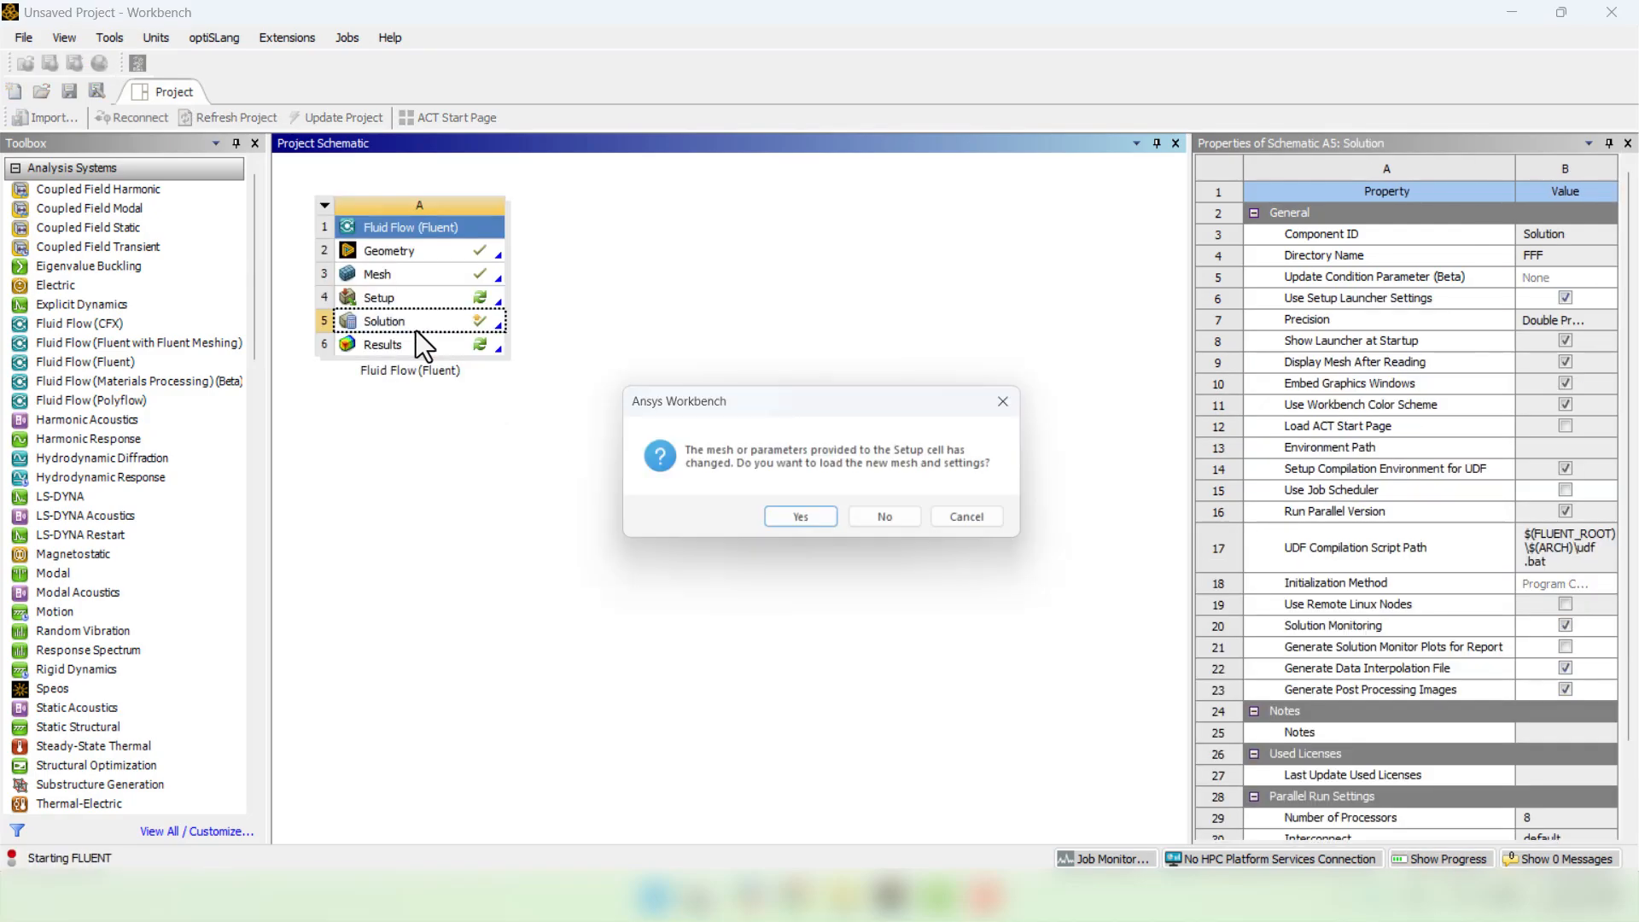
click(782, 521)
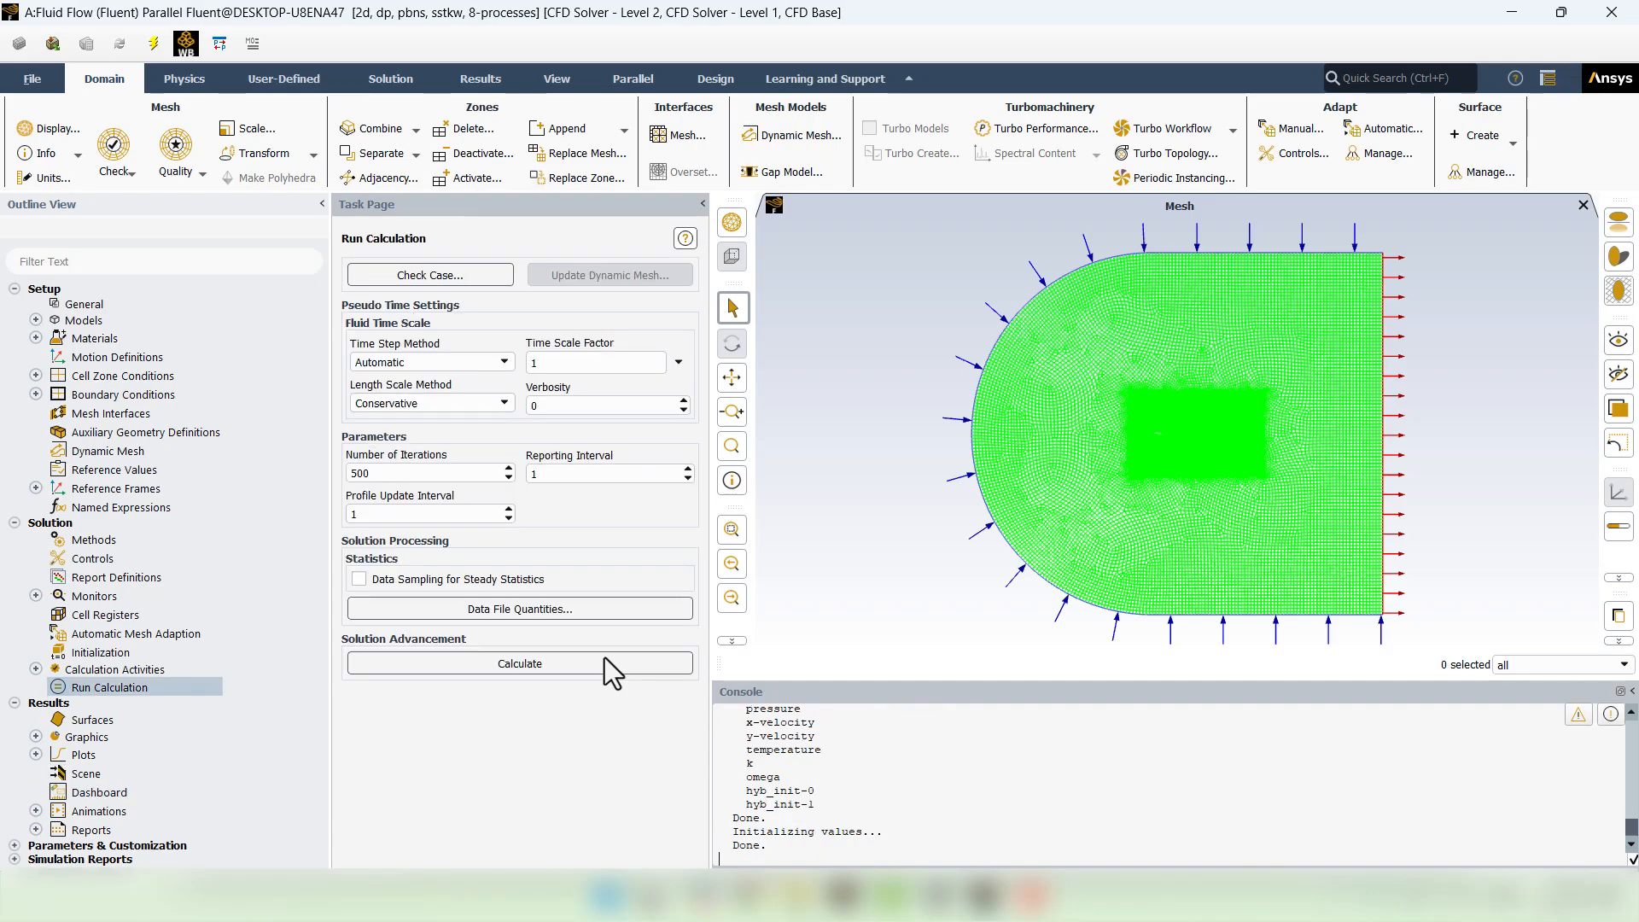
- Check that the inlet velocity is still 10 m/s, leaving it unchanged, and move to Initialization
click(36, 394)
click(57, 414)
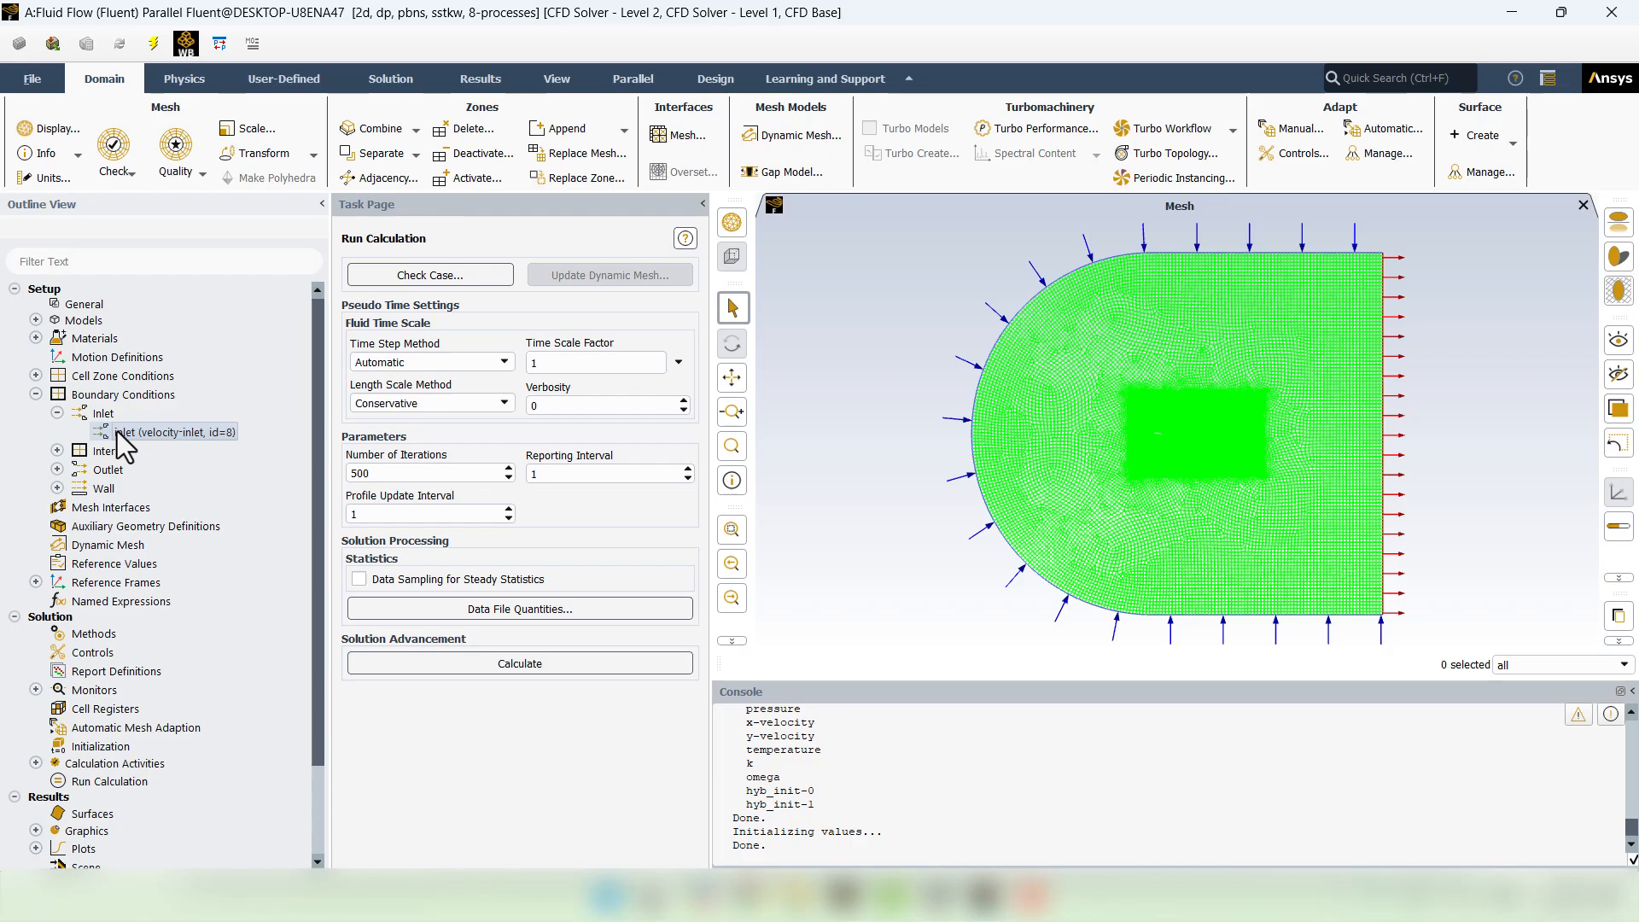
double_click(120, 432)
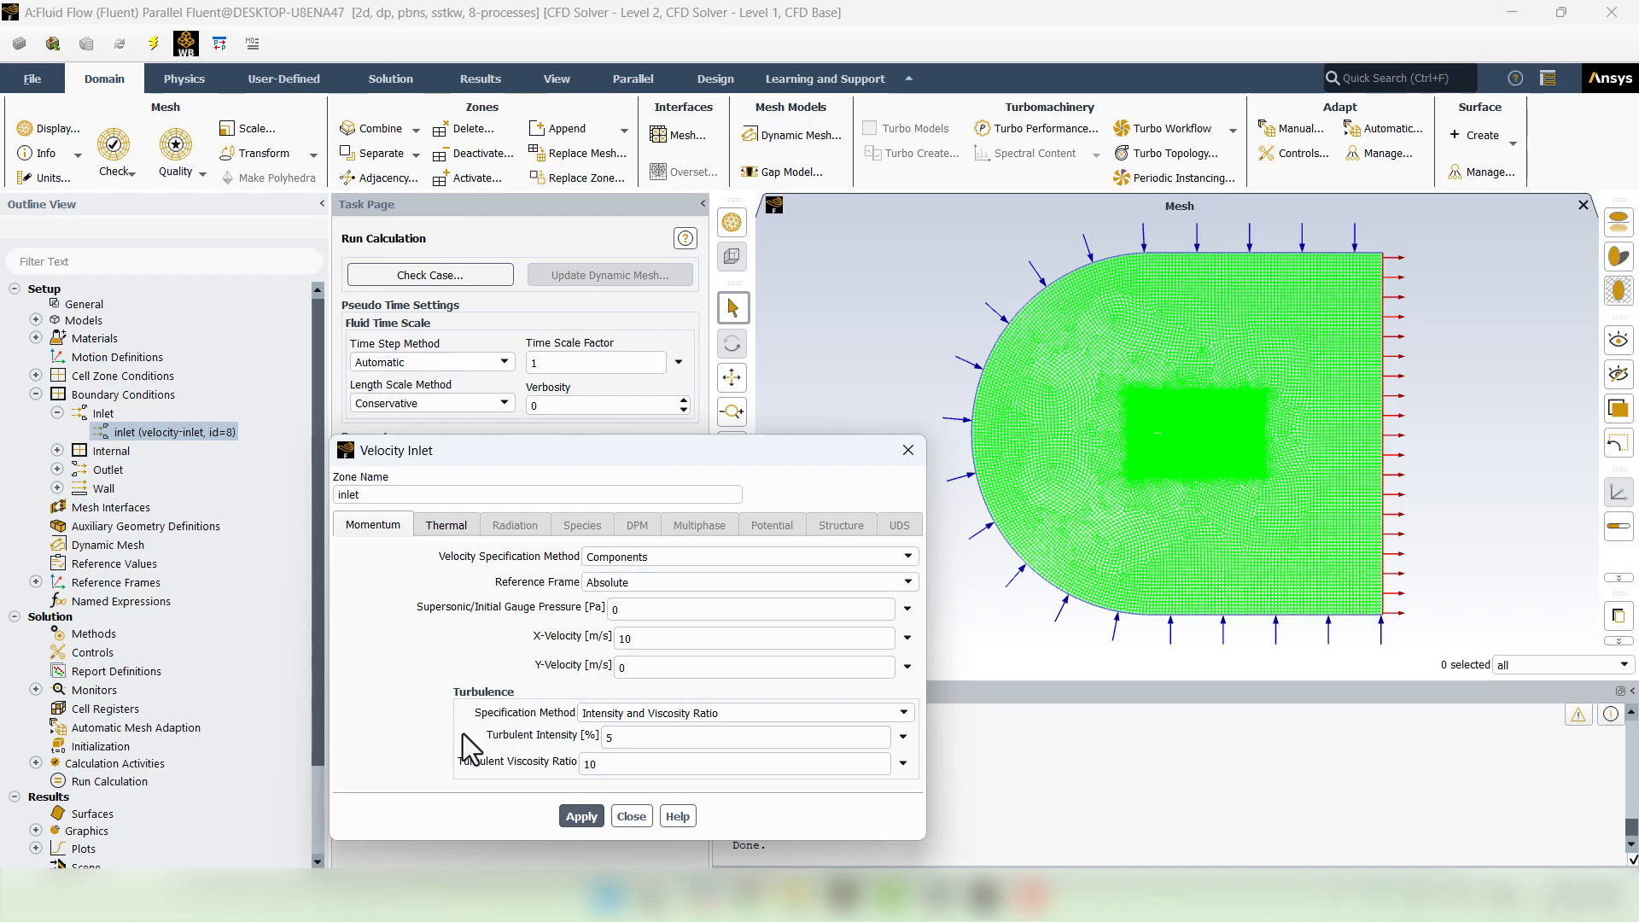
click(637, 815)
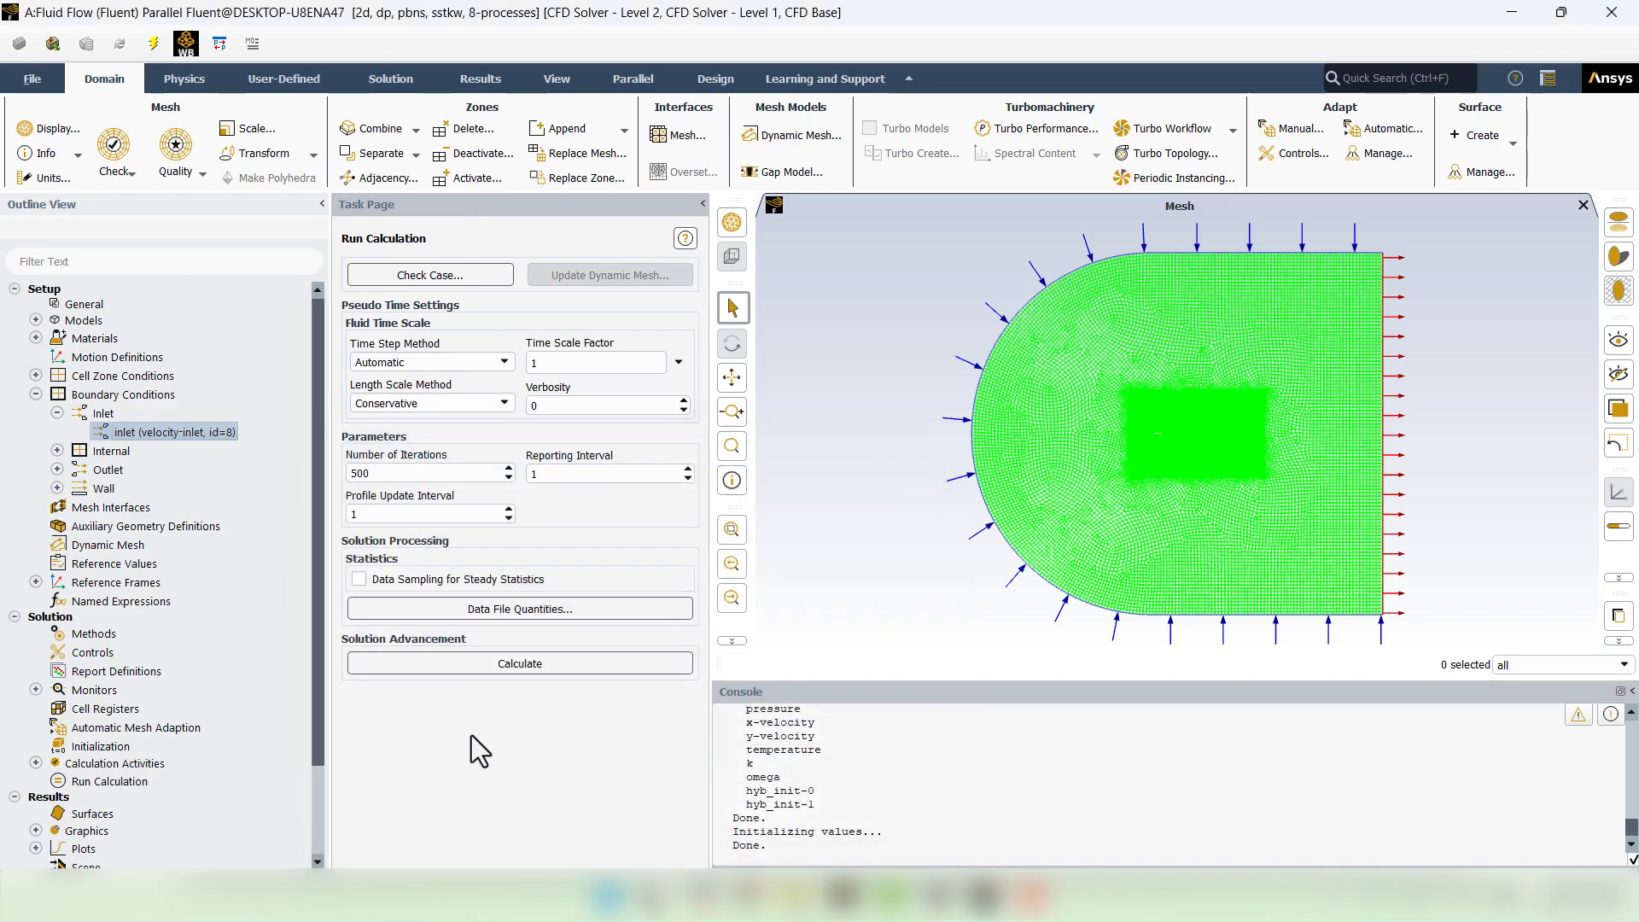
double_click(125, 749)
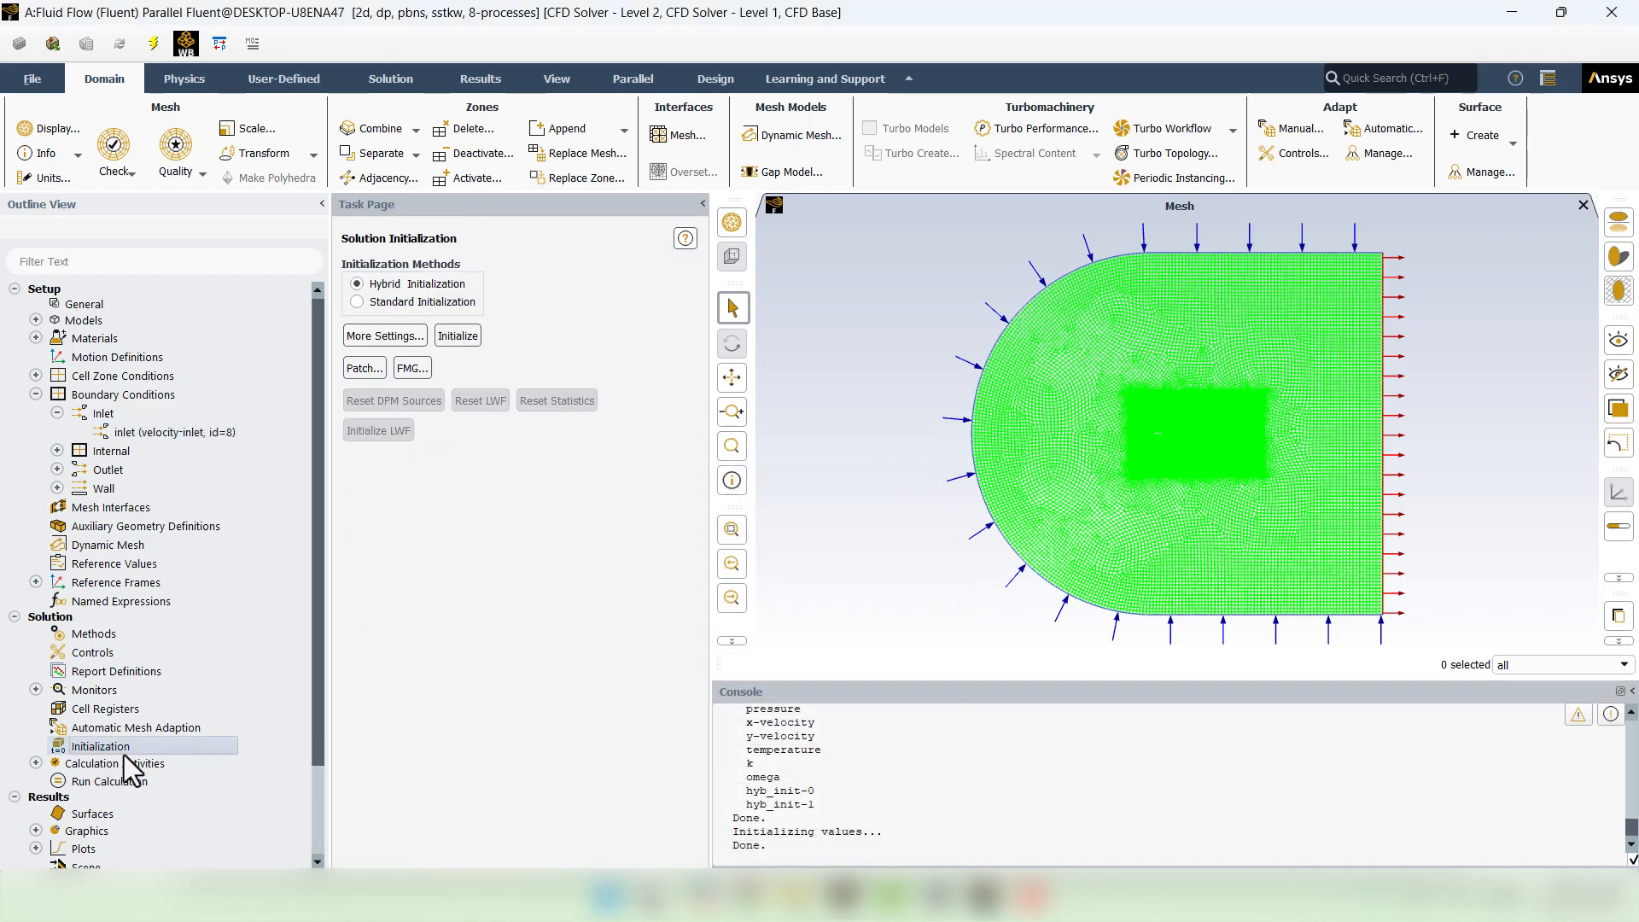
- Hybrid-initialize the flow, discarding old data, then run the 5-level FMG initialization
click(454, 336)
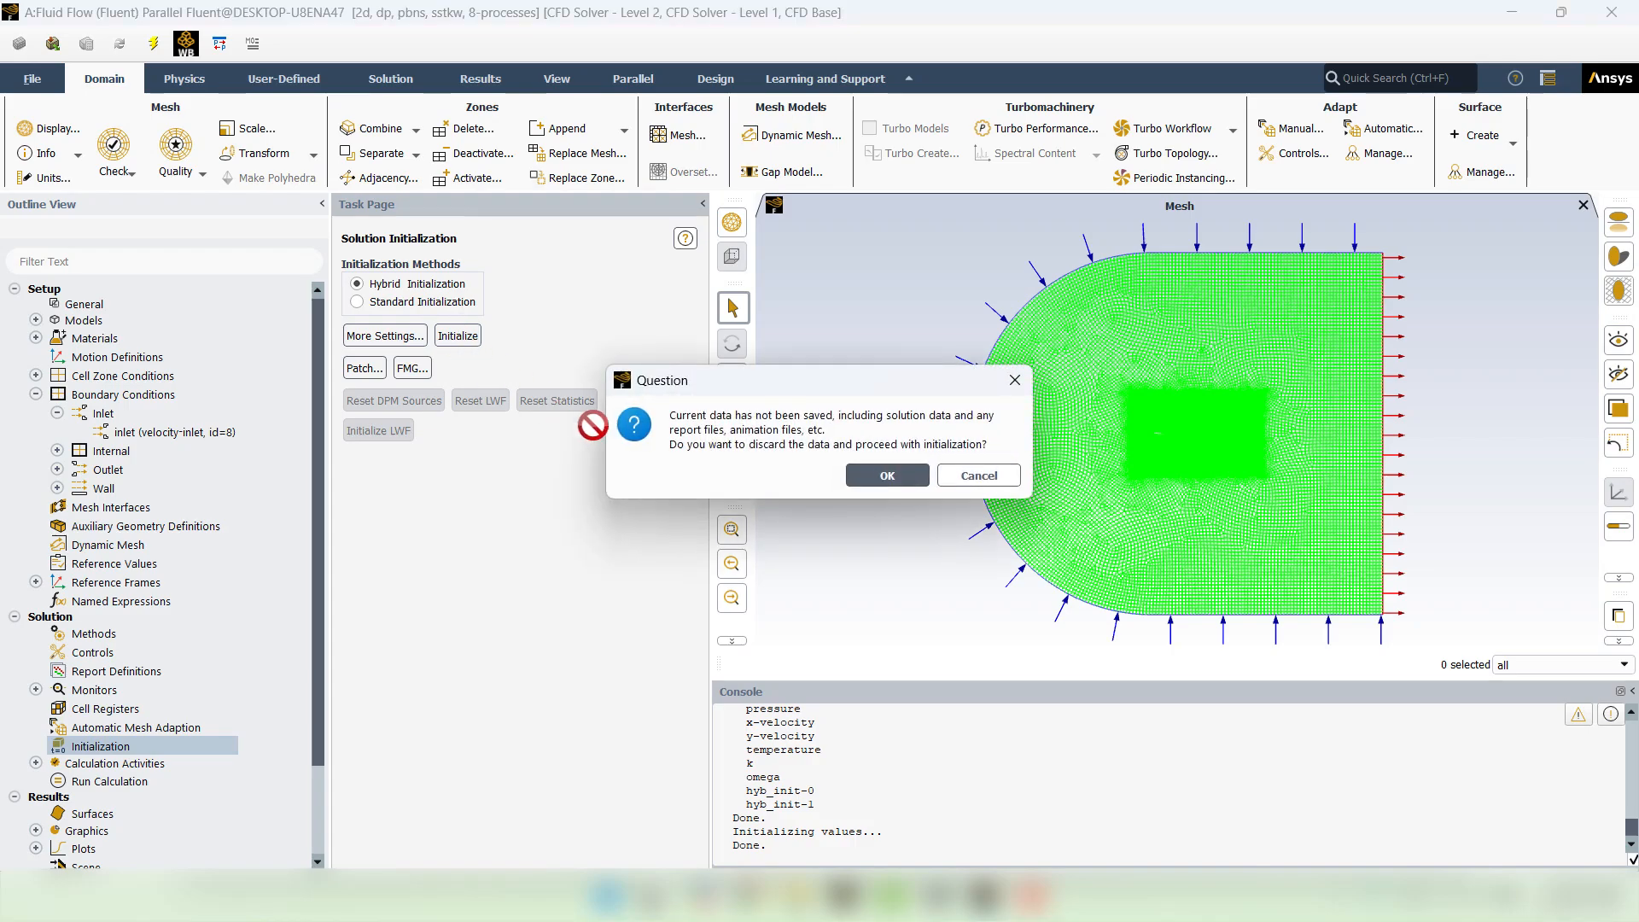
click(872, 483)
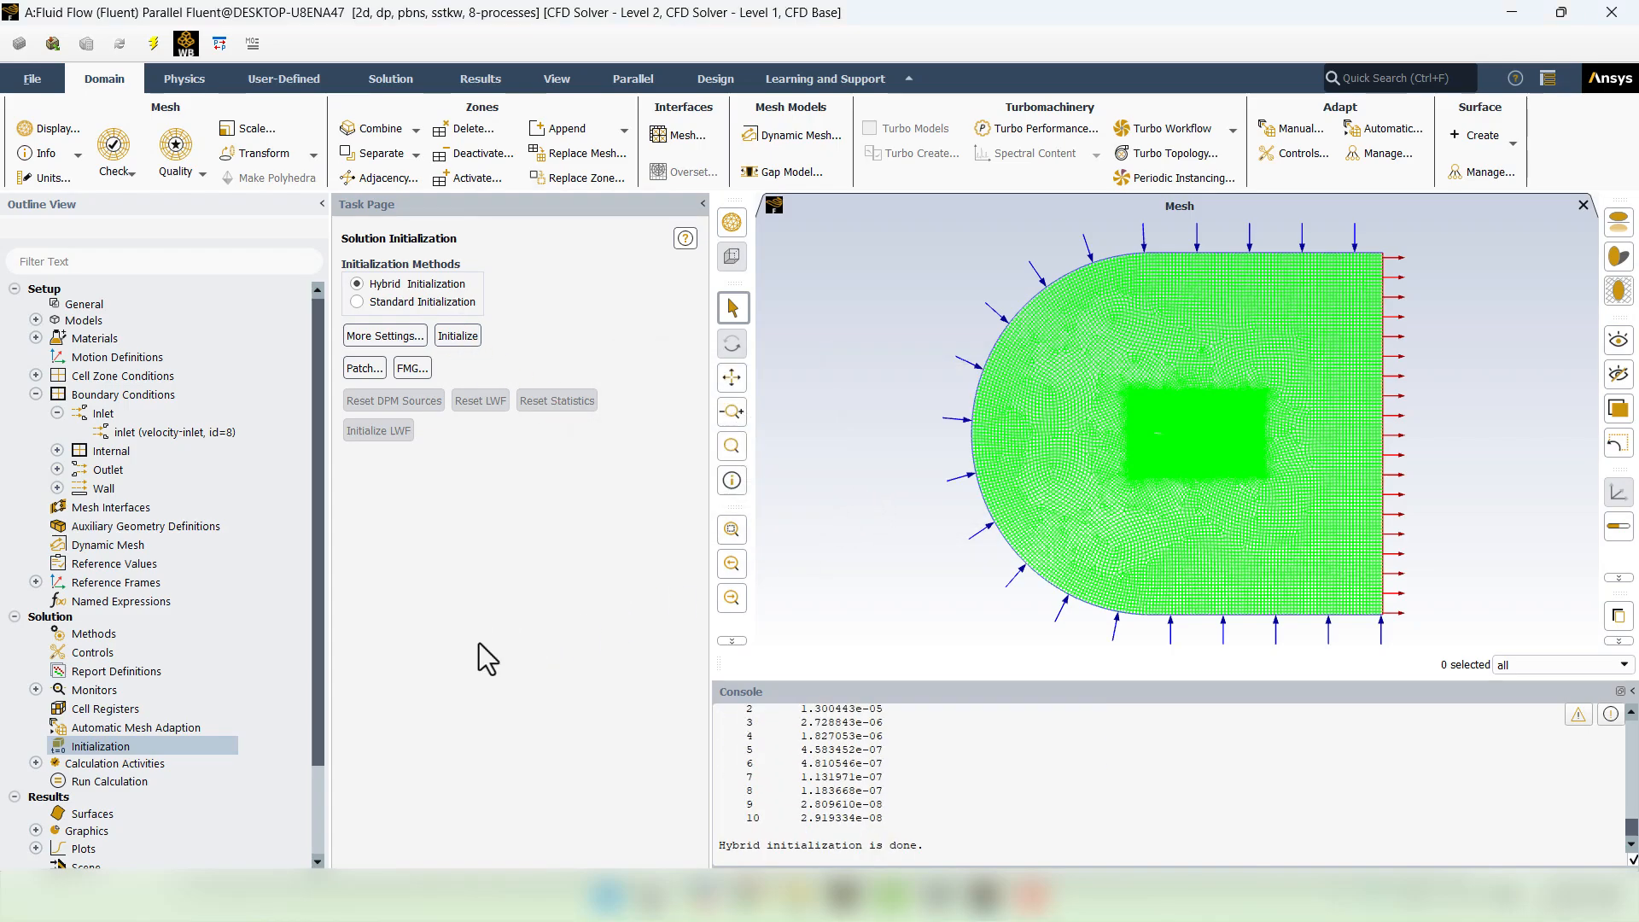
click(411, 367)
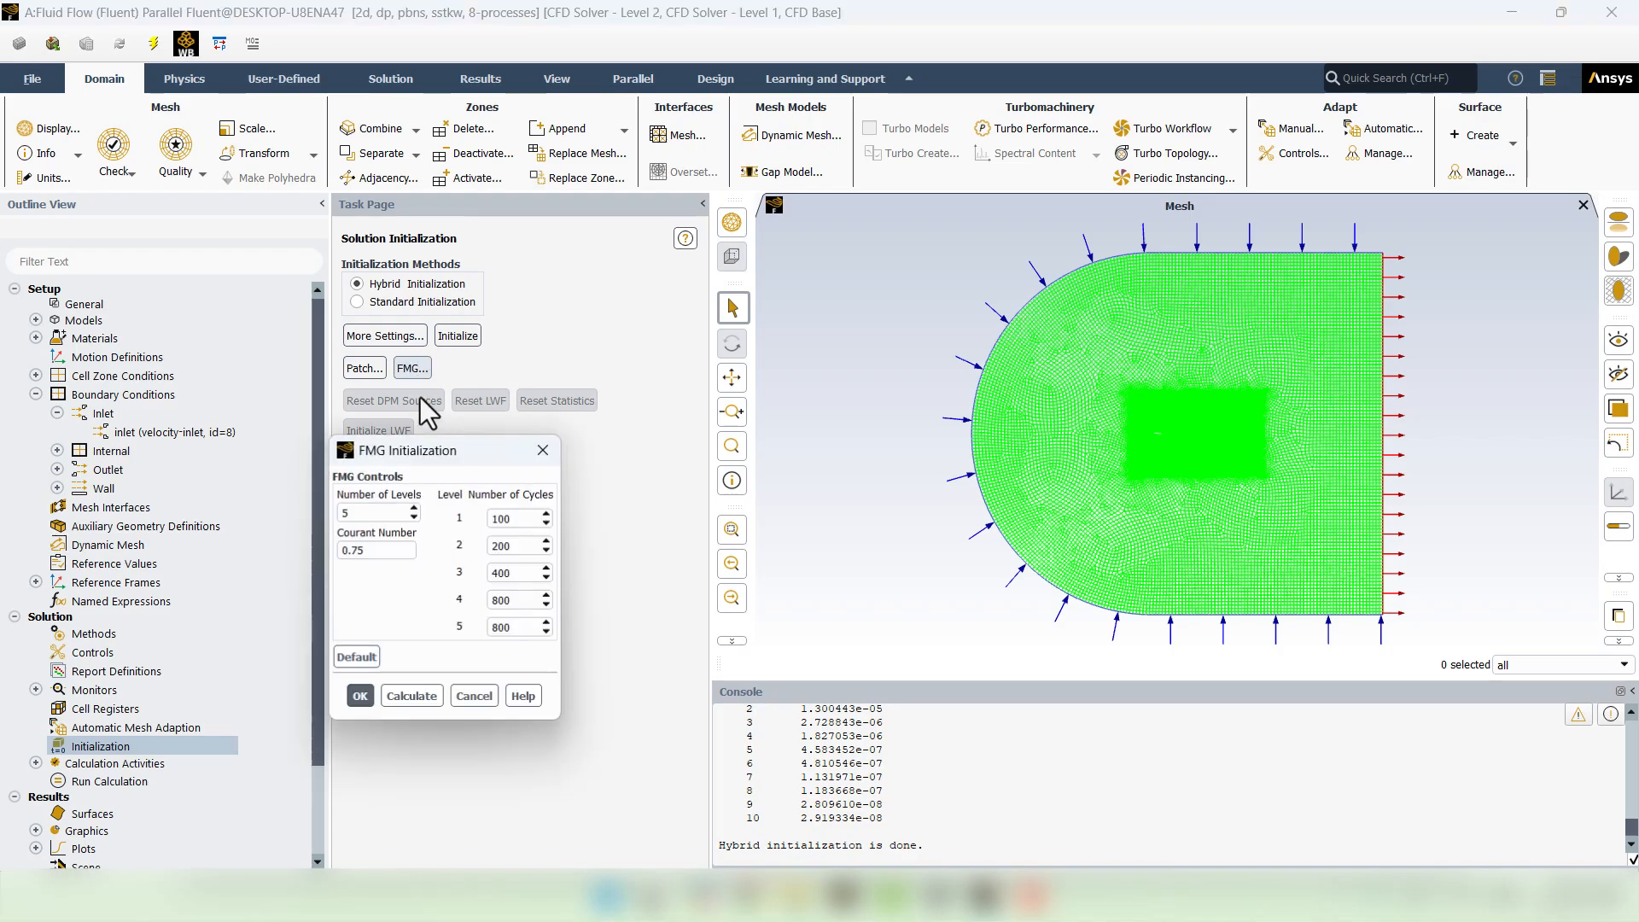
click(416, 694)
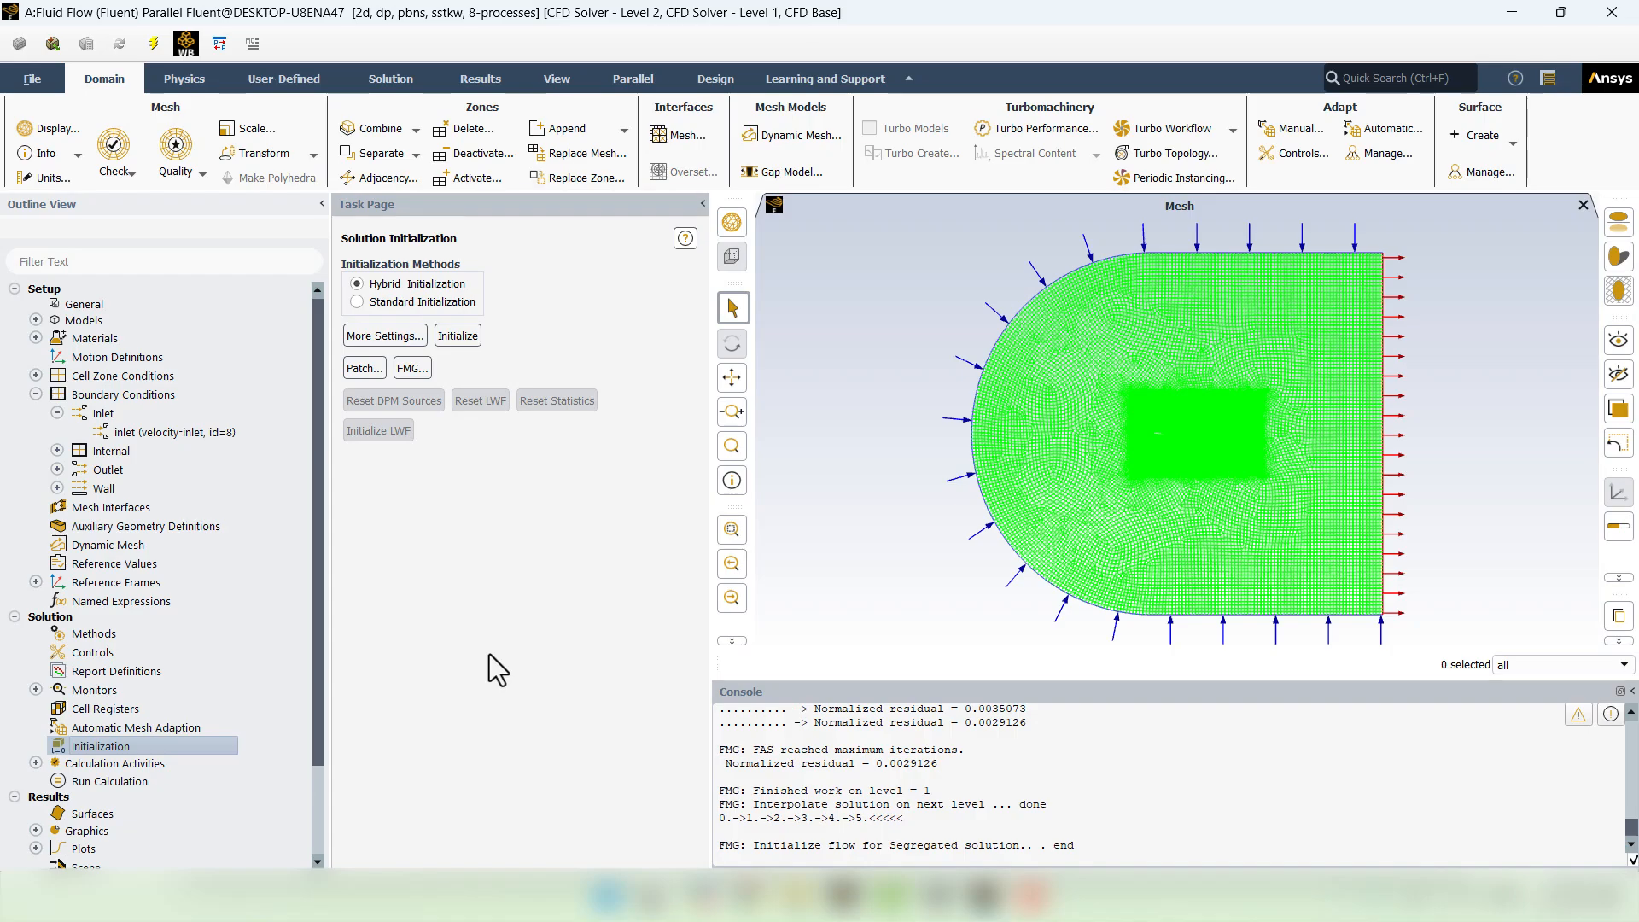
- Create a drag force report named cd on the walls zone
right_click(142, 674)
mouse_move(186, 776)
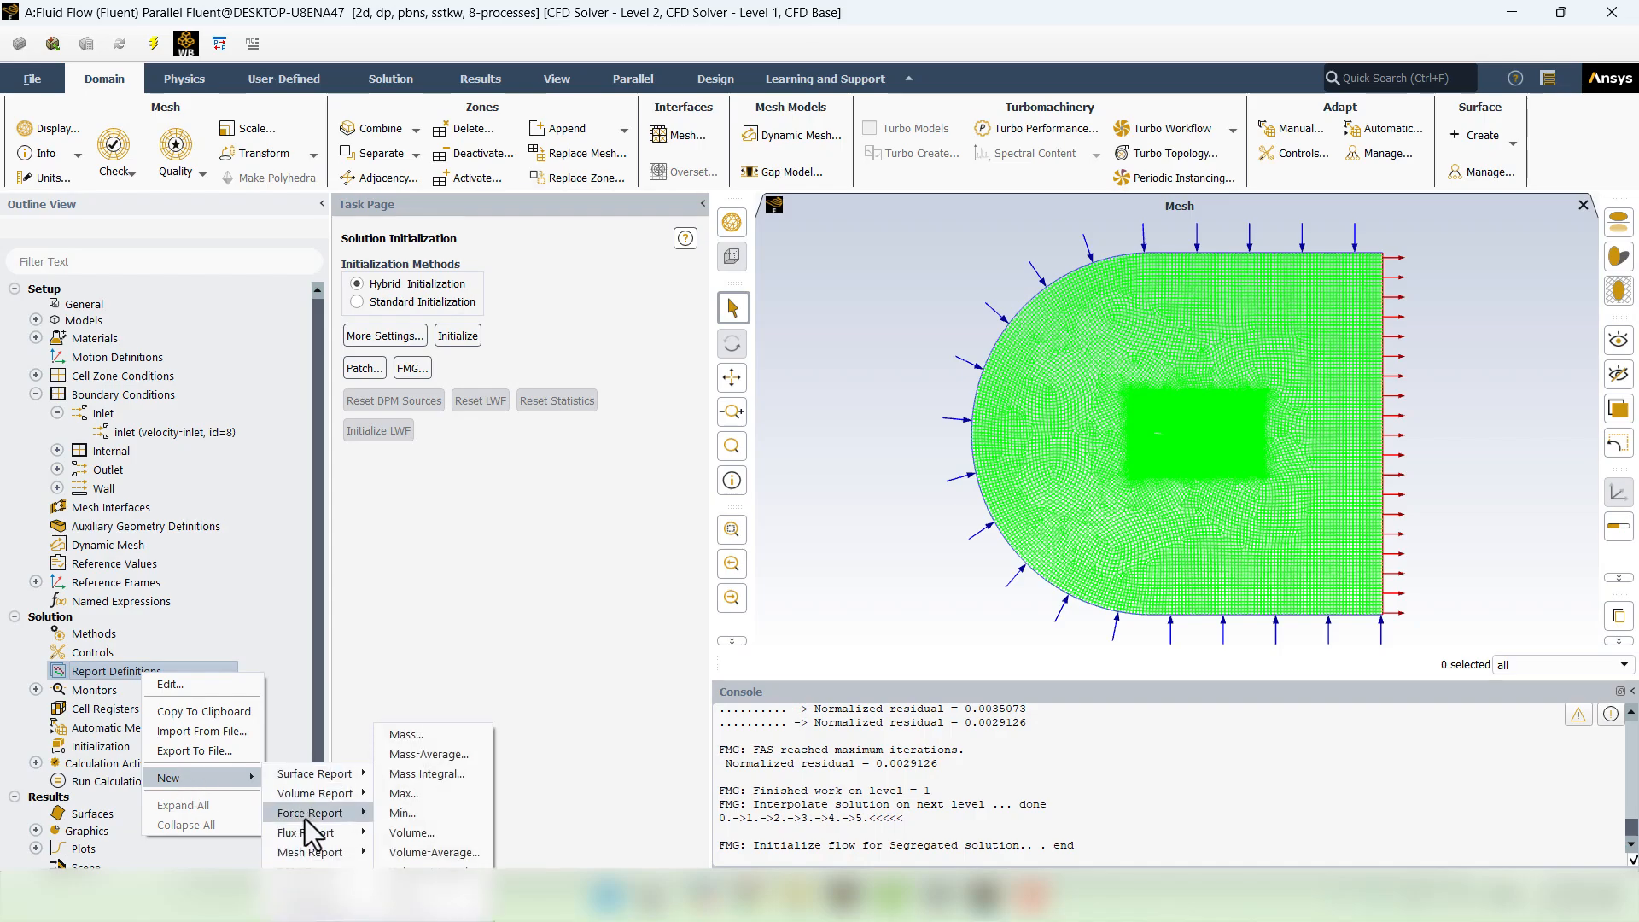
mouse_move(304, 818)
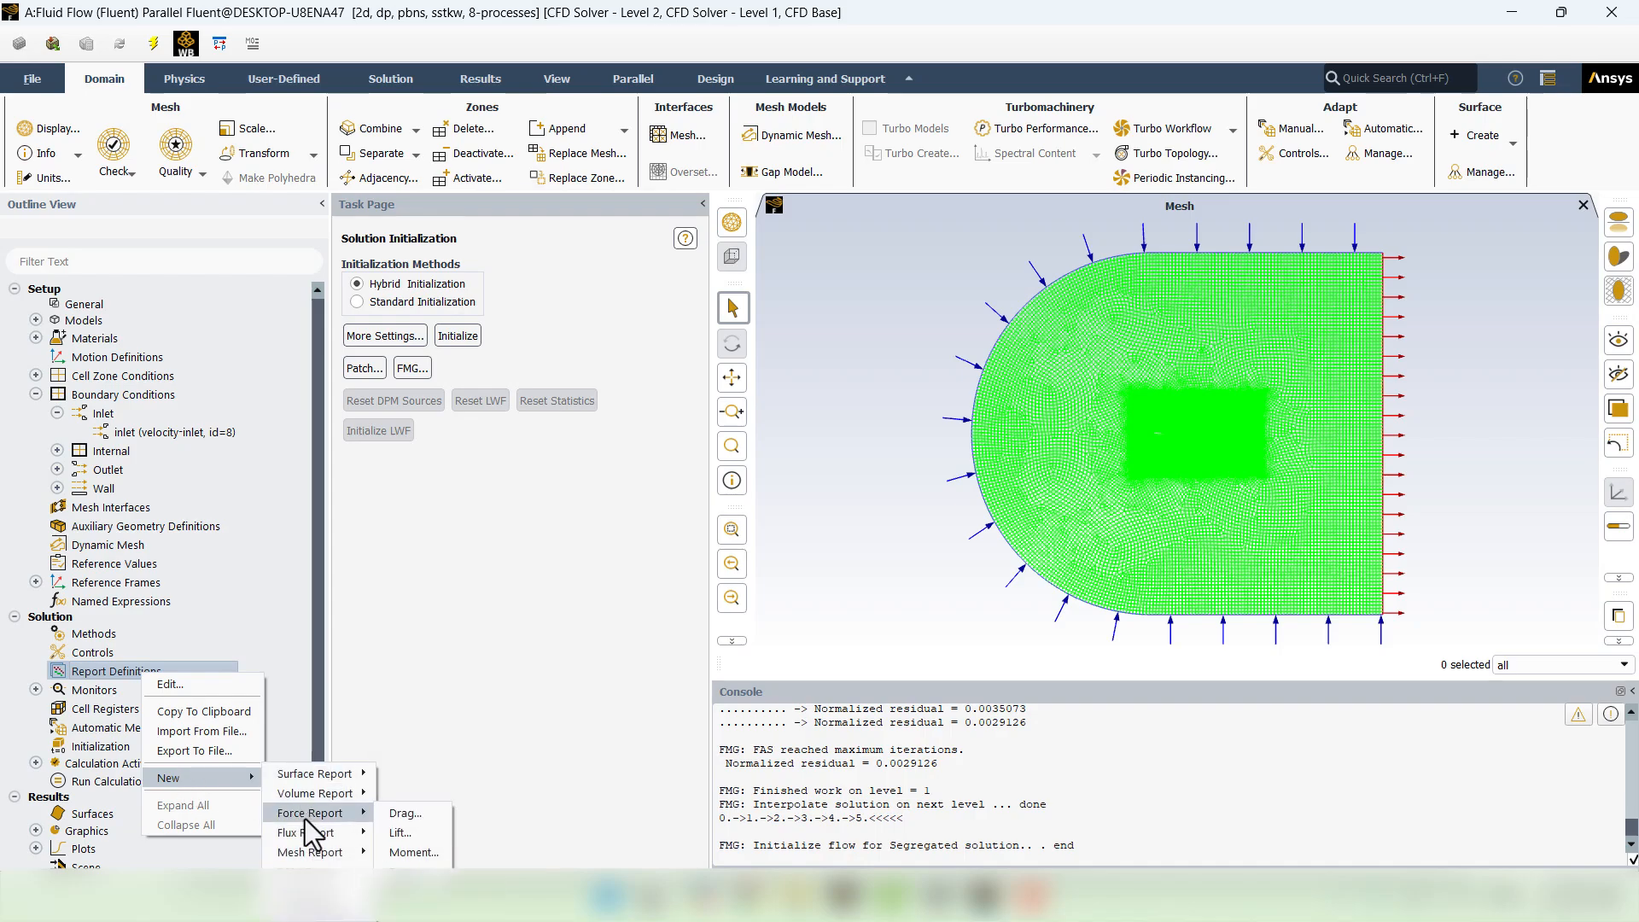
click(417, 813)
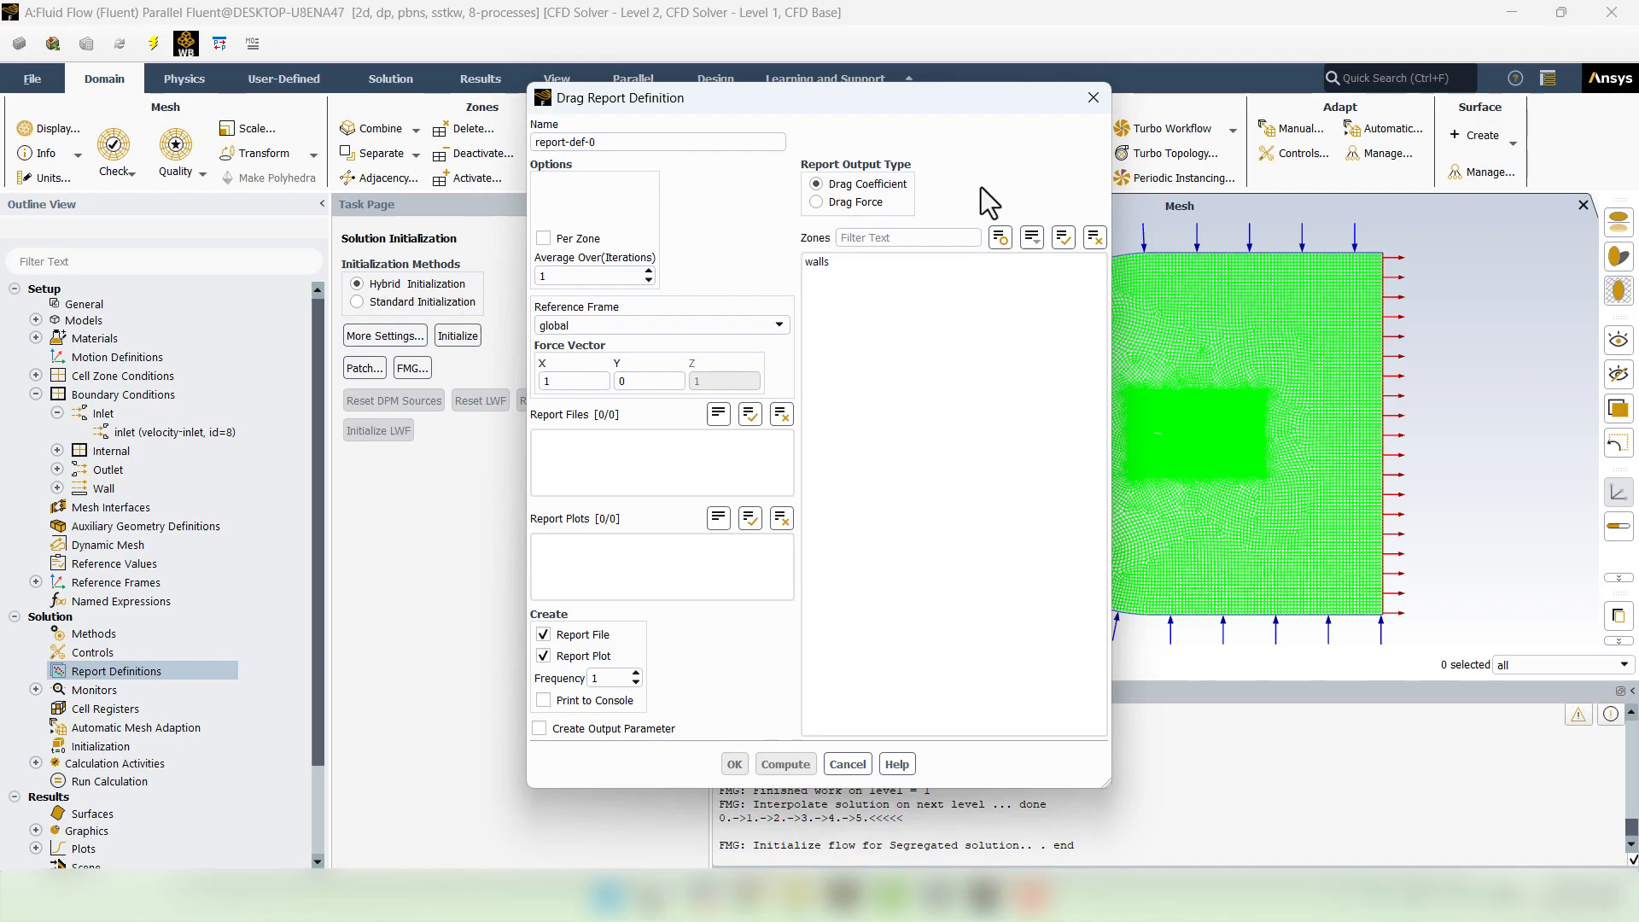
click(835, 268)
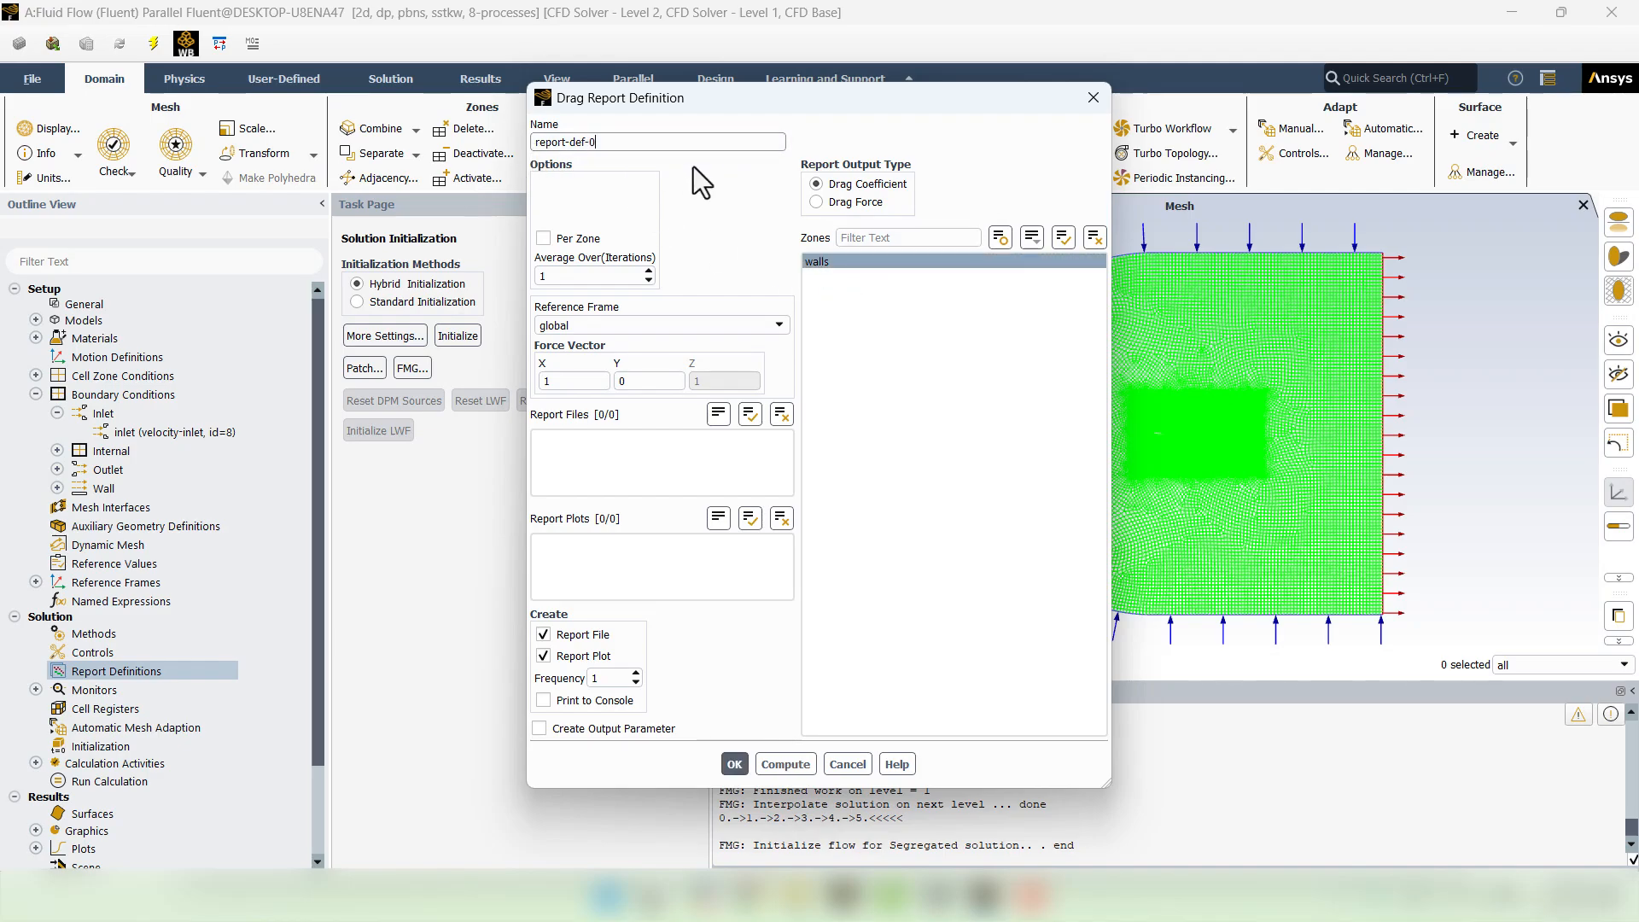
key(BackSpace)
key(BackSpace)
key(BackSpace)
key(BackSpace)
key(BackSpace)
key(BackSpace)
key(BackSpace)
key(BackSpace)
key(BackSpace)
key(BackSpace)
key(BackSpace)
text(cd)
click(739, 761)
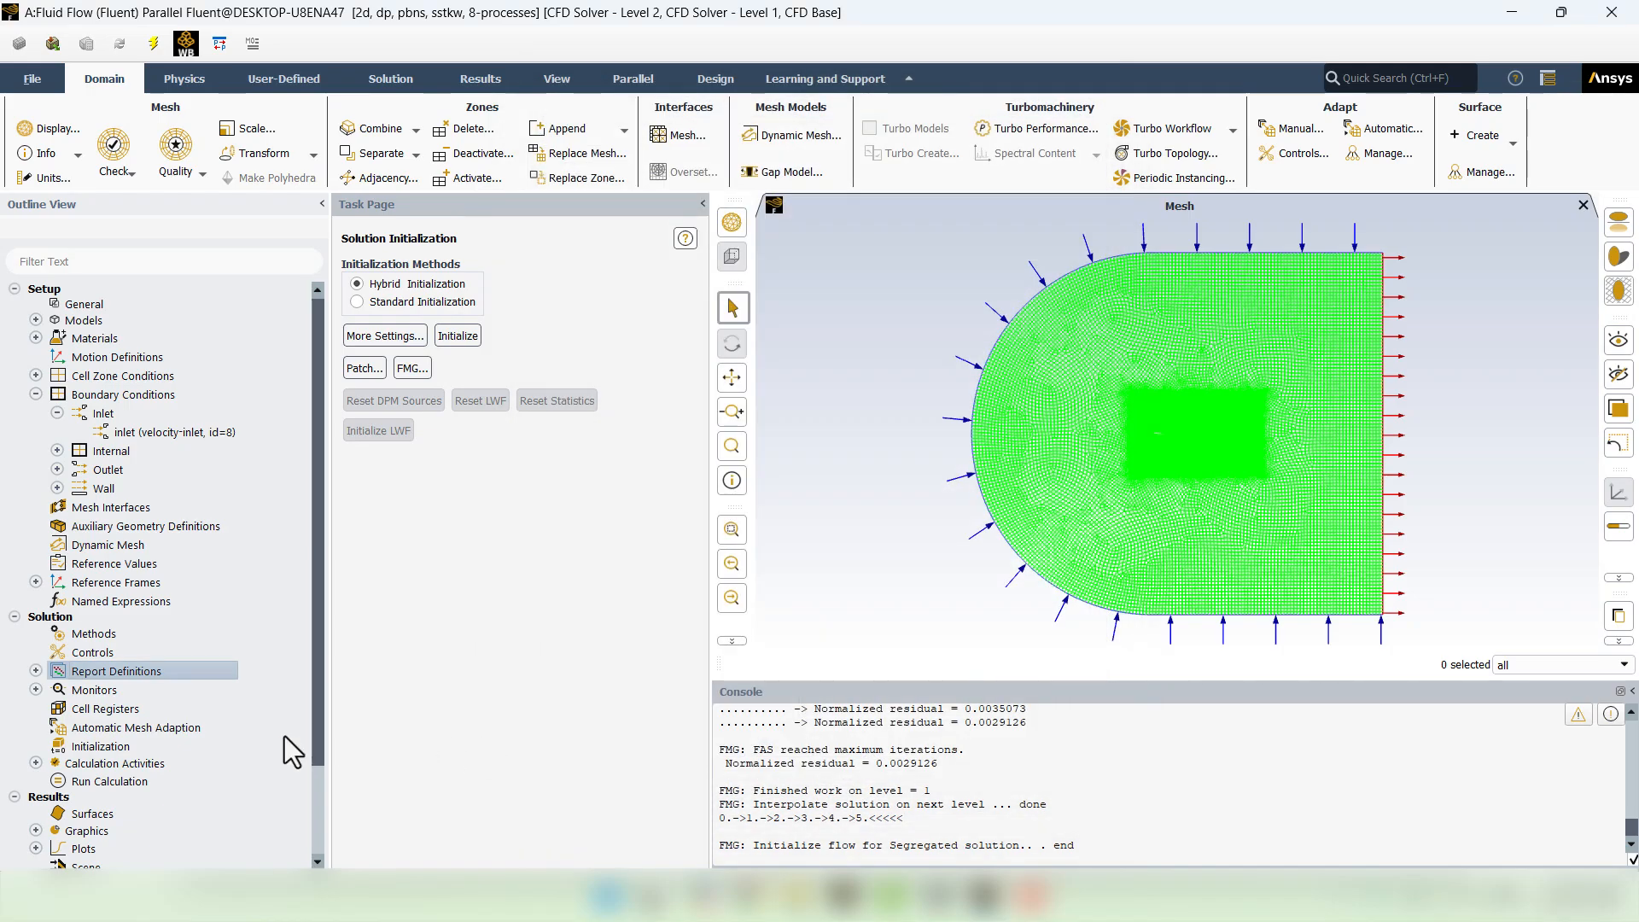
- Create a lift force report named cl on the walls zone
right_click(119, 676)
mouse_move(157, 782)
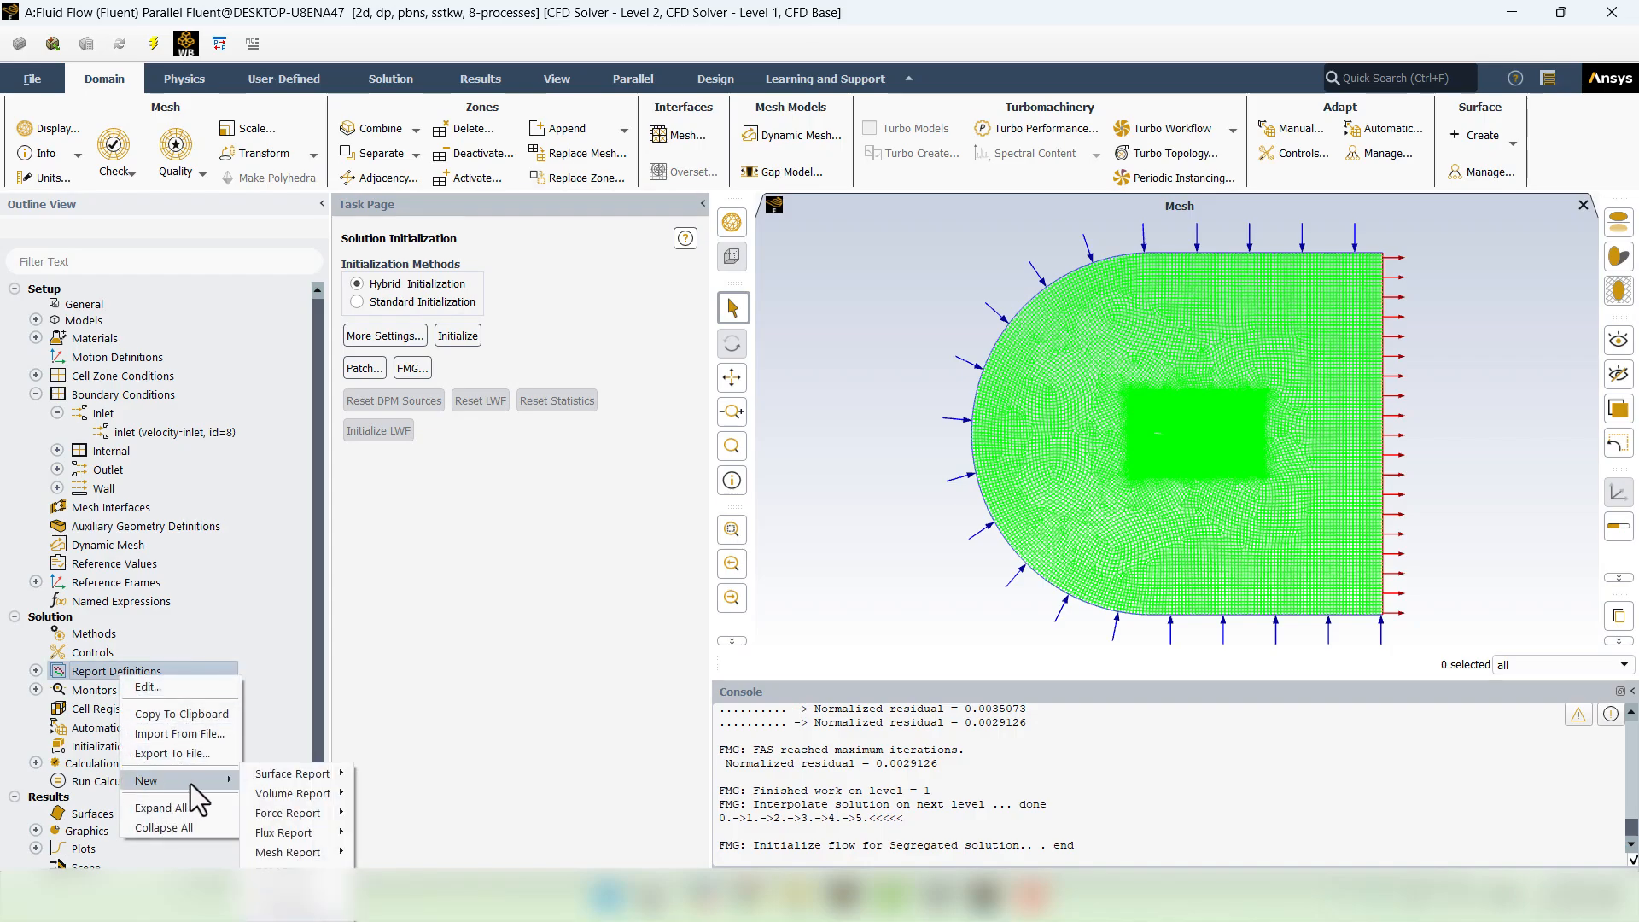
mouse_move(296, 818)
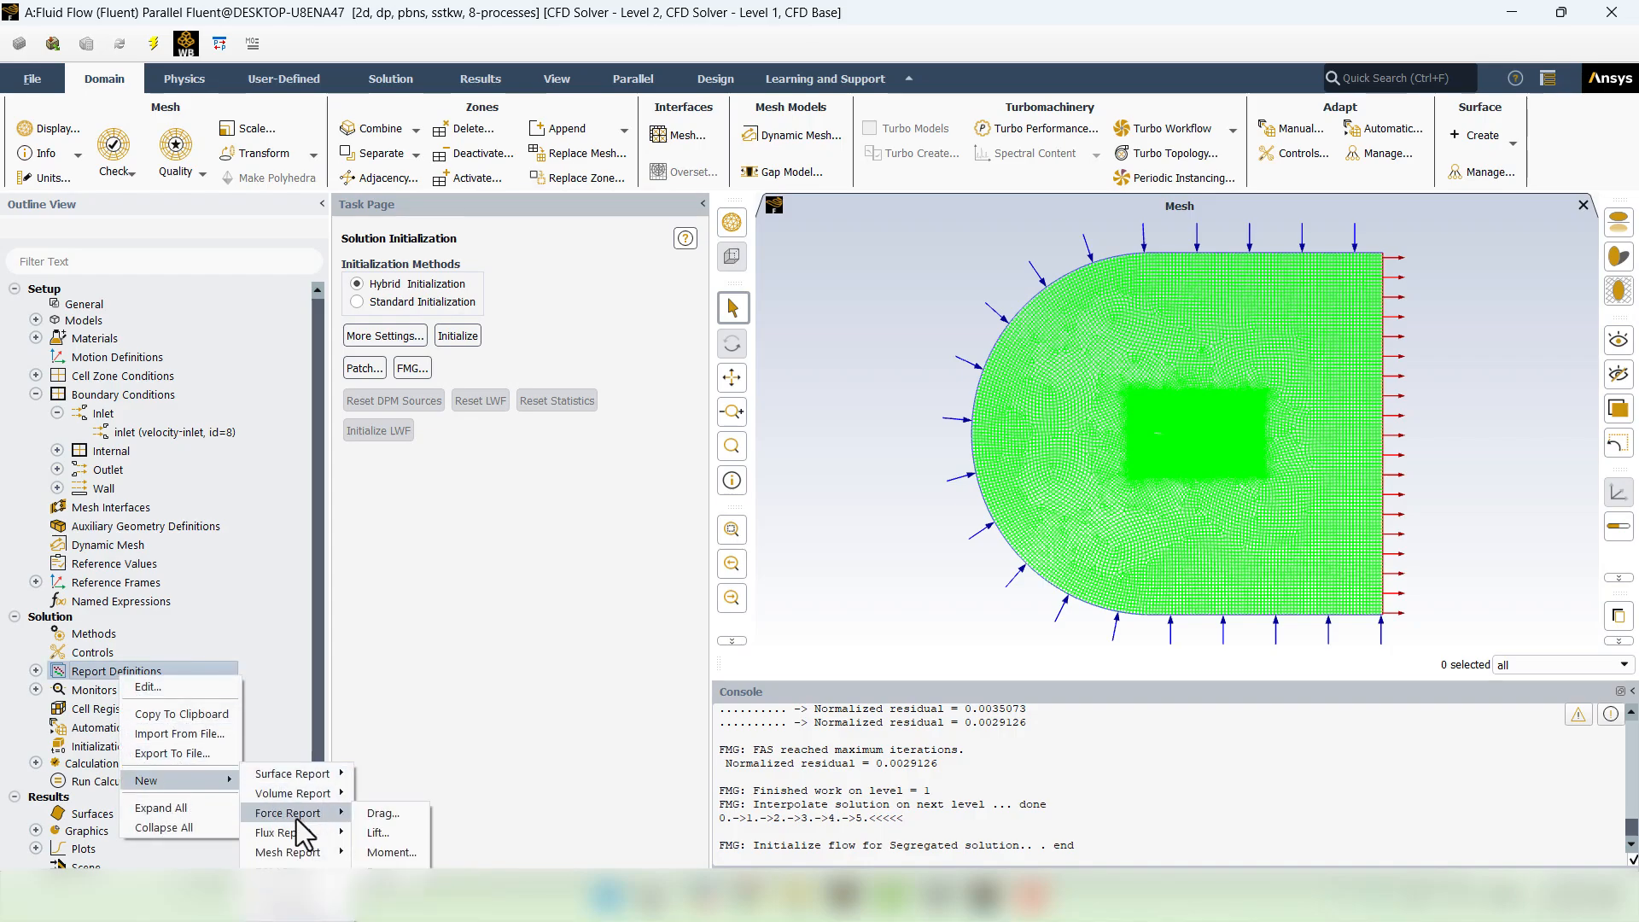
click(378, 832)
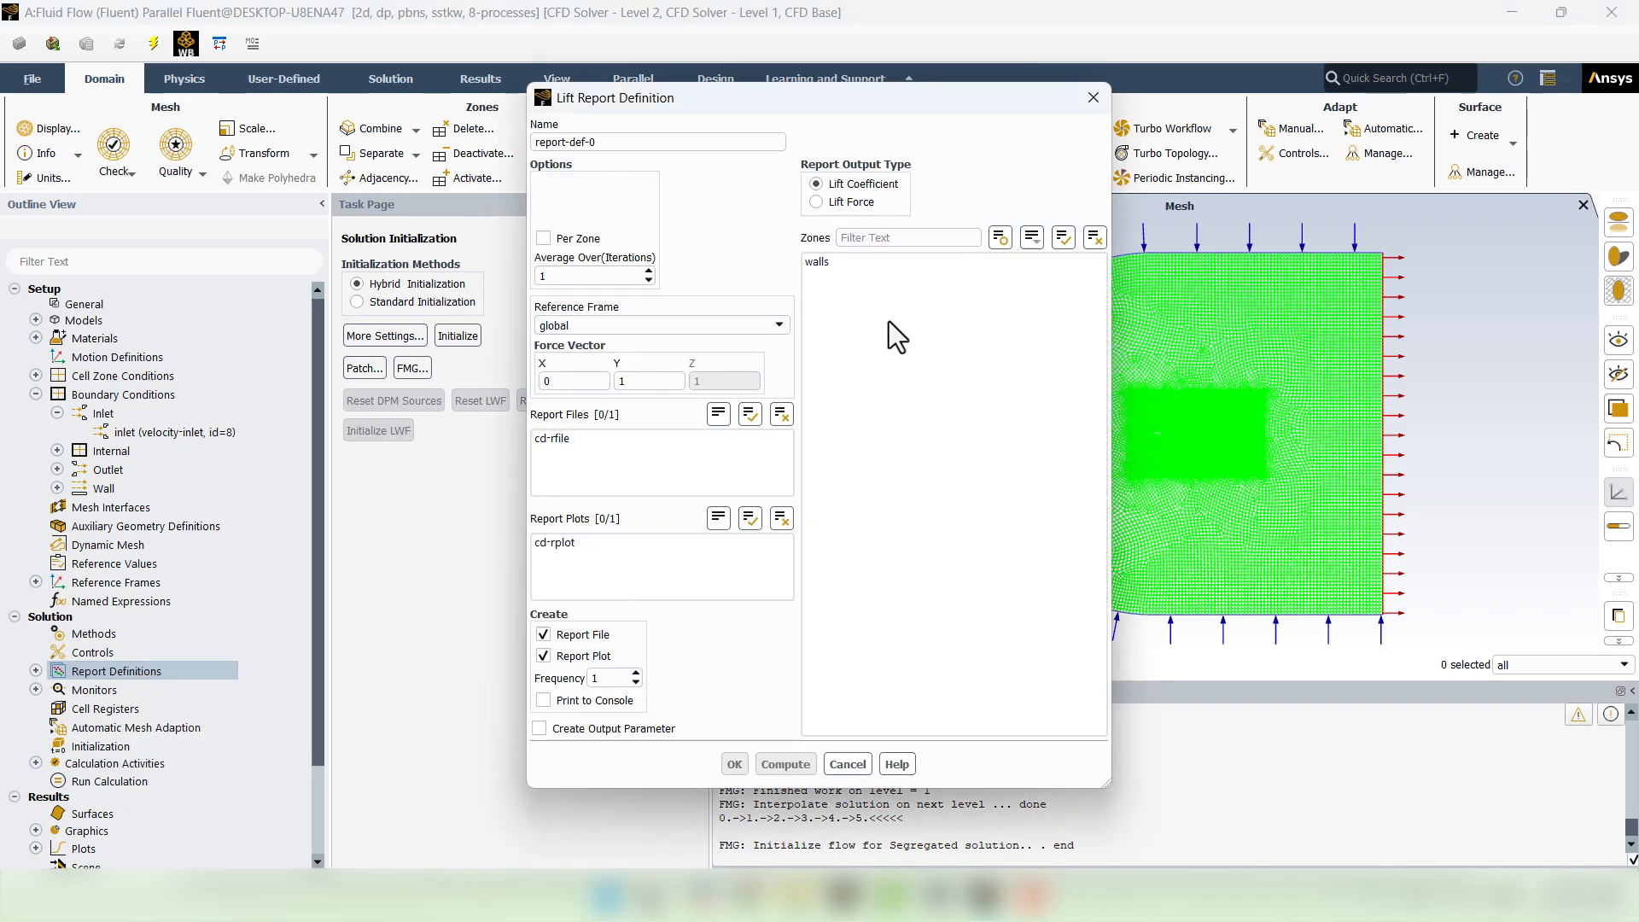
click(842, 264)
click(622, 141)
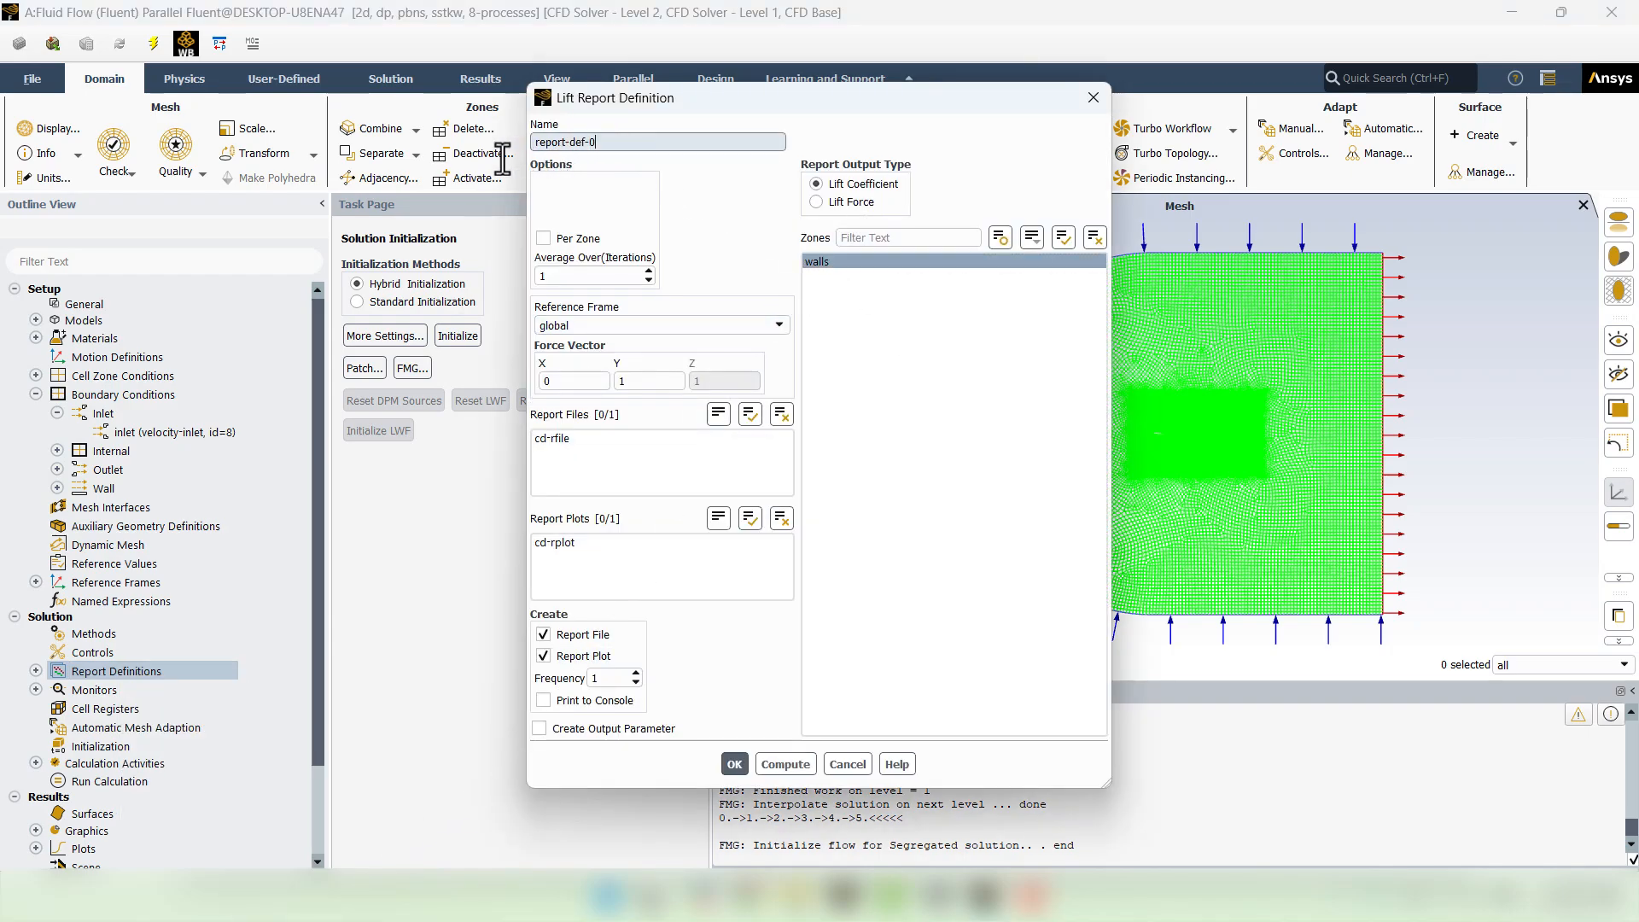
key(BackSpace)
key(BackSpace)
key(BackSpace)
key(BackSpace)
key(BackSpace)
key(BackSpace)
key(BackSpace)
key(BackSpace)
key(BackSpace)
key(BackSpace)
key(BackSpace)
key(BackSpace)
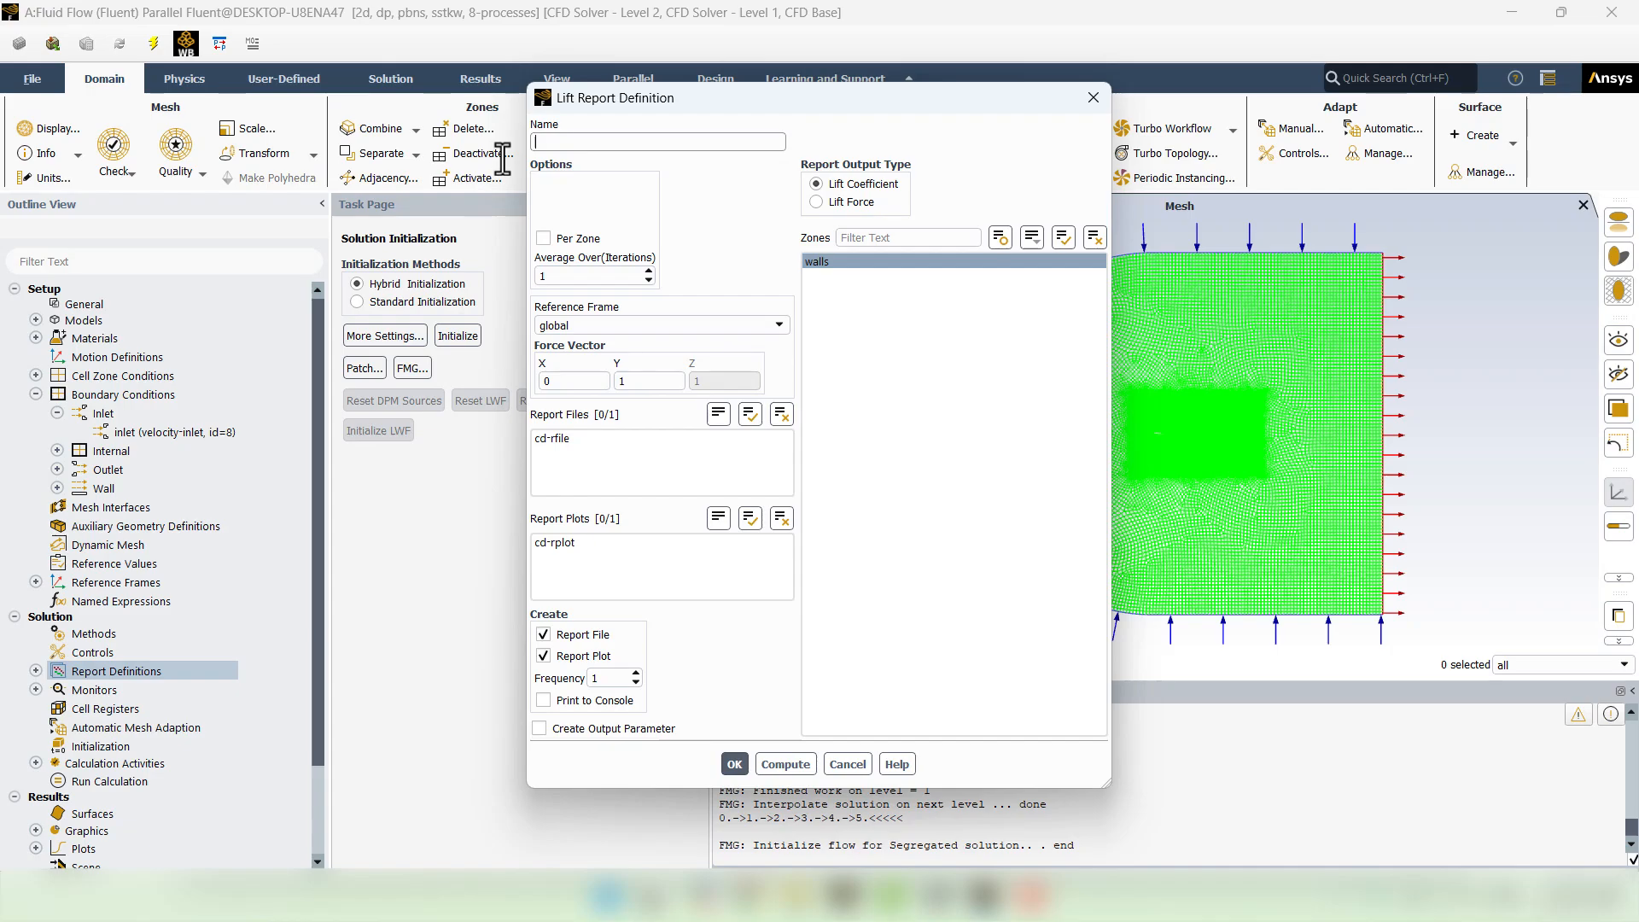
text(cl)
click(745, 761)
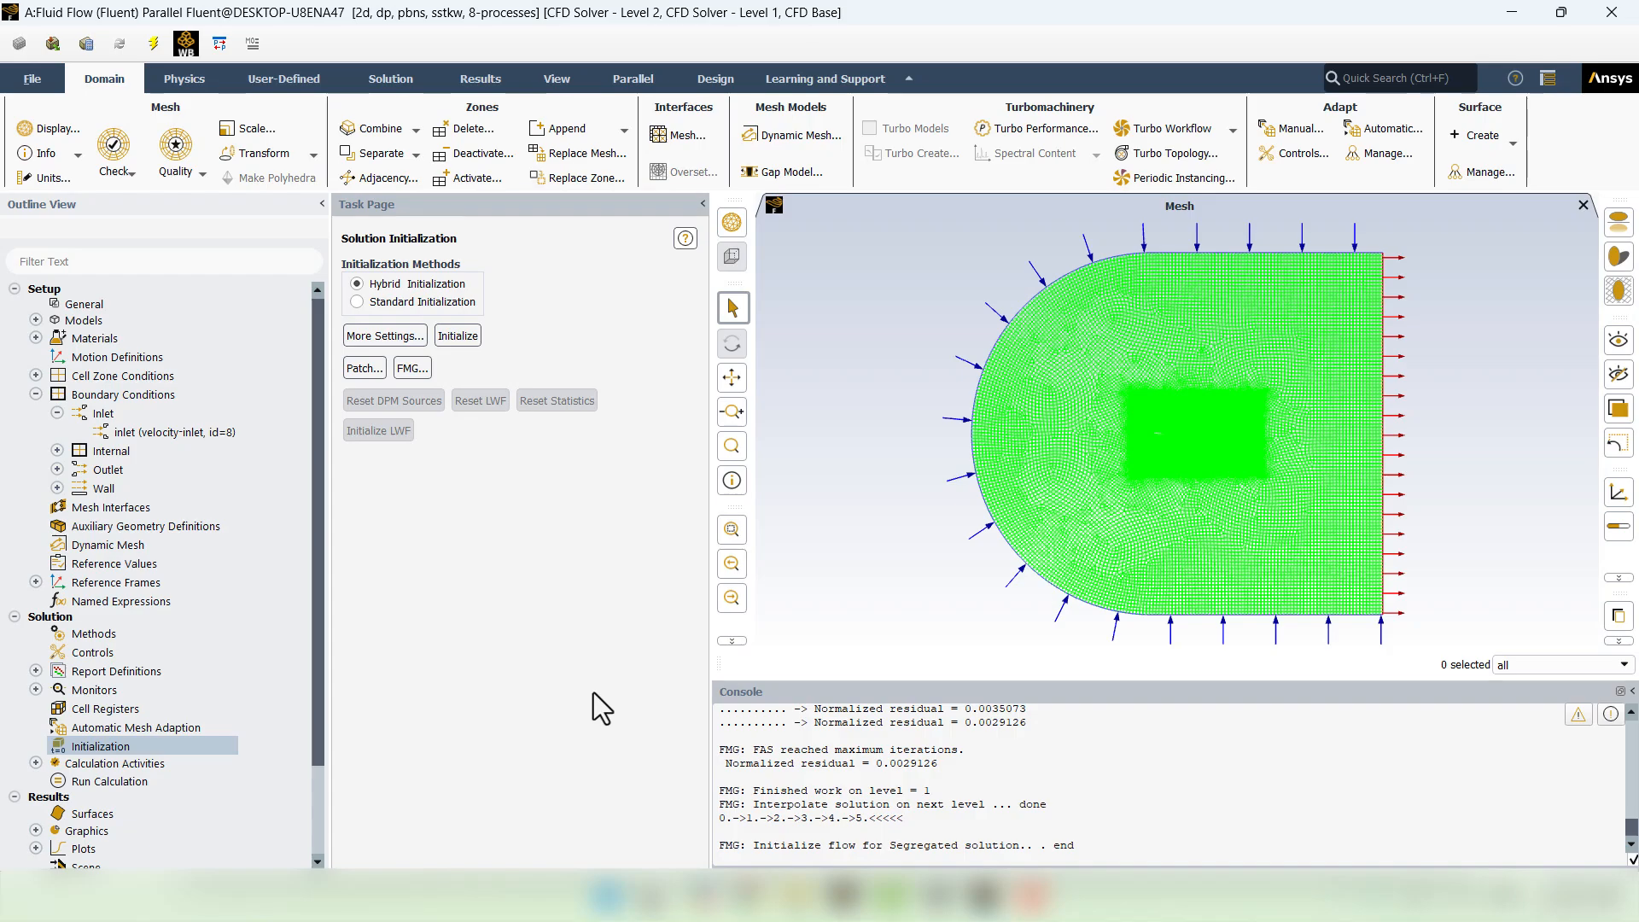
- Compute reference values from the inlet (10 m/s, density 1.176655, 300 K)
click(135, 565)
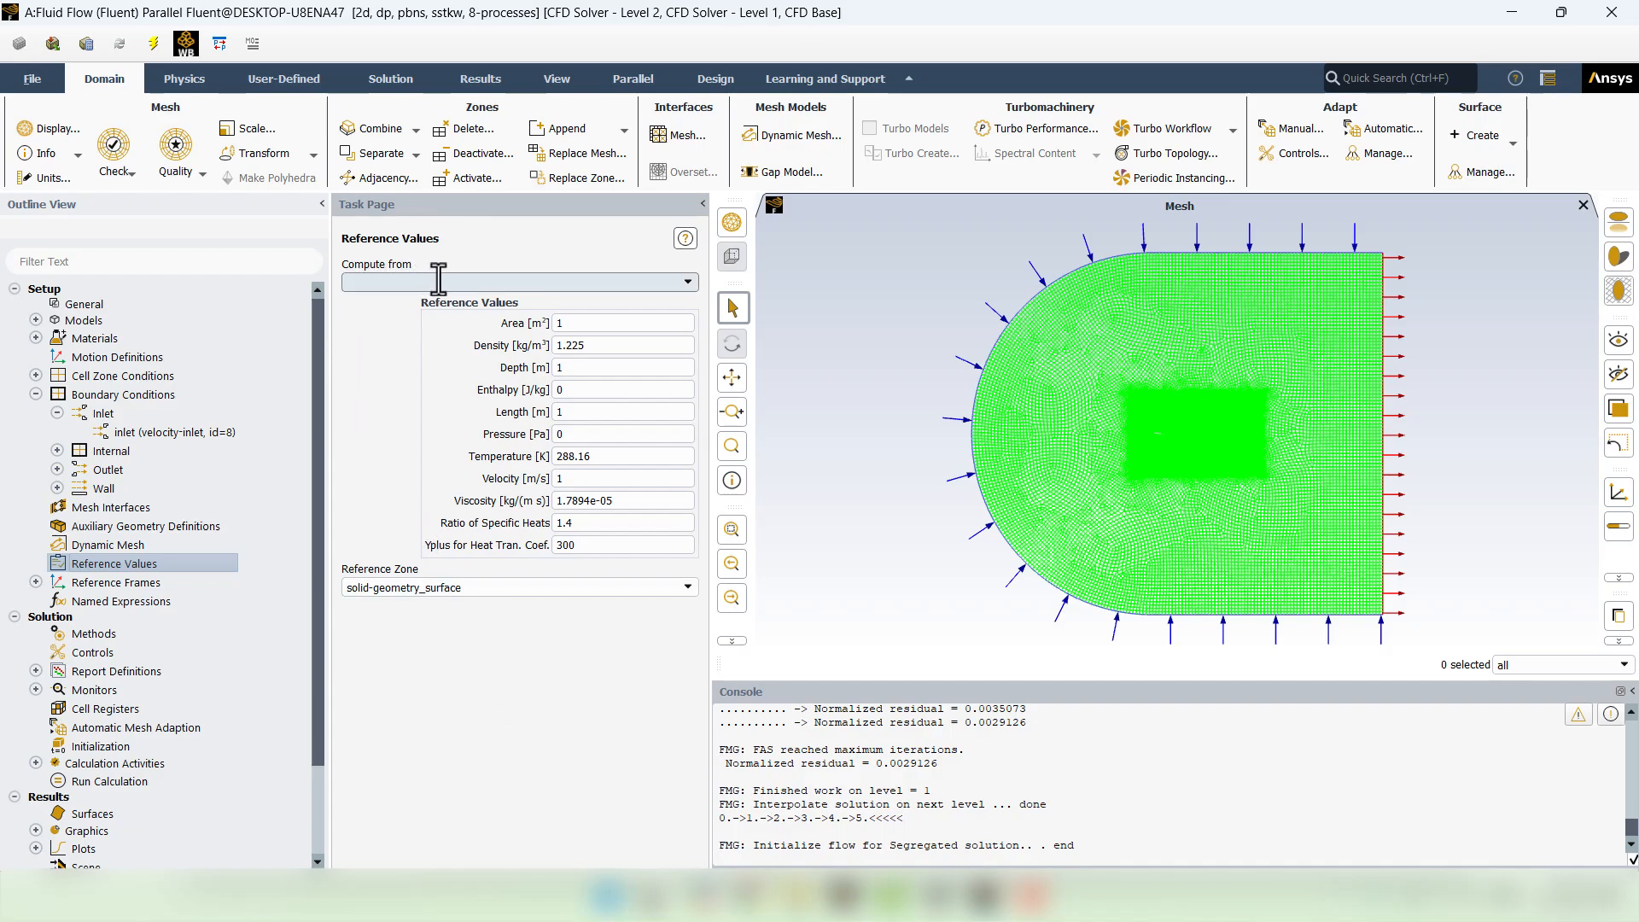
click(693, 280)
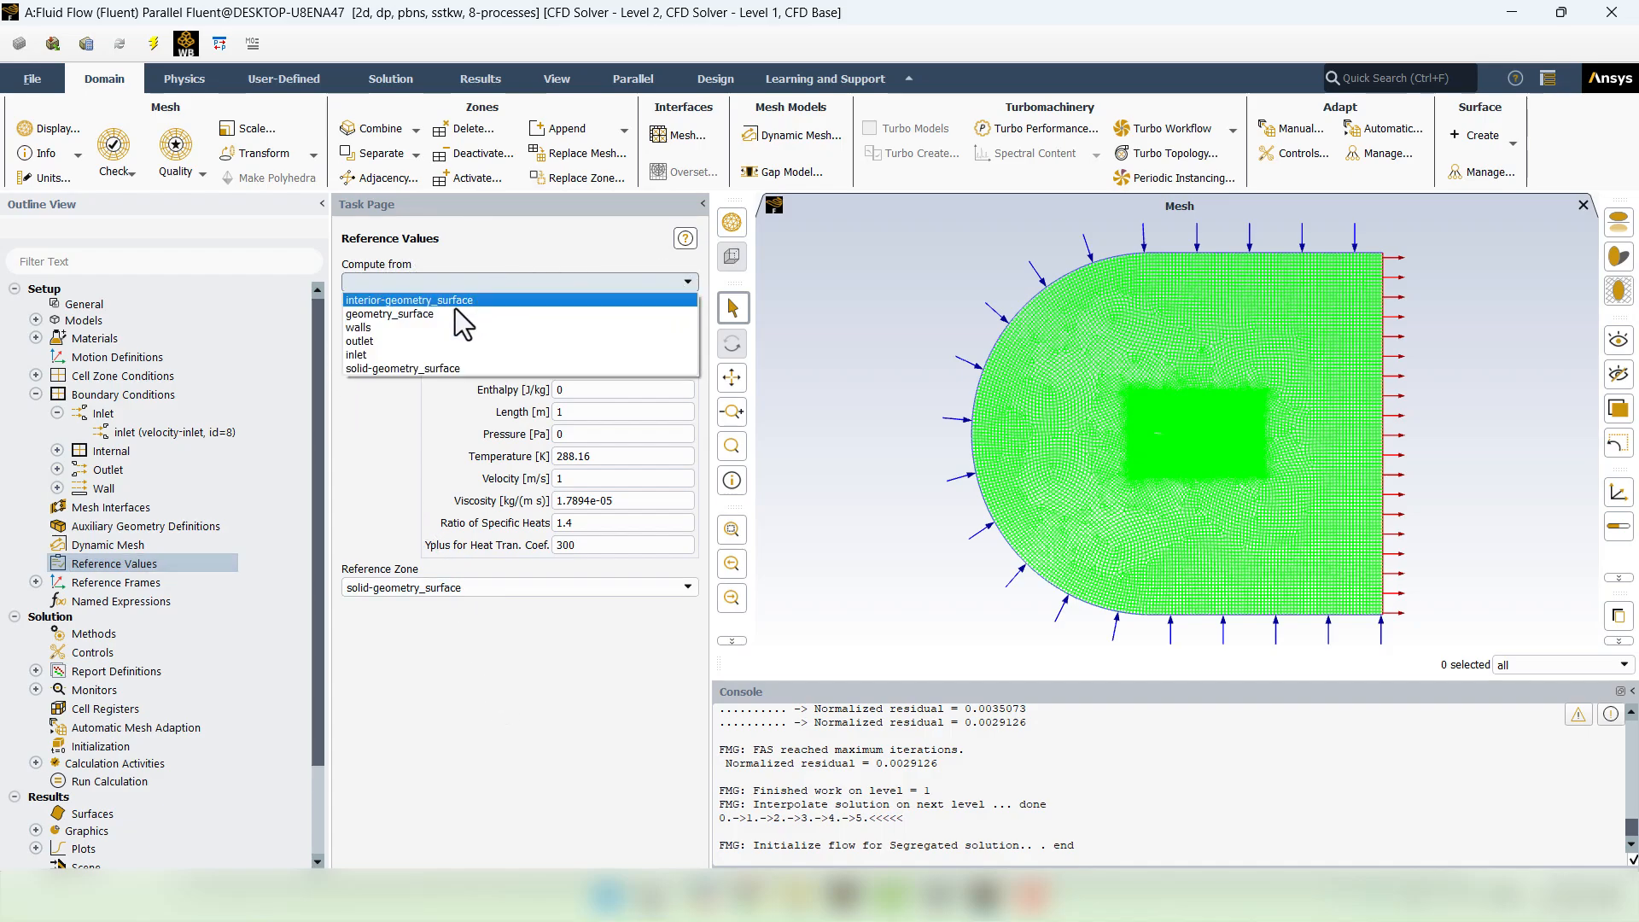
click(402, 356)
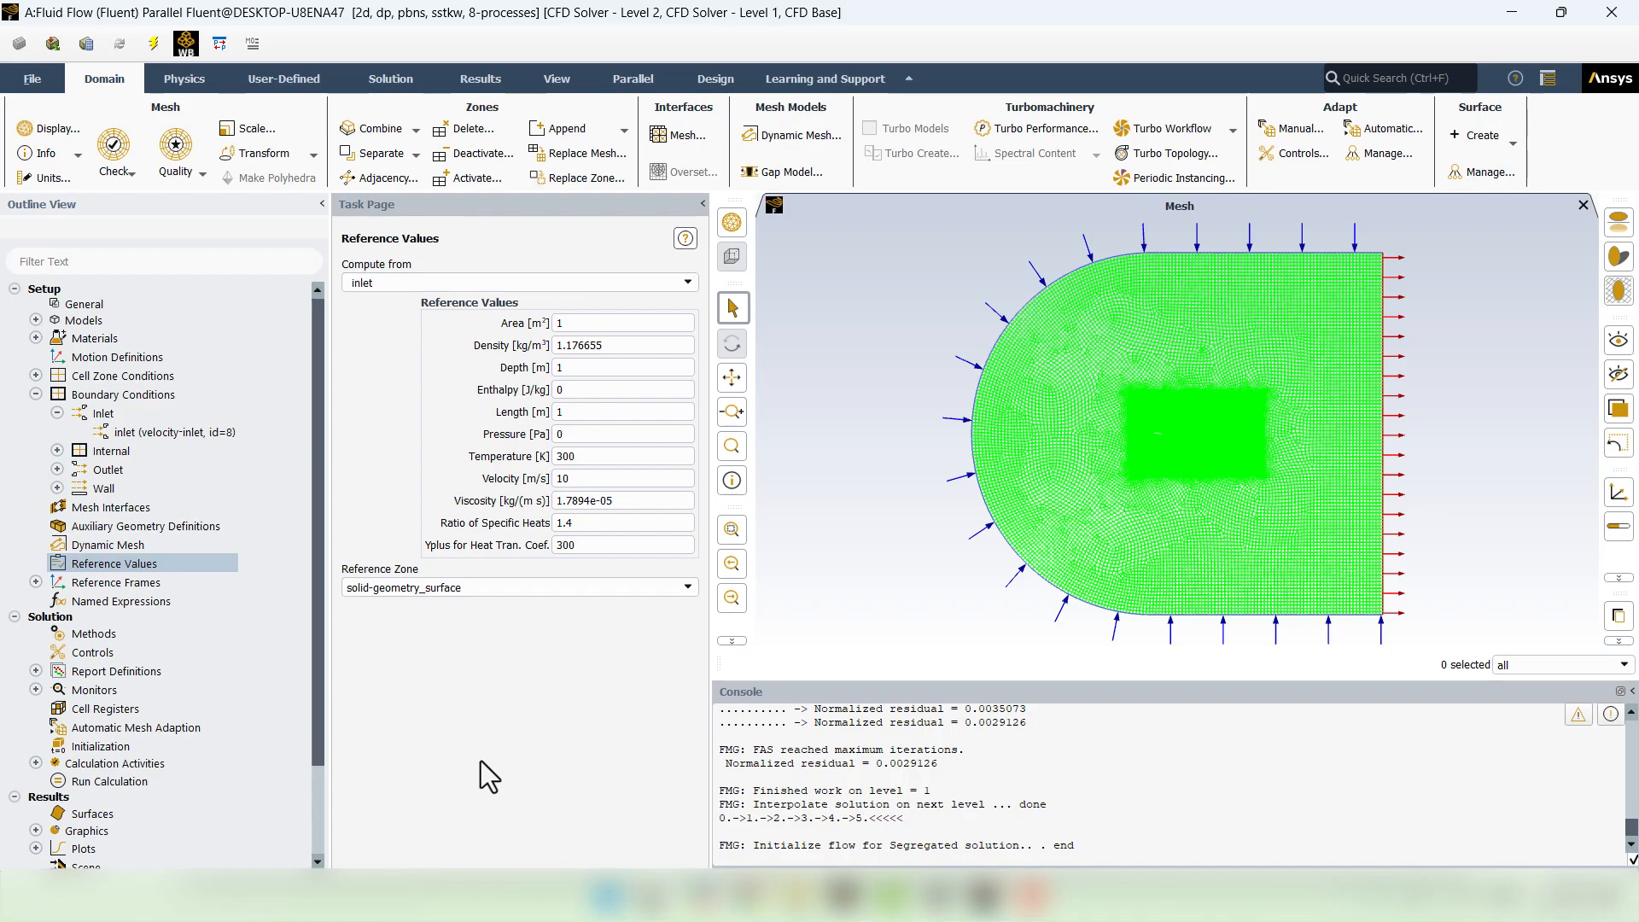
click(109, 781)
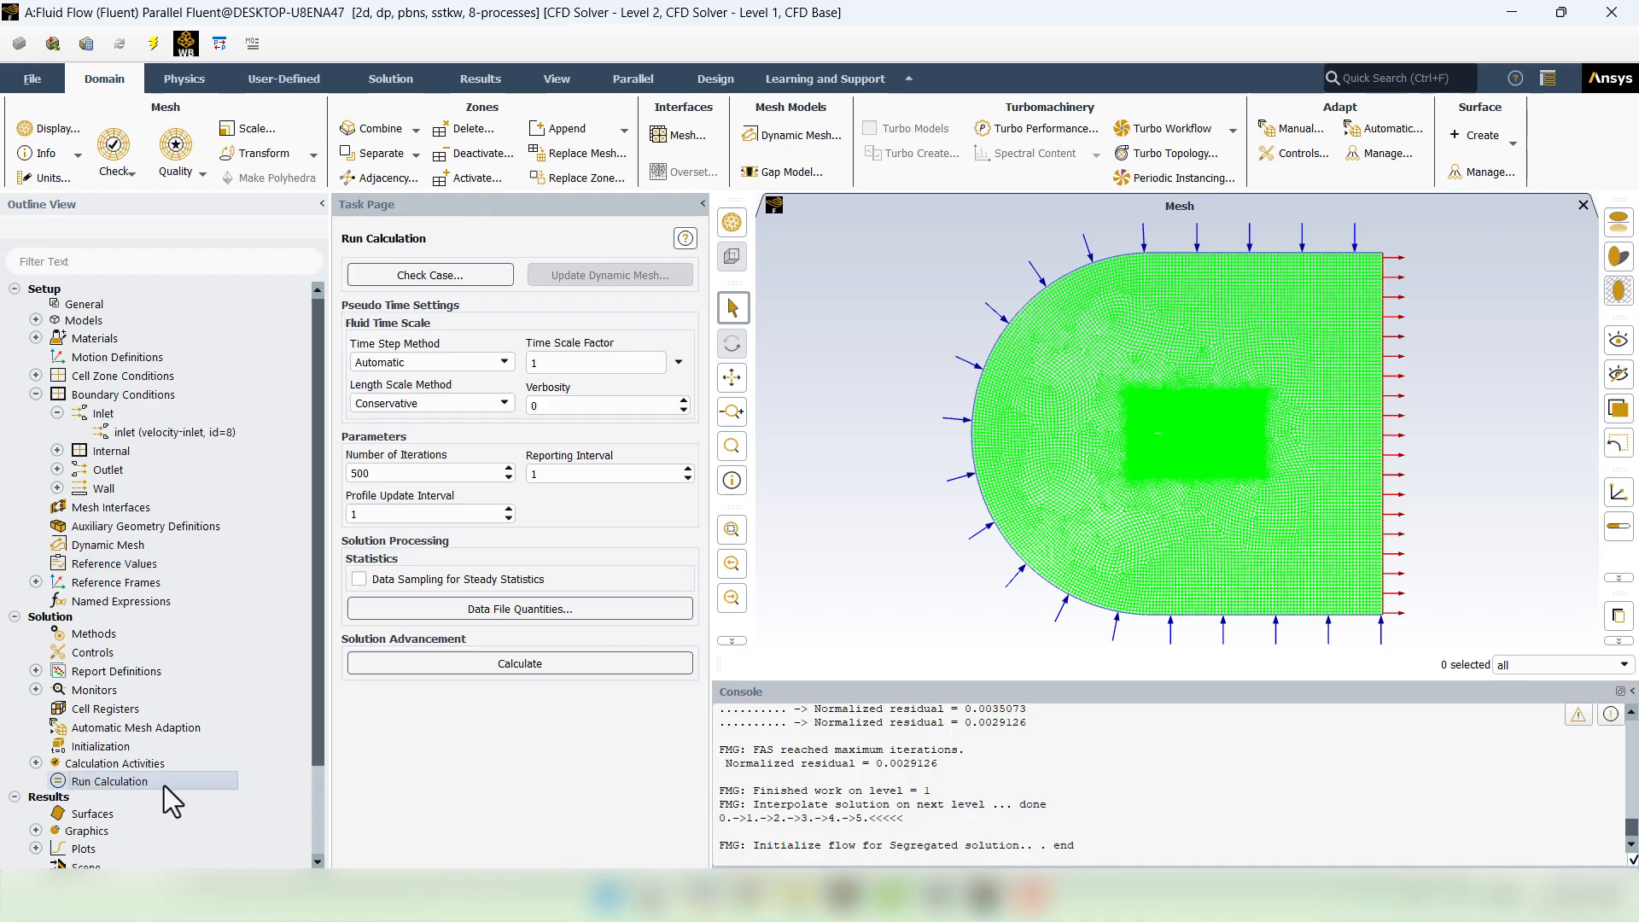
- Run the 500-iteration solution, which converges after 40 iterations, and view the residuals
click(530, 664)
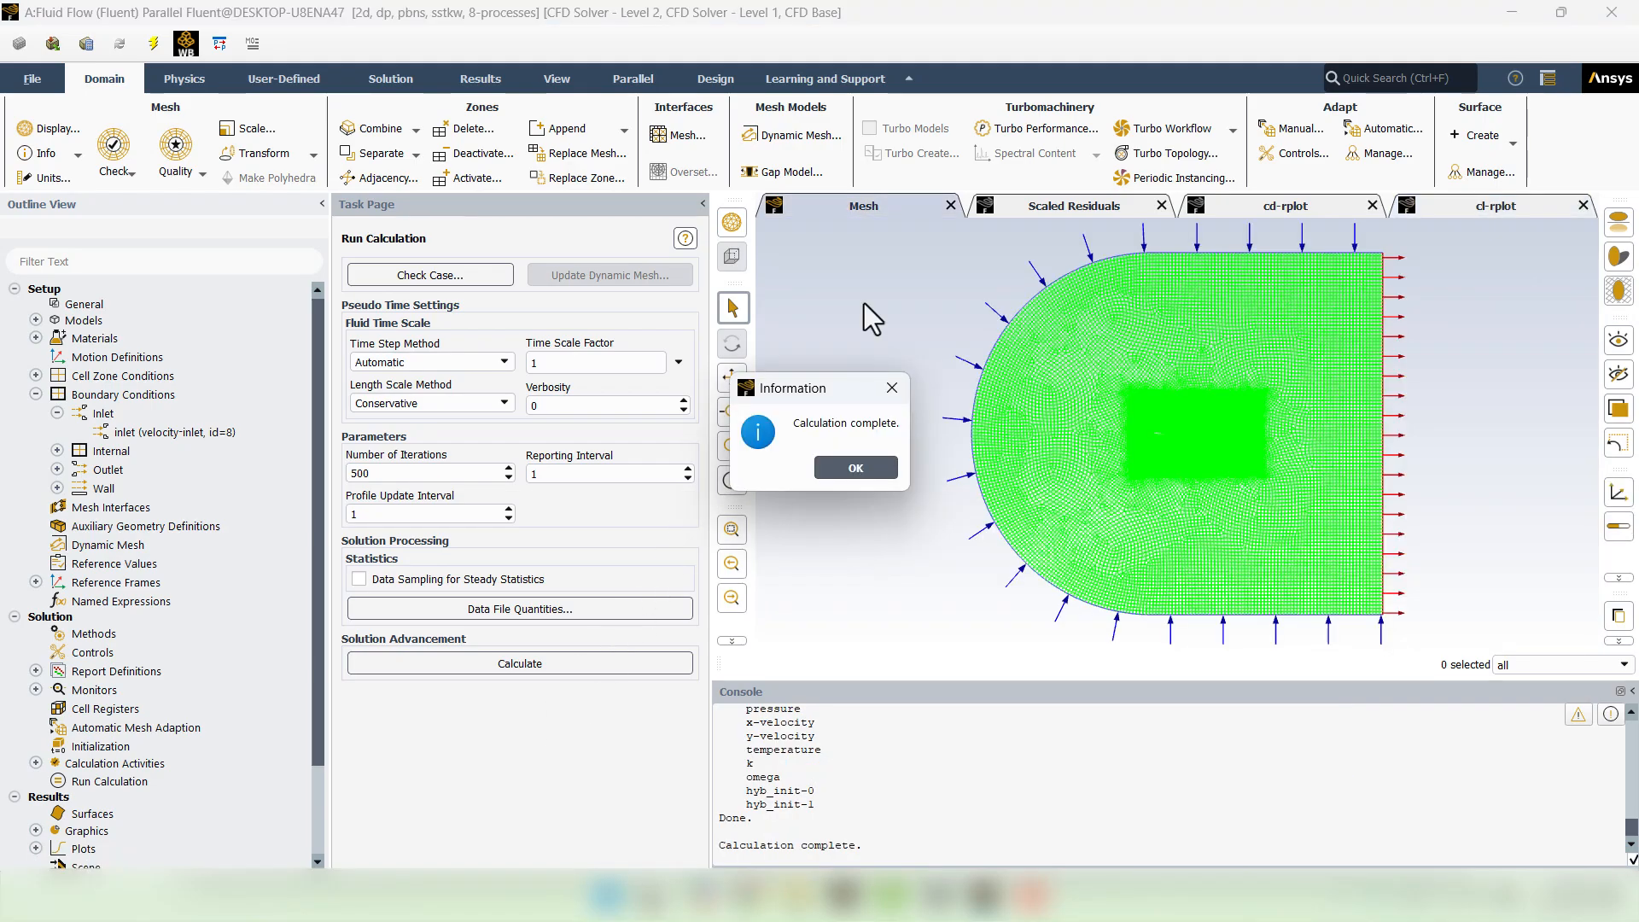
click(842, 475)
click(1078, 210)
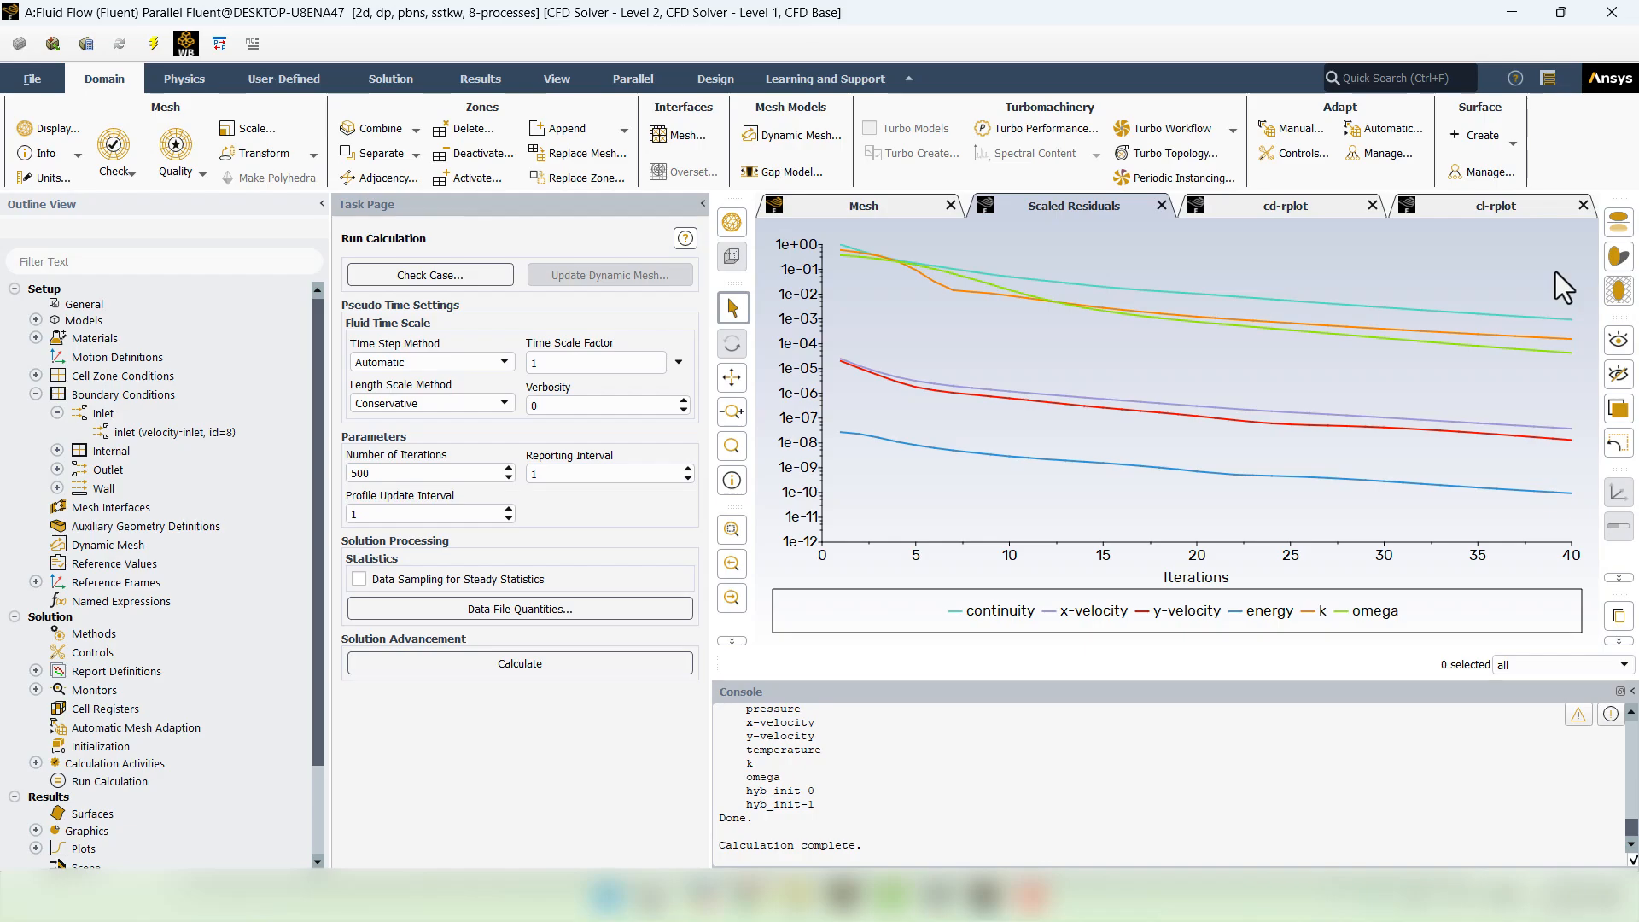
- Read the final coefficients from the plots: Cd near 0.0138, Cl near 0.5237
click(1274, 212)
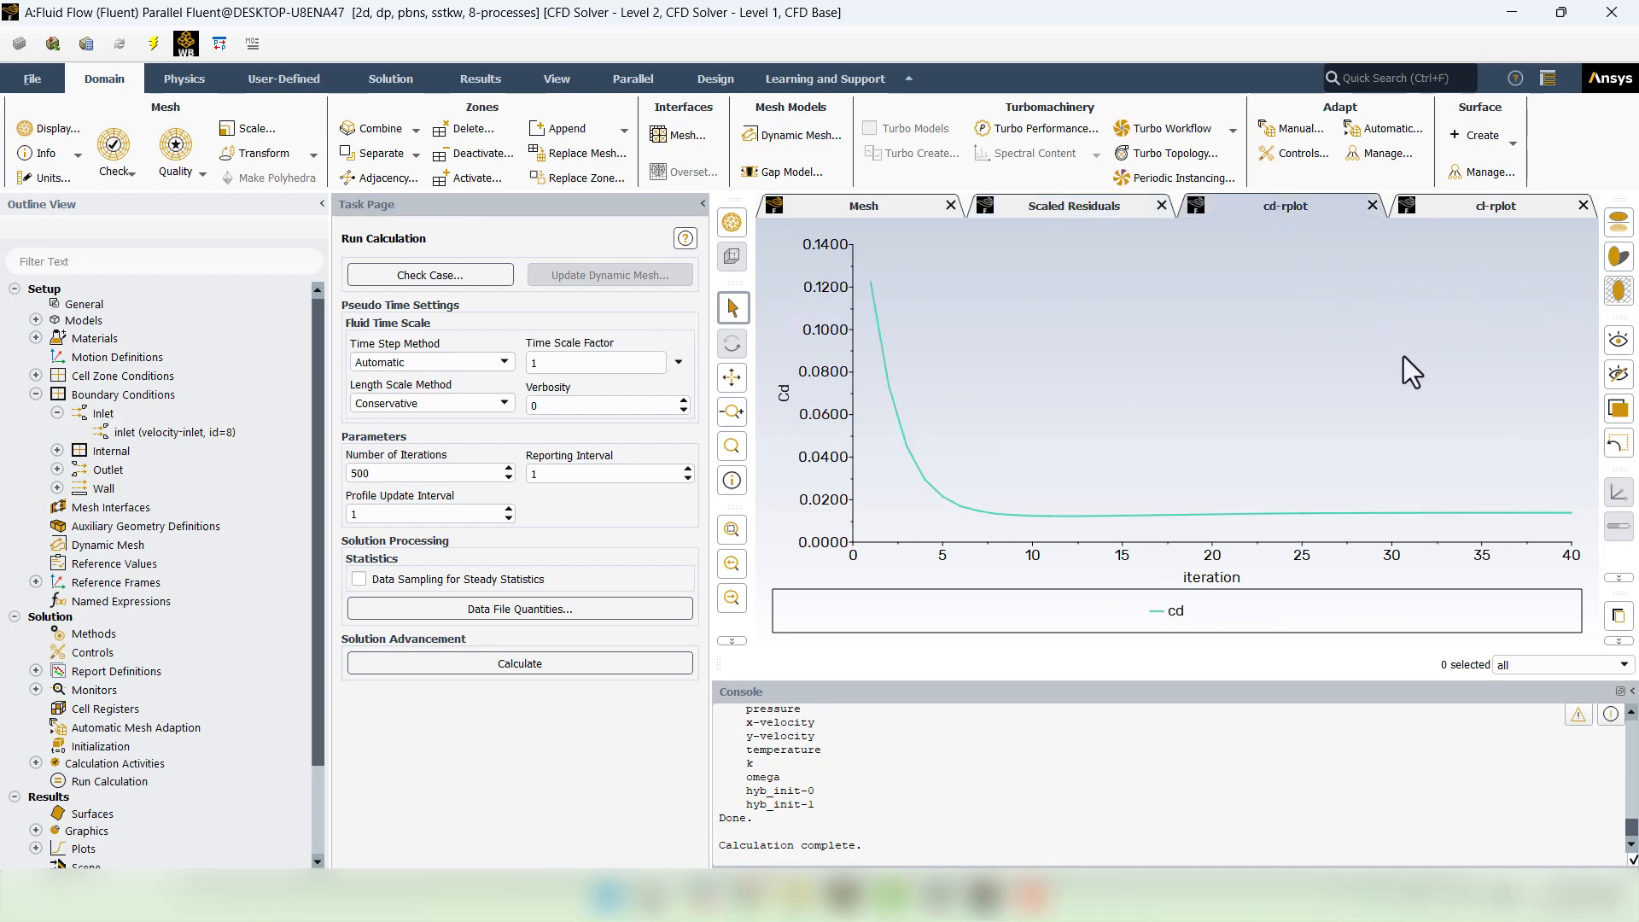
mouse_move(1567, 513)
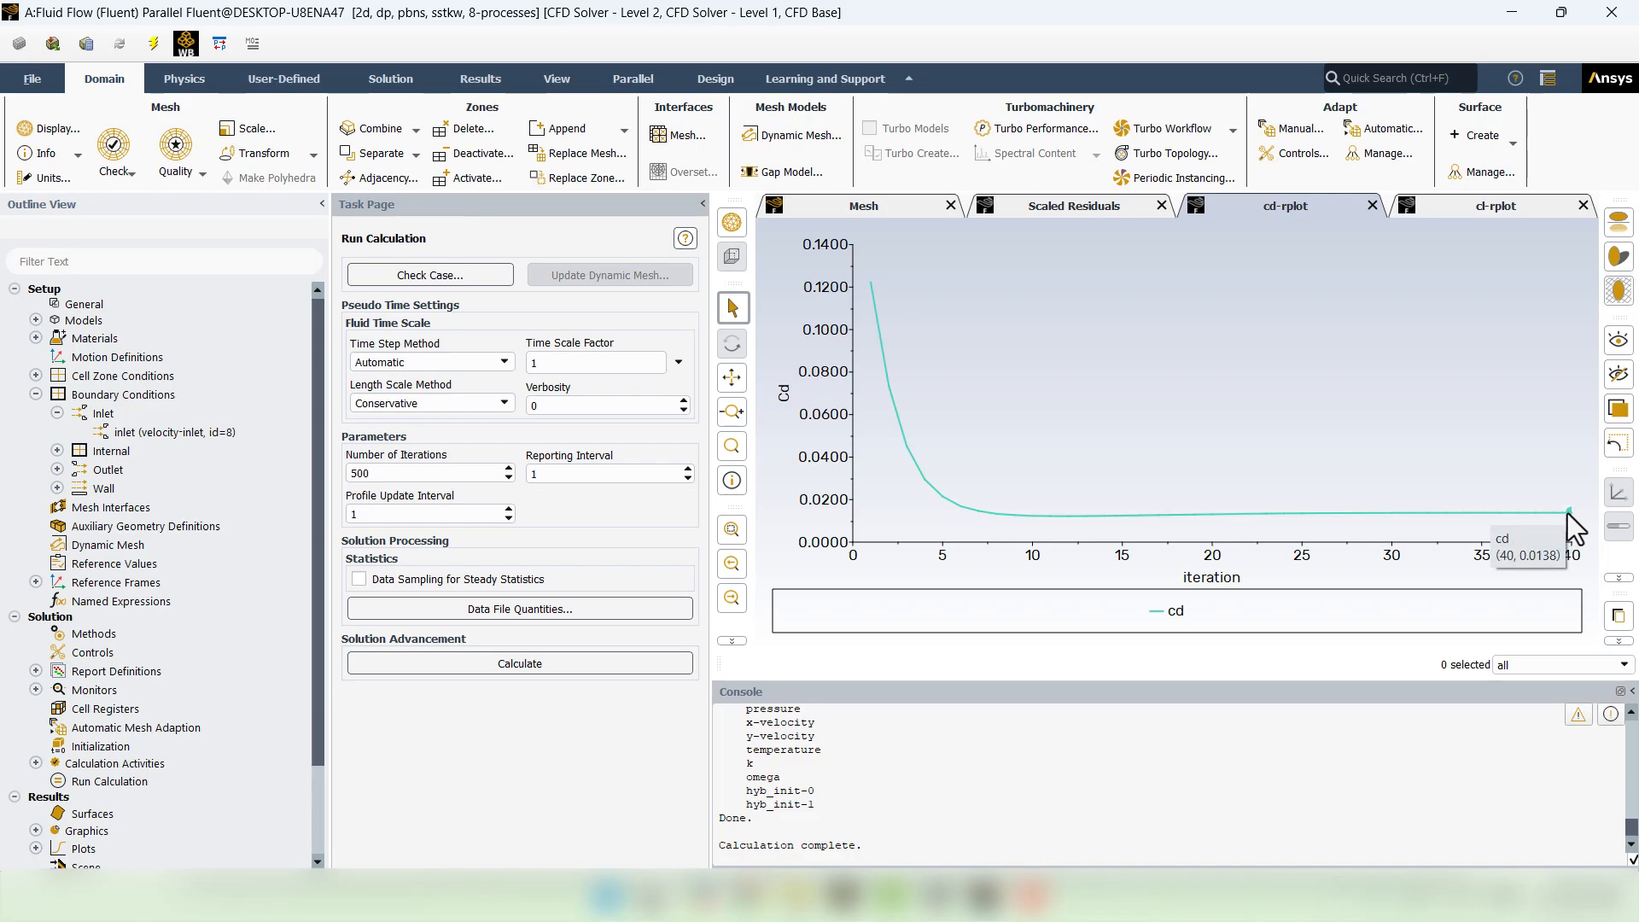
click(1491, 200)
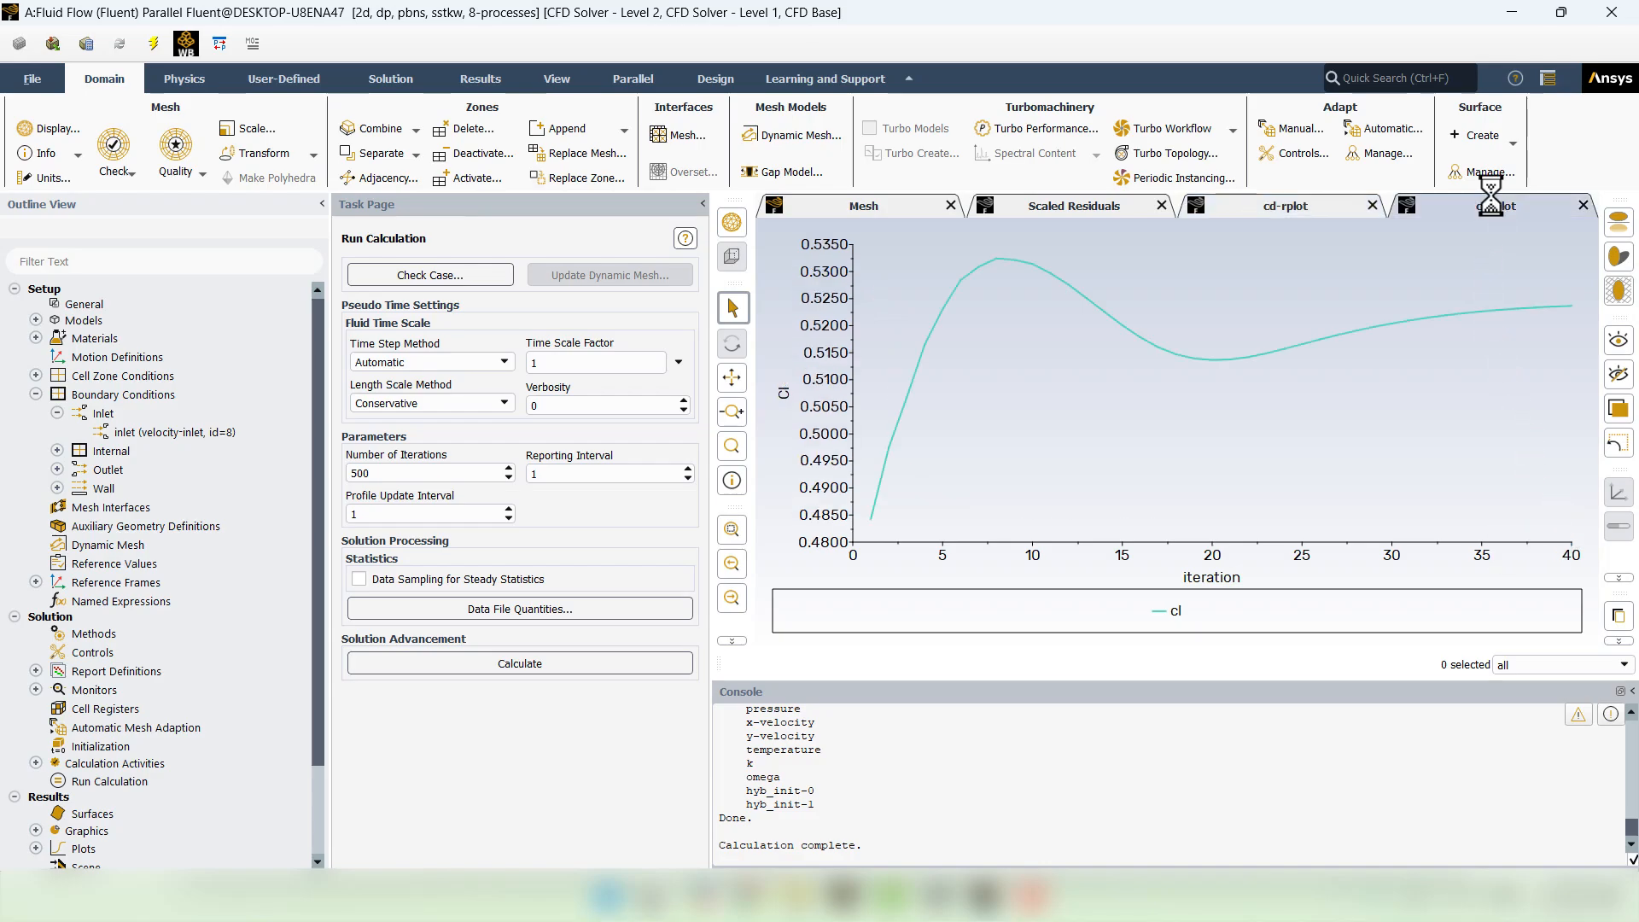
mouse_move(1570, 307)
mouse_move(748, 897)
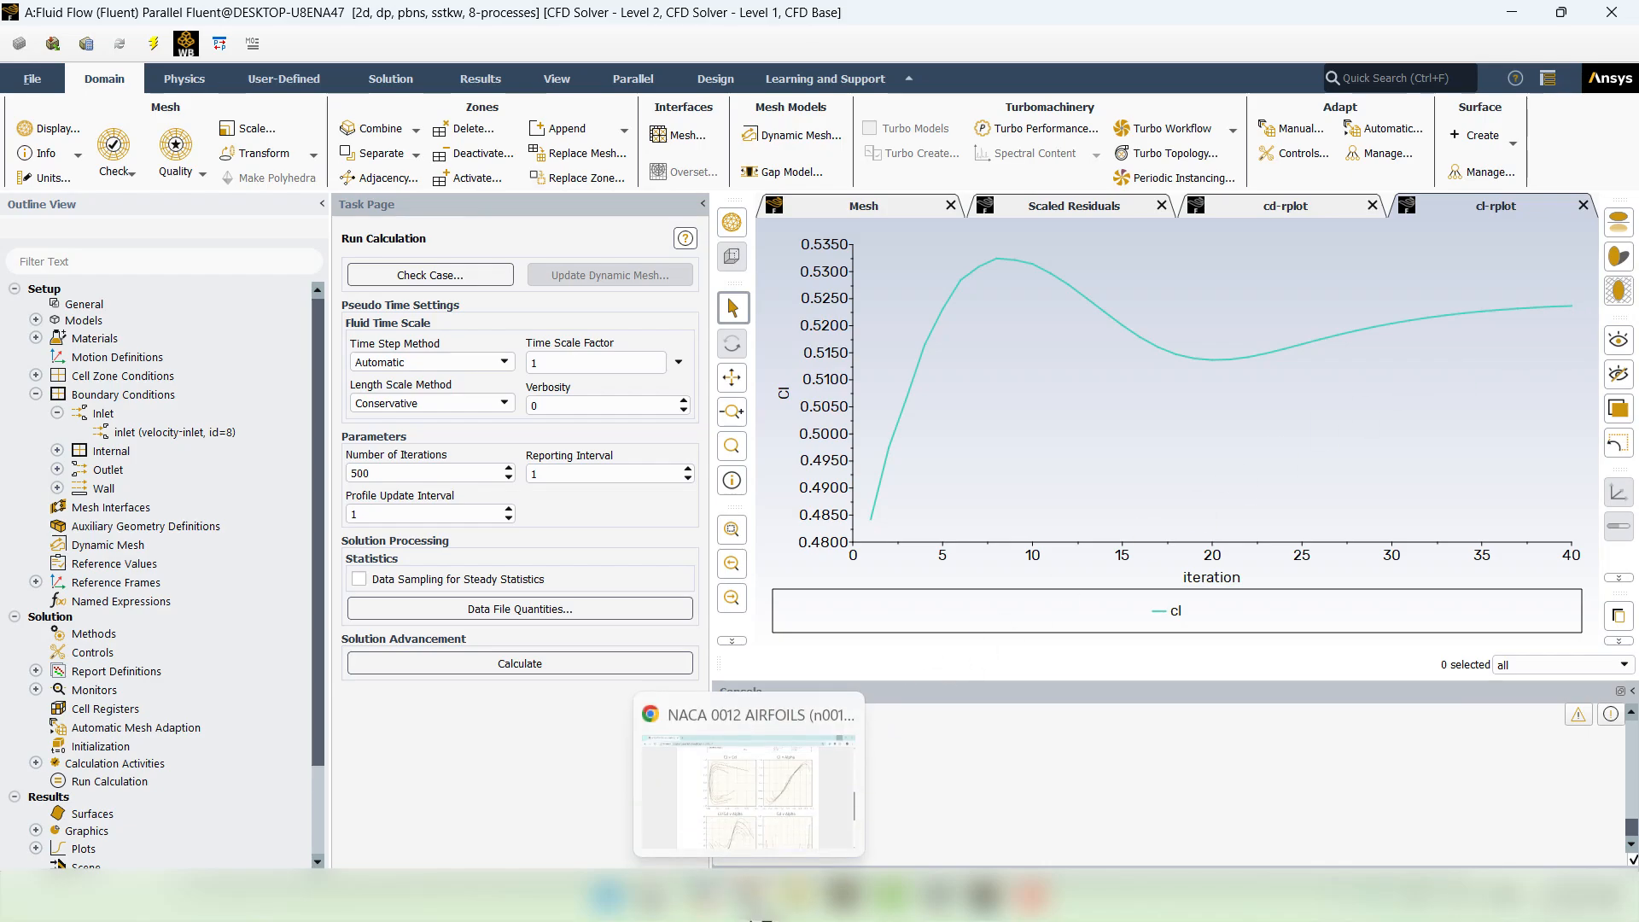
click(744, 807)
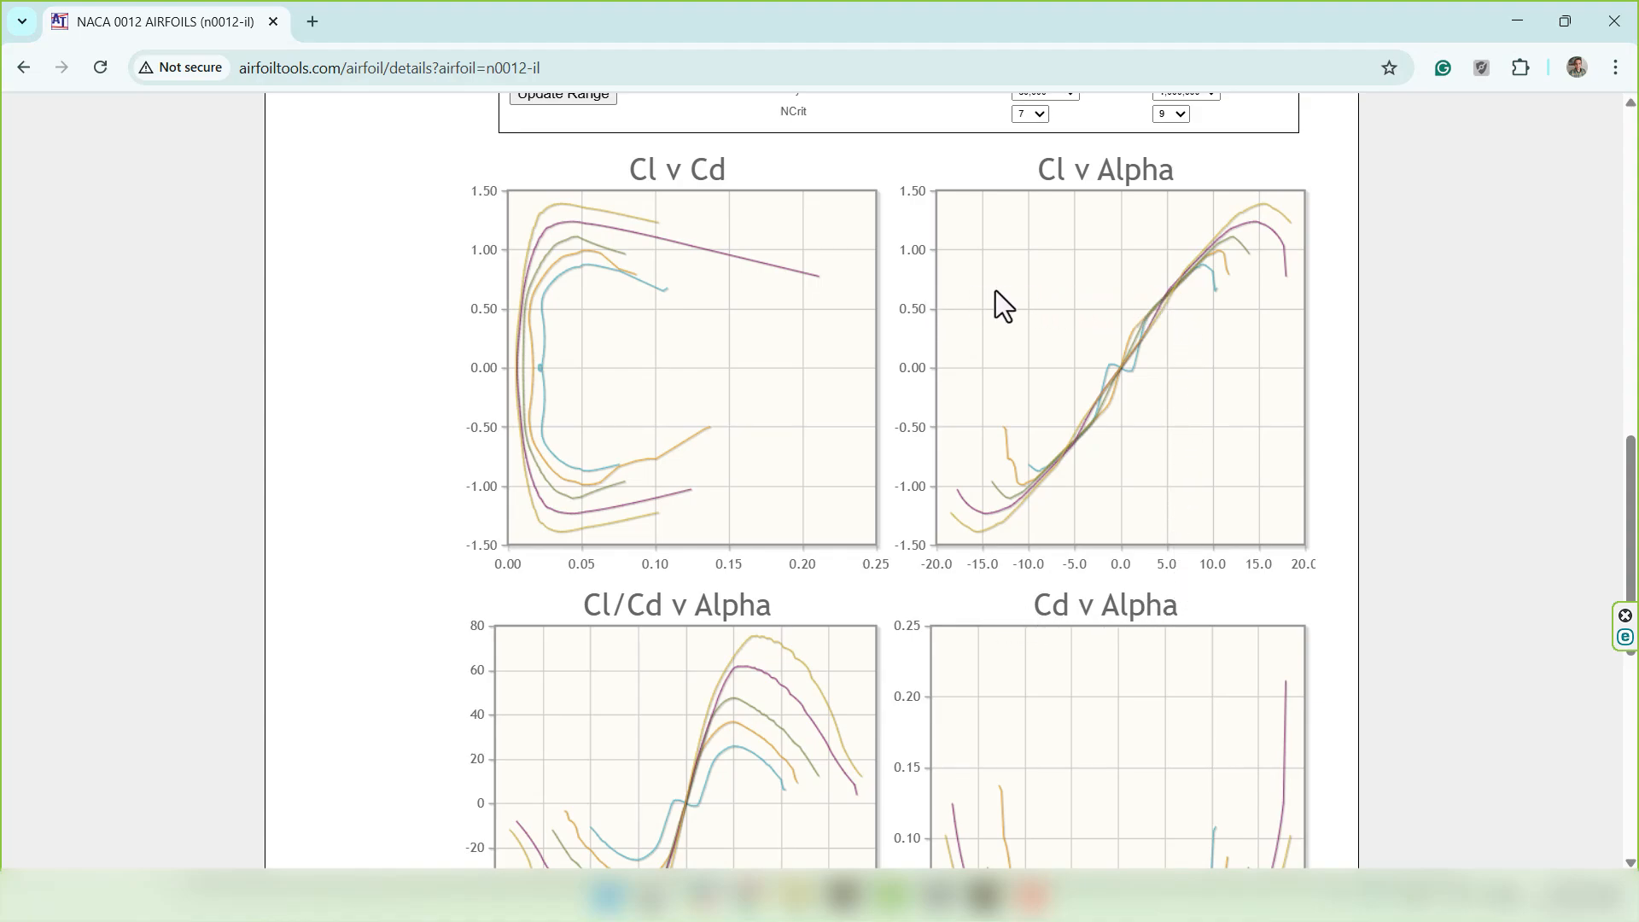
scroll(1206, 457, down, 2)
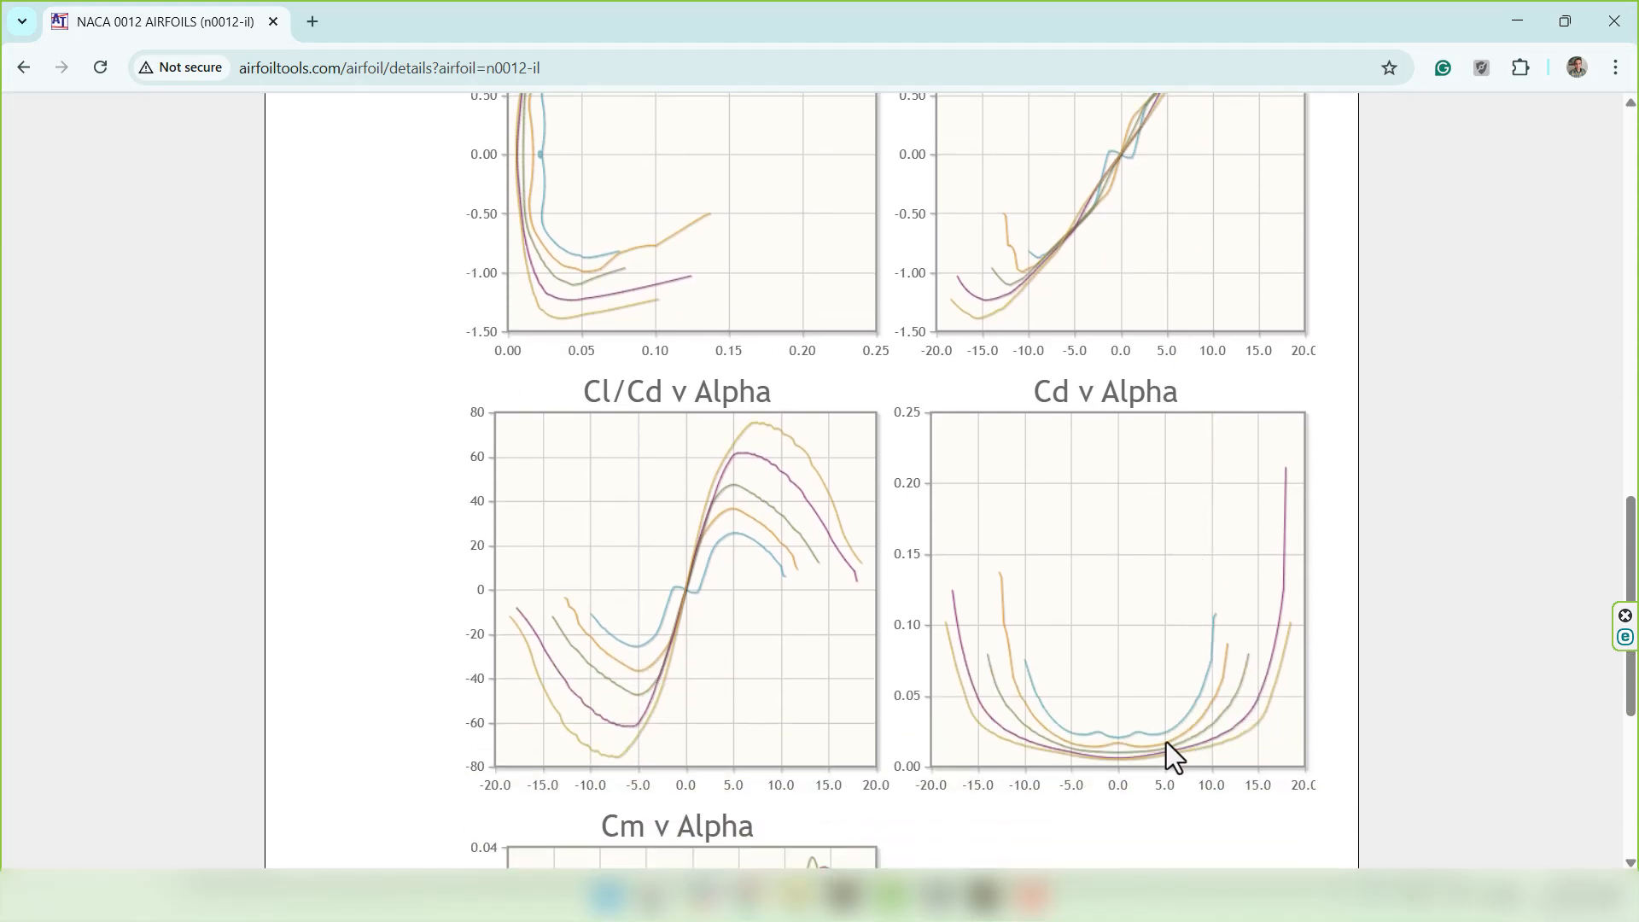
scroll(1357, 546, up, 2)
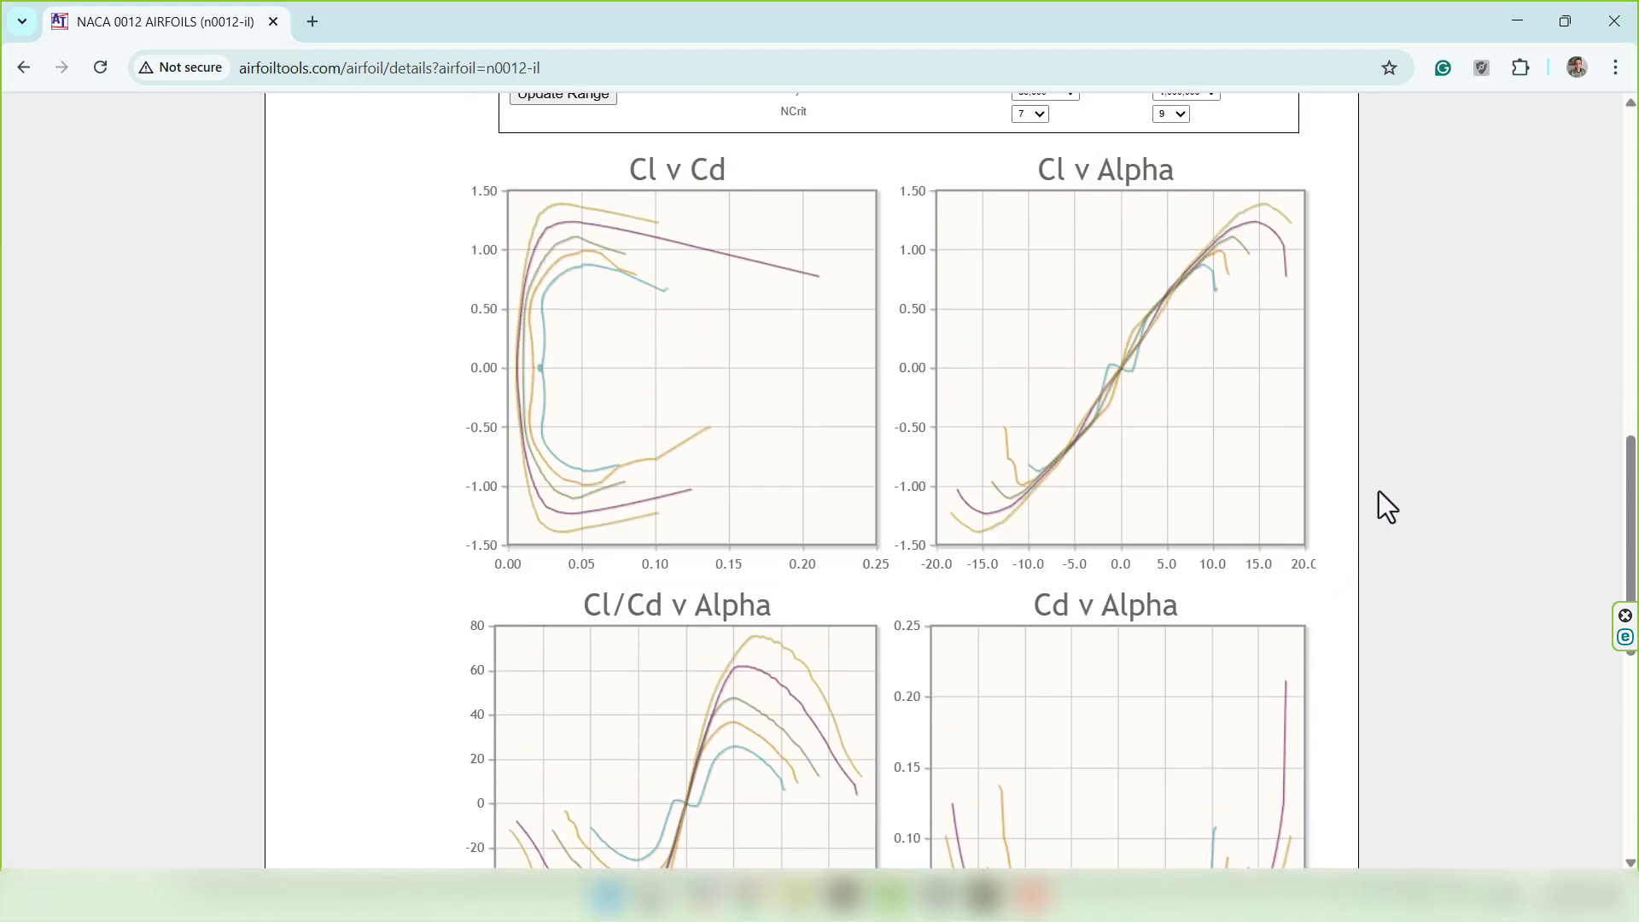
scroll(1383, 504, up, 1)
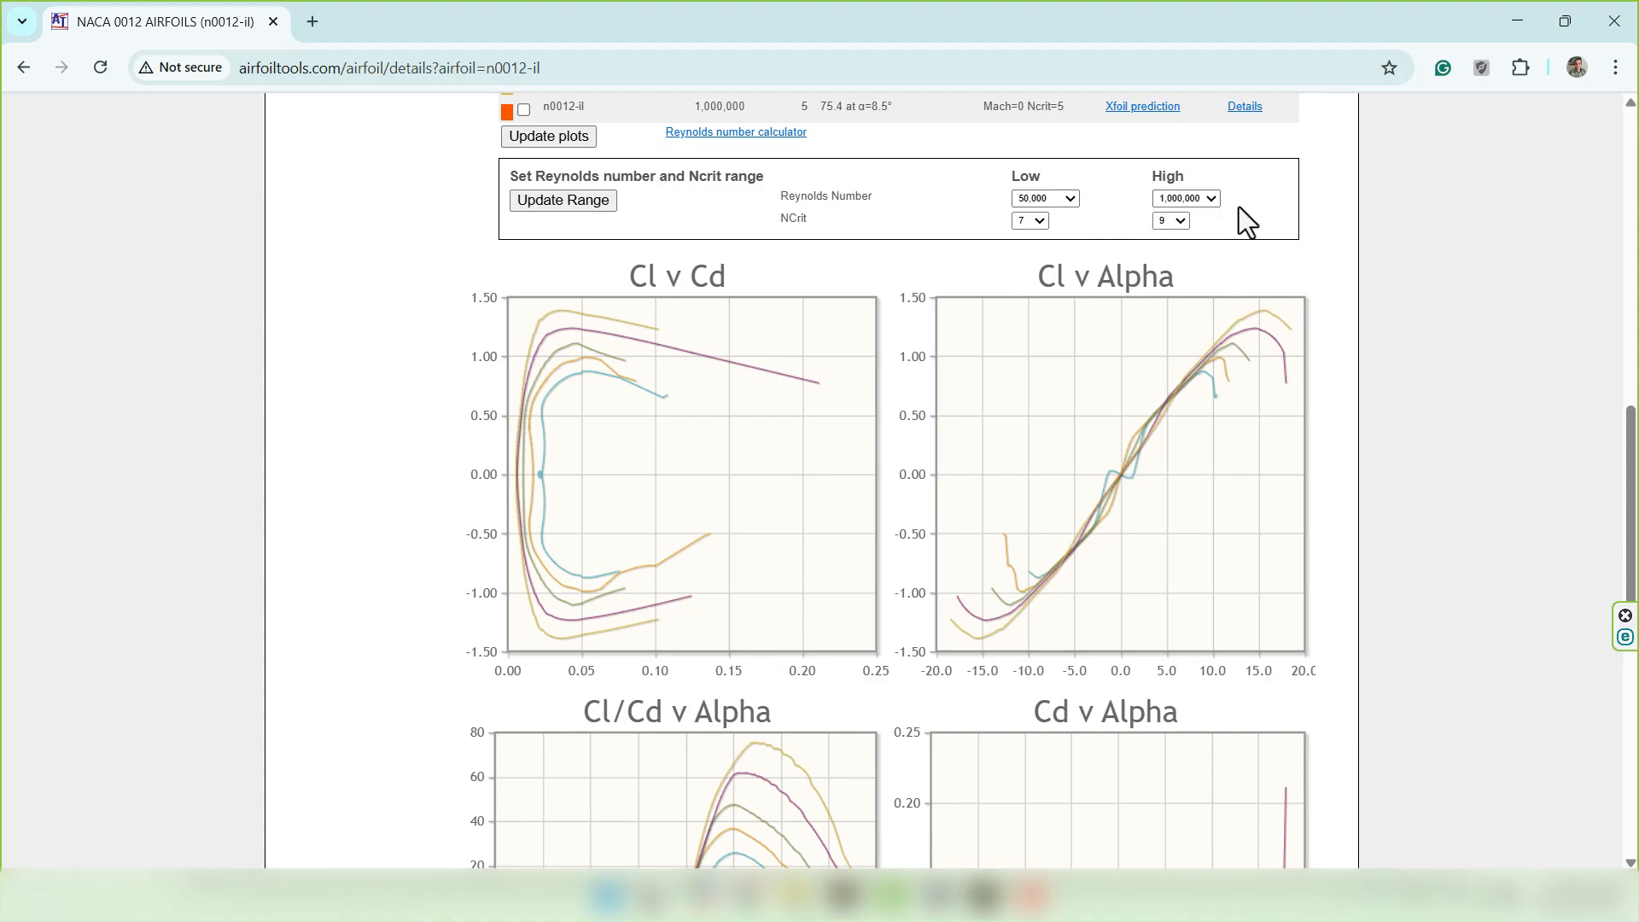
click(984, 895)
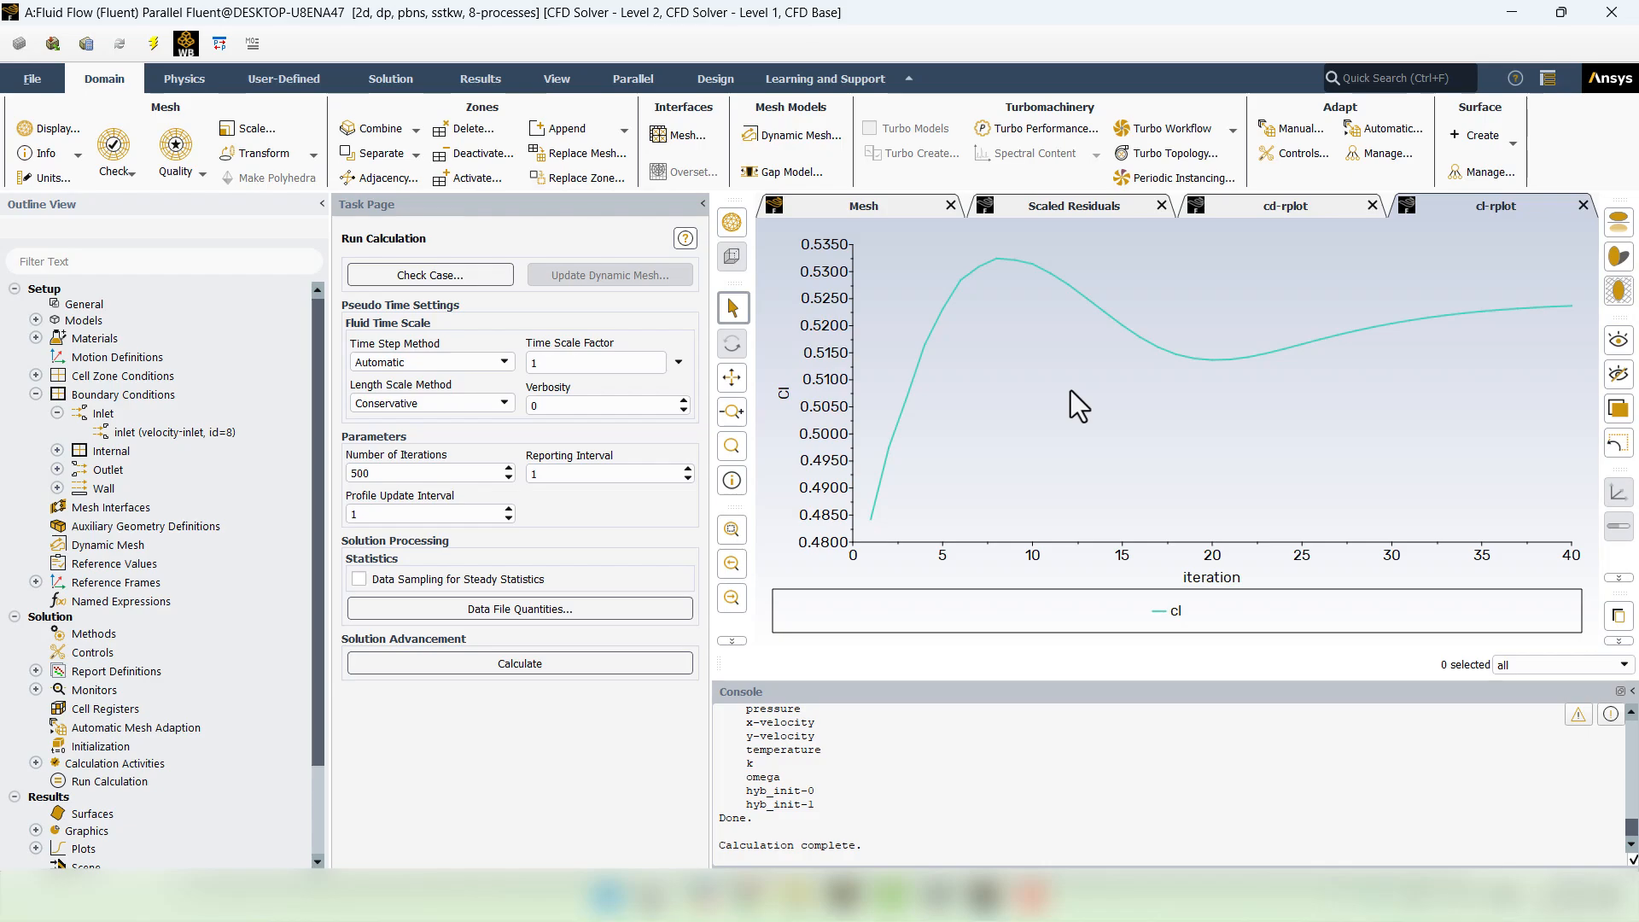
- Redisplay the saved velocity magnitude contour and zoom in on the airfoil
scroll(38, 743, down, 2)
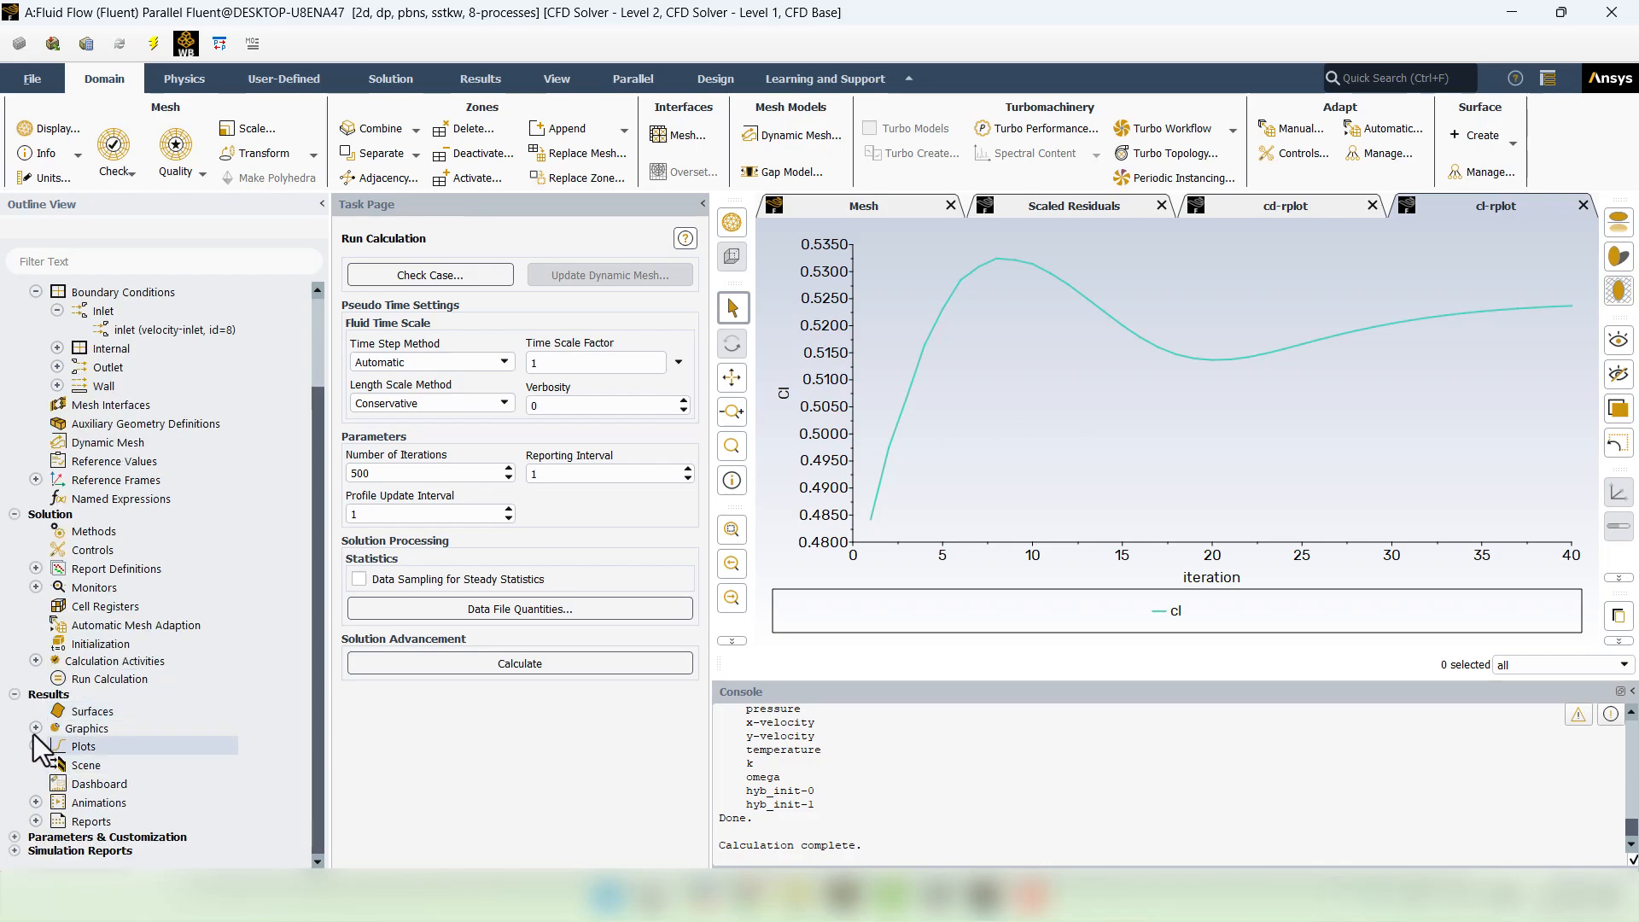
click(35, 727)
click(57, 765)
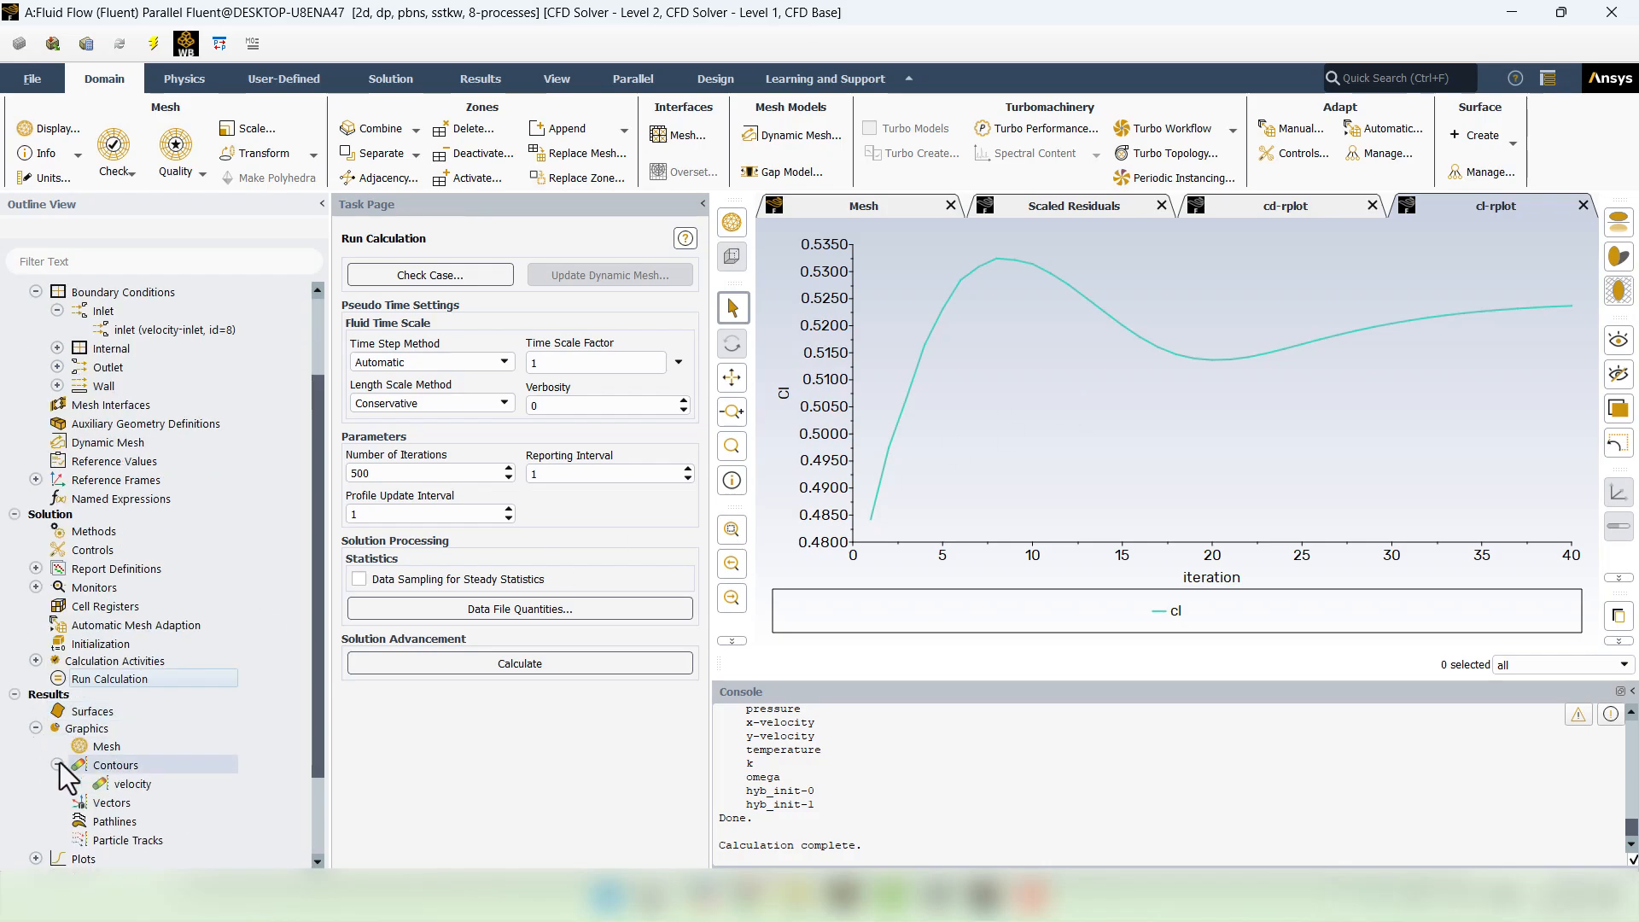
double_click(106, 785)
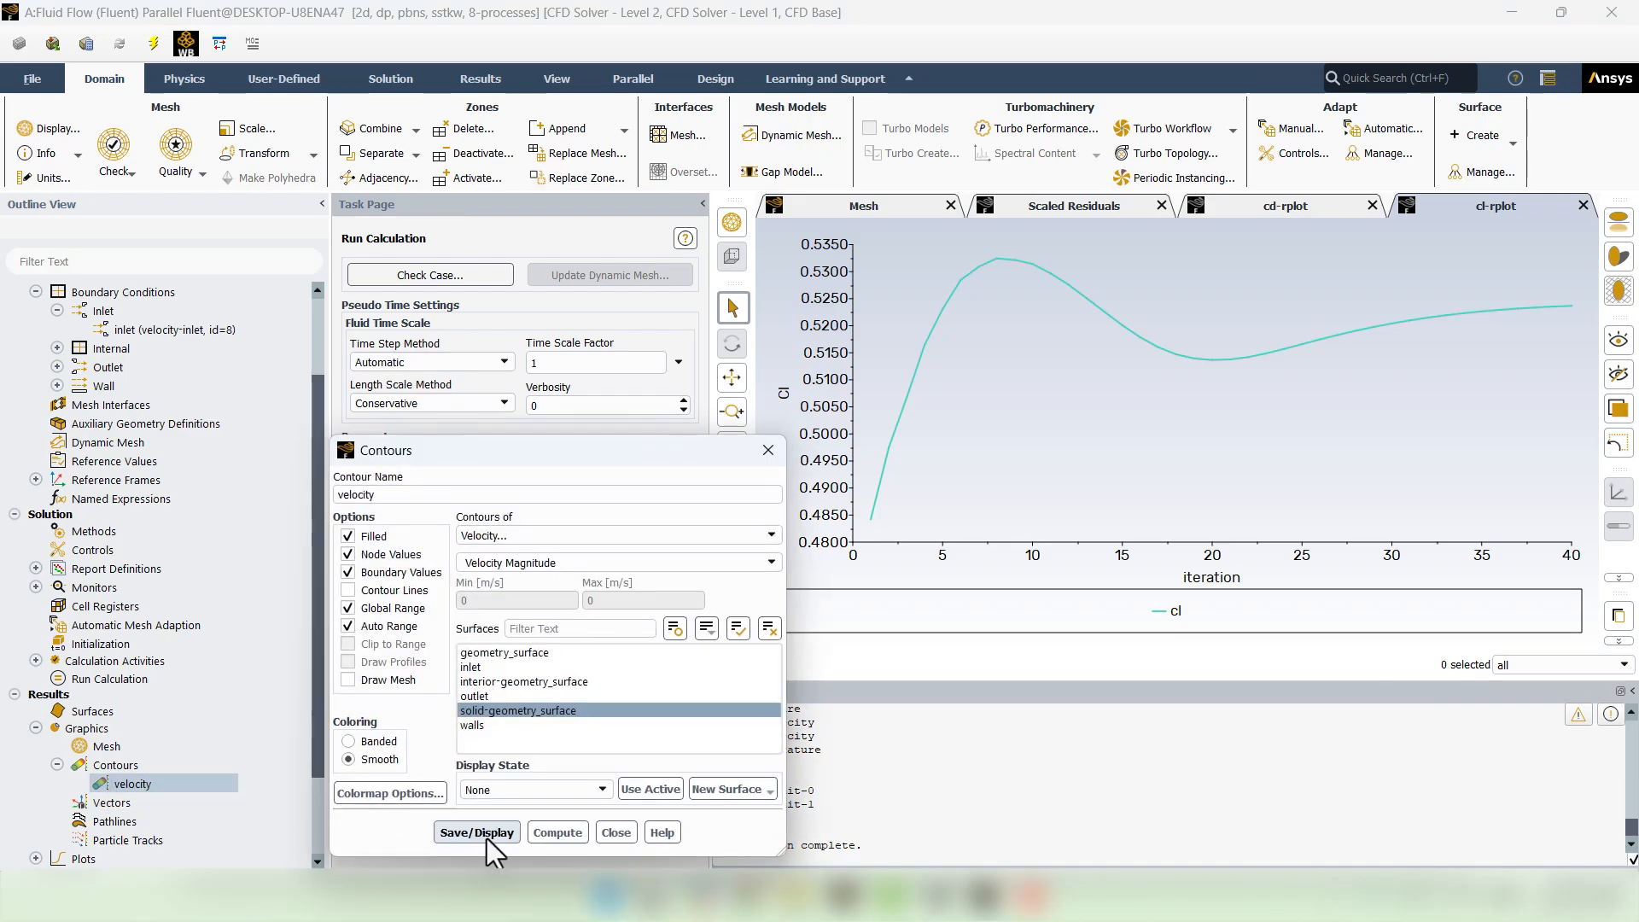
click(477, 832)
click(615, 832)
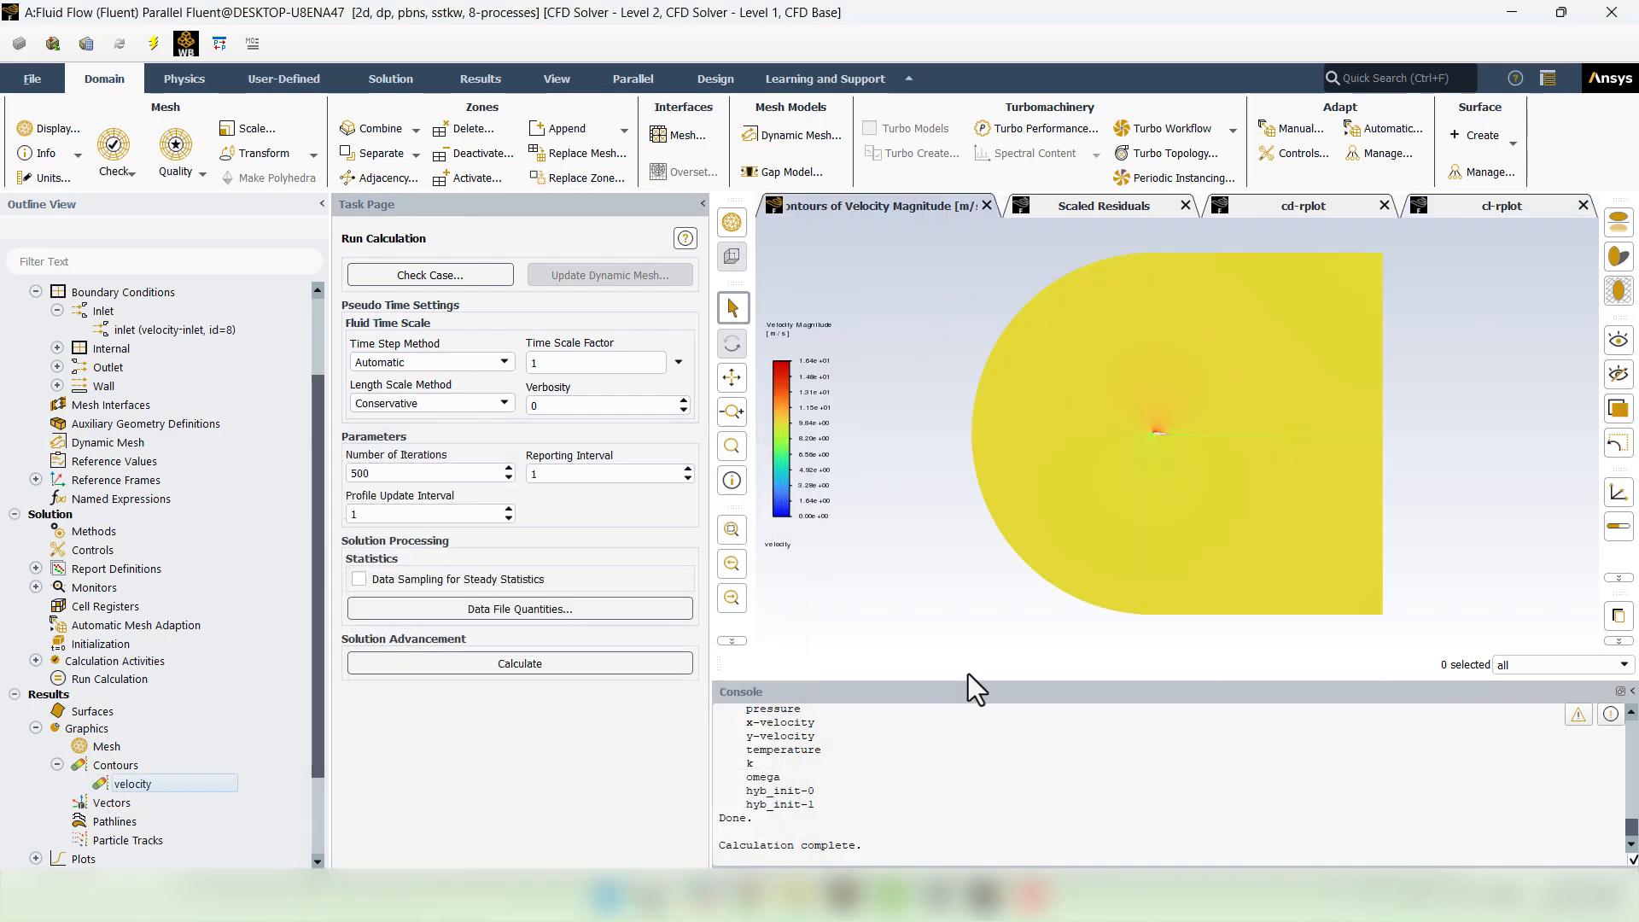
scroll(1145, 438, up, 8)
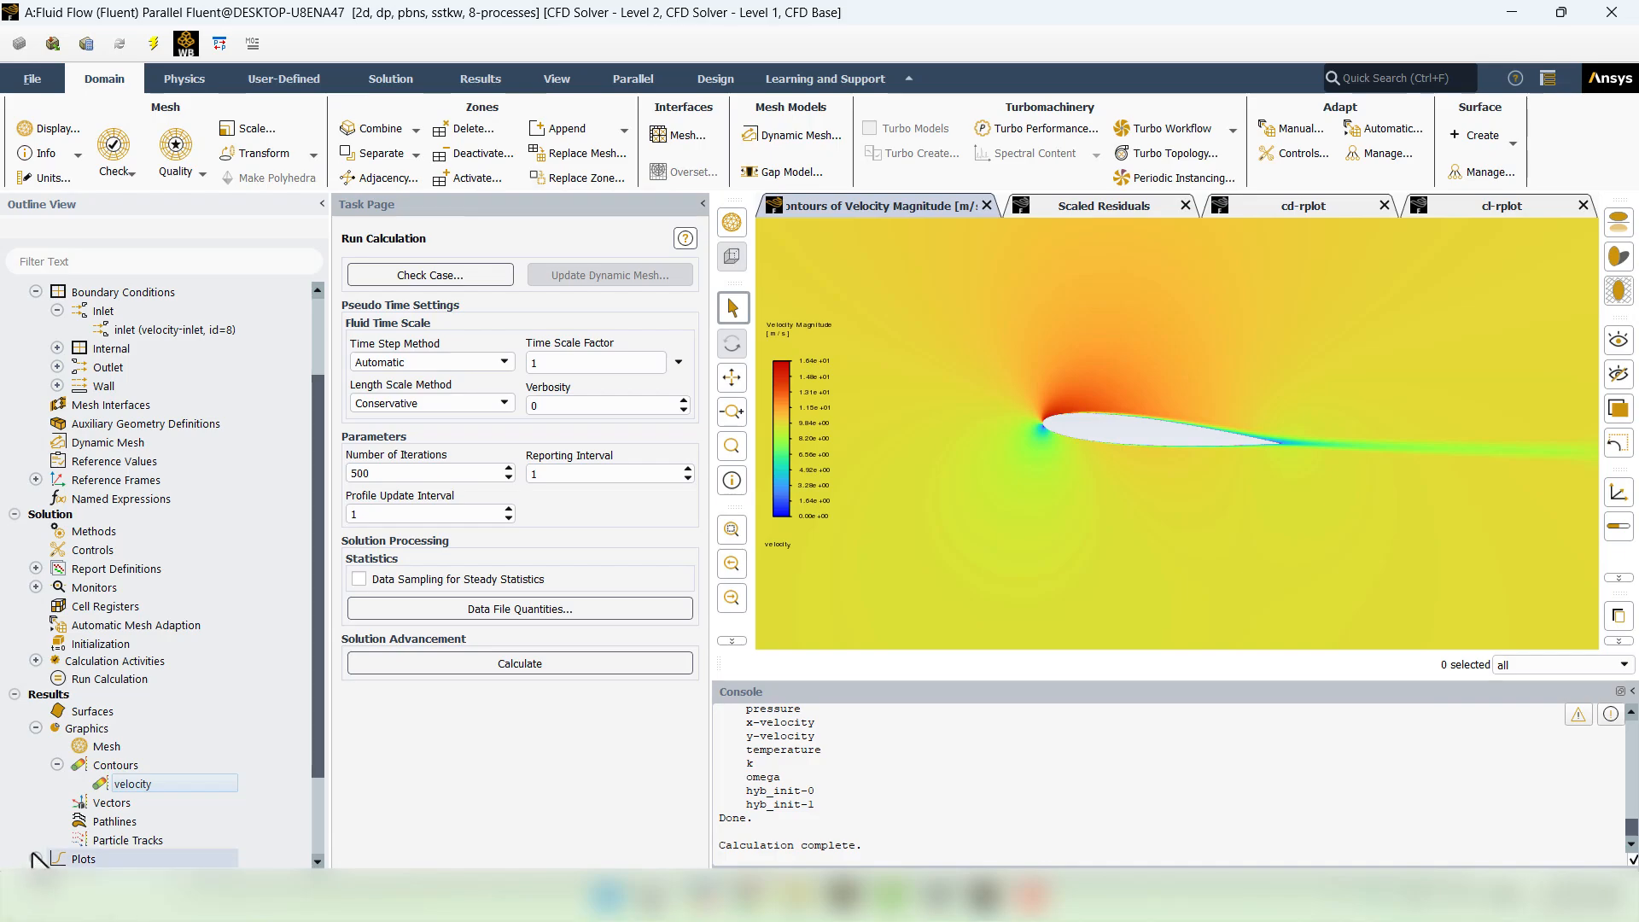
- Create contour-1 of Turbulence > Wall Yplus on the walls surface and display it
right_click(111, 765)
click(143, 777)
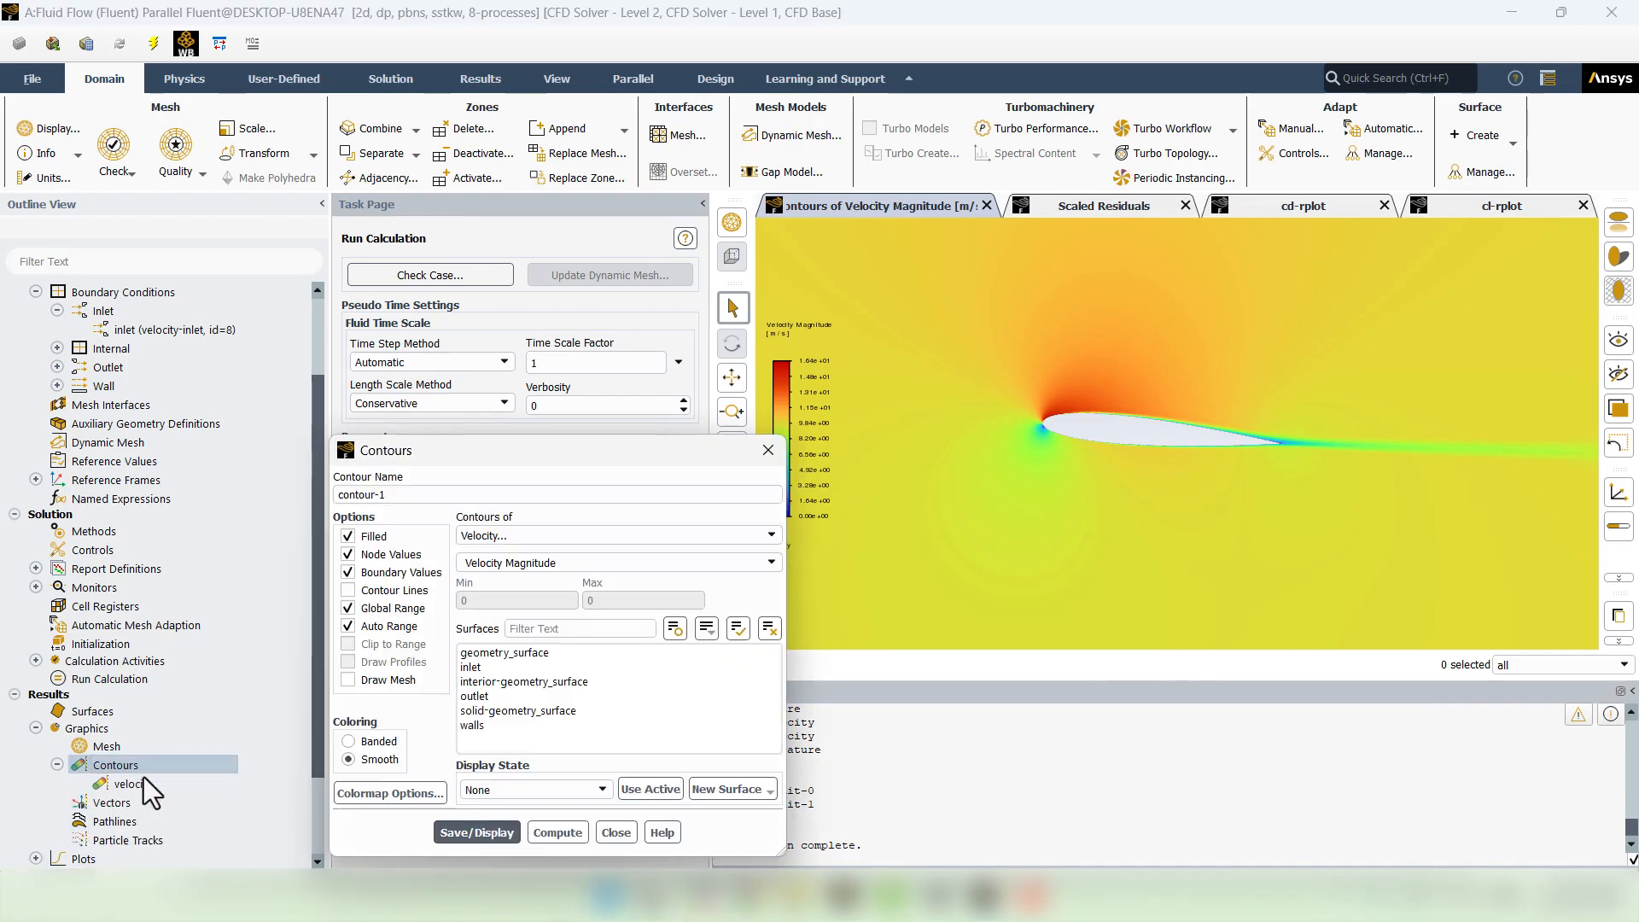
click(496, 536)
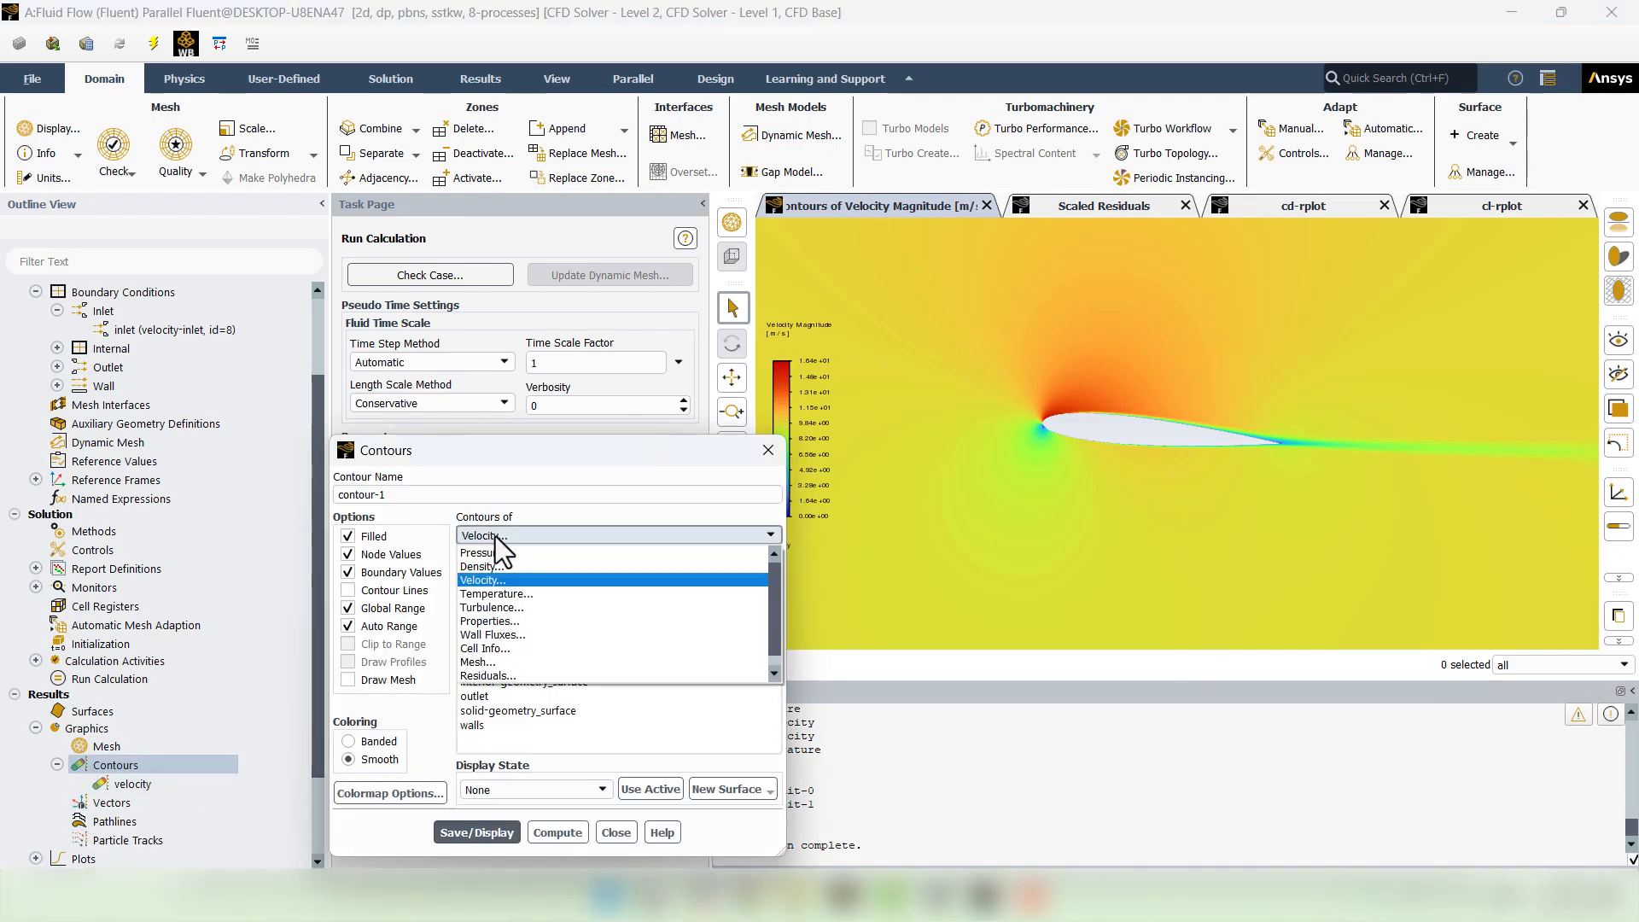
click(516, 608)
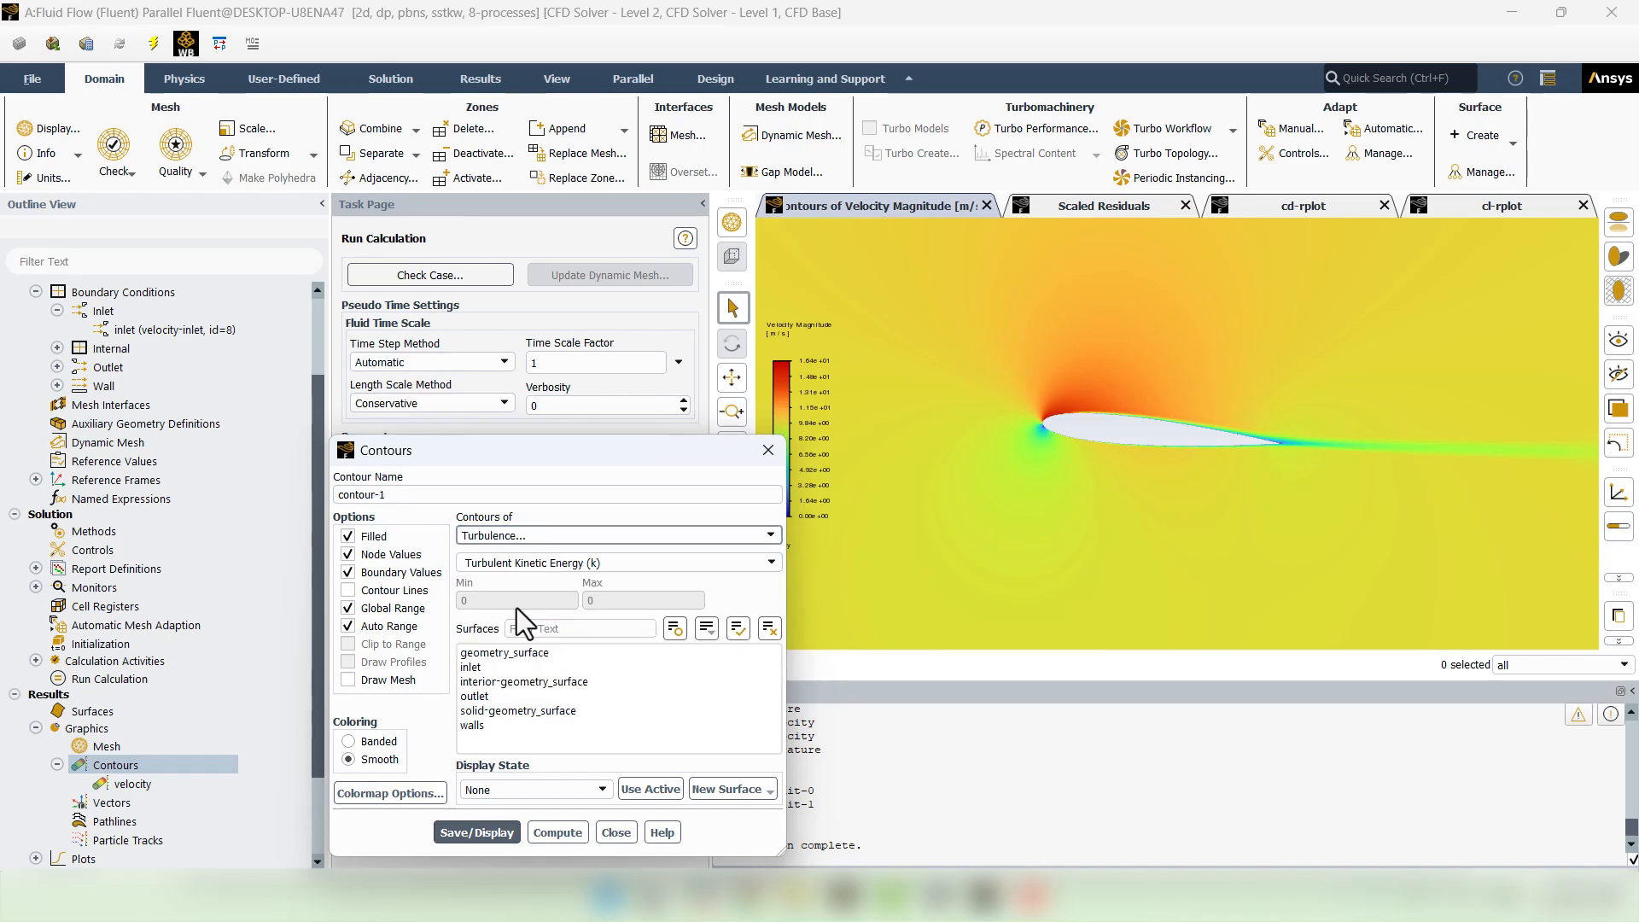
click(770, 562)
scroll(705, 601, down, 2)
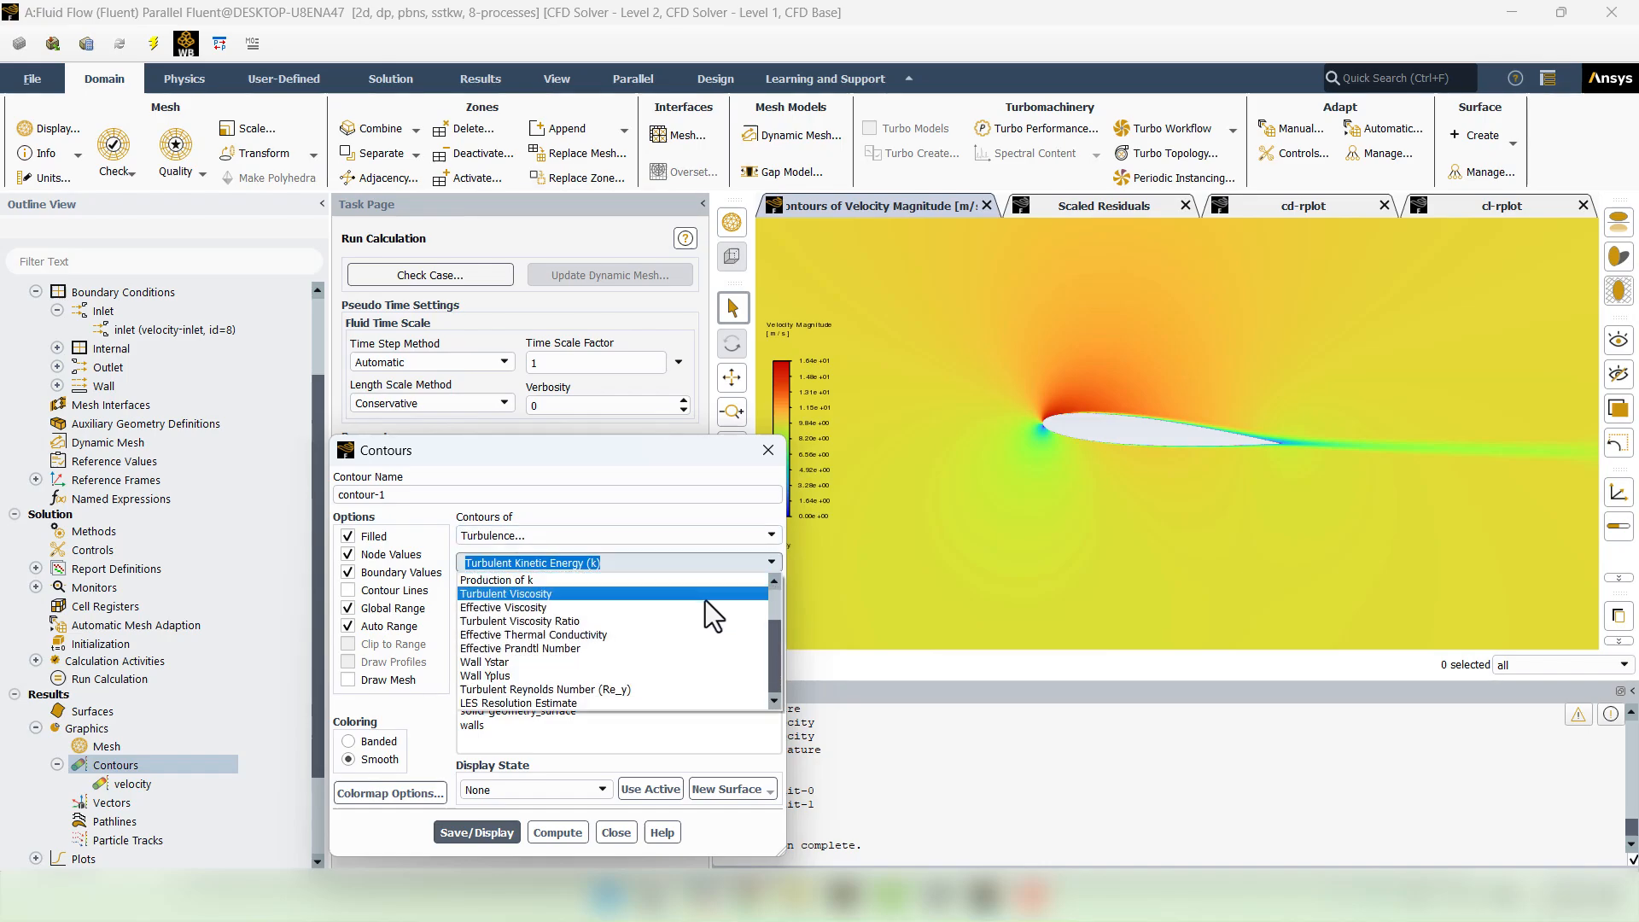
click(597, 677)
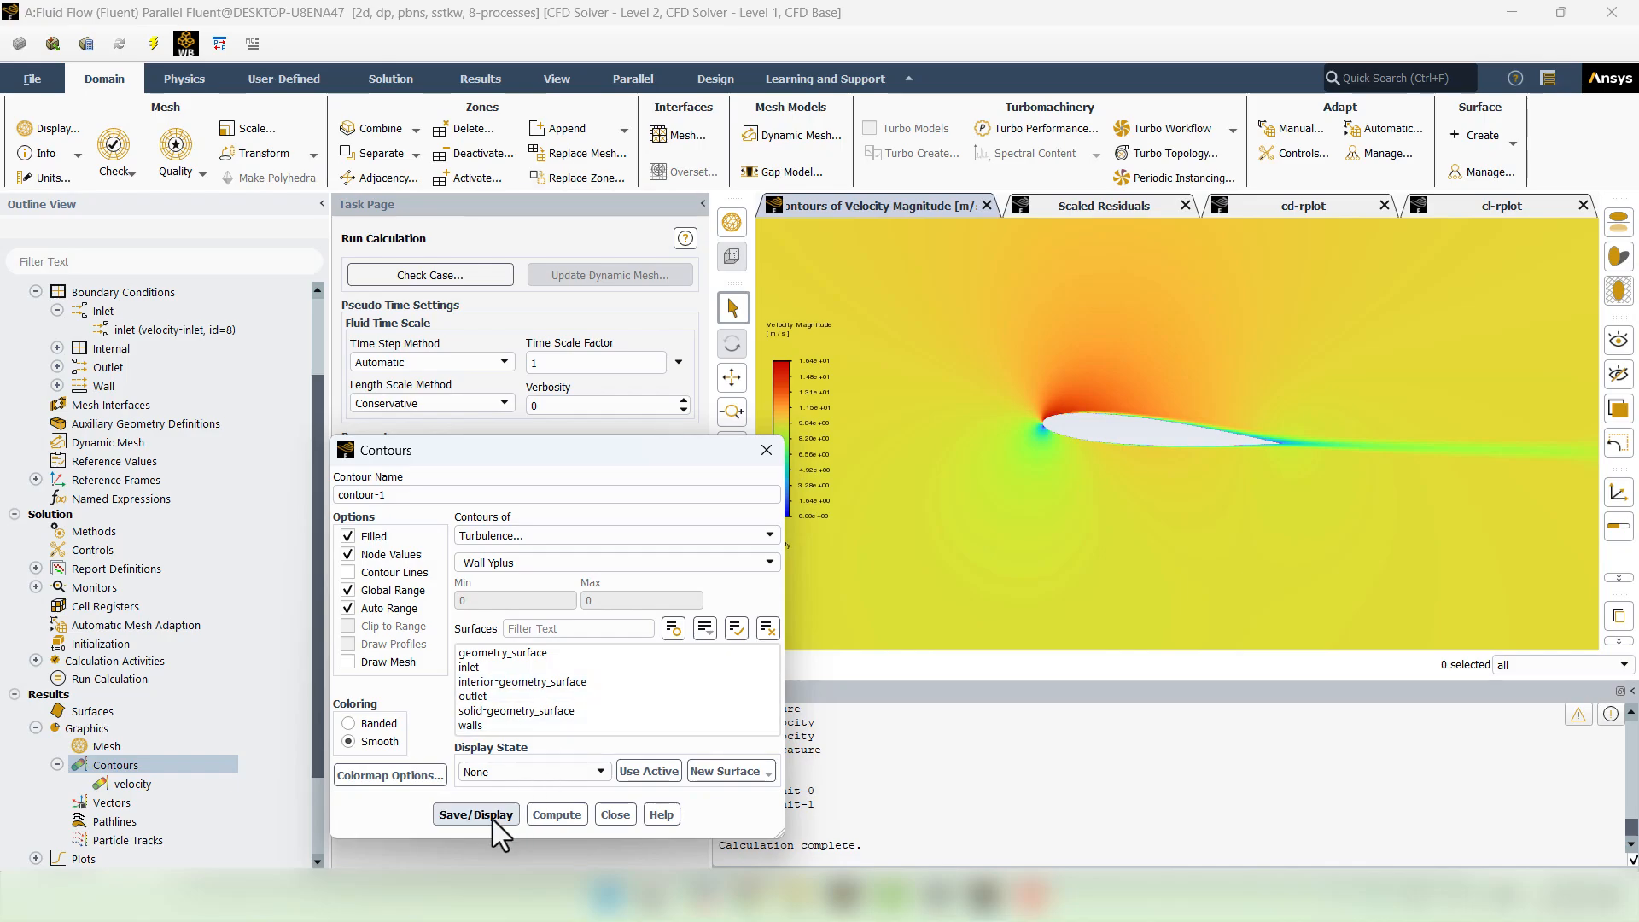
click(473, 726)
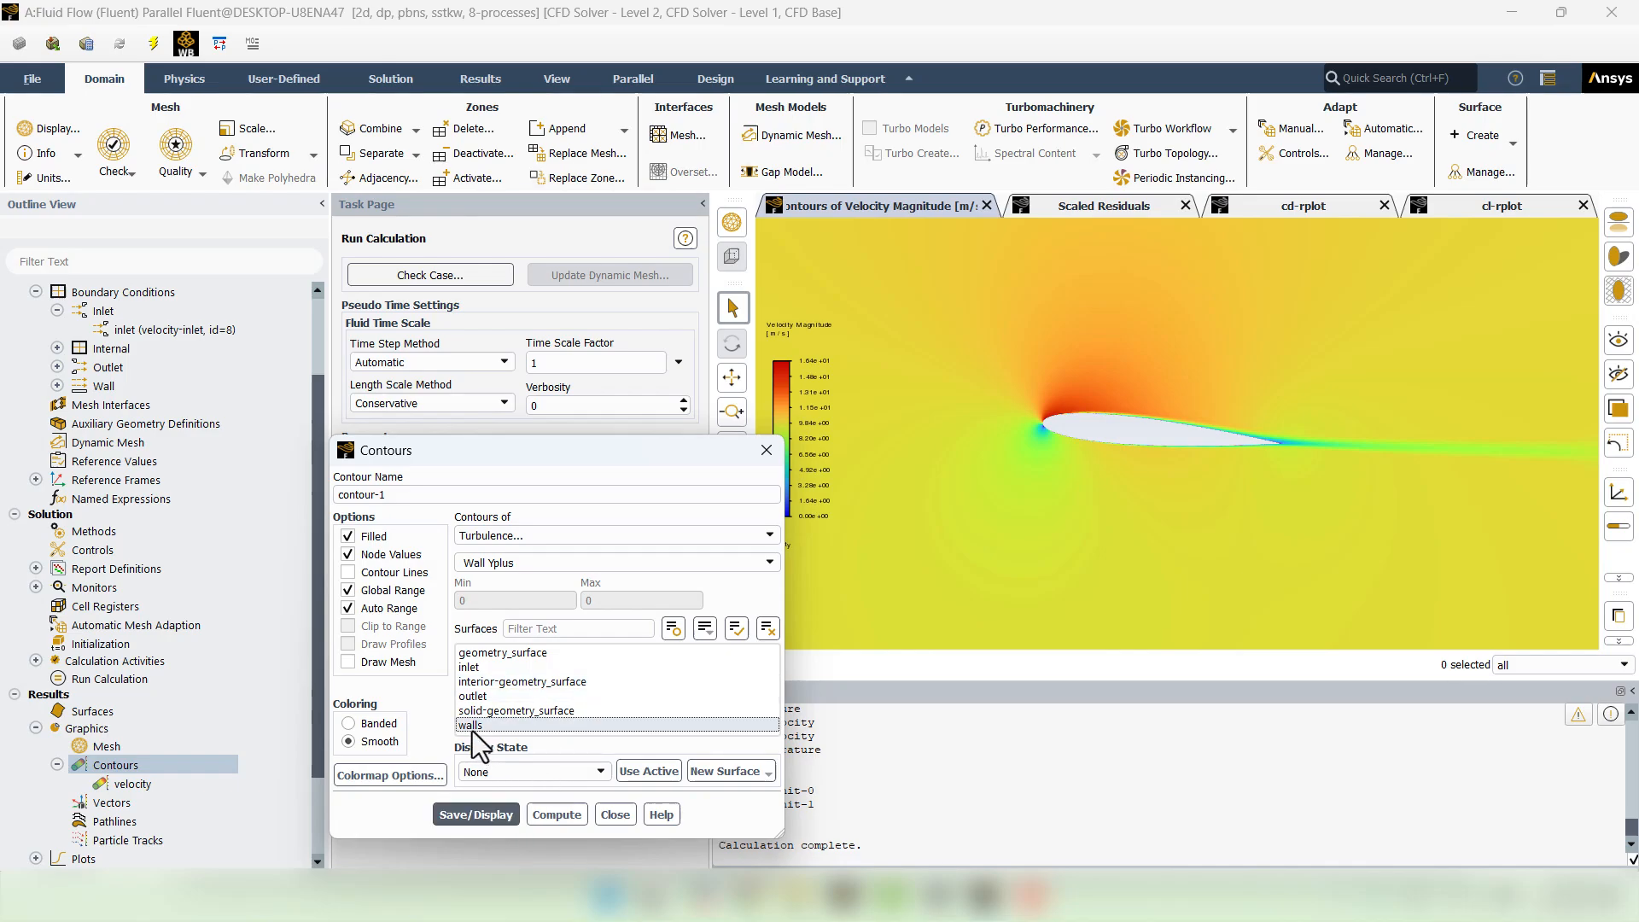
click(472, 814)
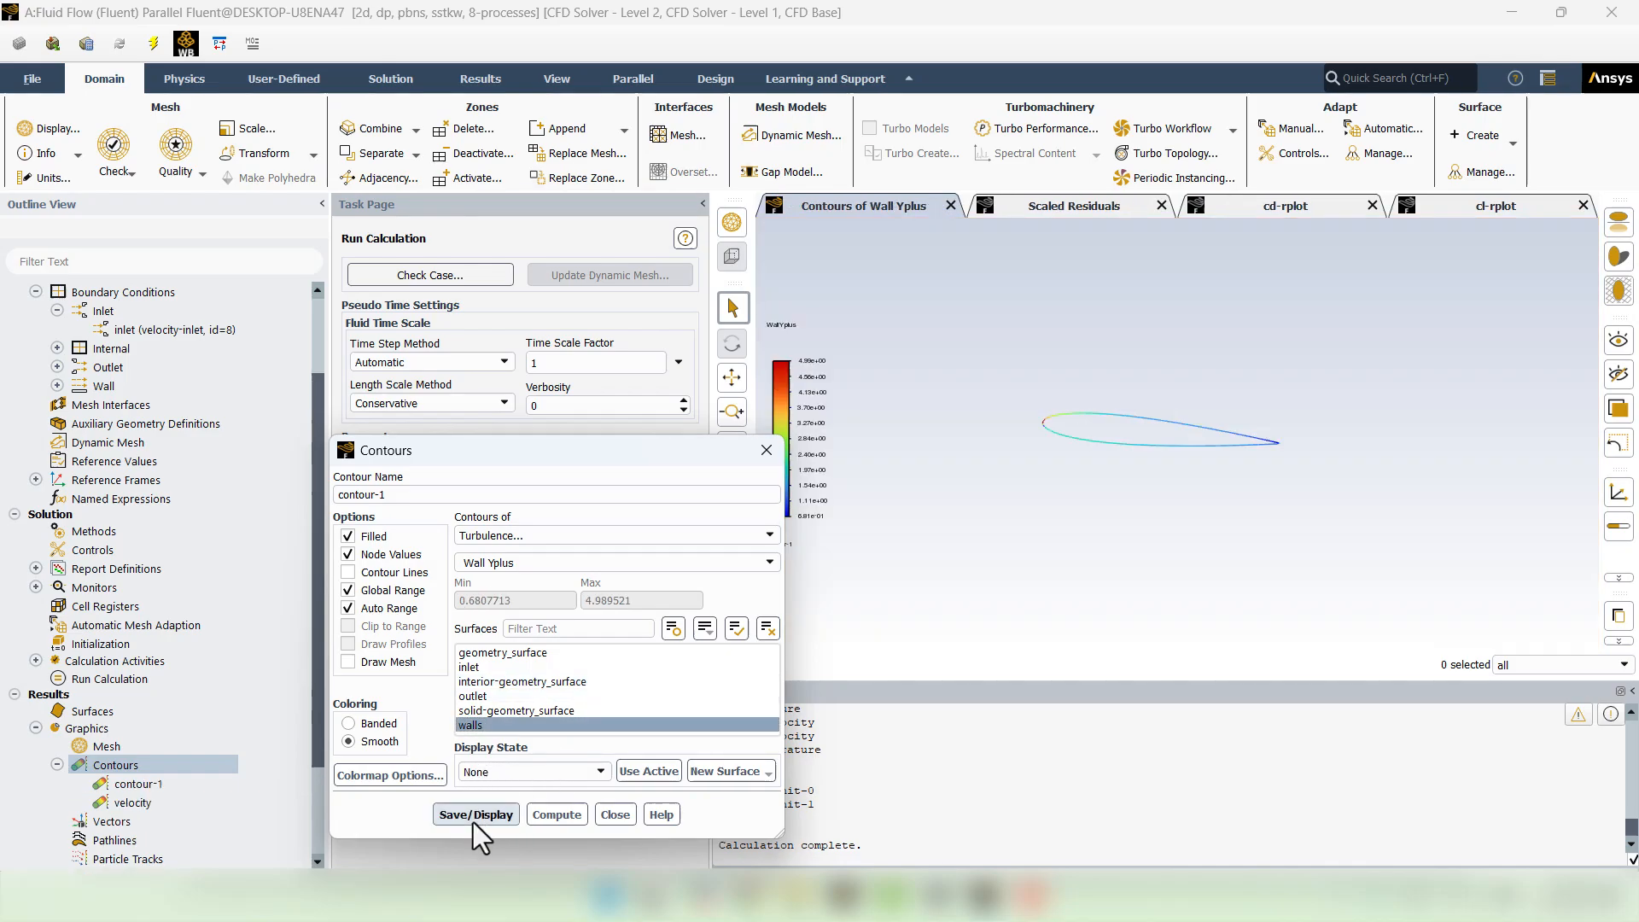
- Zoom in on the wall y+ contour (about 0.68 to 4.99), then return to the Cd history plot
click(614, 814)
scroll(1084, 416, up, 3)
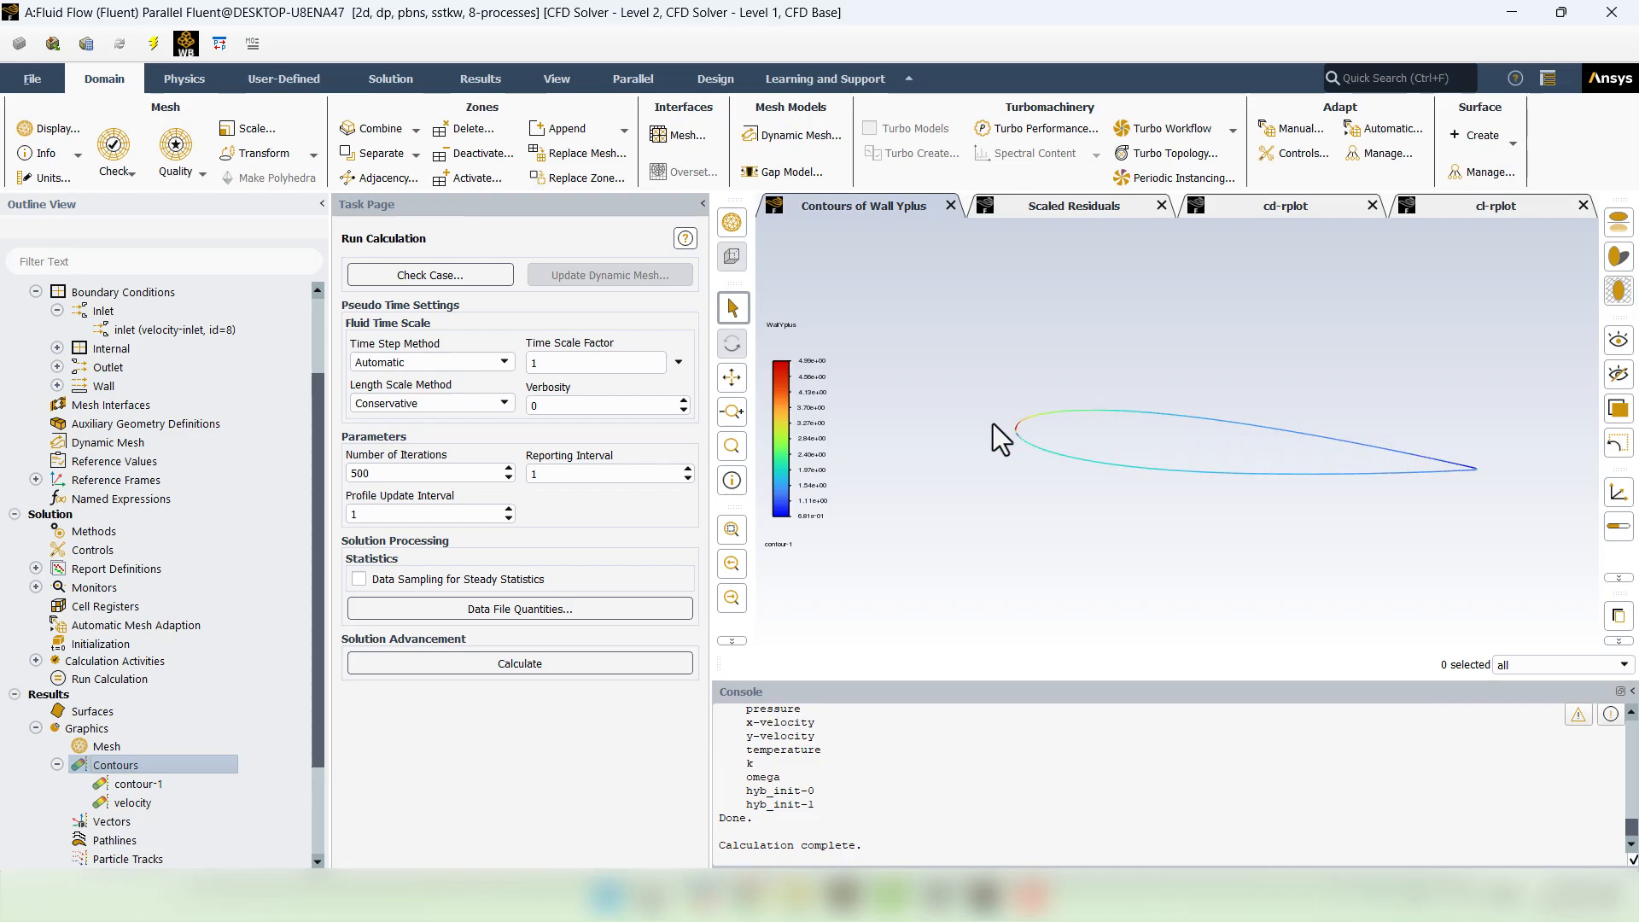
scroll(1067, 436, up, 2)
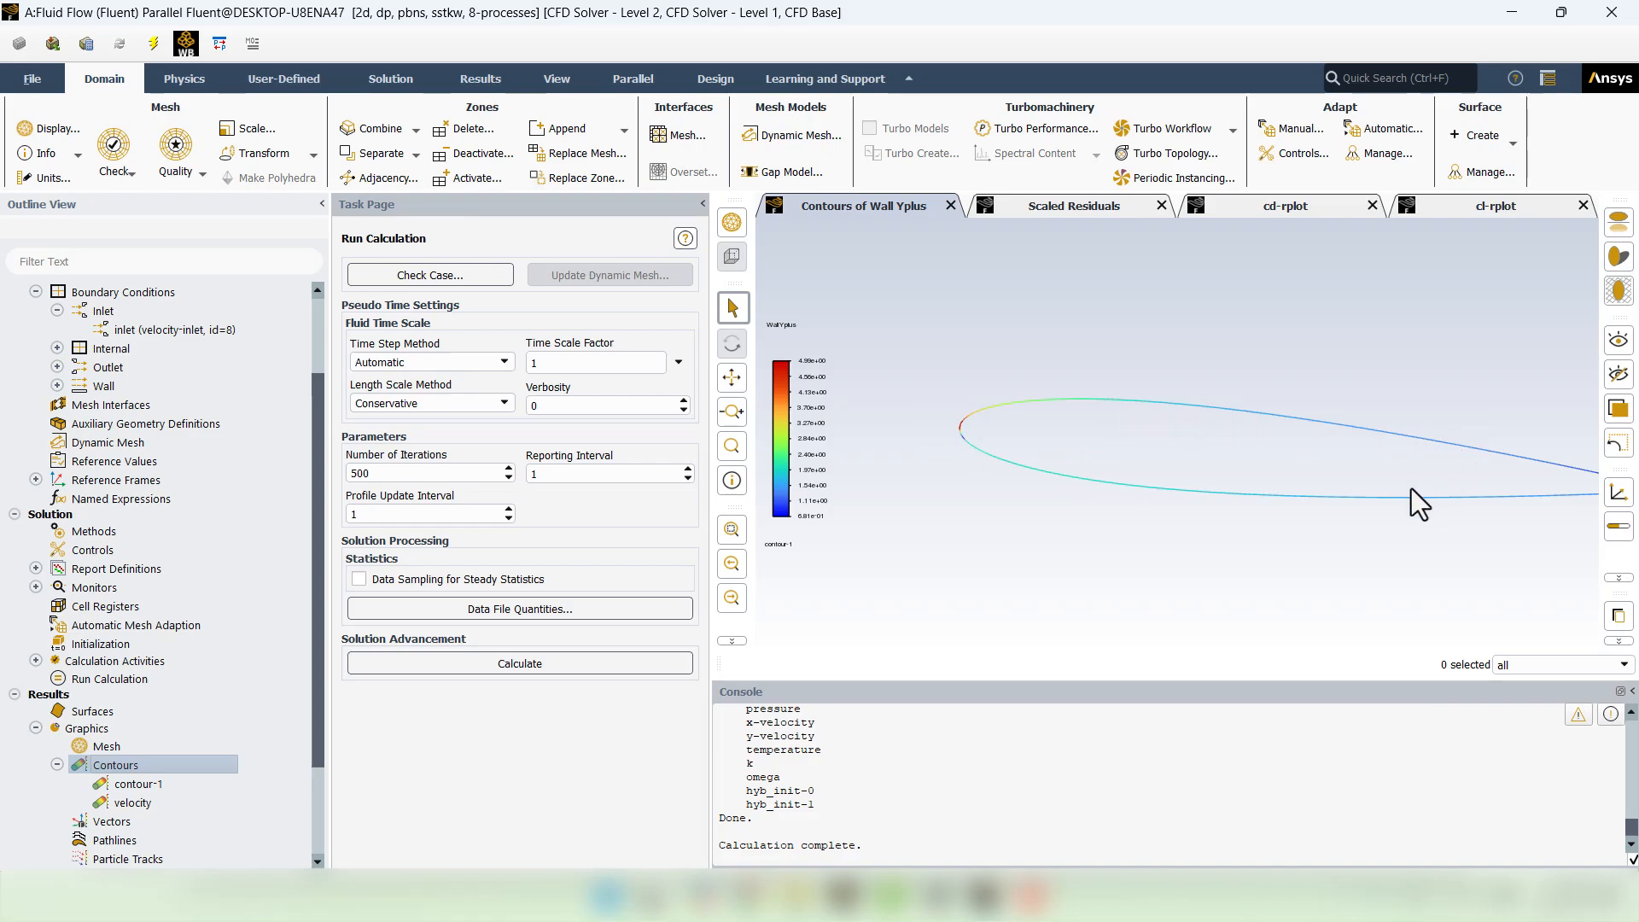
scroll(1411, 489, down, 1)
scroll(1404, 444, down, 1)
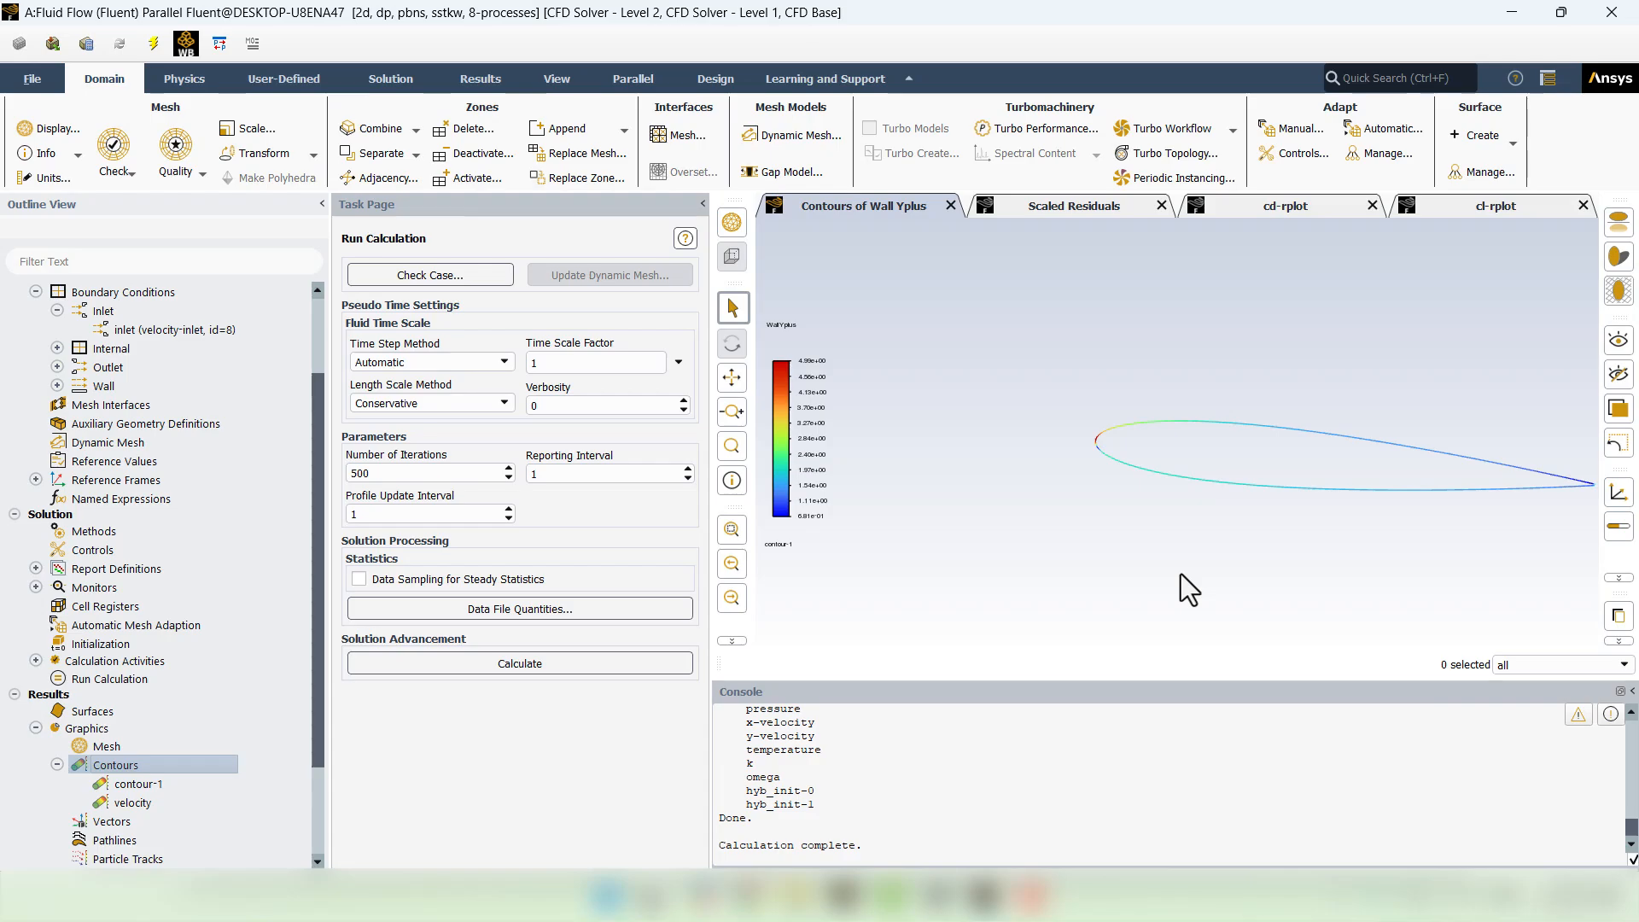
click(1236, 206)
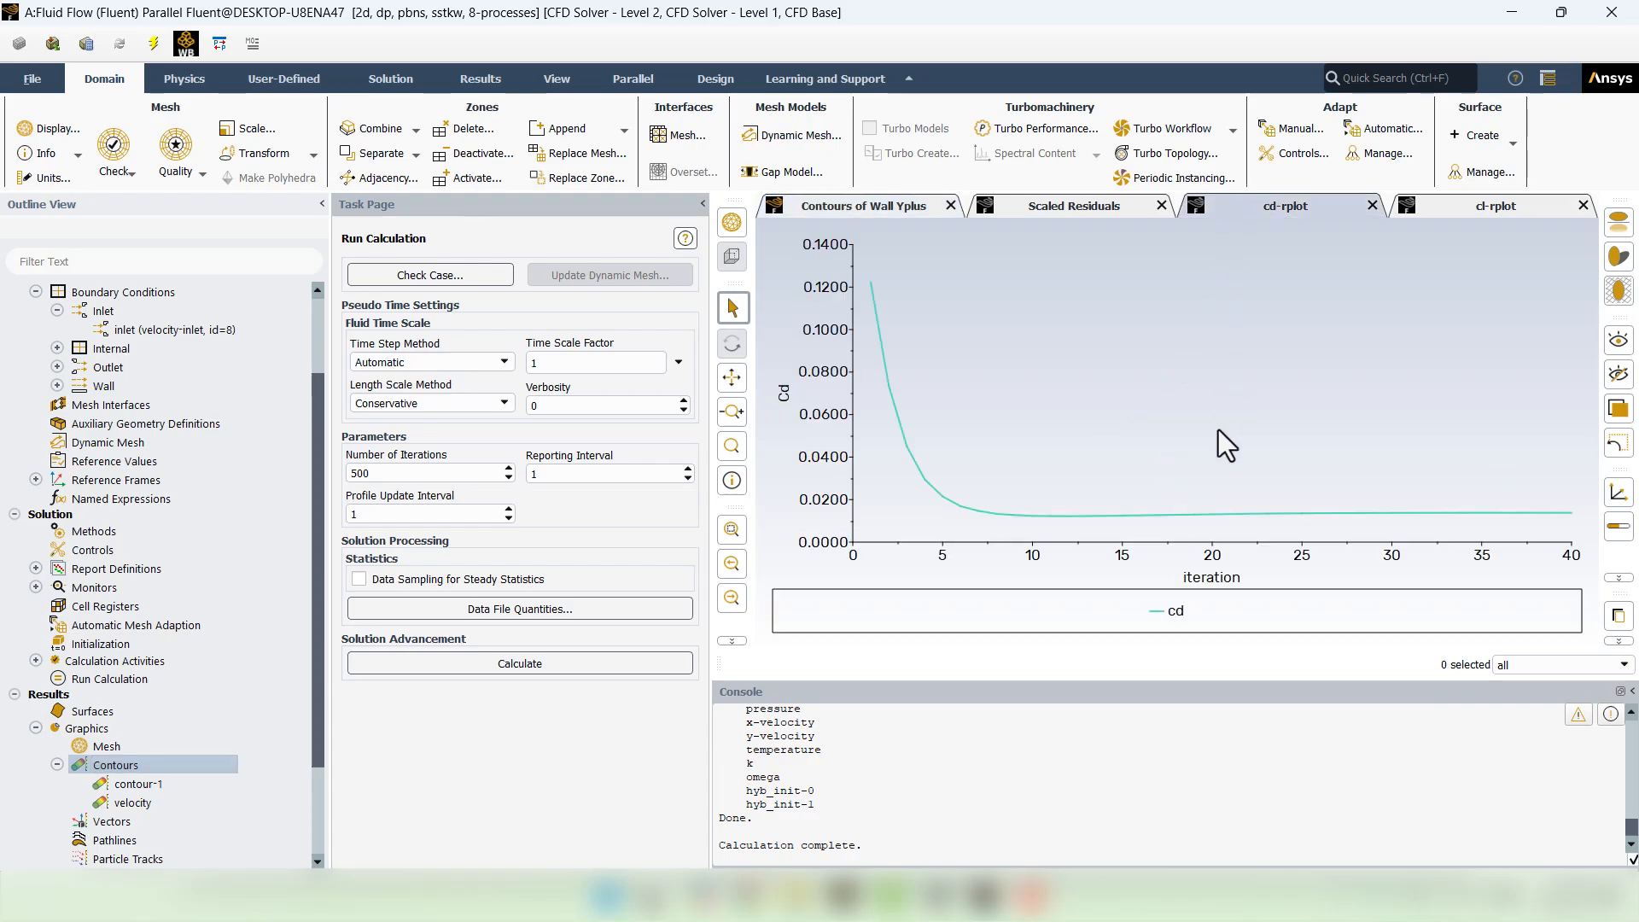